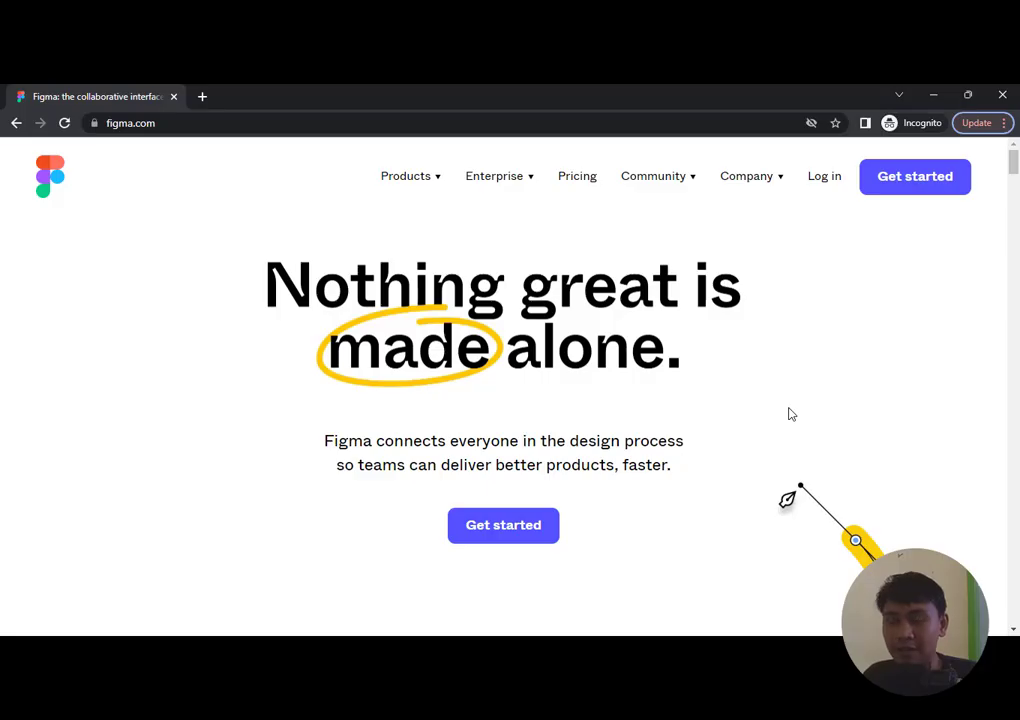
Scroll through the Figma website homepage
scroll(787, 411, down, 5)
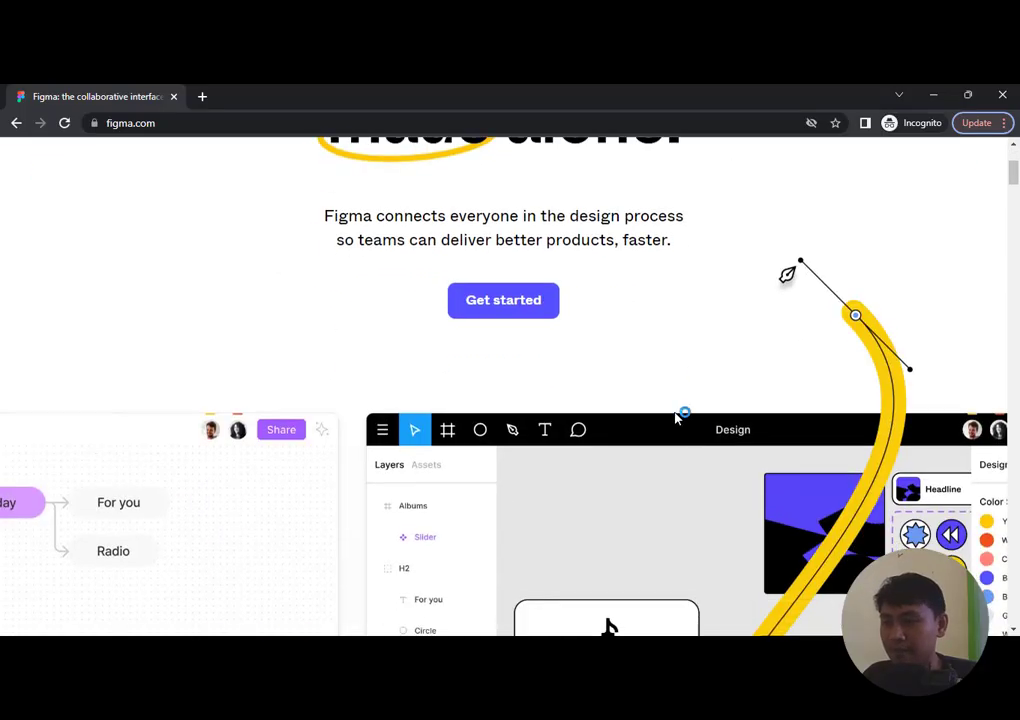
scroll(615, 384, down, 3)
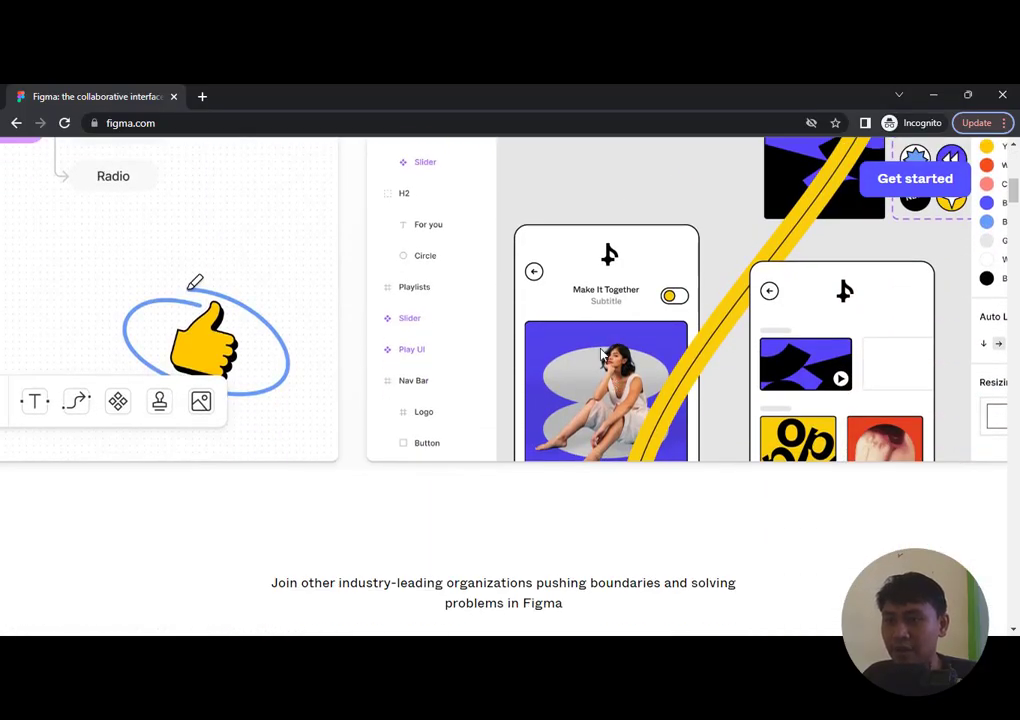
scroll(451, 360, up, 2)
scroll(700, 400, down, 2)
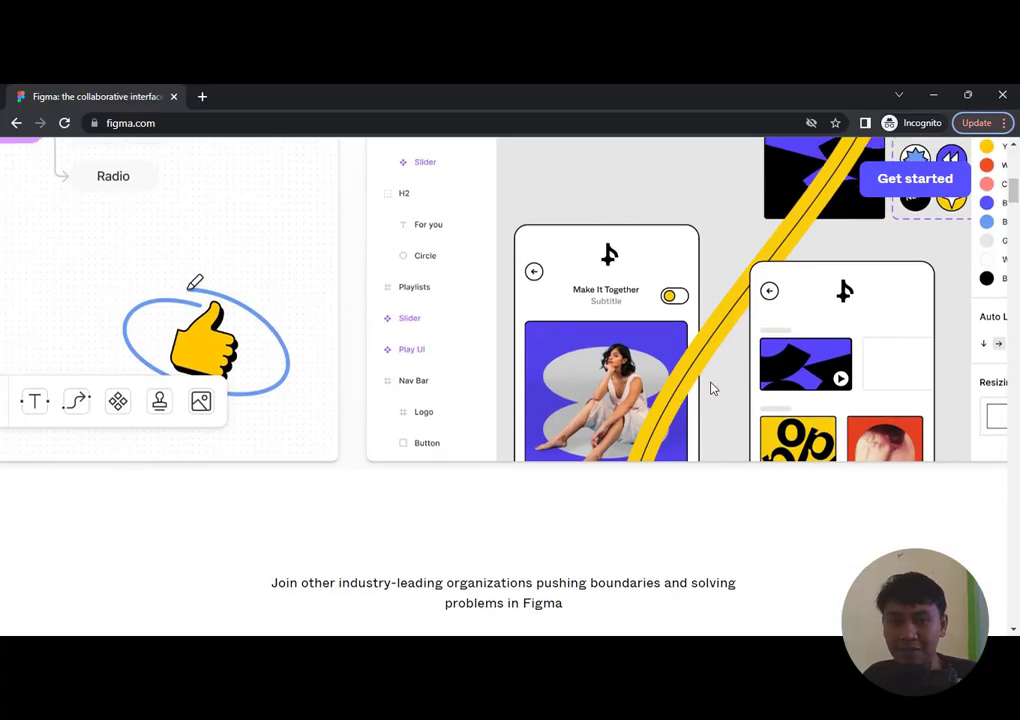
scroll(710, 387, down, 7)
scroll(700, 380, down, 10)
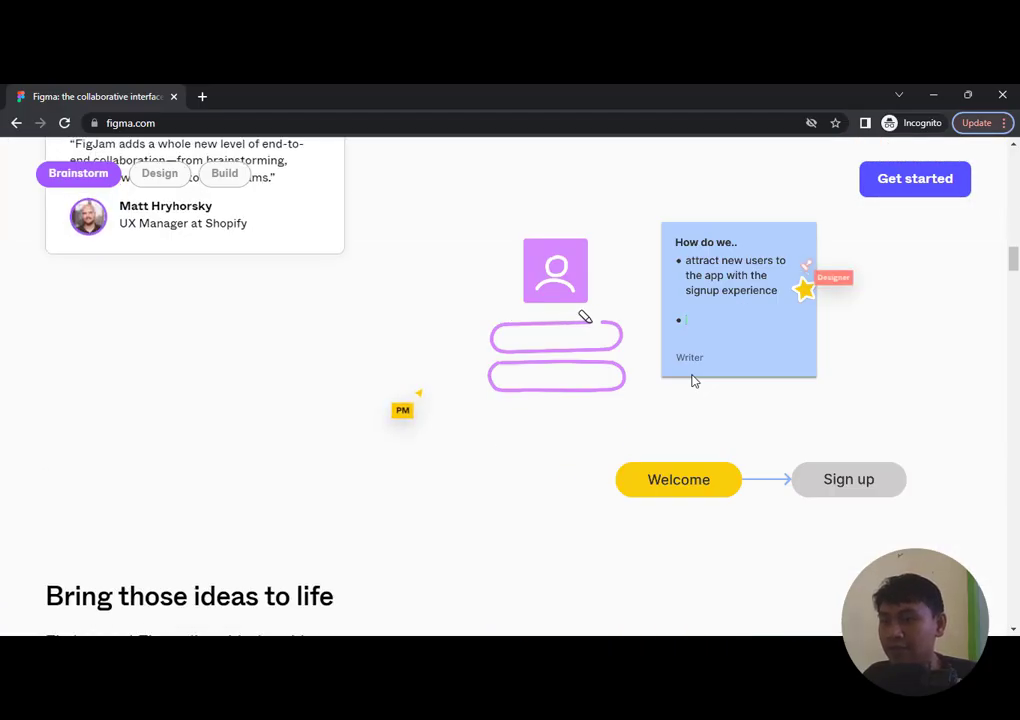
scroll(676, 377, down, 10)
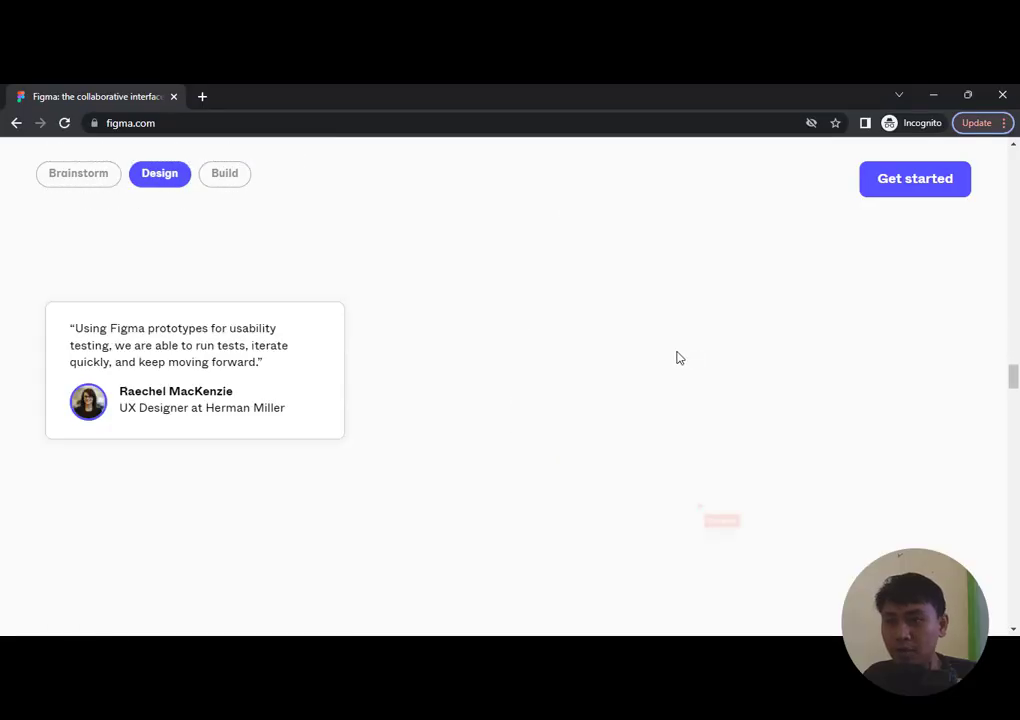
scroll(668, 345, down, 10)
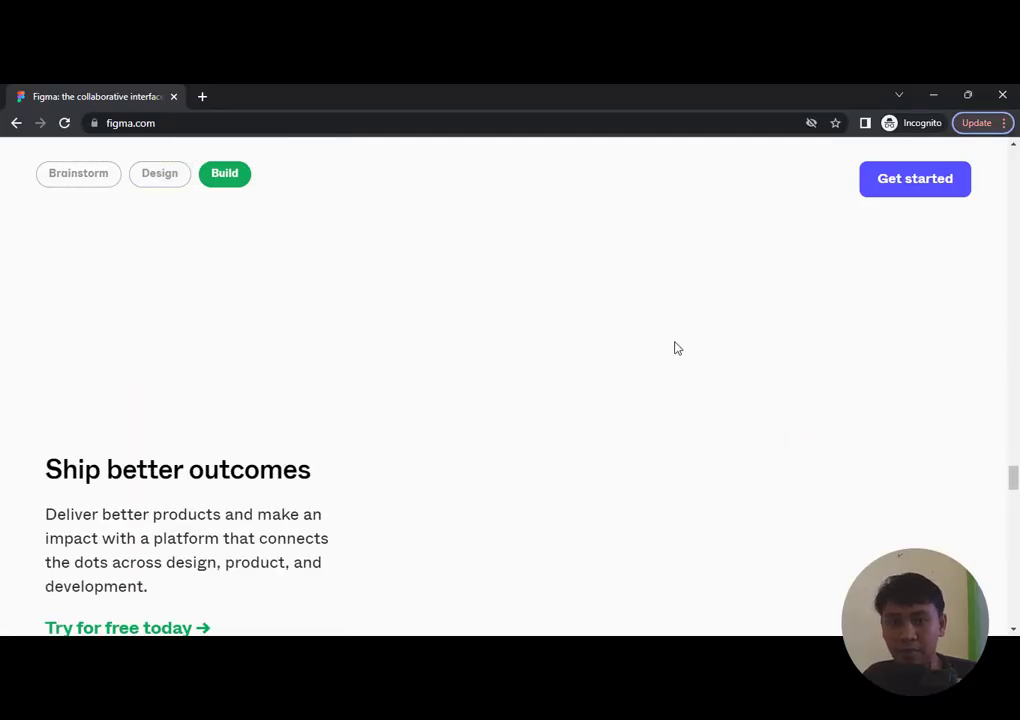
scroll(660, 360, up, 4)
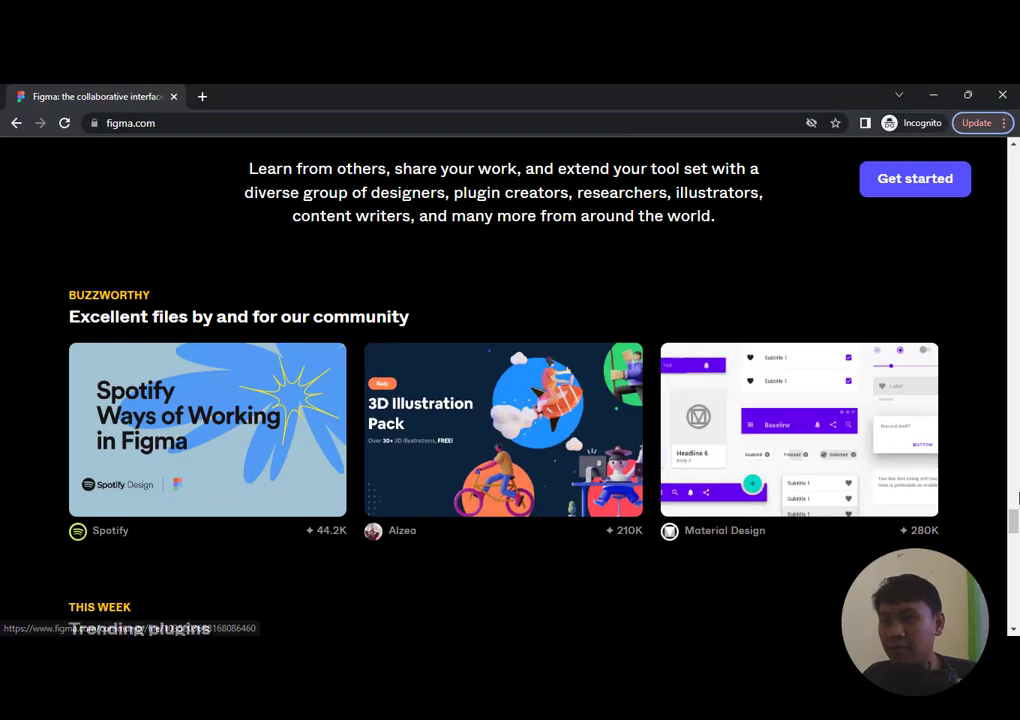
drag(1015, 521, 1011, 125)
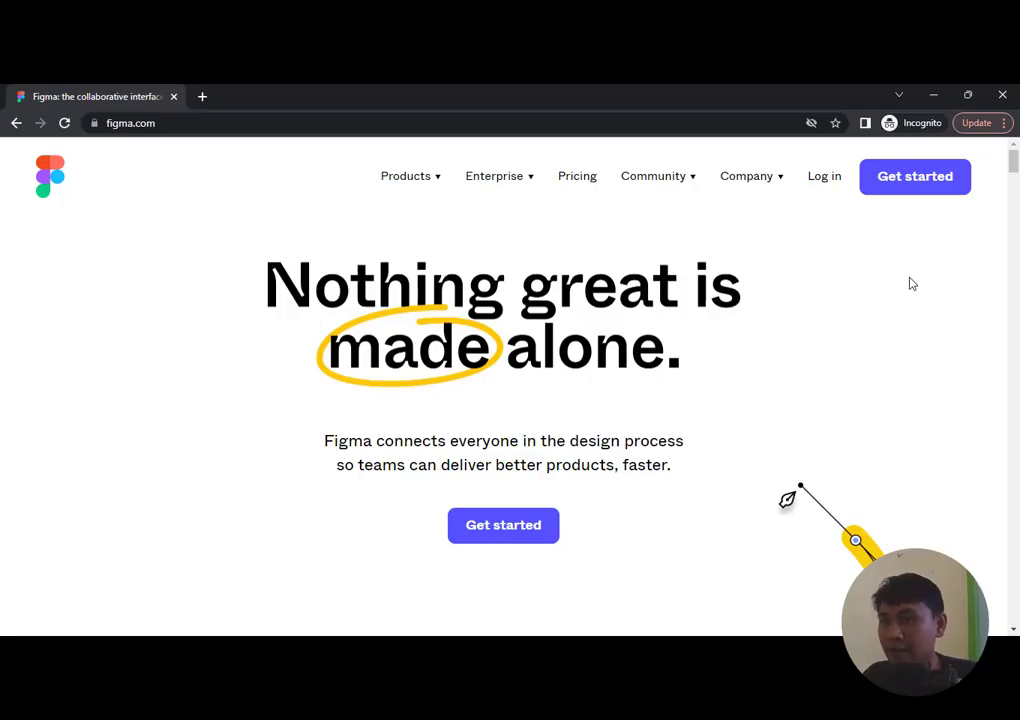
Open the Figma log-in form, switch it to Create account, then close it
click(826, 178)
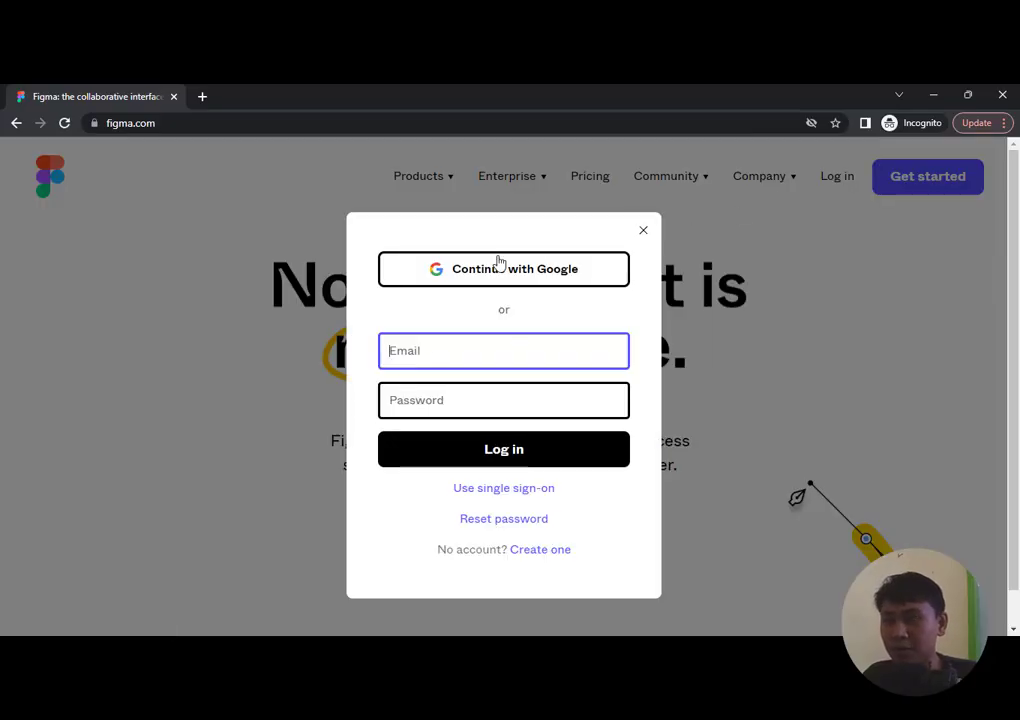
click(545, 549)
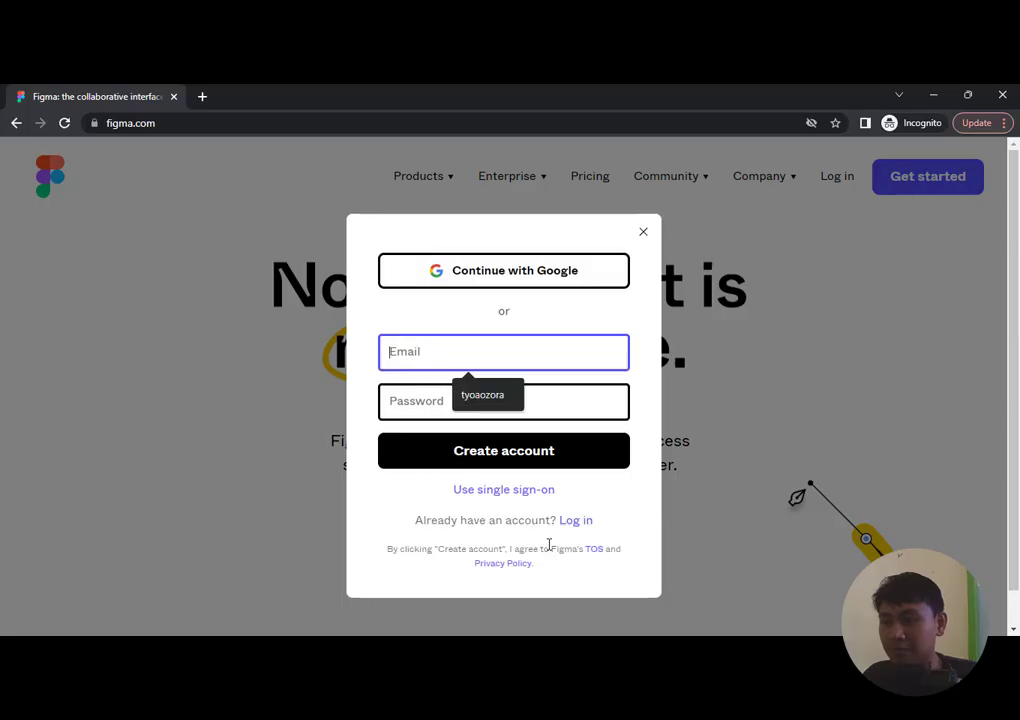
click(740, 300)
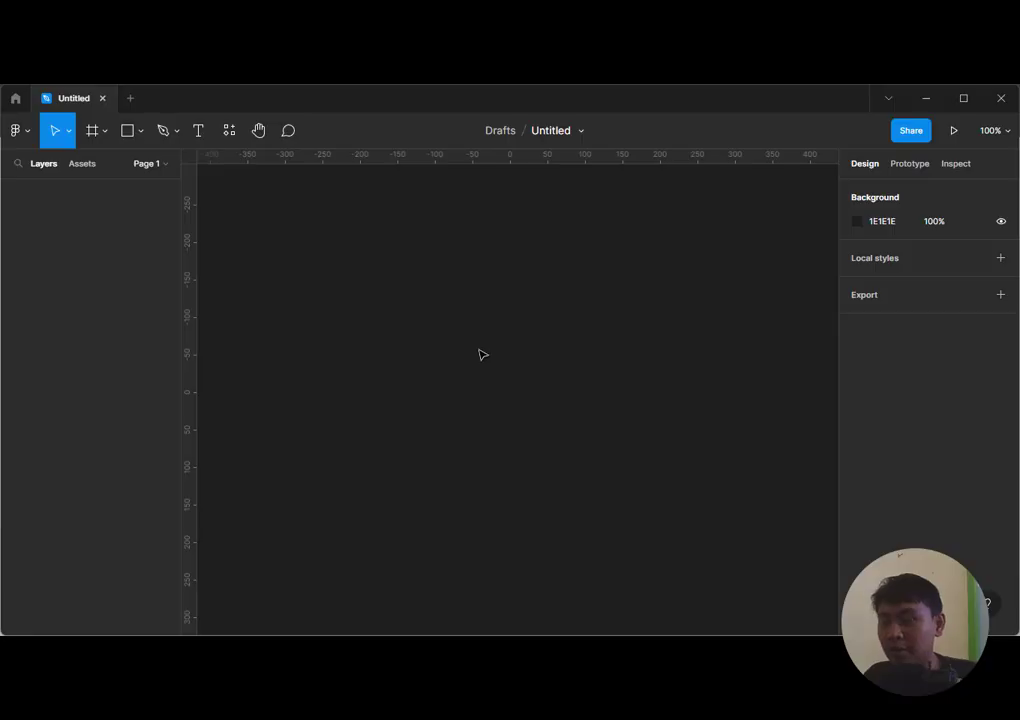
click(131, 98)
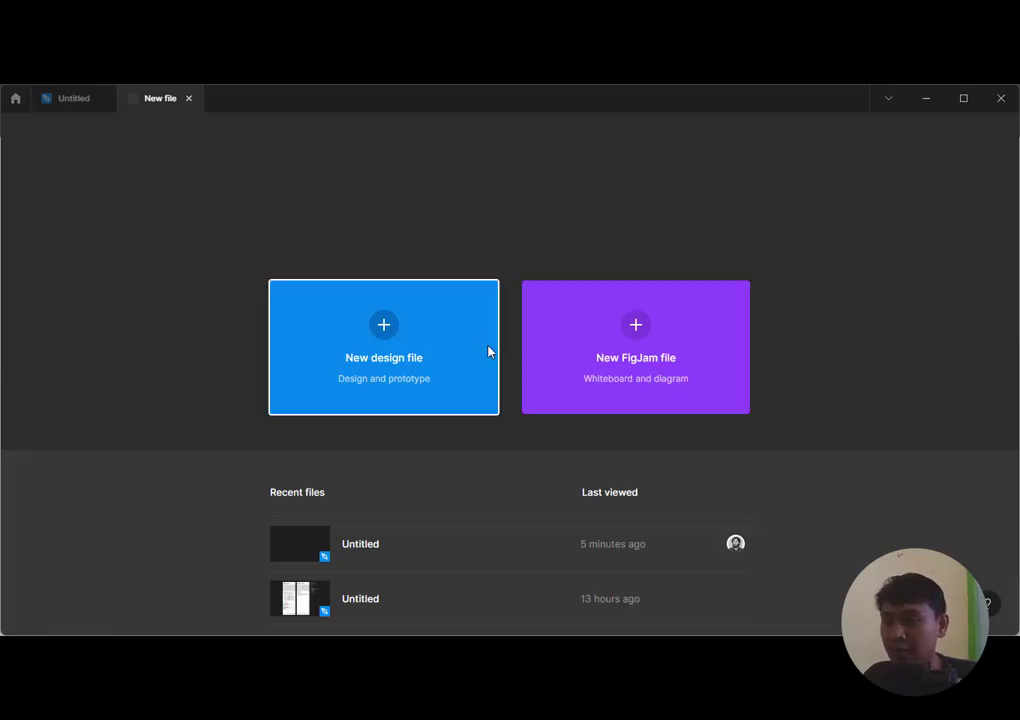
click(66, 100)
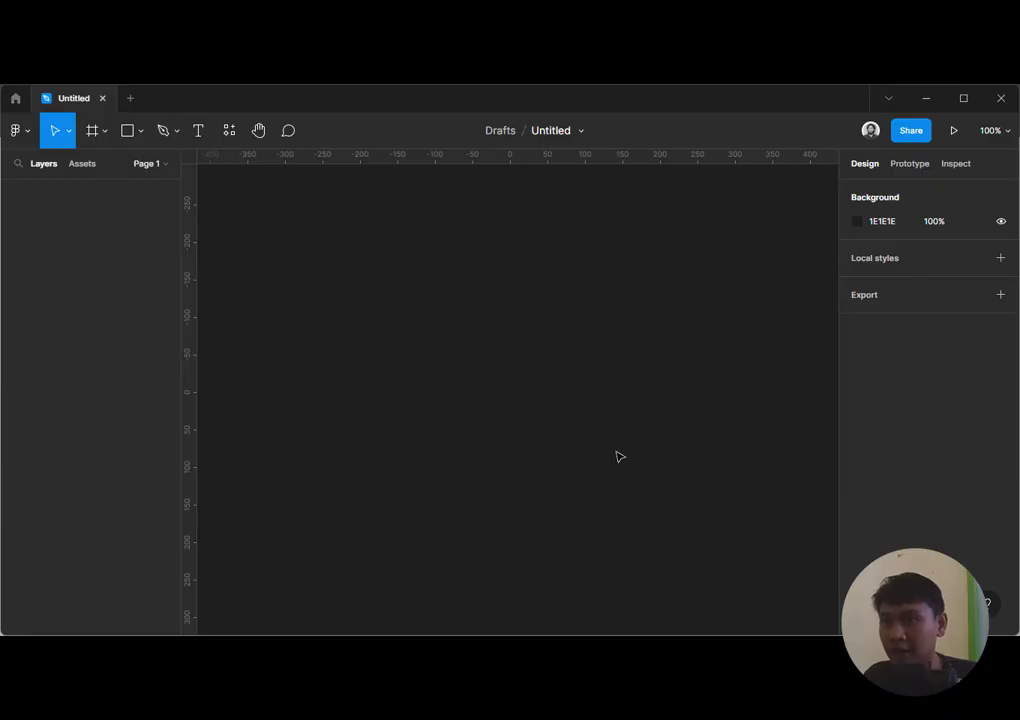
click(139, 134)
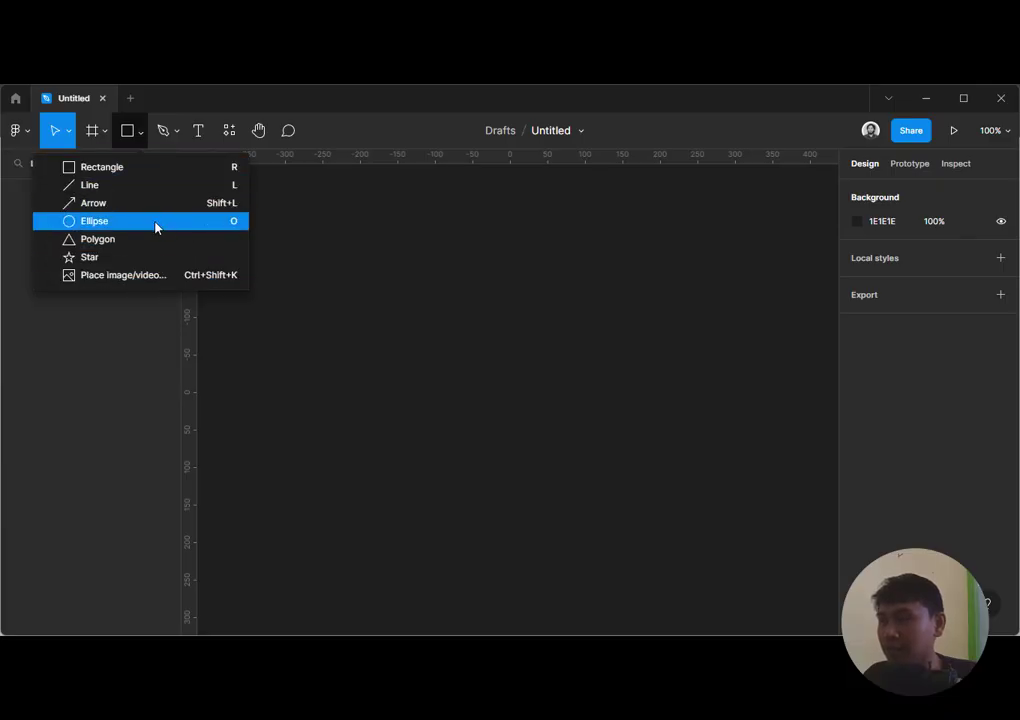
click(172, 142)
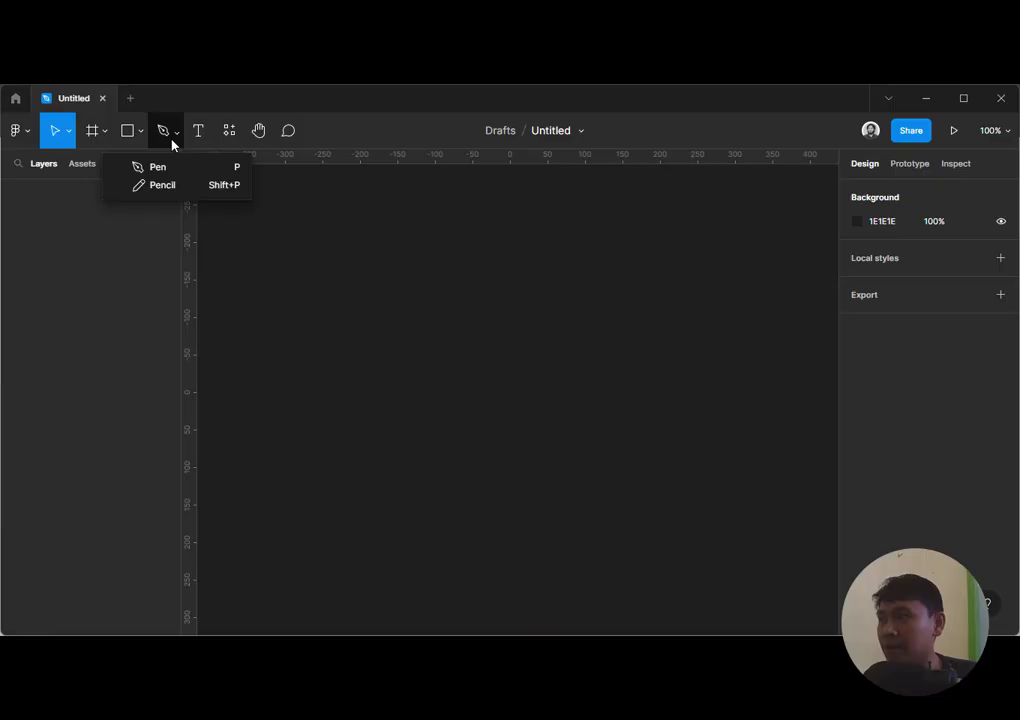
click(229, 131)
click(231, 133)
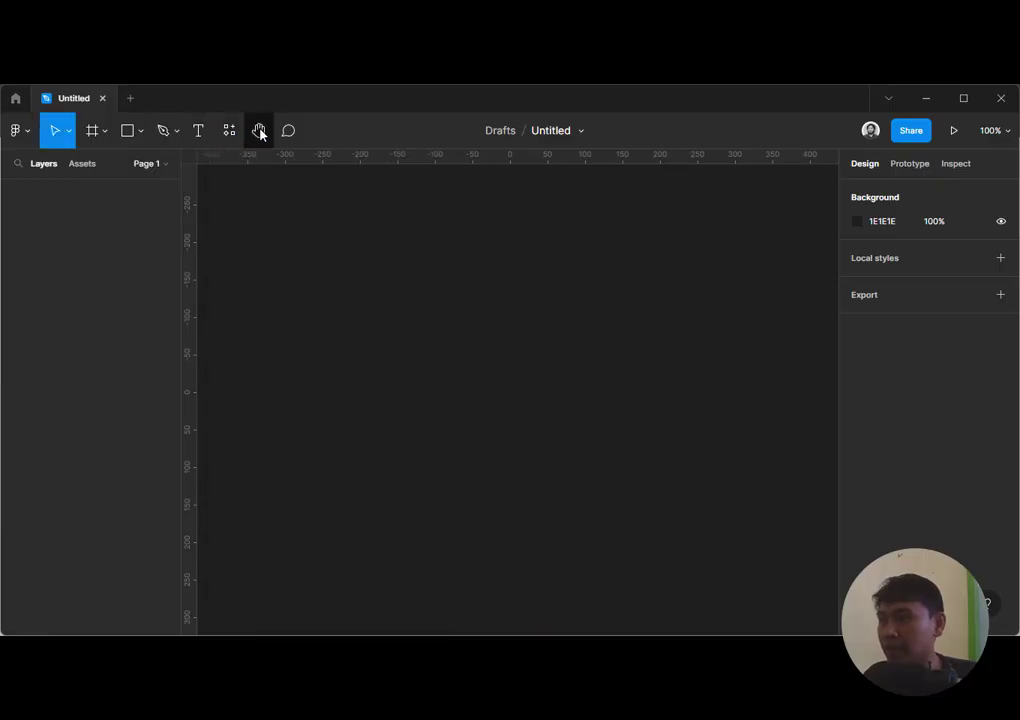
click(259, 131)
drag(408, 299, 456, 335)
click(288, 132)
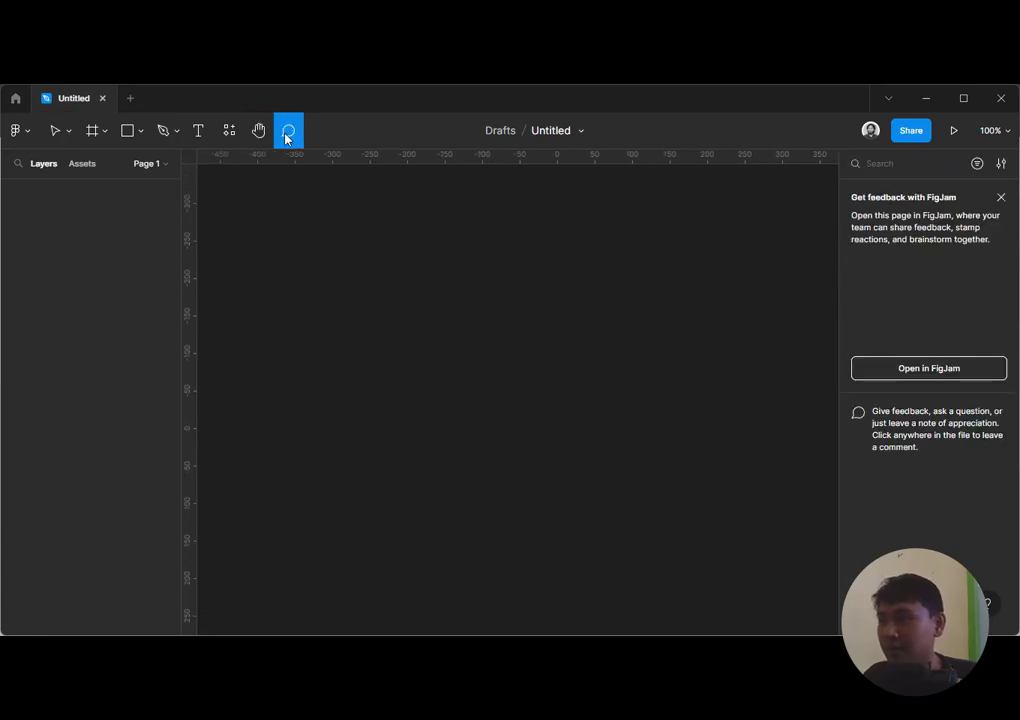
click(66, 130)
click(70, 168)
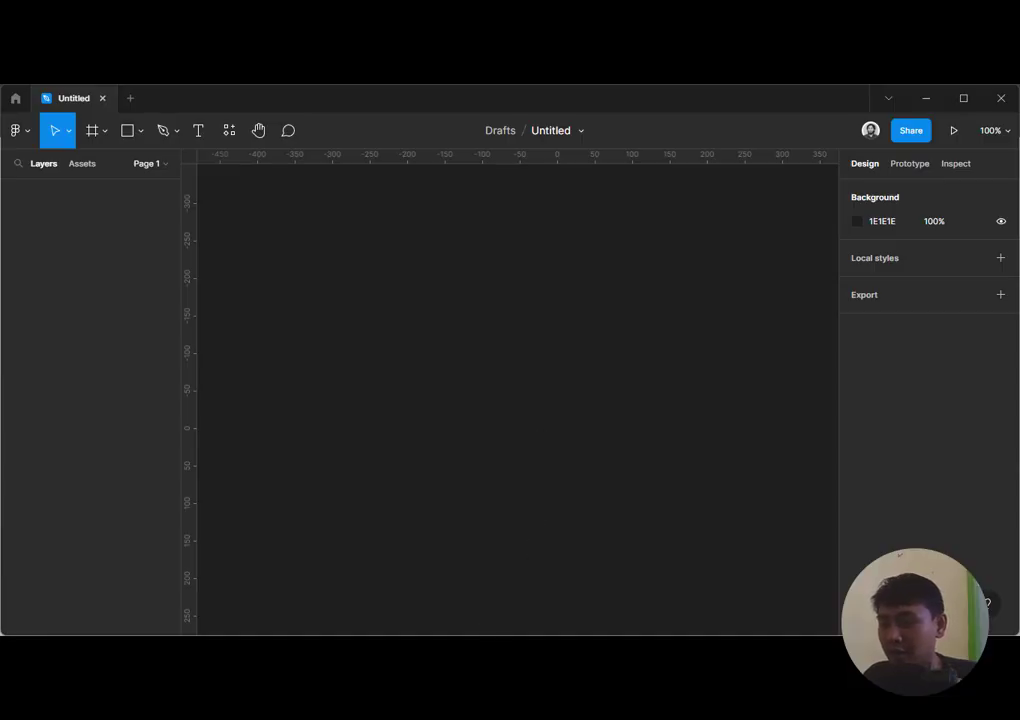
In Chrome, browse the Freepik logotype set page and the Google 'logo' image results
mouse_move(592, 648)
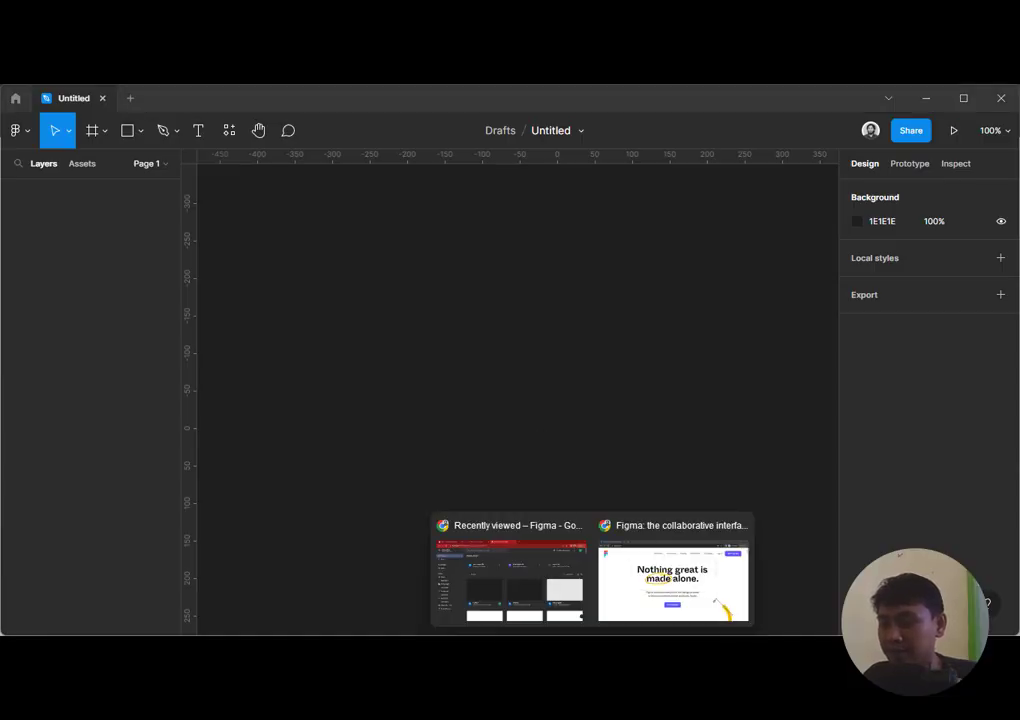
click(565, 572)
click(248, 97)
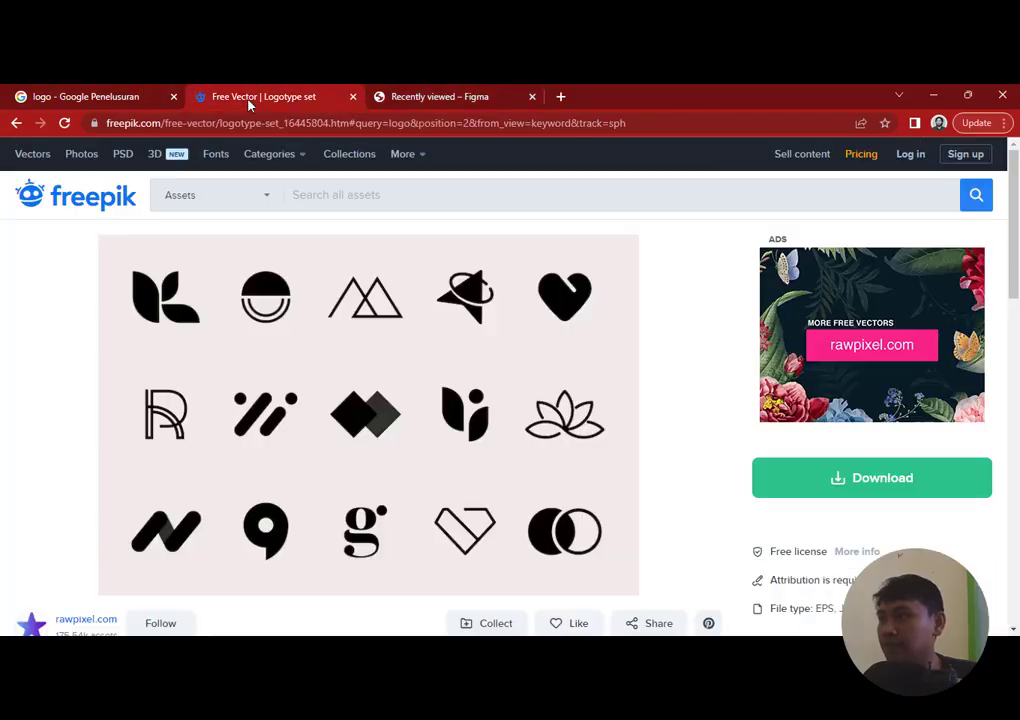
click(105, 96)
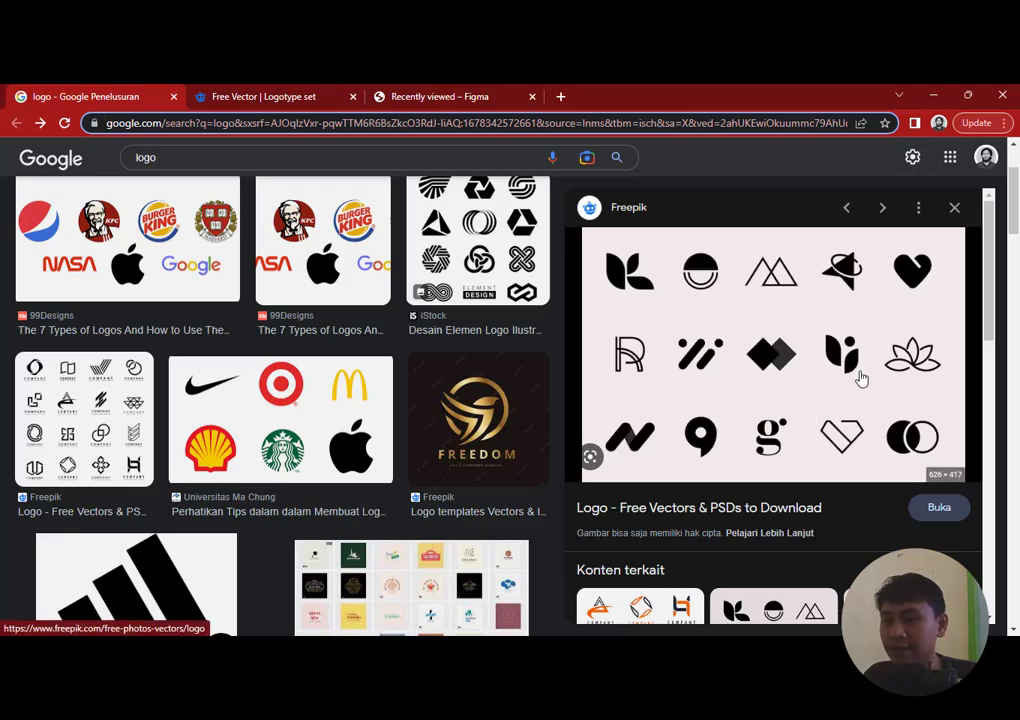
click(314, 94)
right_click(455, 307)
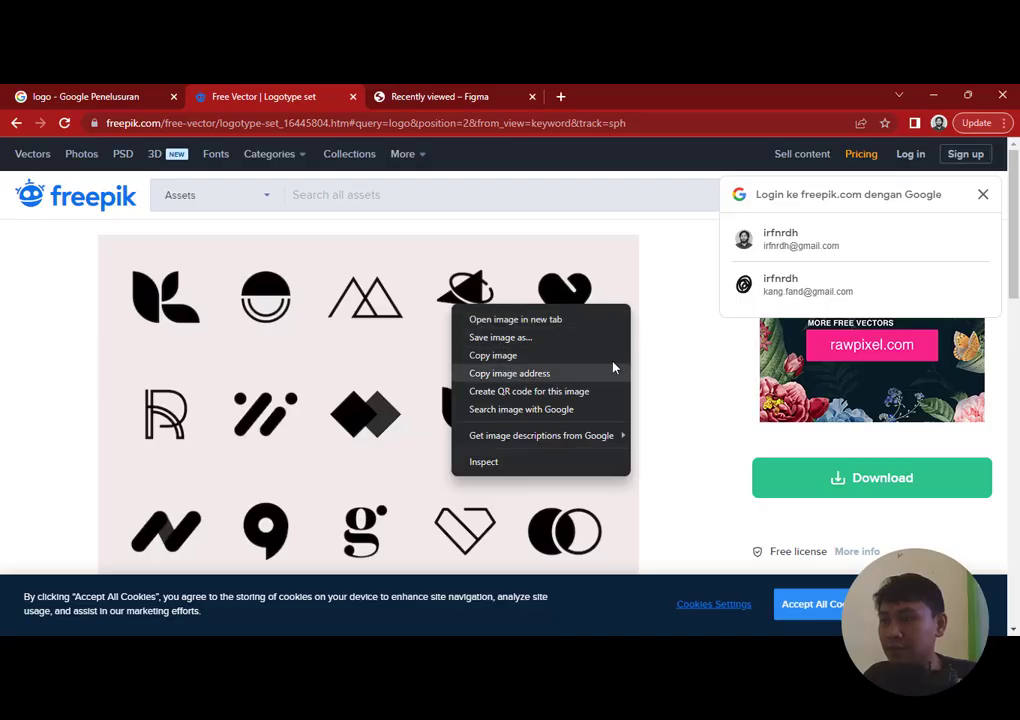
click(694, 339)
Screenshot the Freepik logo sheet, copy it, and return to Figma
scroll(690, 337, down, 1)
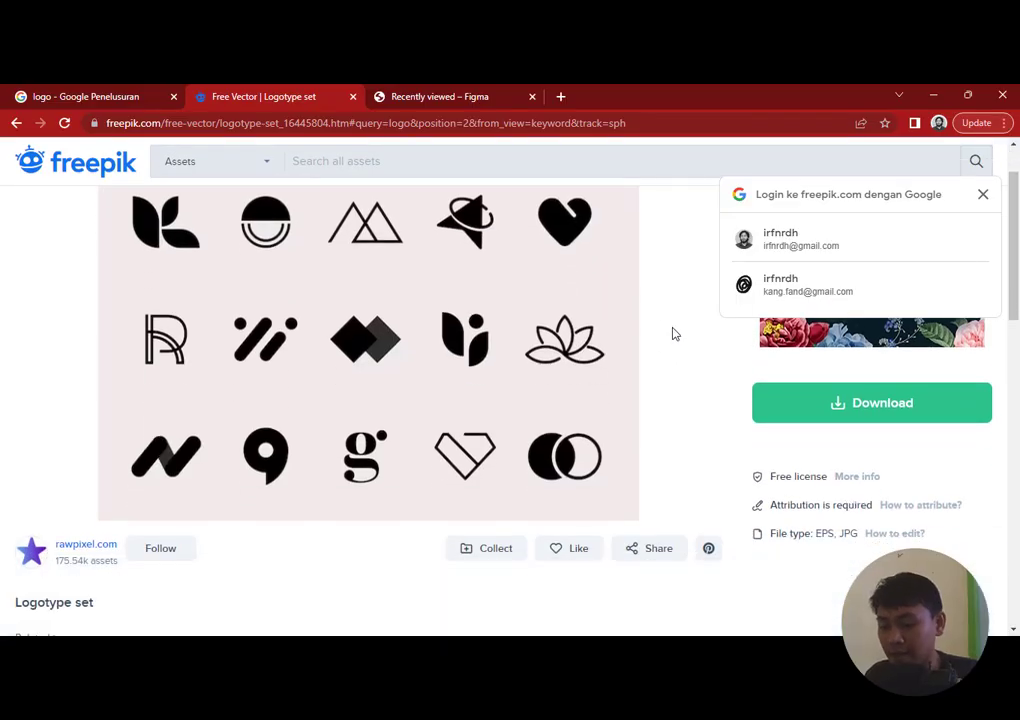
key(Print)
key(Escape)
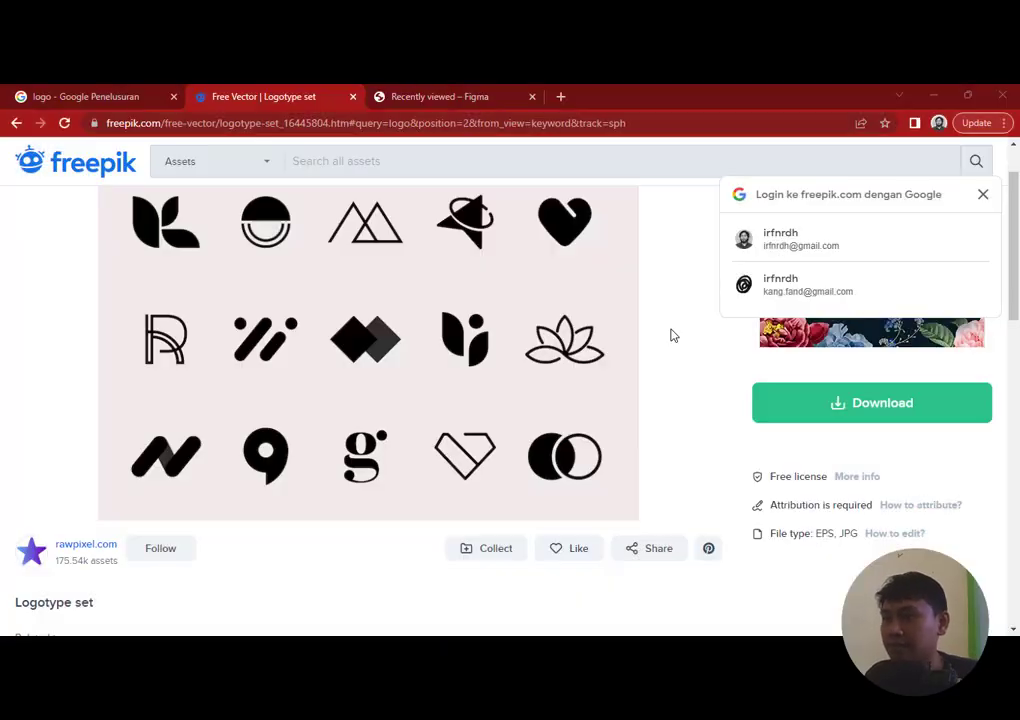
scroll(673, 335, up, 1)
key(Print)
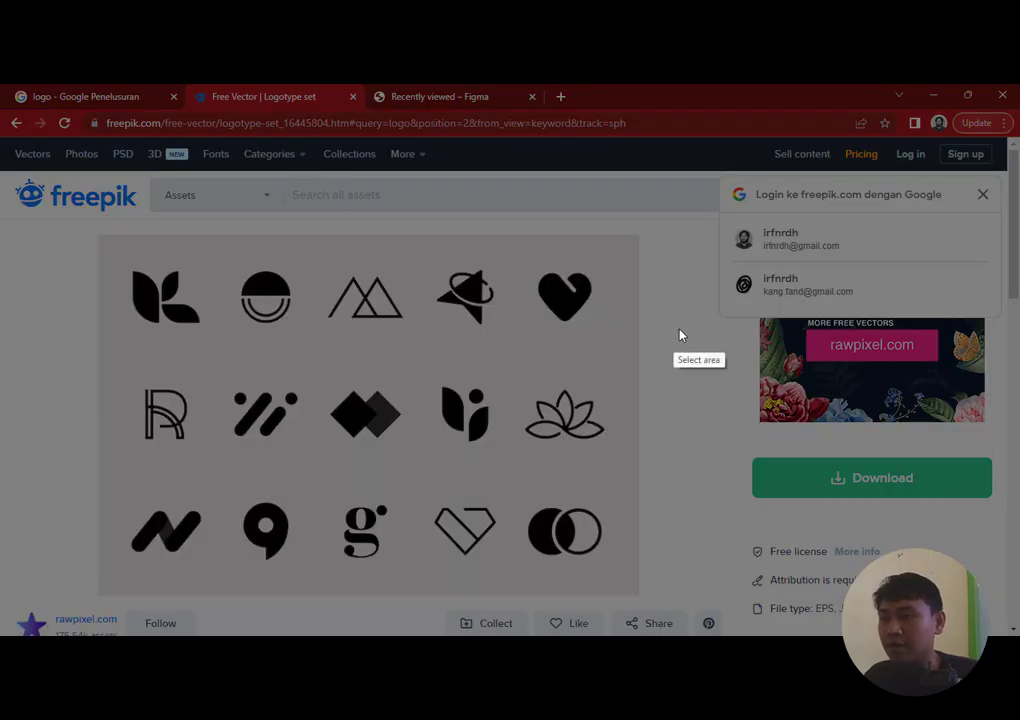
drag(9, 173, 686, 621)
key(ctrl+c)
key(alt+Tab)
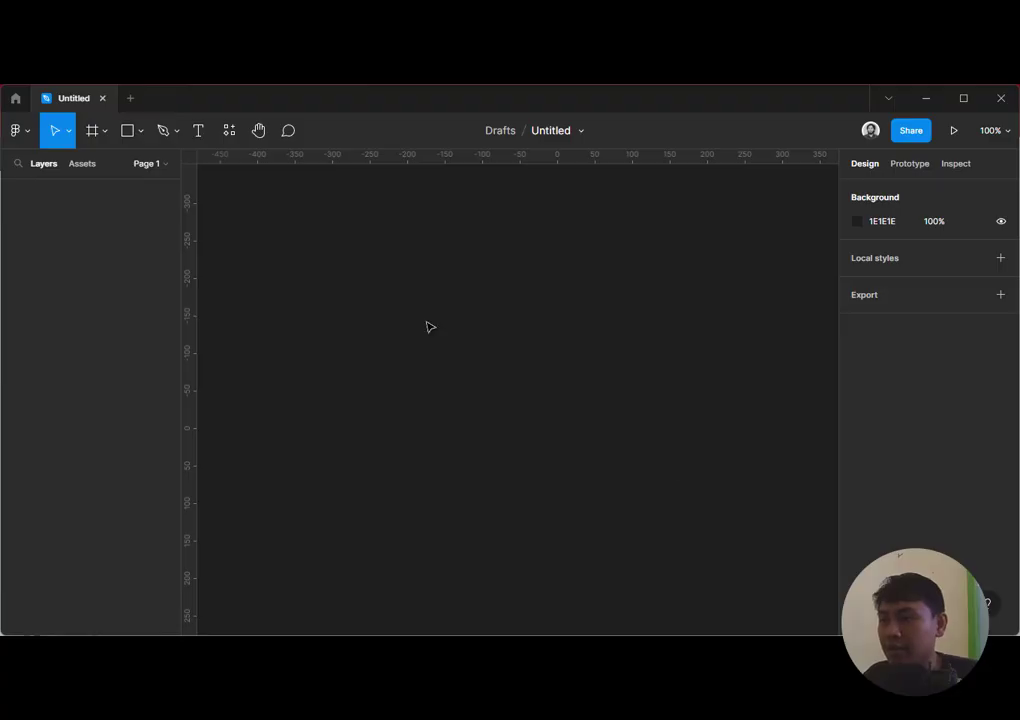
Paste the logo screenshot onto the Figma canvas as 'image 1'
key(ctrl+v)
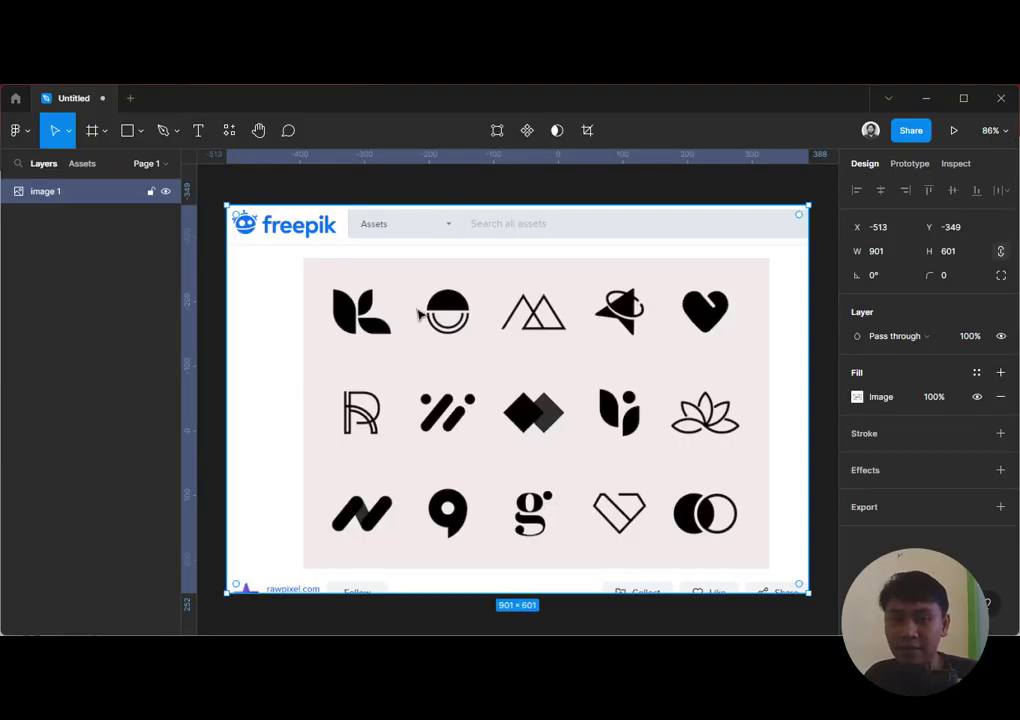
click(390, 178)
click(427, 283)
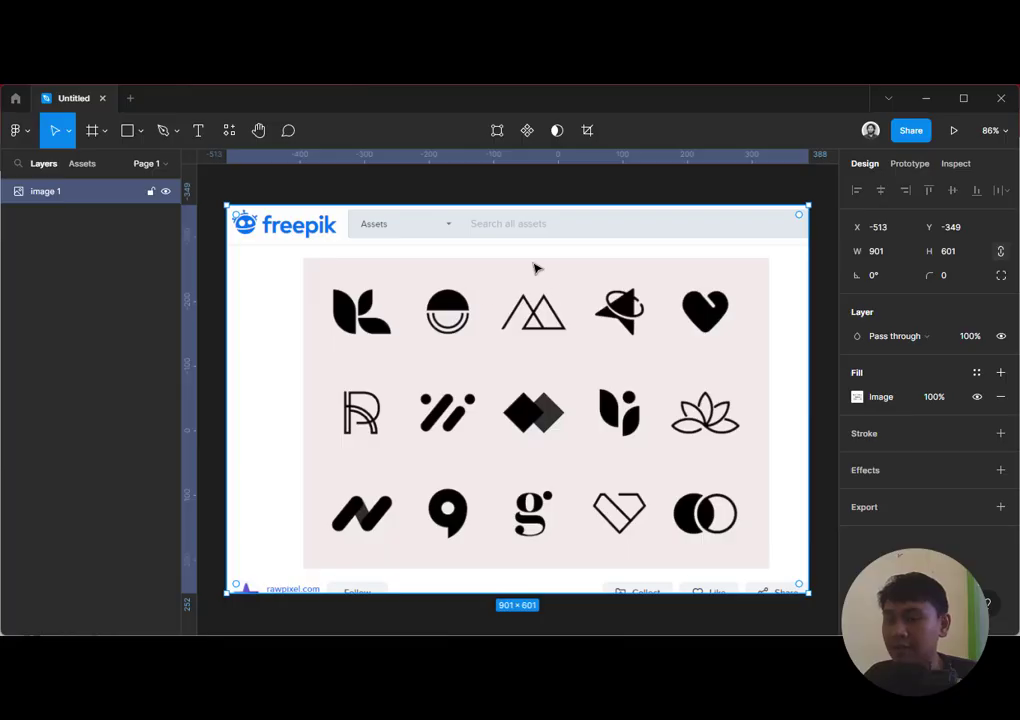
click(444, 182)
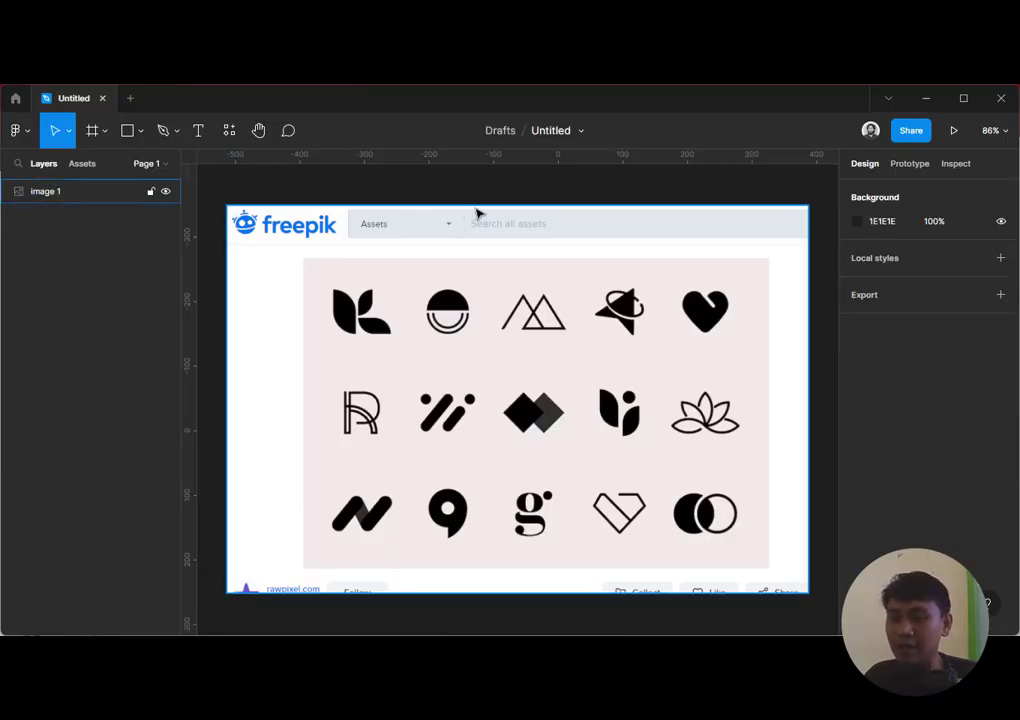
click(392, 268)
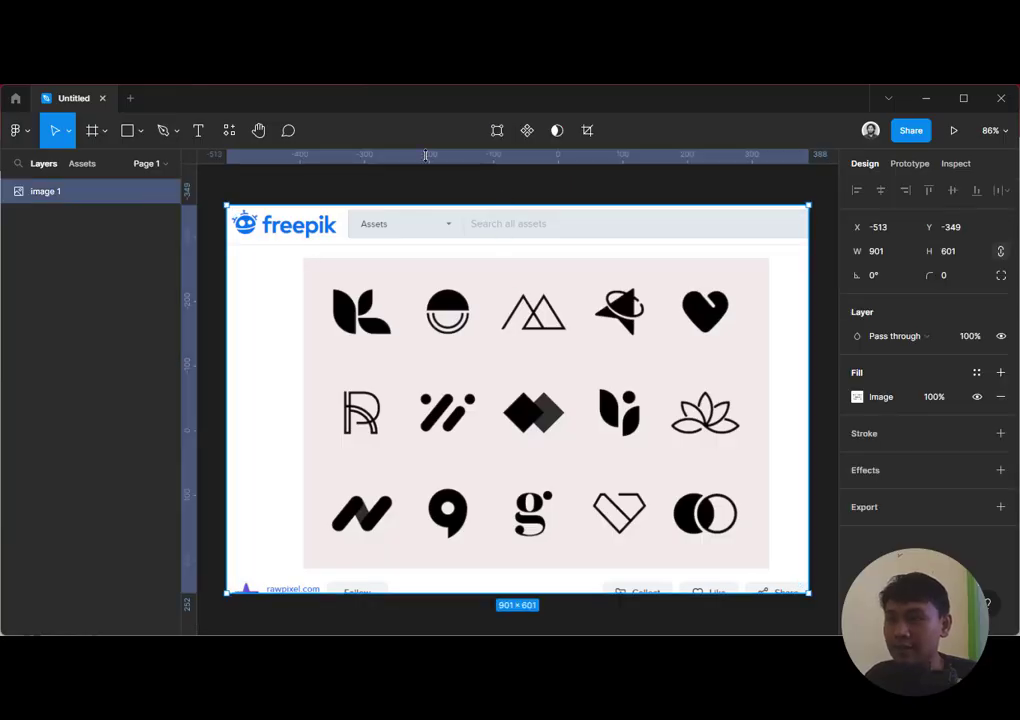
click(397, 203)
click(337, 246)
click(294, 182)
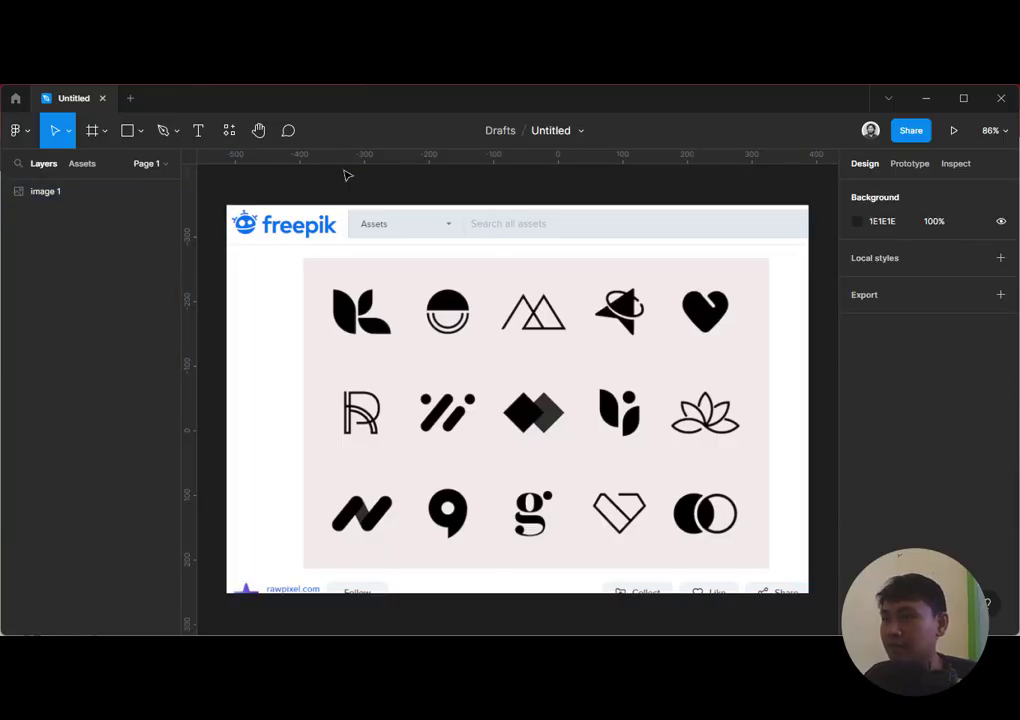
Drag the reference screenshot further left, to about X -705, Y -360
click(141, 130)
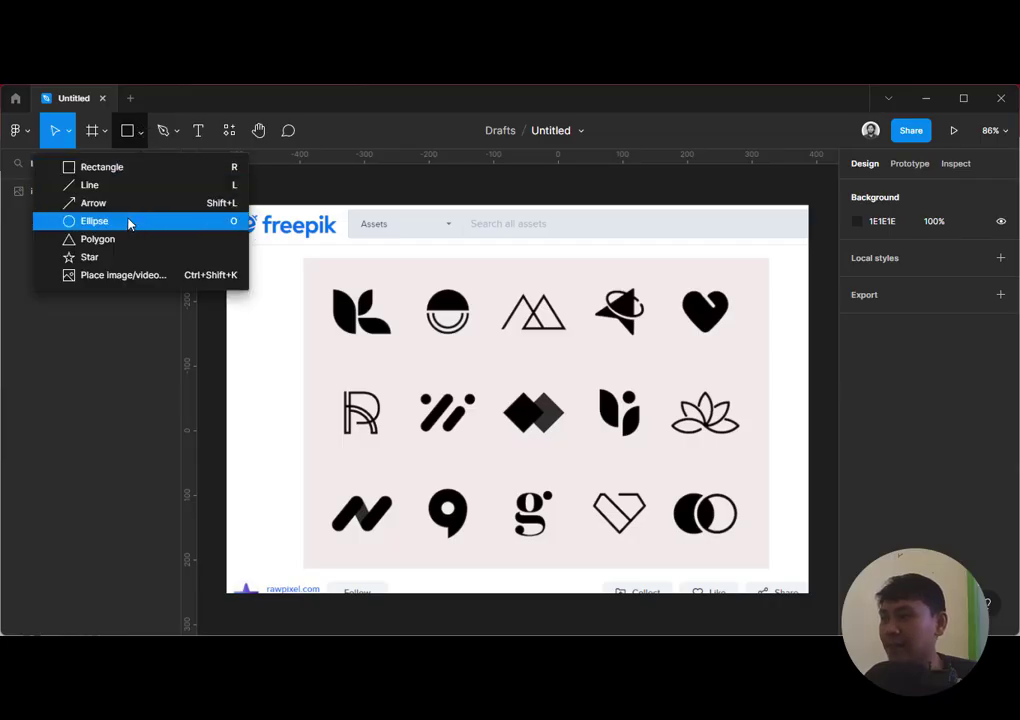
click(295, 220)
click(427, 374)
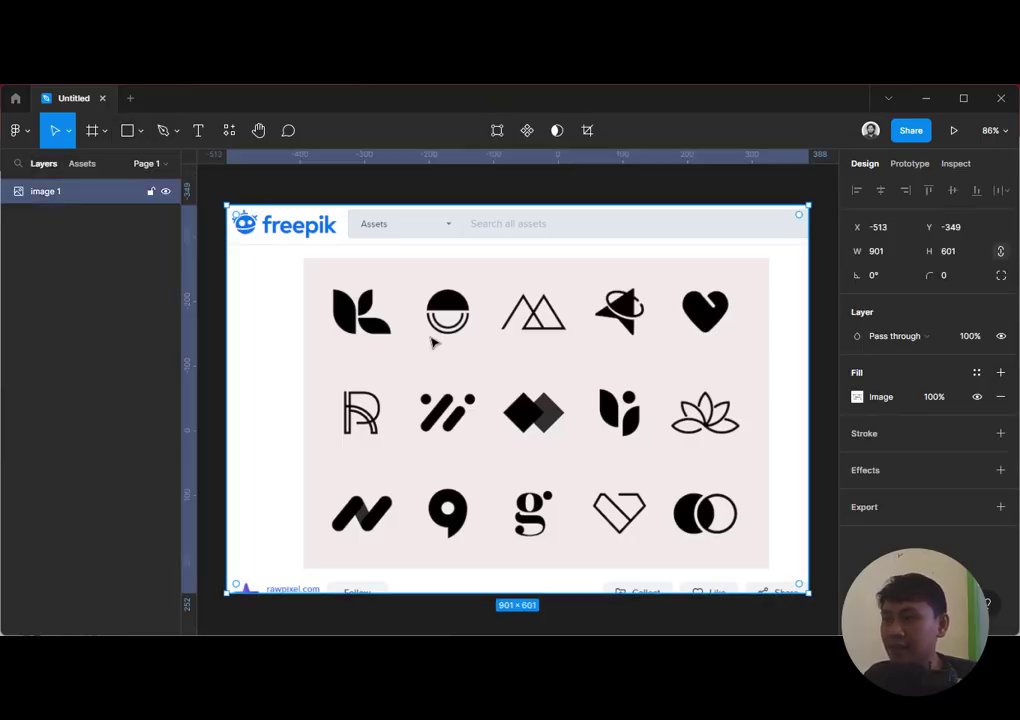
scroll(434, 342, down, 2)
drag(460, 356, 378, 350)
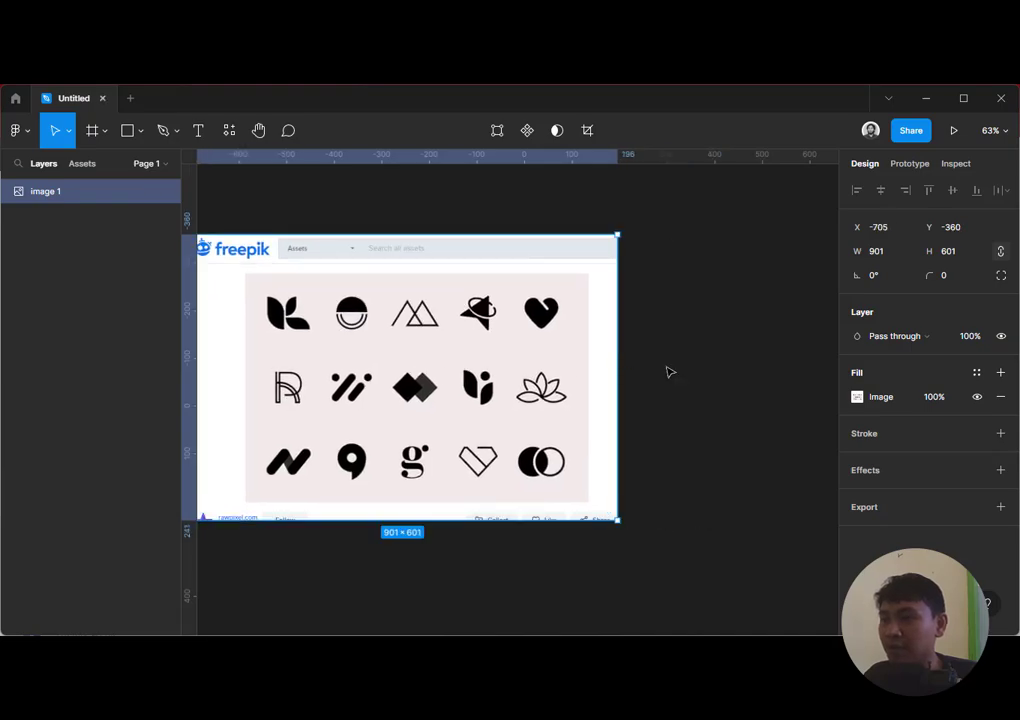
click(729, 359)
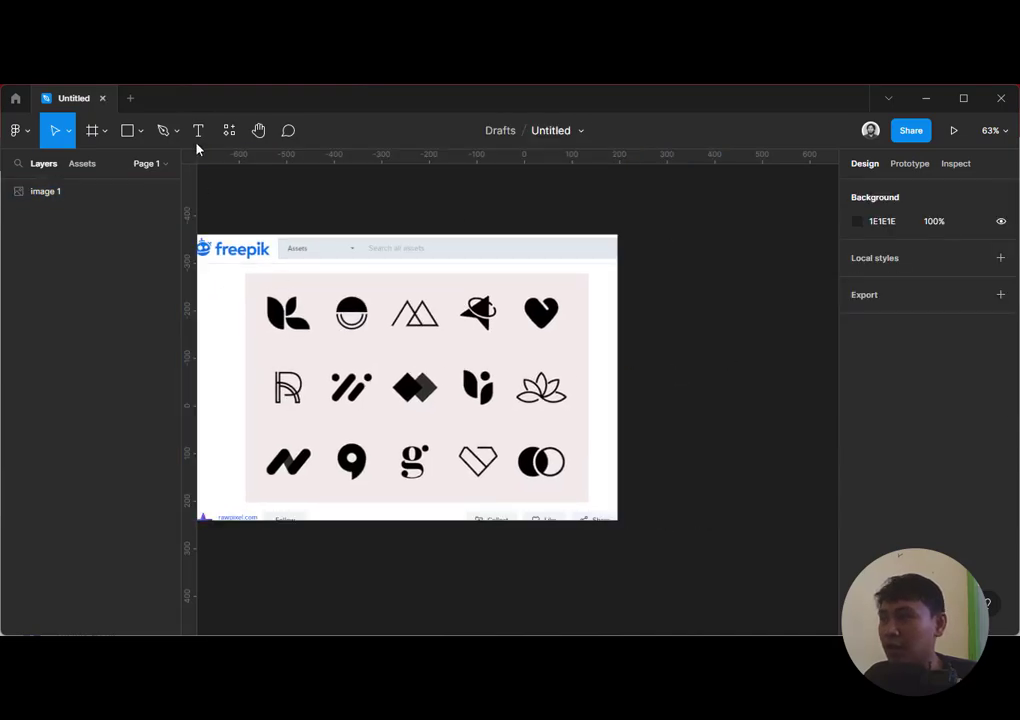
Draw an ellipse over the K leaf logo with the O tool
click(141, 131)
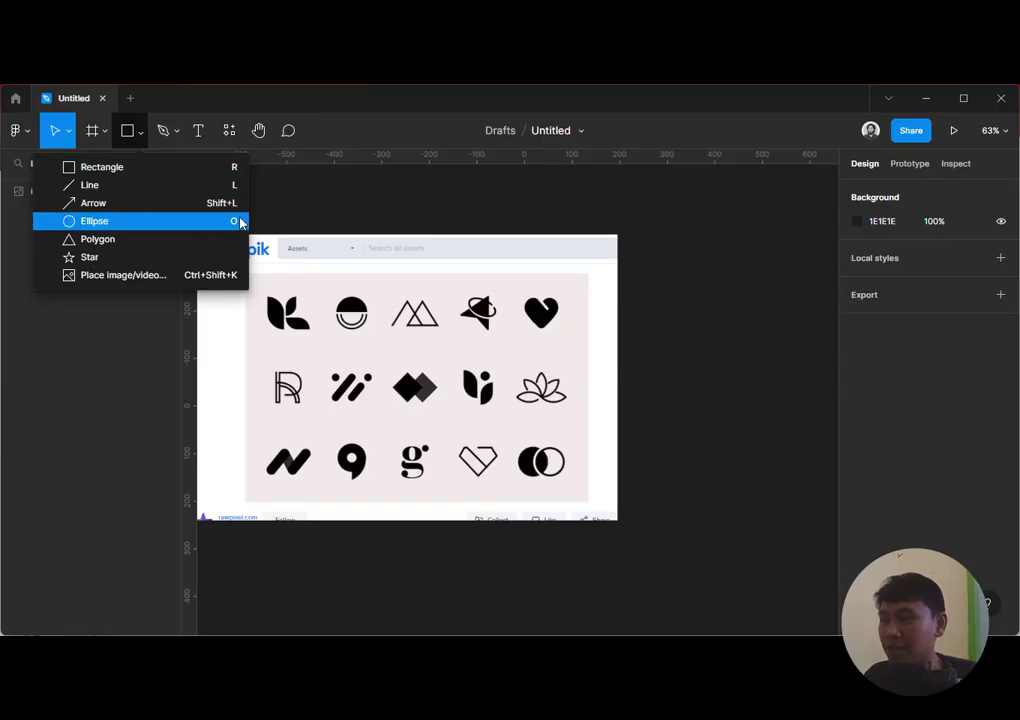
click(377, 210)
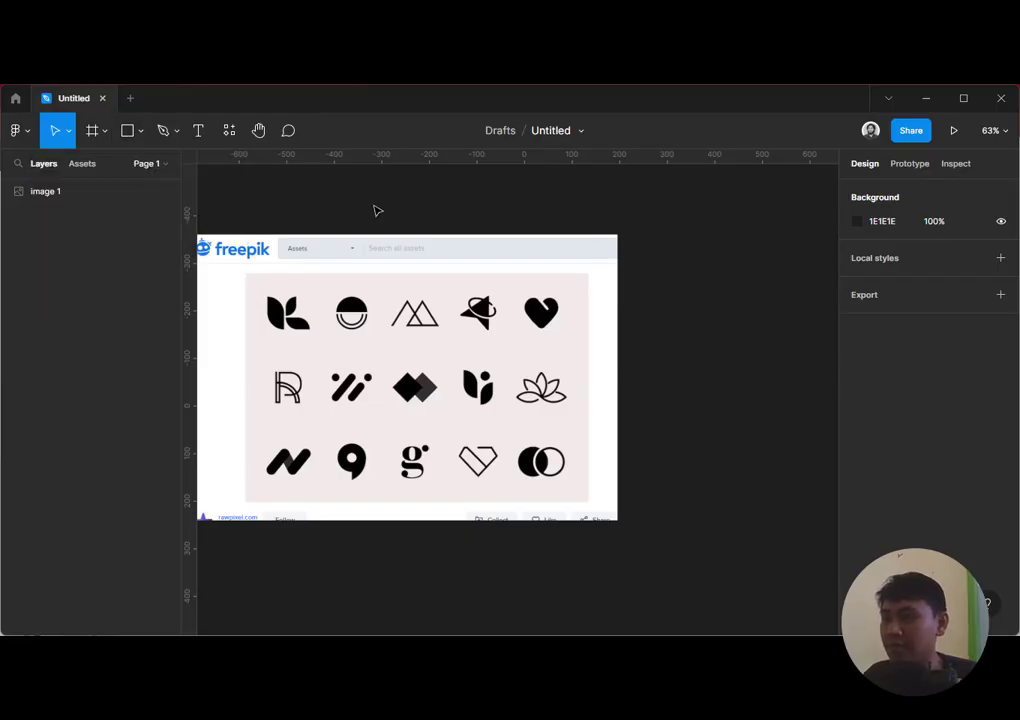
key(o)
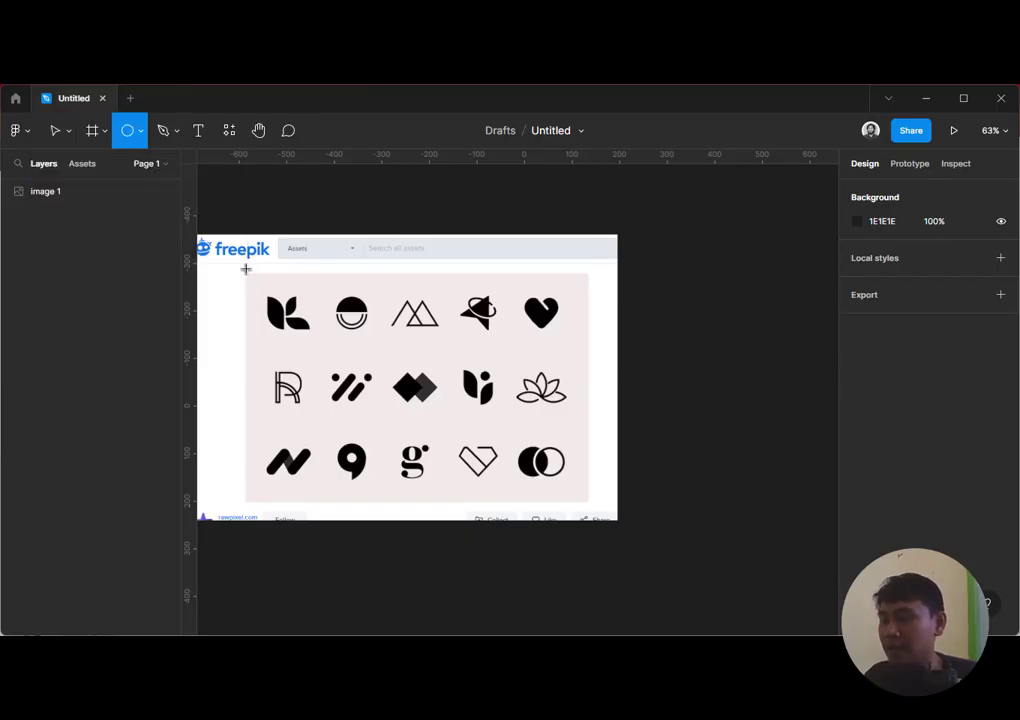
drag(247, 268, 336, 356)
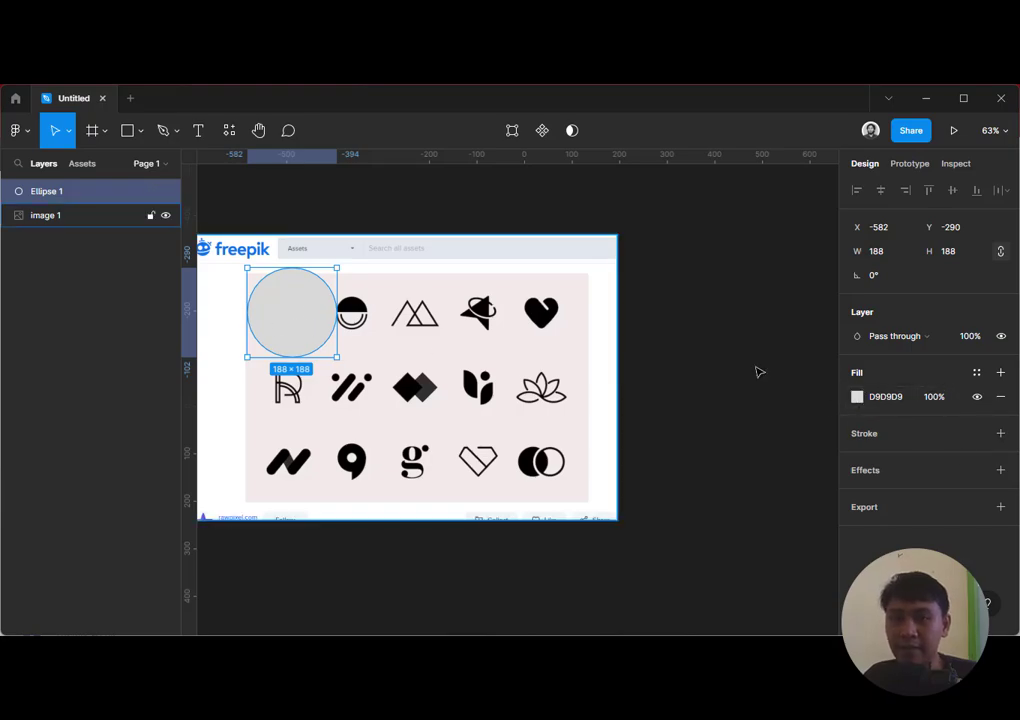
Make the circle a 164×164 unfilled outline with a red FF0000 stroke
click(977, 397)
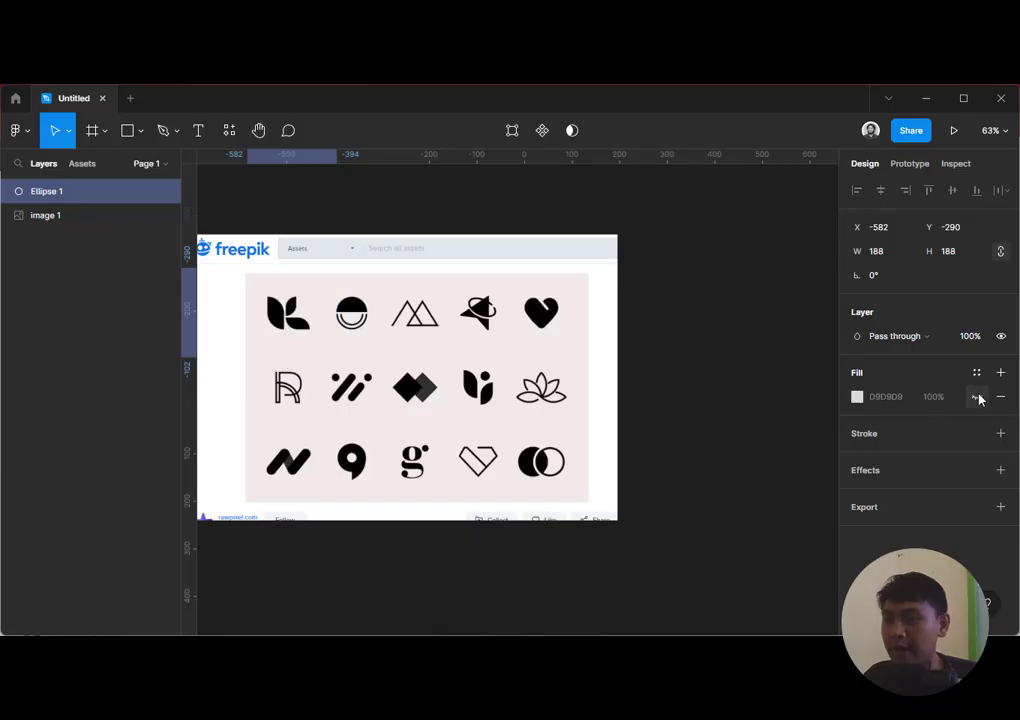
click(1000, 433)
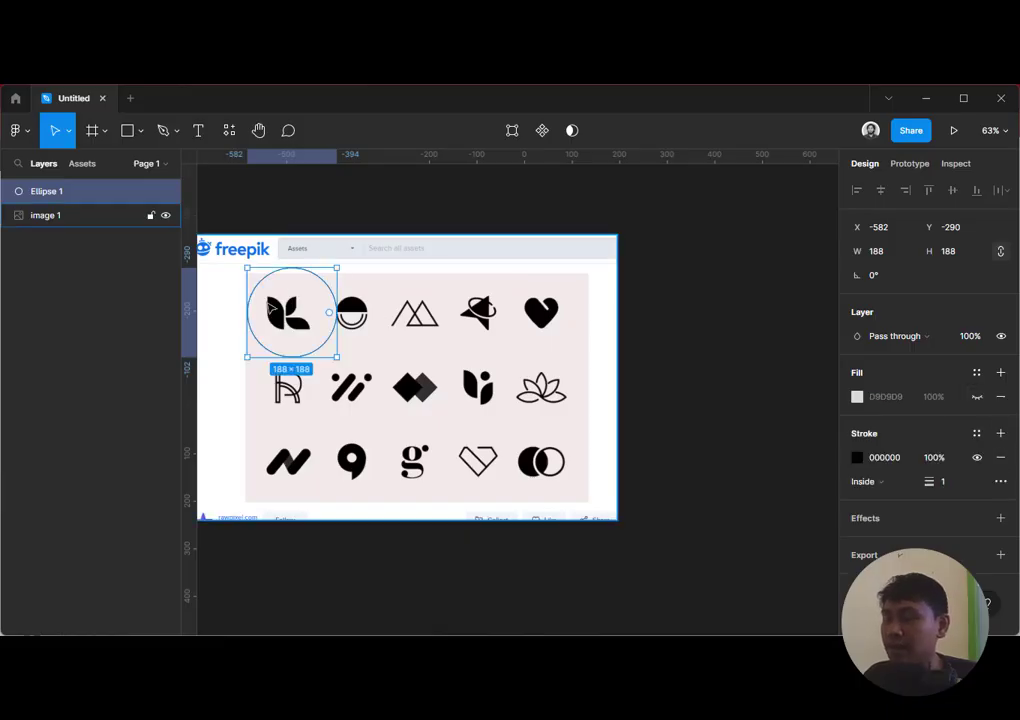
drag(331, 267, 315, 281)
mouse_move(314, 335)
mouse_down()
mouse_move(312, 317)
mouse_move(319, 337)
mouse_up()
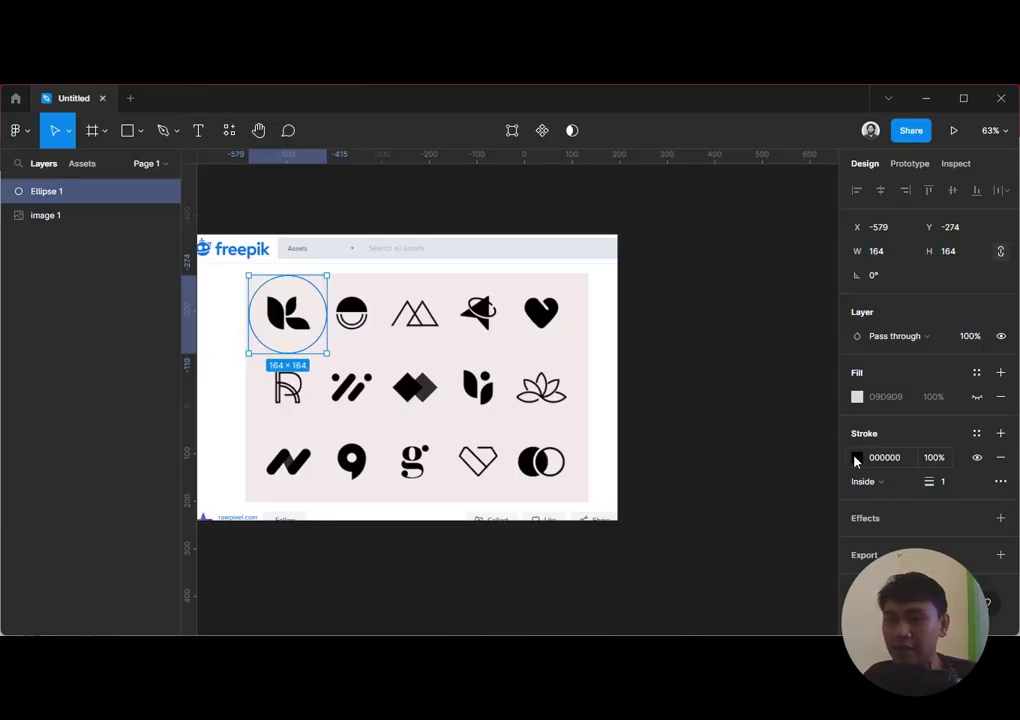
click(854, 458)
drag(806, 403, 863, 190)
click(496, 225)
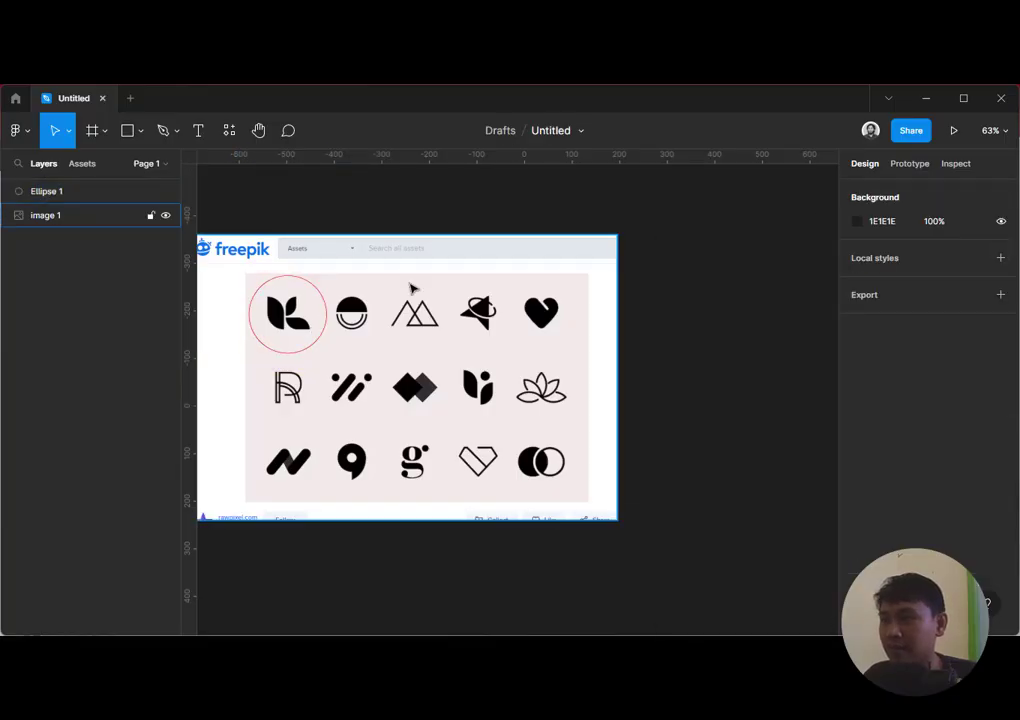
Pan the canvas so the screenshot sits higher and look over the basic shape tools
drag(690, 333, 760, 285)
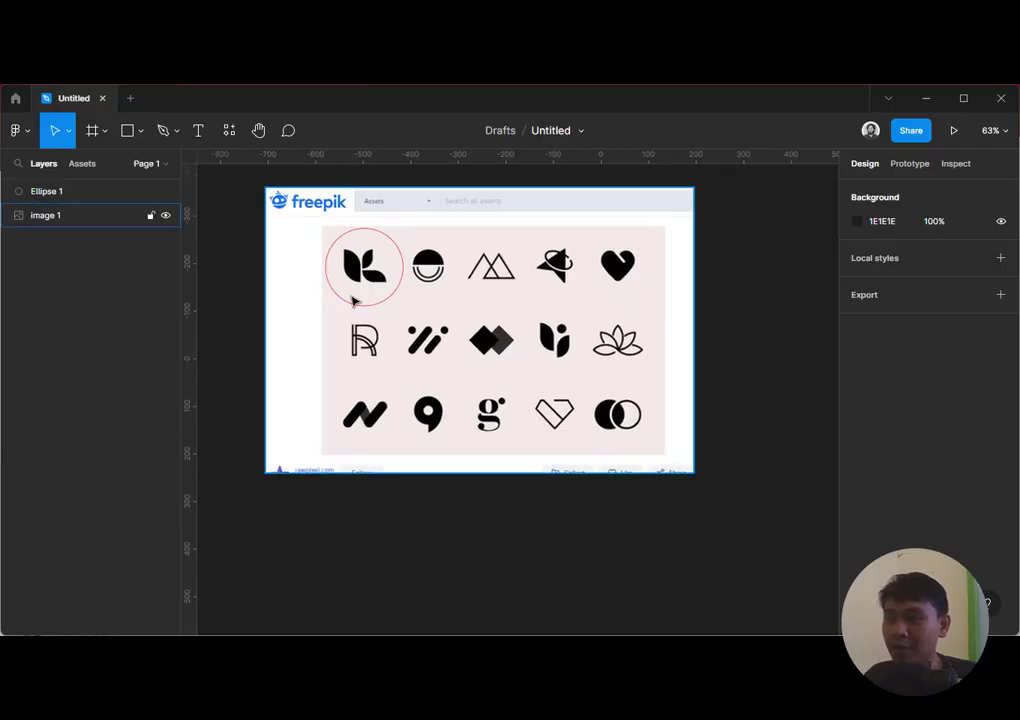
click(127, 130)
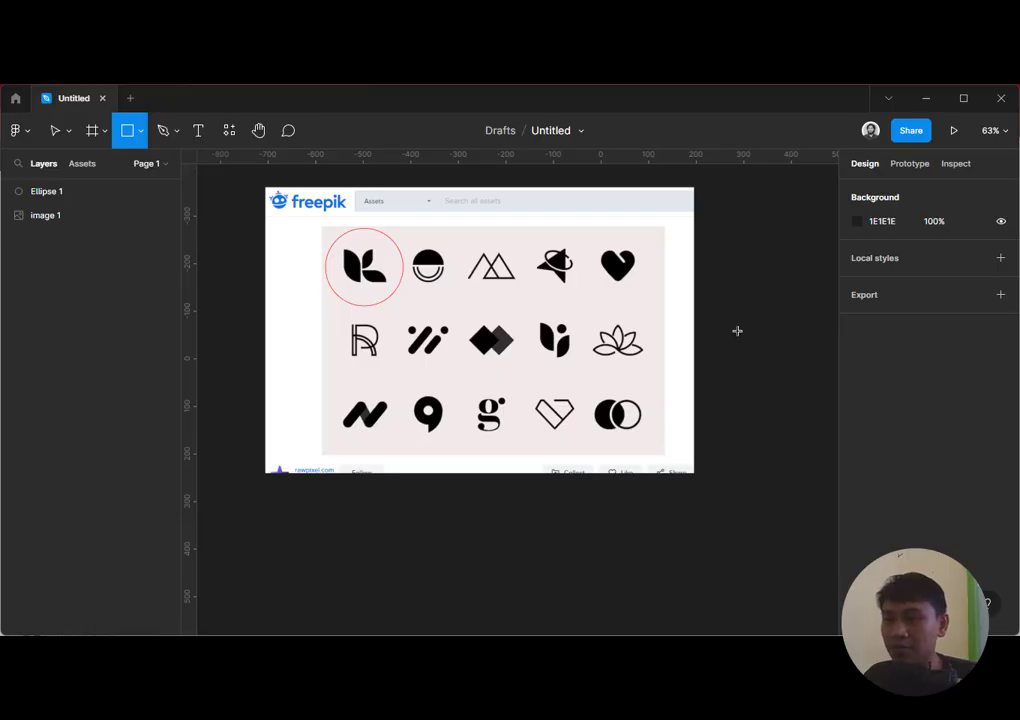
click(140, 131)
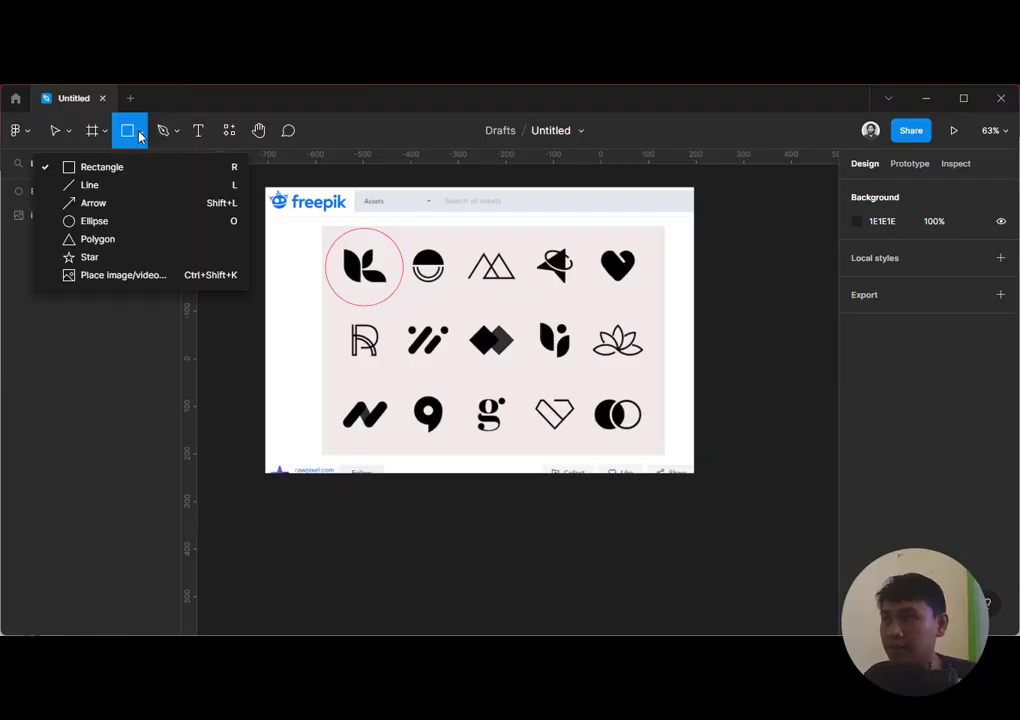
click(541, 311)
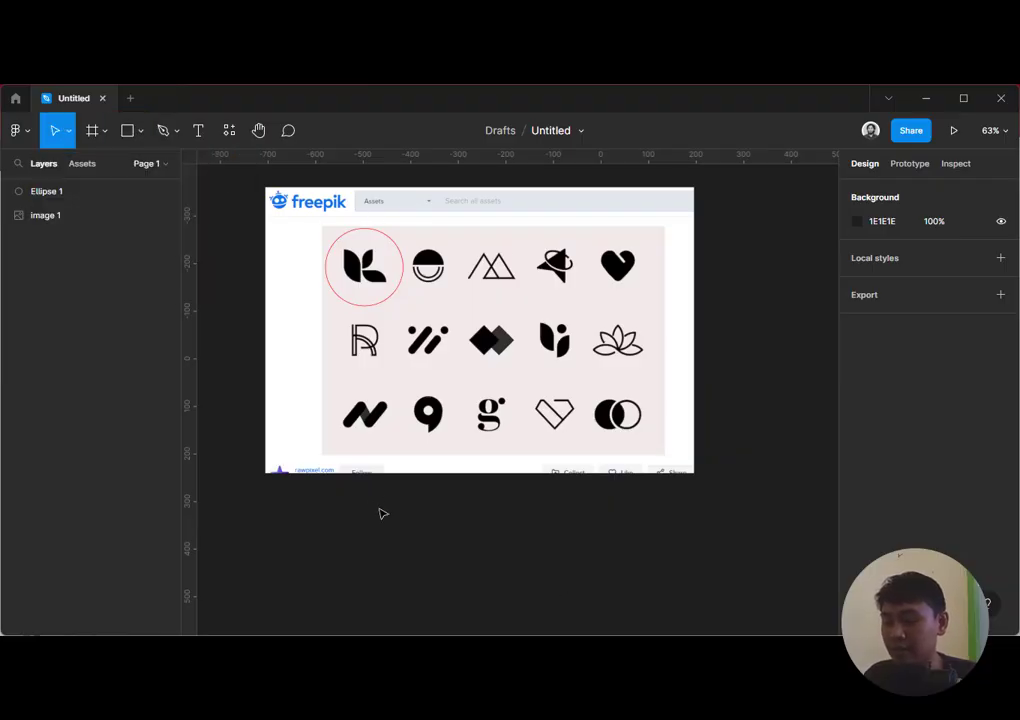
Draw a grey square below the reference screenshot
key(r)
drag(376, 506, 505, 626)
click(558, 559)
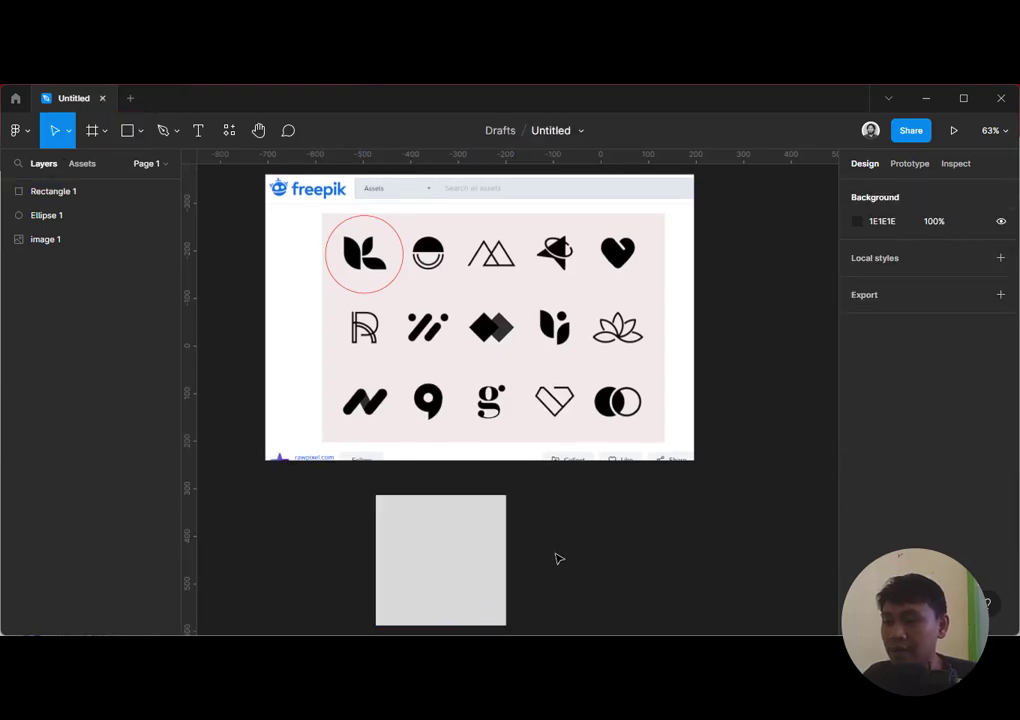
scroll(558, 559, down, 3)
click(458, 483)
key(Escape)
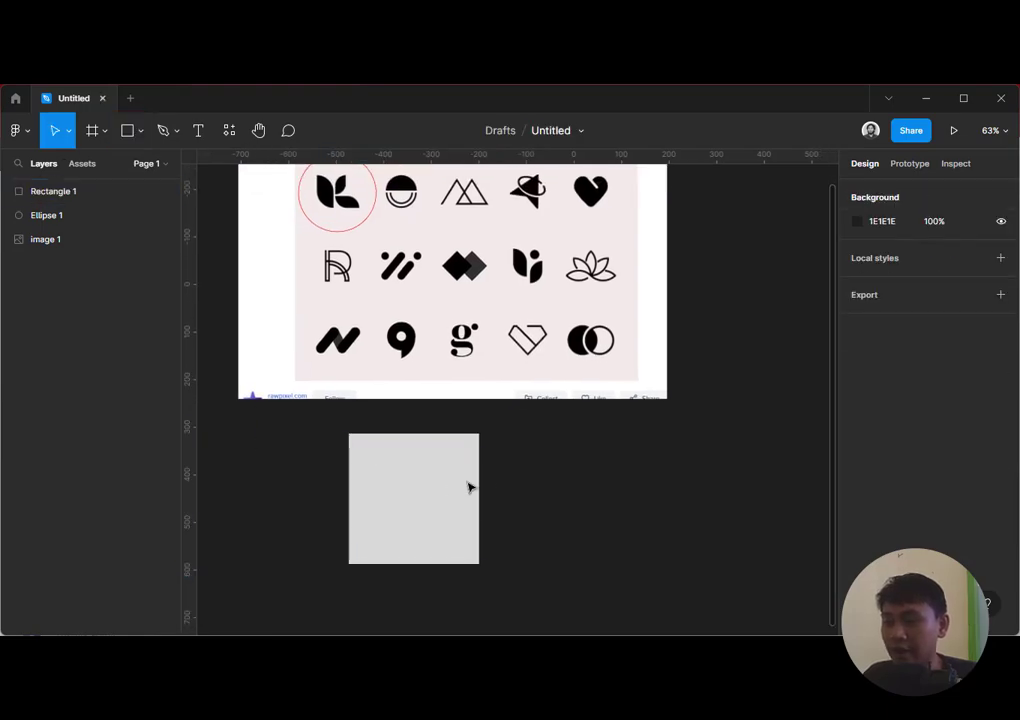
click(469, 487)
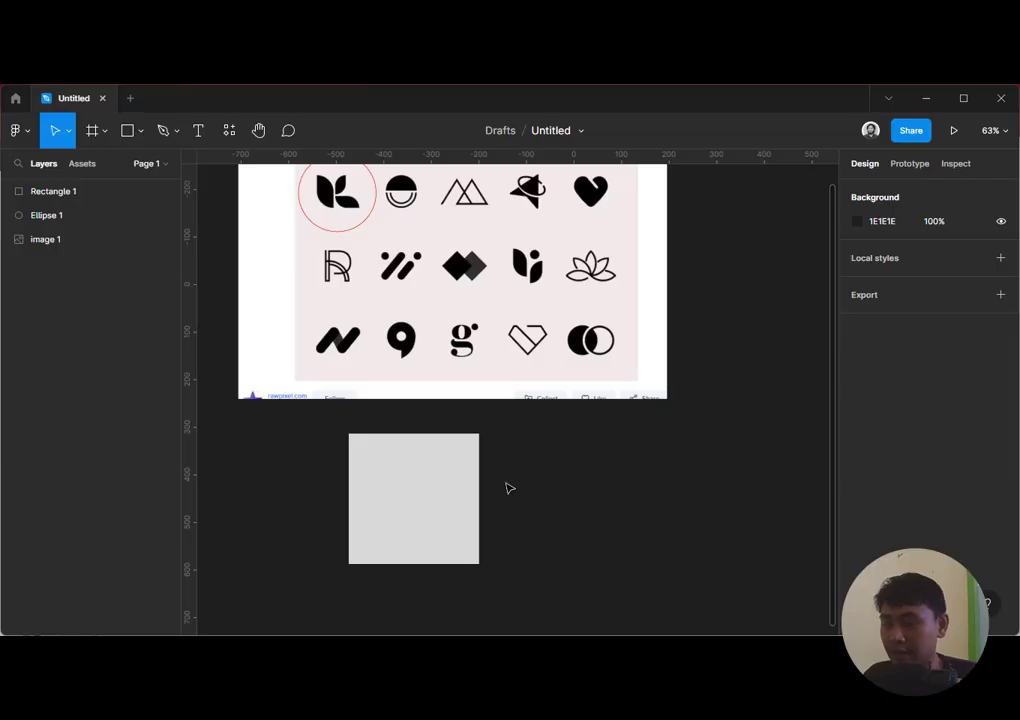
Draw a second rectangle just right of the grey square
key(r)
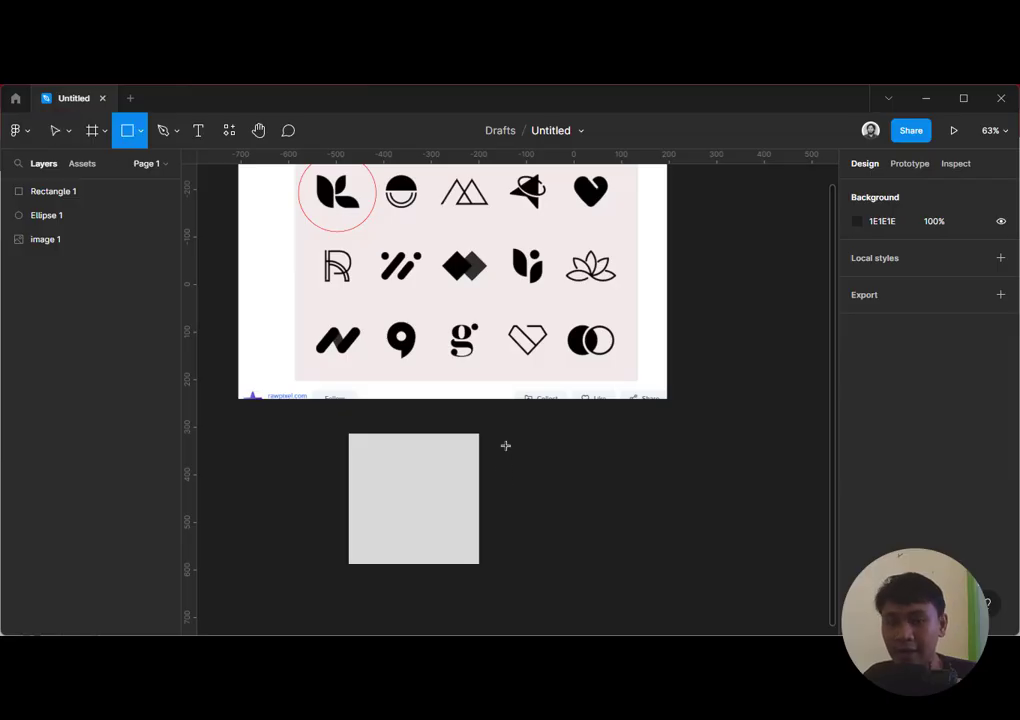
drag(502, 444, 604, 542)
mouse_move(548, 479)
mouse_down()
mouse_move(590, 526)
mouse_move(535, 469)
mouse_move(578, 512)
mouse_move(567, 485)
mouse_move(551, 478)
mouse_move(638, 535)
mouse_move(530, 595)
mouse_move(604, 505)
mouse_up()
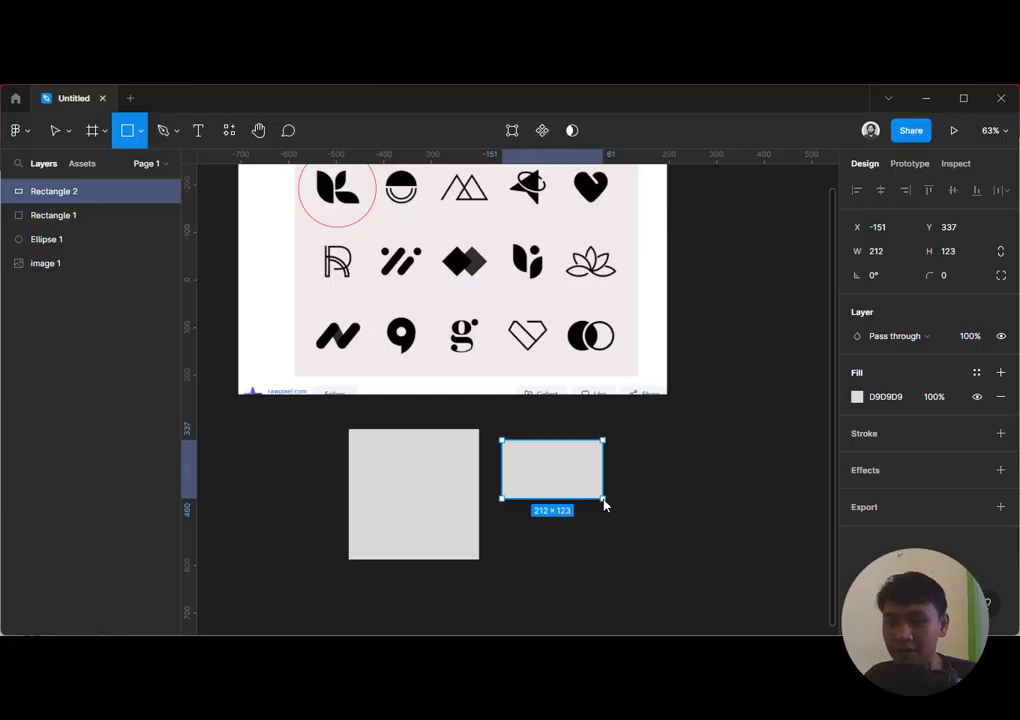
Resize the second rectangle to a 251×251 square level with the first
drag(604, 505, 622, 560)
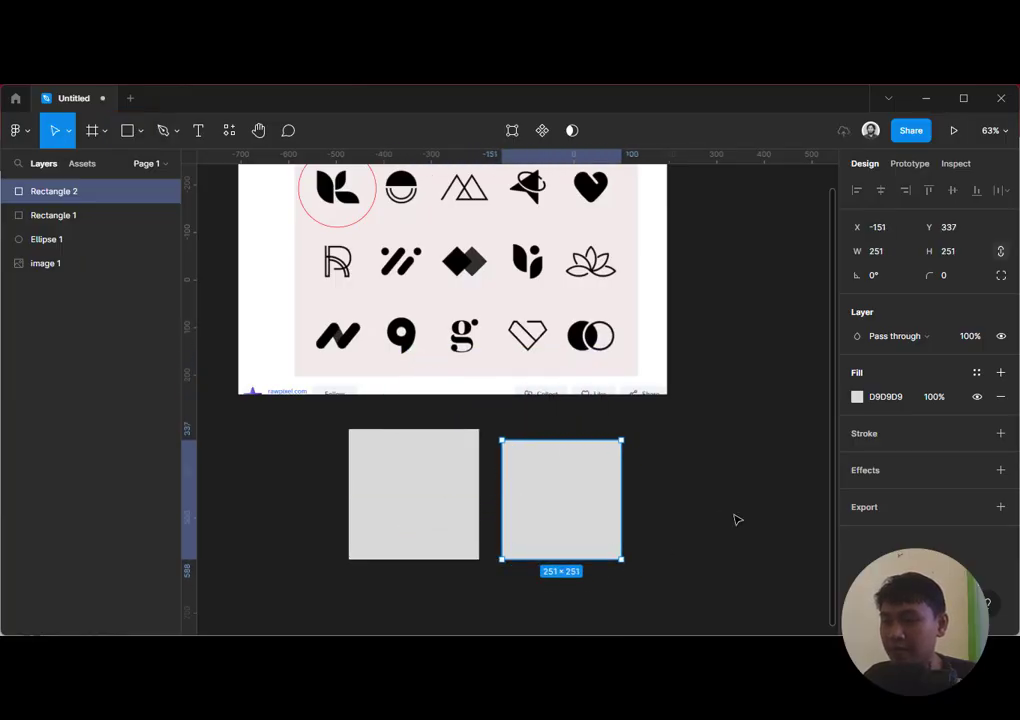
click(735, 517)
drag(595, 493, 665, 478)
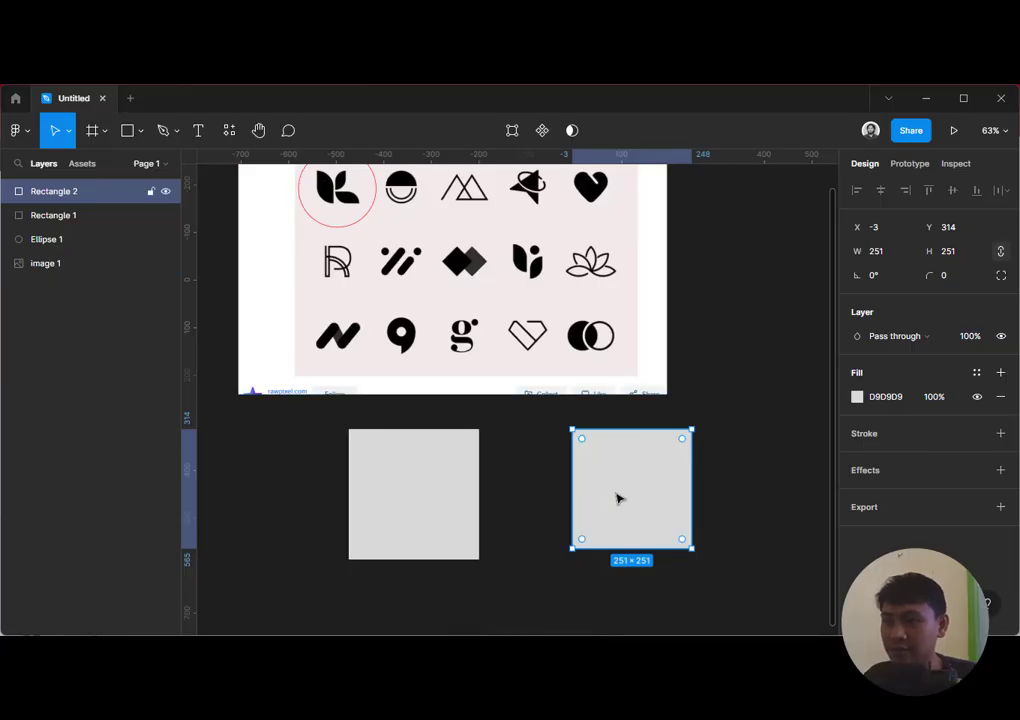
click(760, 461)
click(642, 487)
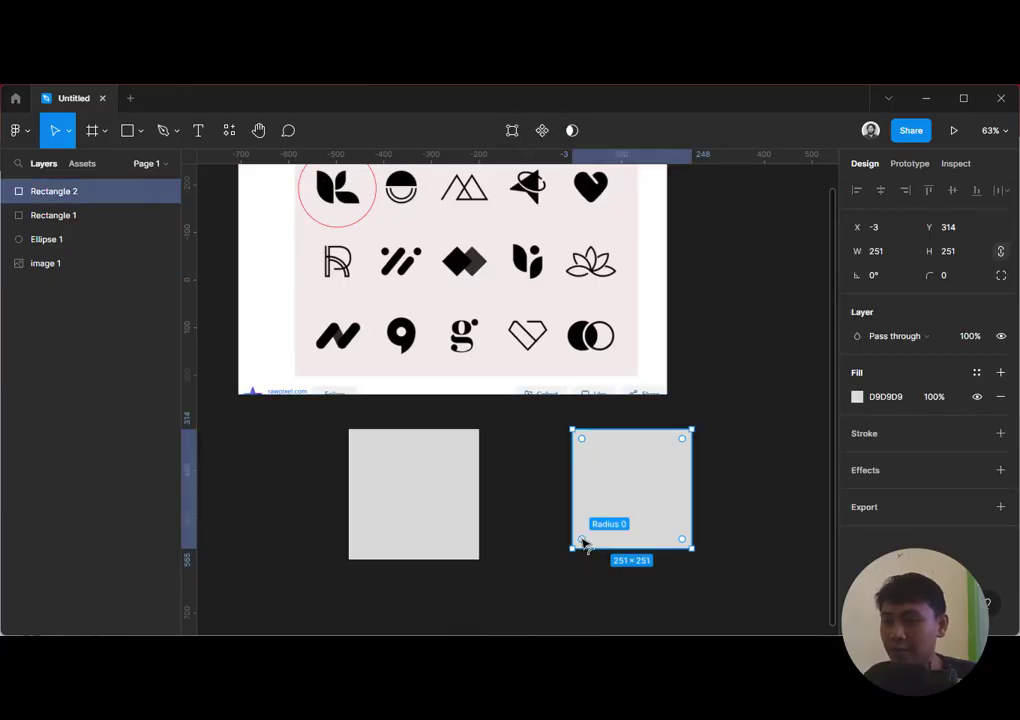
Round the square's corners to 104 and stretch it taller into a pill
drag(595, 541, 630, 530)
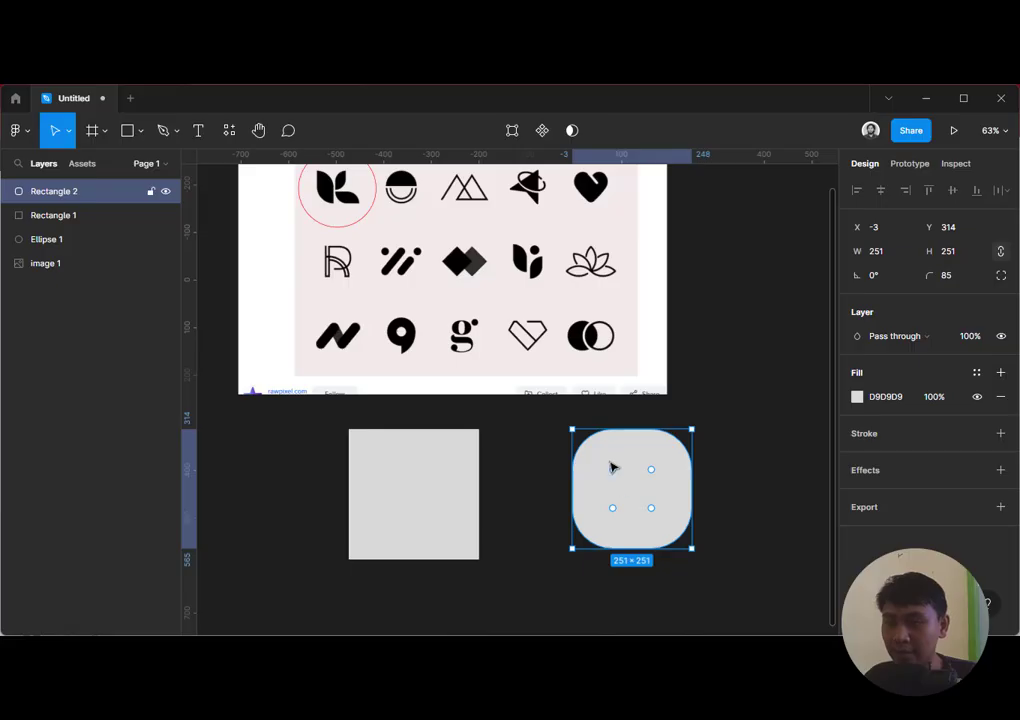
mouse_move(615, 511)
mouse_down()
mouse_move(633, 494)
mouse_move(630, 503)
mouse_up()
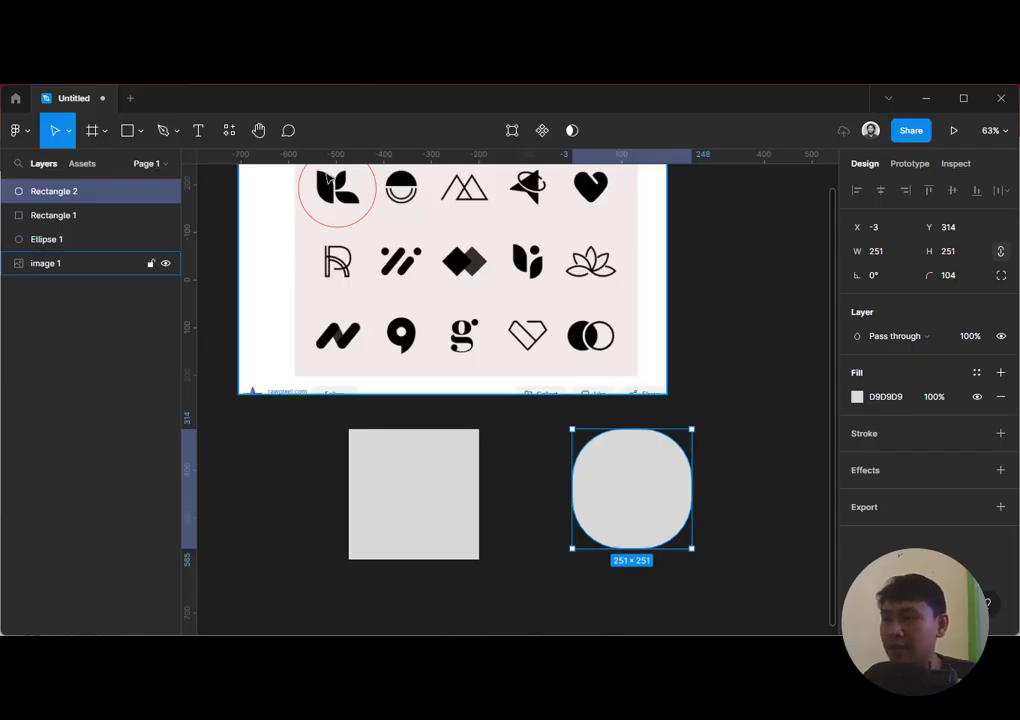
click(733, 499)
click(637, 501)
drag(635, 547, 632, 501)
Pan the canvas to bring the whole logo reference image into view
click(765, 392)
drag(732, 382, 727, 478)
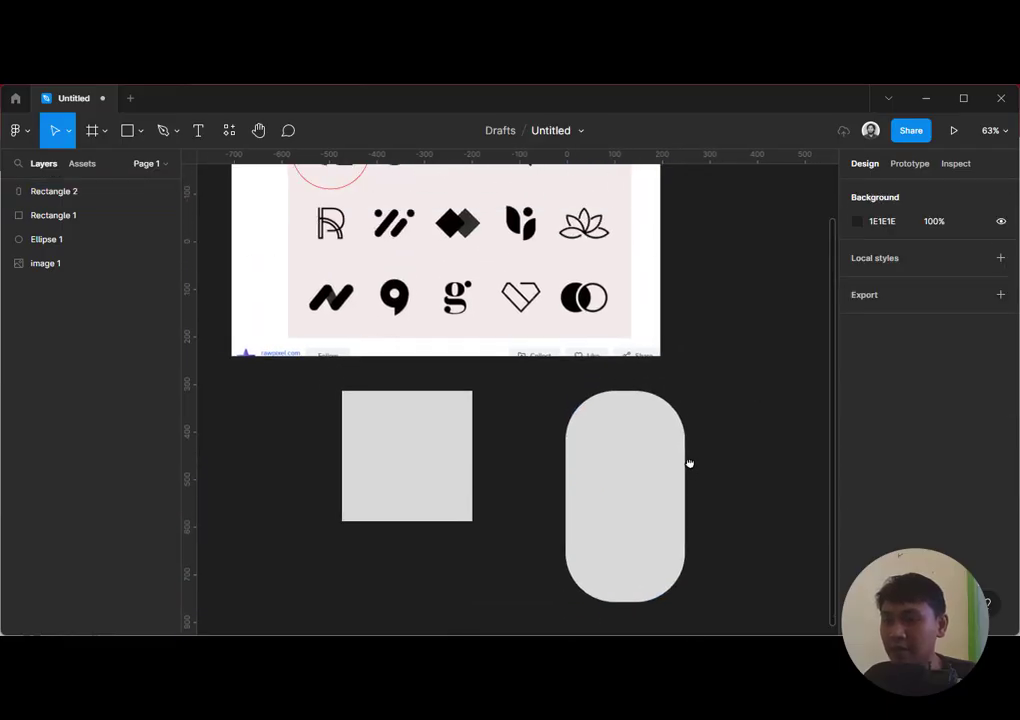
scroll(690, 465, right, 1)
click(629, 451)
scroll(627, 449, down, 1)
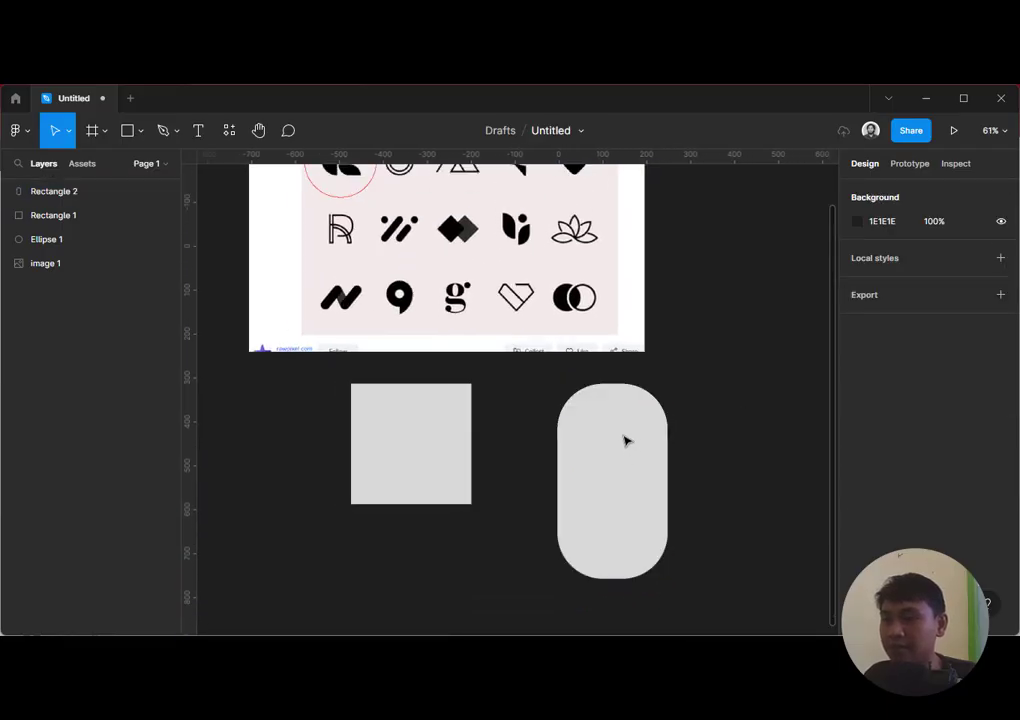
scroll(627, 449, down, 2)
scroll(625, 437, up, 4)
scroll(625, 437, down, 5)
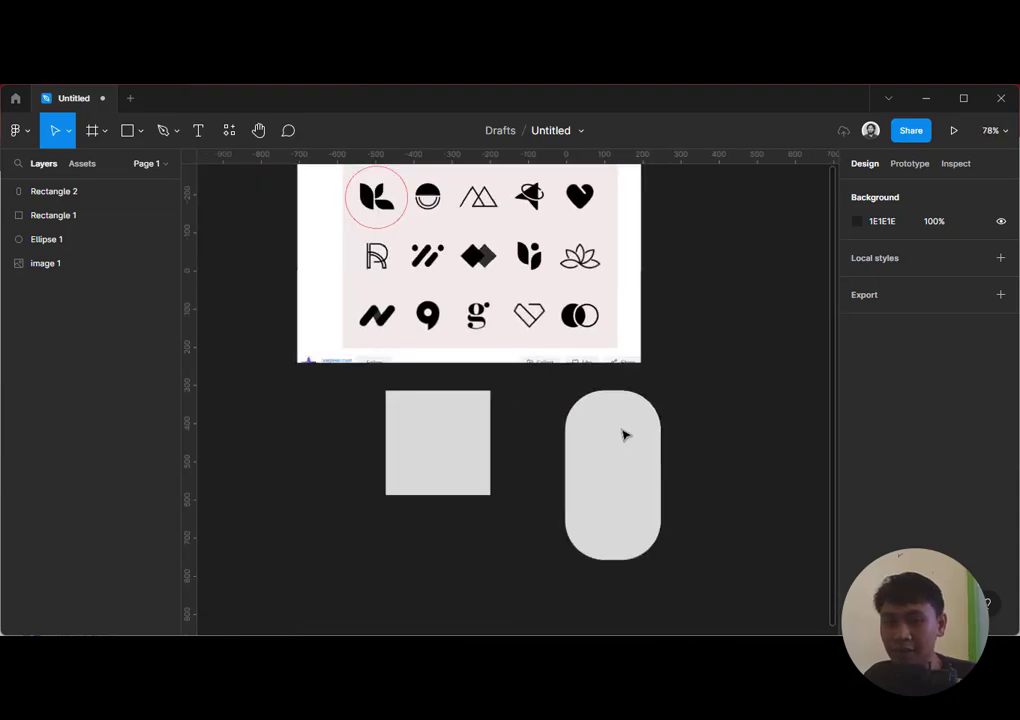
scroll(619, 430, up, 1)
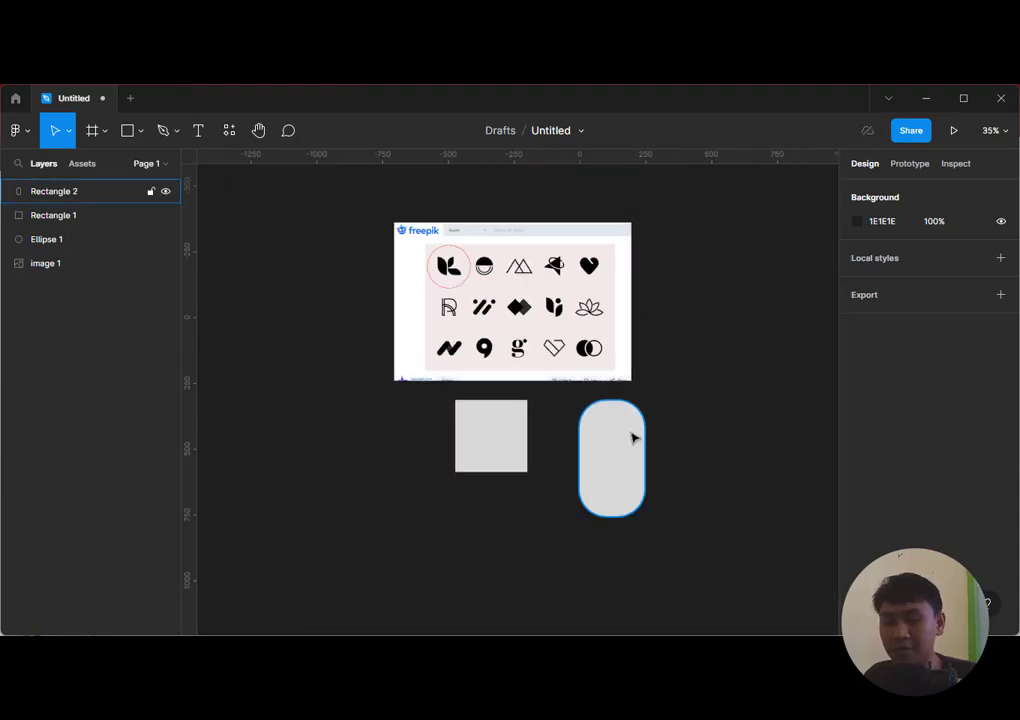
scroll(633, 435, up, 4)
scroll(625, 440, down, 3)
scroll(622, 433, up, 2)
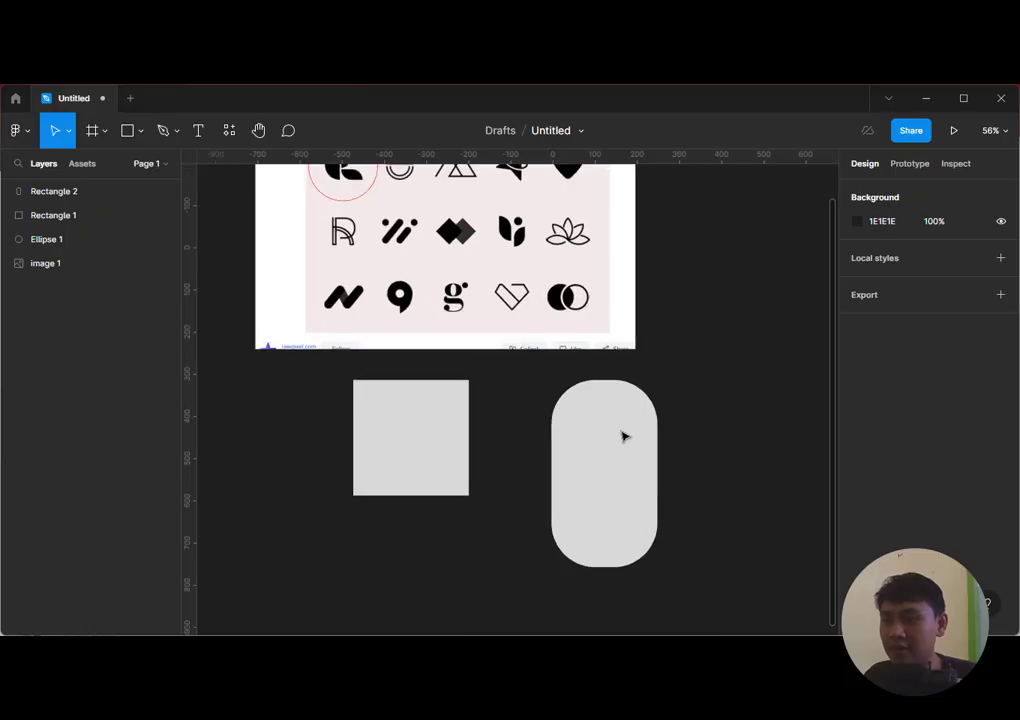
scroll(630, 420, up, 1)
scroll(628, 357, down, 3)
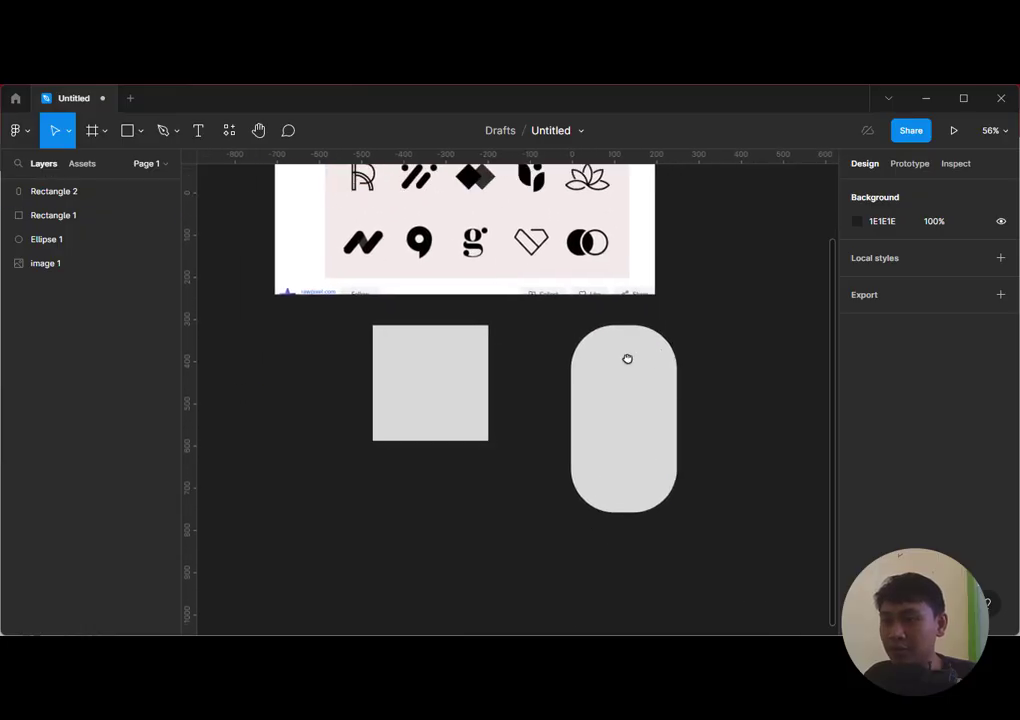
drag(500, 250, 607, 463)
Select the rounded pill 'Rectangle 2' and delete it
click(612, 473)
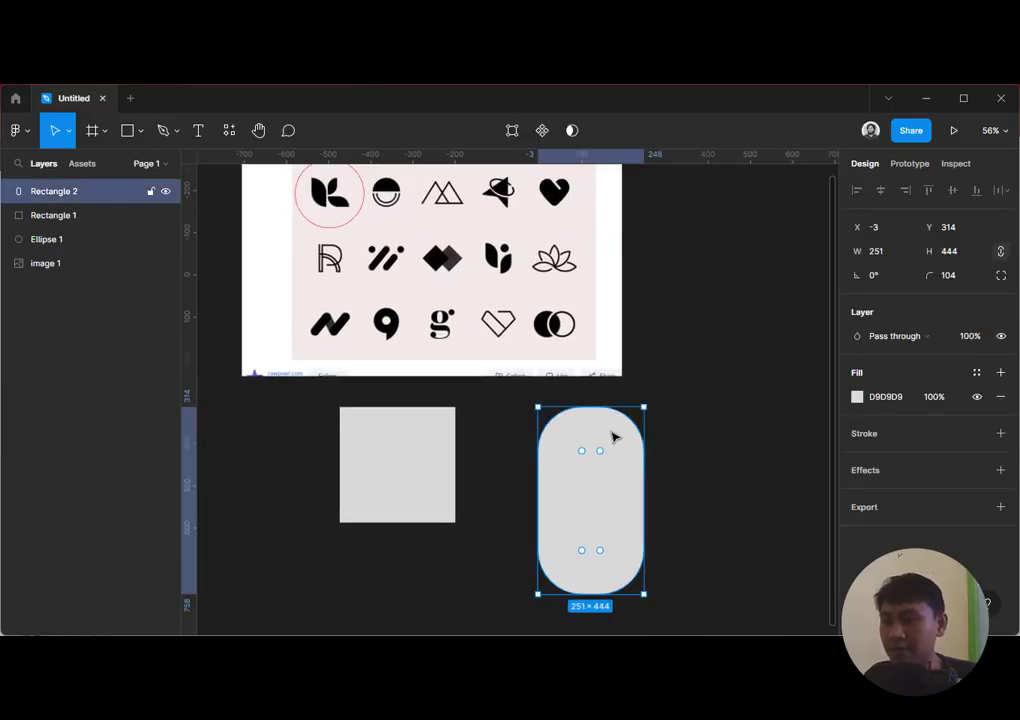
click(660, 453)
click(622, 467)
key(Escape)
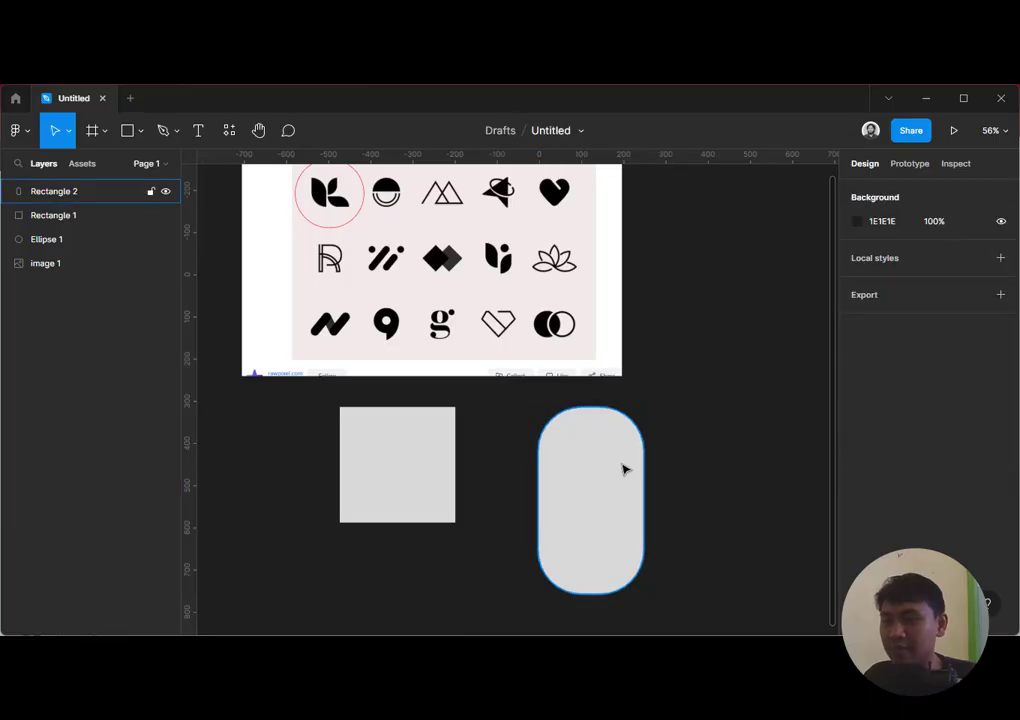
click(624, 470)
key(Delete)
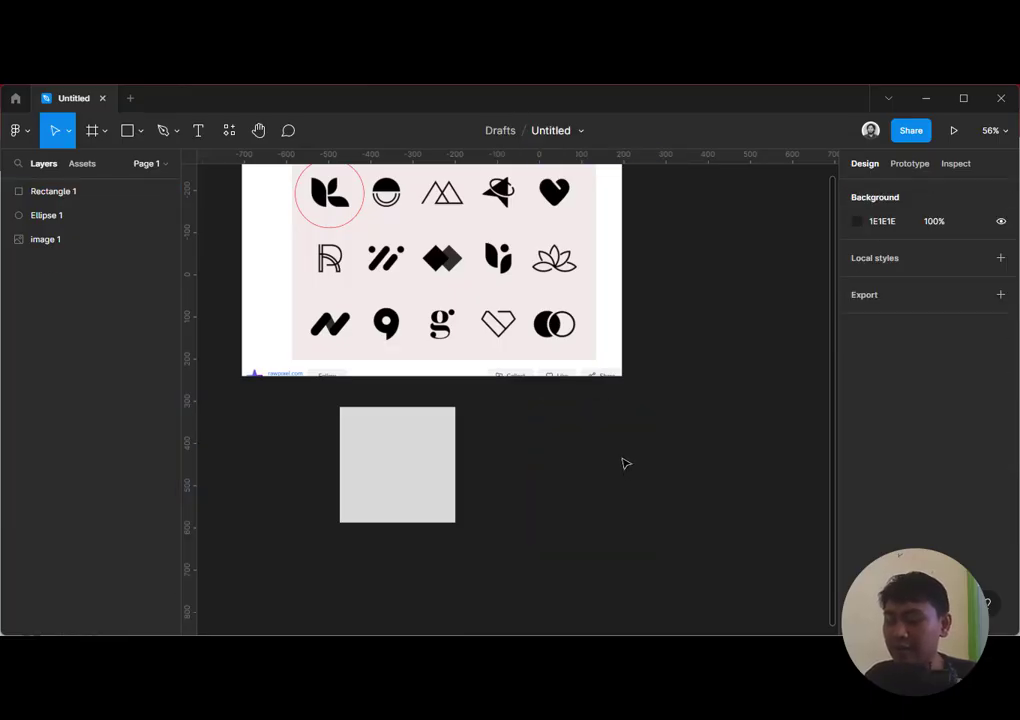
Draw a tall rectangle right of the grey square, 272 wide
key(r)
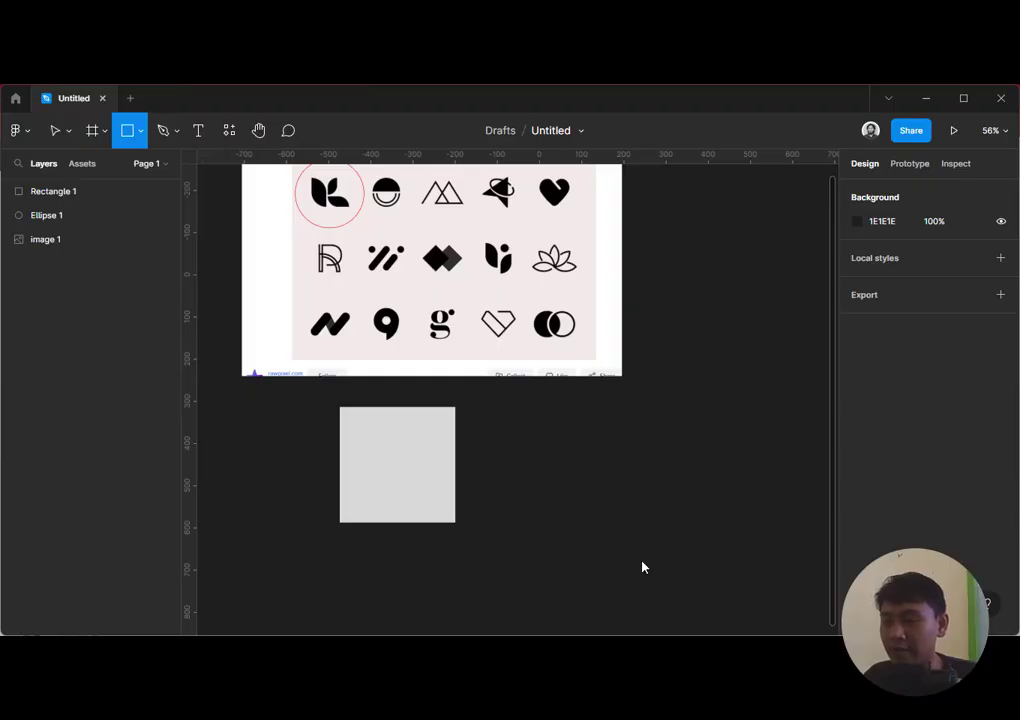
drag(554, 394, 686, 601)
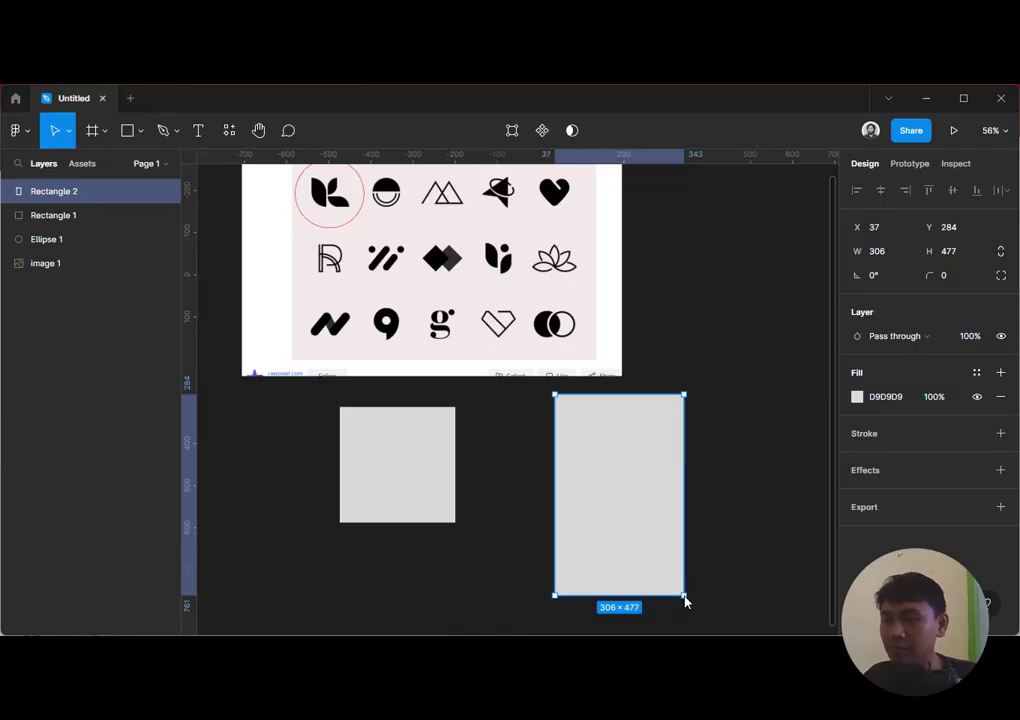
drag(681, 526, 667, 526)
click(712, 501)
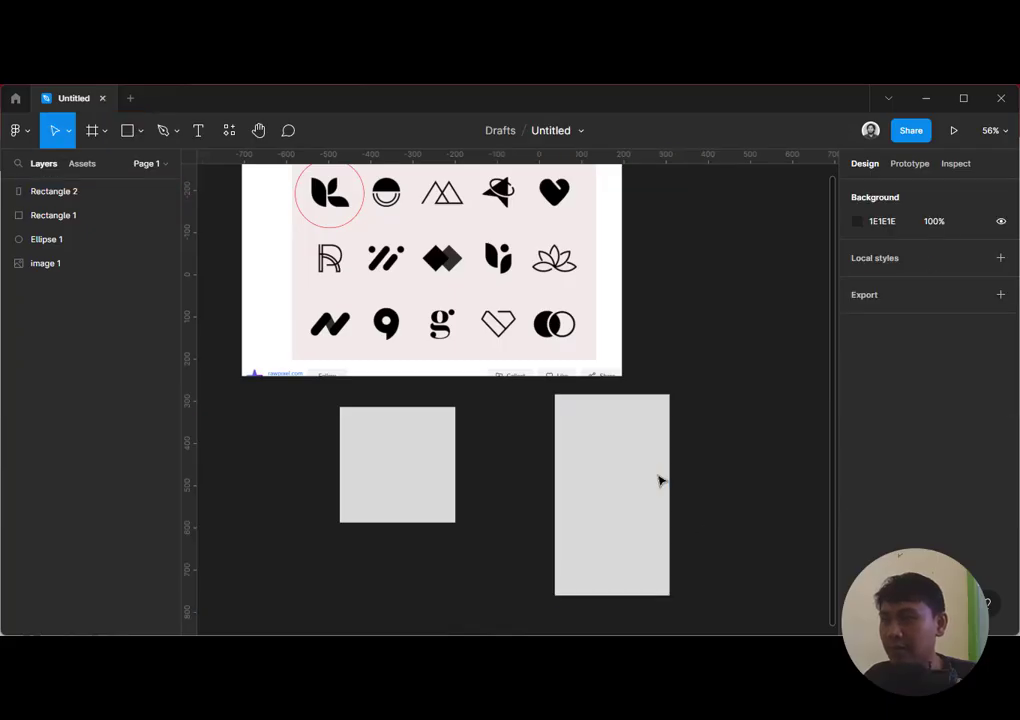
click(659, 475)
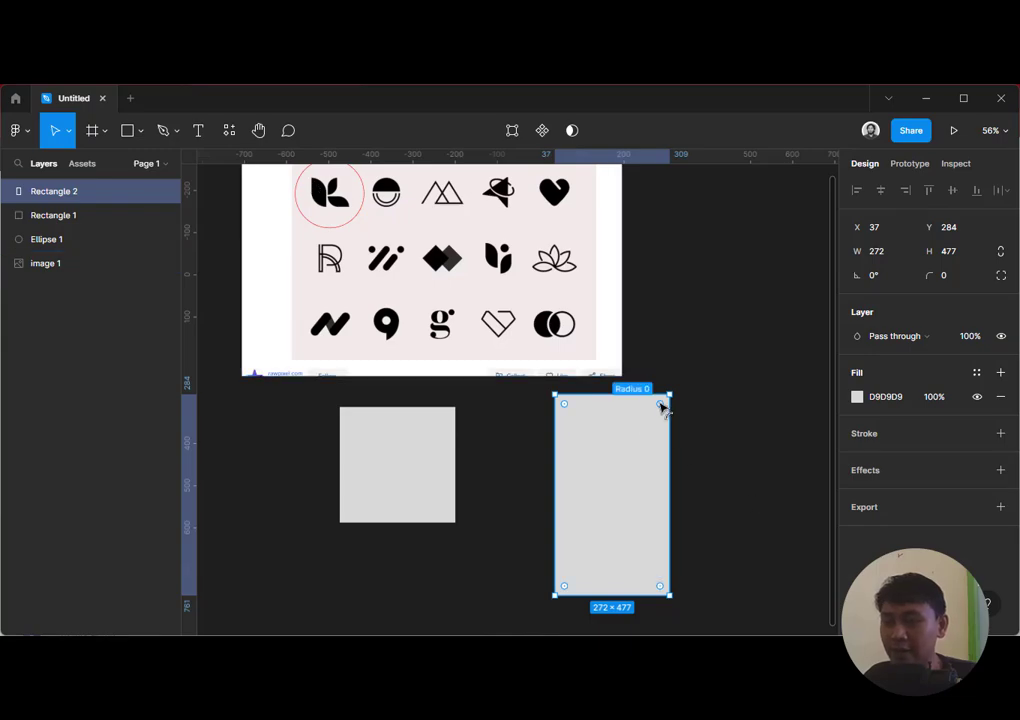
Round only the top-right and bottom-left corners to 136 to form a leaf
drag(653, 415, 580, 506)
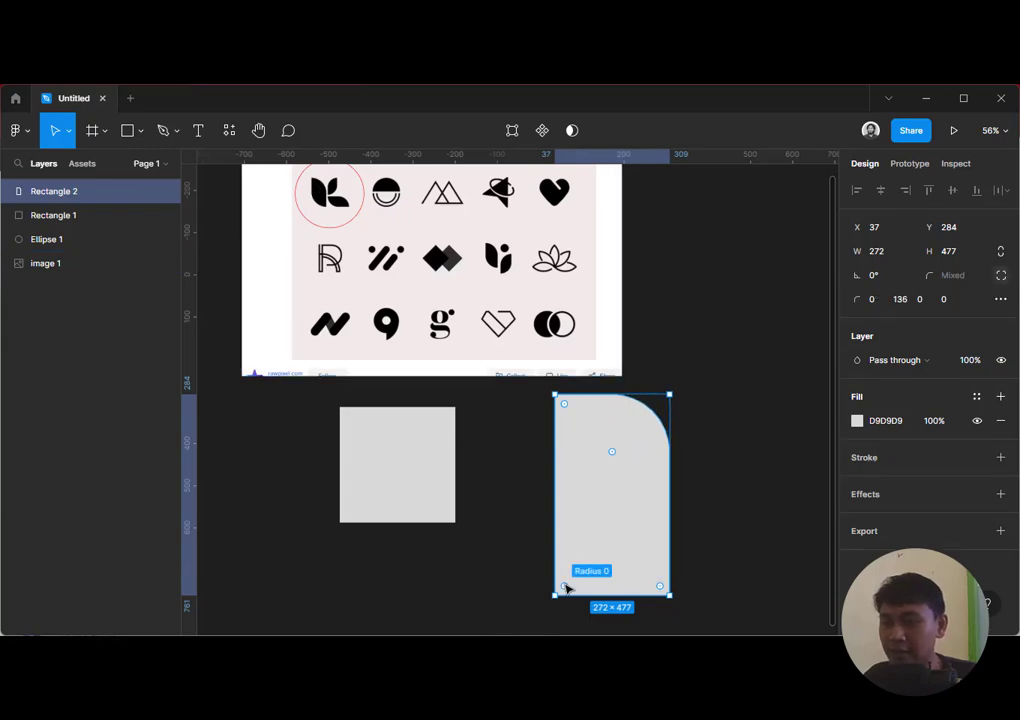
drag(565, 586, 624, 528)
key(ctrl+z)
click(546, 576)
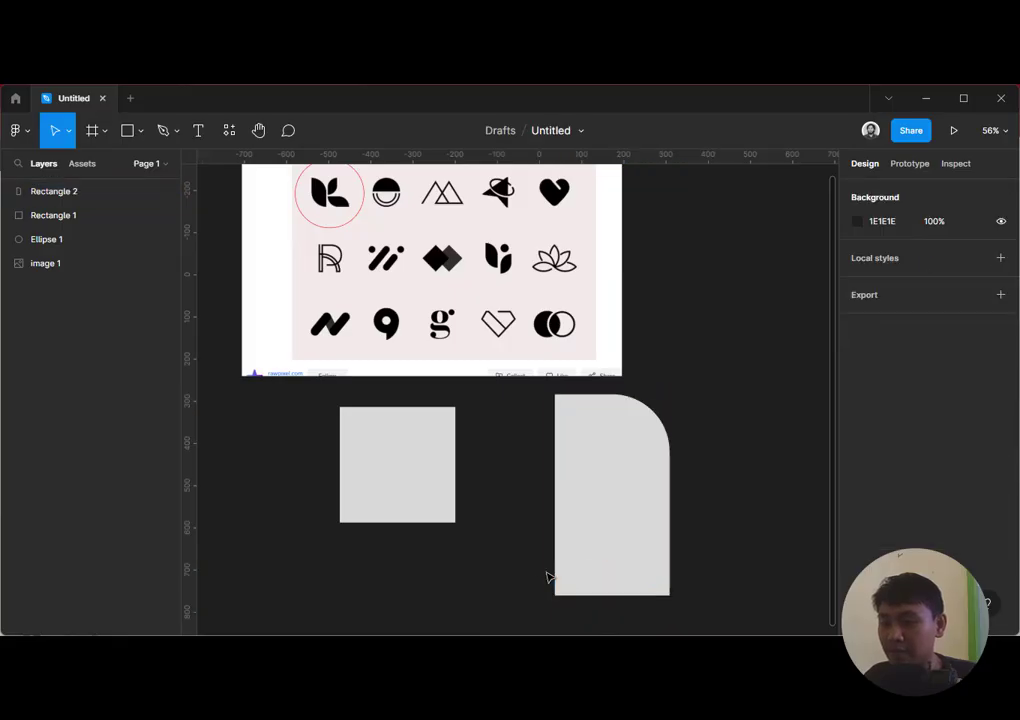
click(569, 588)
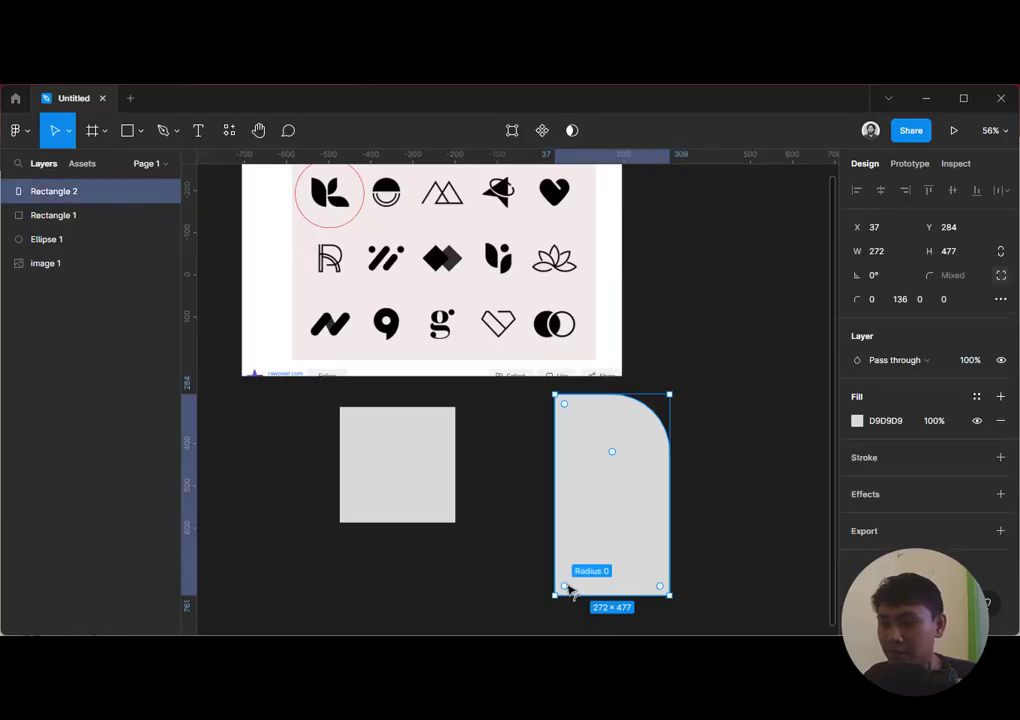
drag(569, 590, 656, 522)
key(ctrl+z)
Scale the leaf shape down to 176×309
click(720, 472)
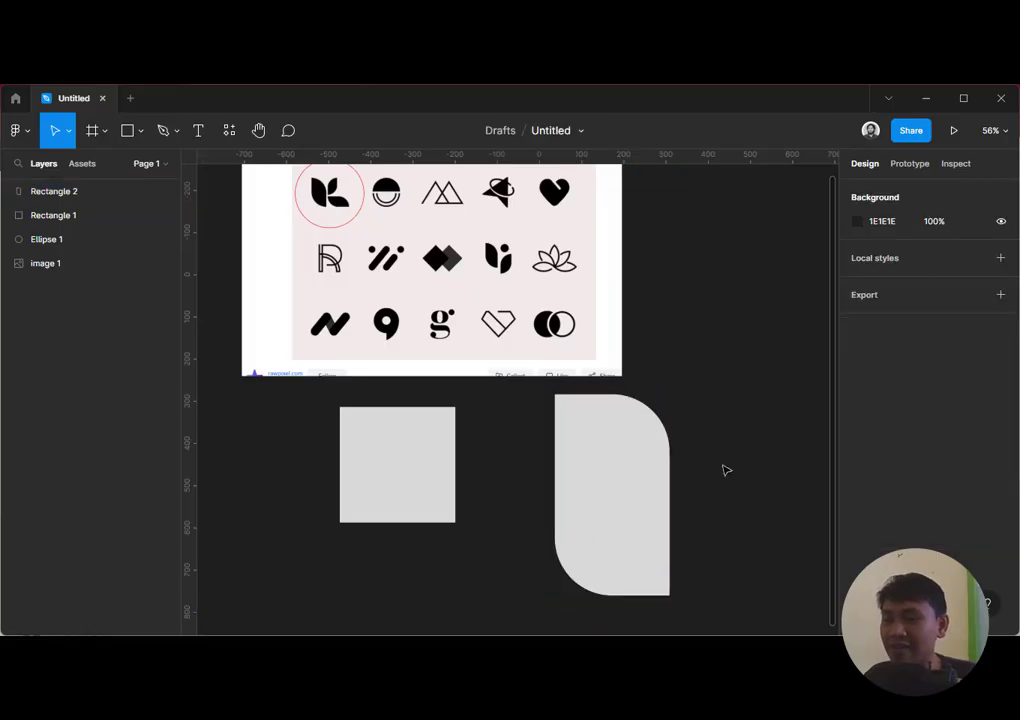
click(668, 492)
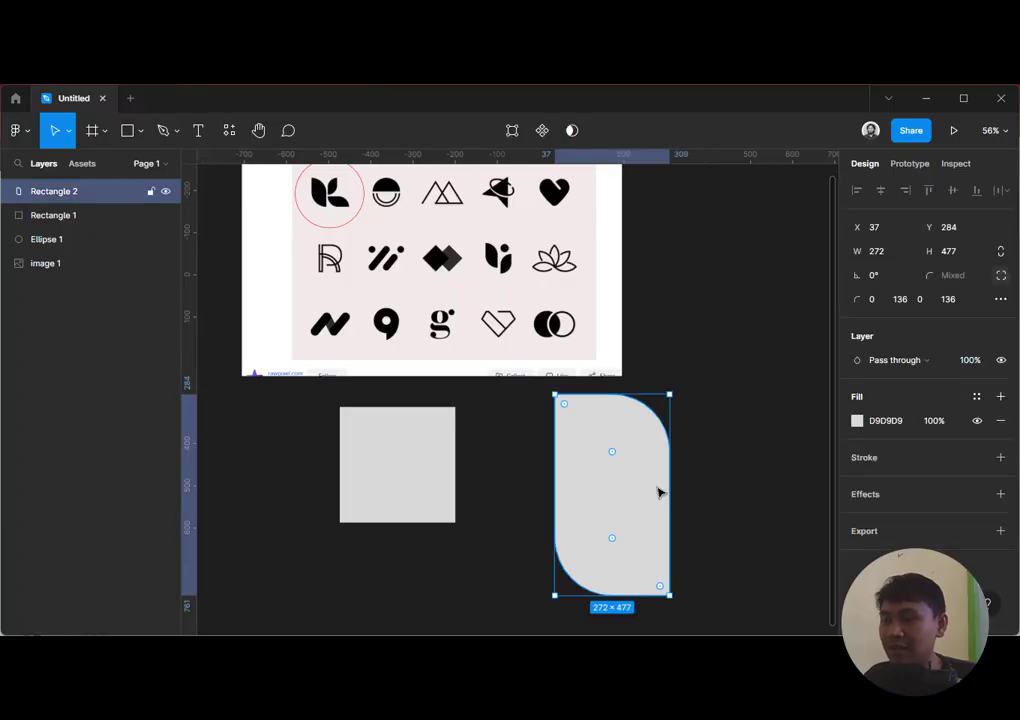
drag(670, 597, 628, 524)
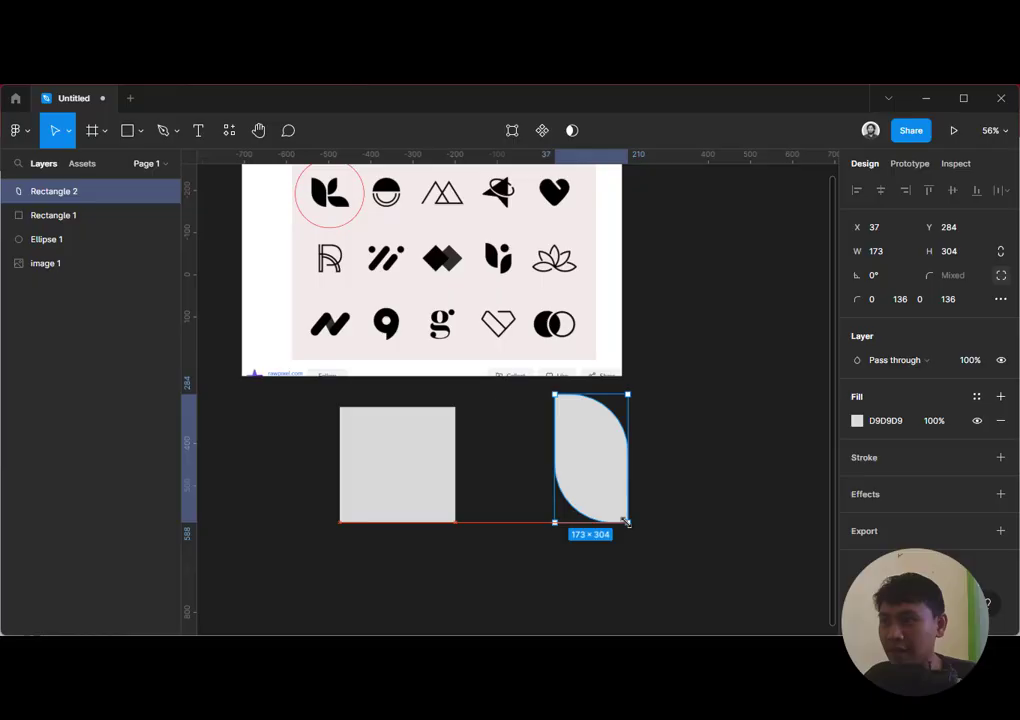
click(694, 503)
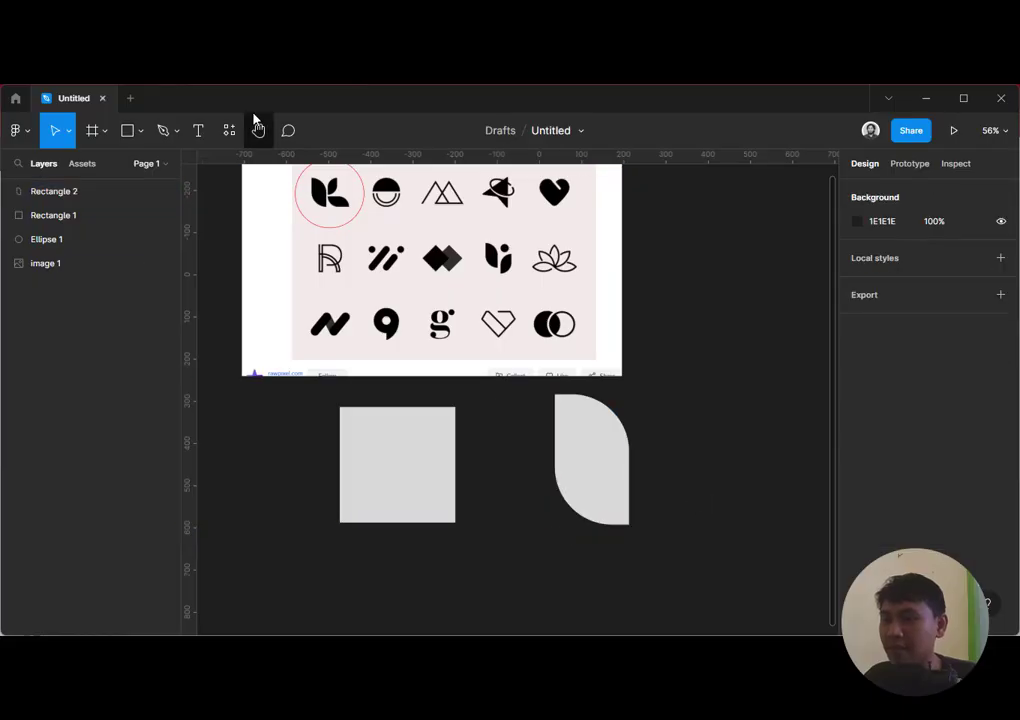
click(580, 456)
Duplicate the leaf and move the copy beside the original
key(ctrl+d)
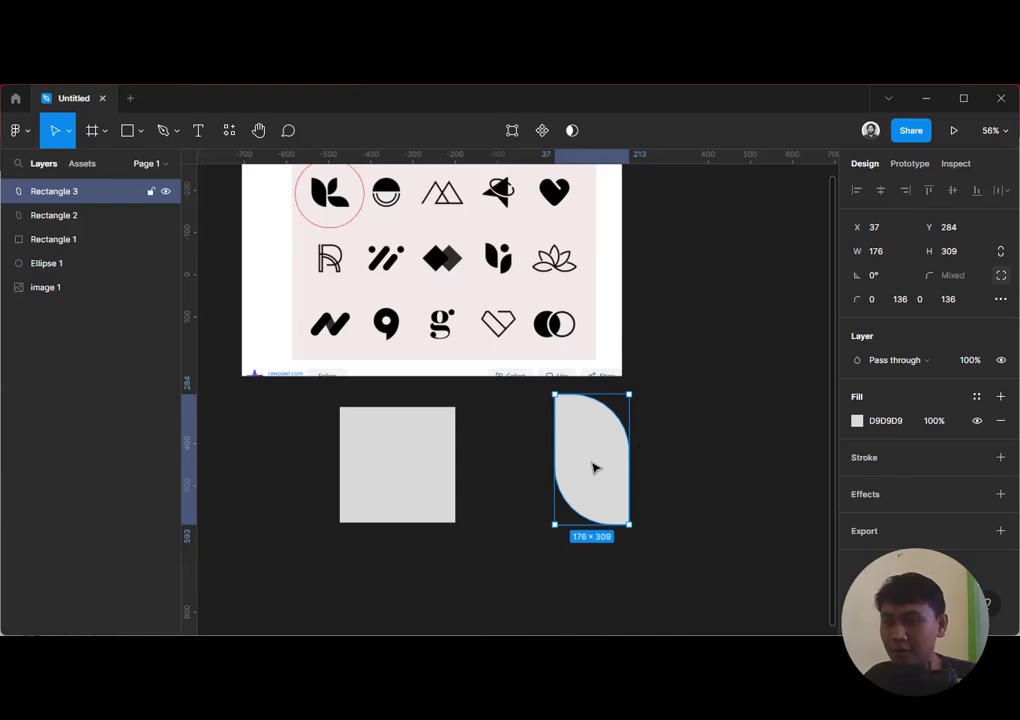
drag(593, 467, 773, 474)
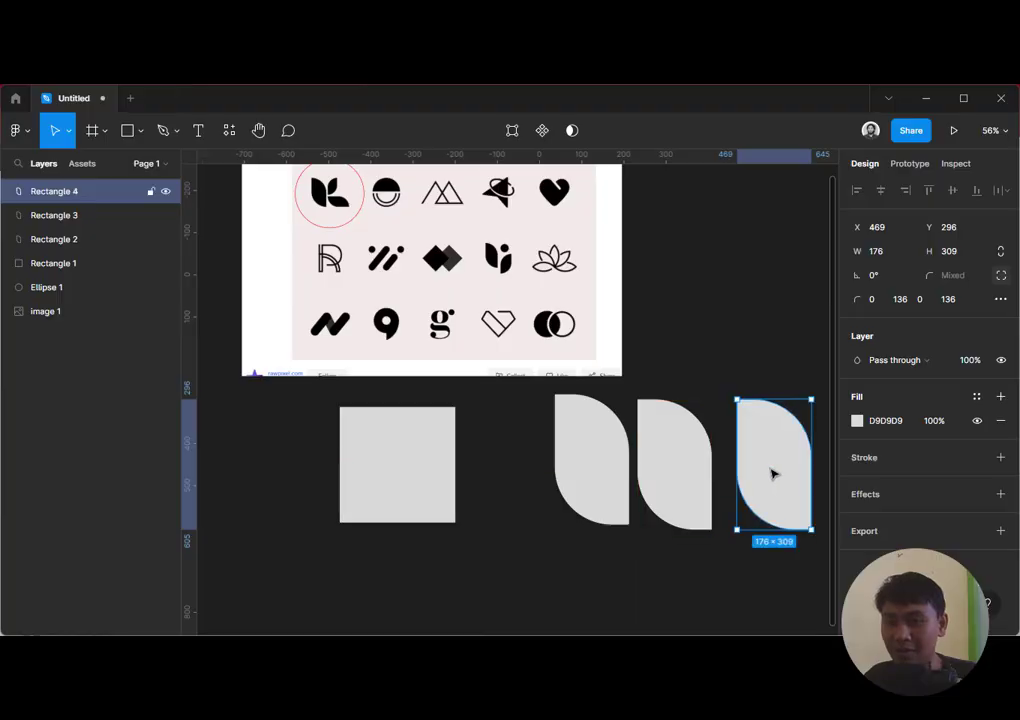
key(Delete)
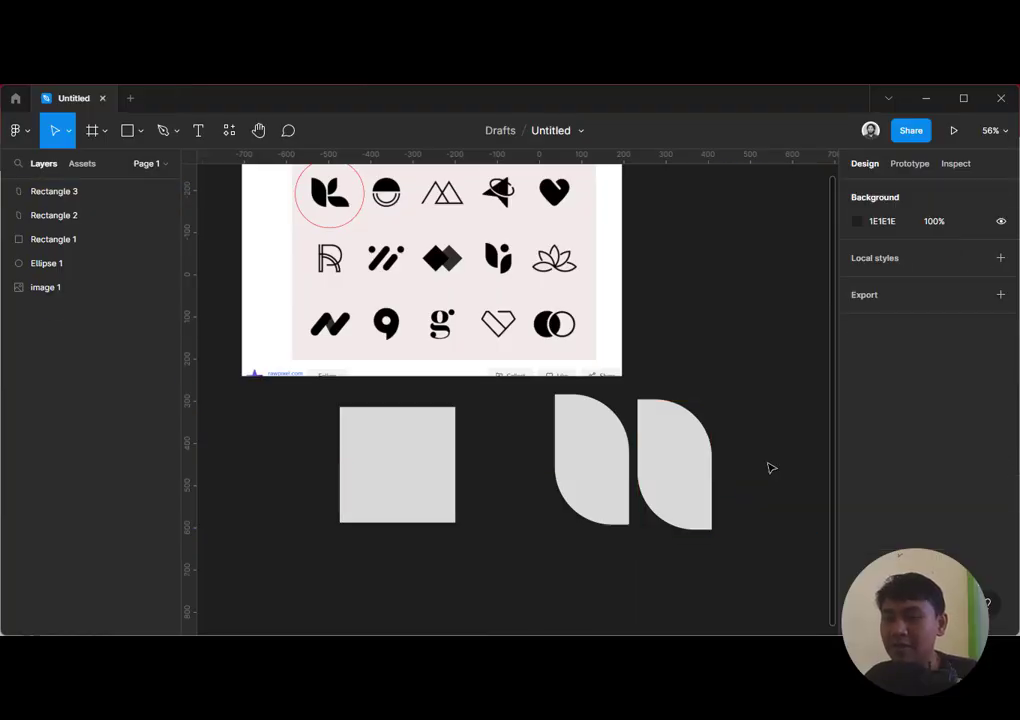
click(693, 458)
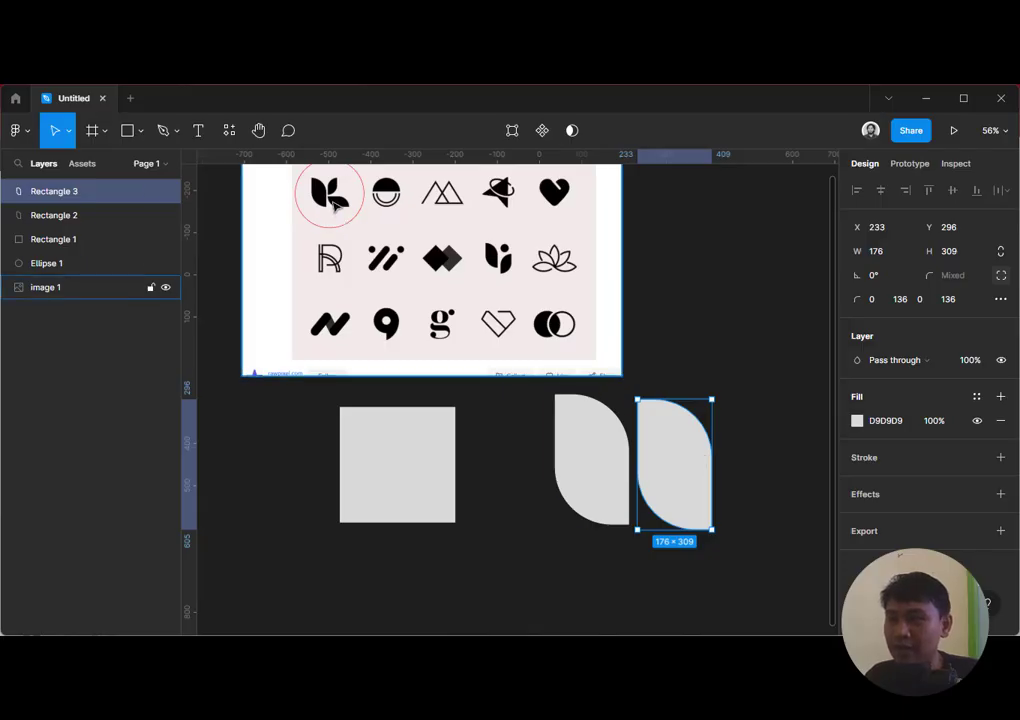
Flip the leaf copy horizontally, nudge it up-left, and scale it to 117×205
key(shift+h)
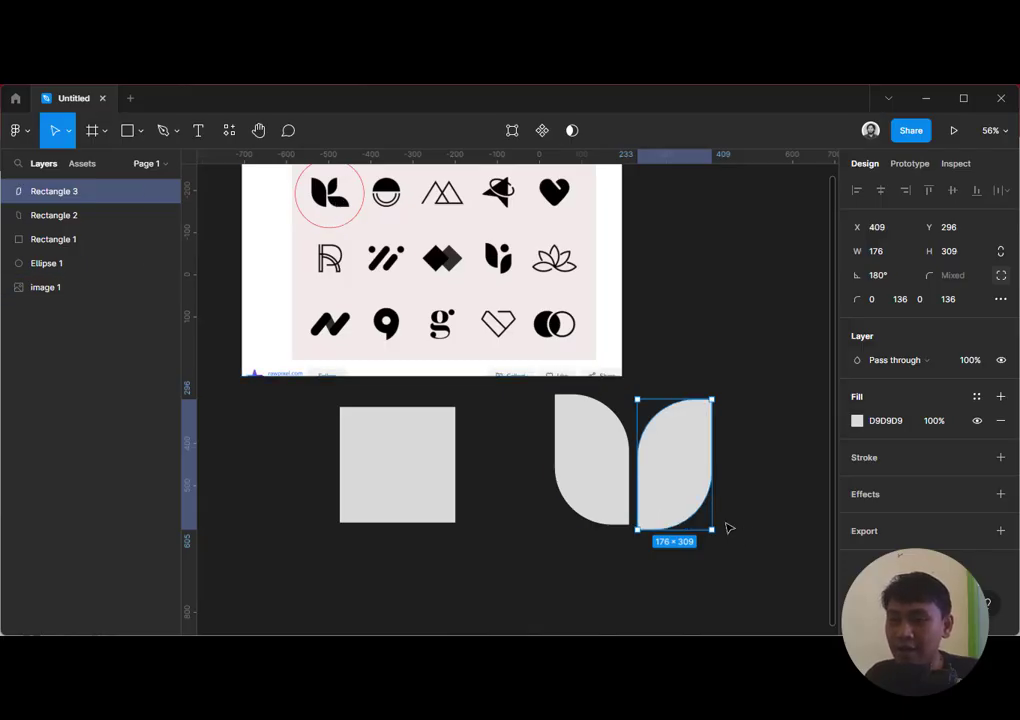
key(shift+Left)
key(shift+Up)
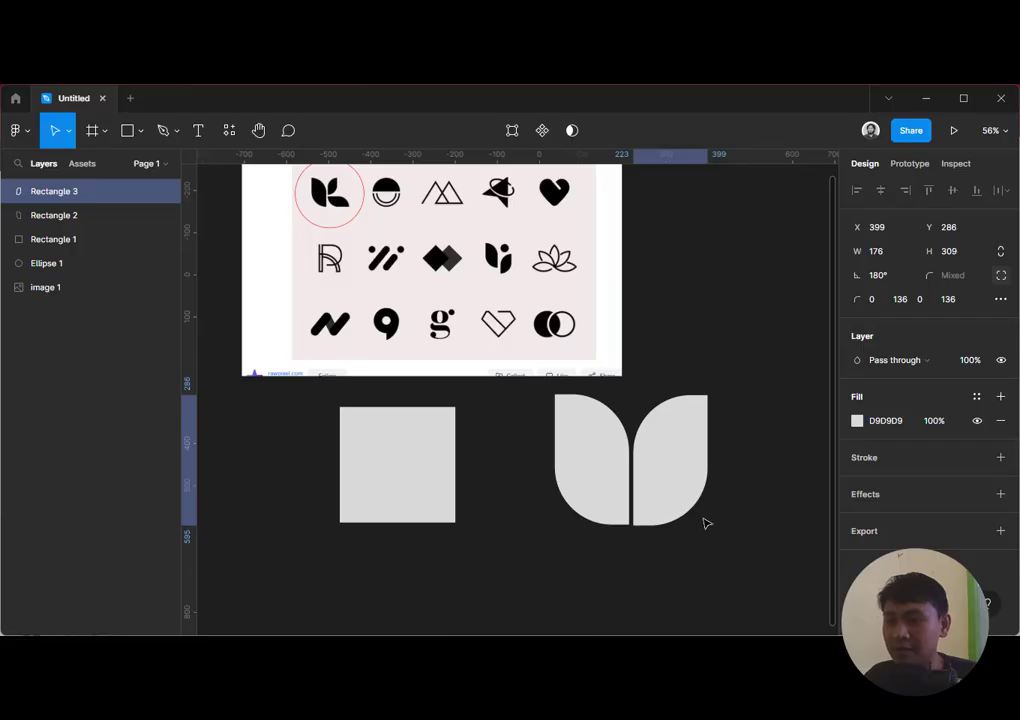
key(Up)
key(Up)
key(Up)
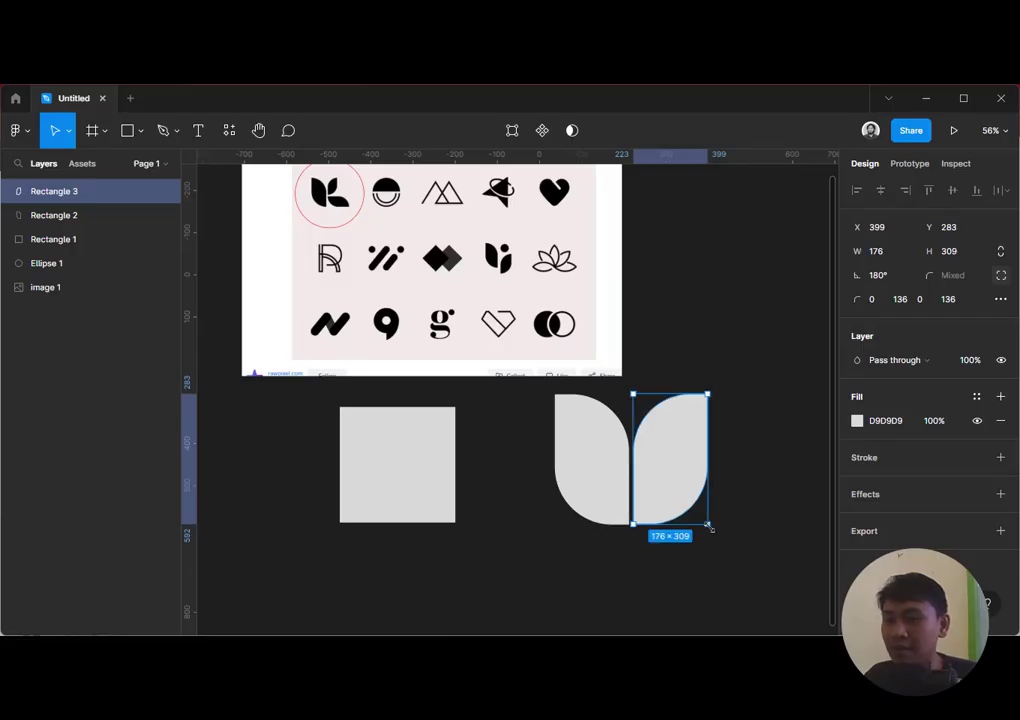
drag(707, 524, 686, 502)
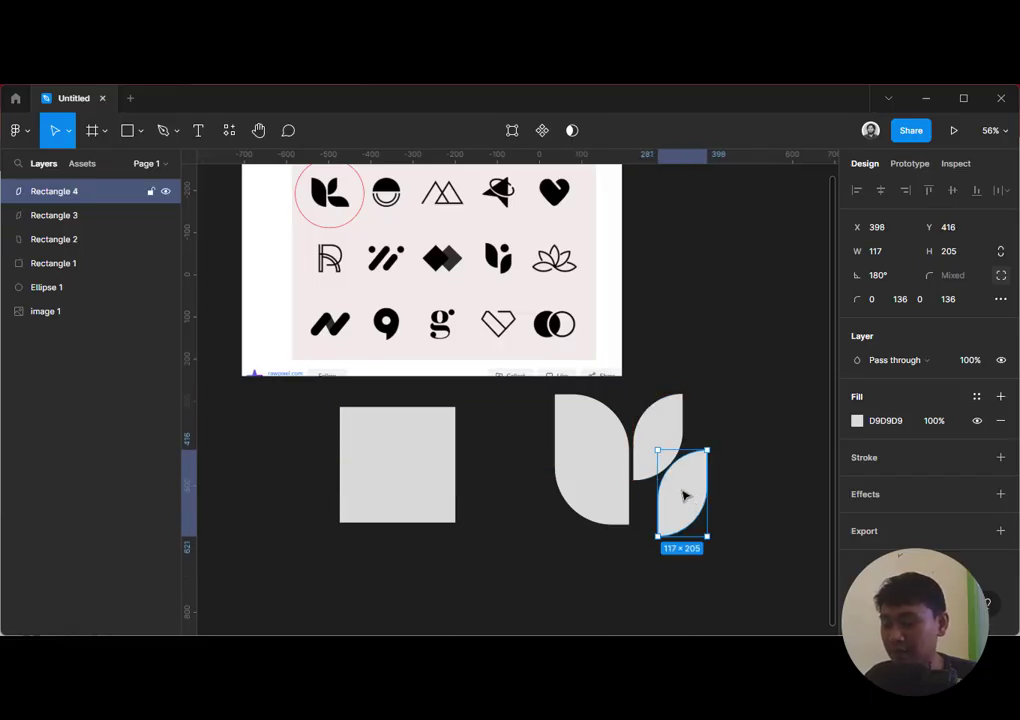
Mirror the small leaf copy horizontally and vertically, then rotate it 90°
key(shift+h)
key(shift+v)
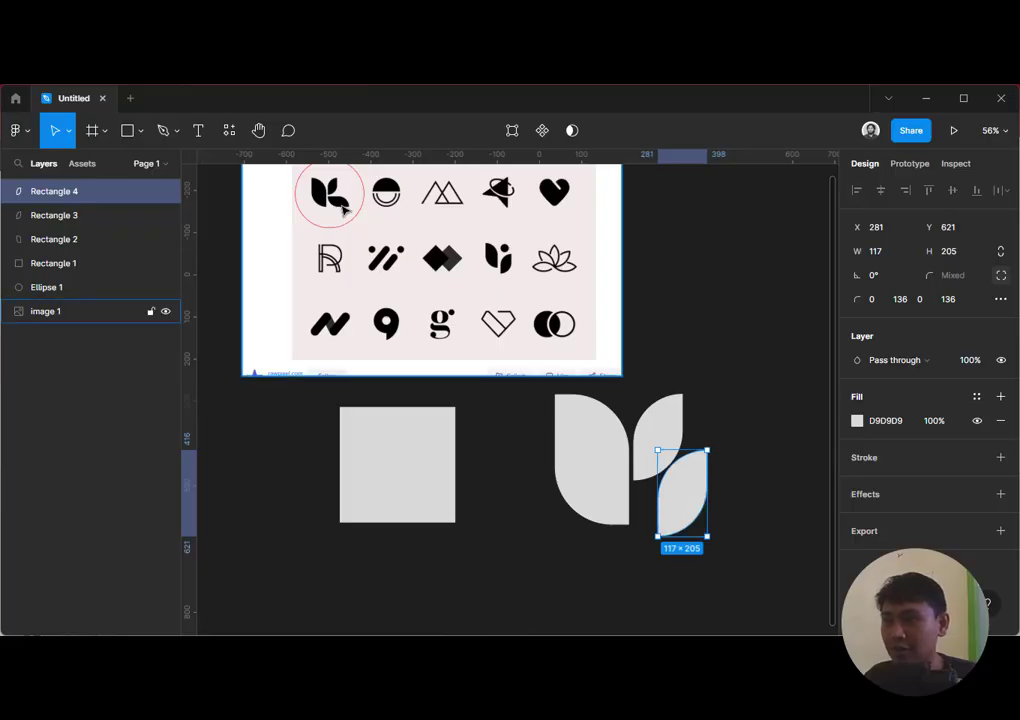
click(873, 277)
text(90)
key(Return)
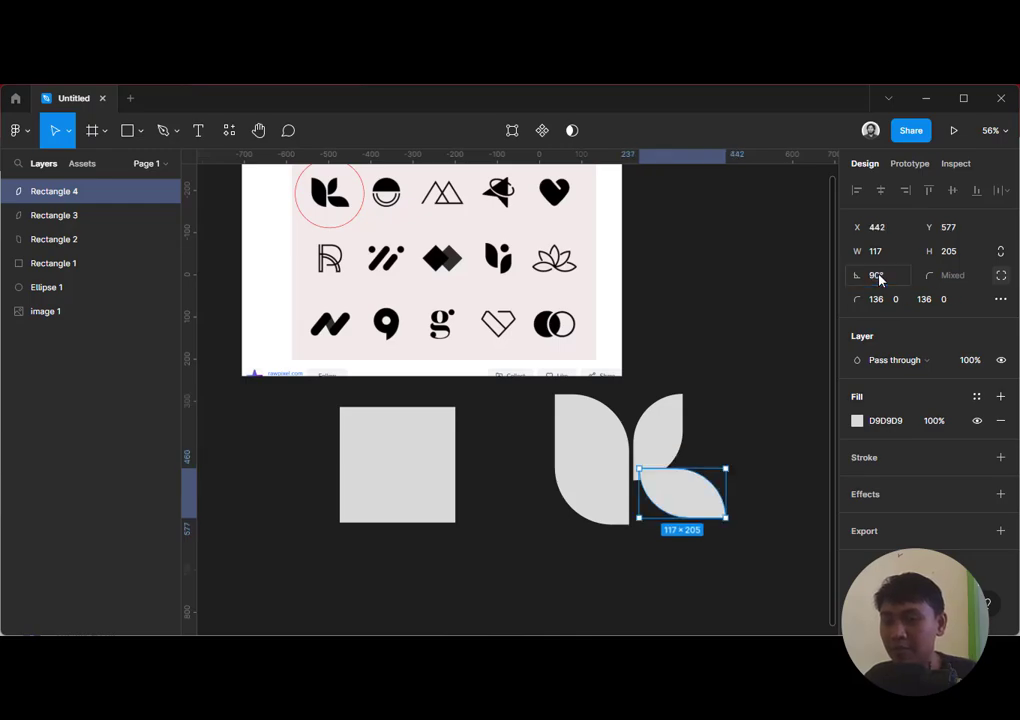
Move the sideways leaf to the K's bottom right and nudge both small leaves into place
click(738, 455)
click(687, 514)
drag(687, 514, 682, 527)
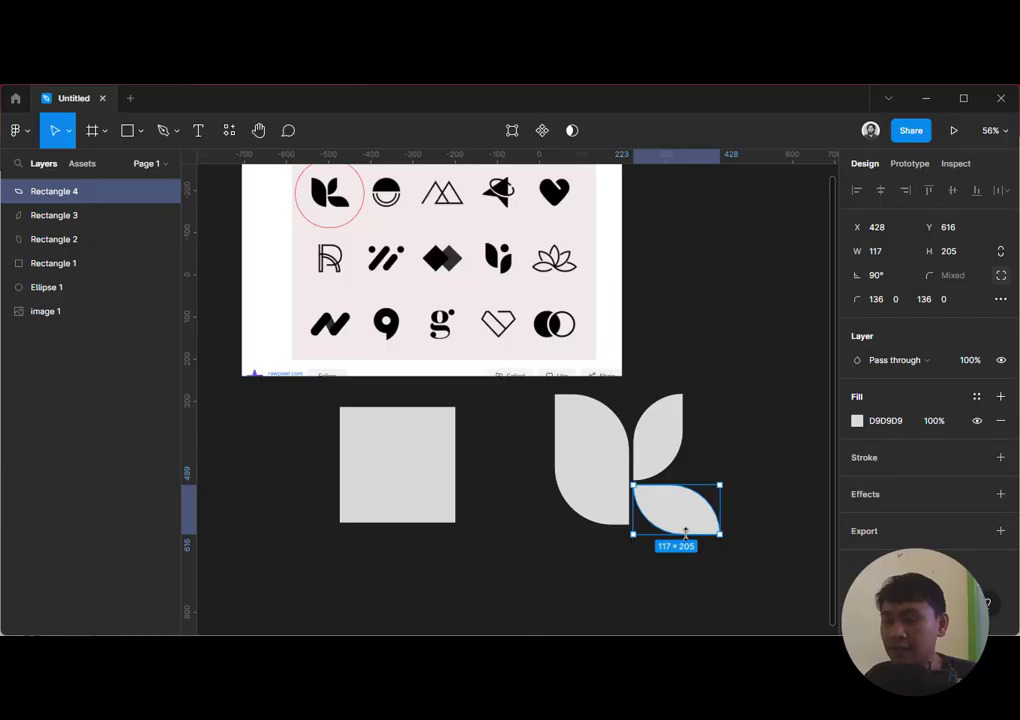
shift+click(681, 460)
key(shift+Up)
key(shift+Up)
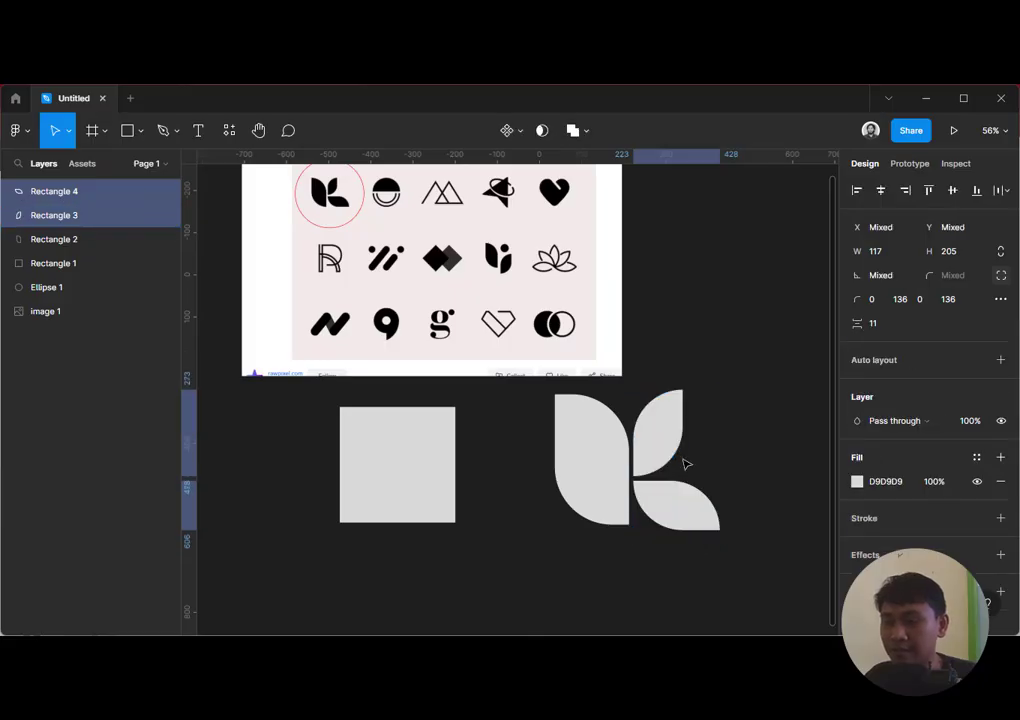
key(Down)
key(Down)
key(Down)
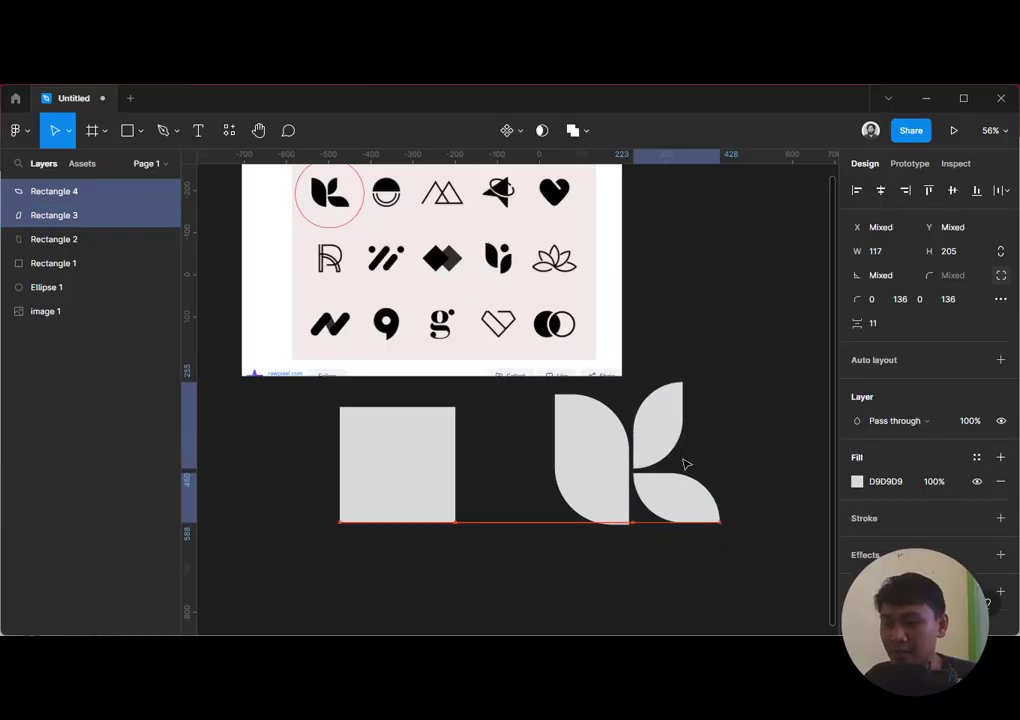
key(Right)
key(Right)
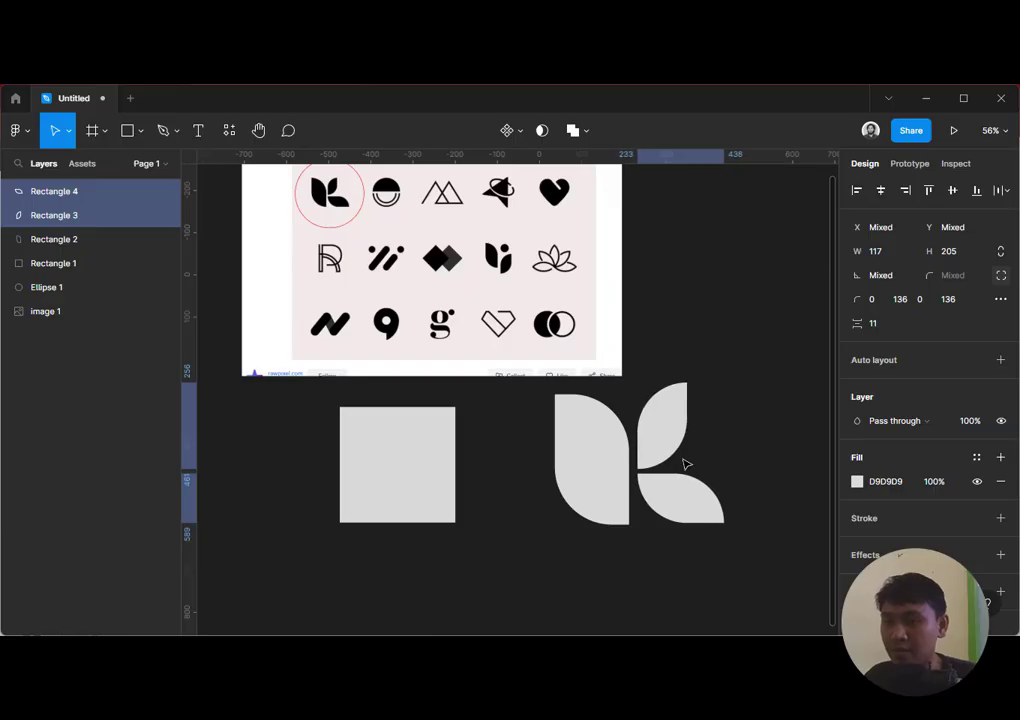
Shrink the top-right leaf to 94×165 and narrow the tall left leaf
click(745, 402)
click(676, 412)
mouse_move(686, 384)
mouse_down()
mouse_move(675, 405)
mouse_move(680, 394)
mouse_up()
click(779, 412)
click(605, 473)
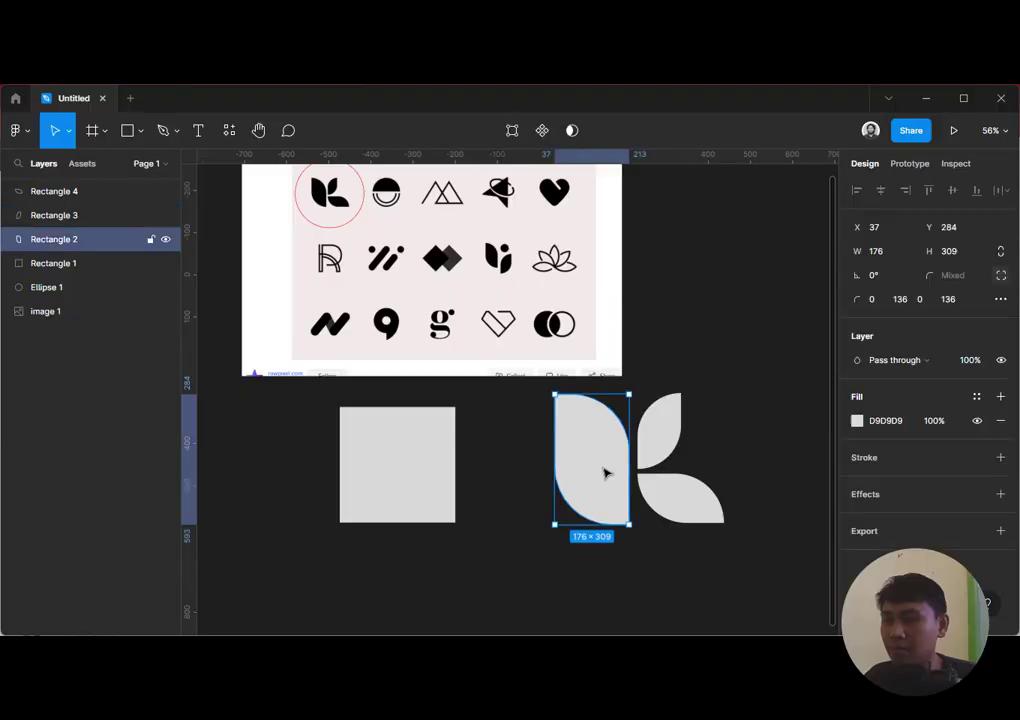
drag(549, 434, 574, 436)
Move the three-leaf K logo to the right of the reference image
key(Escape)
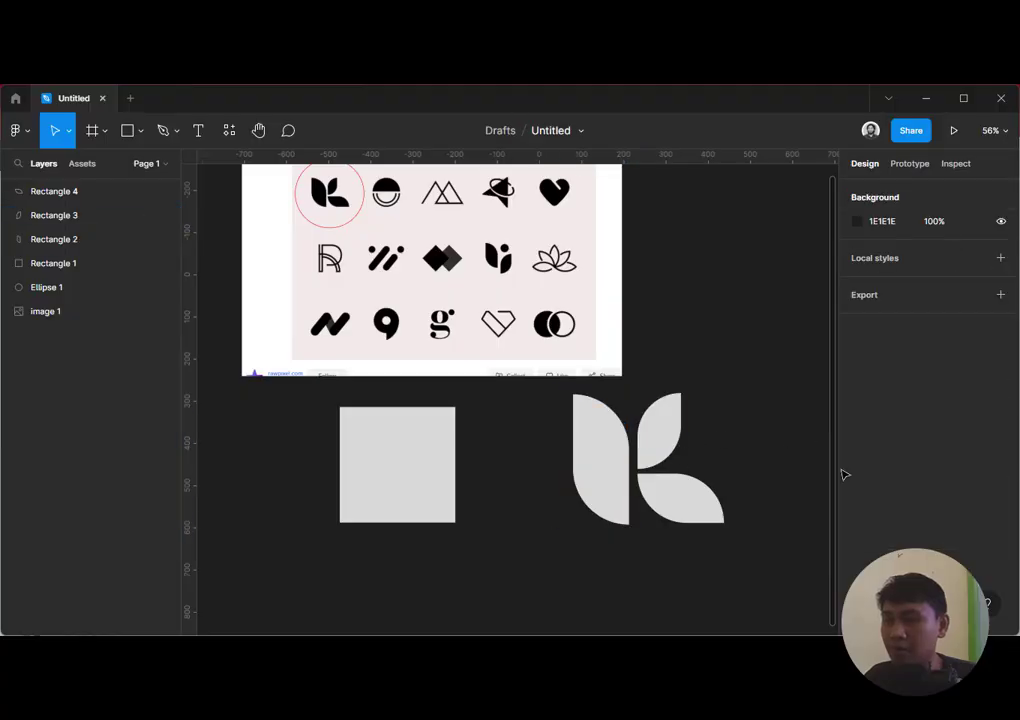
drag(790, 553, 693, 279)
scroll(597, 457, down, 2)
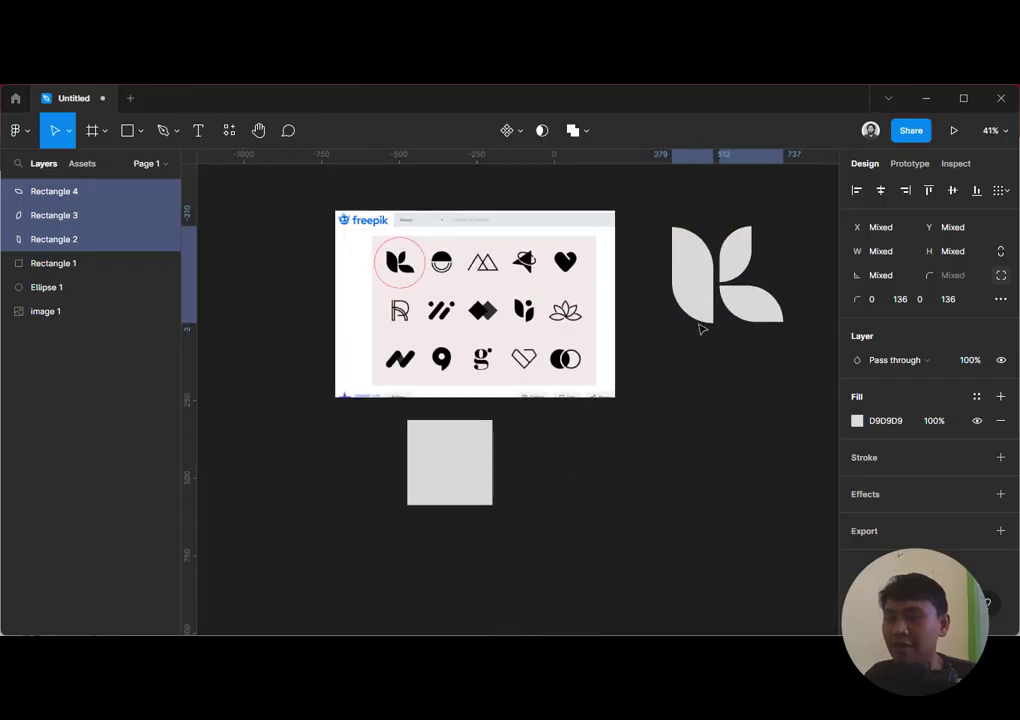
click(702, 329)
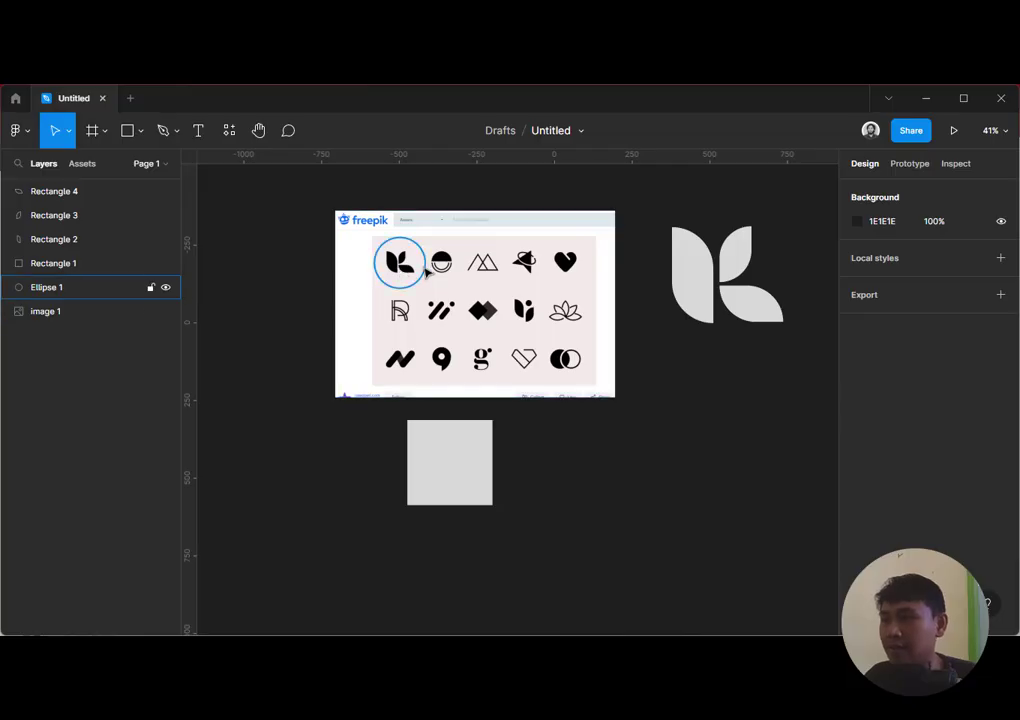
drag(703, 175, 795, 419)
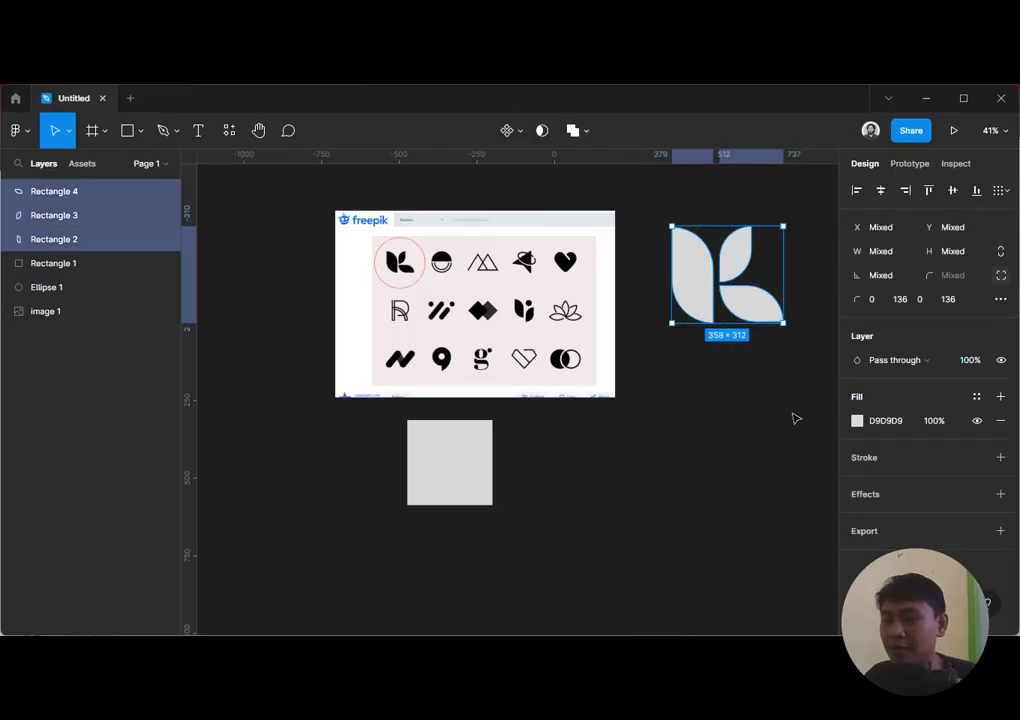
click(788, 419)
Draw a 445×445 circle and cut it to a half-circle with -50% arc sweep
click(138, 137)
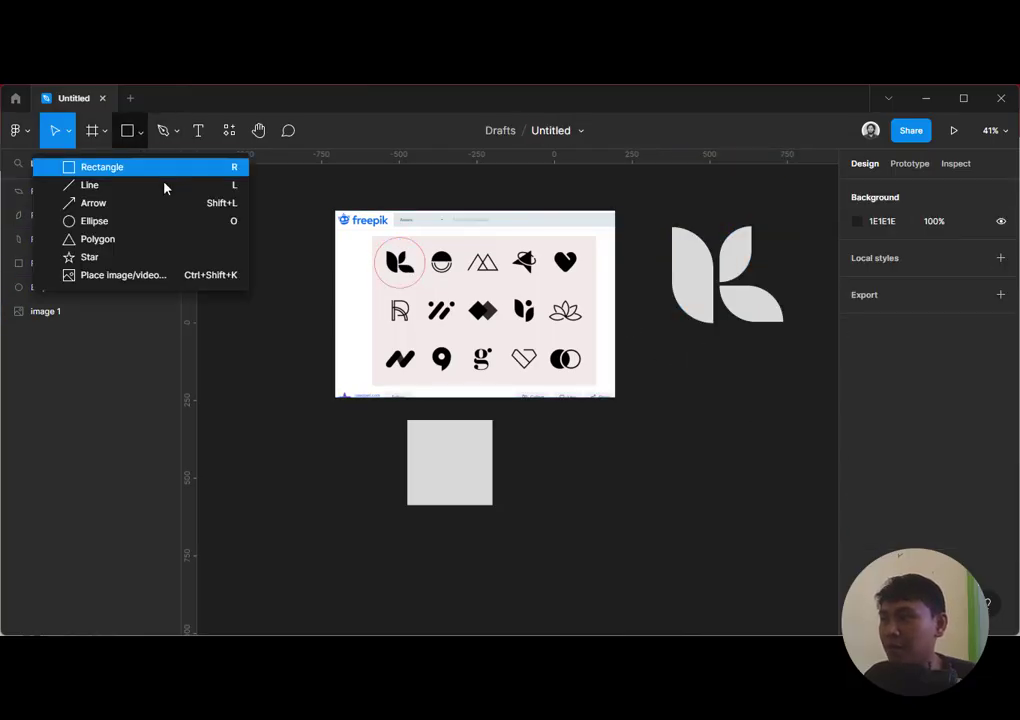
click(271, 324)
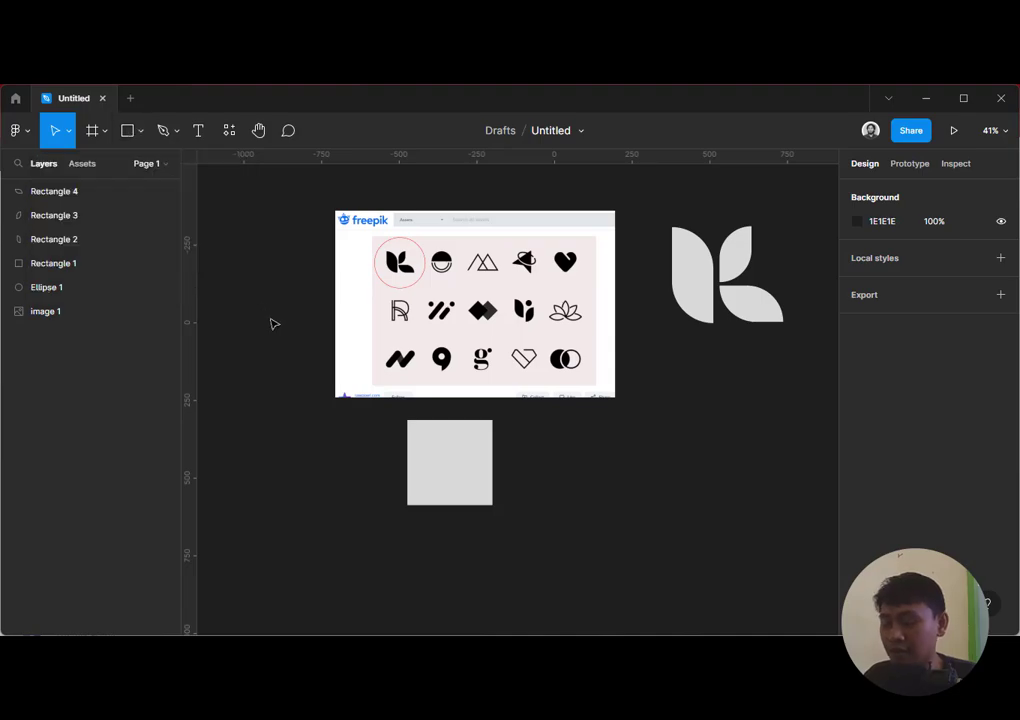
key(o)
drag(651, 397, 789, 535)
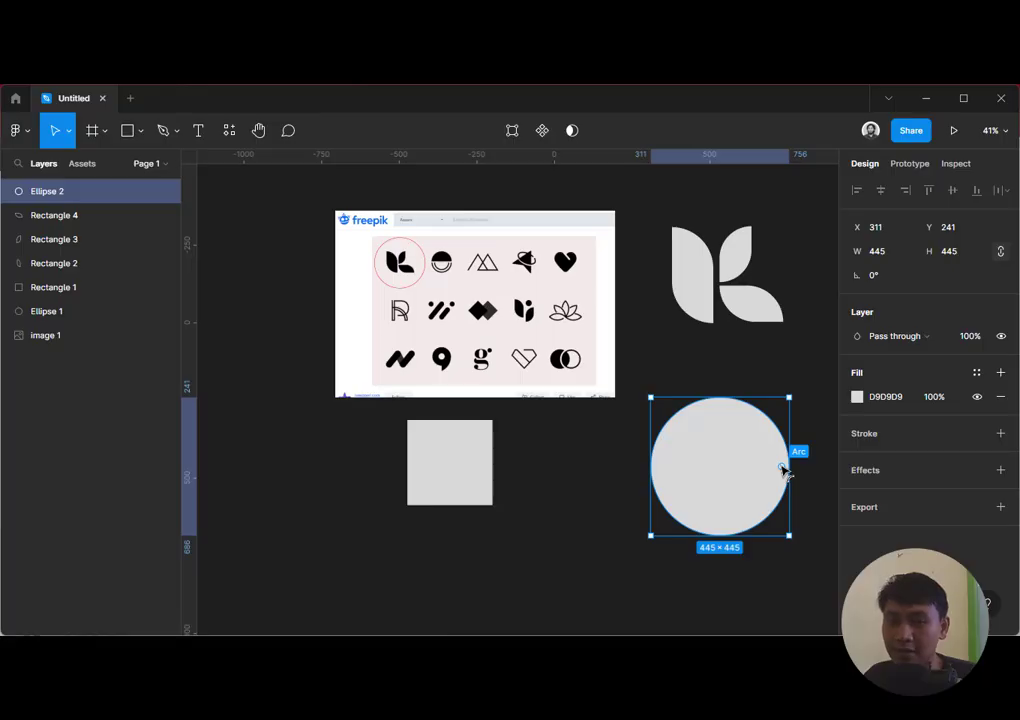
drag(783, 469, 597, 477)
click(600, 480)
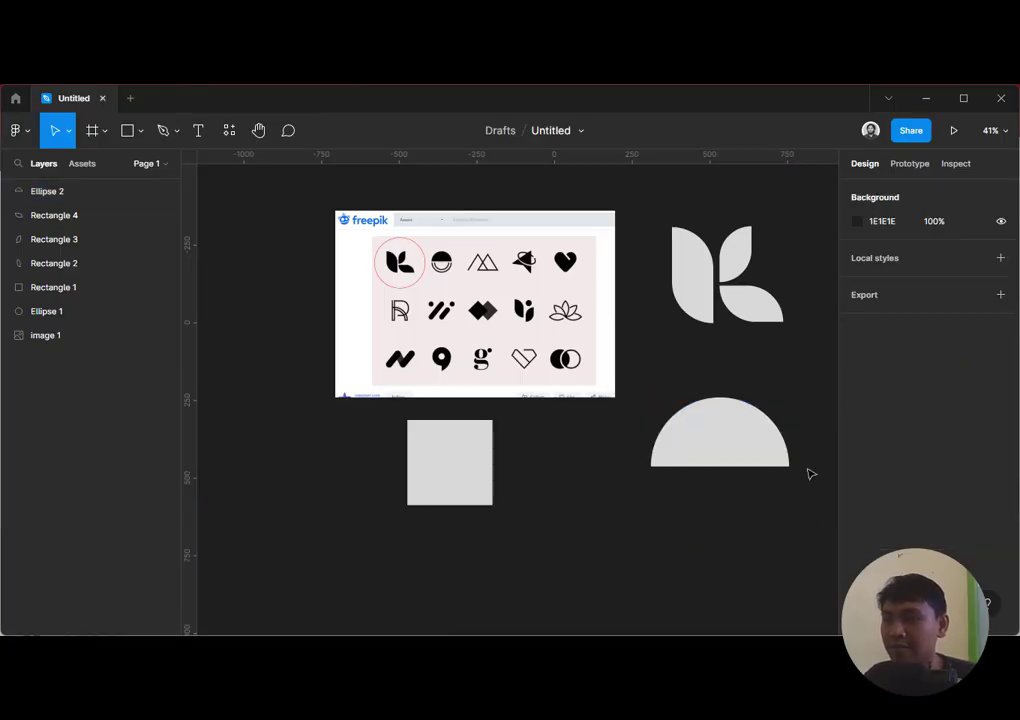
click(717, 460)
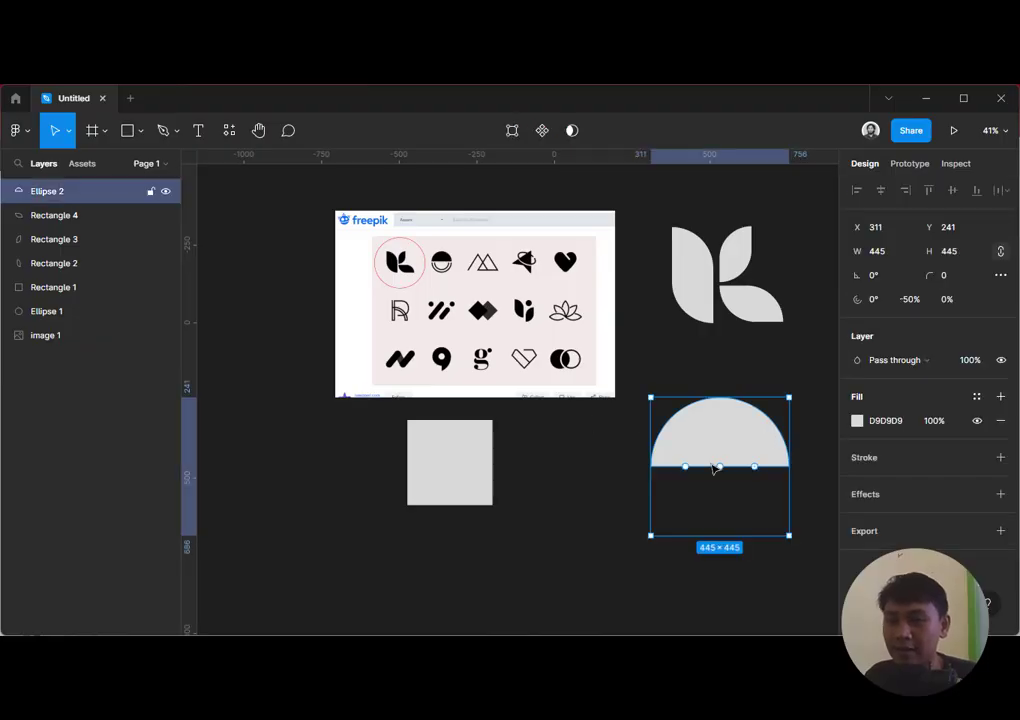
mouse_move(683, 467)
mouse_down()
mouse_move(705, 449)
mouse_move(751, 446)
mouse_move(715, 435)
mouse_move(699, 475)
mouse_move(677, 476)
mouse_up()
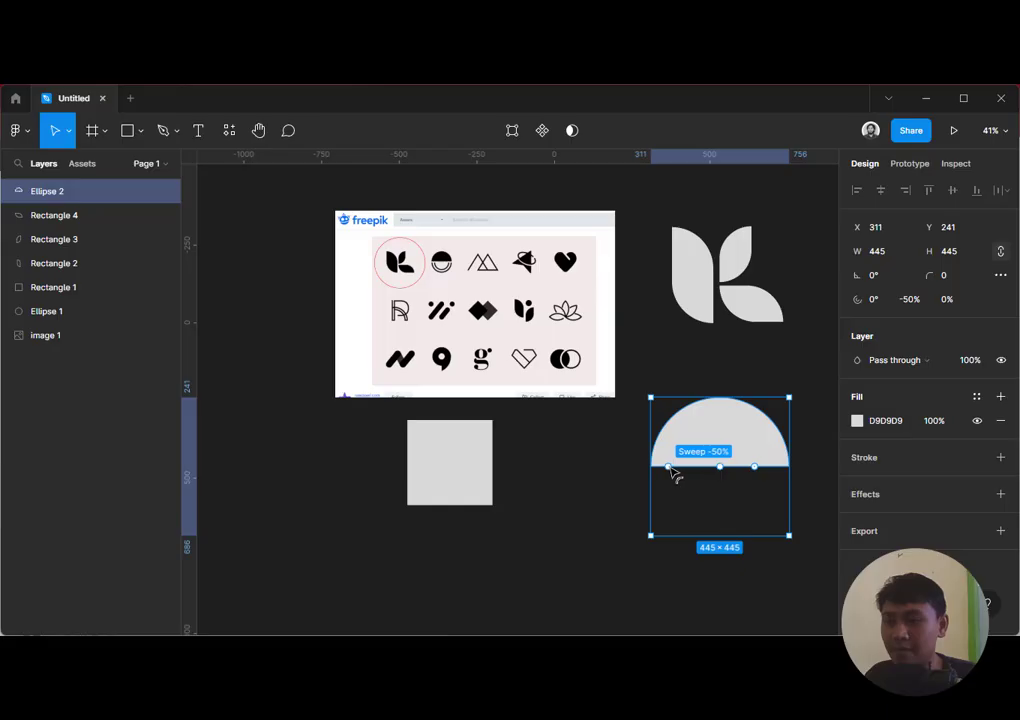
Duplicate the half-circle and flip the copy vertically to complete the circle
click(608, 478)
click(703, 437)
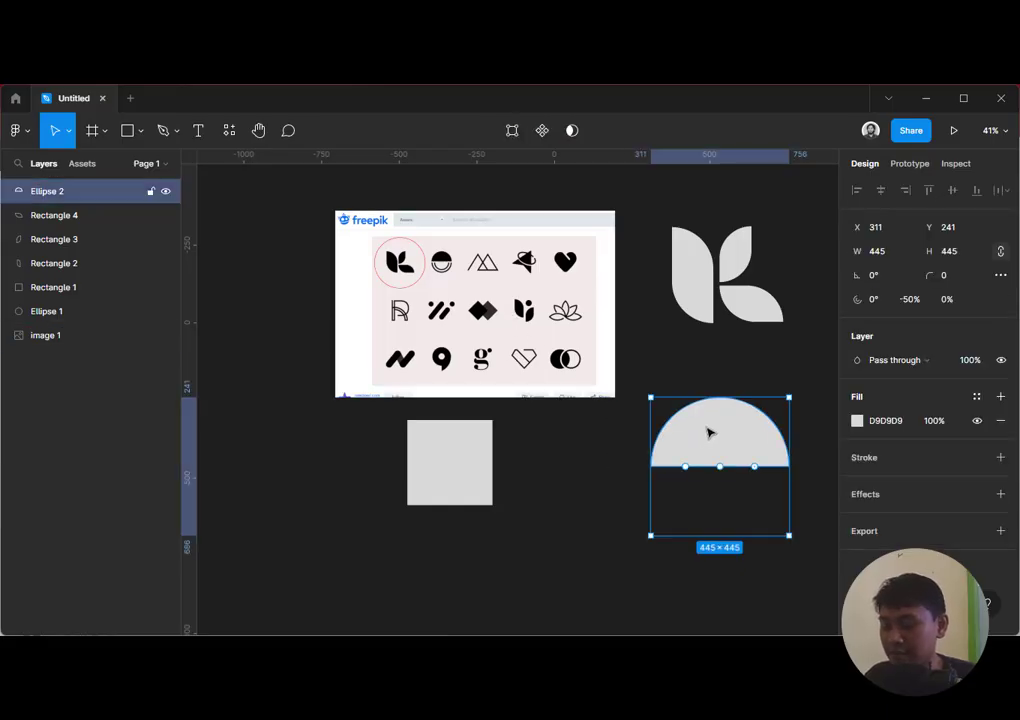
key(ctrl+d)
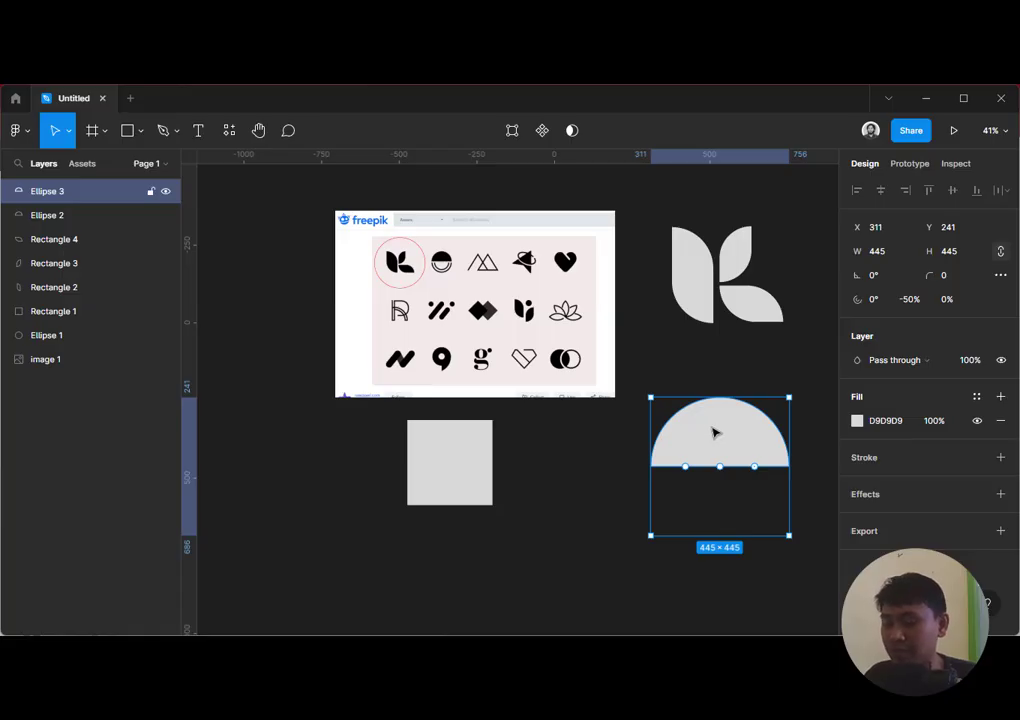
key(shift+v)
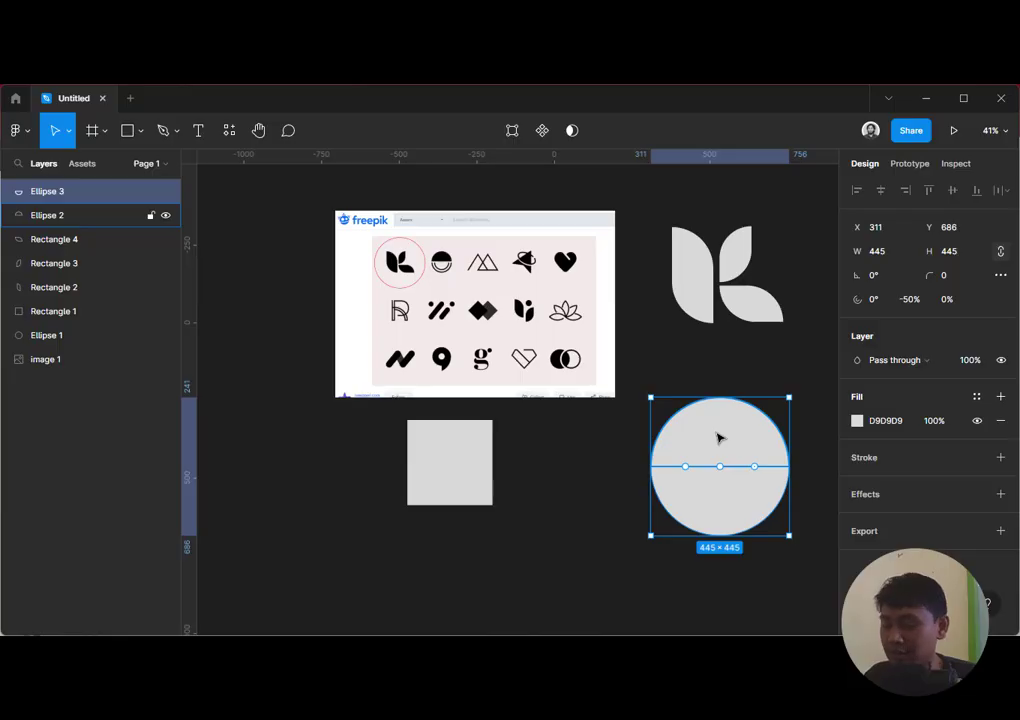
Place a small text box below the grey square
click(198, 130)
click(384, 529)
text('r)
click(404, 528)
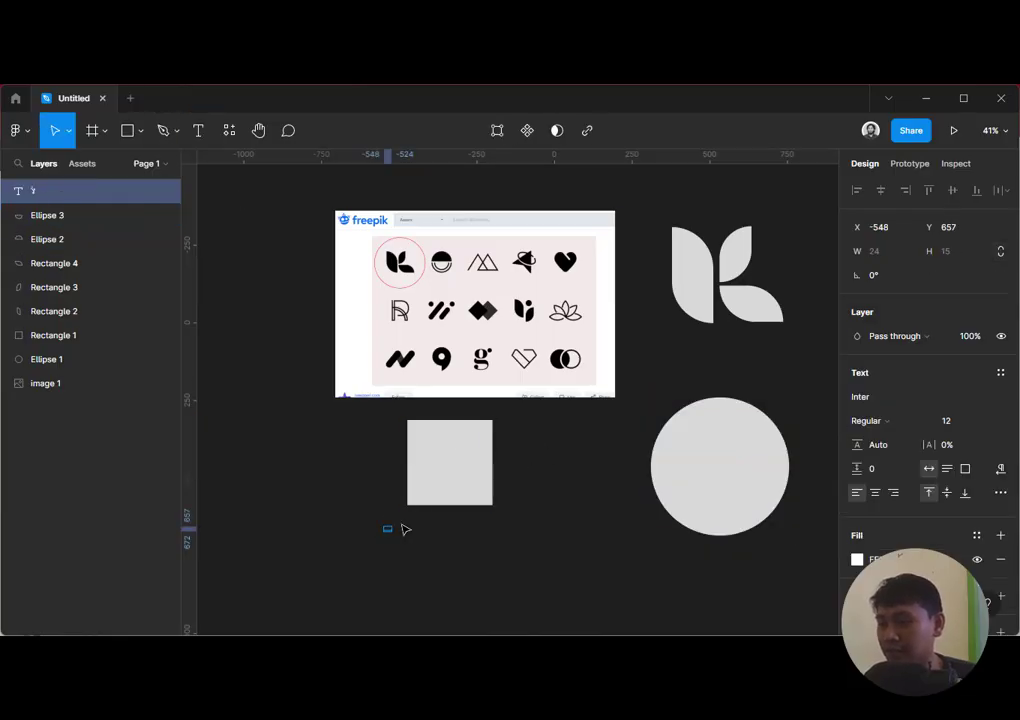
key(k)
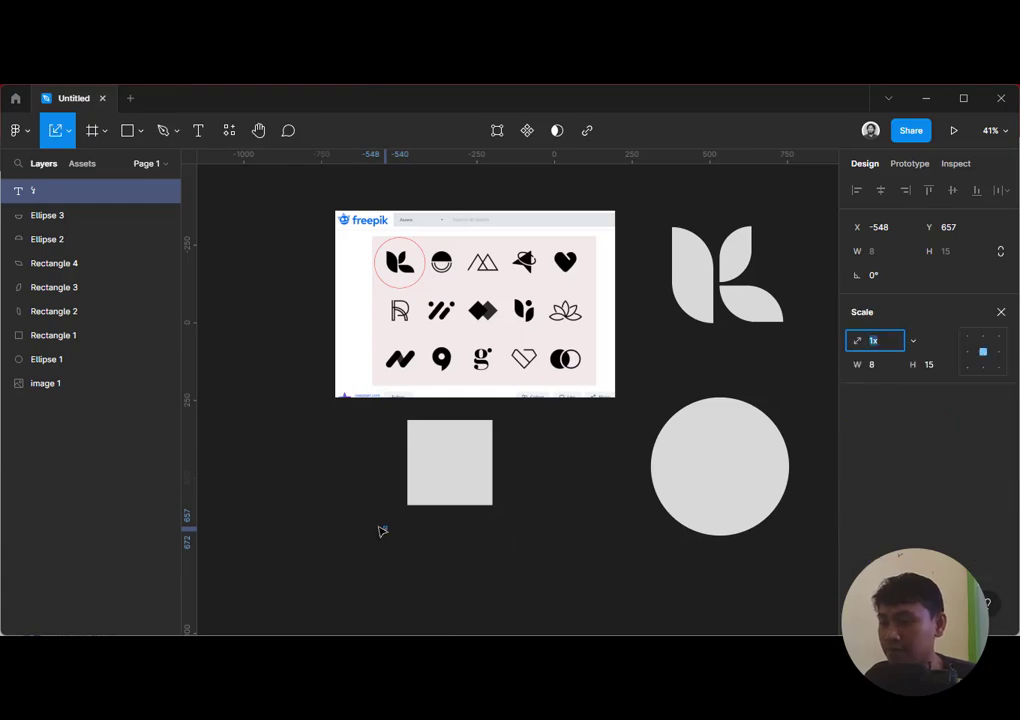
click(404, 542)
click(386, 531)
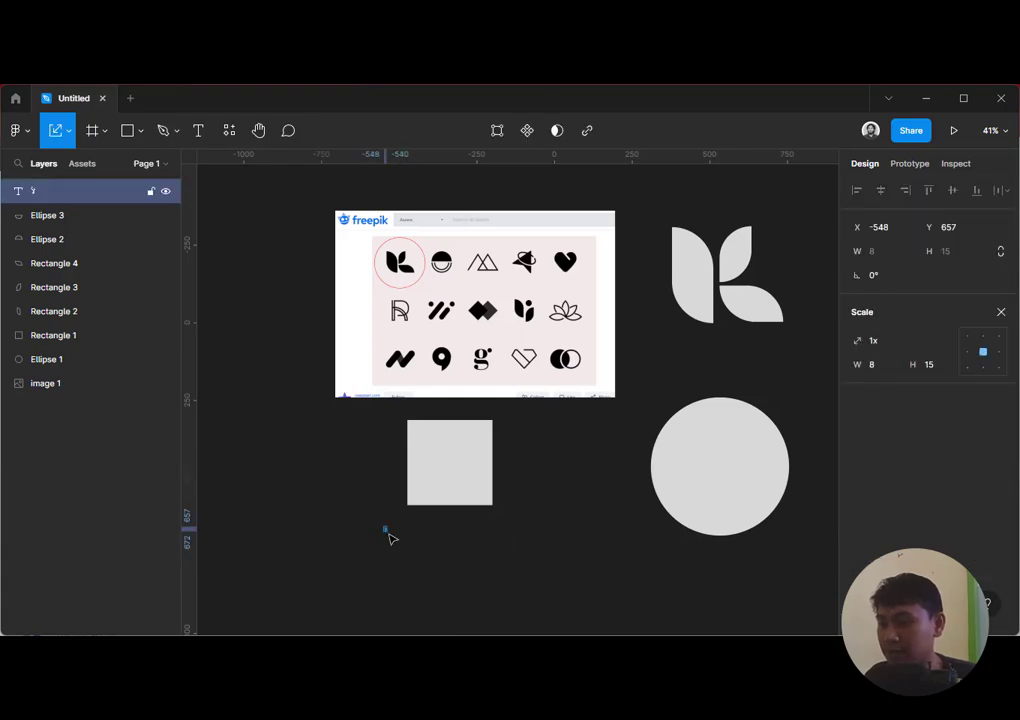
key(ctrl+t)
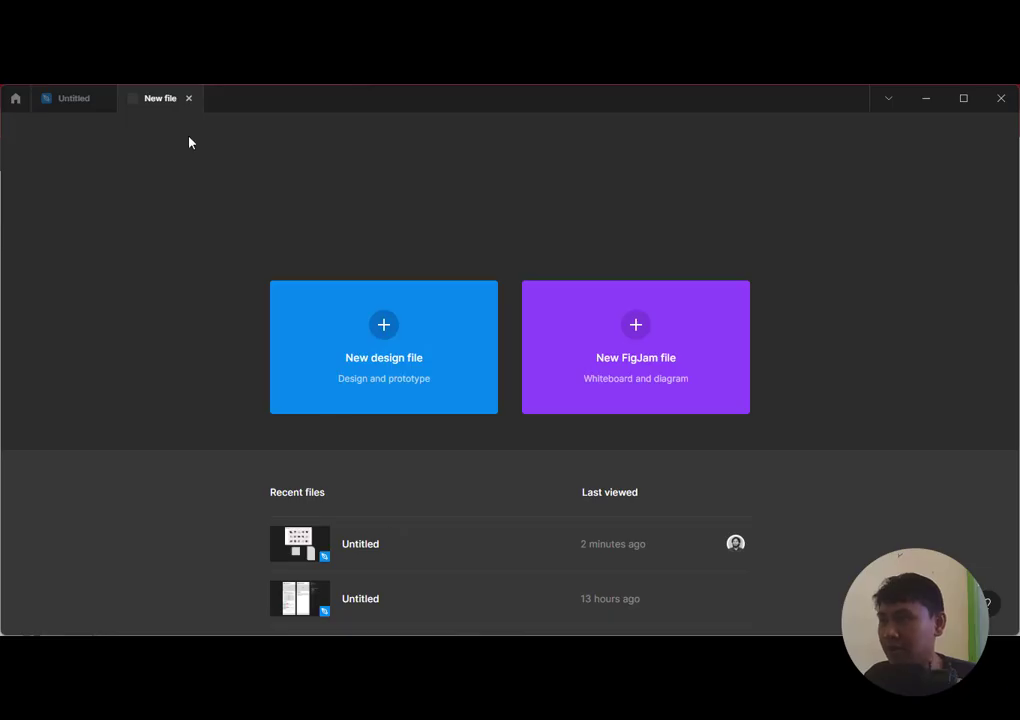
key(ctrl+w)
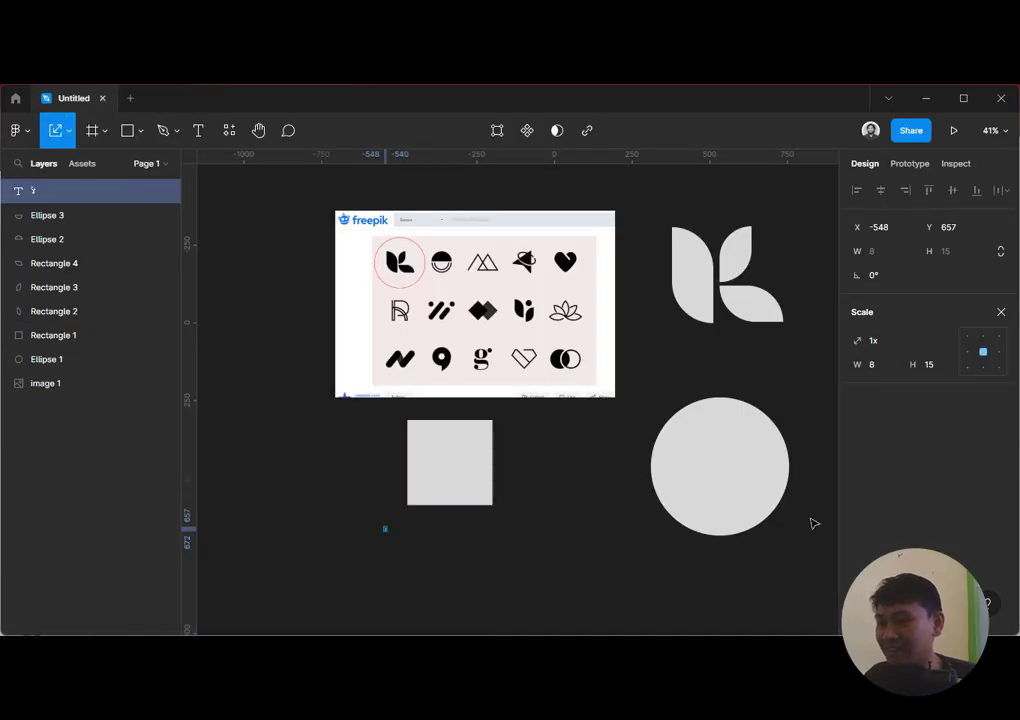
key(v)
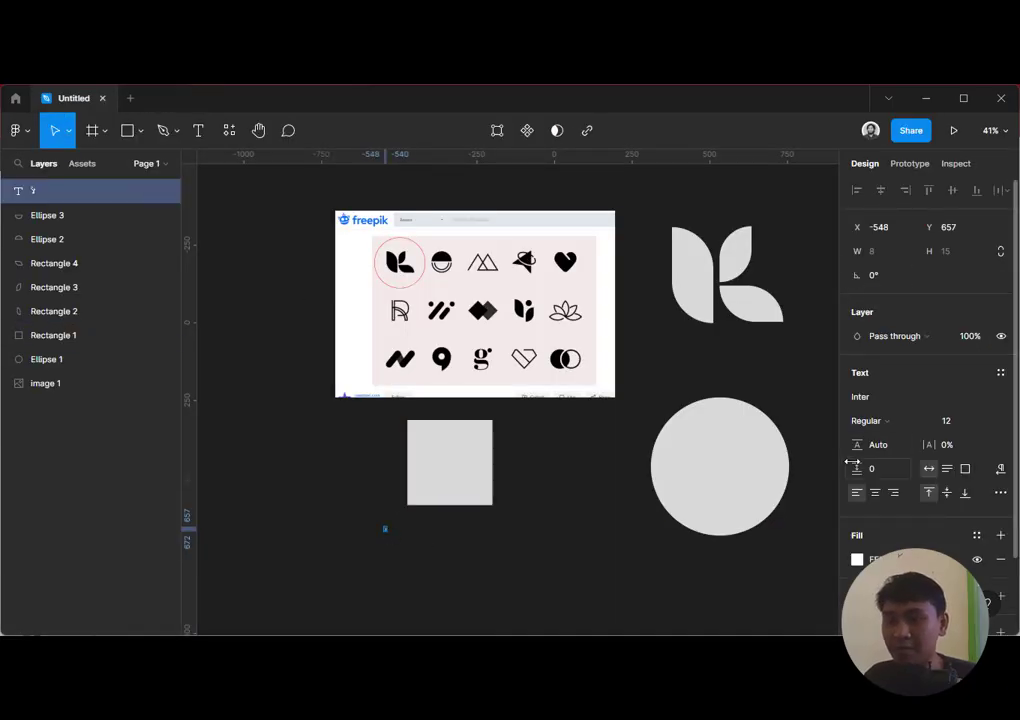
Set the text to font size 128 and make it read 'V'
click(979, 420)
click(989, 614)
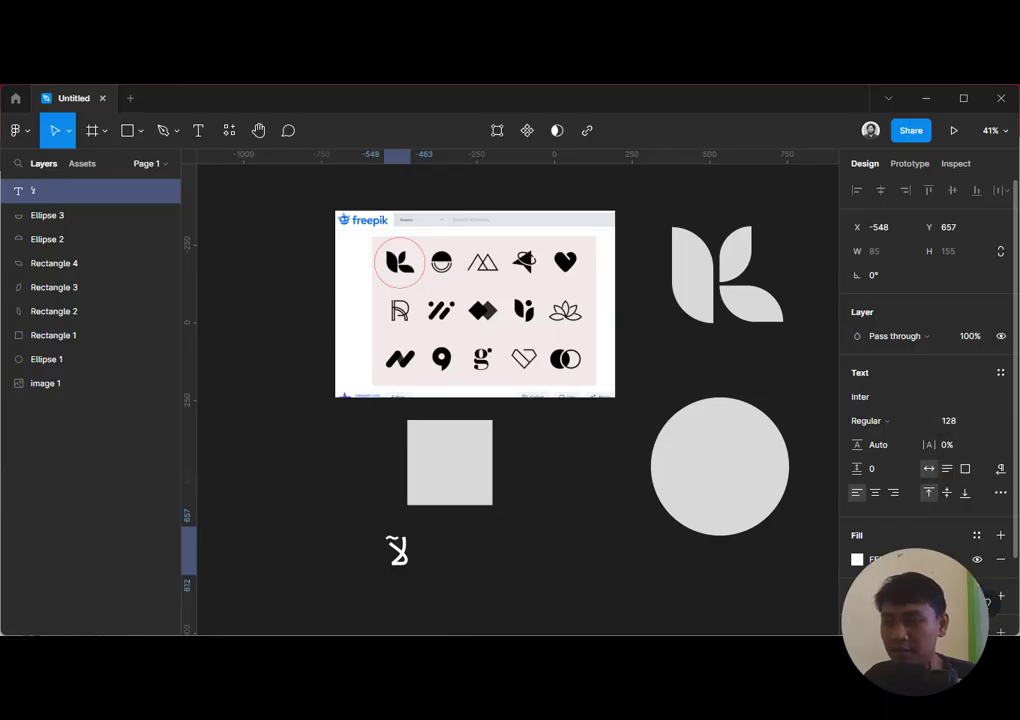
double_click(397, 550)
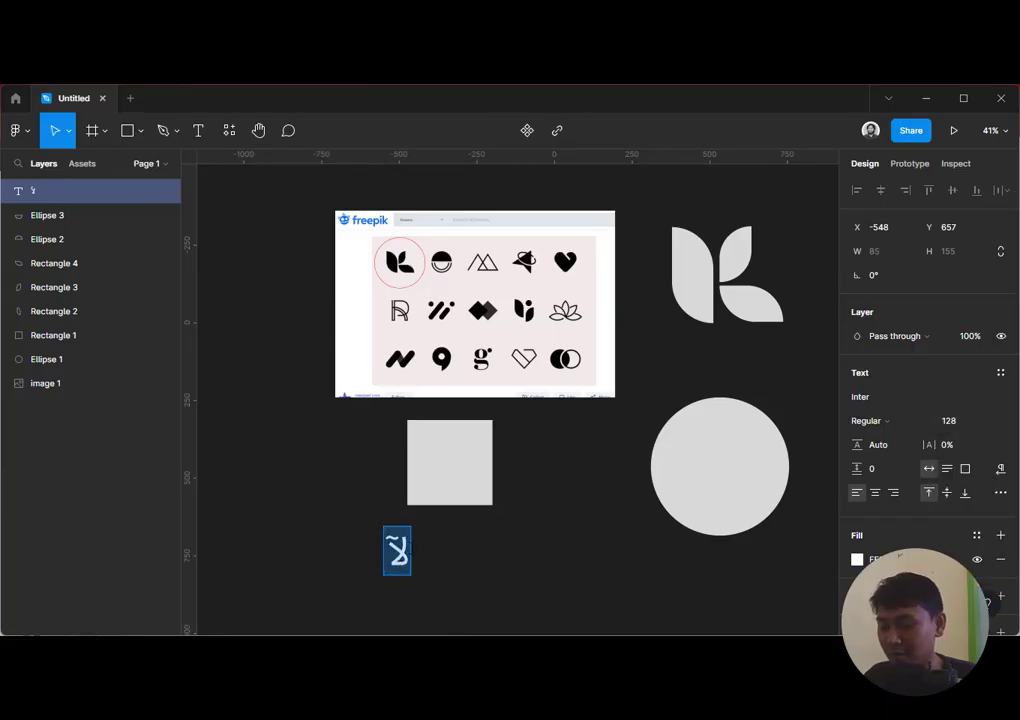
text(ر)
key(ctrl+a)
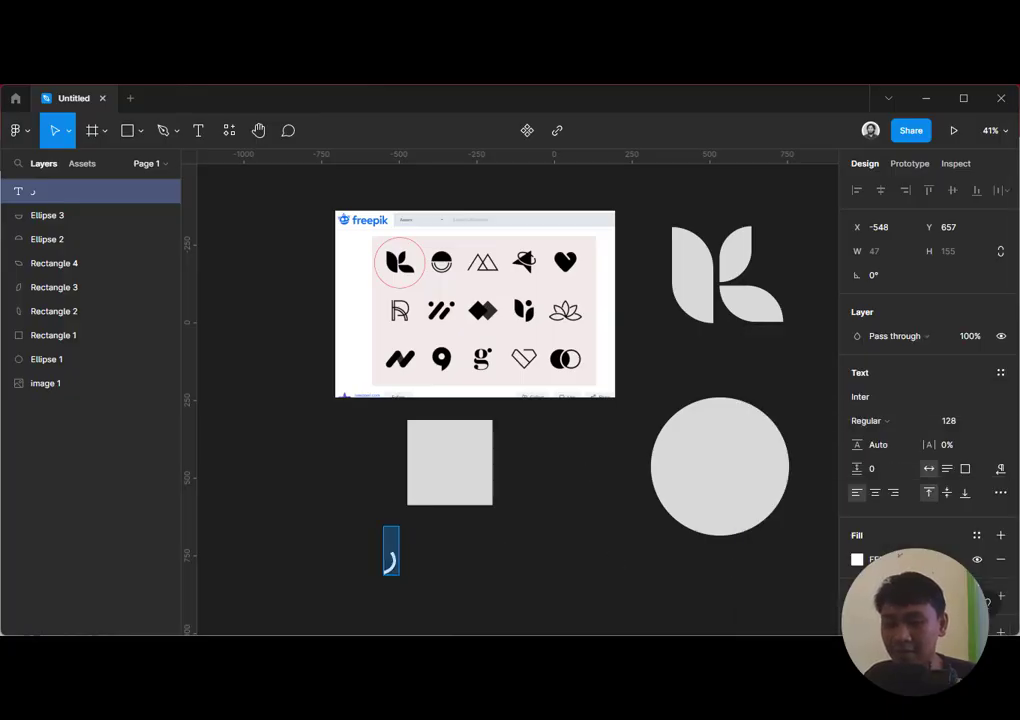
text(V)
key(Escape)
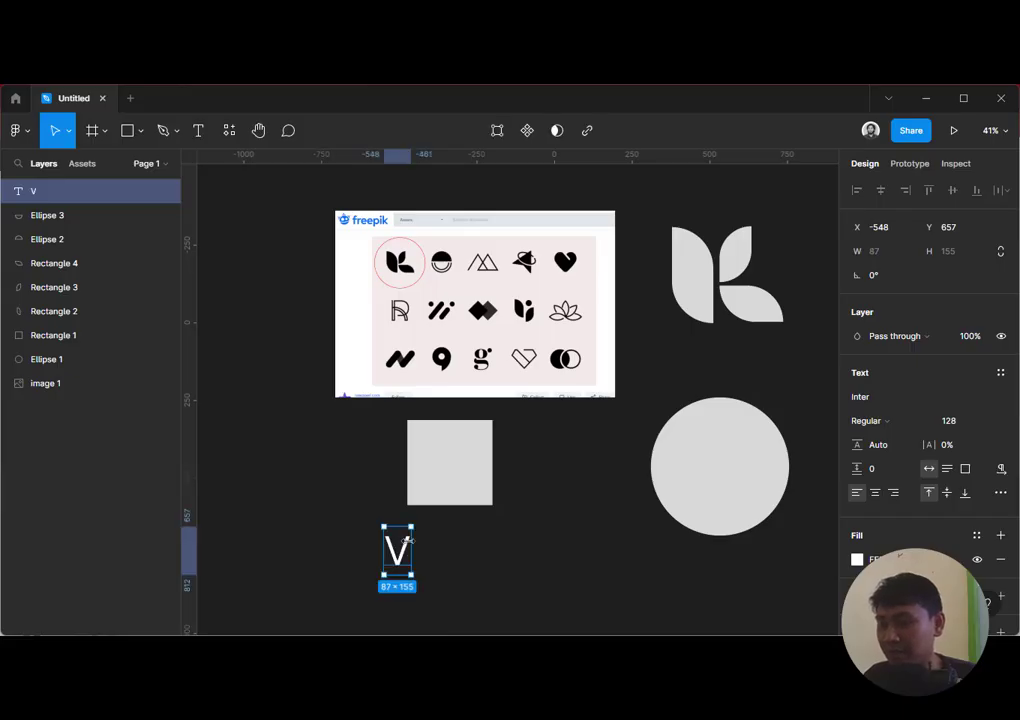
Change the label to 'shift+V', move it left, and raise the top half-circle
drag(396, 537, 448, 575)
double_click(448, 575)
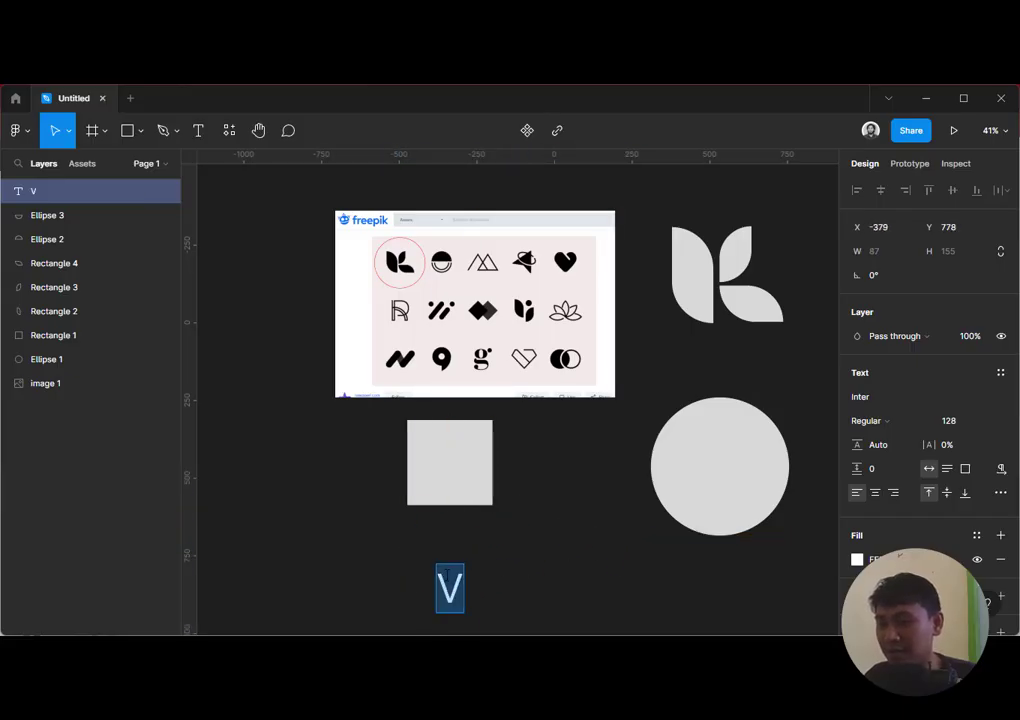
click(447, 574)
text(shift+)
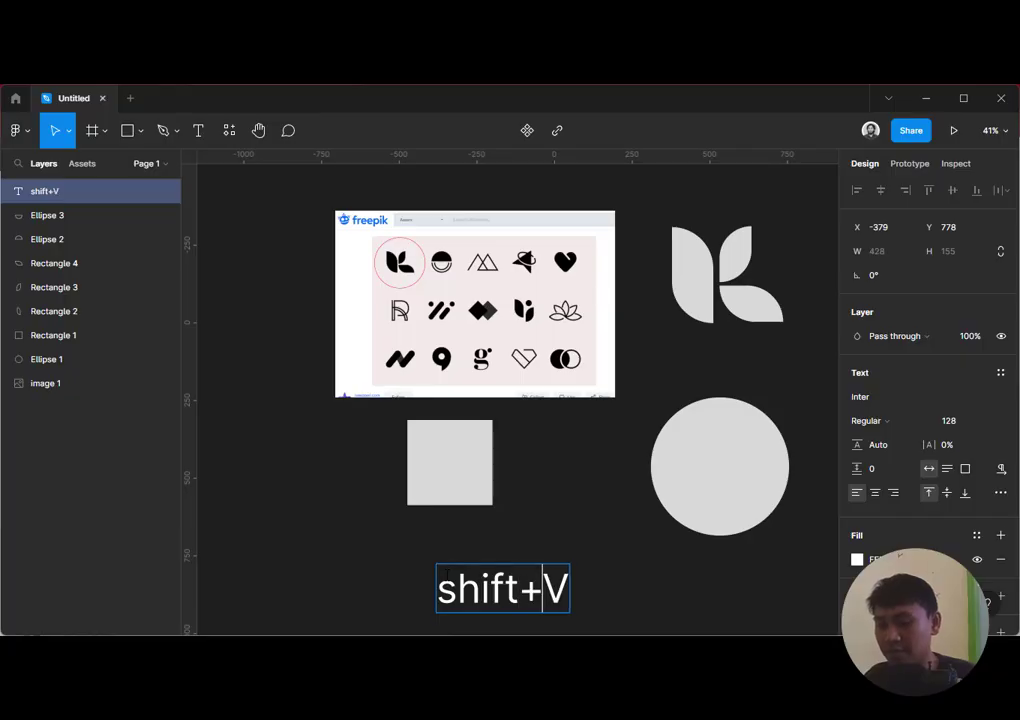
key(Escape)
drag(512, 592, 360, 565)
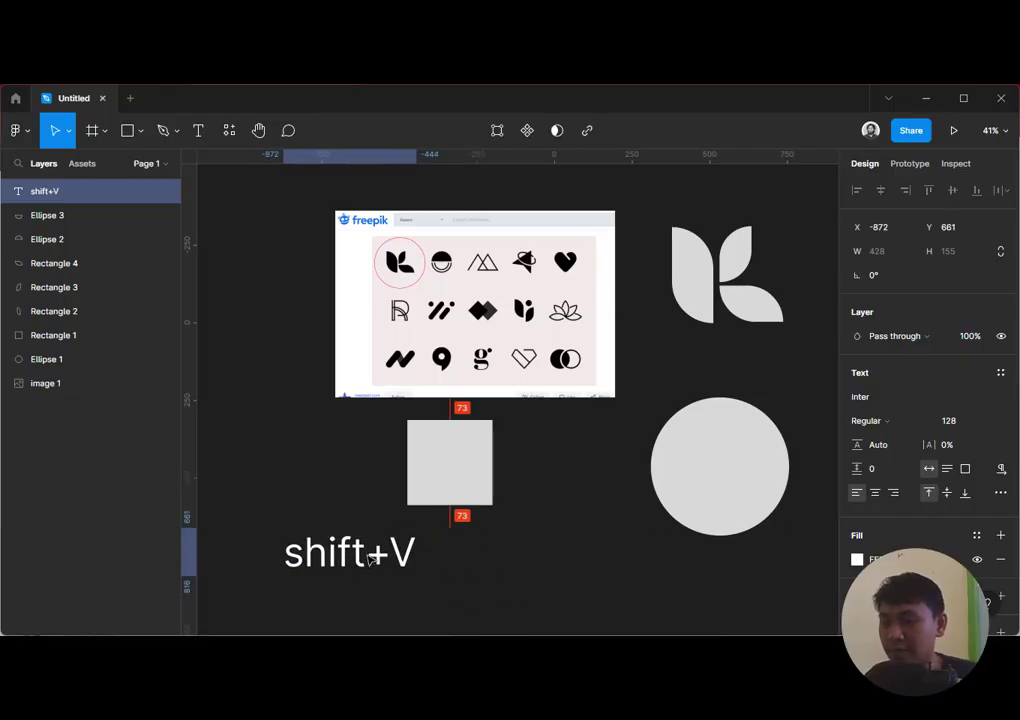
click(720, 449)
drag(720, 449, 743, 463)
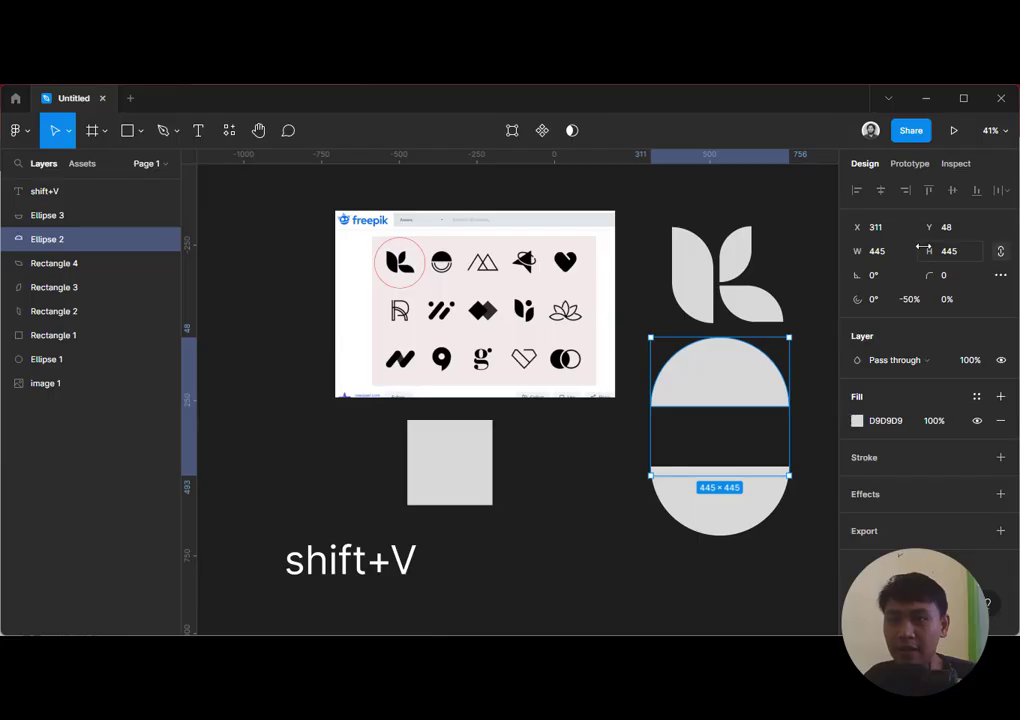
Reselect Ellipse 2 at Y 48 and open then close its Corner smoothing popup
click(812, 216)
click(724, 402)
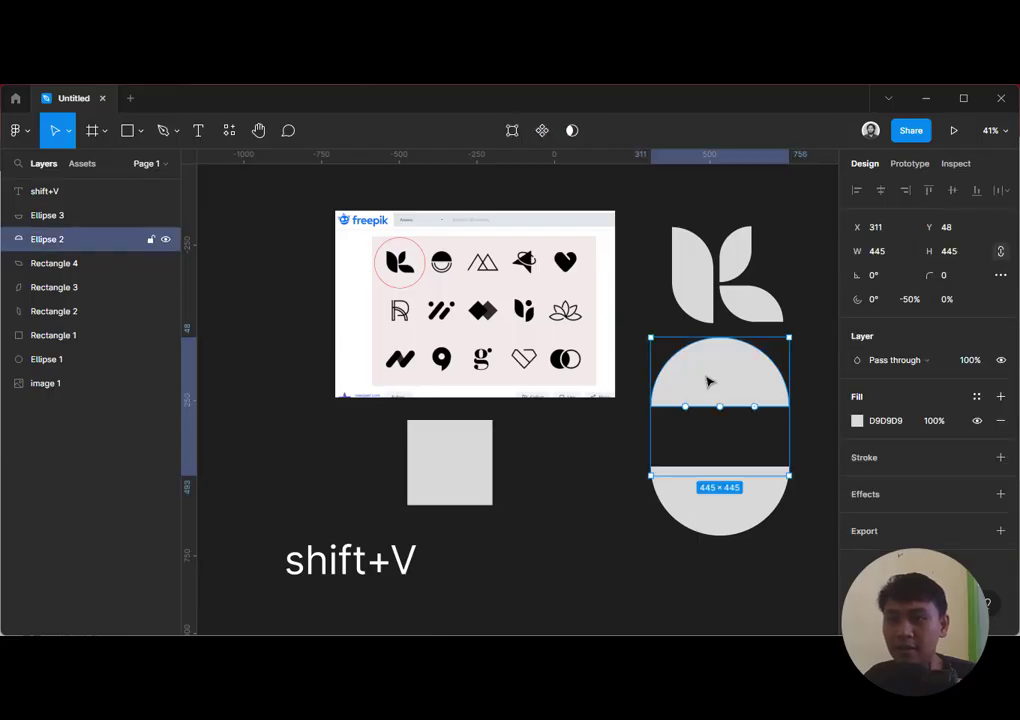
click(1004, 277)
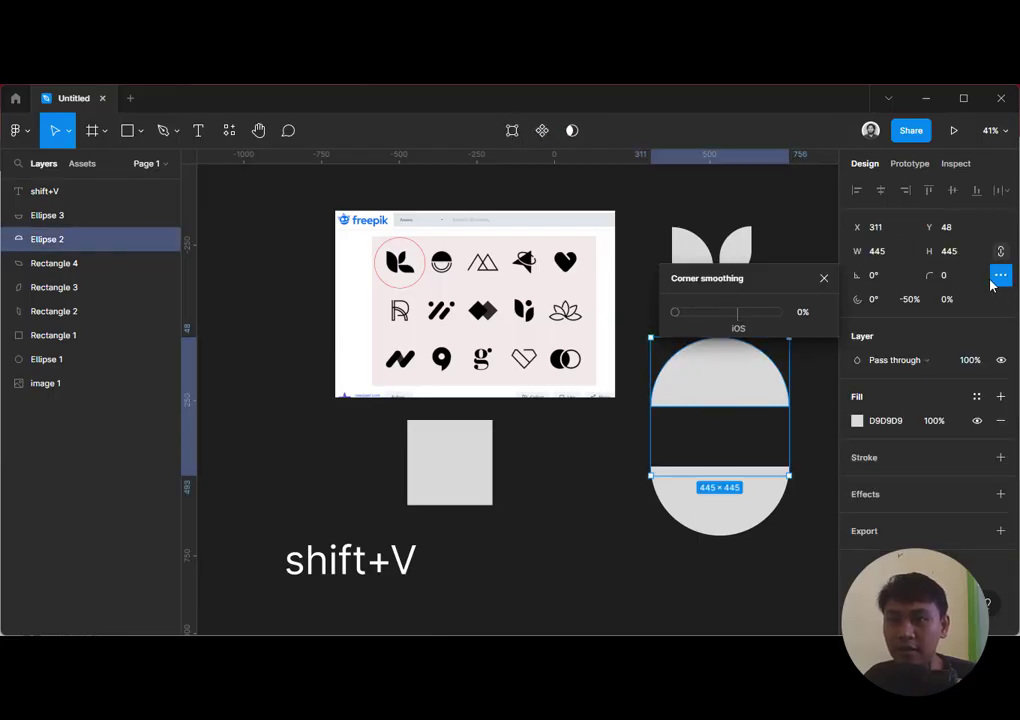
click(997, 278)
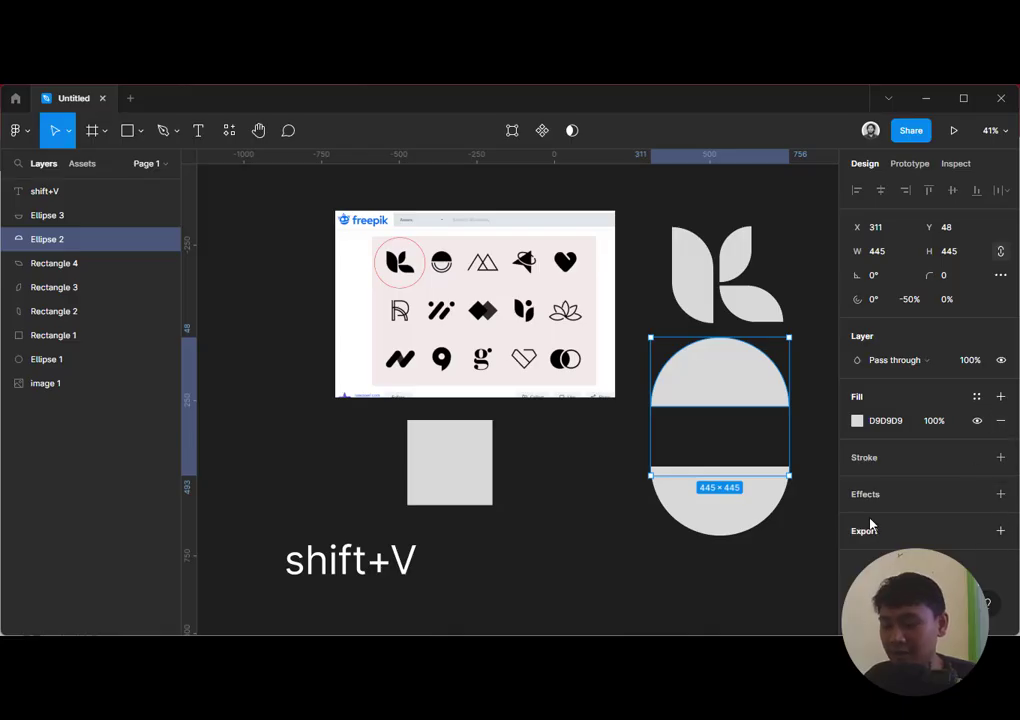
Move the lower half-circle up and hide its fill
click(812, 455)
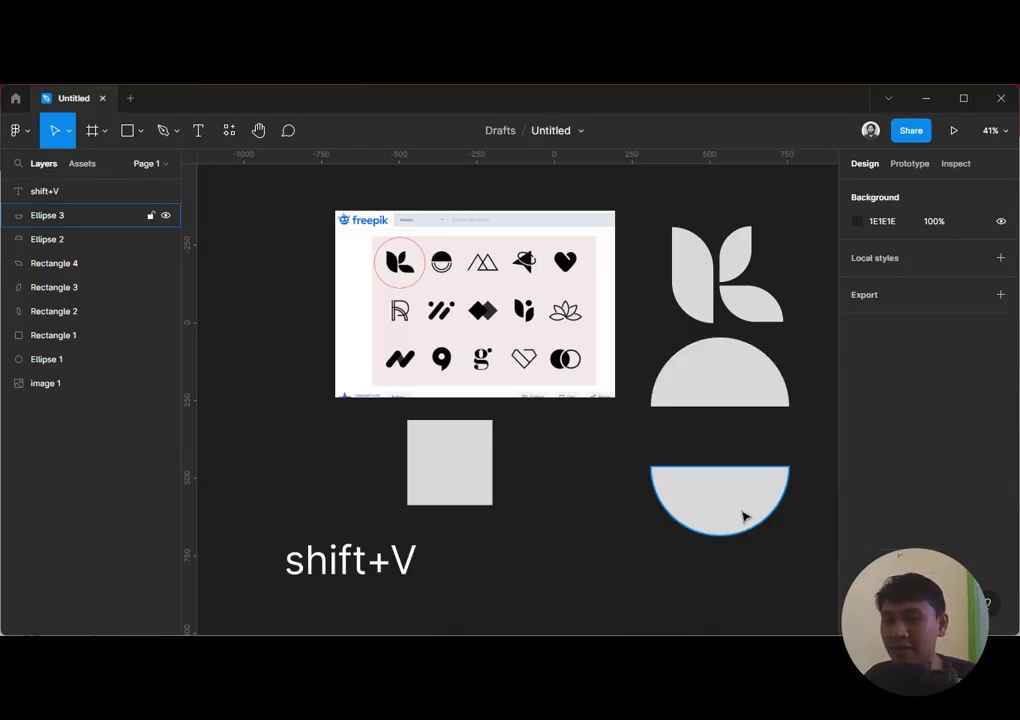
drag(744, 516, 748, 455)
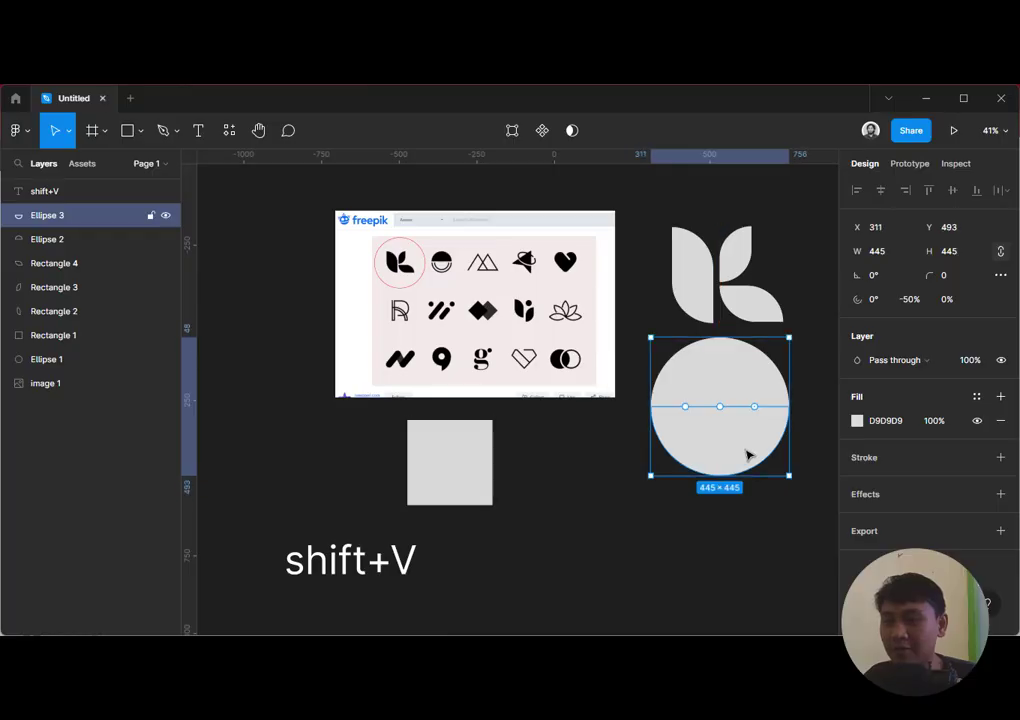
key(Escape)
click(722, 449)
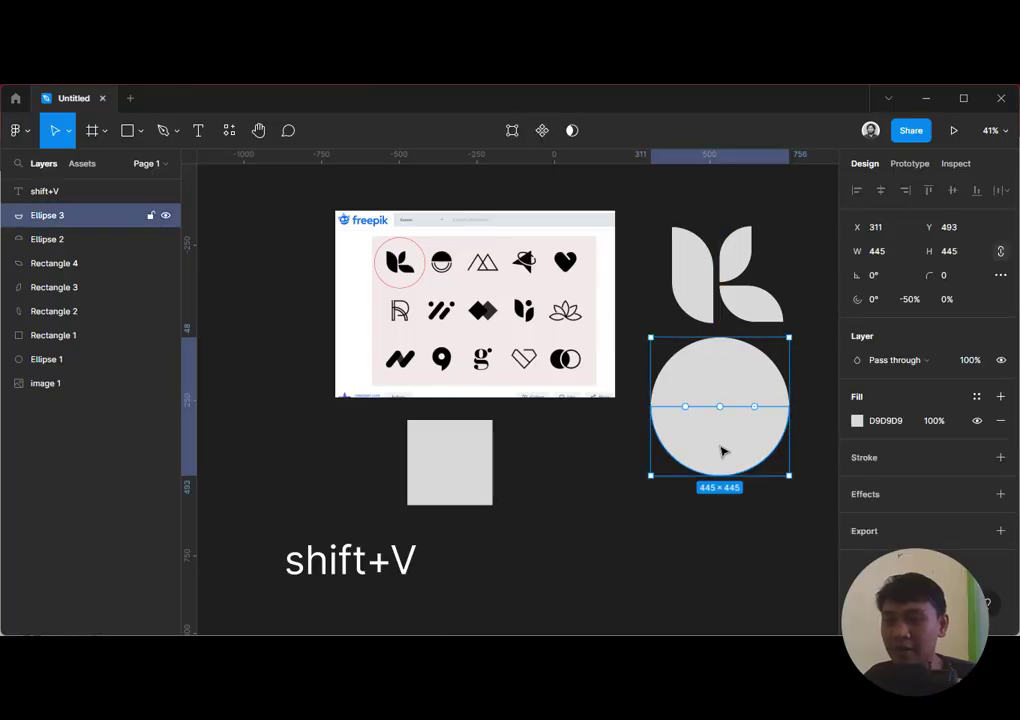
click(977, 421)
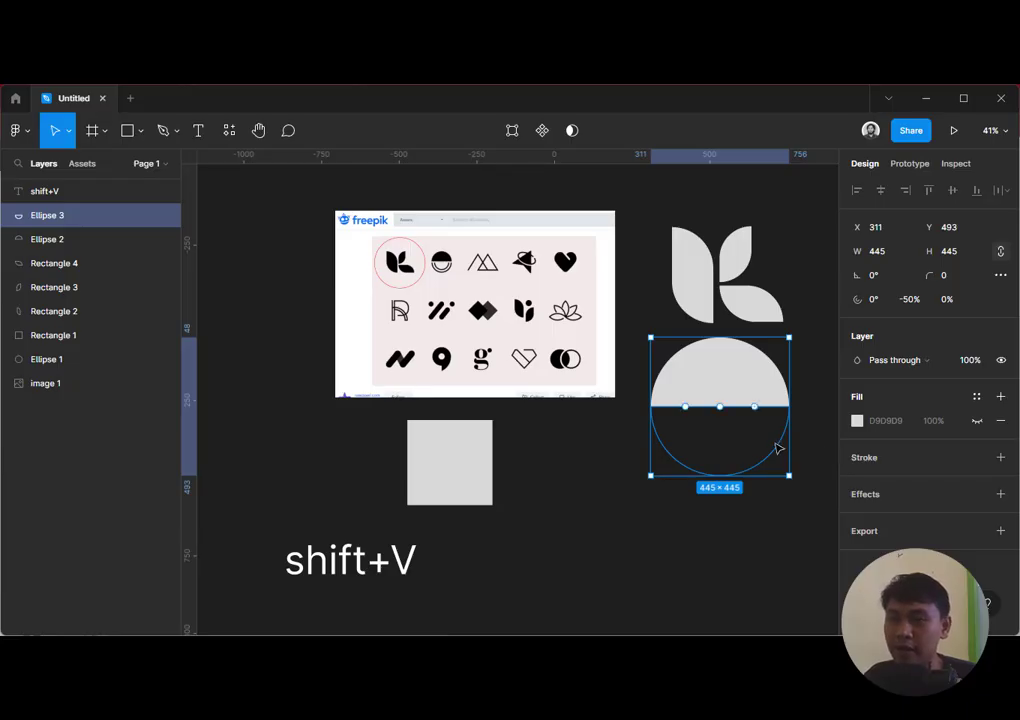
Give the lower half-circle a white FFFFFF stroke with weight 19
click(1000, 457)
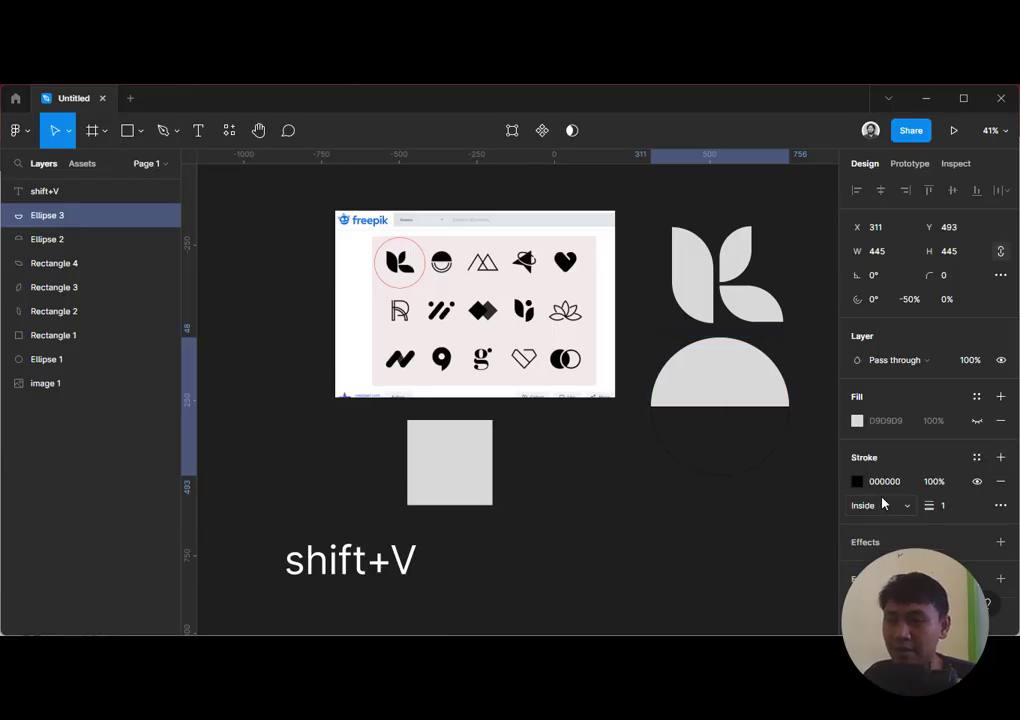
click(857, 484)
drag(726, 394, 525, 135)
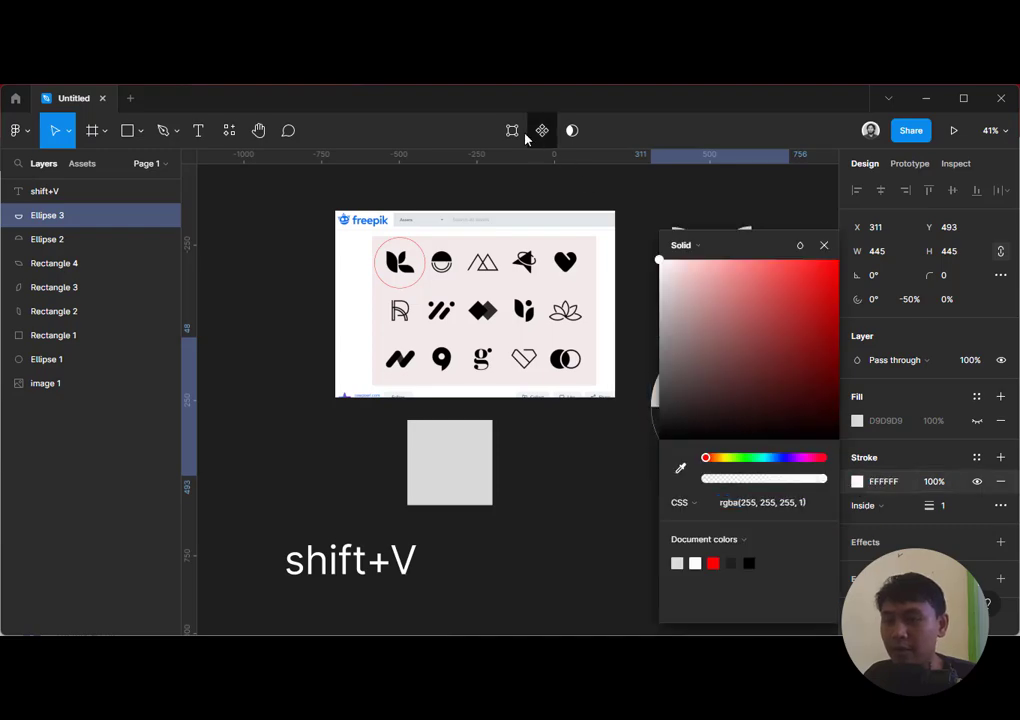
click(610, 484)
drag(605, 475, 568, 473)
click(615, 461)
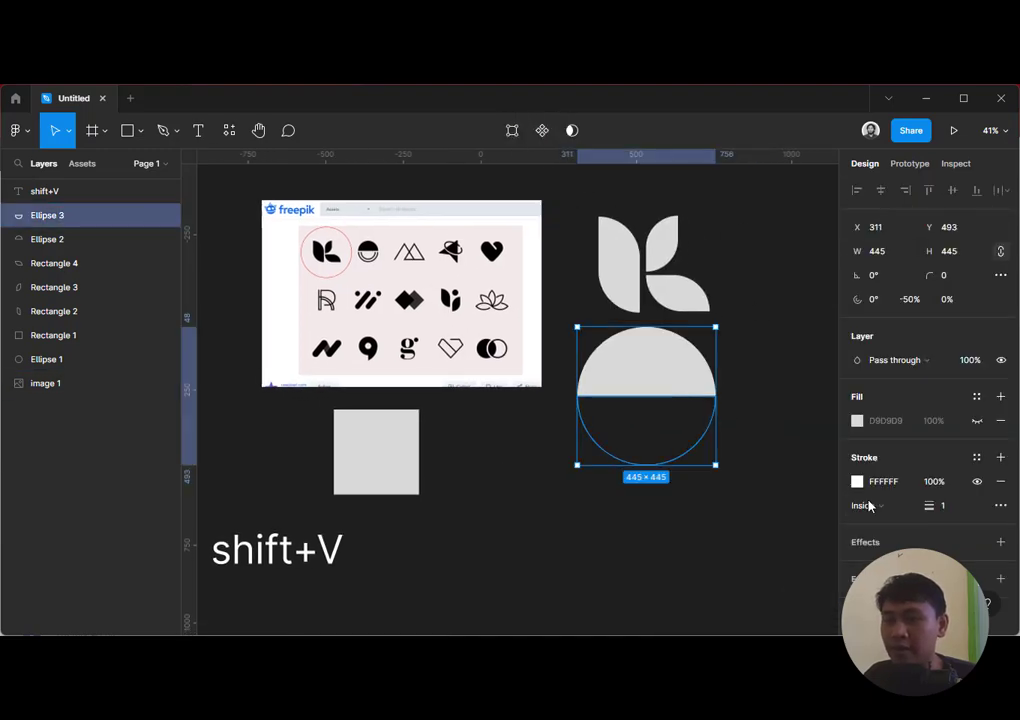
click(950, 507)
text(14)
key(Return)
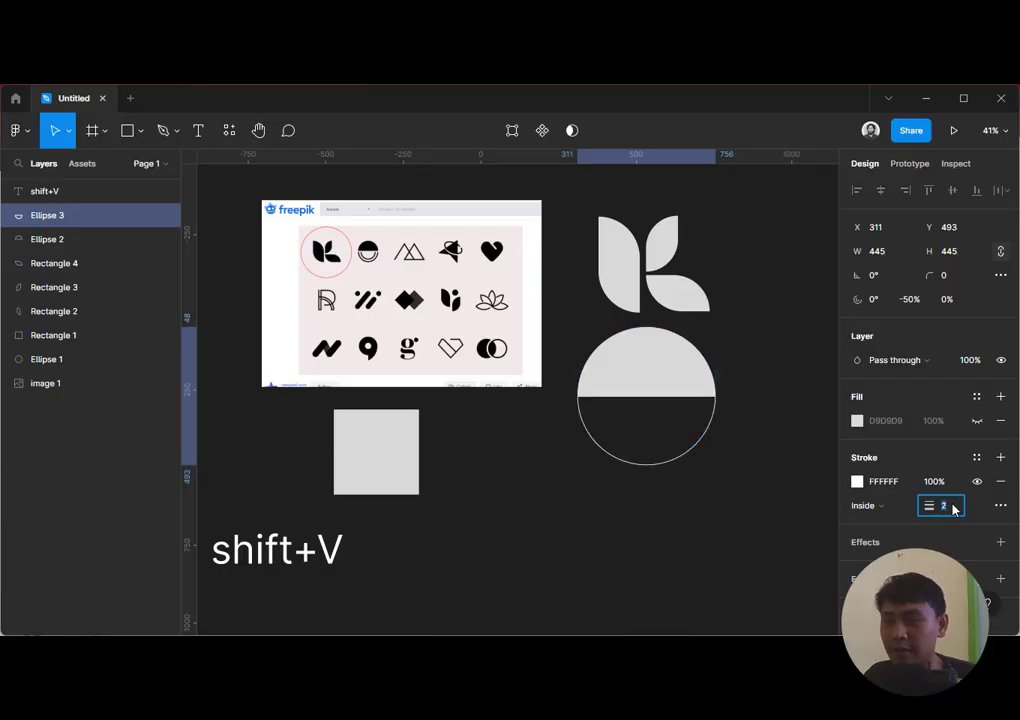
key(Up)
key(Up)
key(Up)
key(Up)
key(Up)
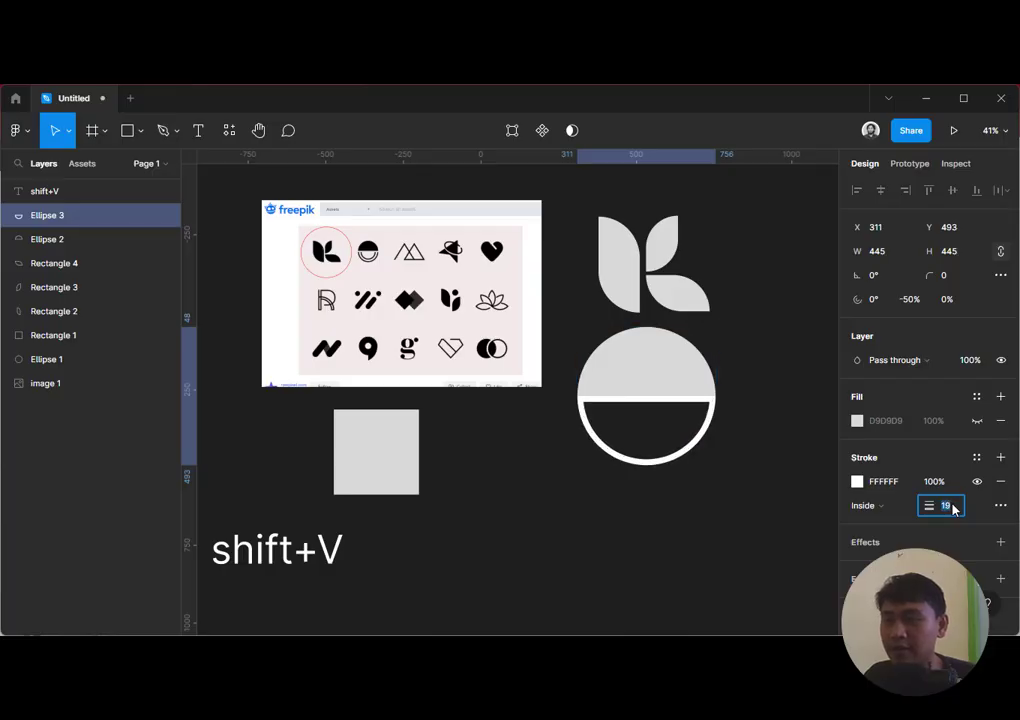
Nudge the outlined half-circle down to Y 533
click(770, 497)
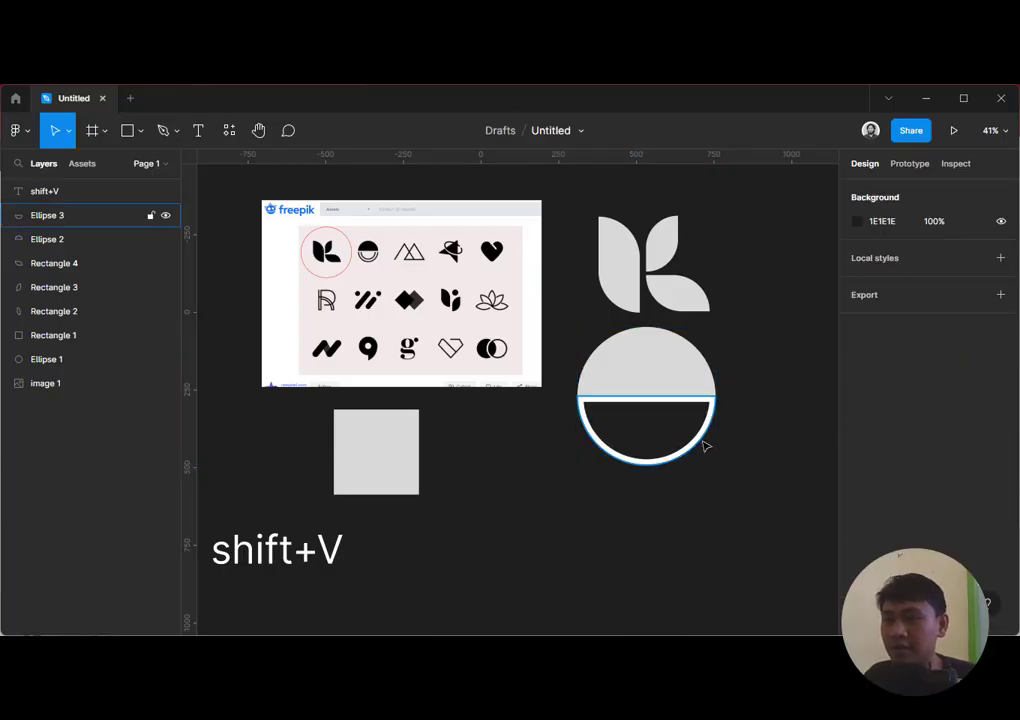
click(705, 447)
click(670, 386)
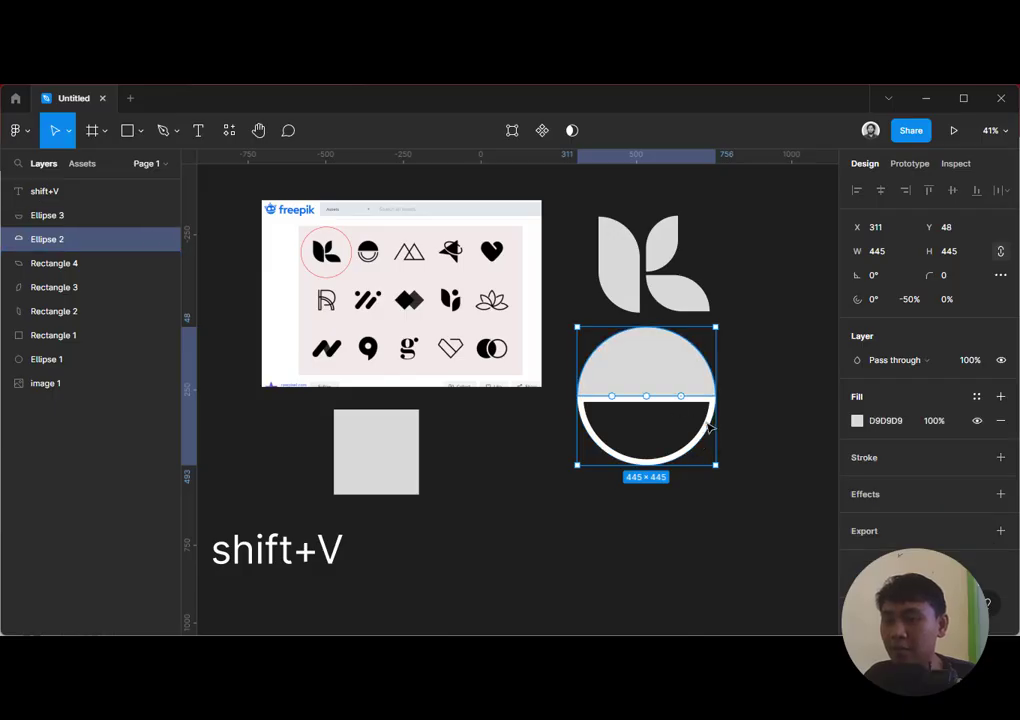
click(710, 427)
key(shift+Down)
key(shift+Down)
key(shift+Down)
key(shift+Down)
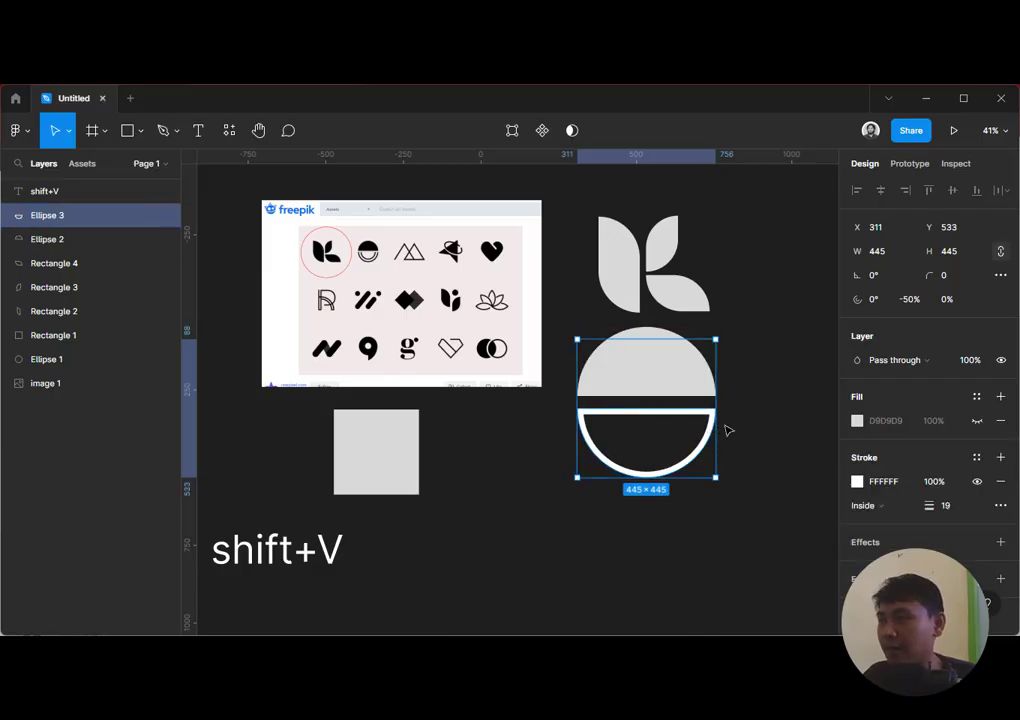
click(747, 449)
click(612, 415)
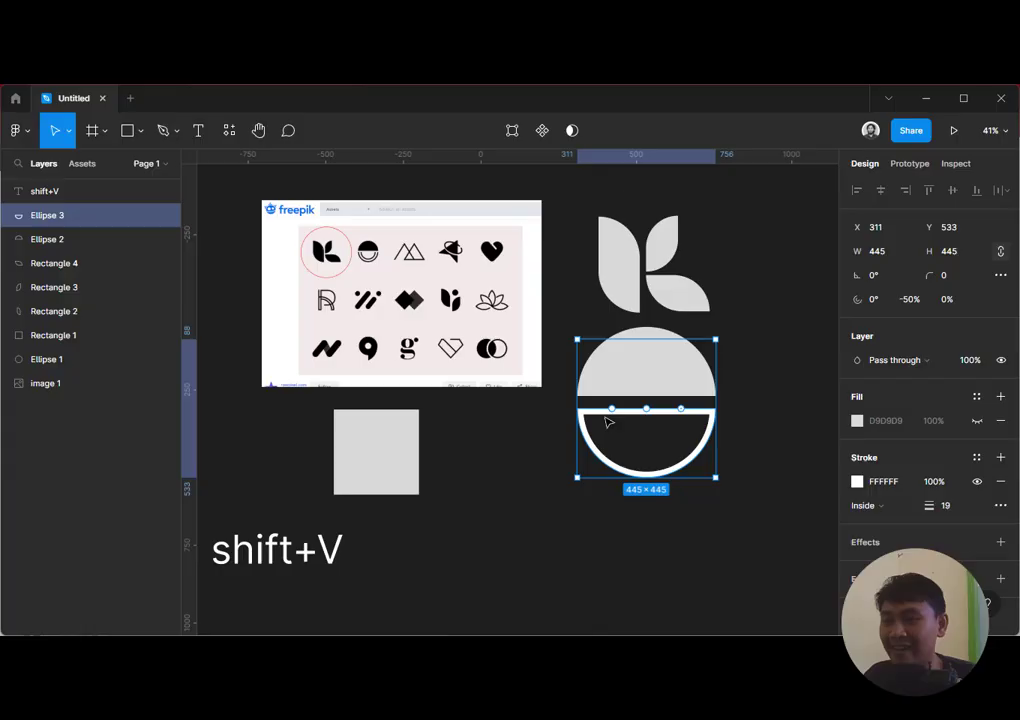
click(745, 444)
Try deleting the bowl shape's straight top edge, then undo it
double_click(683, 418)
click(648, 410)
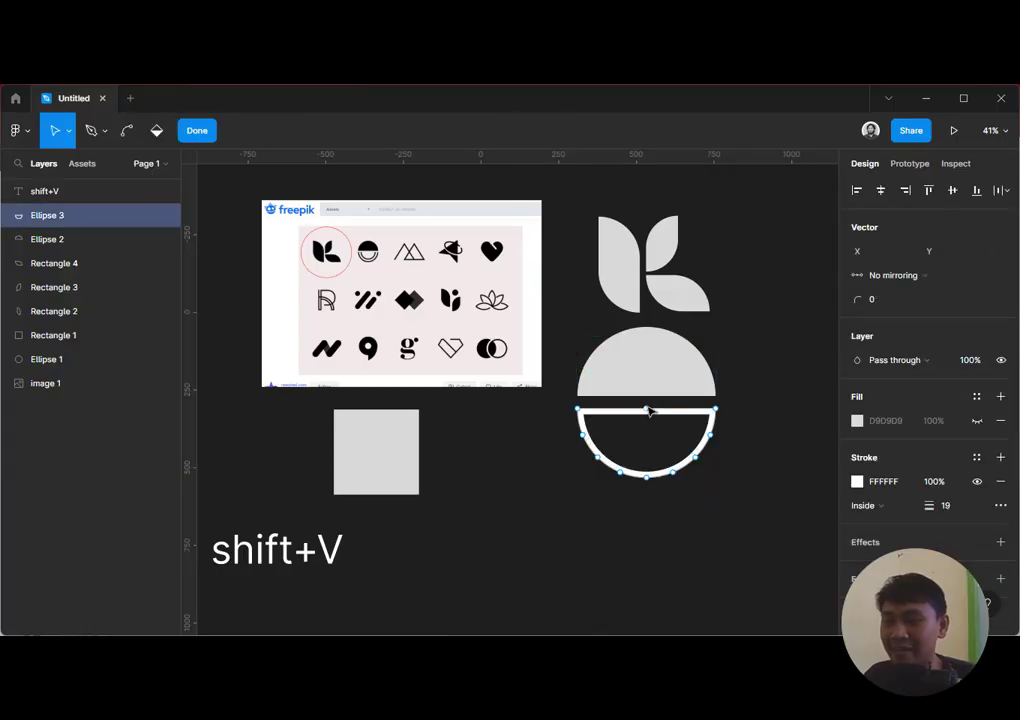
key(Delete)
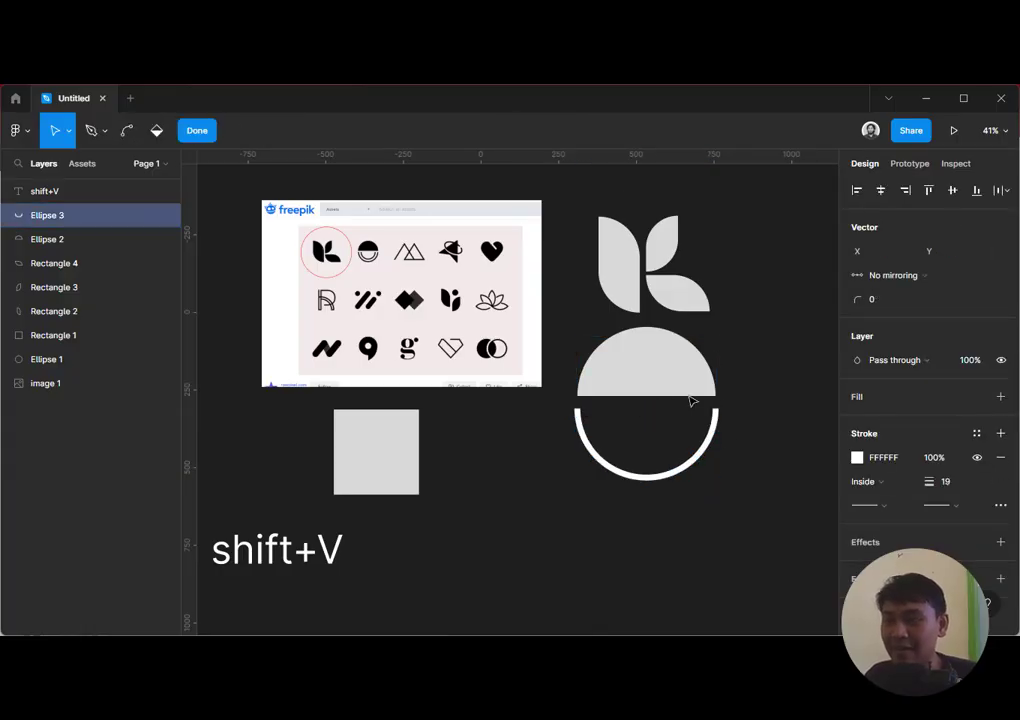
key(ctrl+z)
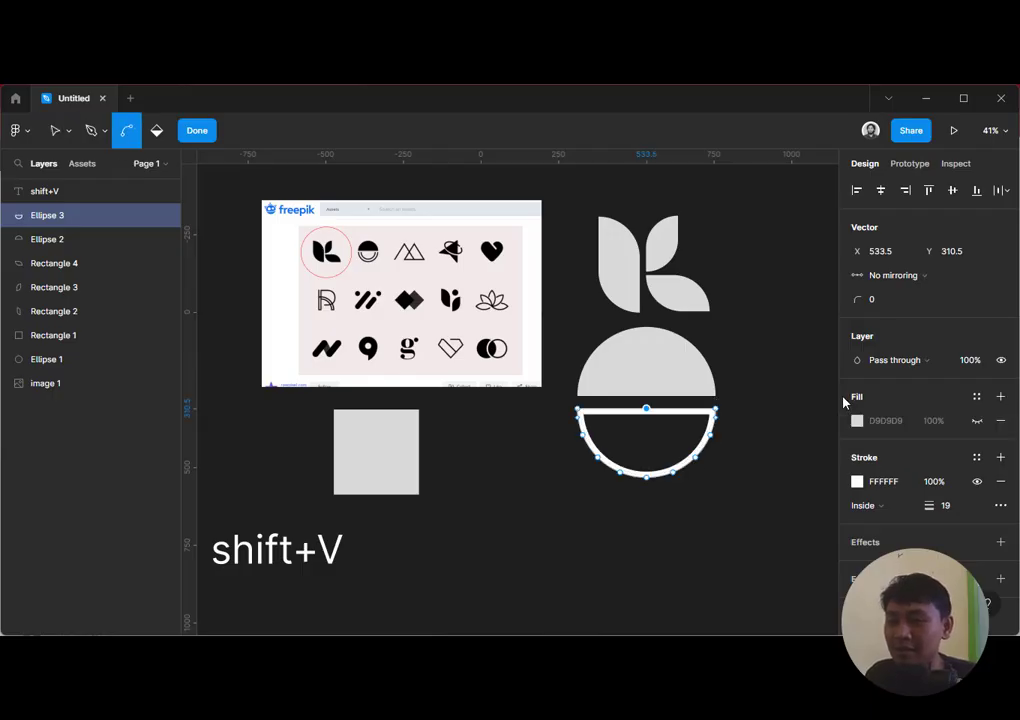
key(Escape)
key(Escape)
click(787, 407)
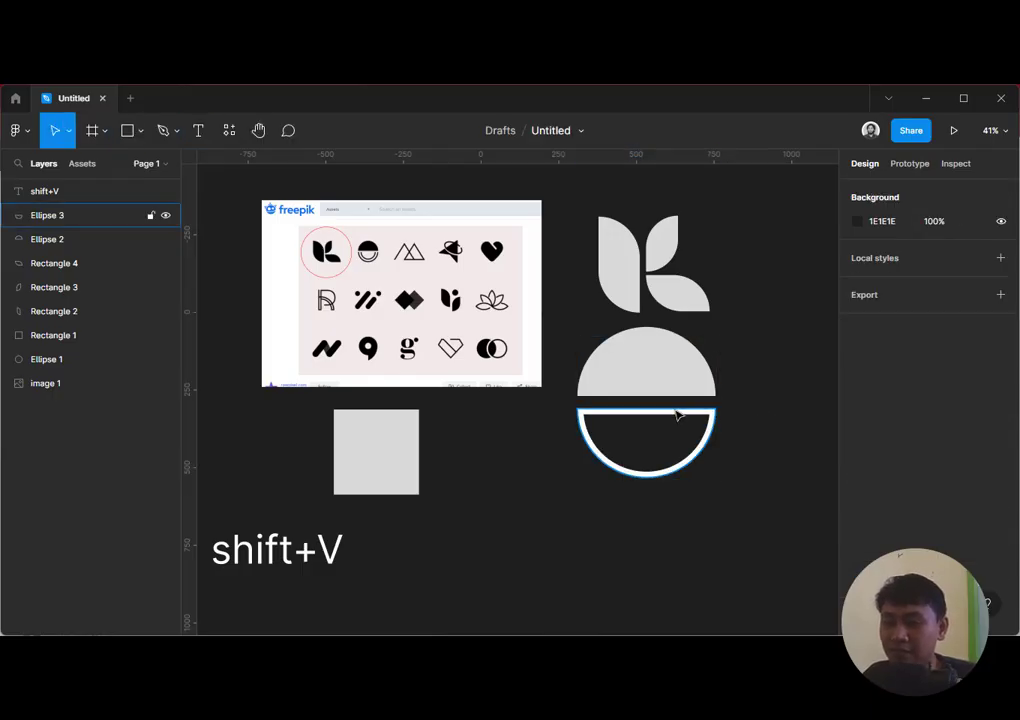
click(680, 417)
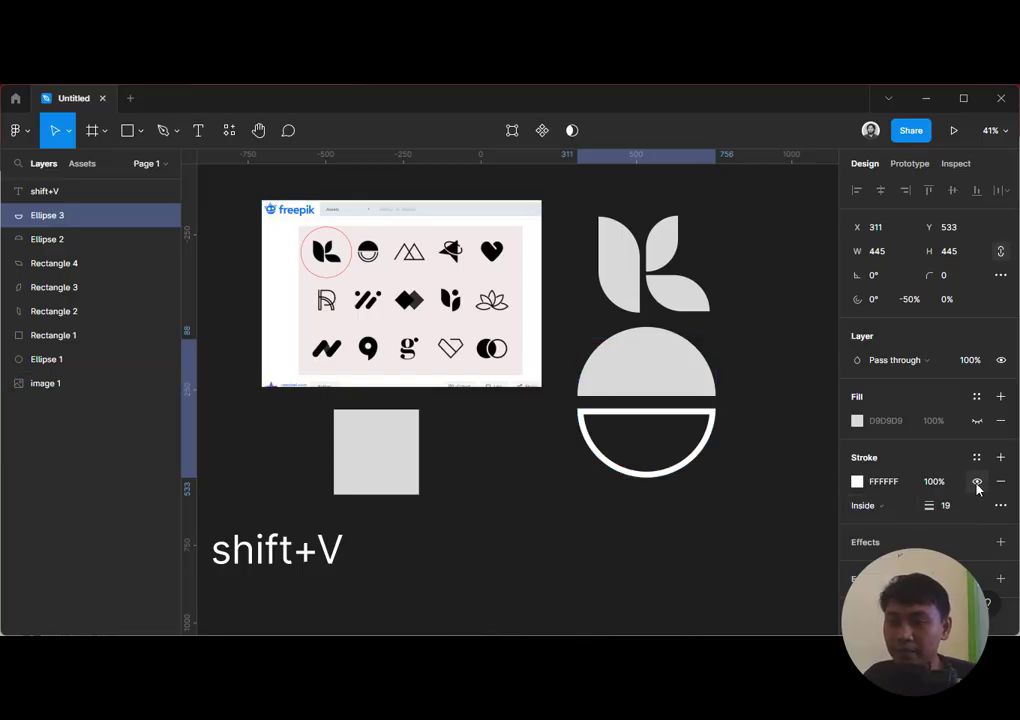
Compare Center, Inside and Outside stroke alignment, keeping the stroke Inside
click(882, 507)
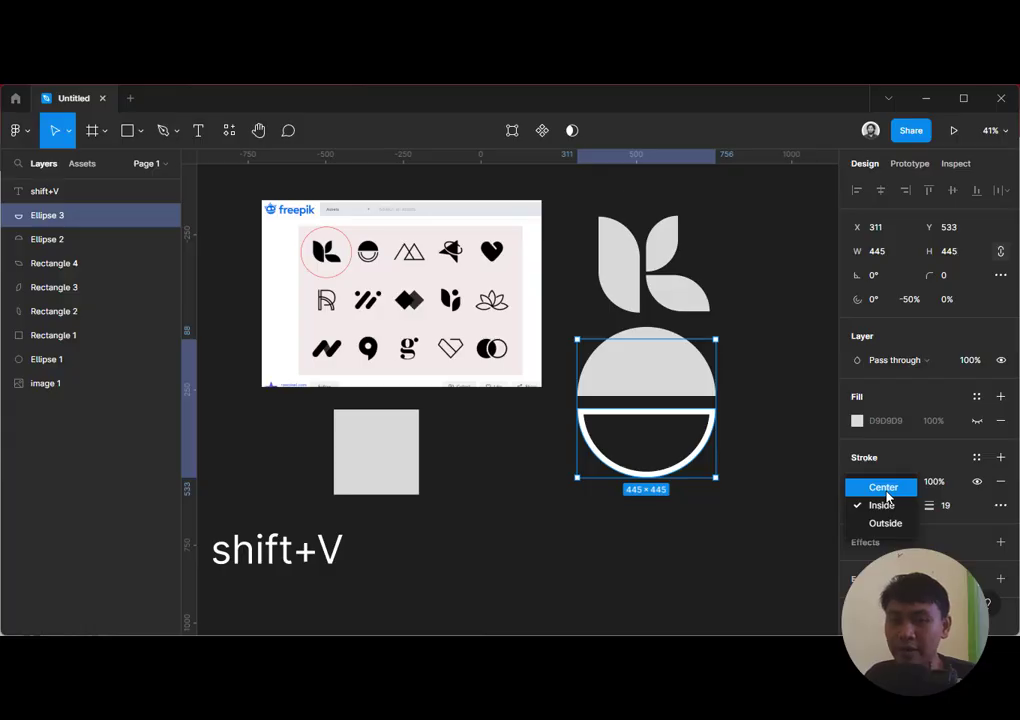
click(886, 491)
click(890, 505)
click(889, 525)
click(881, 510)
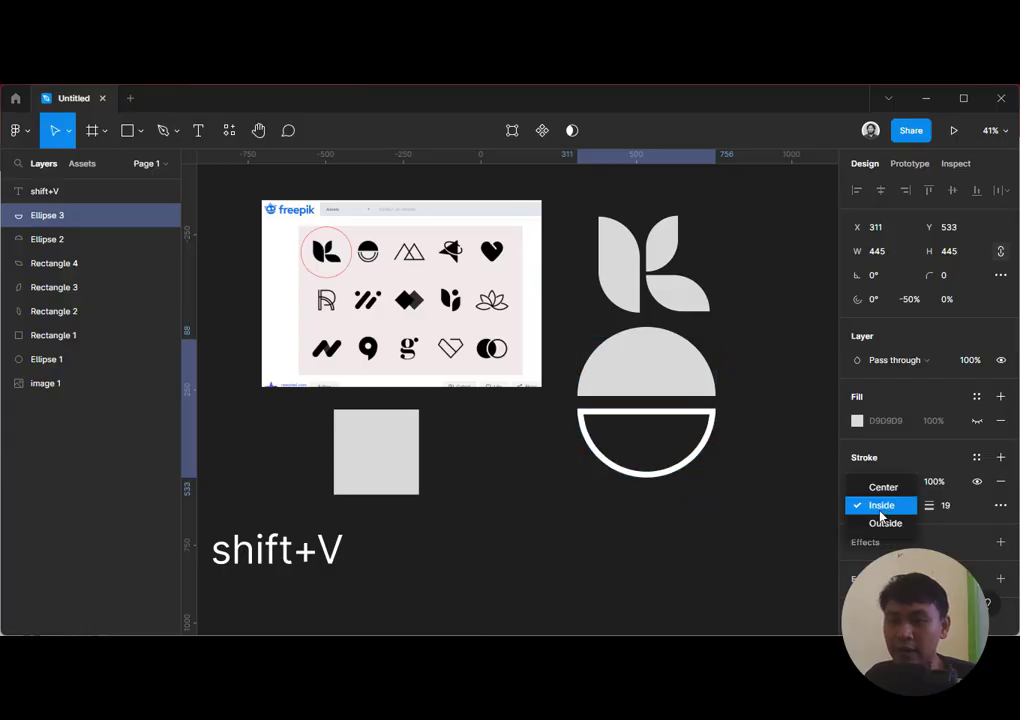
click(885, 523)
click(881, 510)
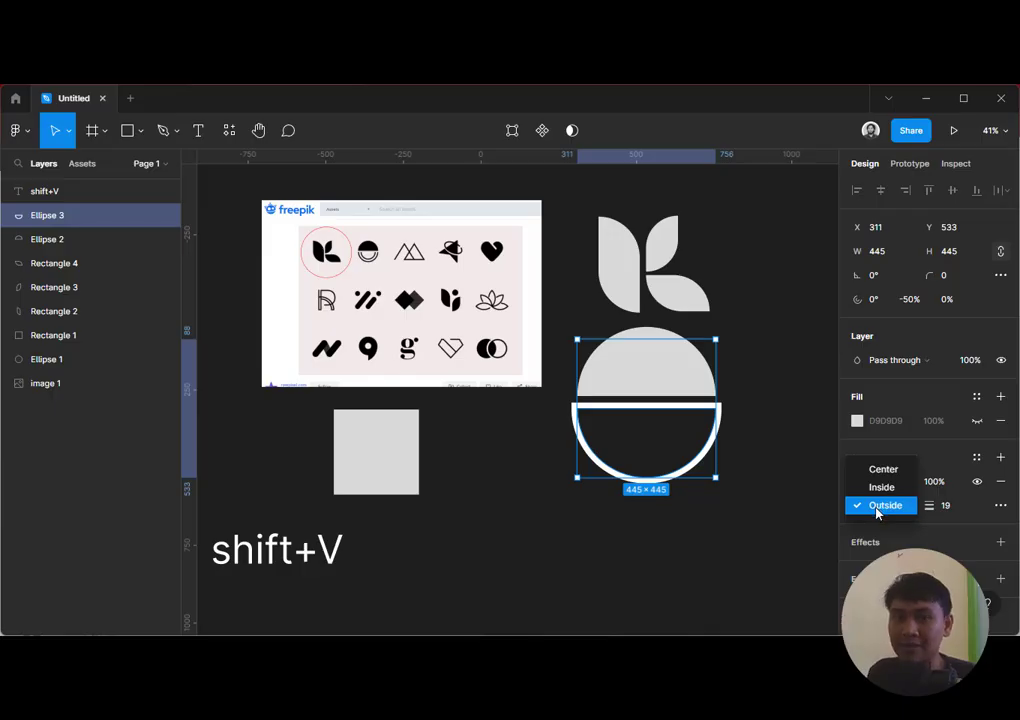
click(881, 488)
click(640, 424)
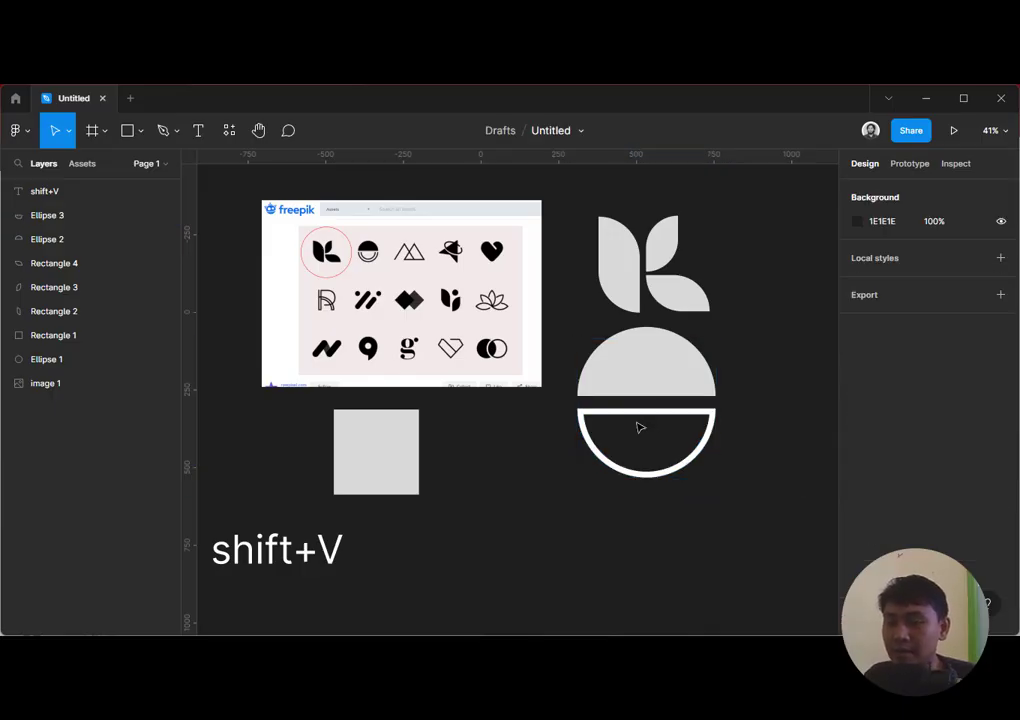
click(651, 410)
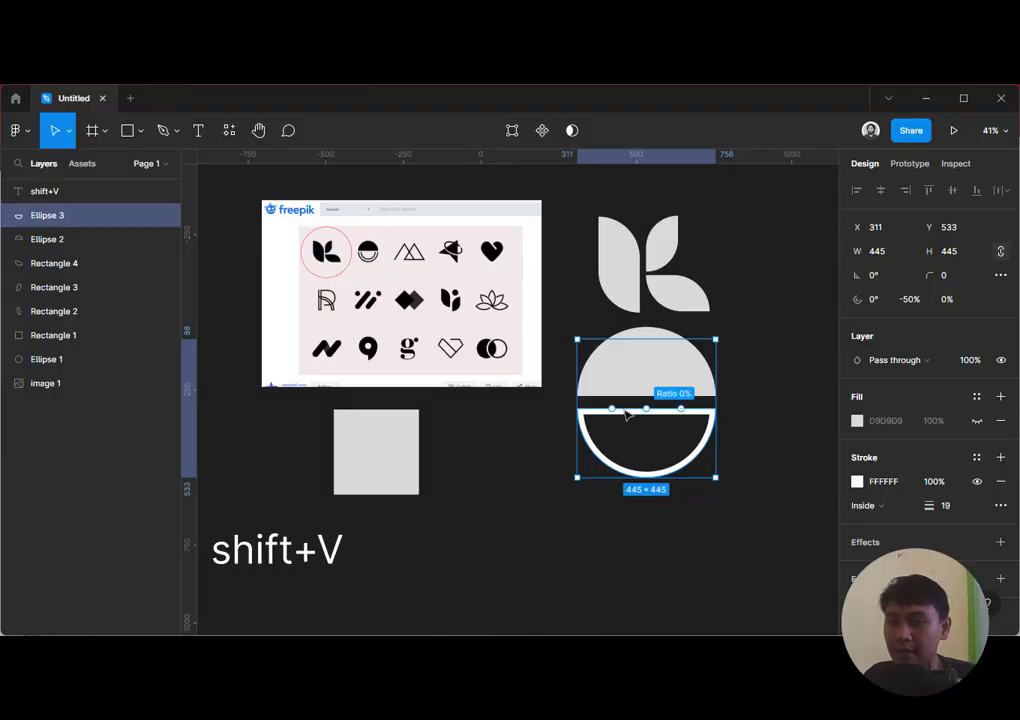
Delete the bowl's straight top segment, leaving an open white U-shaped arc
click(164, 131)
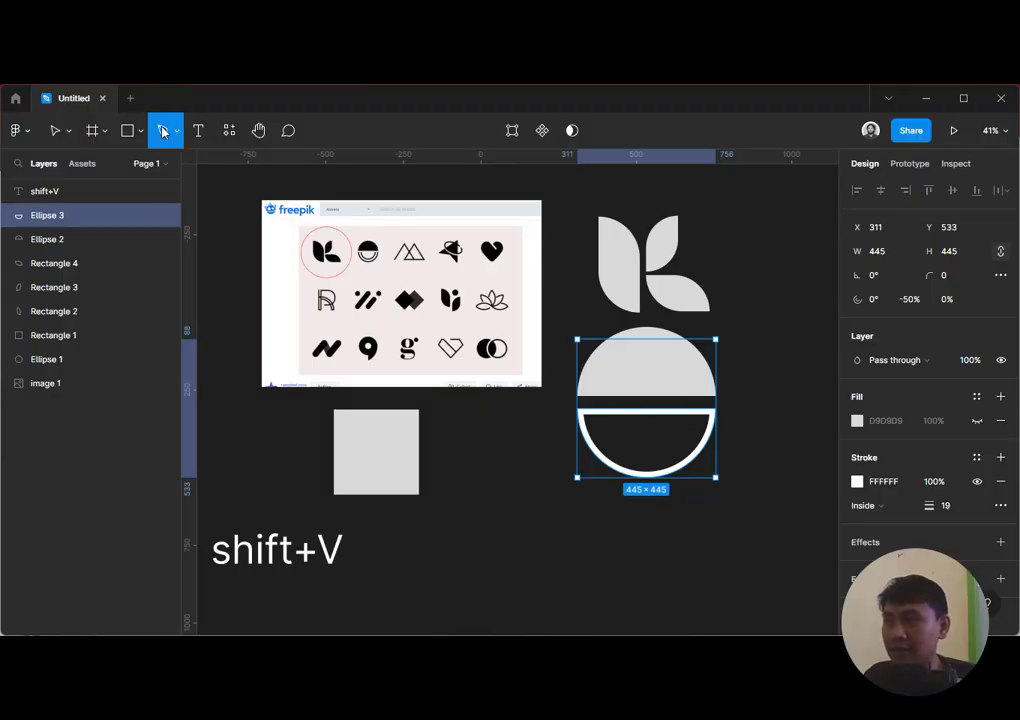
key(v)
double_click(655, 421)
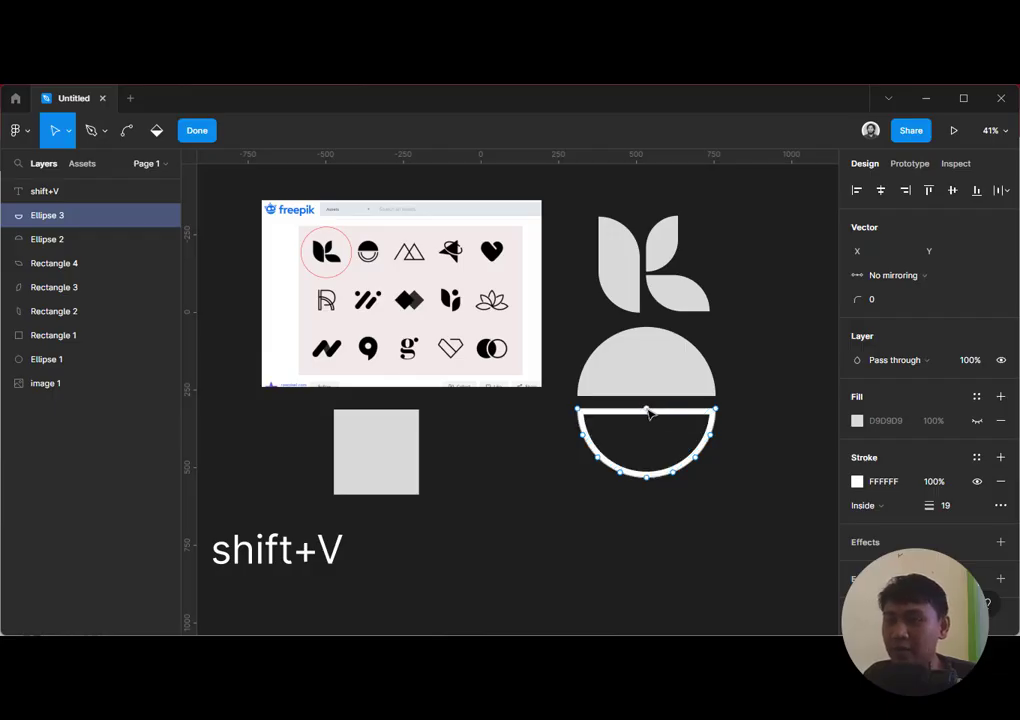
drag(648, 413, 656, 455)
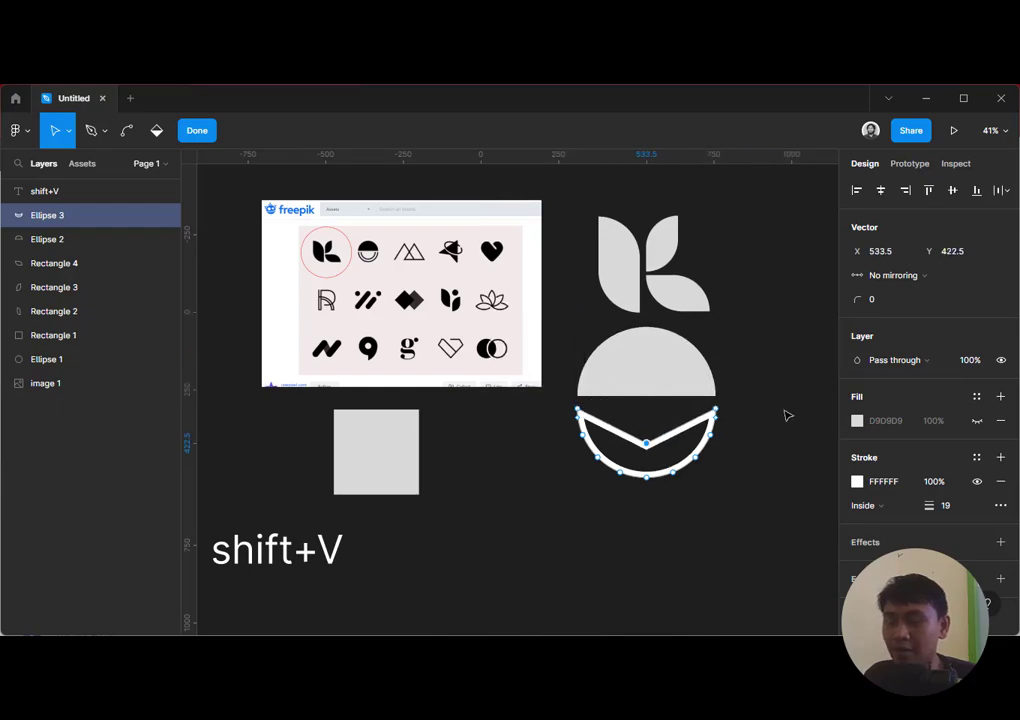
key(ctrl+z)
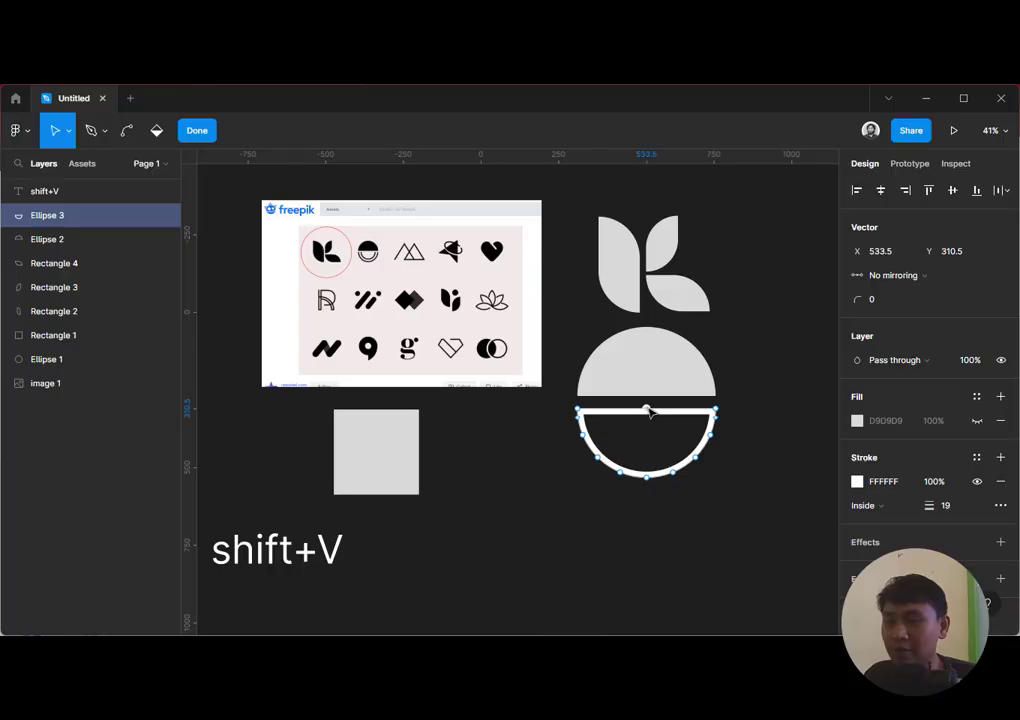
click(650, 411)
key(Delete)
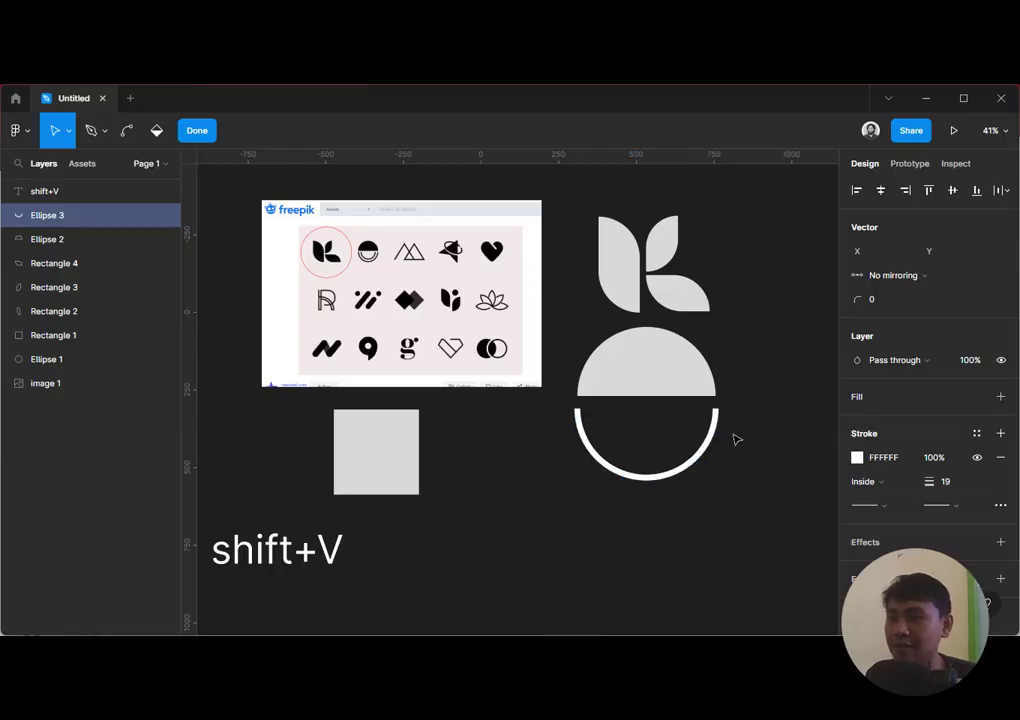
Finish point editing and set the arc's stroke alignment to Center after trying Inside and Outside
key(Escape)
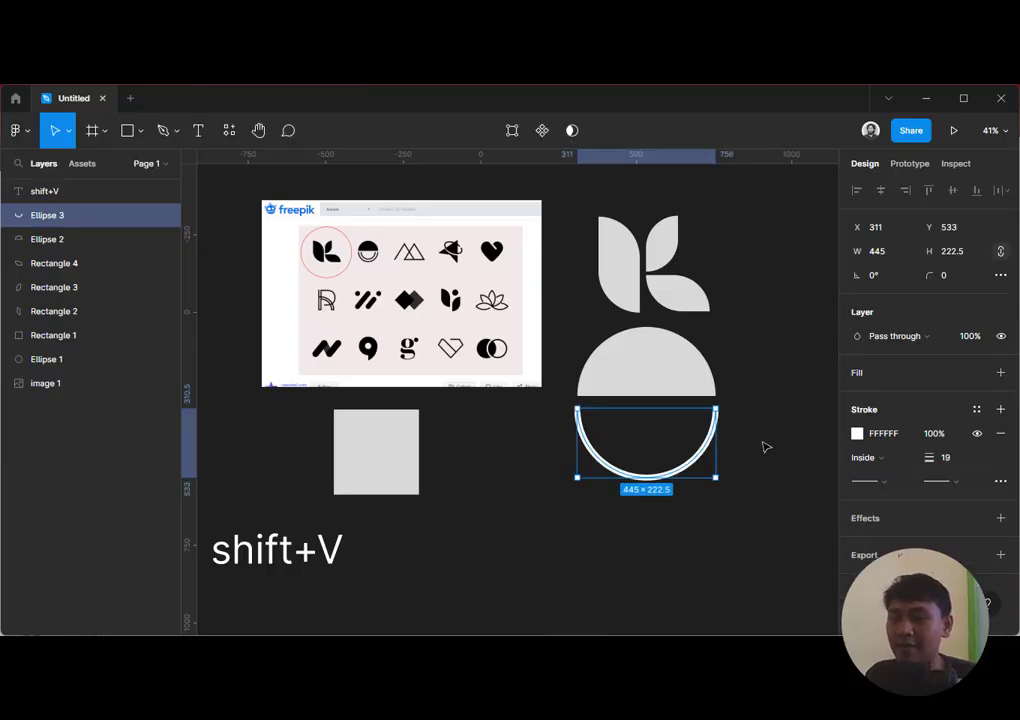
click(880, 460)
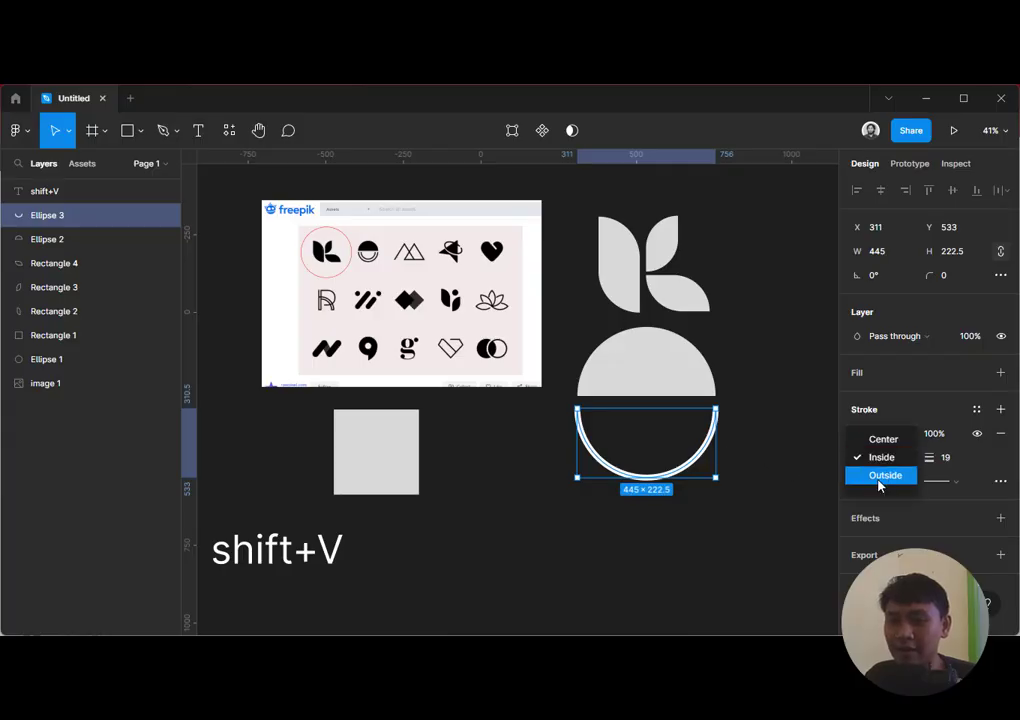
click(879, 457)
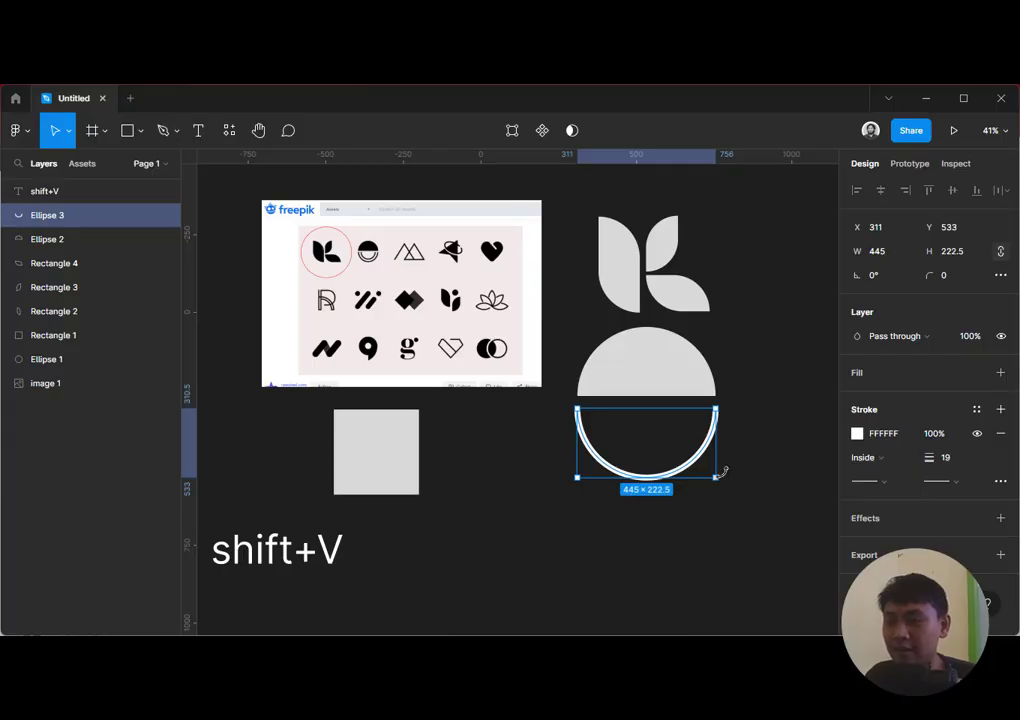
key(Right)
key(Right)
key(Right)
key(Right)
key(Right)
key(Right)
key(Right)
key(Right)
key(Right)
key(Up)
key(Up)
key(Up)
key(Up)
key(Up)
key(Up)
key(Up)
key(Up)
key(Up)
key(Up)
key(Up)
key(Up)
key(Up)
key(Up)
key(Up)
key(Up)
key(Up)
key(Up)
key(Up)
key(Up)
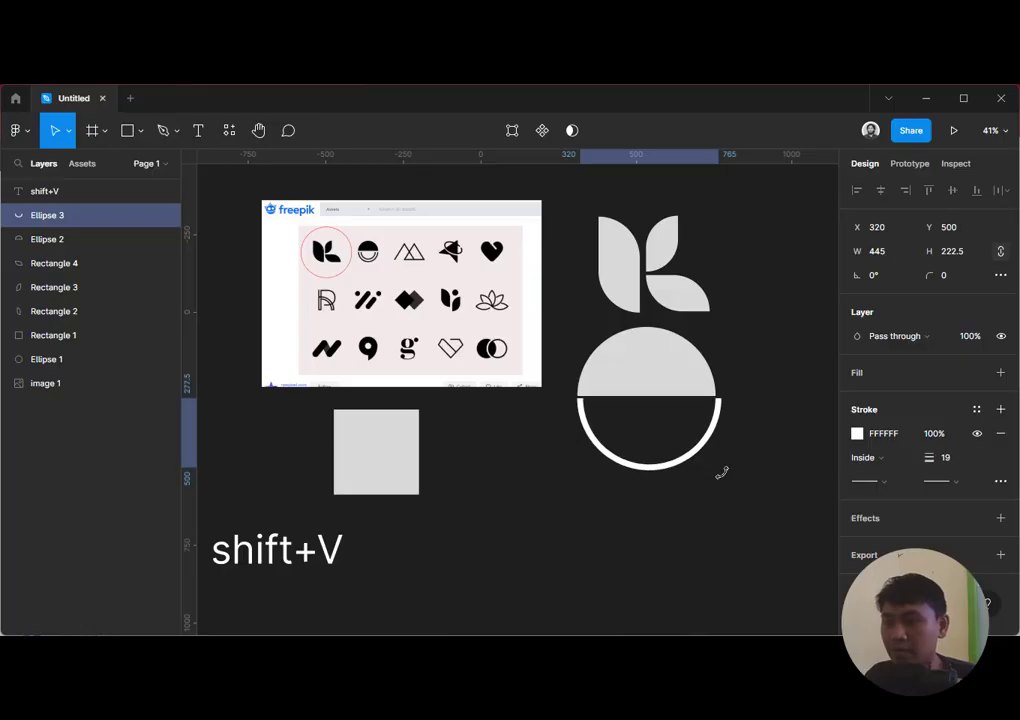
click(867, 459)
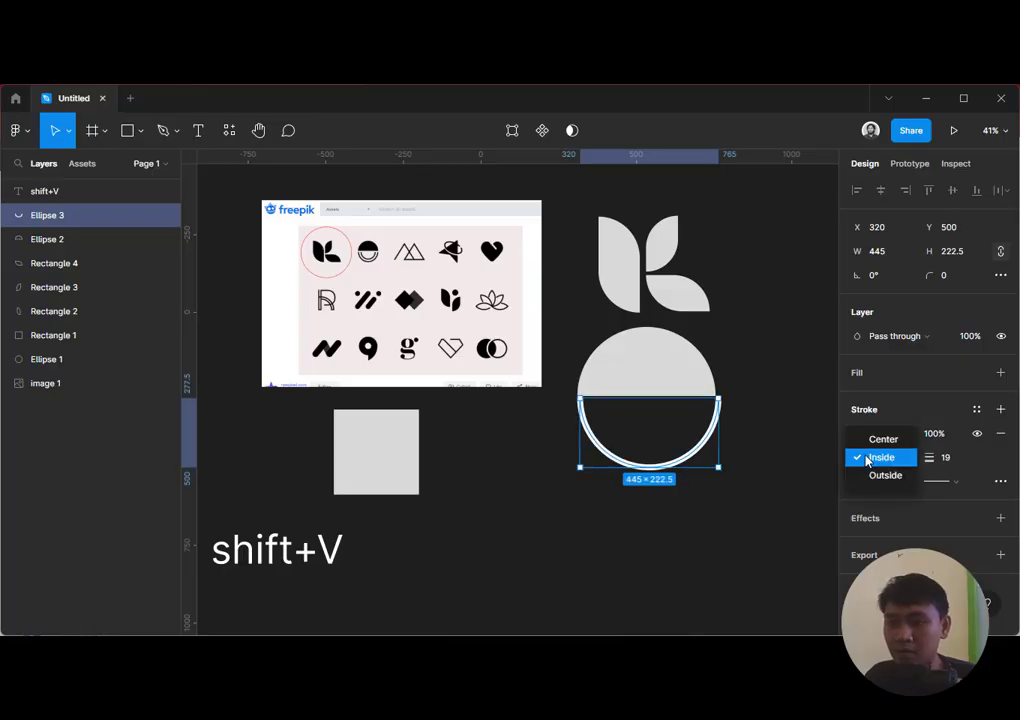
click(872, 438)
click(872, 460)
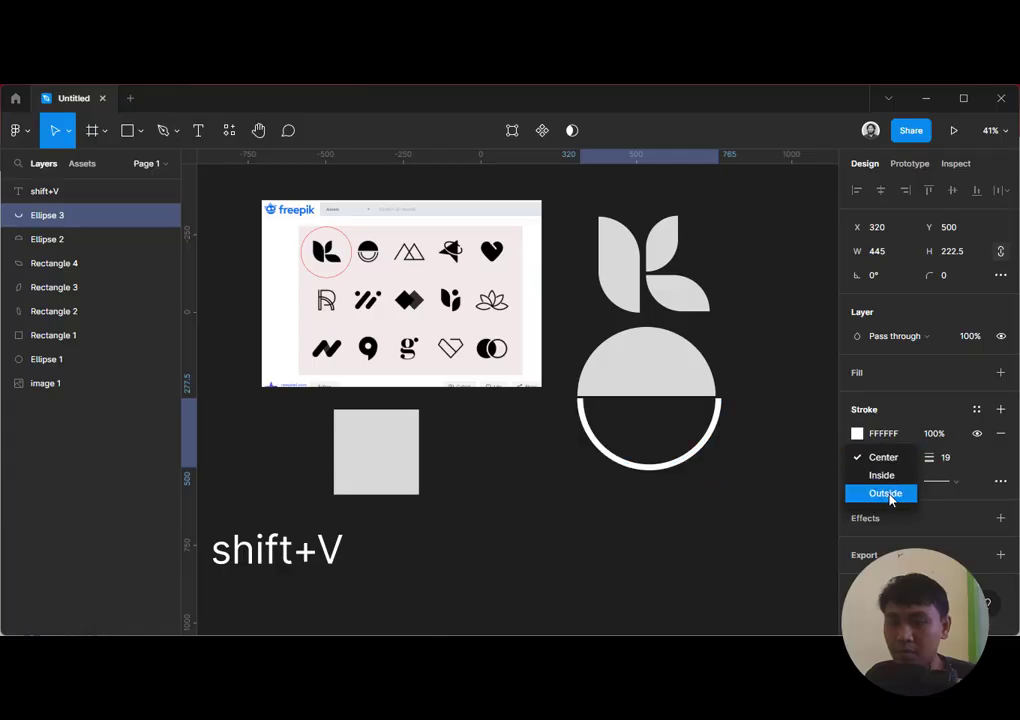
click(885, 493)
click(878, 460)
click(873, 423)
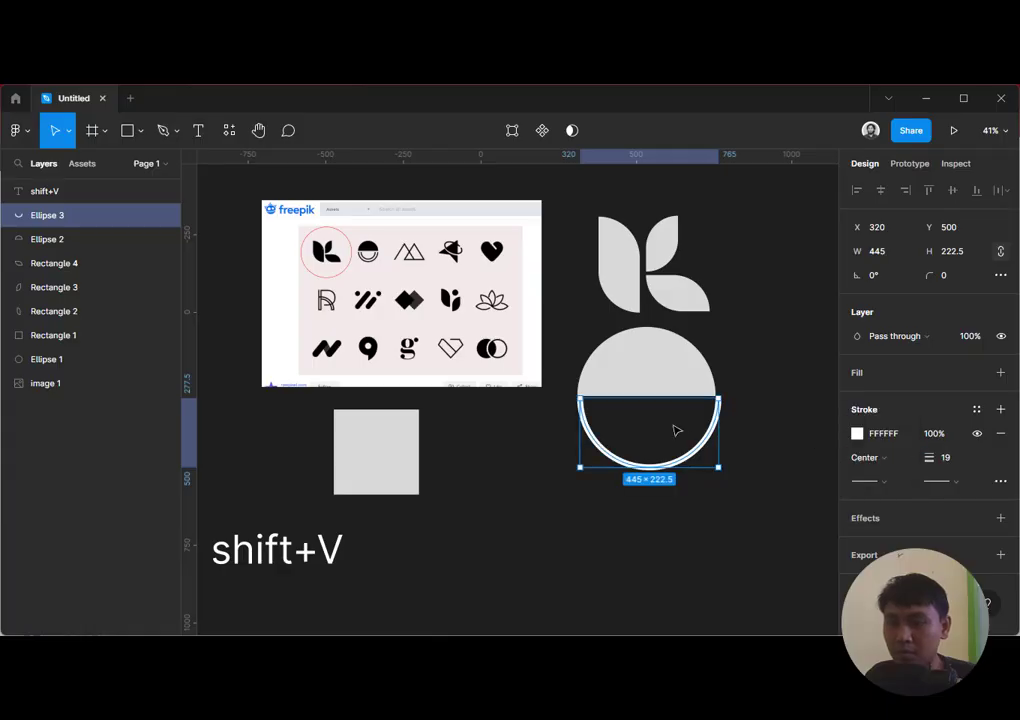
Shrink the outer arc, Ellipse 3, to 425×213 and set it just below the half-disc
drag(720, 470, 714, 465)
click(797, 456)
click(711, 433)
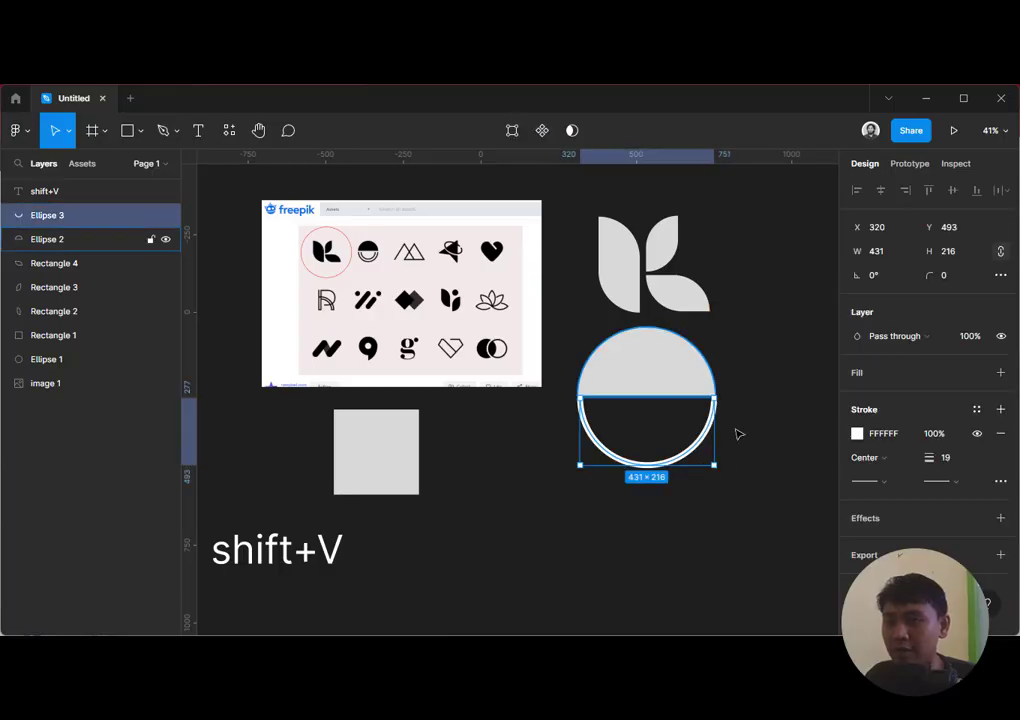
scroll(740, 434, up, 5)
scroll(690, 370, up, 5)
scroll(720, 410, down, 5)
scroll(695, 390, up, 4)
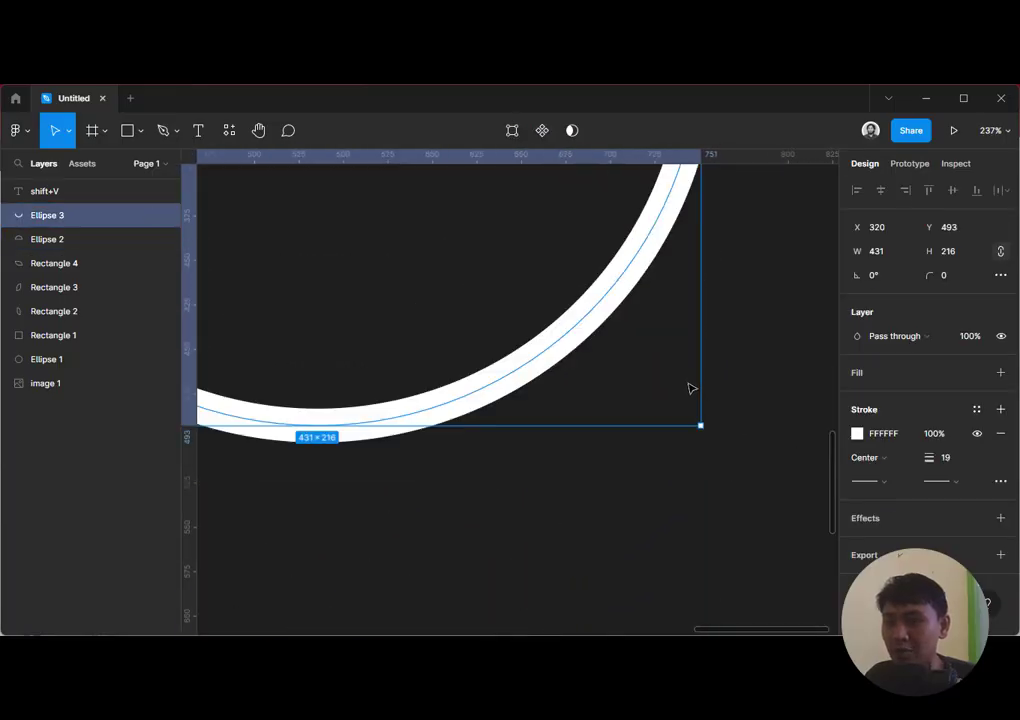
scroll(710, 495, down, 3)
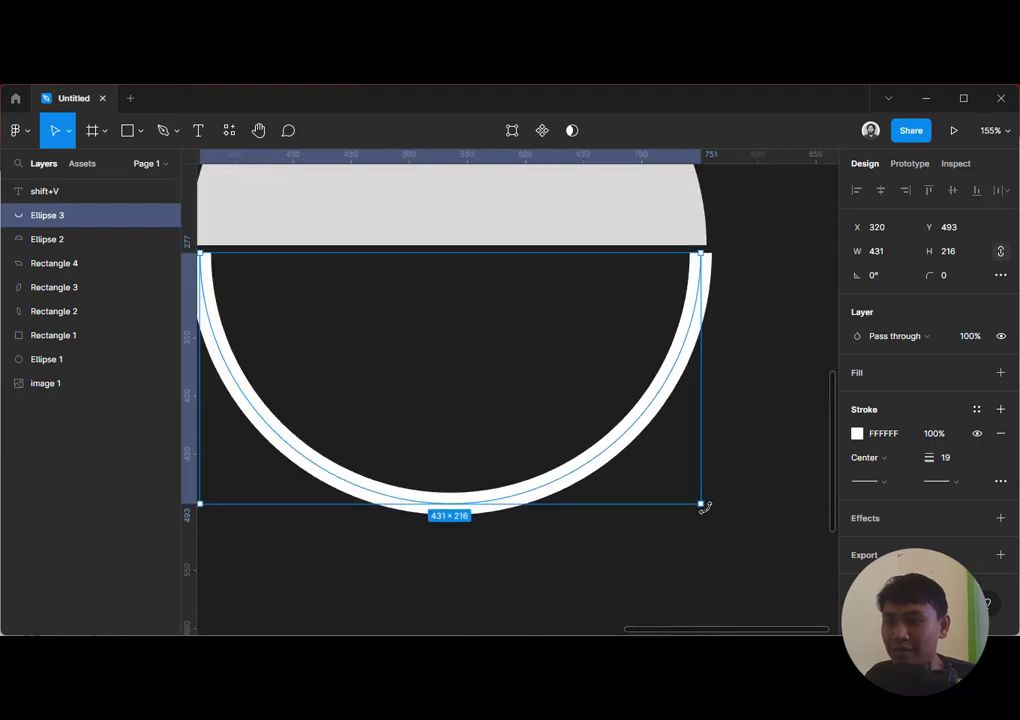
drag(702, 506, 693, 490)
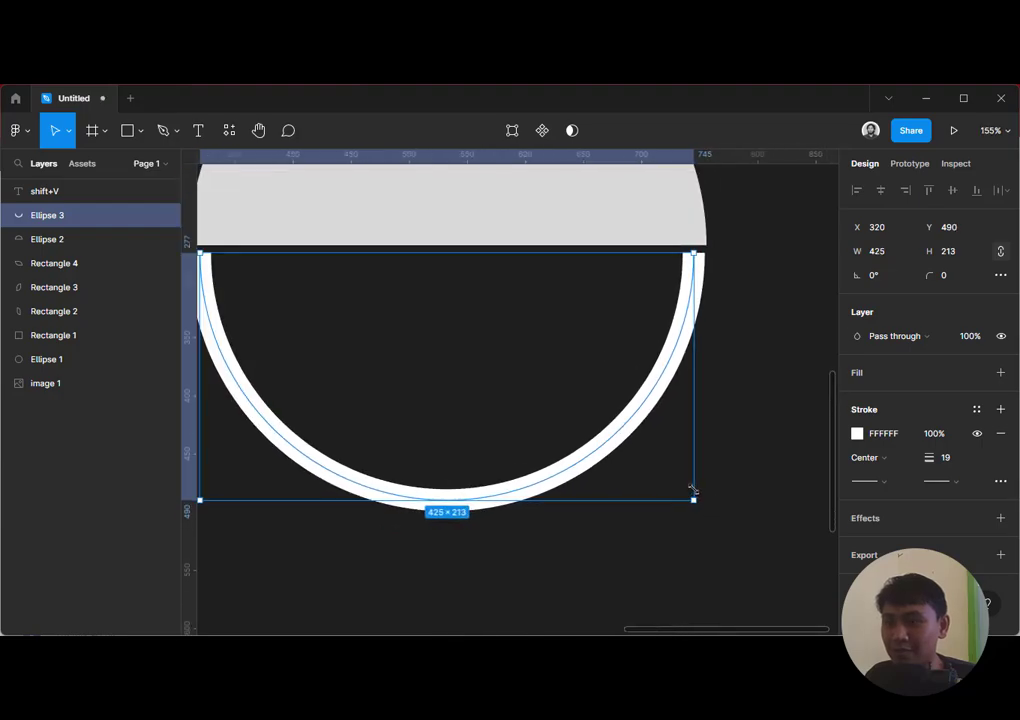
click(796, 418)
scroll(519, 392, down, 6)
scroll(532, 400, up, 4)
scroll(545, 427, down, 3)
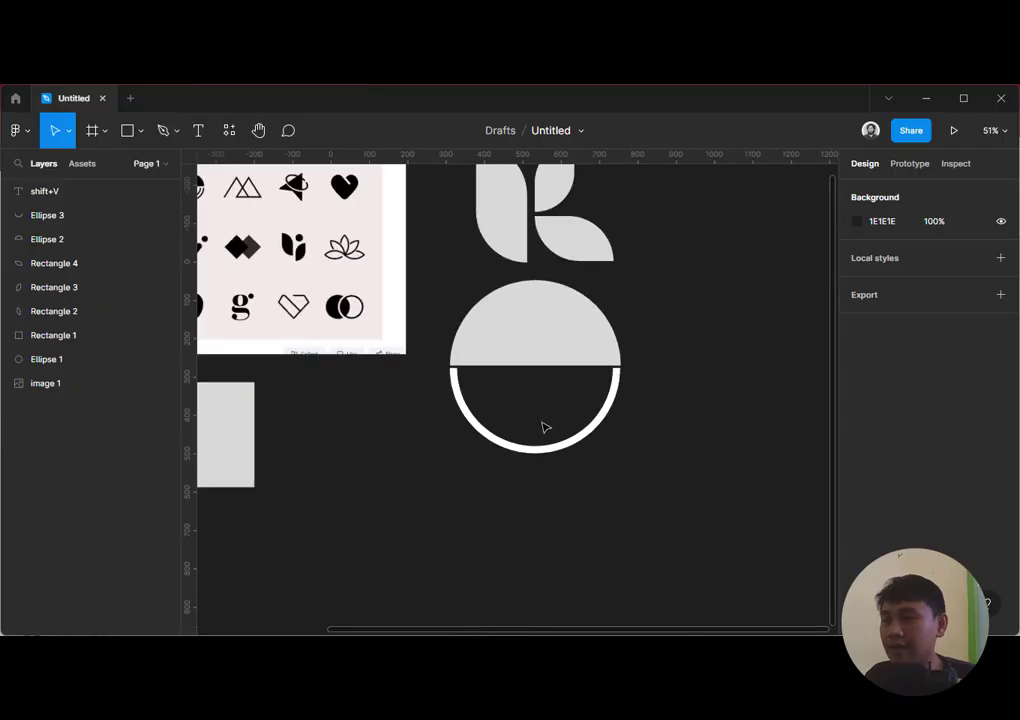
click(547, 450)
drag(552, 434, 551, 439)
drag(634, 373, 734, 402)
Duplicate the arc, scale the copy to 305×153 and nudge it inside the larger arc
key(ctrl+d)
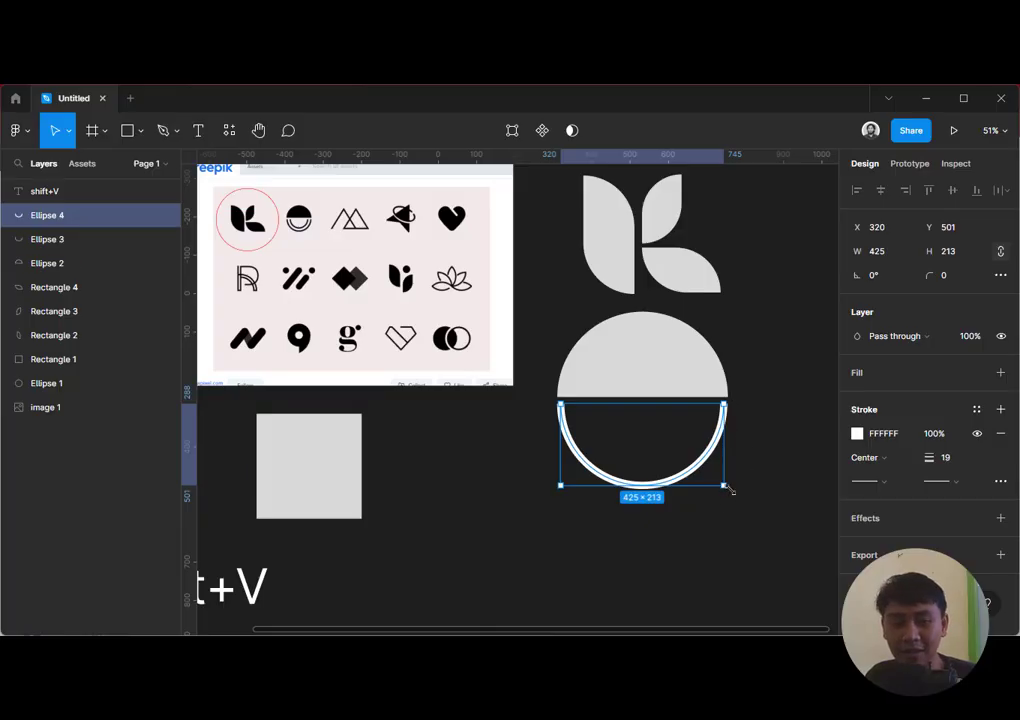
drag(725, 485, 694, 470)
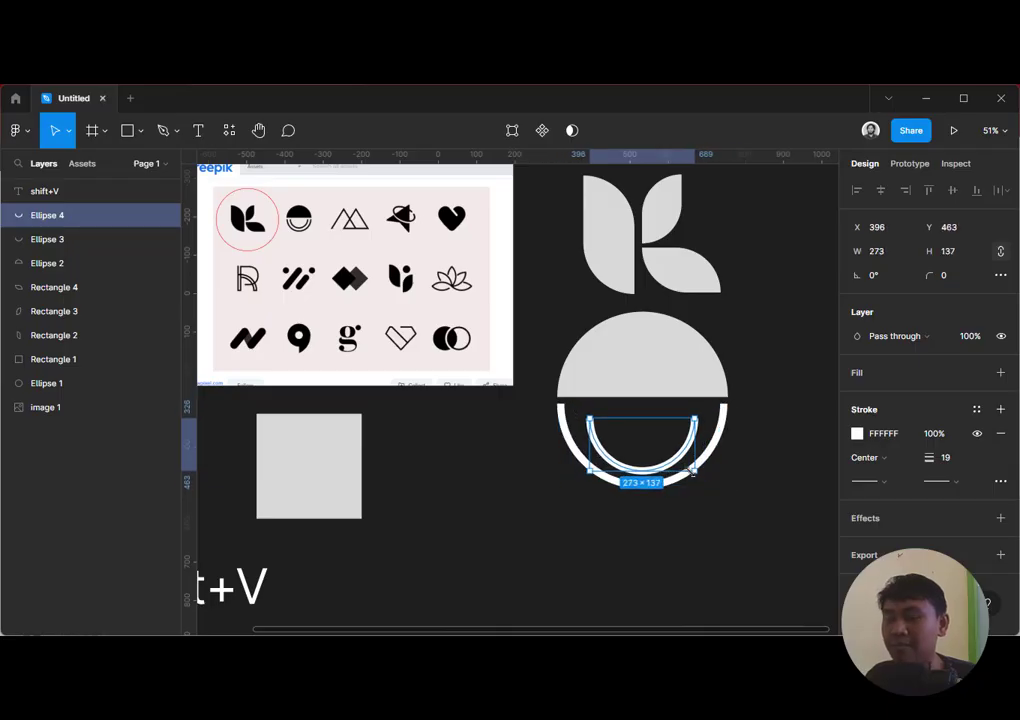
key(shift+Up)
key(shift+Up)
key(shift+Up)
click(763, 437)
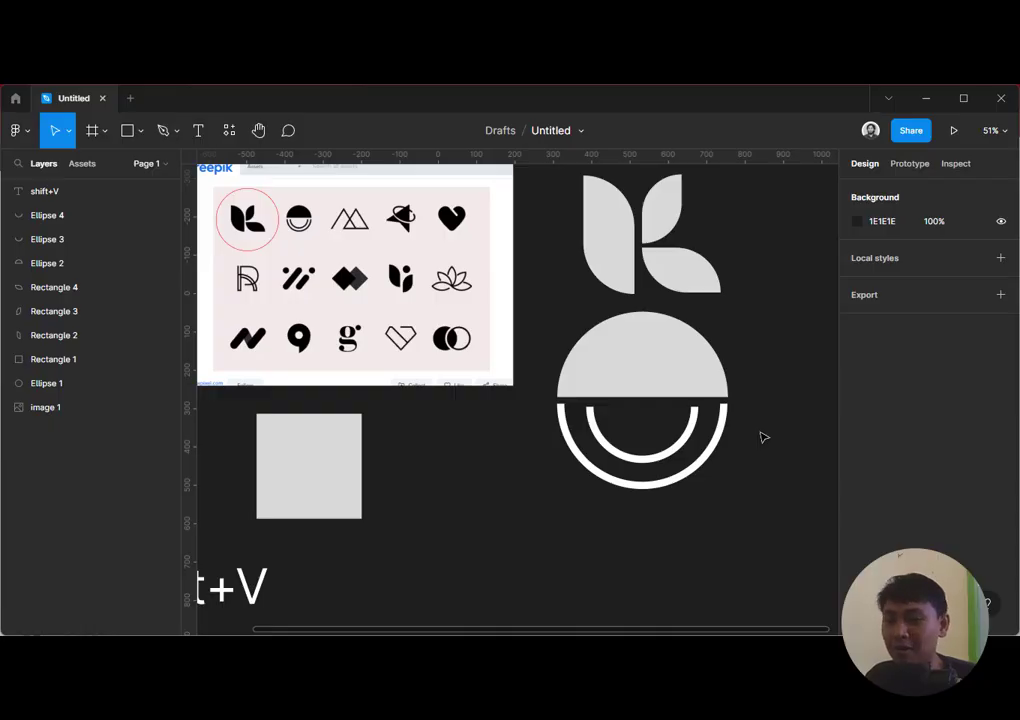
scroll(761, 434, down, 1)
drag(768, 432, 737, 420)
click(669, 429)
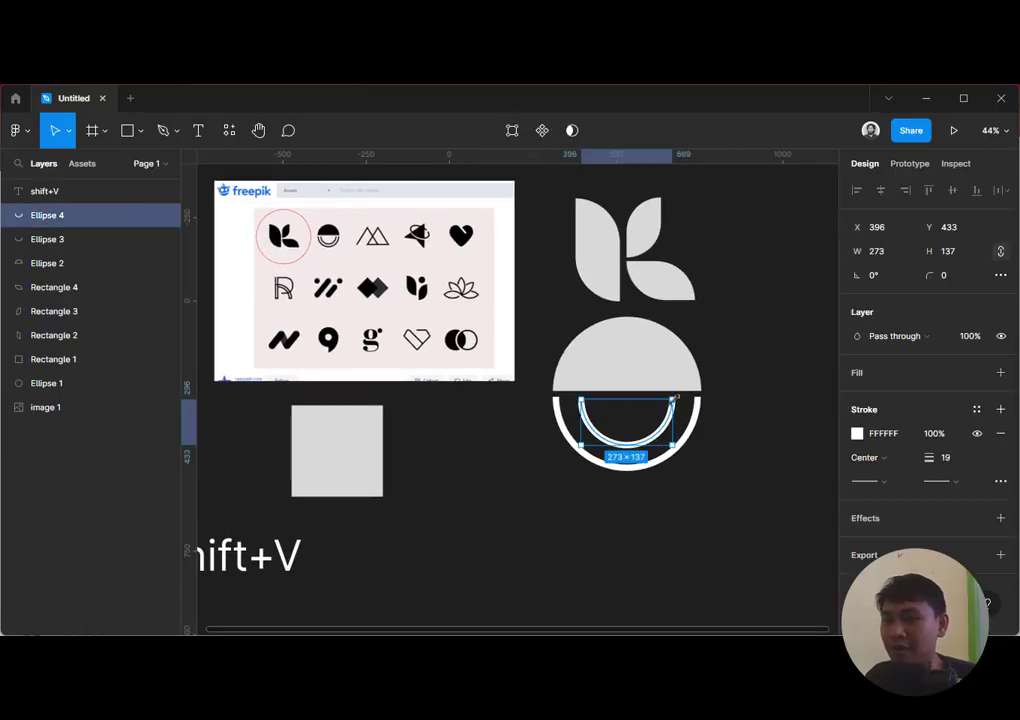
mouse_move(674, 397)
mouse_down()
mouse_move(690, 392)
mouse_move(678, 397)
mouse_up()
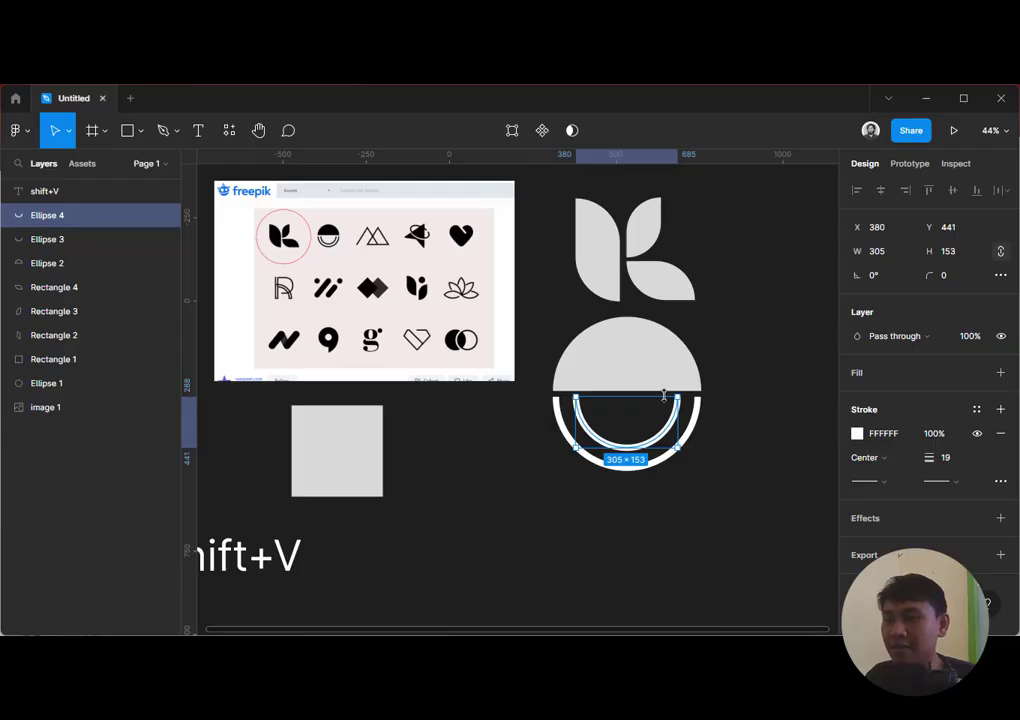
key(Down)
key(Down)
key(Down)
key(Down)
key(Down)
click(722, 360)
scroll(722, 360, down, 2)
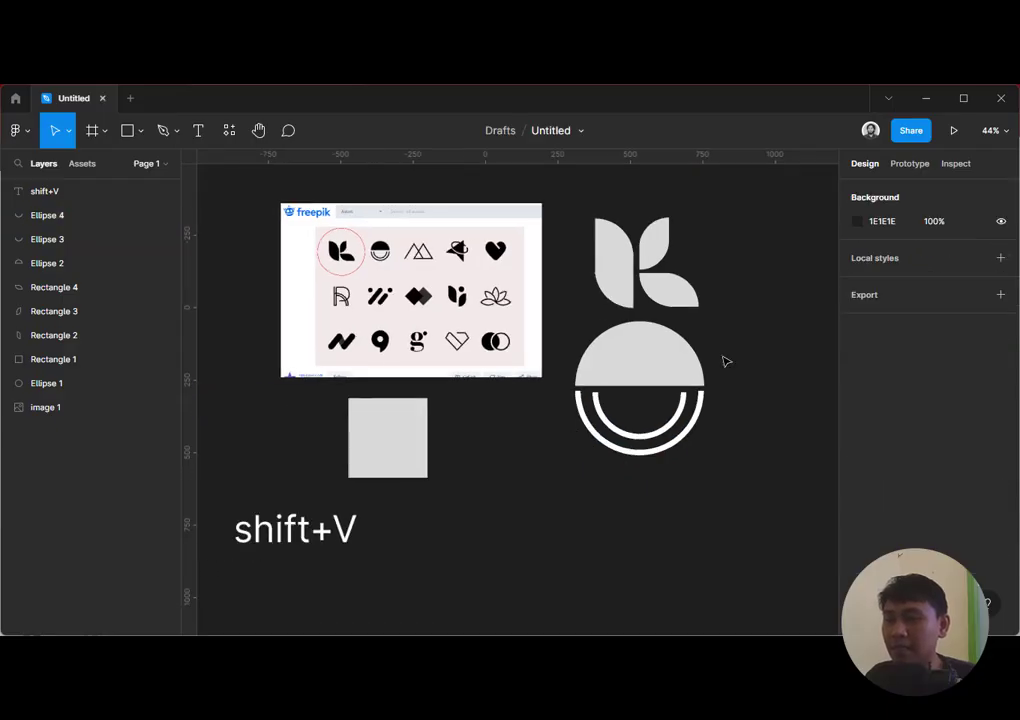
Select the half-disc and both arcs, undo an uneven resize, and activate the Scale tool (K)
drag(651, 478, 510, 352)
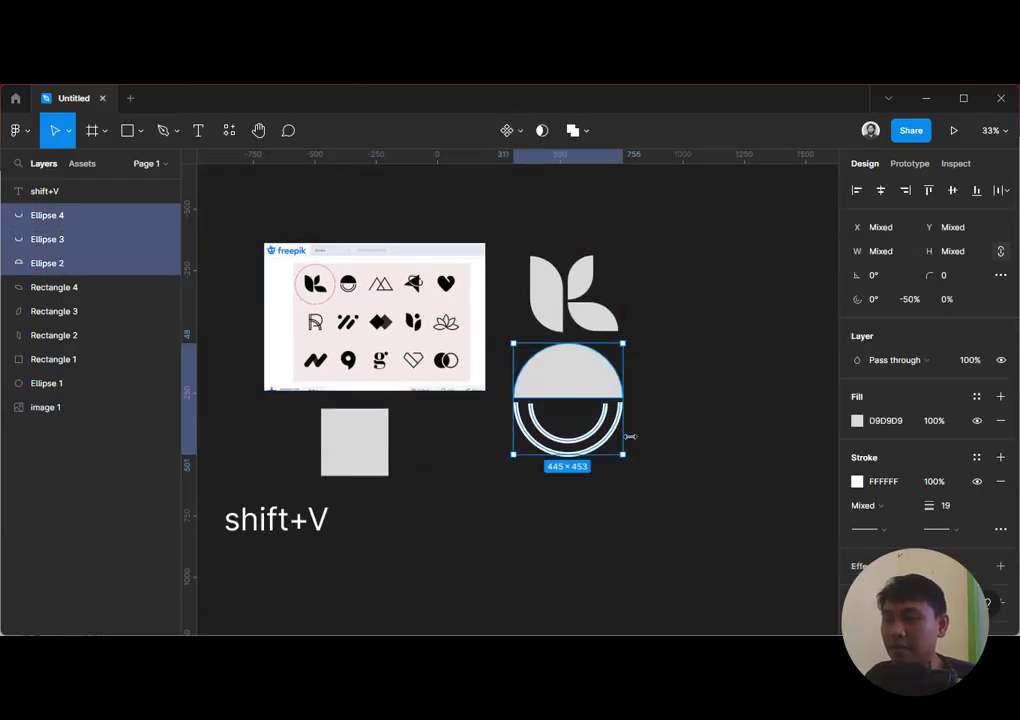
drag(623, 454, 601, 434)
key(ctrl+z)
key(k)
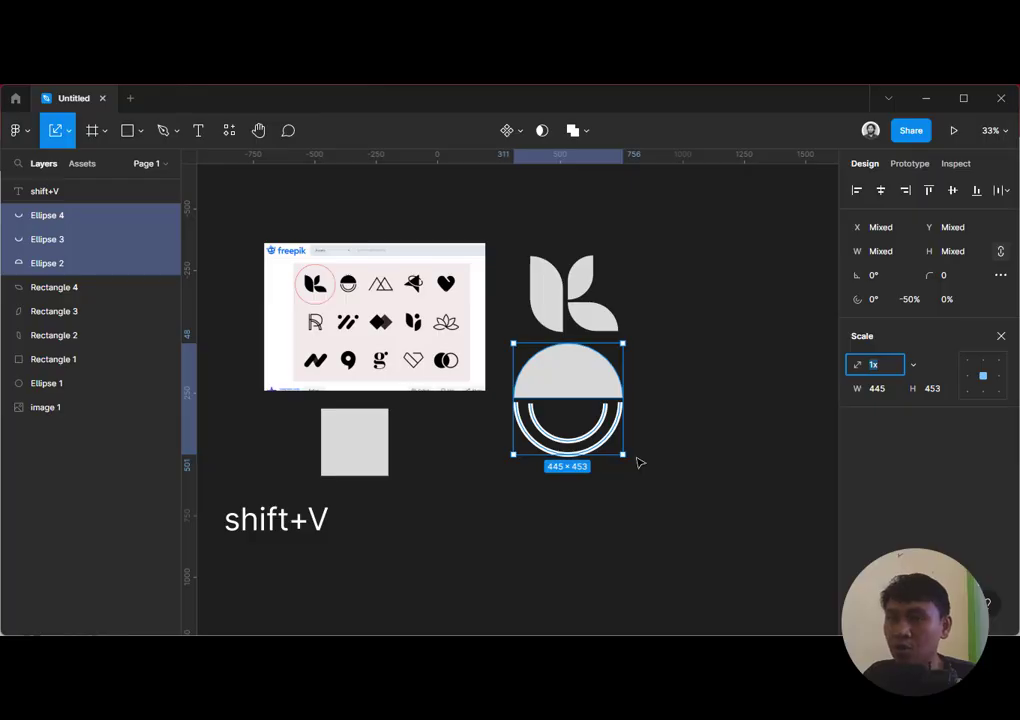
click(67, 131)
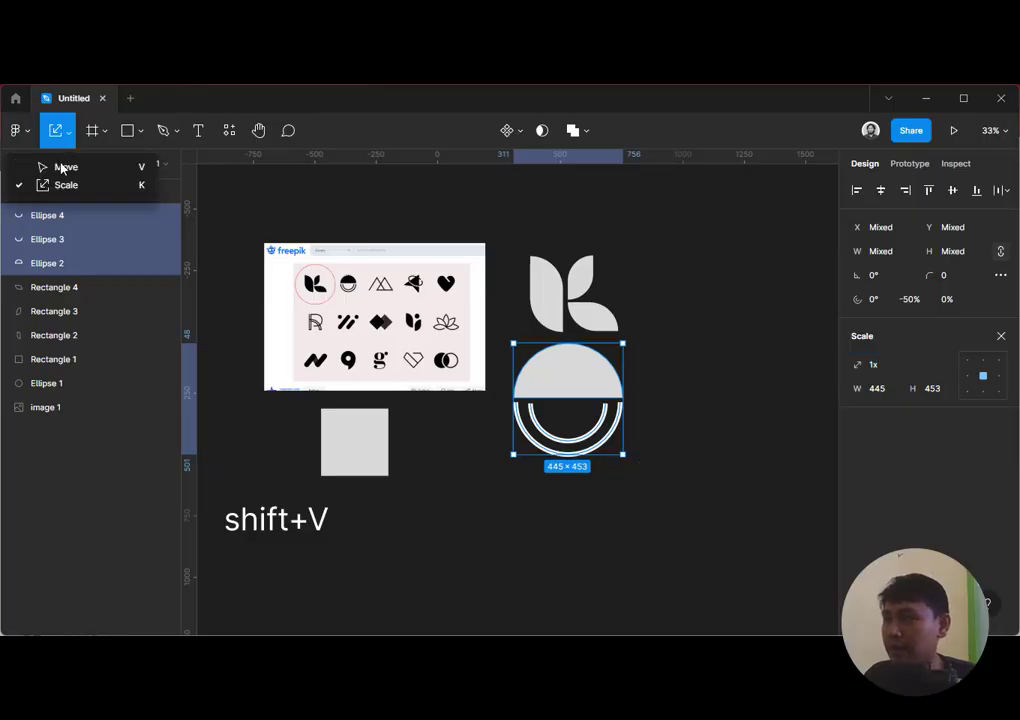
click(71, 187)
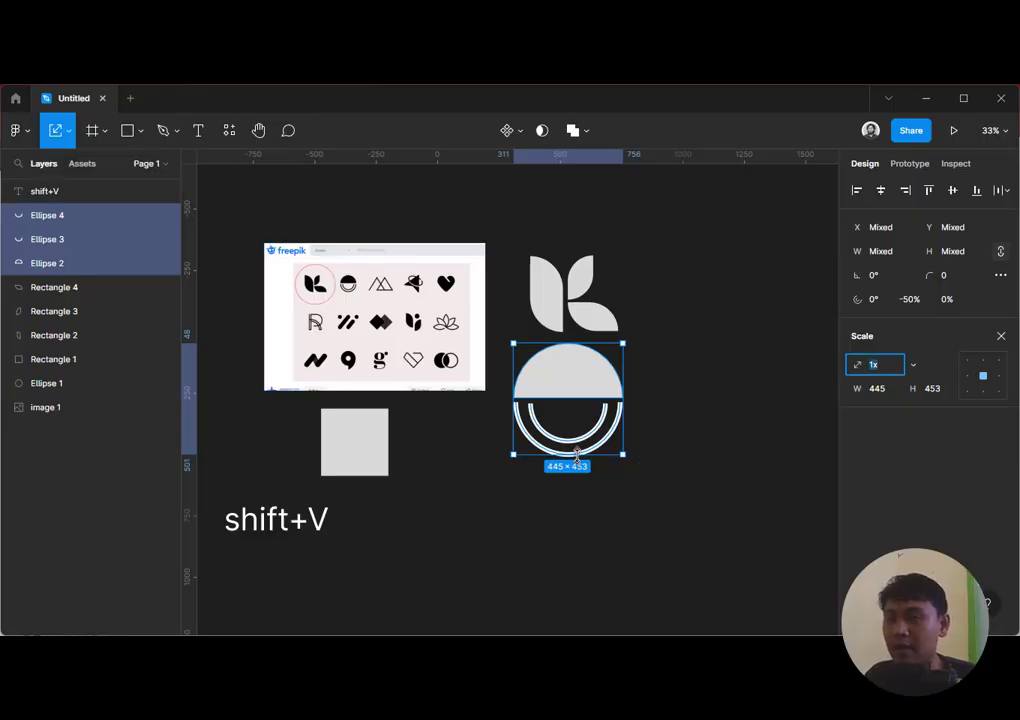
Scale the mark to about 0.68x and line it up right of the K leaf logo
drag(623, 454, 590, 421)
drag(547, 381, 592, 444)
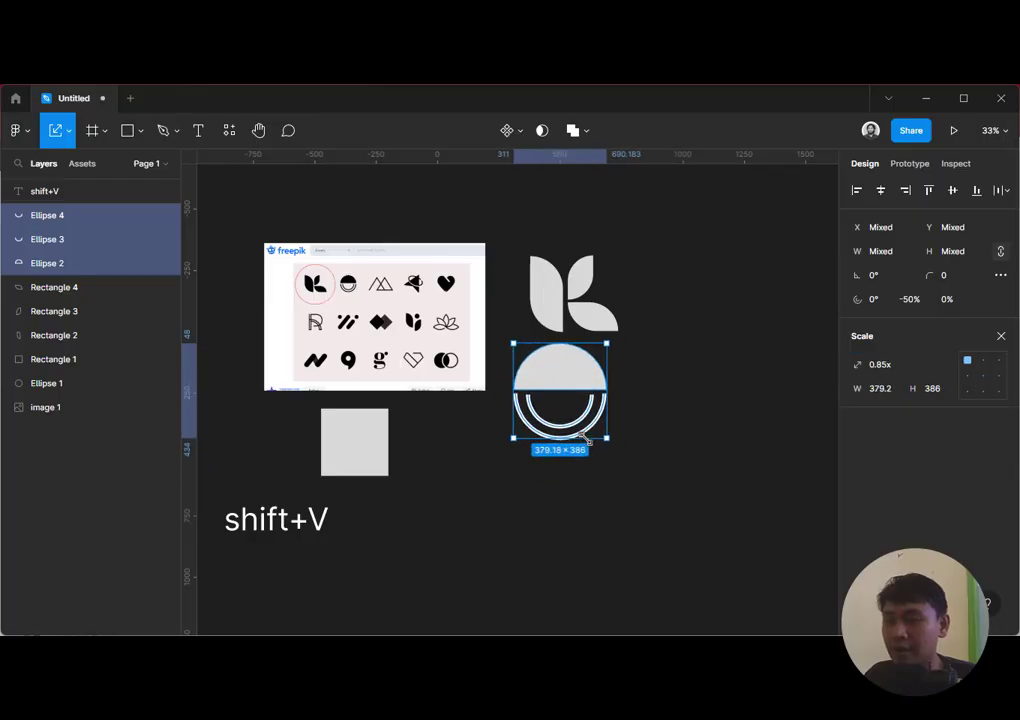
drag(579, 384, 703, 281)
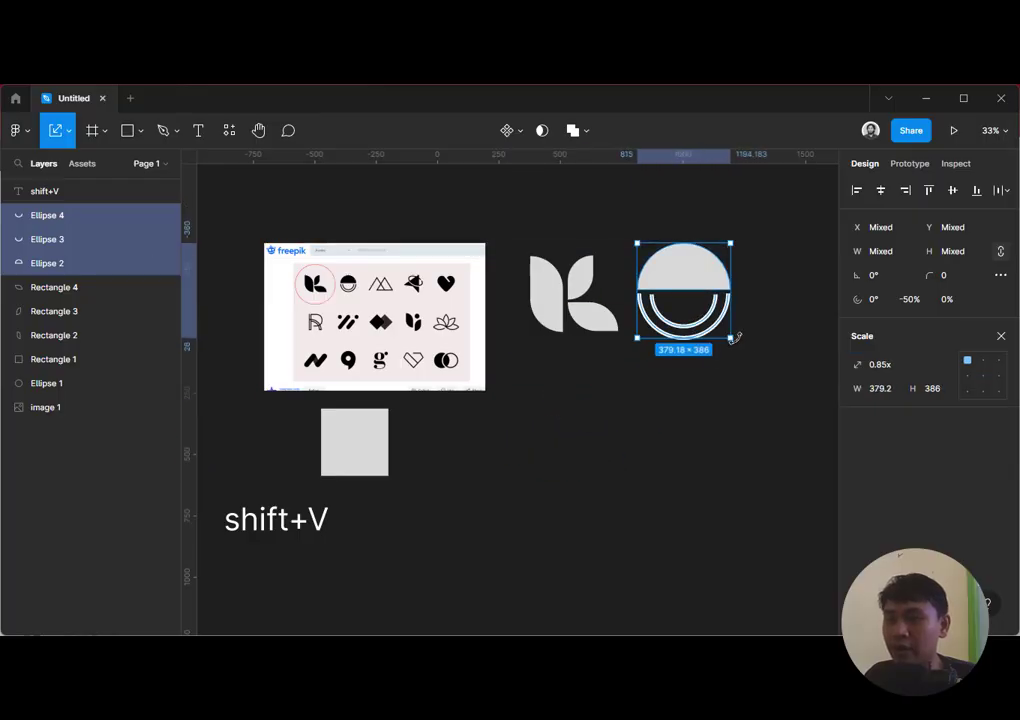
drag(731, 338, 719, 326)
drag(683, 267, 686, 276)
drag(723, 340, 718, 332)
click(728, 379)
scroll(696, 389, left, 1)
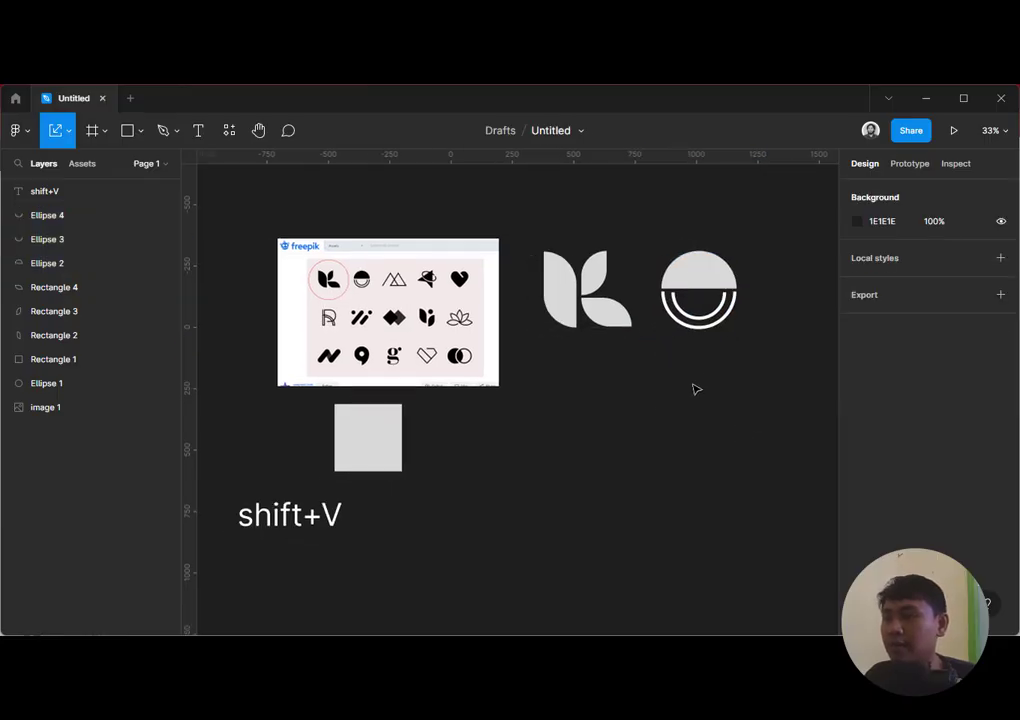
click(487, 331)
Choose the Pen tool and start the mountain outline at its lower-left base below the logos
scroll(400, 285, up, 5)
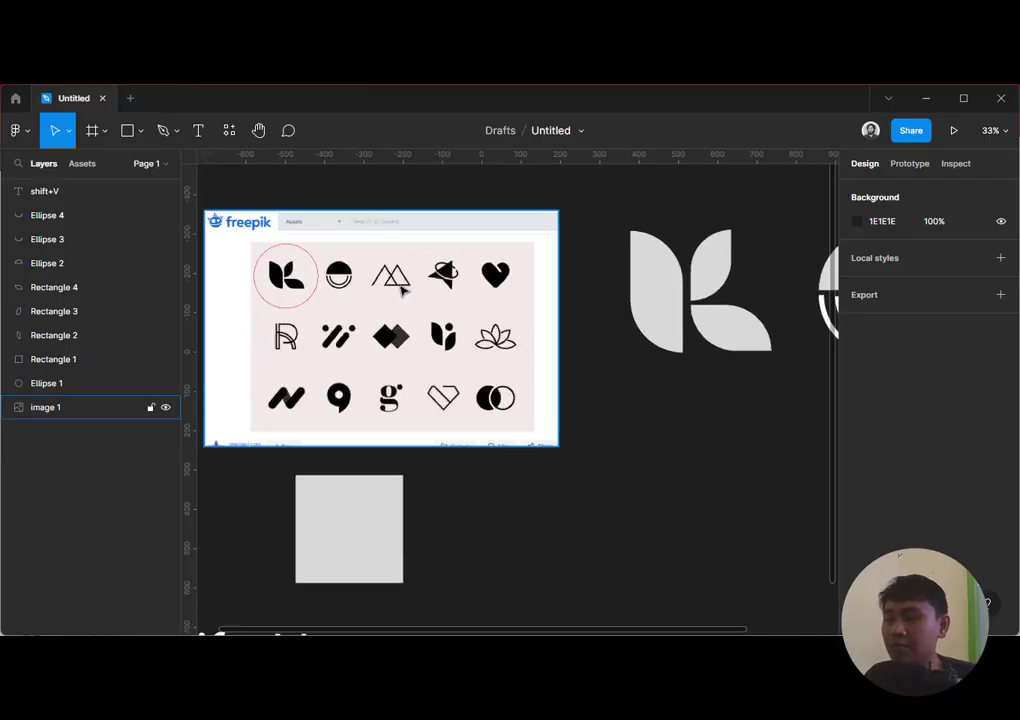
scroll(546, 357, down, 5)
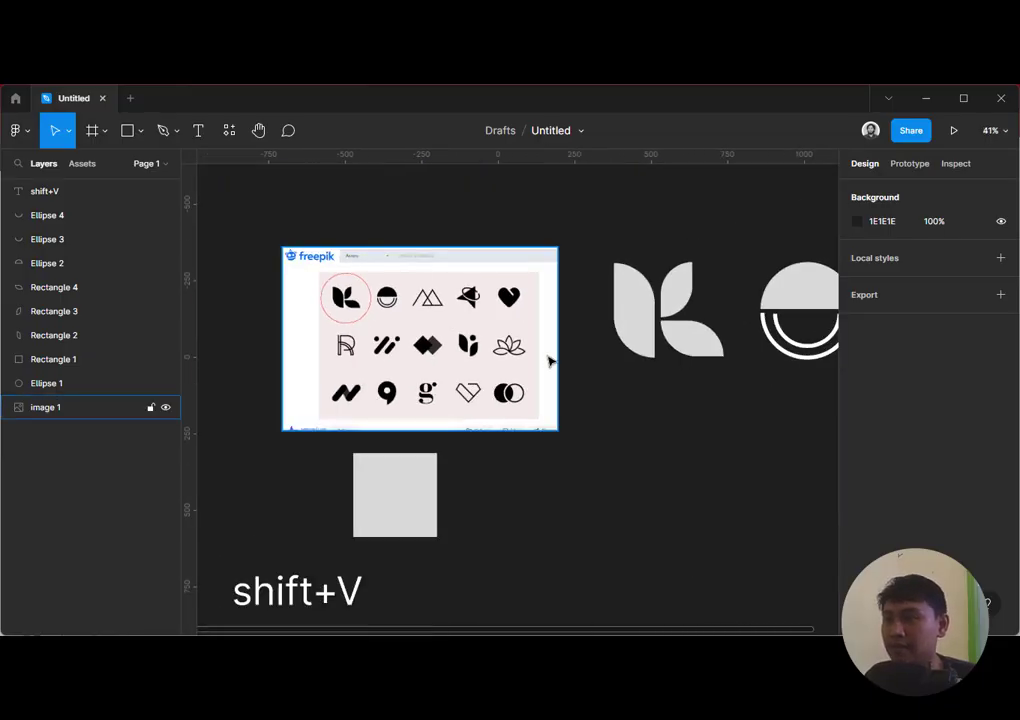
scroll(467, 348, right, 2)
key(p)
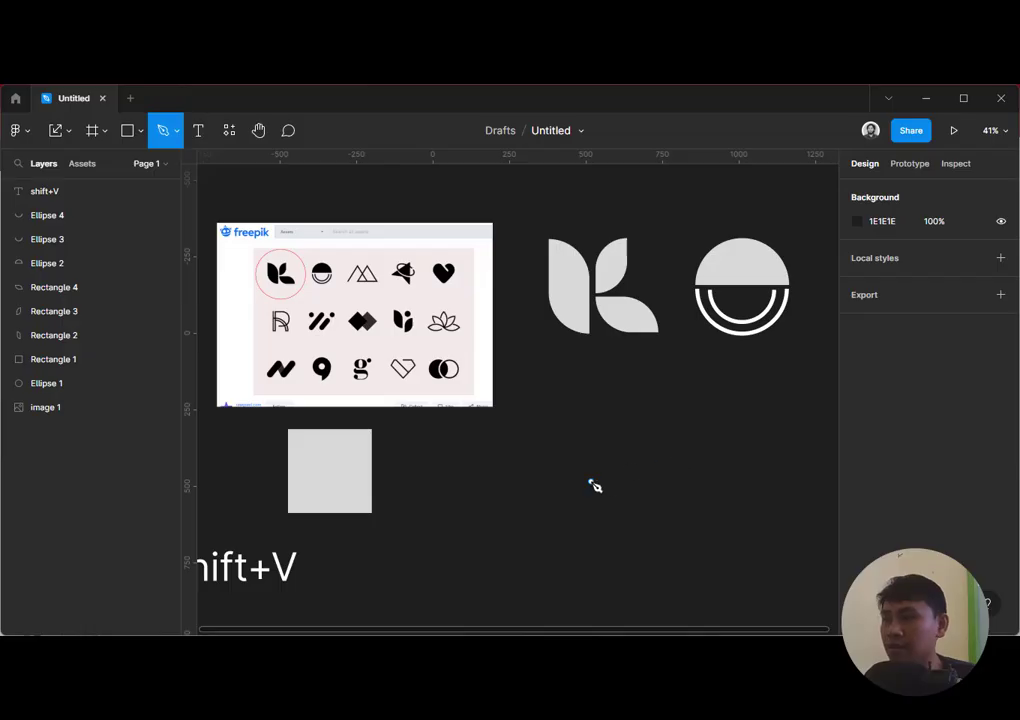
click(591, 482)
key(ctrl+z)
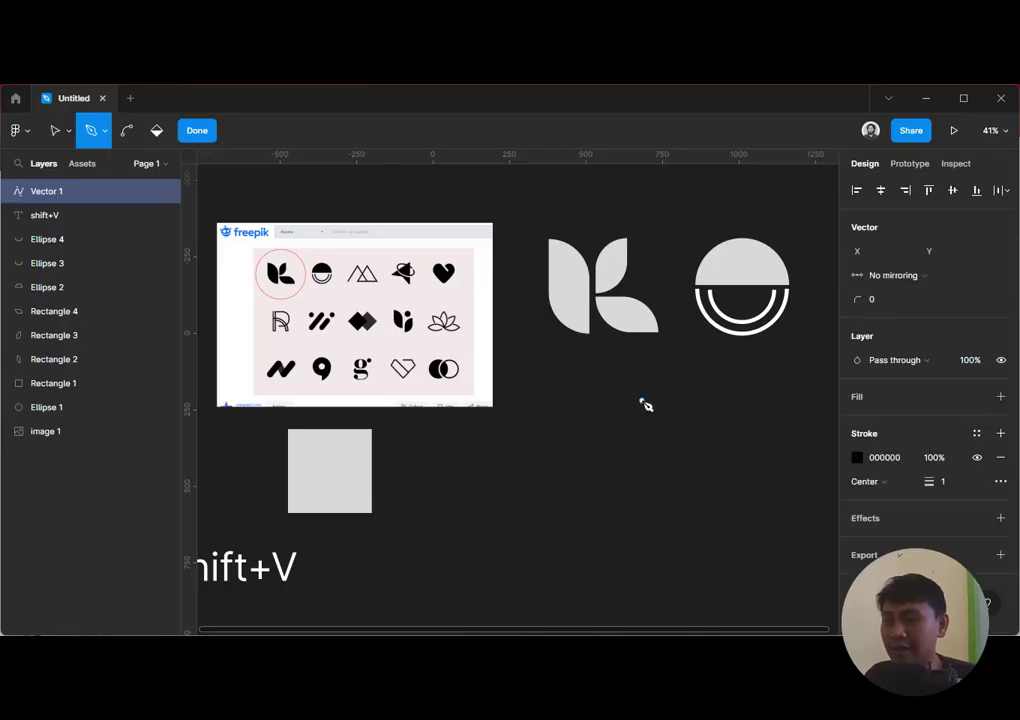
click(100, 132)
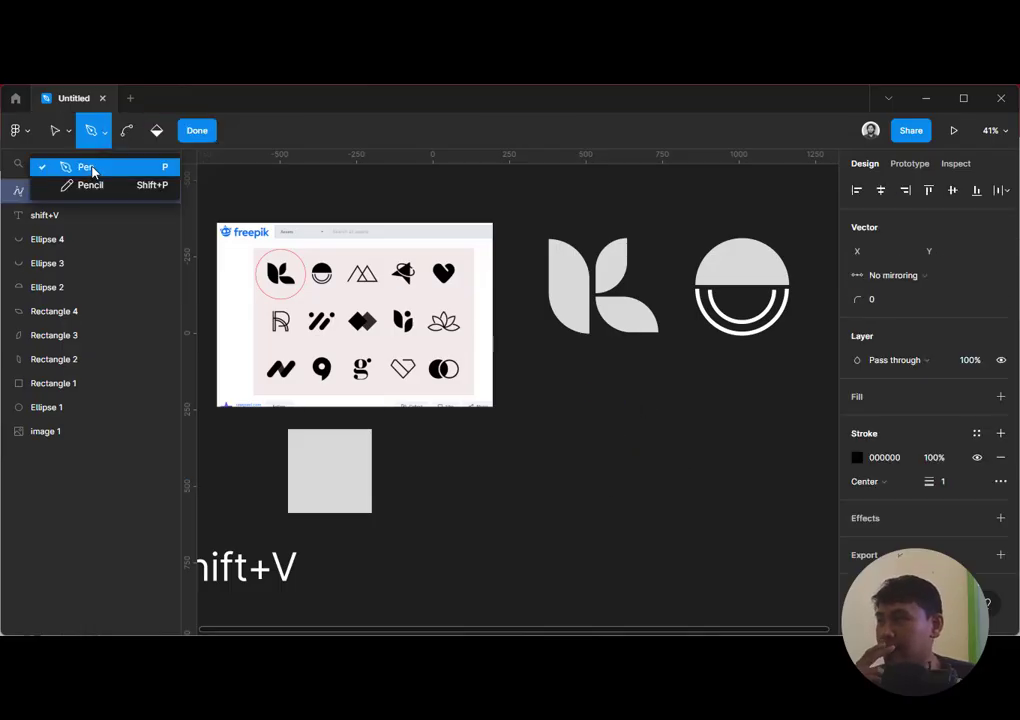
click(92, 170)
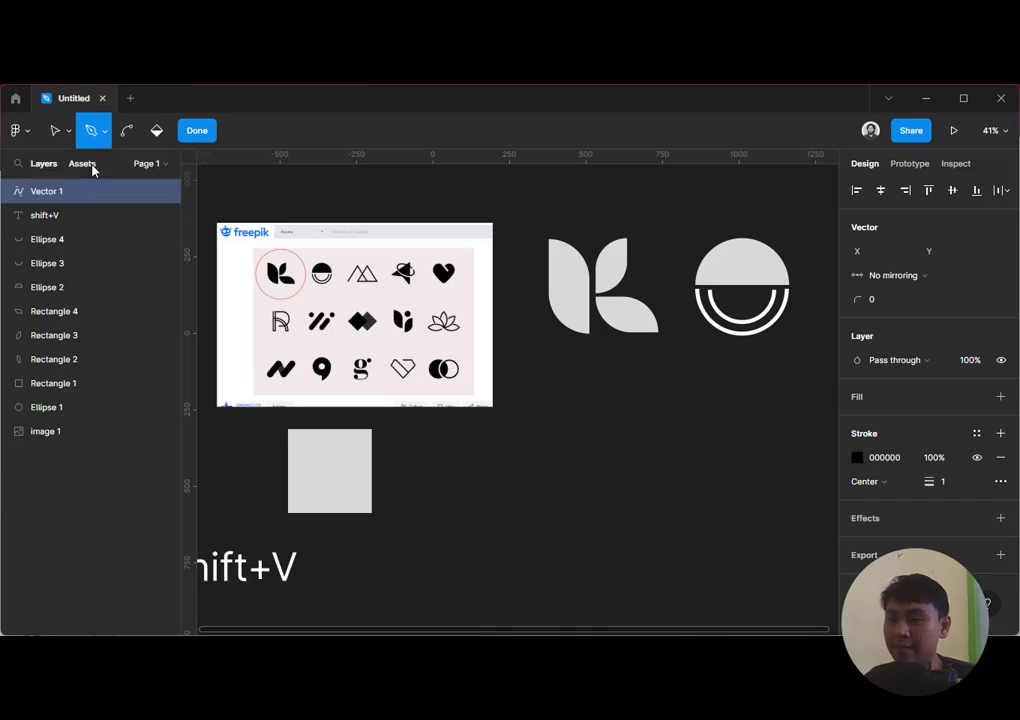
click(590, 470)
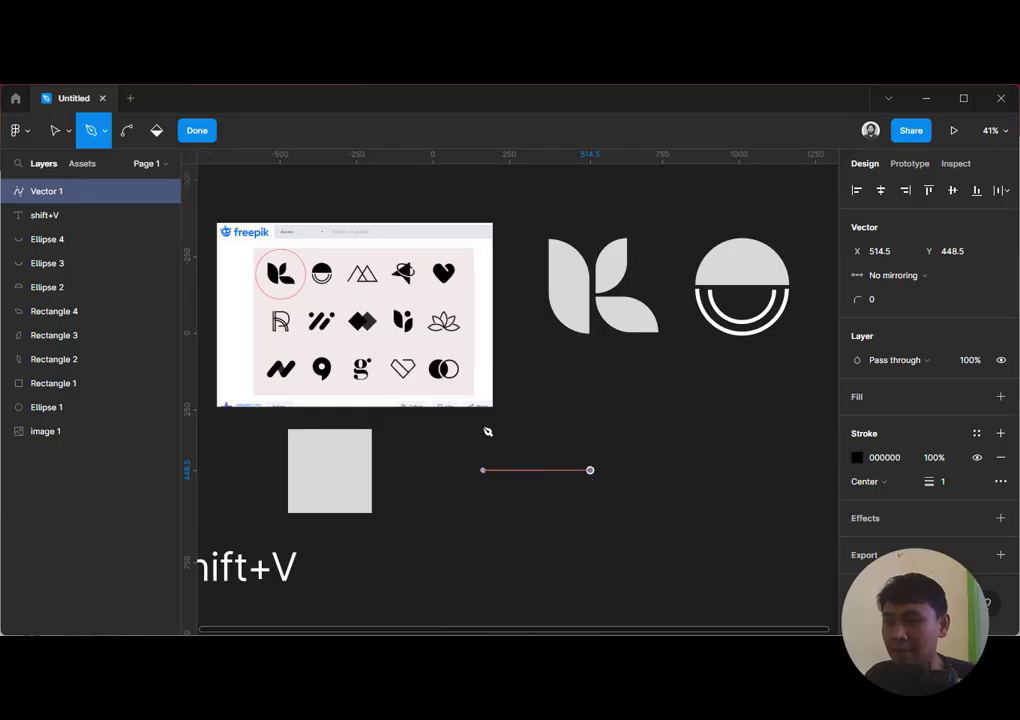
Place both peaks and their base anchors, fixing a misplaced point, to finish the two-peak path
click(653, 407)
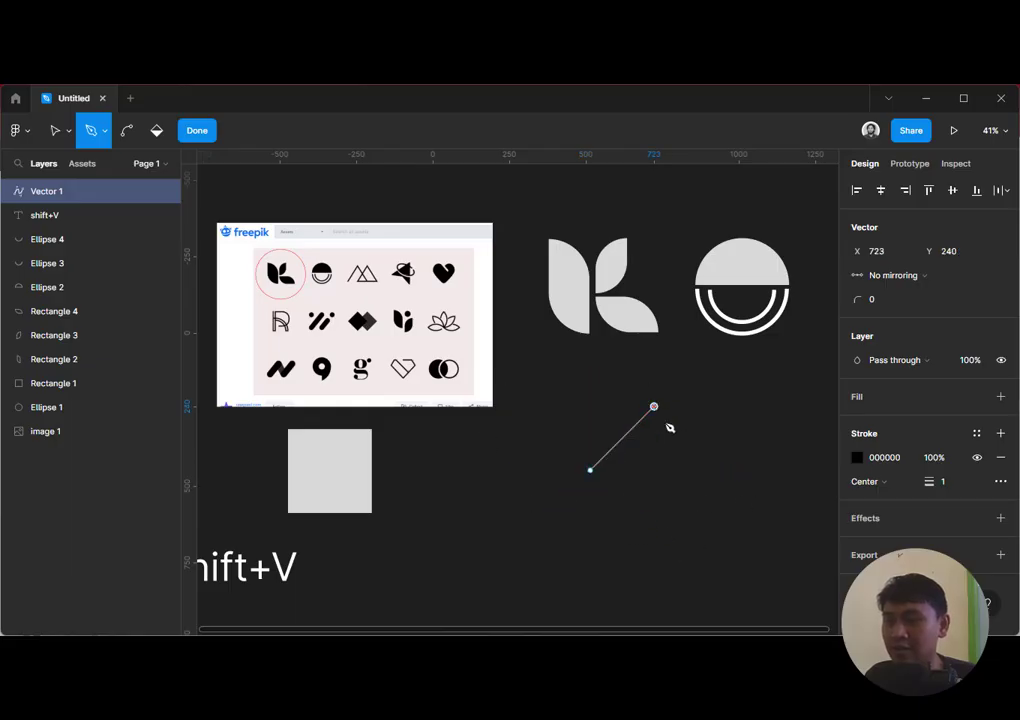
click(717, 470)
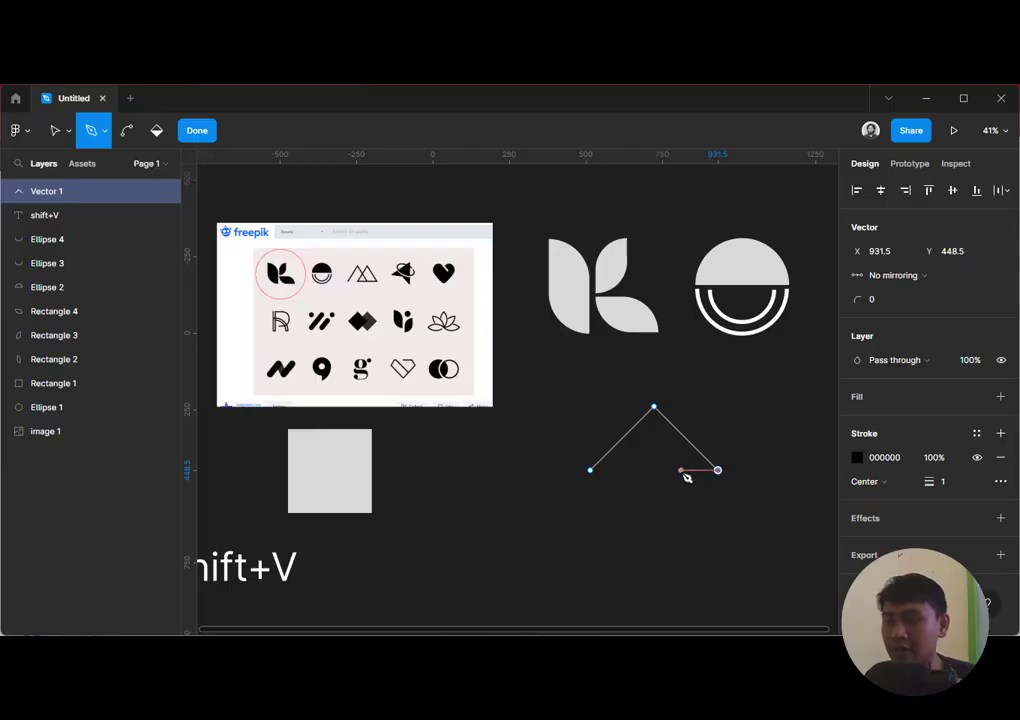
click(680, 470)
click(744, 407)
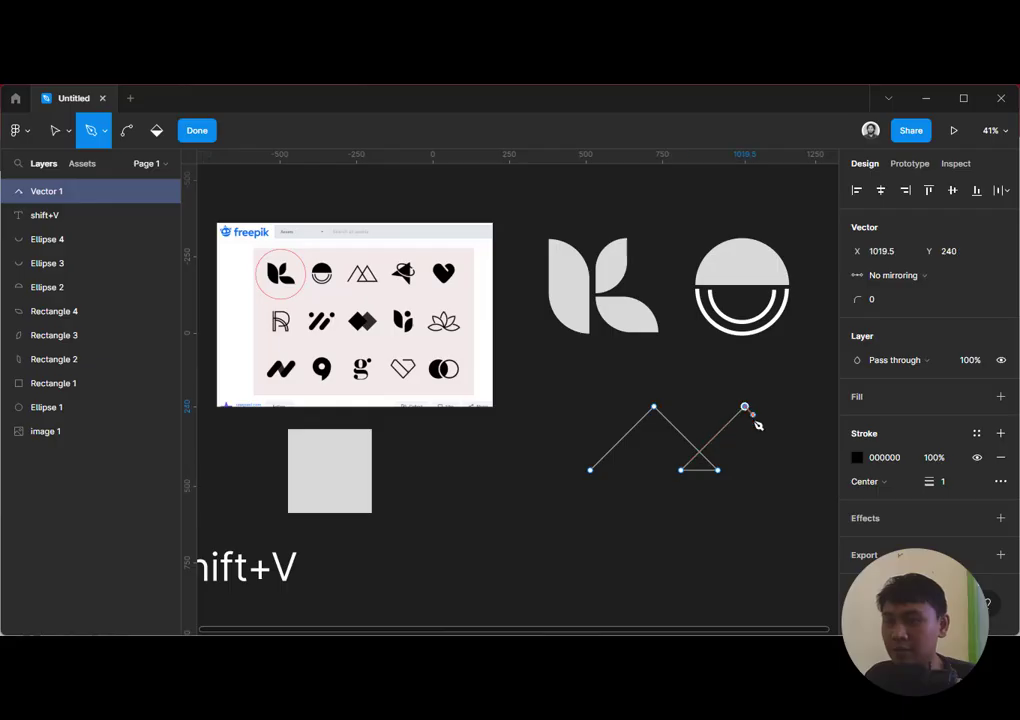
click(806, 471)
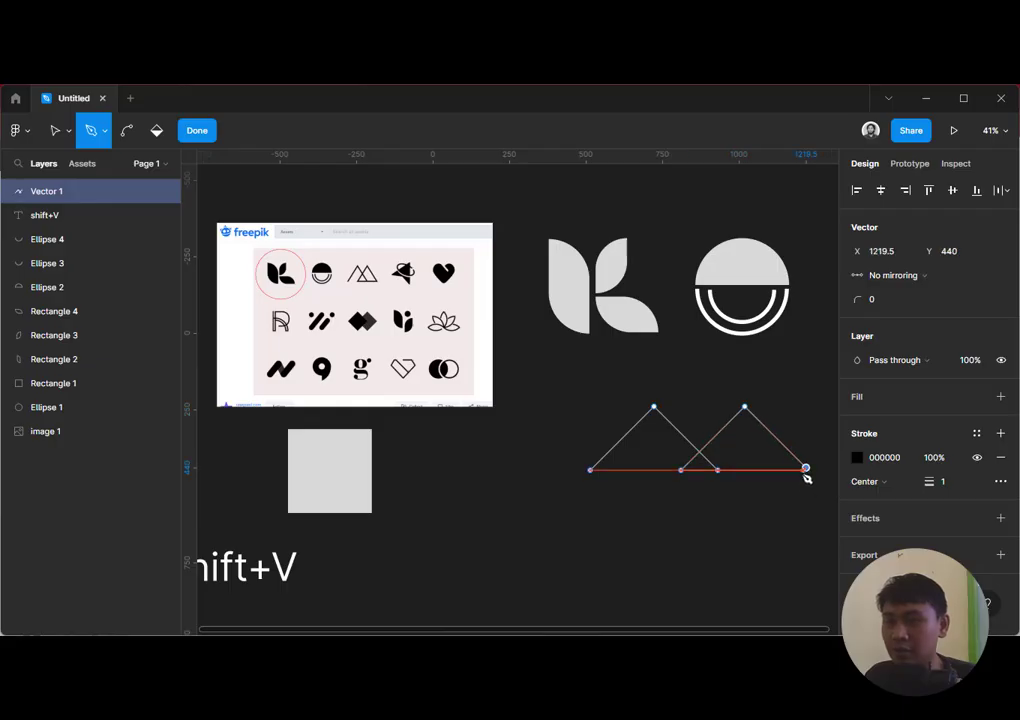
key(ctrl+z)
click(809, 471)
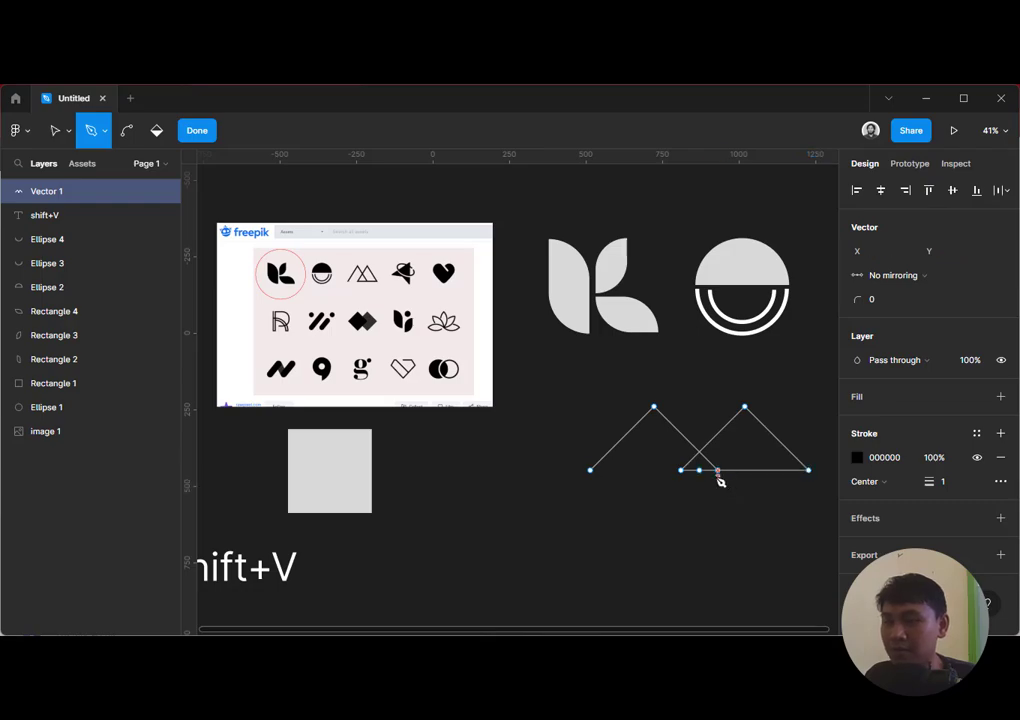
key(Escape)
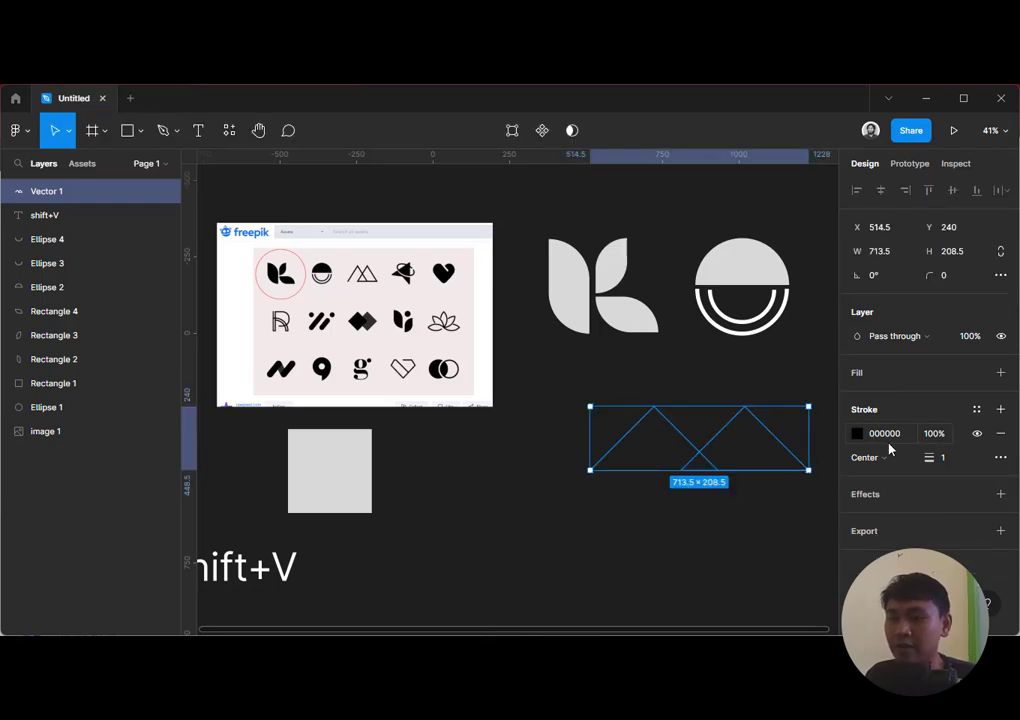
Give the path a stroke weight of 4, narrow it, and move it beside the half-circle mark
click(945, 458)
text(4)
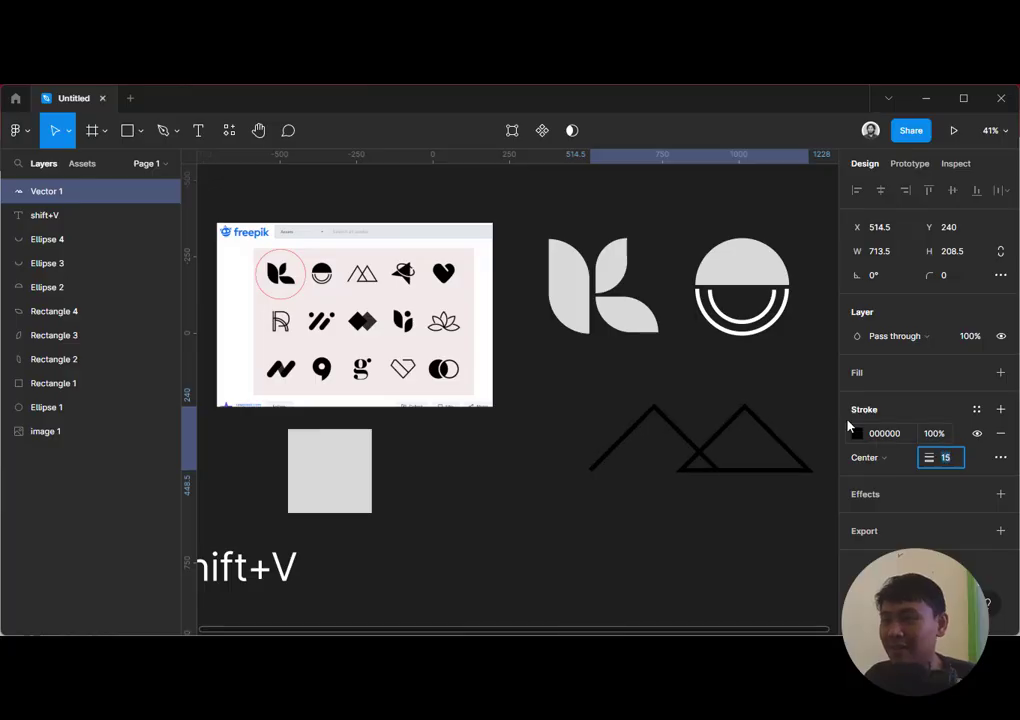
drag(811, 440, 705, 441)
click(751, 437)
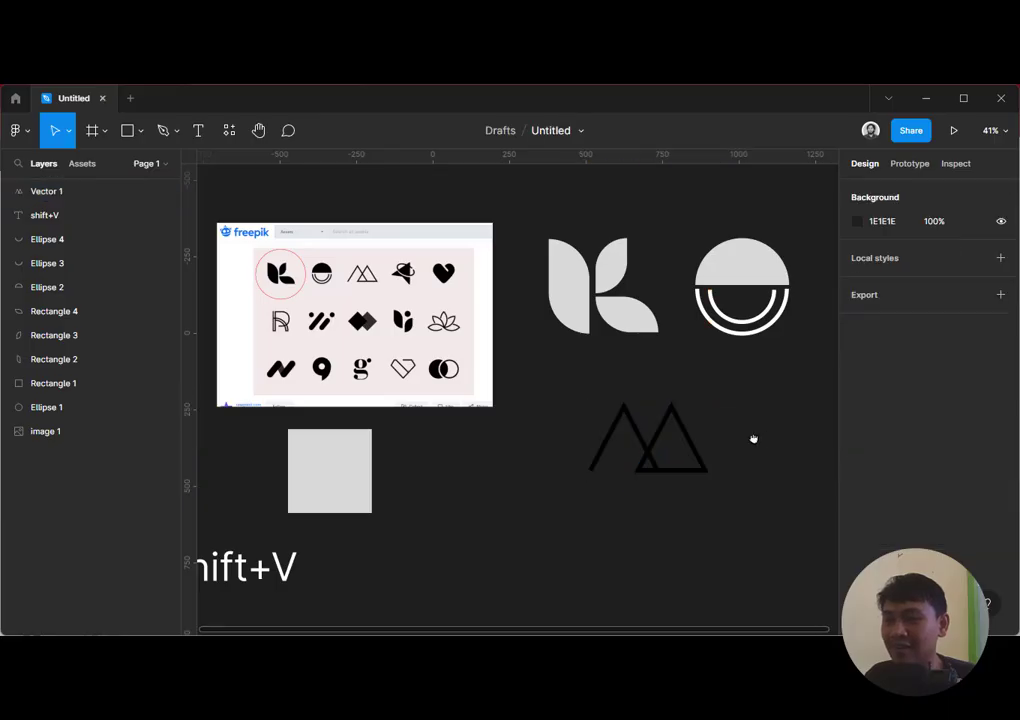
scroll(640, 445, right, 3)
click(611, 445)
mouse_move(611, 445)
mouse_down()
mouse_move(822, 285)
mouse_move(836, 298)
mouse_move(731, 298)
mouse_move(685, 313)
mouse_move(752, 243)
mouse_move(734, 256)
mouse_up()
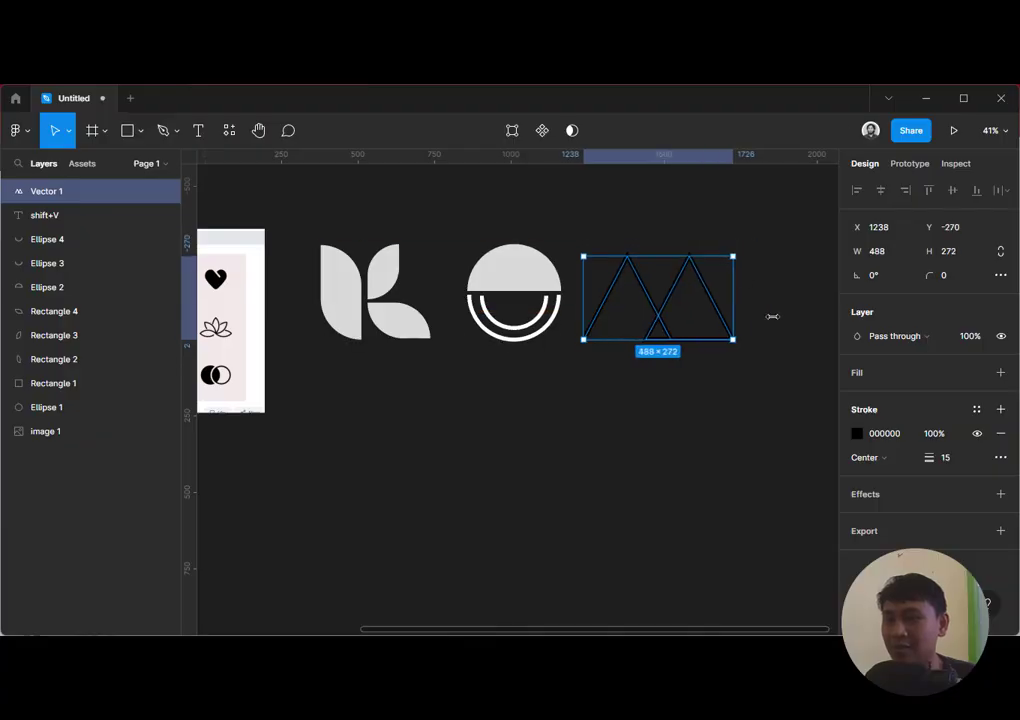
Set the mountain's stroke weight to 23 and its colour to white FFFFFF
click(948, 458)
text(23)
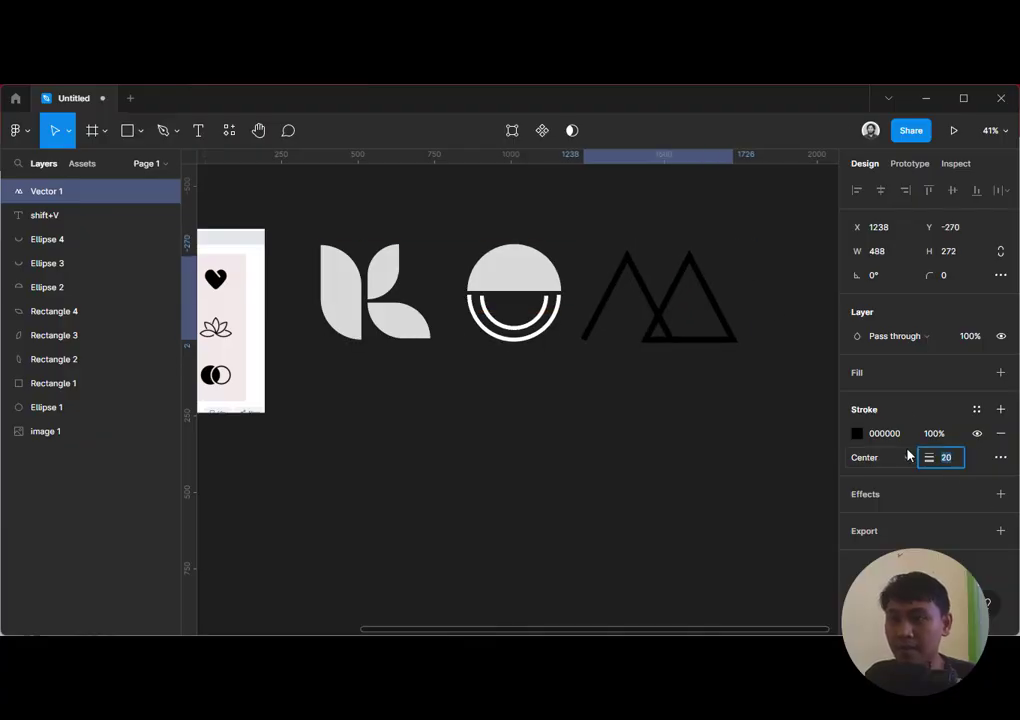
click(857, 433)
drag(812, 423, 520, 179)
click(548, 422)
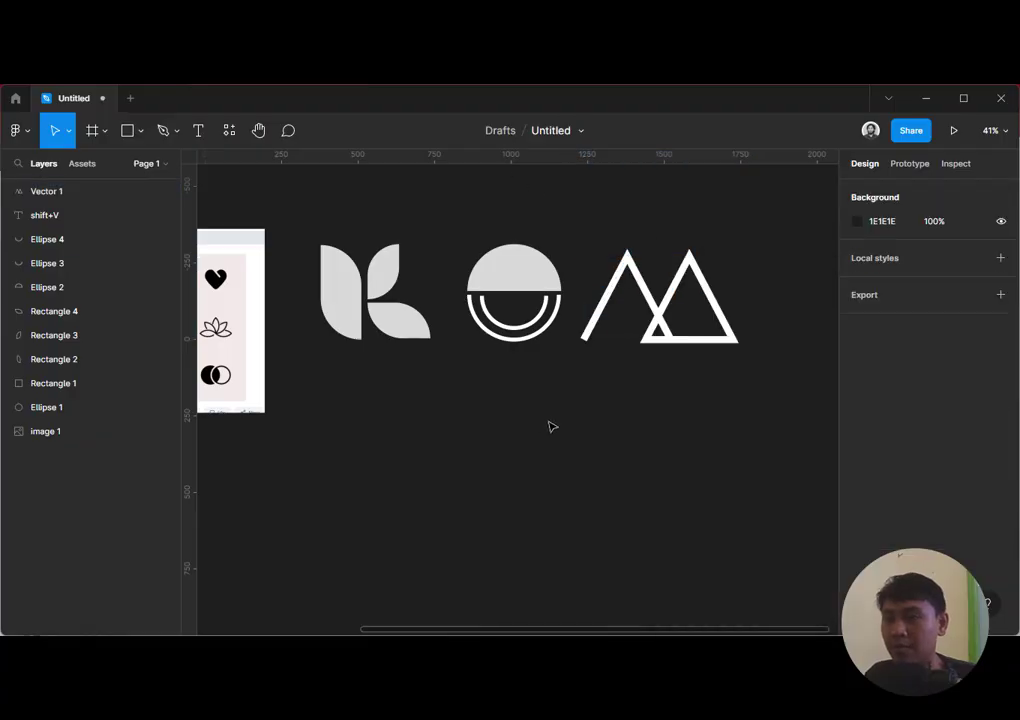
drag(476, 423, 526, 426)
click(720, 343)
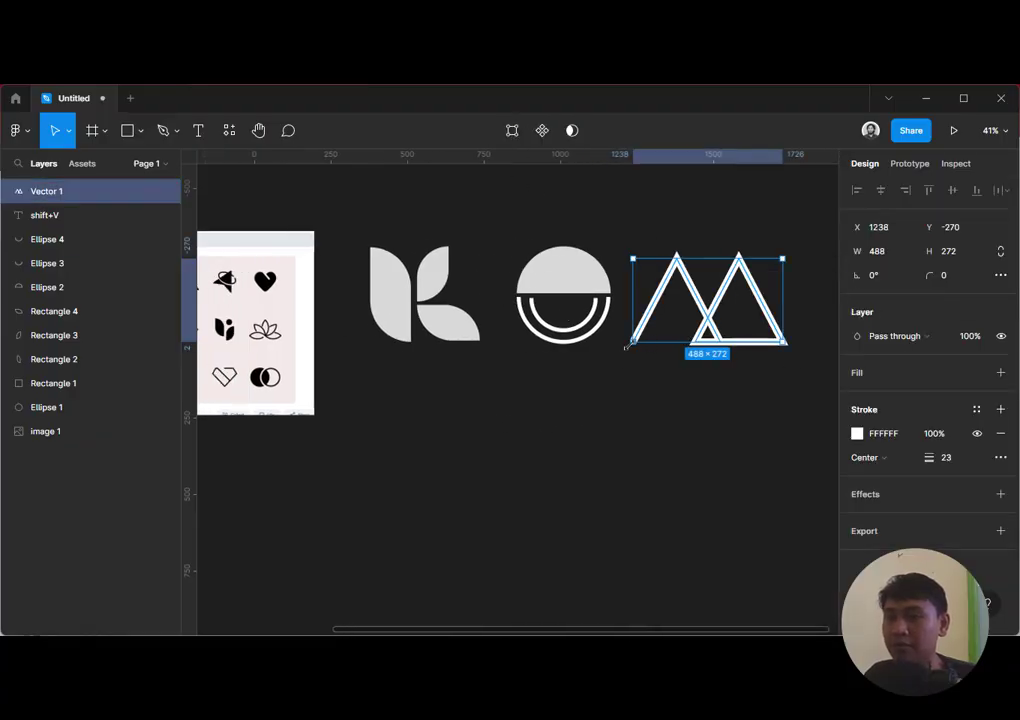
scroll(627, 346, up, 10)
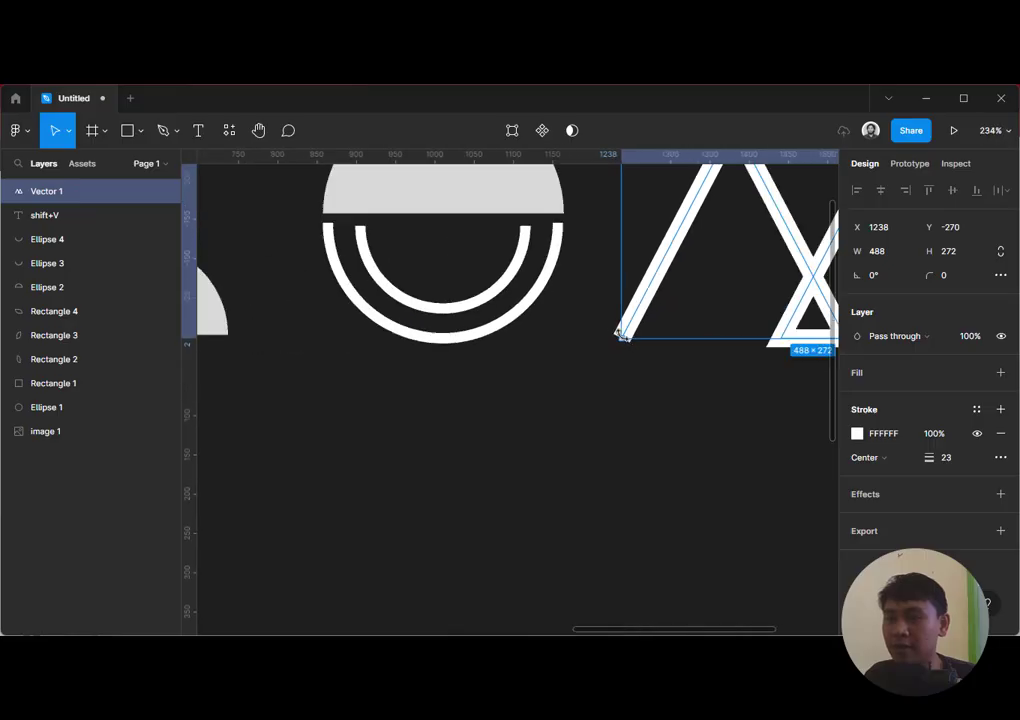
scroll(622, 335, down, 8)
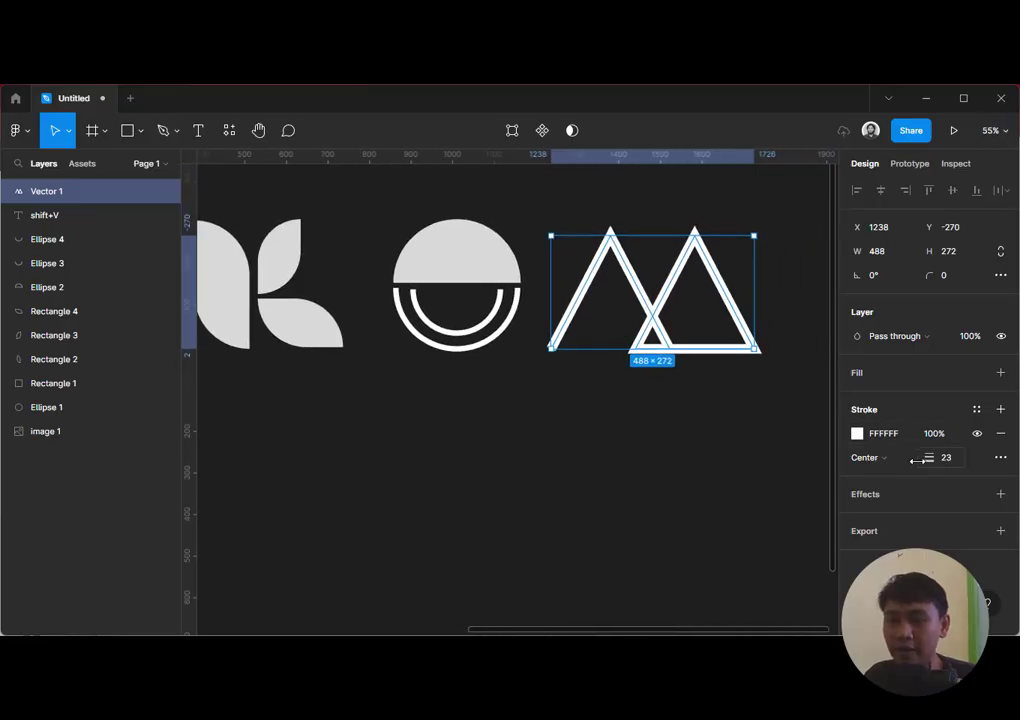
click(901, 461)
In the advanced stroke settings, try a dashed style and keep the mountain's stroke Solid
click(901, 461)
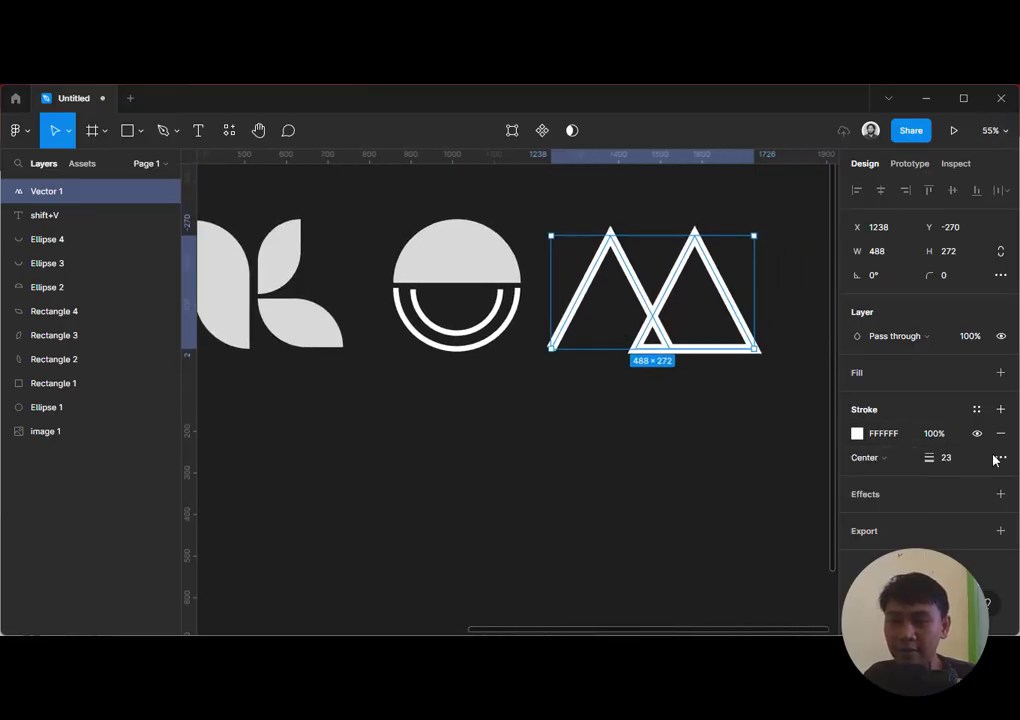
click(1000, 457)
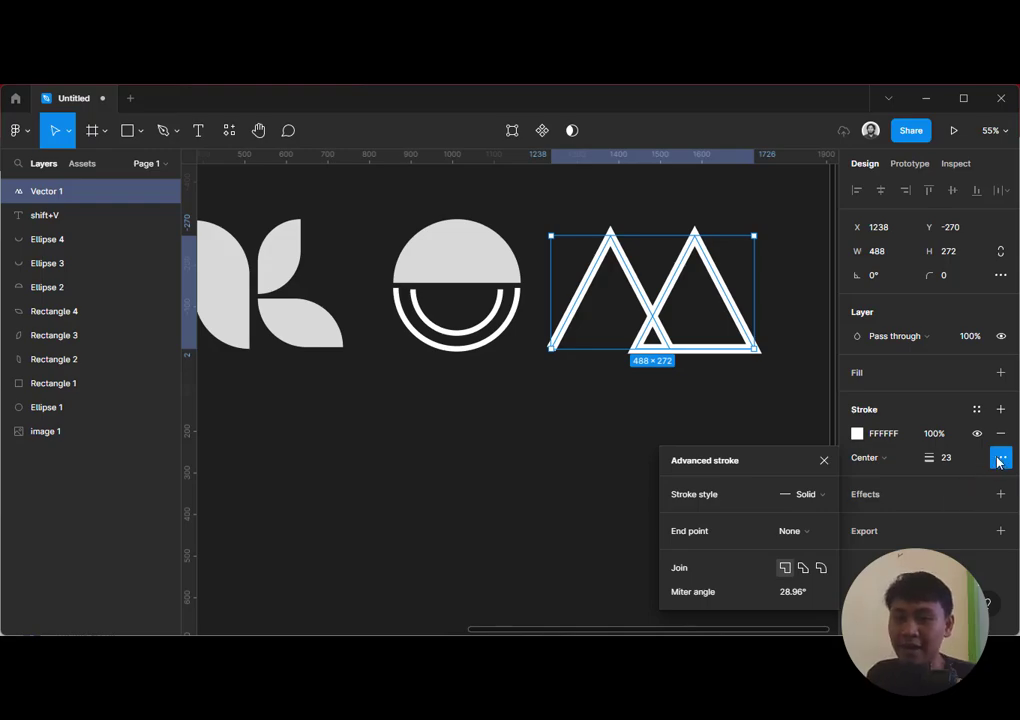
click(826, 495)
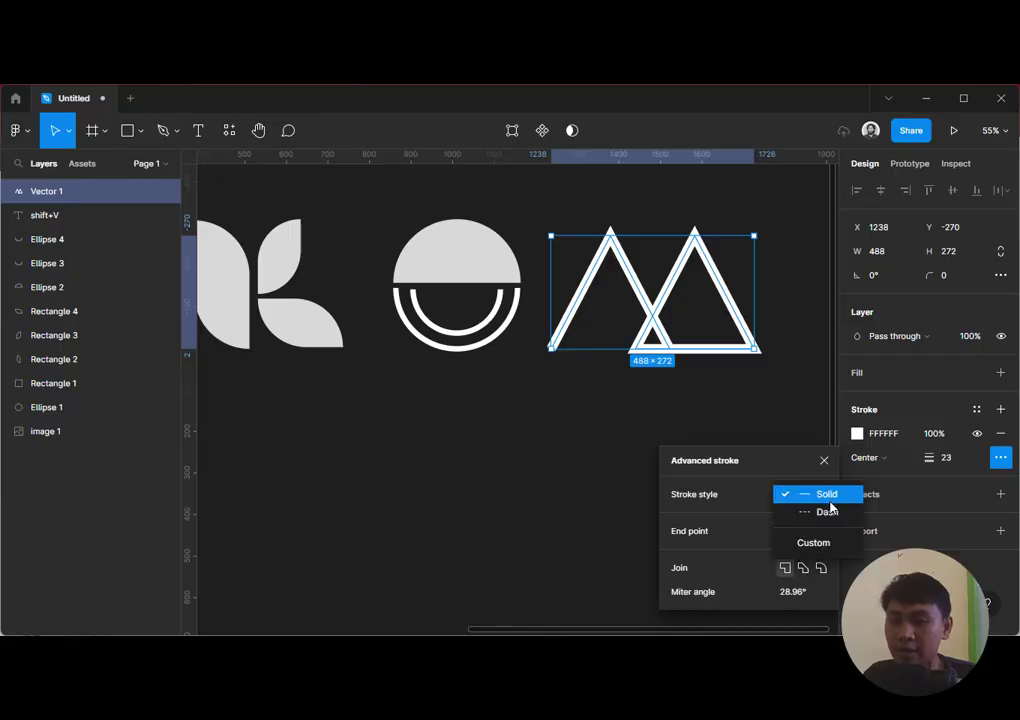
click(817, 494)
click(791, 495)
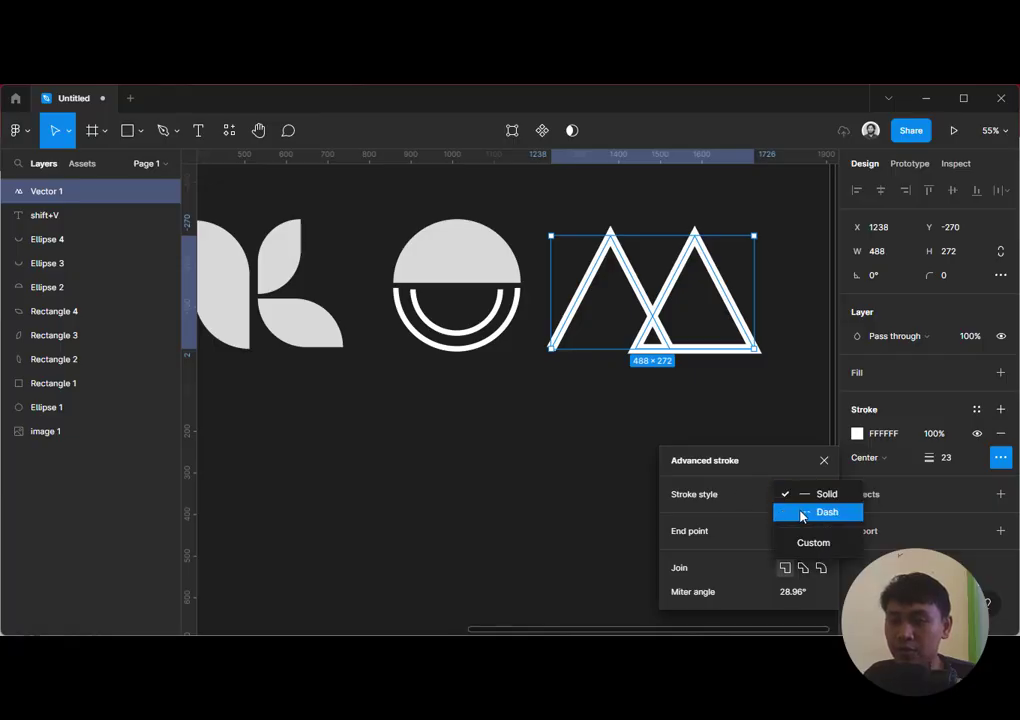
click(822, 512)
click(808, 492)
click(818, 474)
Set the path's end point to Square after trying a Line arrow
click(792, 472)
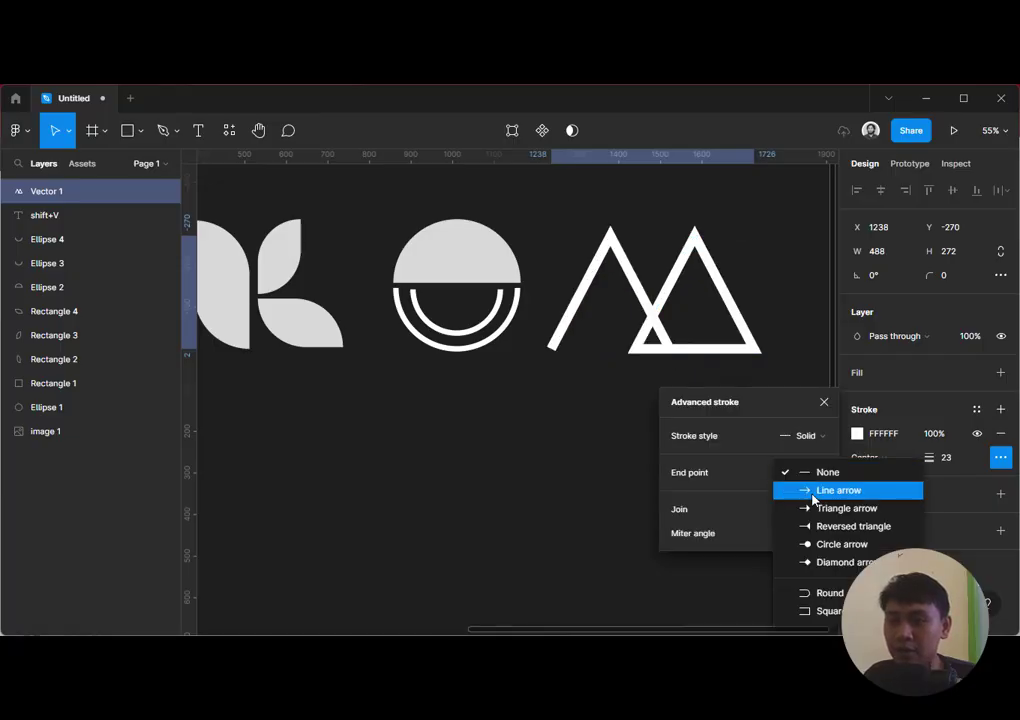
click(769, 487)
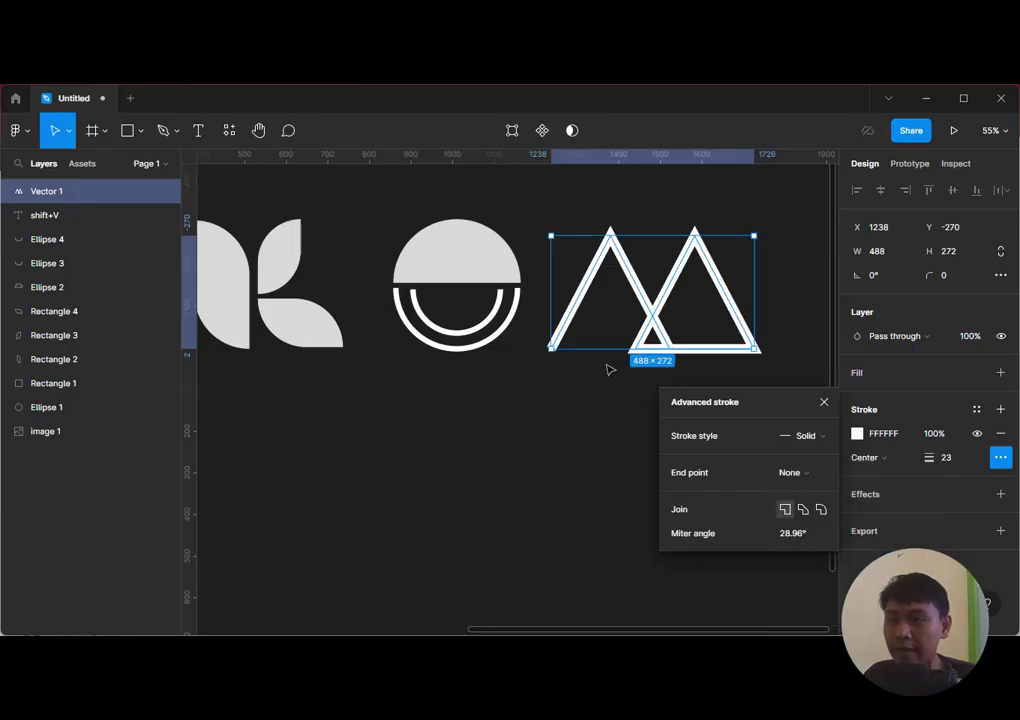
click(790, 476)
click(799, 490)
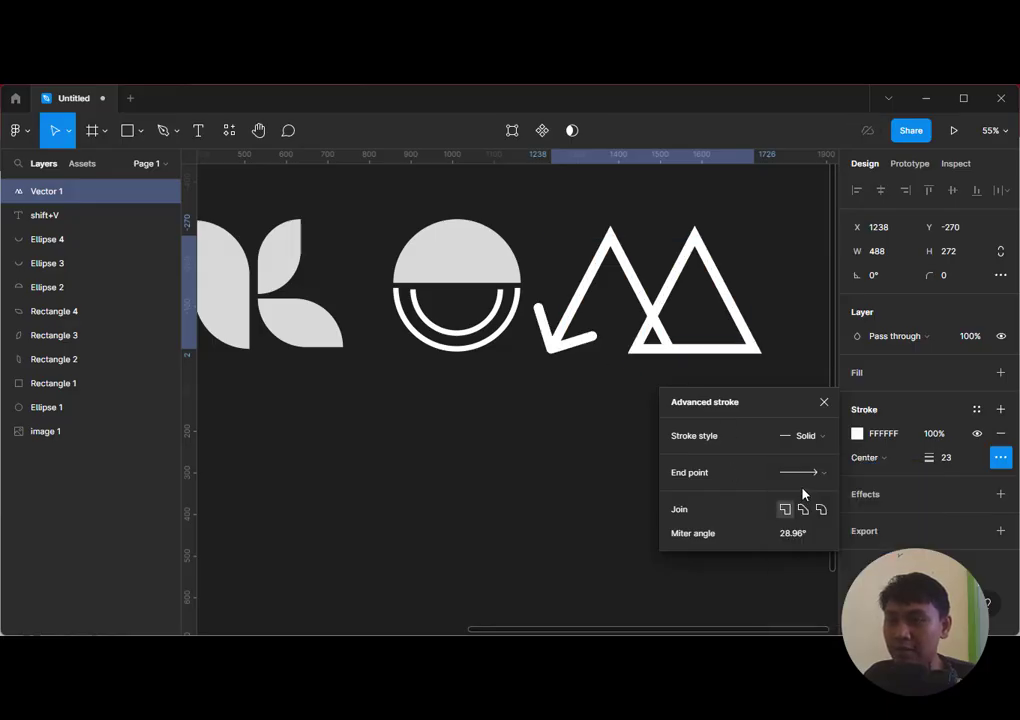
click(820, 474)
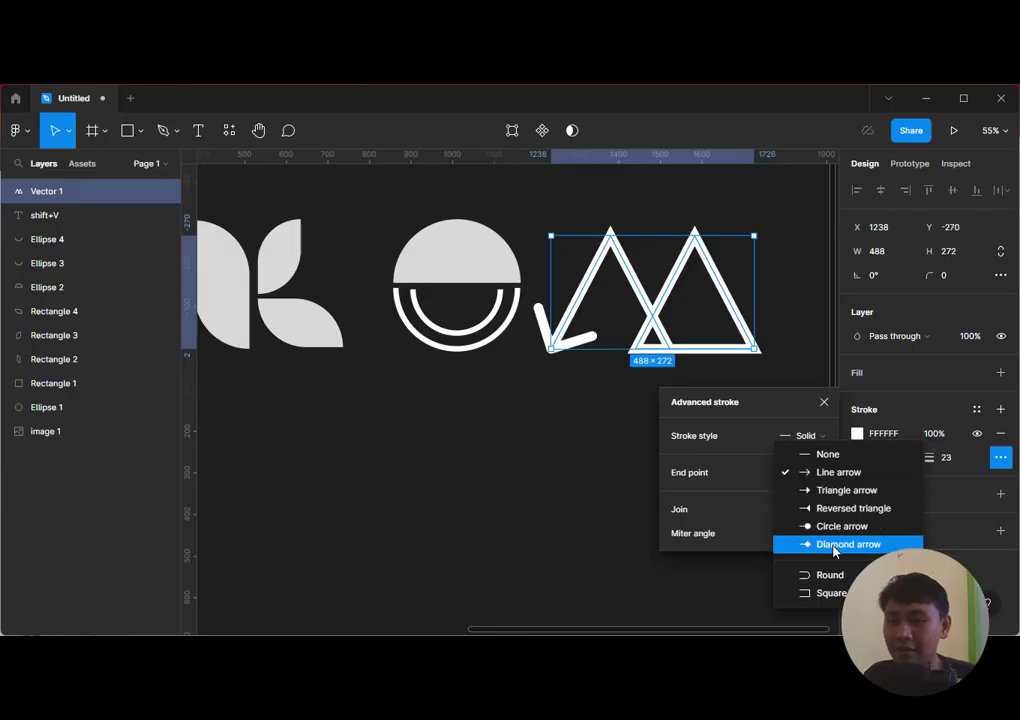
click(843, 592)
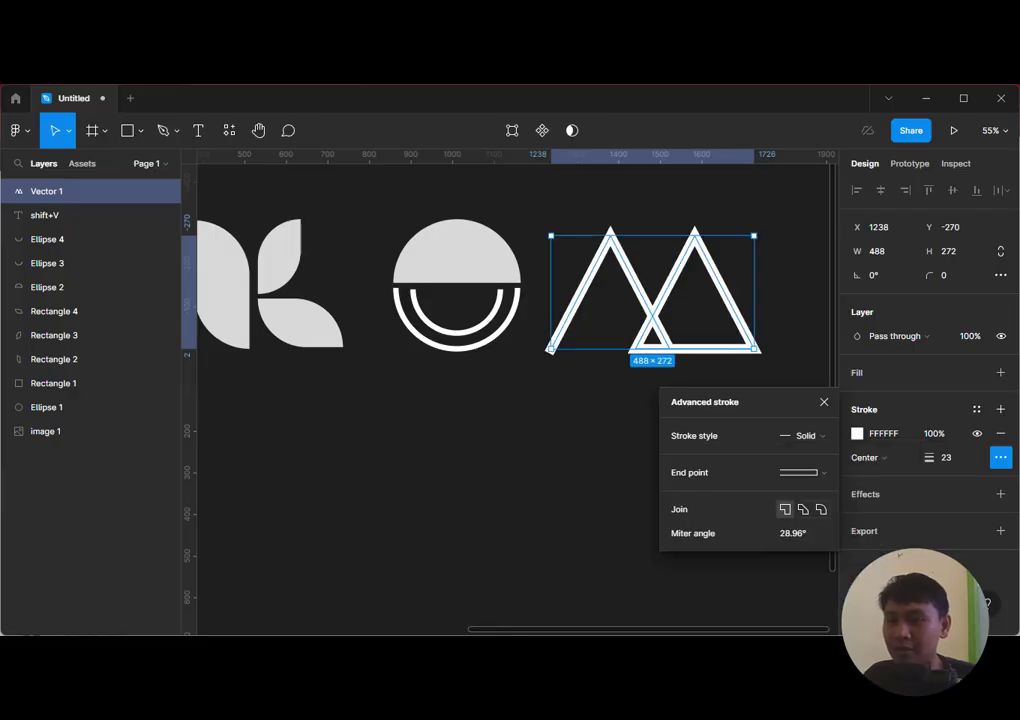
Set the mountain's corner joins to Bevel after comparing Round and Miter
click(820, 510)
click(801, 511)
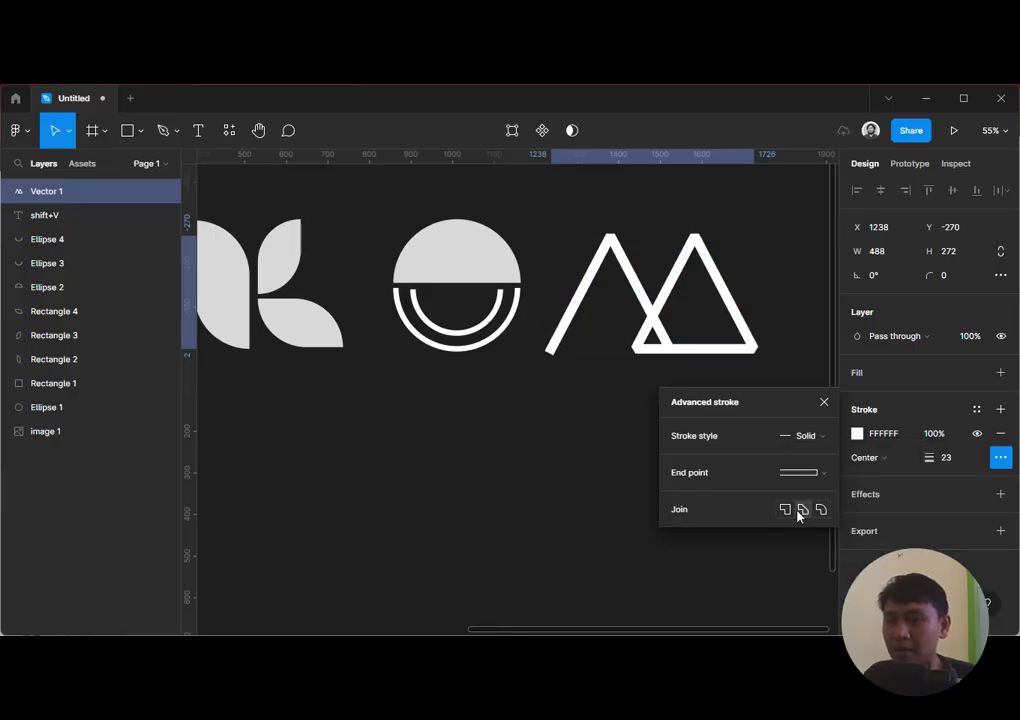
click(785, 510)
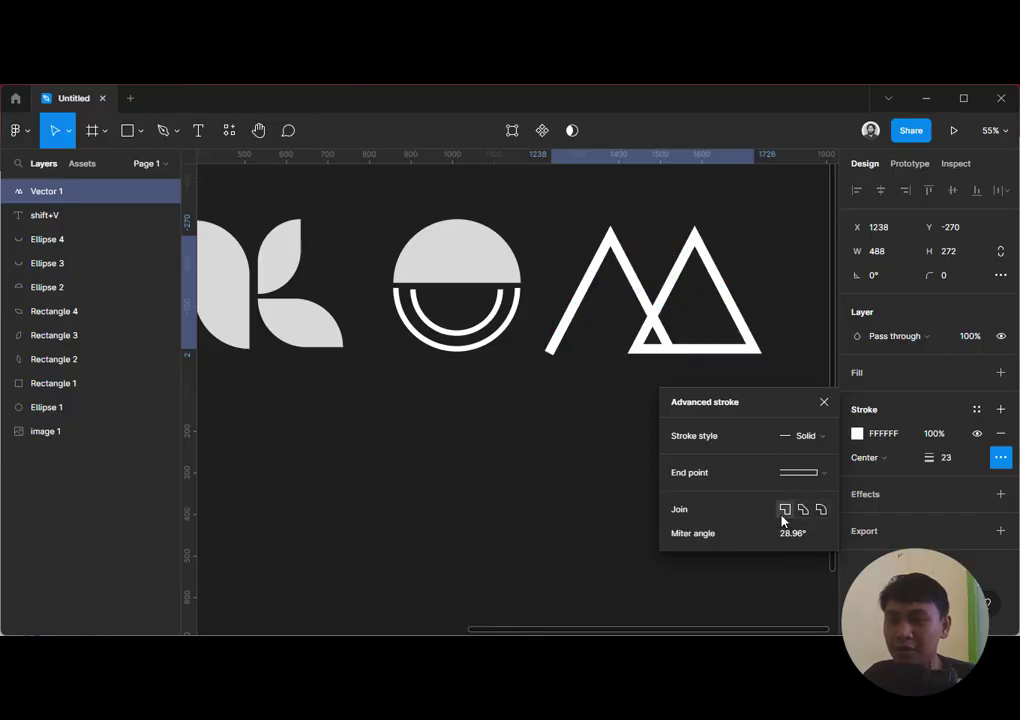
click(822, 510)
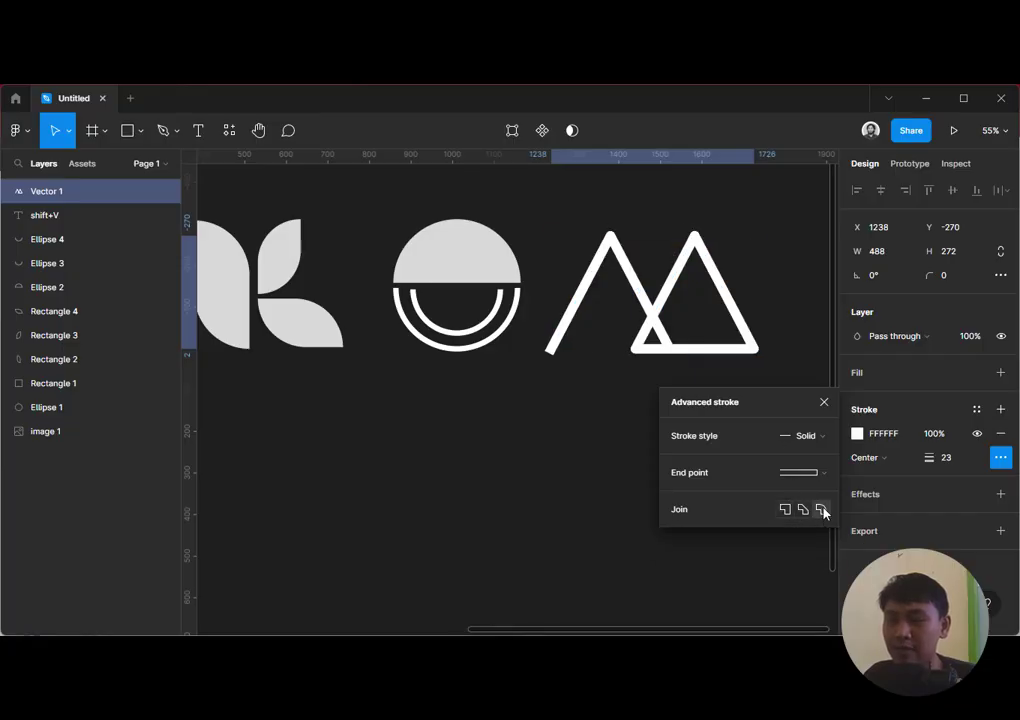
click(806, 508)
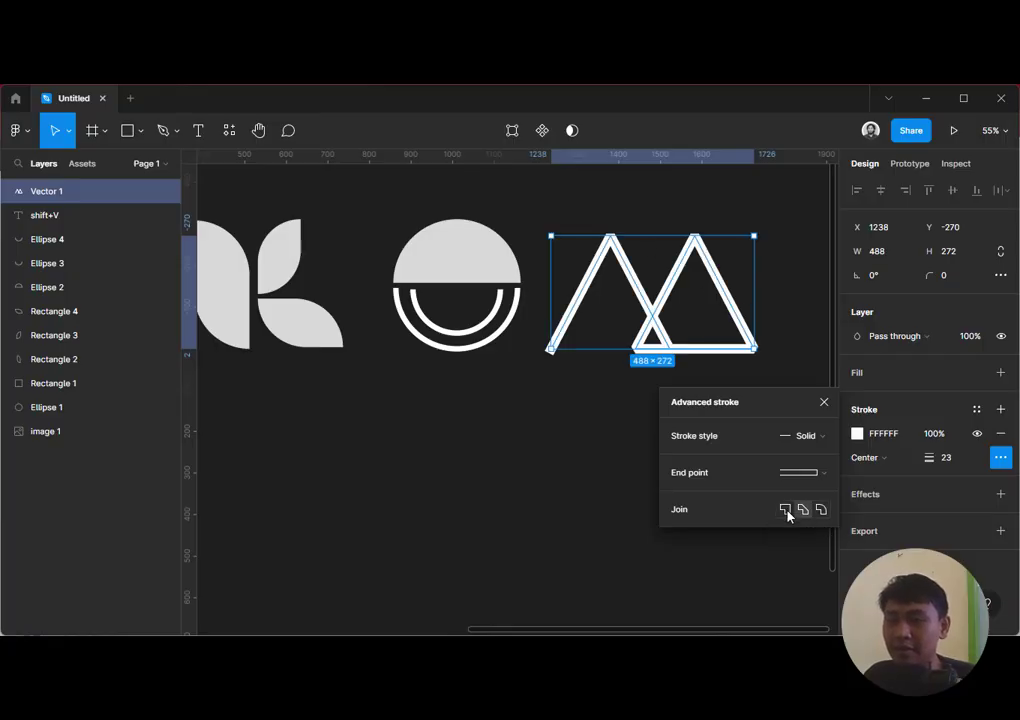
click(638, 428)
Draw a short trial line near the mountain's left foot, delete it, and reselect the mountain
click(697, 349)
drag(682, 403, 745, 440)
click(745, 440)
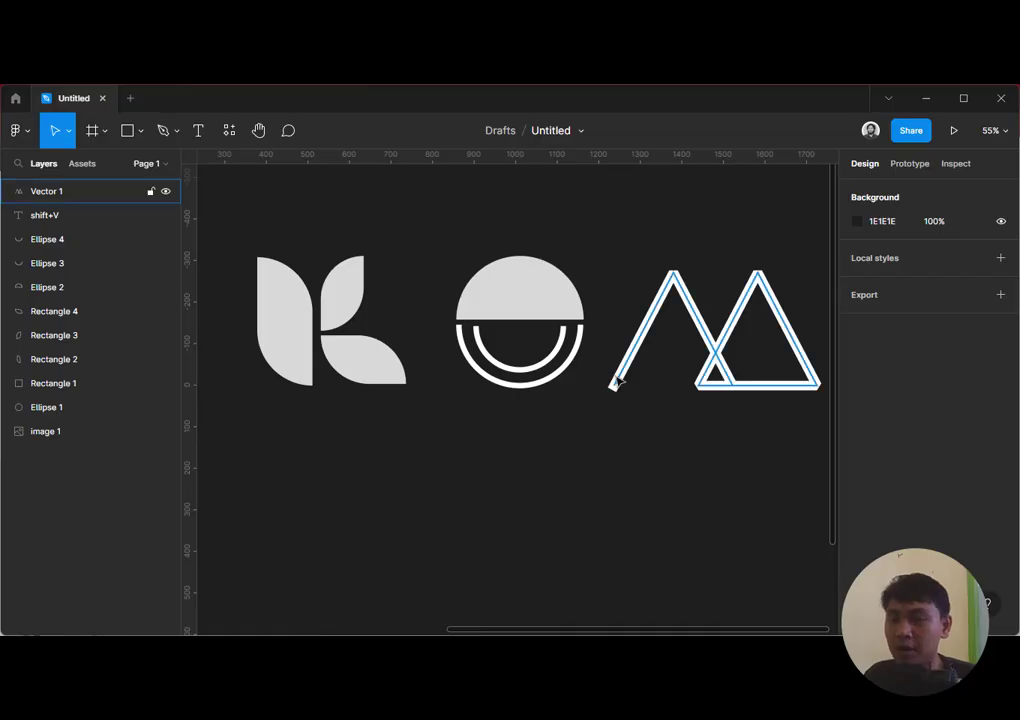
click(163, 130)
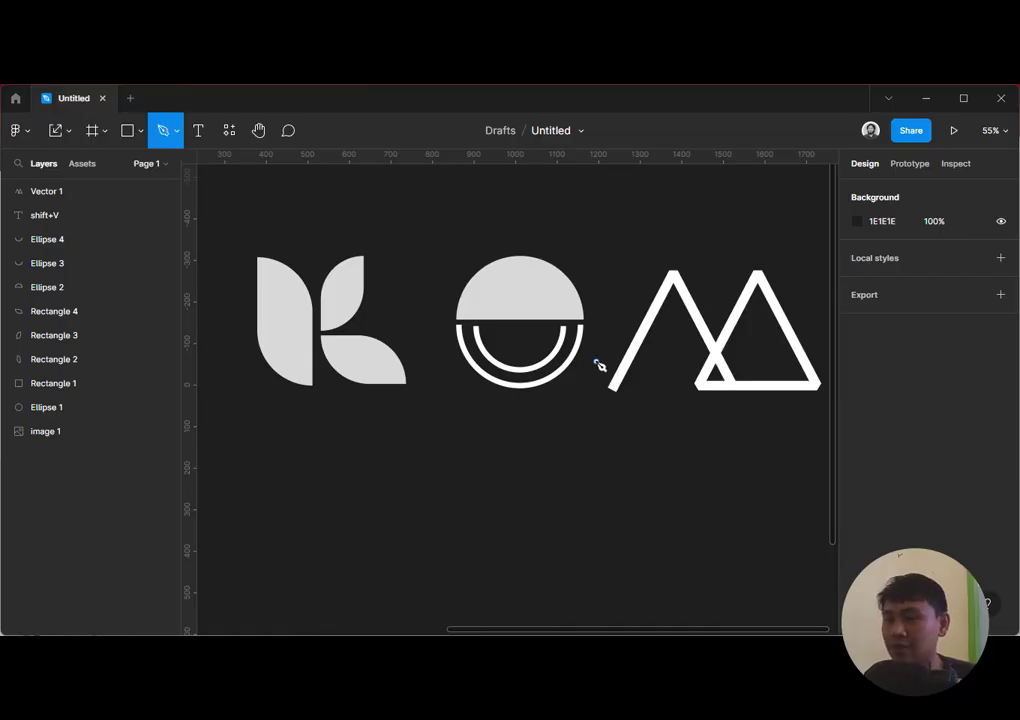
click(594, 355)
shift+click(632, 421)
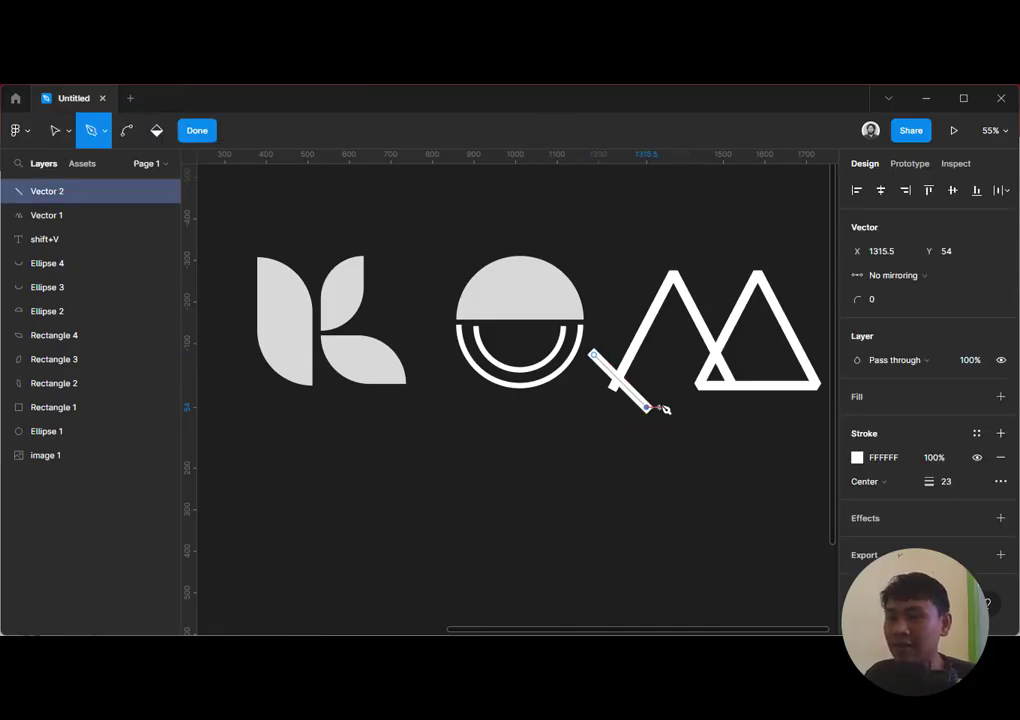
key(Escape)
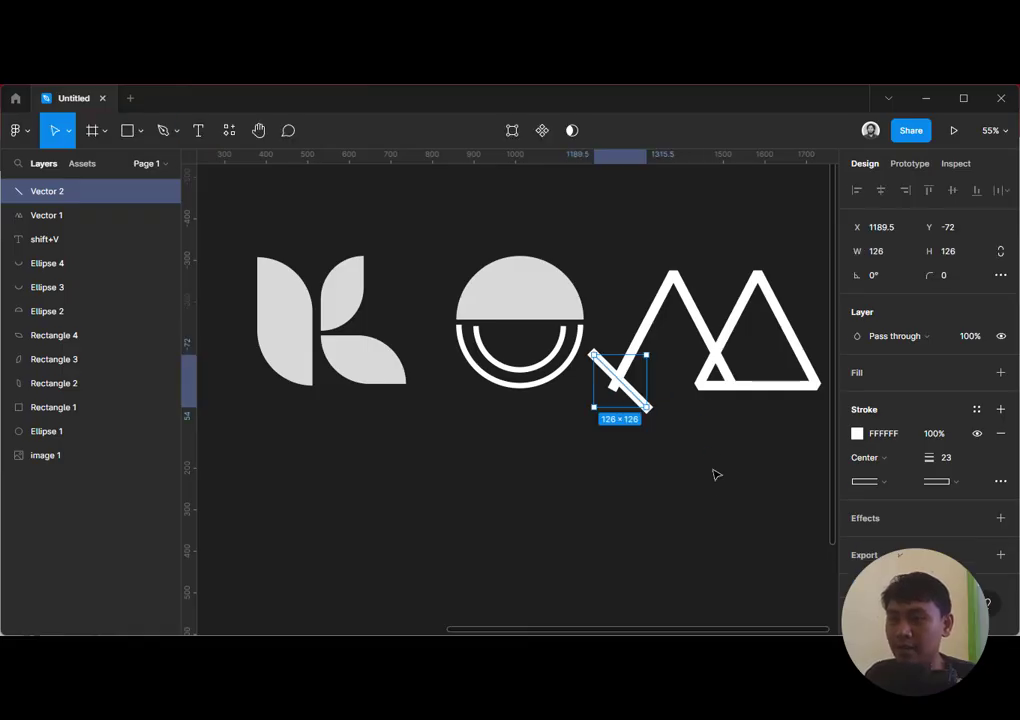
key(Delete)
click(60, 191)
Outline the mountain's stroke into a filled shape, Vector 1 (Stroke)
right_click(720, 392)
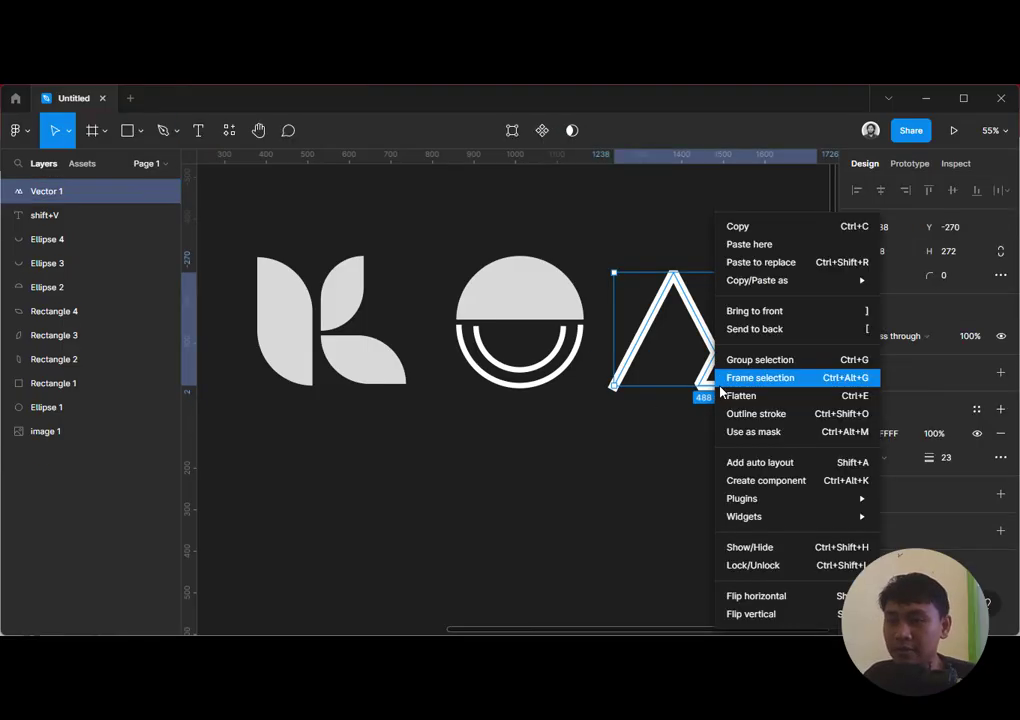
click(790, 414)
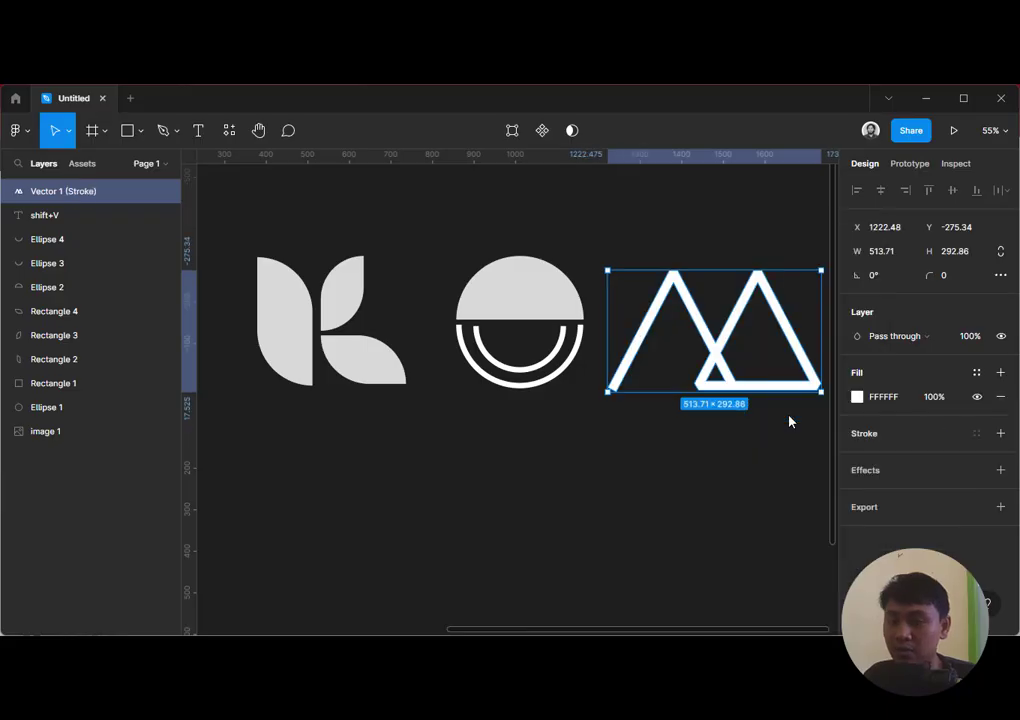
click(740, 444)
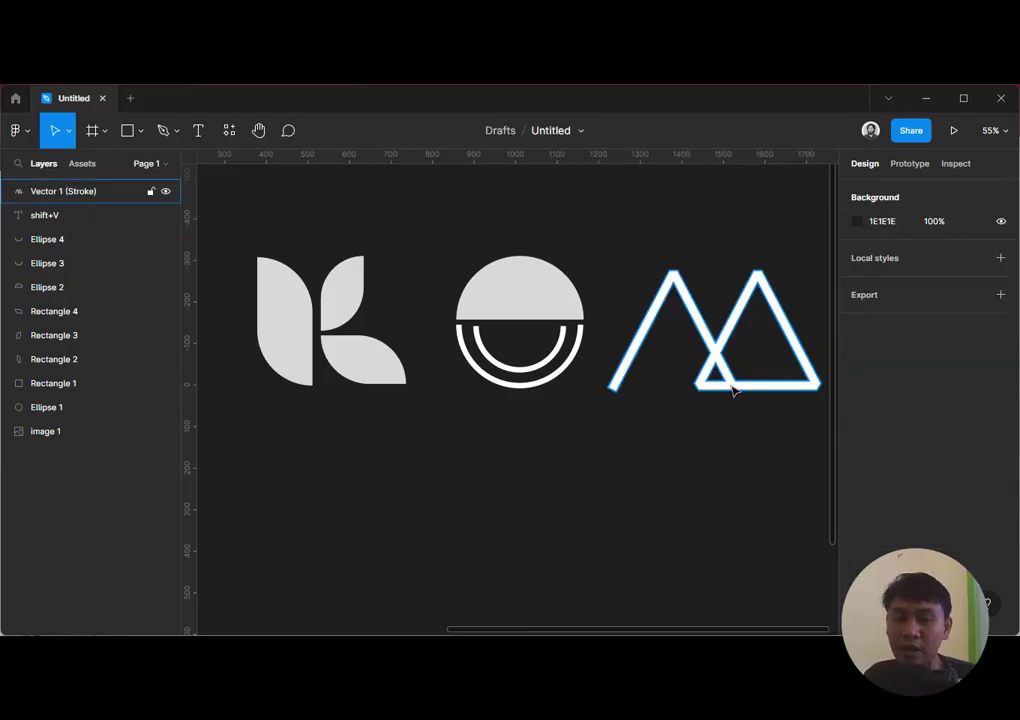
Try moving the left peak's top point, undo it, and exit point editing
double_click(733, 390)
drag(678, 270, 731, 276)
key(ctrl+z)
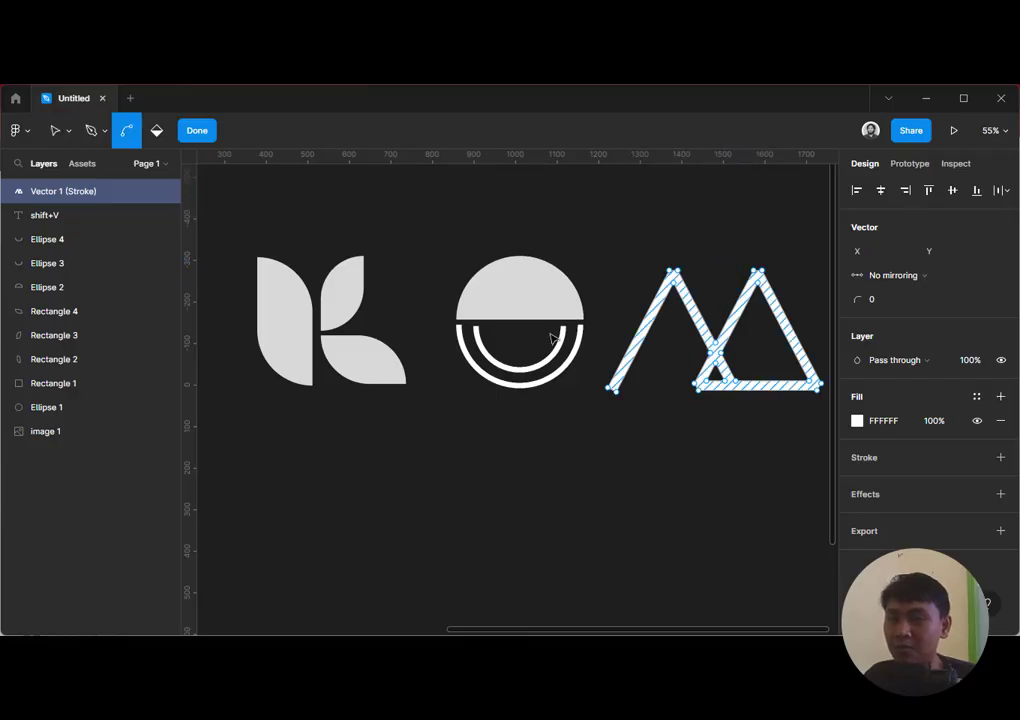
key(Escape)
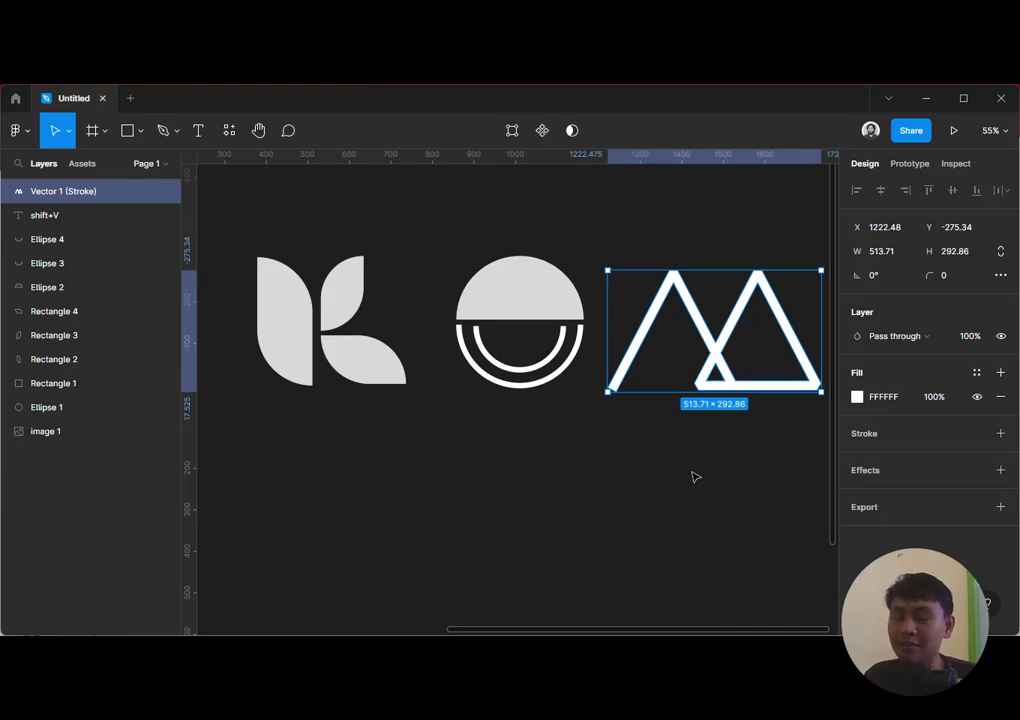
click(695, 477)
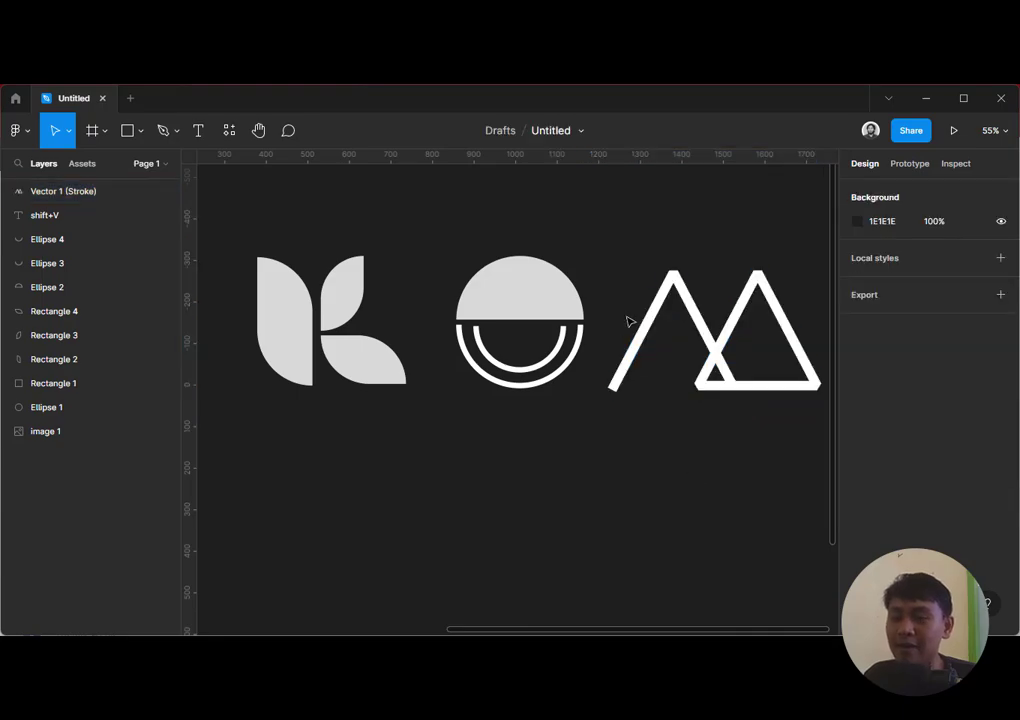
Compare the stroke properties of Ellipse 3 and Vector 1, then pick the Pen tool
click(579, 350)
click(645, 332)
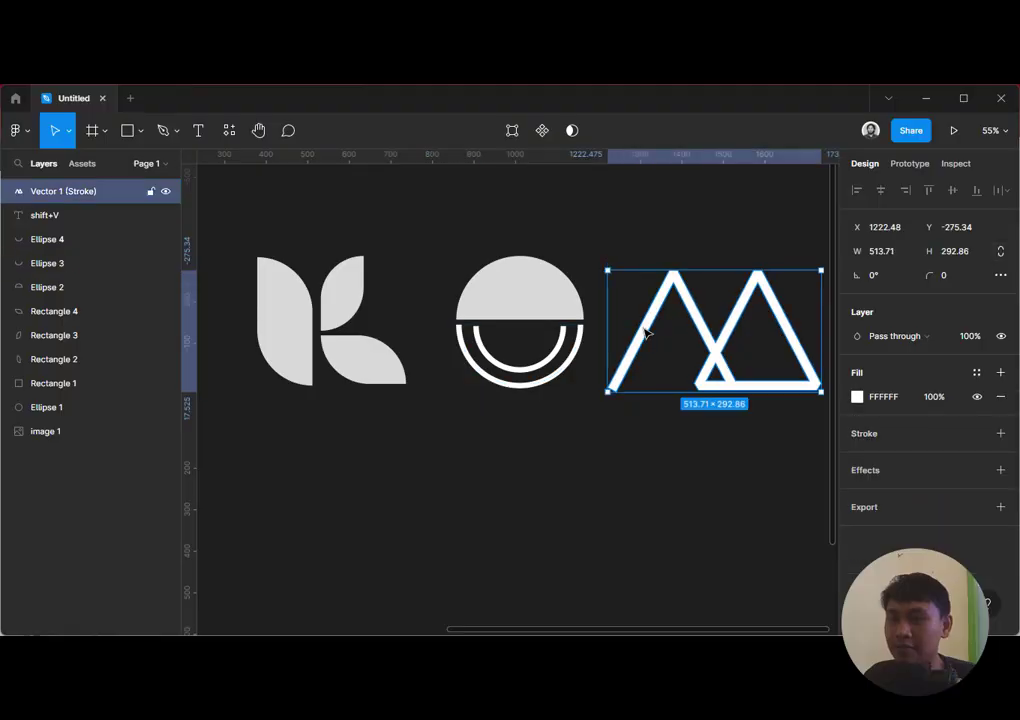
scroll(633, 350, up, 5)
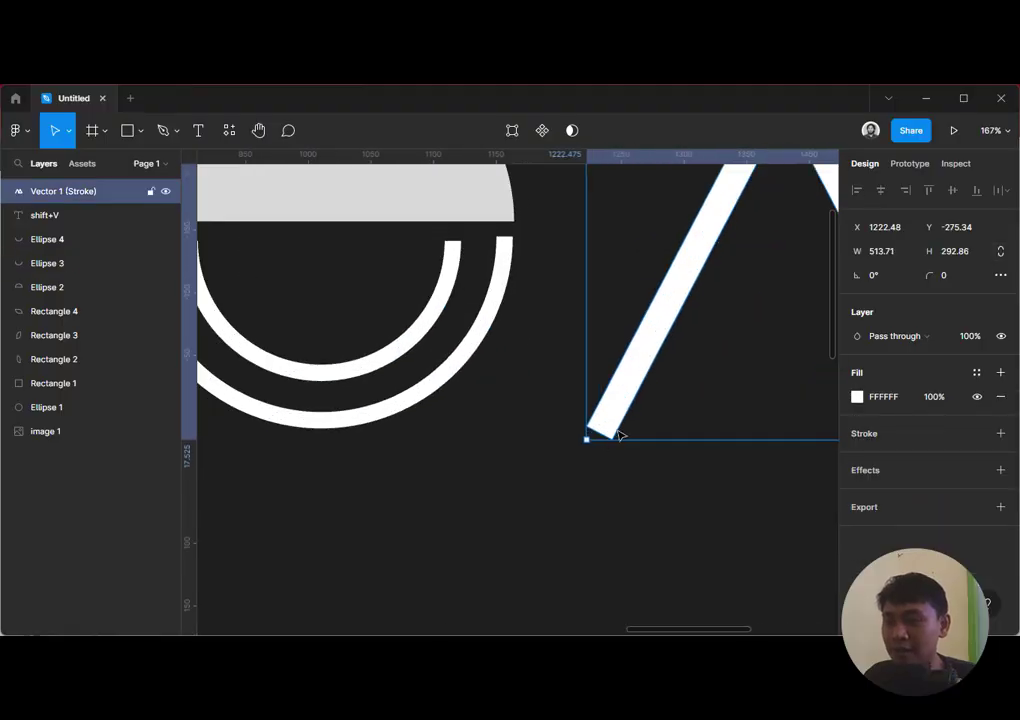
click(501, 287)
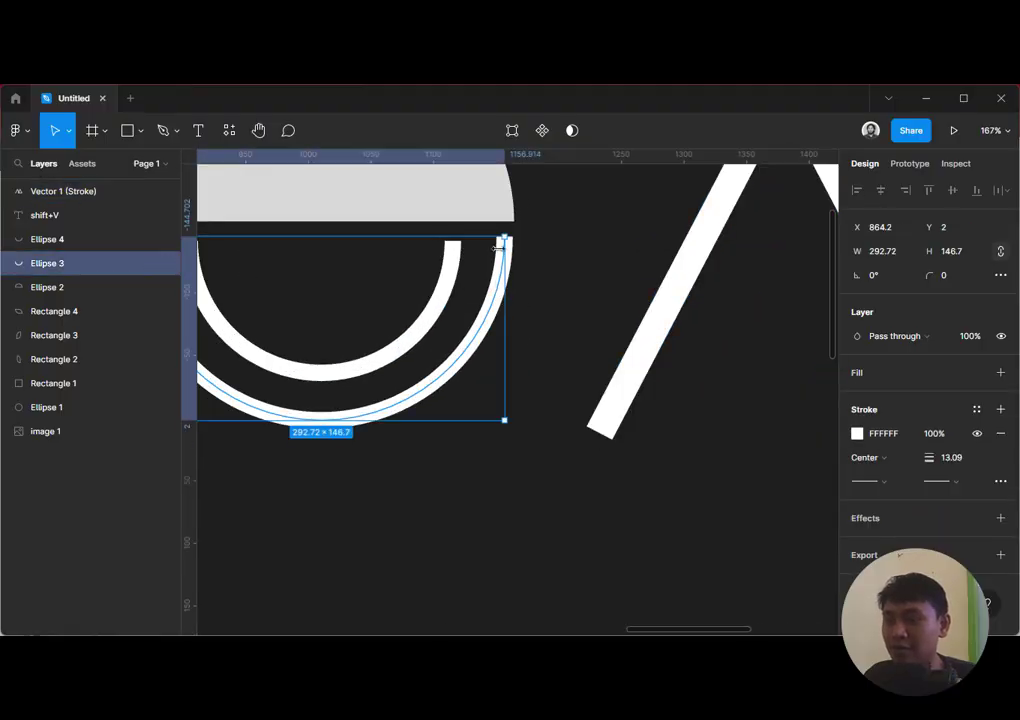
scroll(500, 270, up, 2)
scroll(500, 270, up, 3)
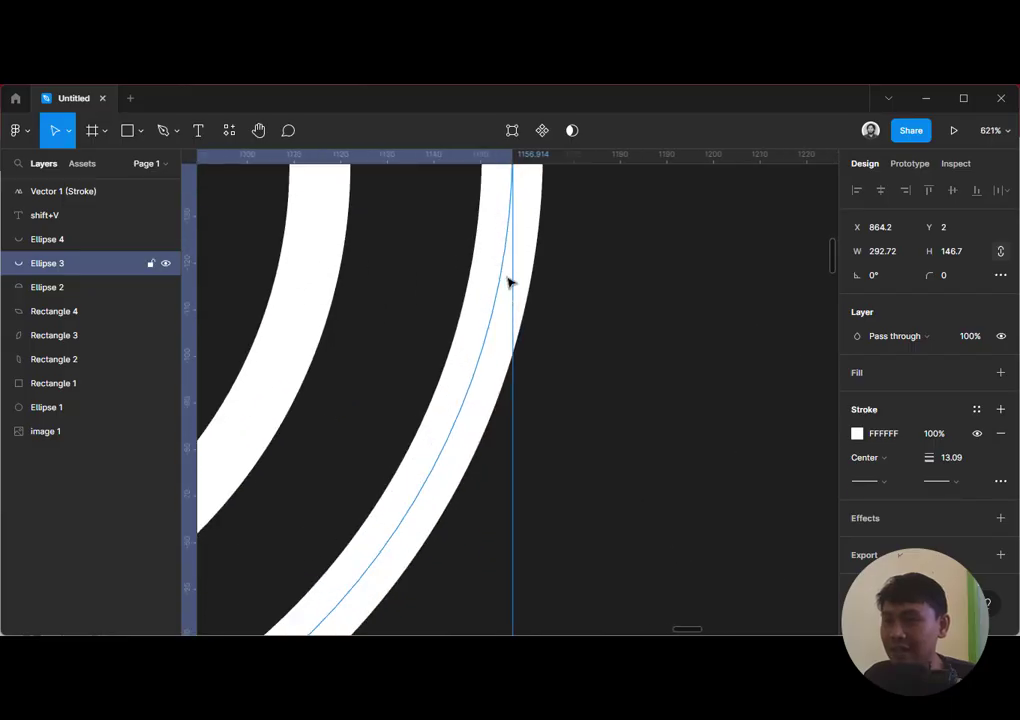
scroll(482, 360, down, 3)
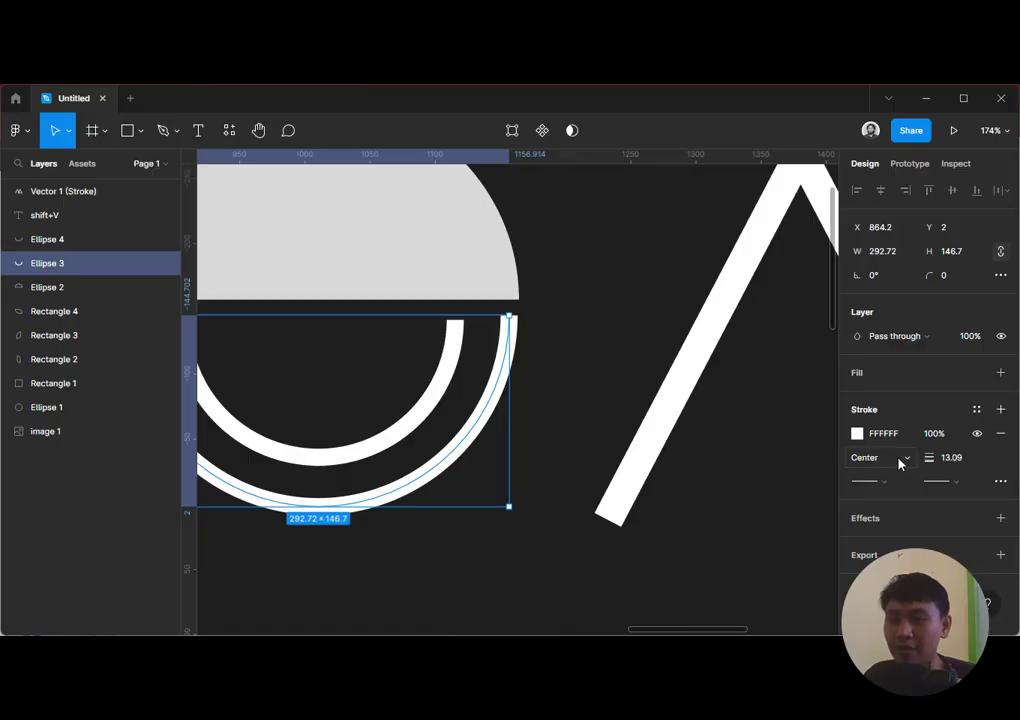
click(669, 392)
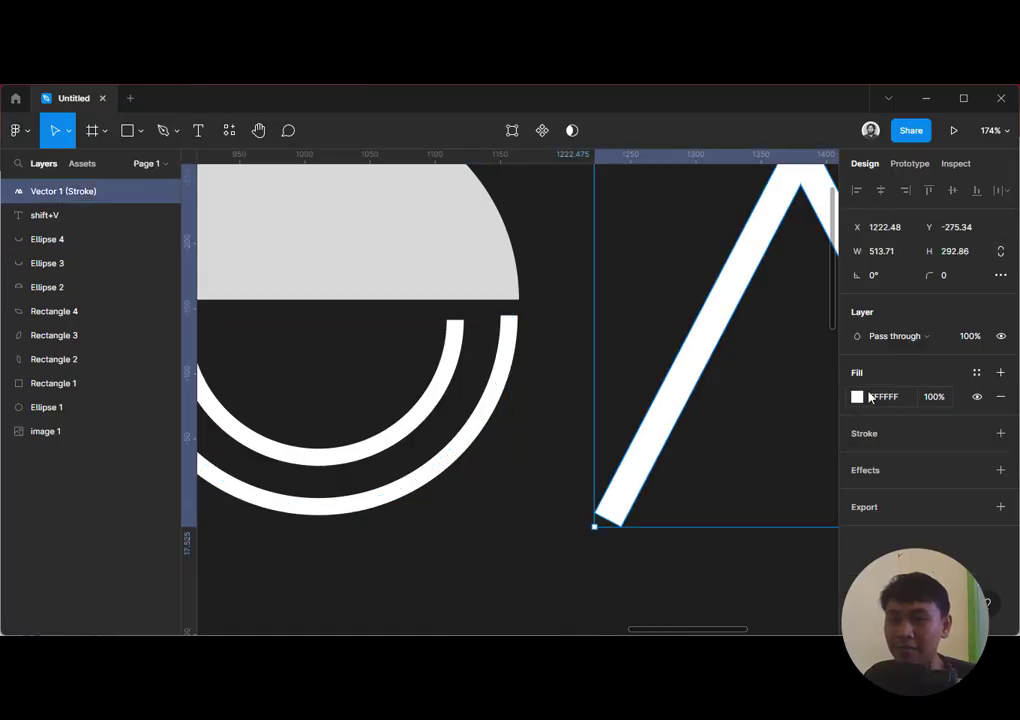
click(506, 370)
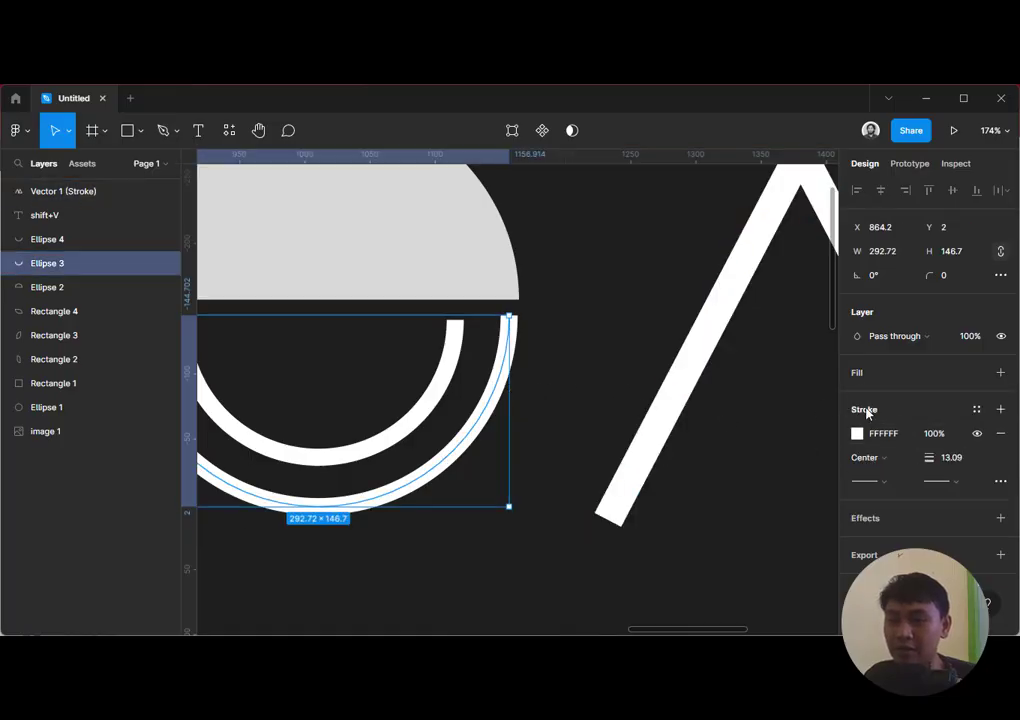
click(785, 472)
click(631, 494)
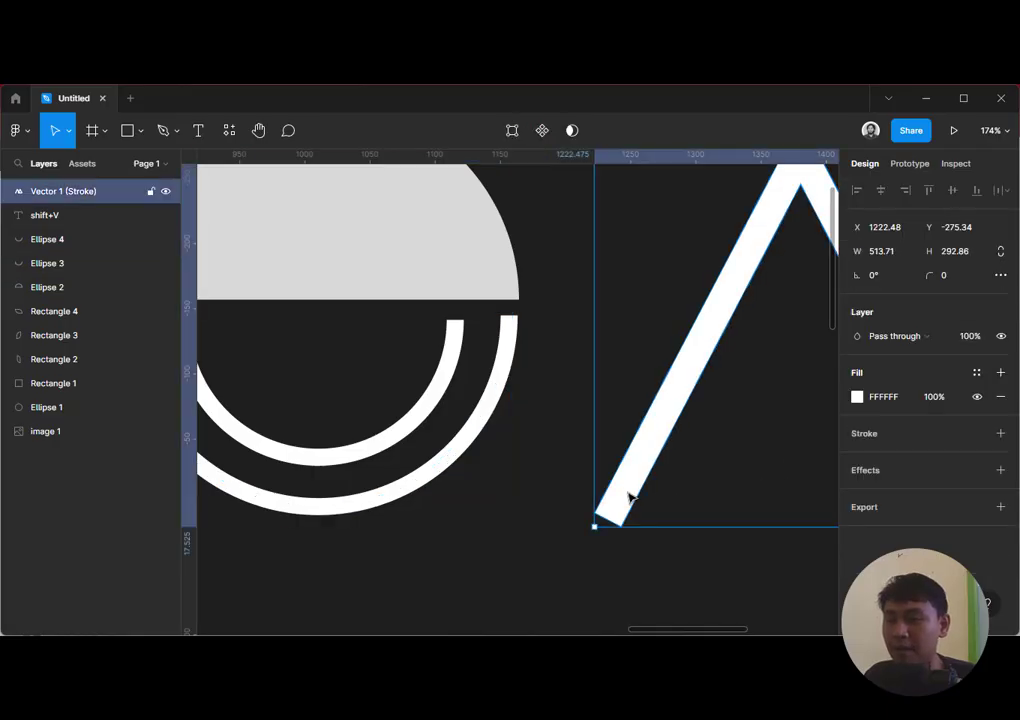
scroll(631, 496, down, 3)
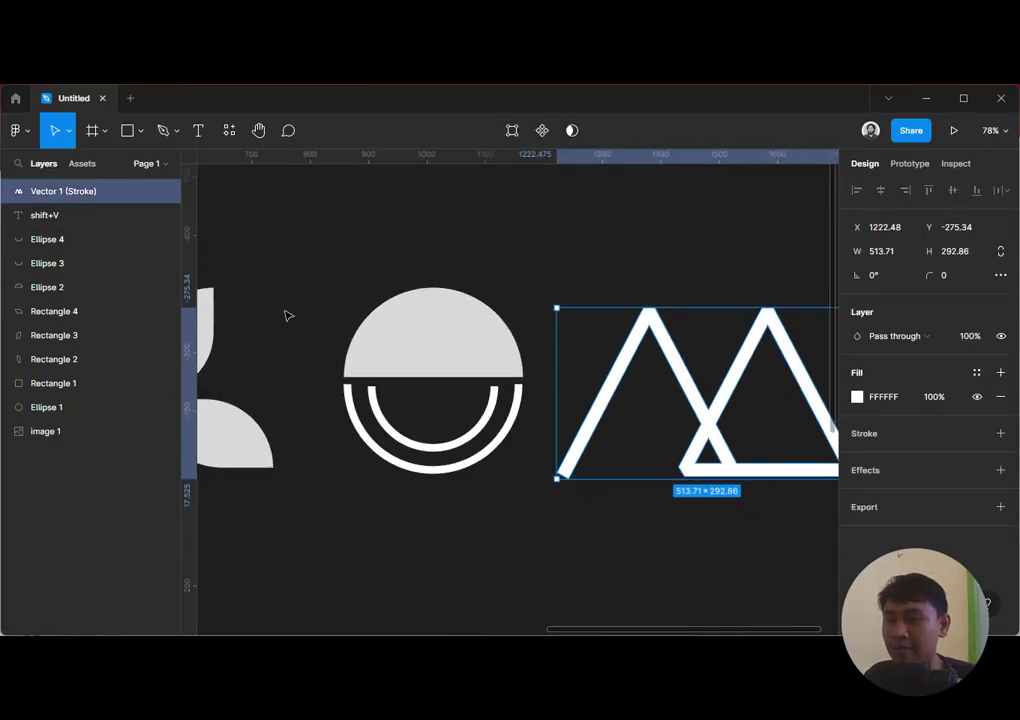
click(160, 133)
Draw a closed four-point diamond with the Pen tool near the triangle's corner
scroll(672, 483, up, 10)
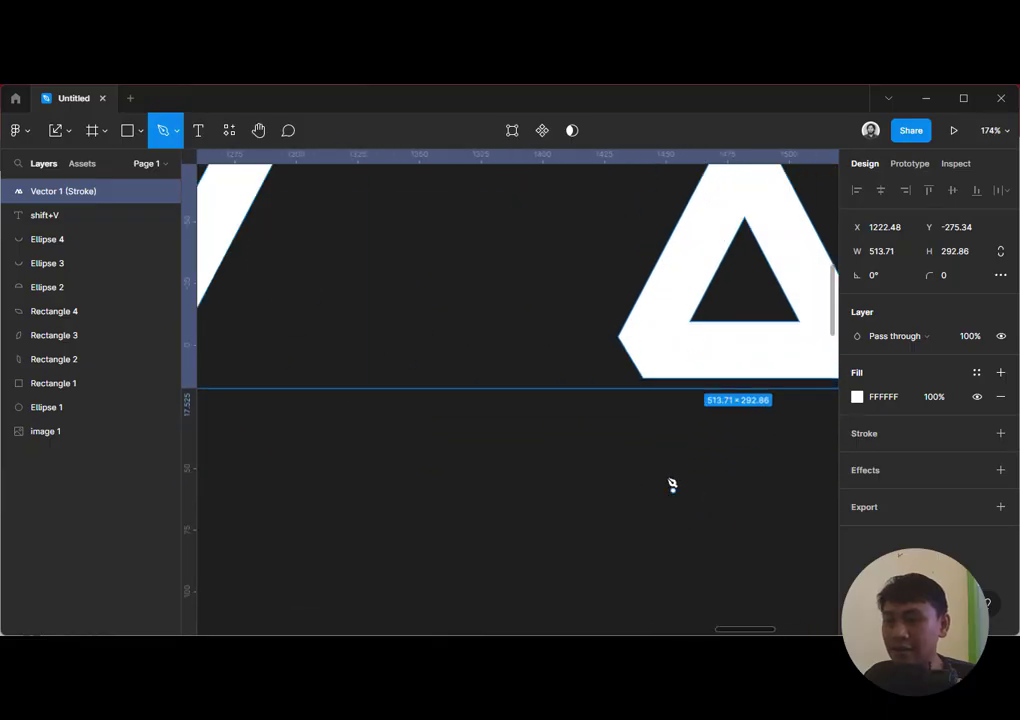
click(564, 228)
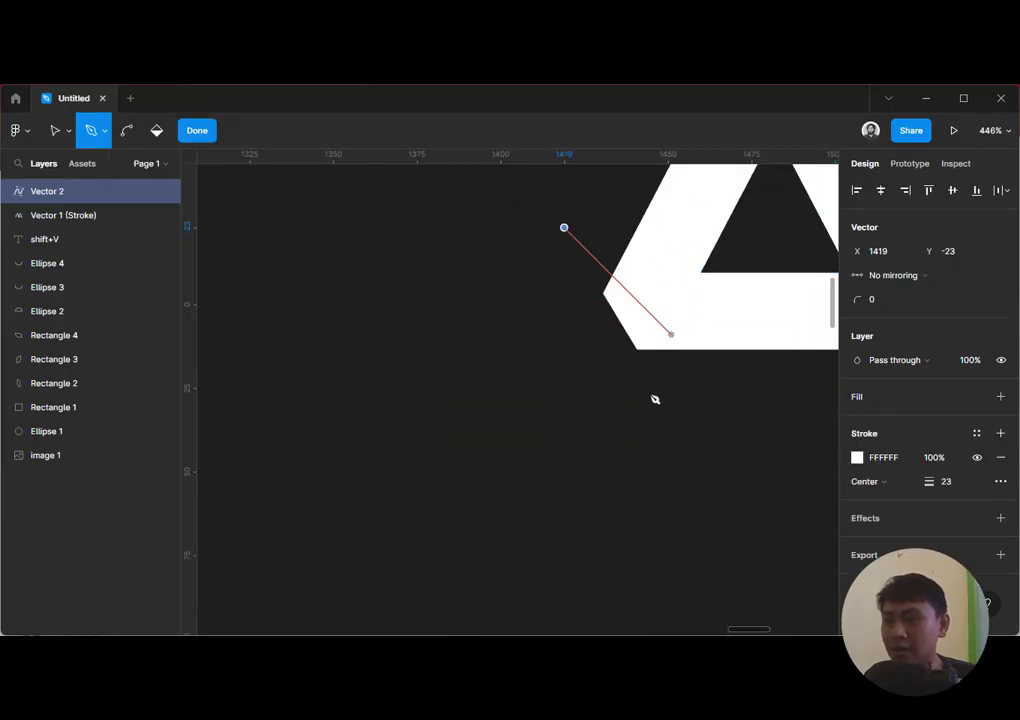
click(692, 442)
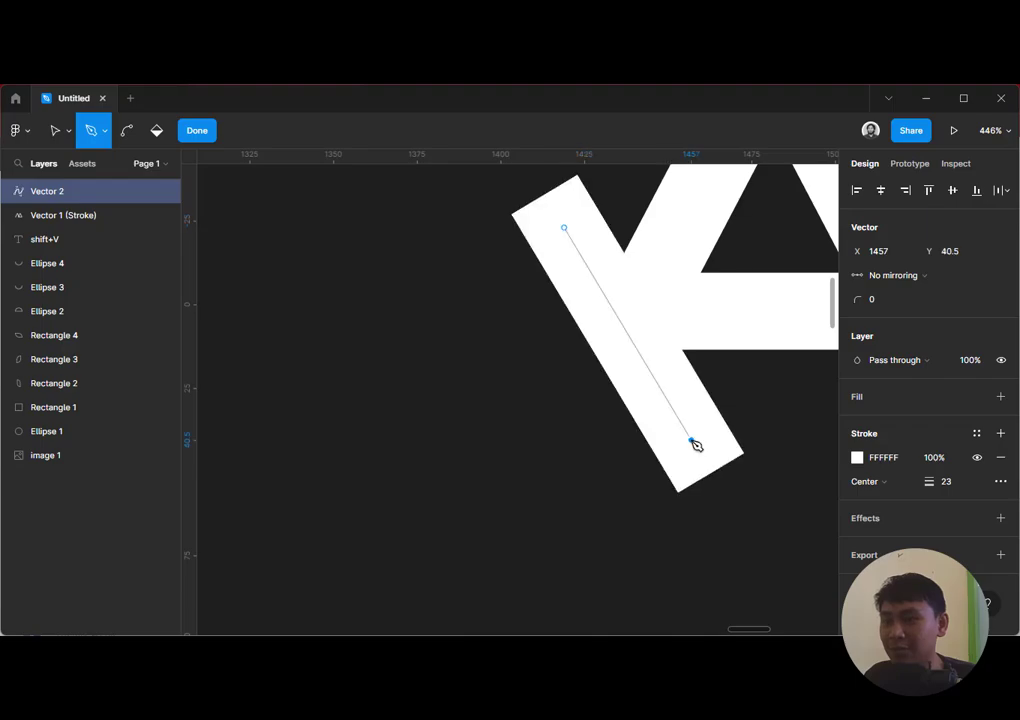
click(505, 548)
click(324, 313)
click(564, 228)
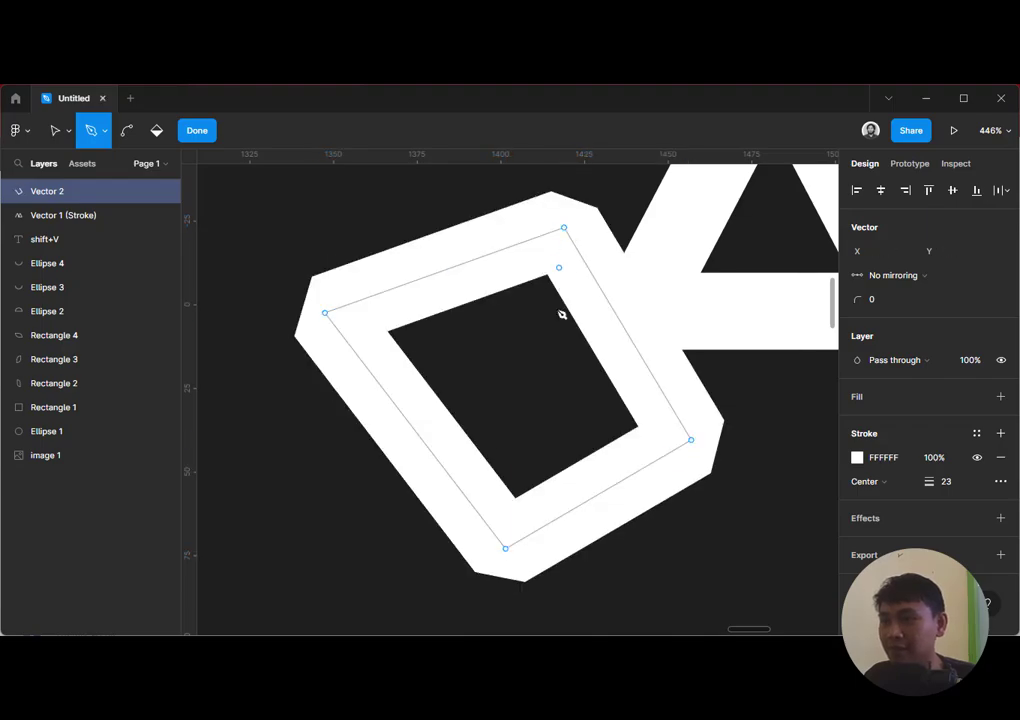
Give the diamond a grey D9D9D9 fill and remove its stroke
scroll(562, 314, down, 4)
ctrl+scroll(526, 353, down, 2)
ctrl+scroll(518, 352, down, 8)
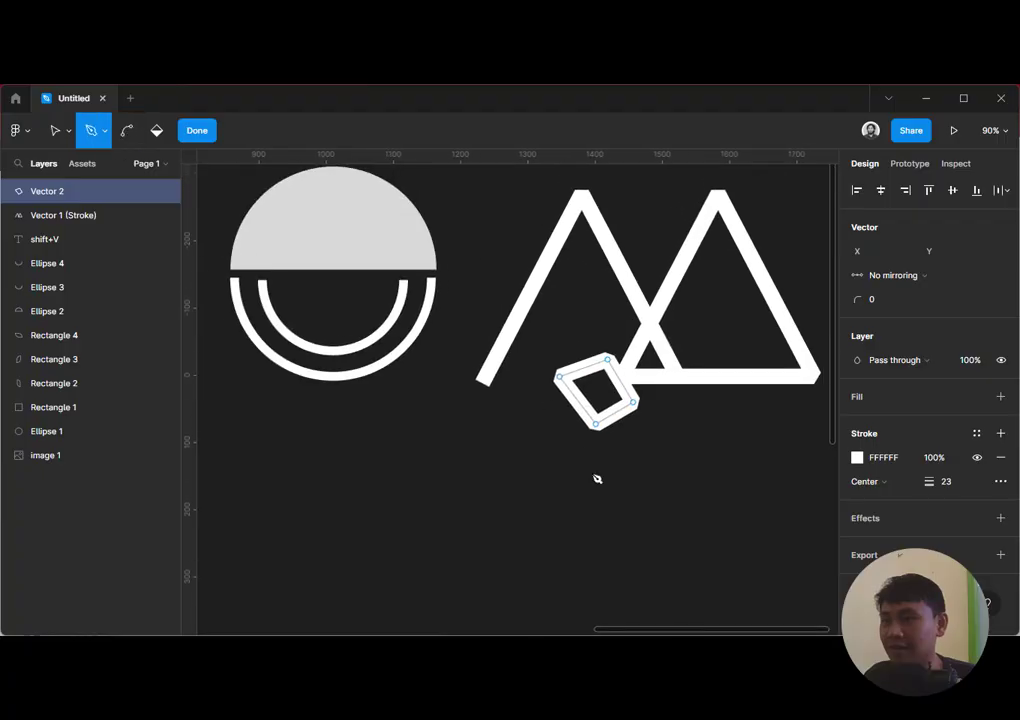
click(1000, 396)
click(1000, 481)
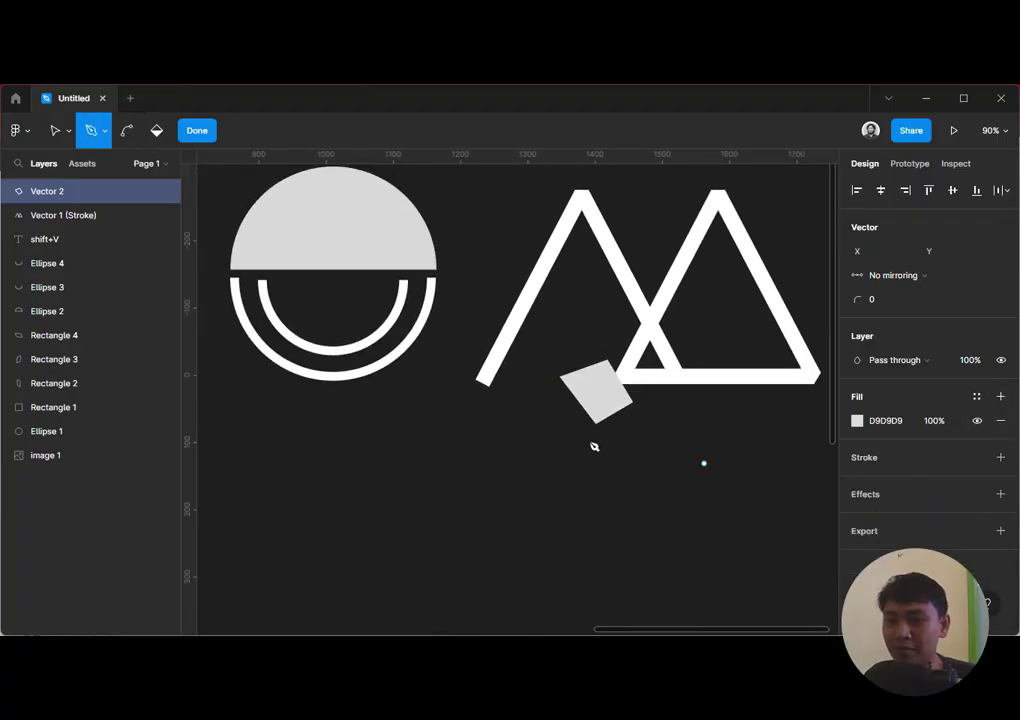
Move the diamond to the mountain line's lower-left end, at X 1150, Y -19
key(v)
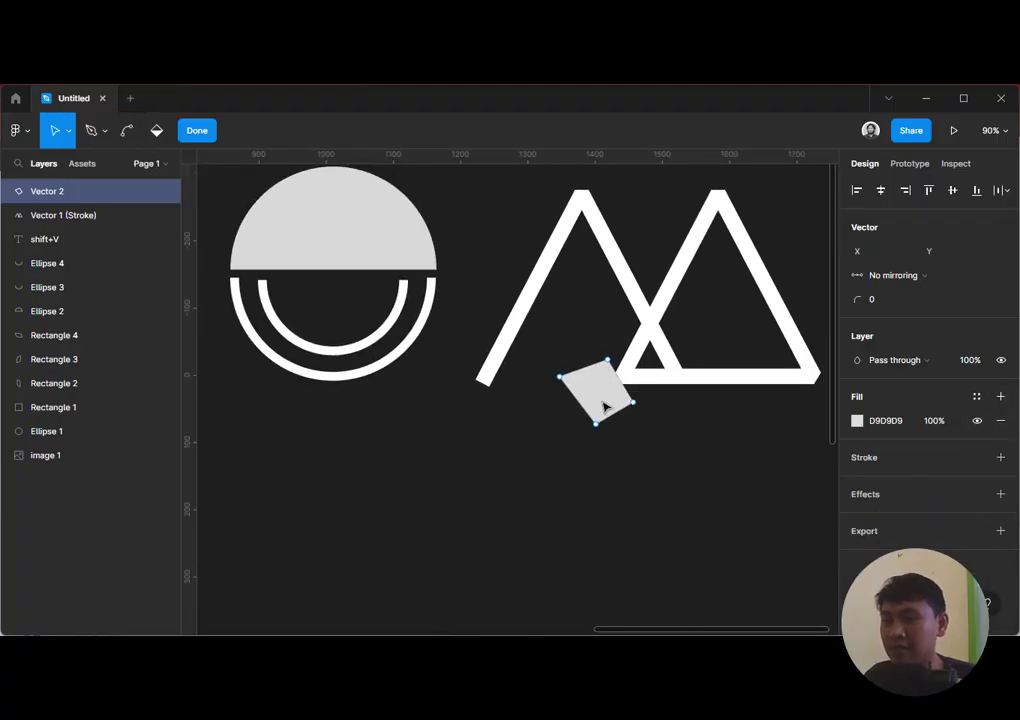
drag(600, 403, 490, 413)
key(Escape)
drag(599, 392, 467, 398)
Select the grey diamond with the mountain line, then open and dismiss the boolean options
click(553, 392)
click(488, 397)
shift+click(497, 345)
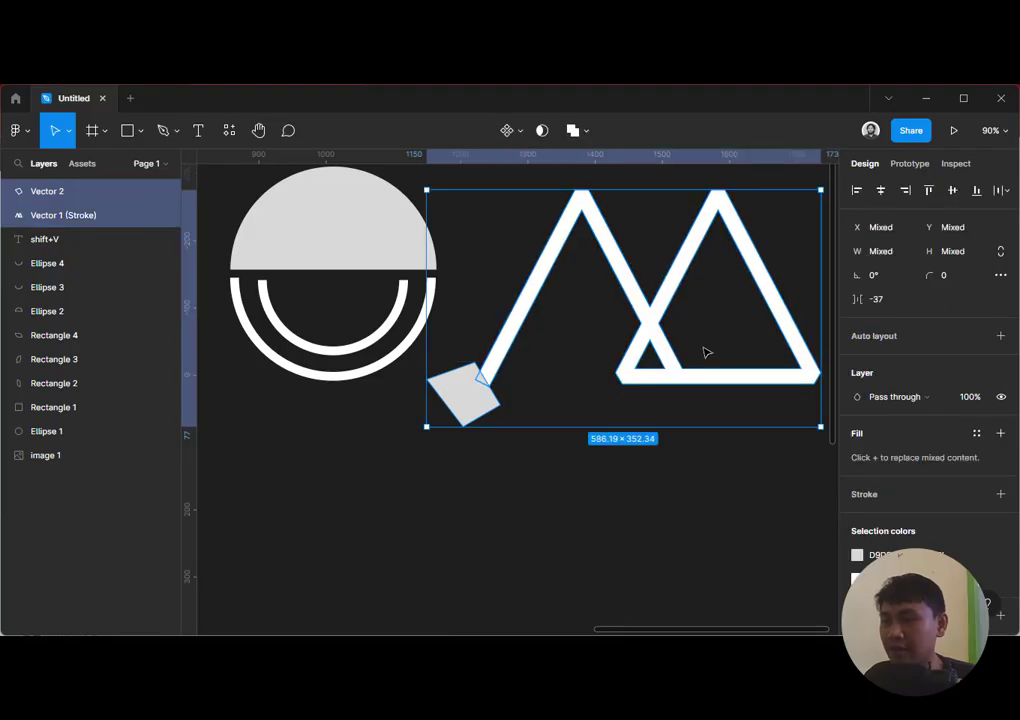
click(588, 133)
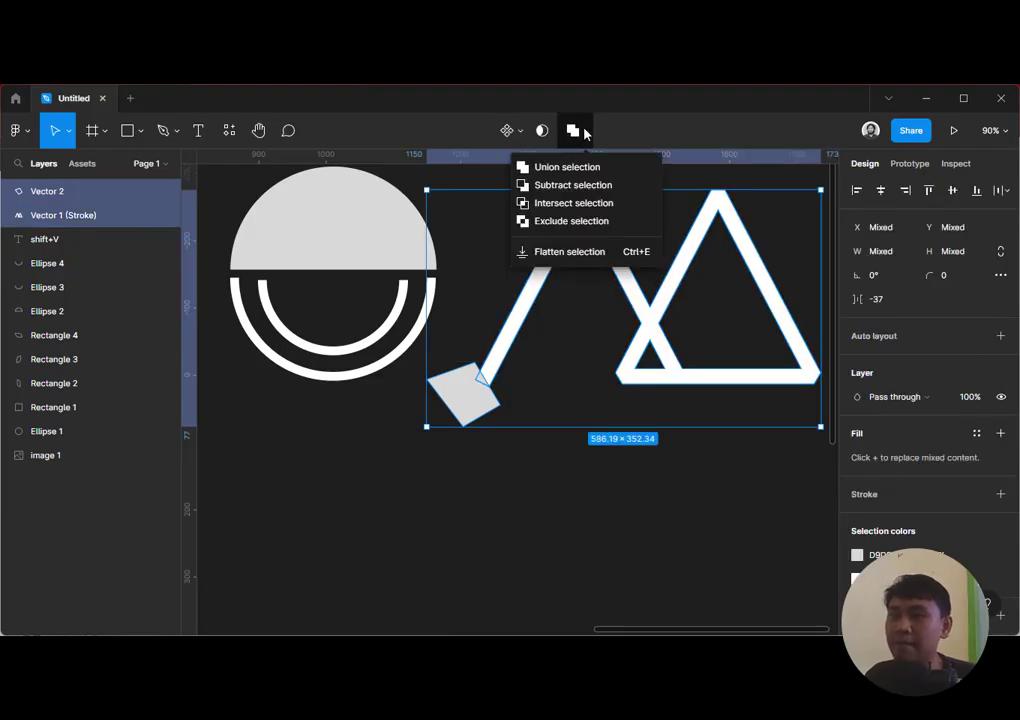
click(510, 515)
Reselect Vector 2 plus Vector 1 (Stroke) and reopen the boolean operations dropdown
click(465, 400)
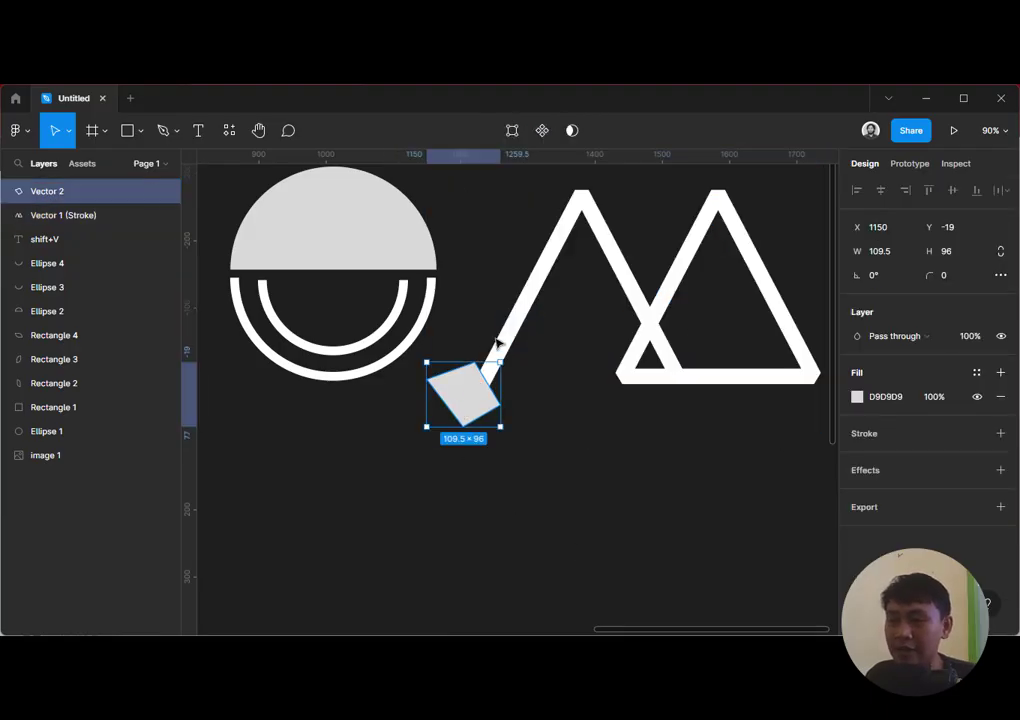
click(519, 380)
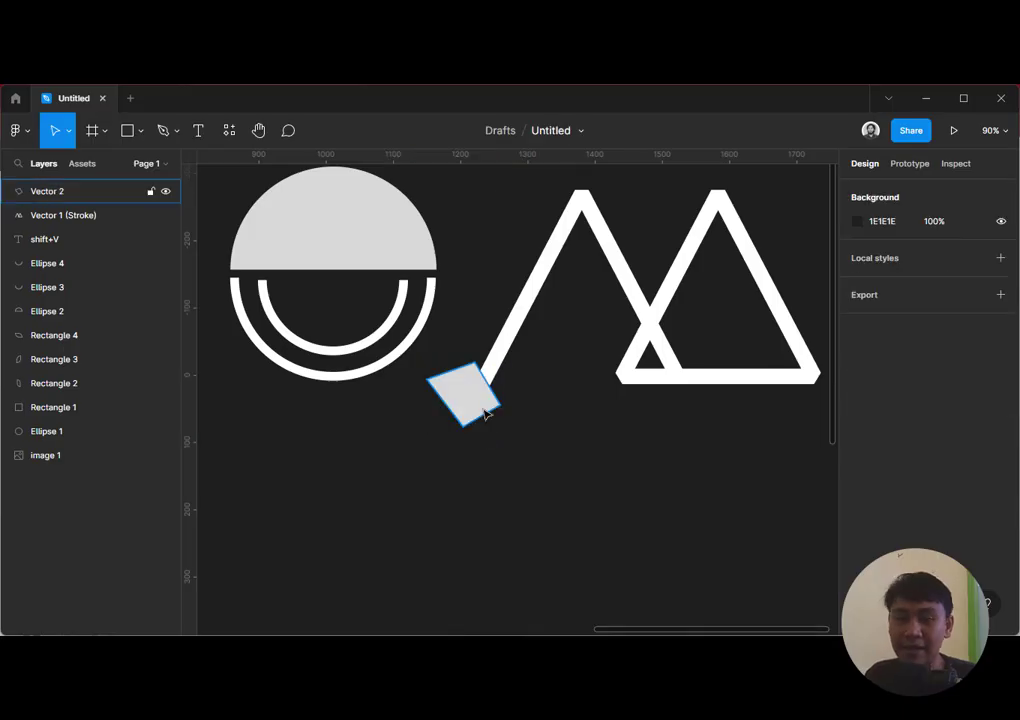
click(483, 400)
shift+click(511, 333)
shift+click(511, 333)
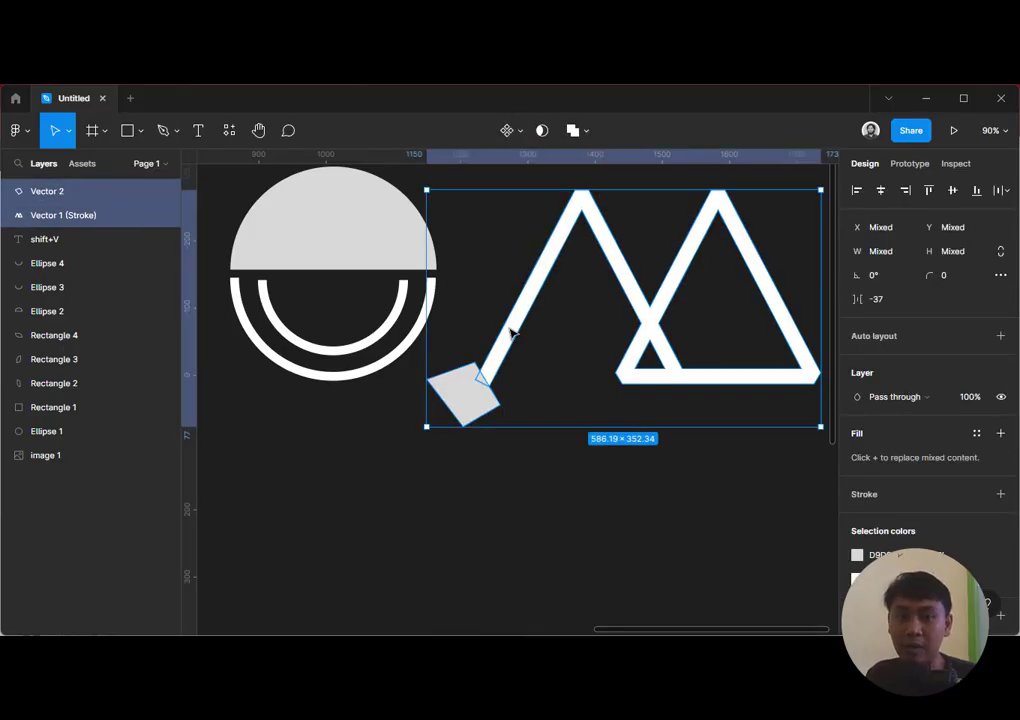
click(581, 131)
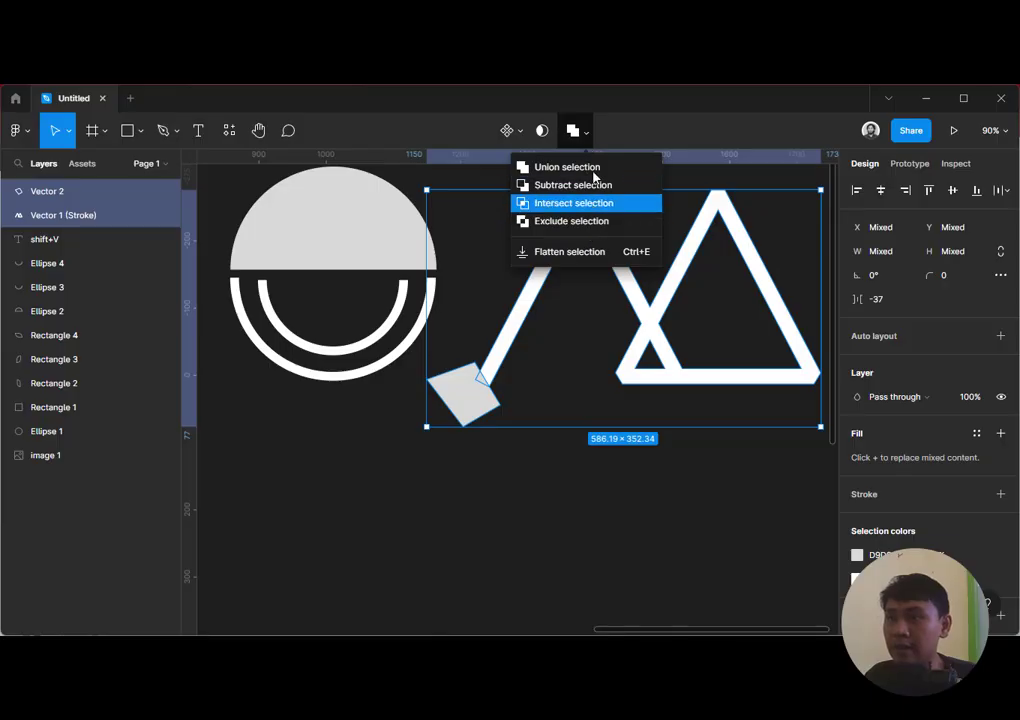
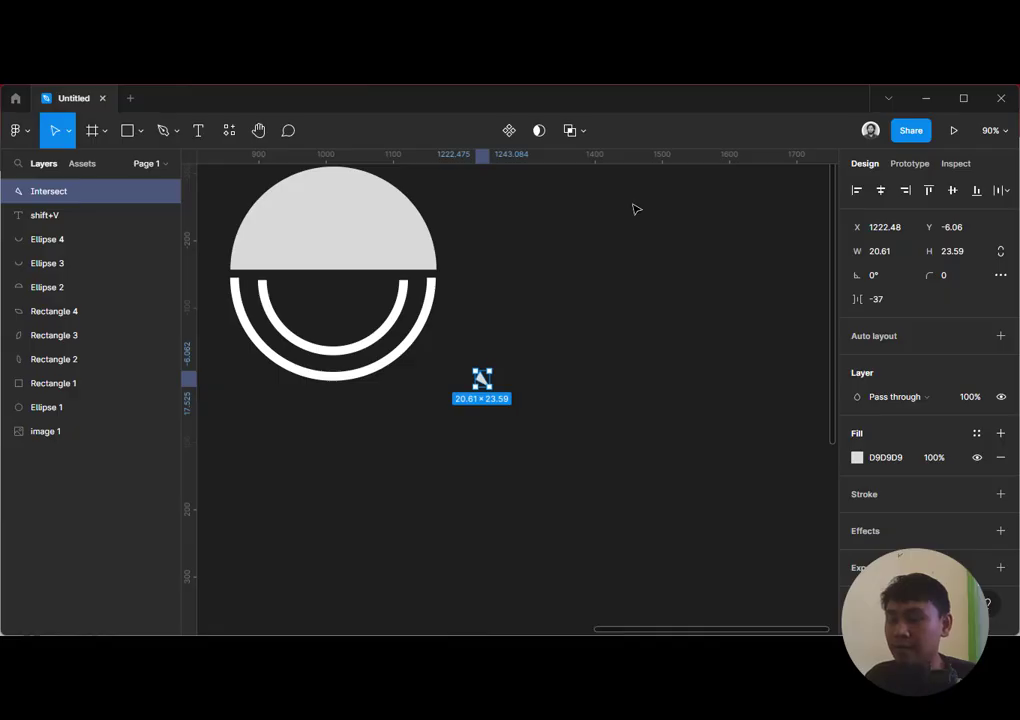
Undo the Intersect and subtract the diamond from the mountain outline instead
key(ctrl+z)
click(585, 130)
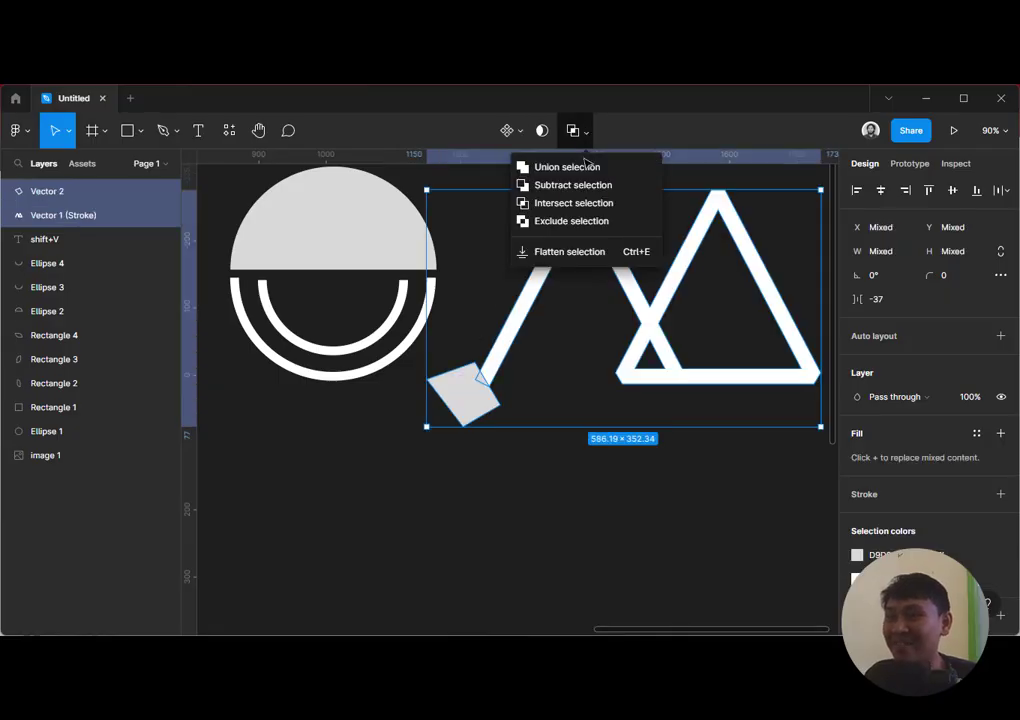
click(588, 186)
click(523, 433)
scroll(558, 483, left, 2)
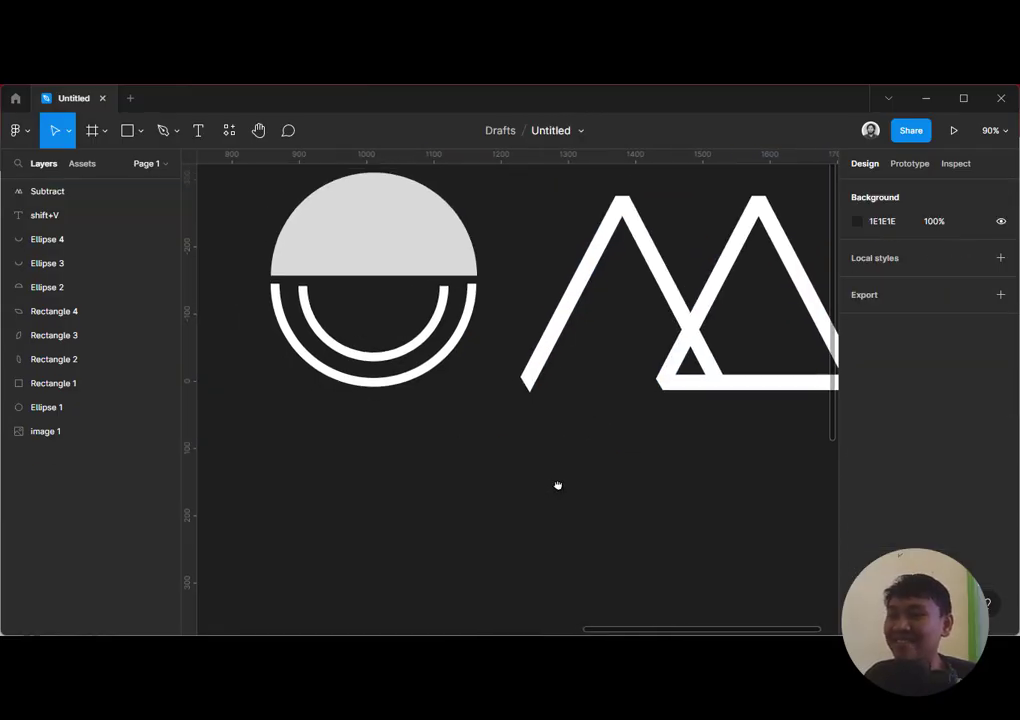
scroll(712, 494, down, 3)
scroll(712, 494, right, 2)
scroll(688, 460, down, 3)
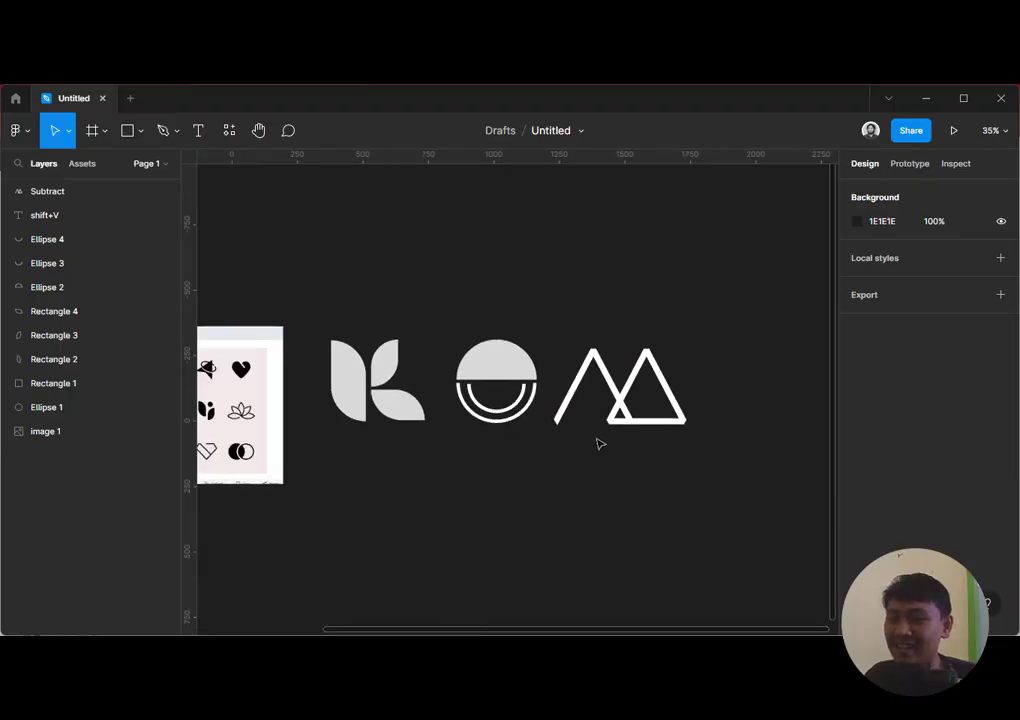
scroll(599, 442, left, 3)
scroll(615, 403, down, 2)
scroll(544, 419, left, 3)
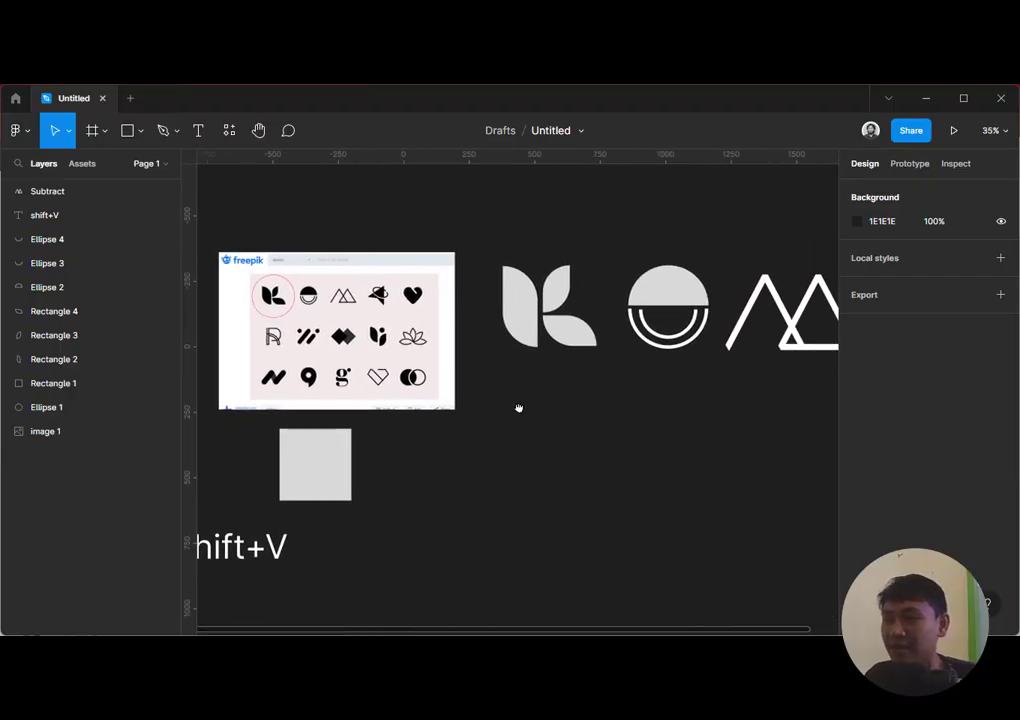
scroll(519, 408, right, 1)
scroll(452, 465, right, 1)
click(338, 307)
scroll(338, 307, up, 10)
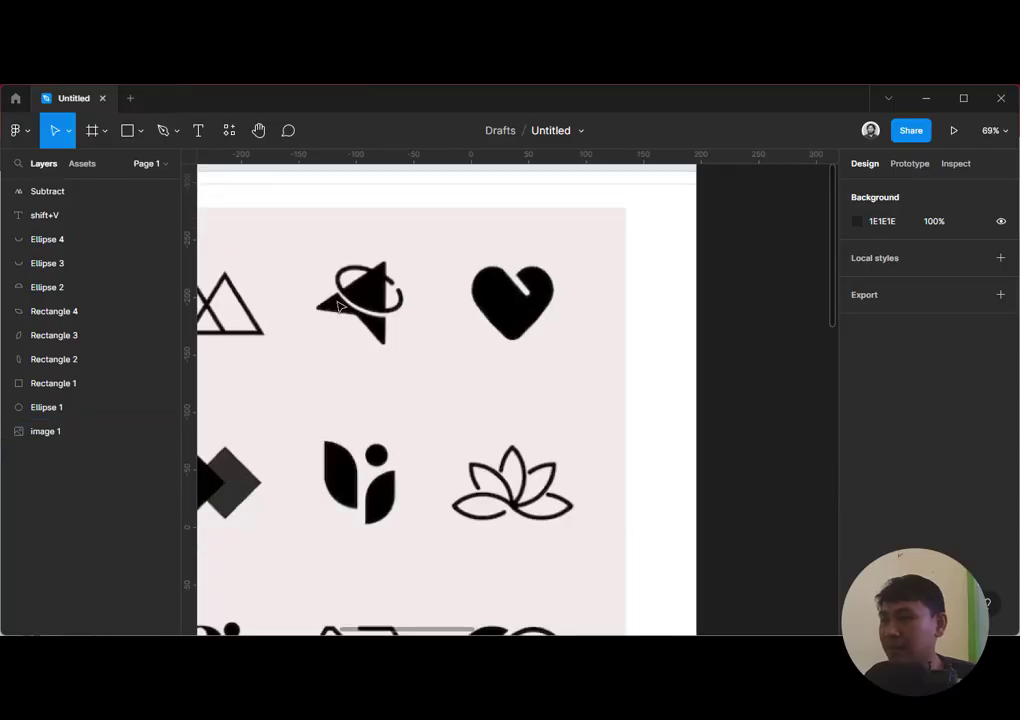
scroll(338, 307, down, 10)
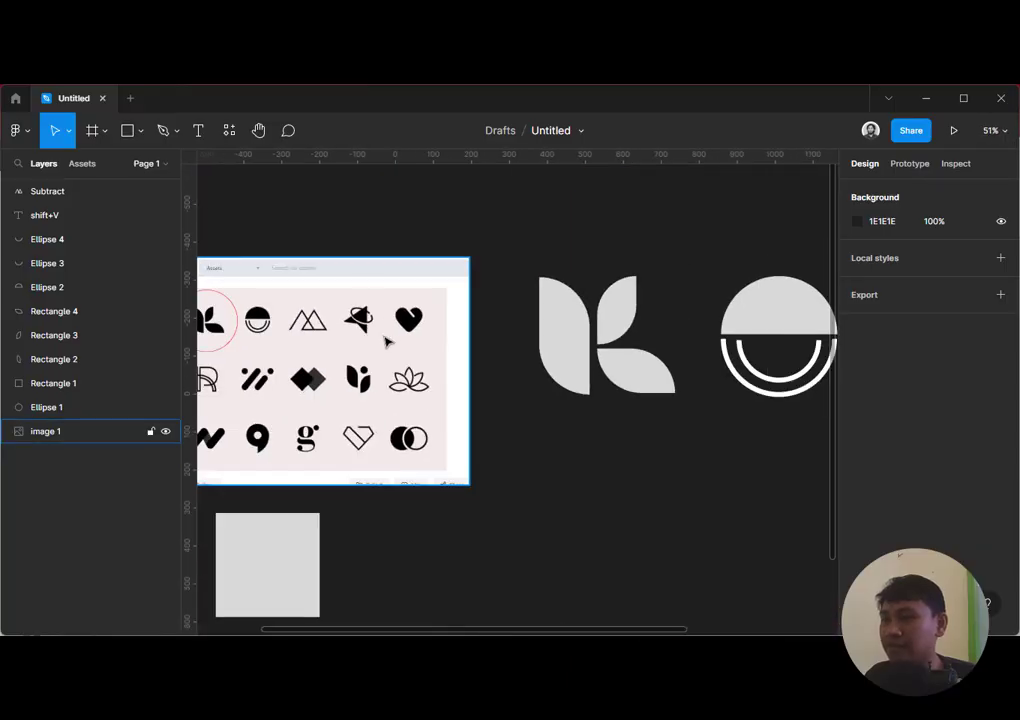
drag(465, 372, 445, 362)
Draw a closed four-point arrowhead path with the Pen tool below the circle logo
key(p)
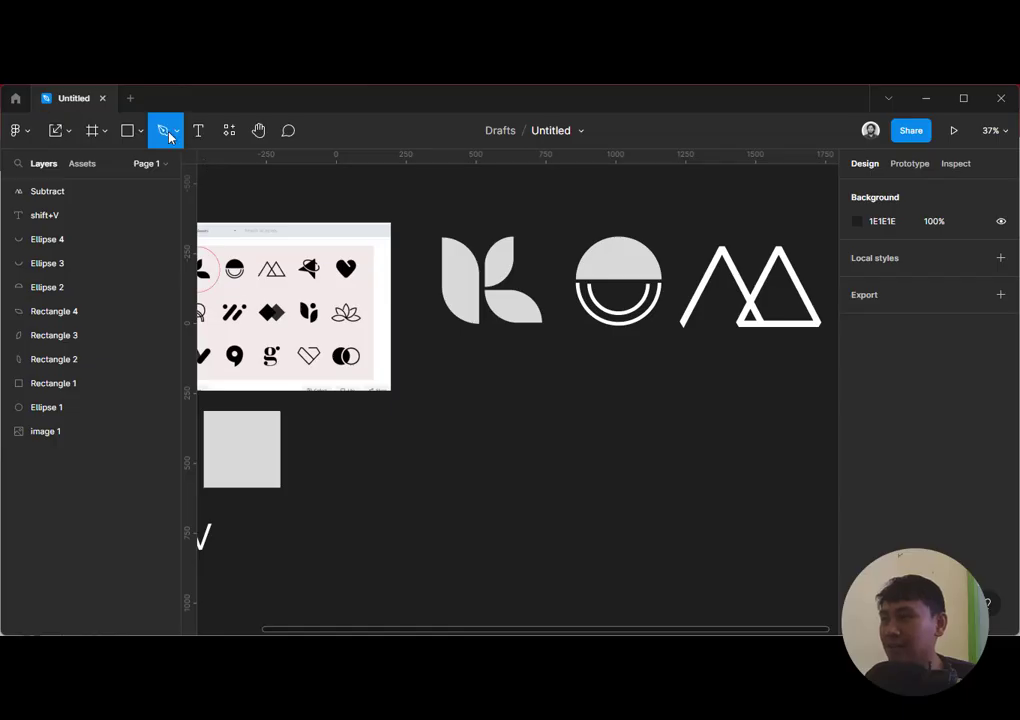
click(490, 452)
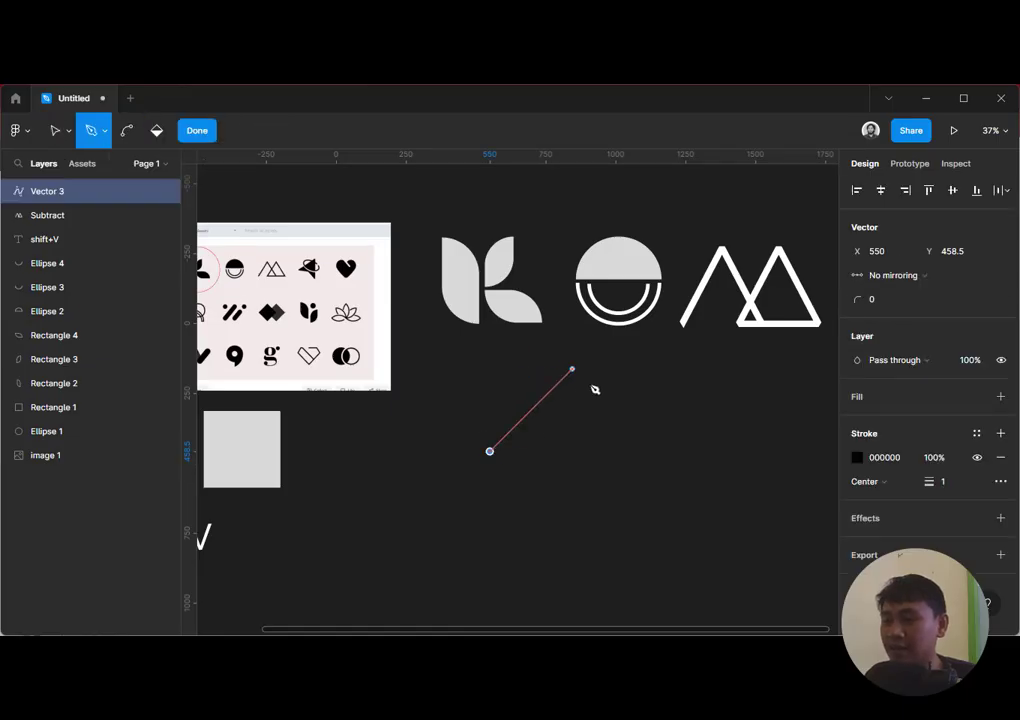
click(571, 370)
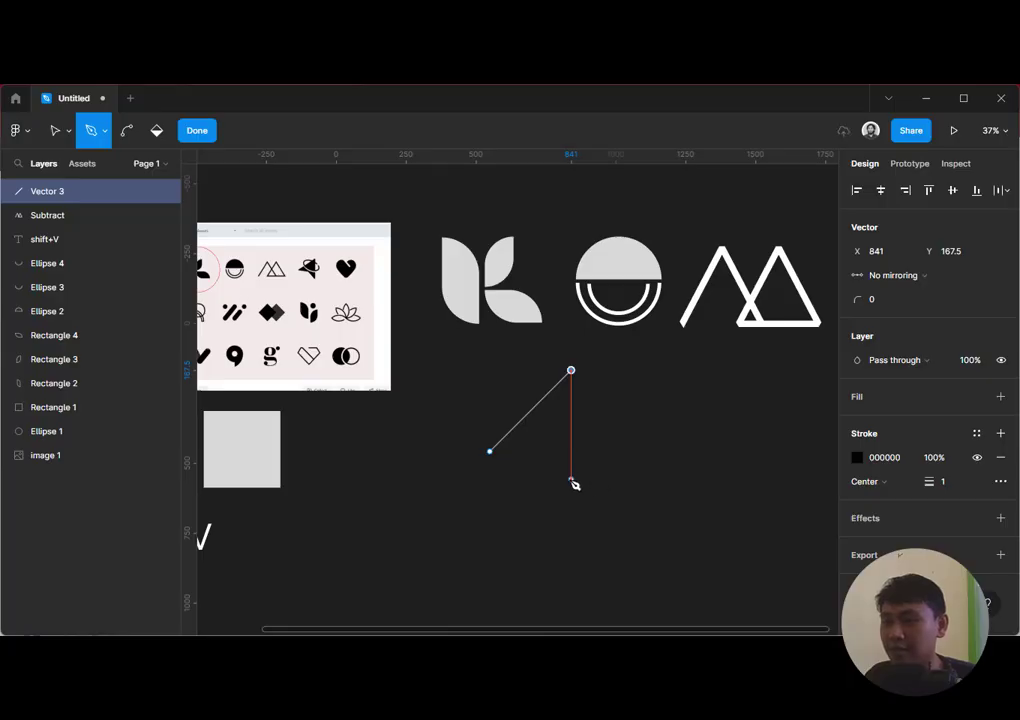
click(571, 479)
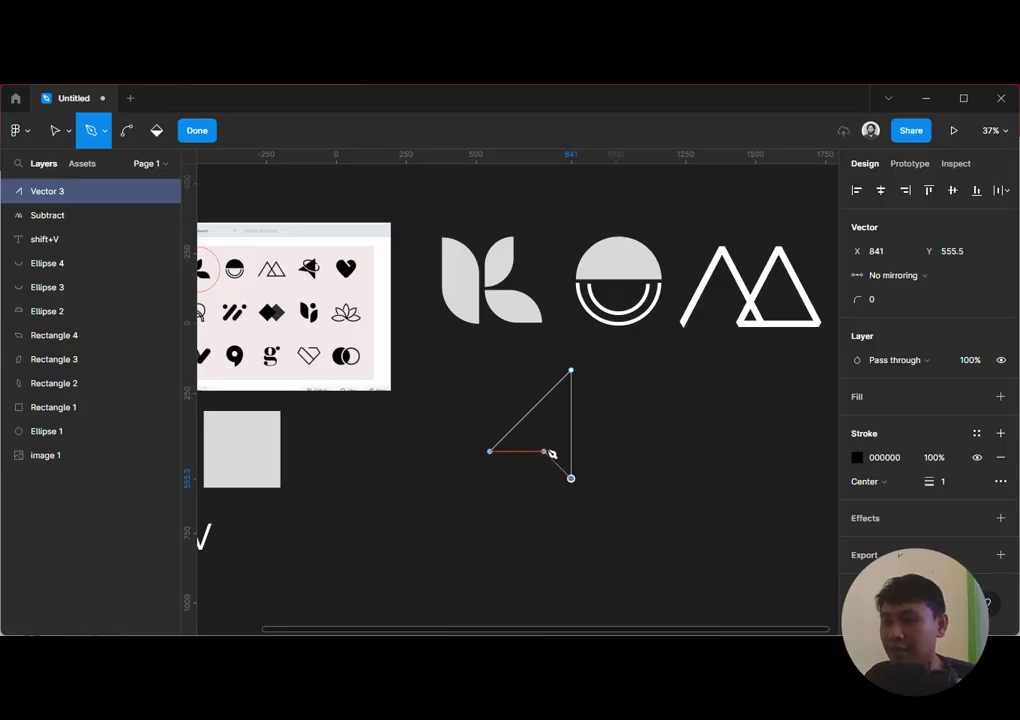
click(540, 447)
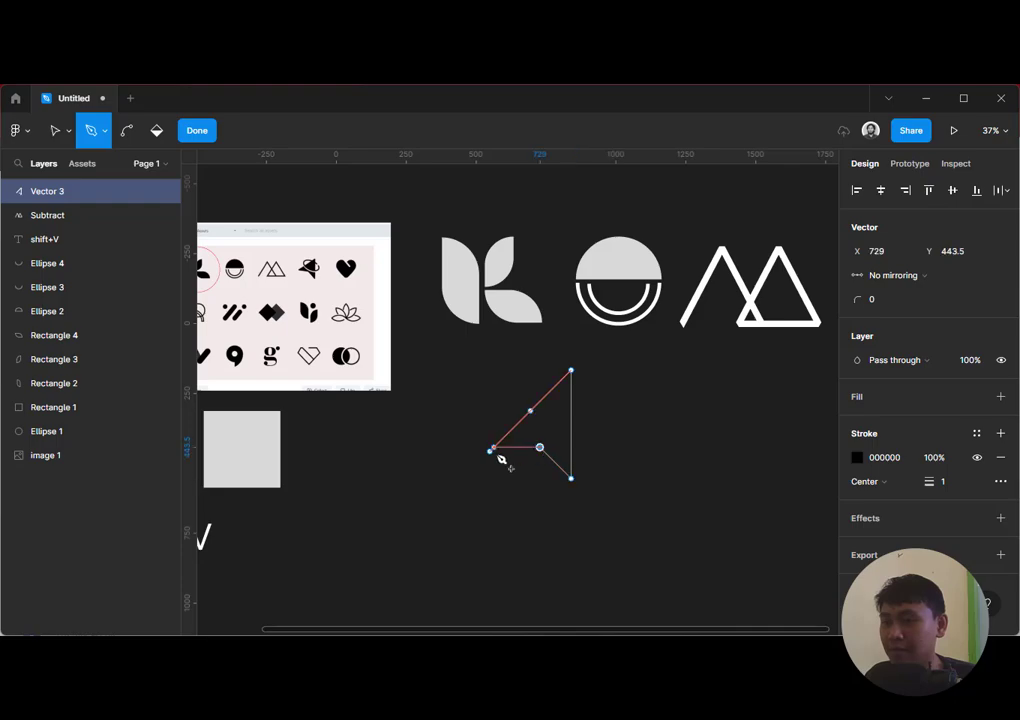
click(491, 453)
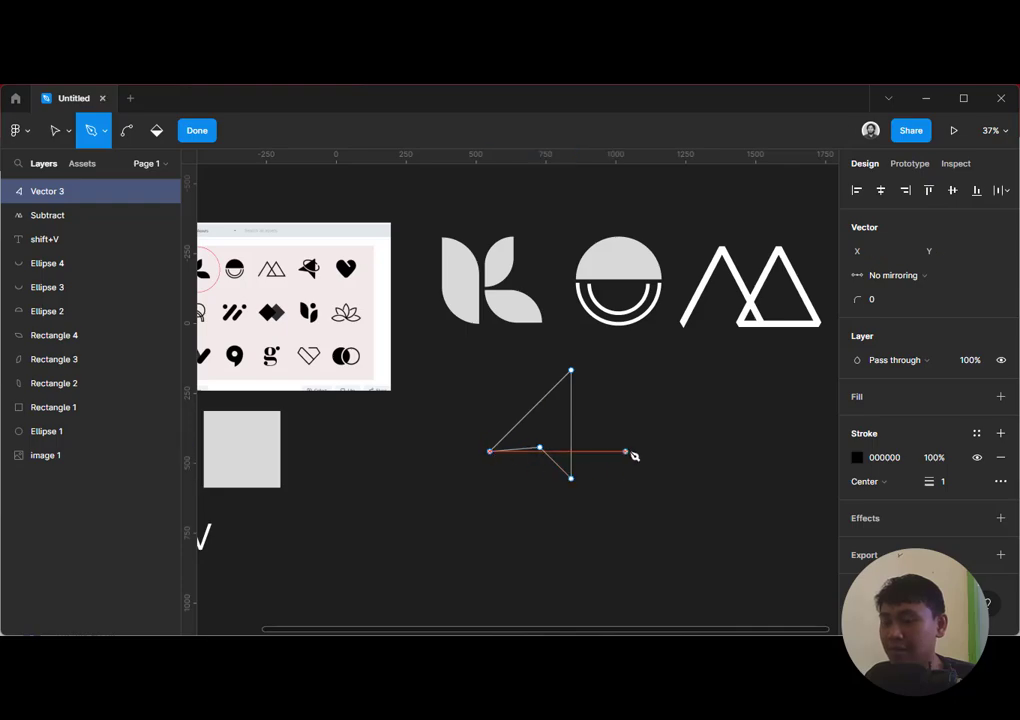
key(Escape)
key(Escape)
Pull the arrowhead's lower tip slightly down and move Vector 3 about 100 px right
key(Escape)
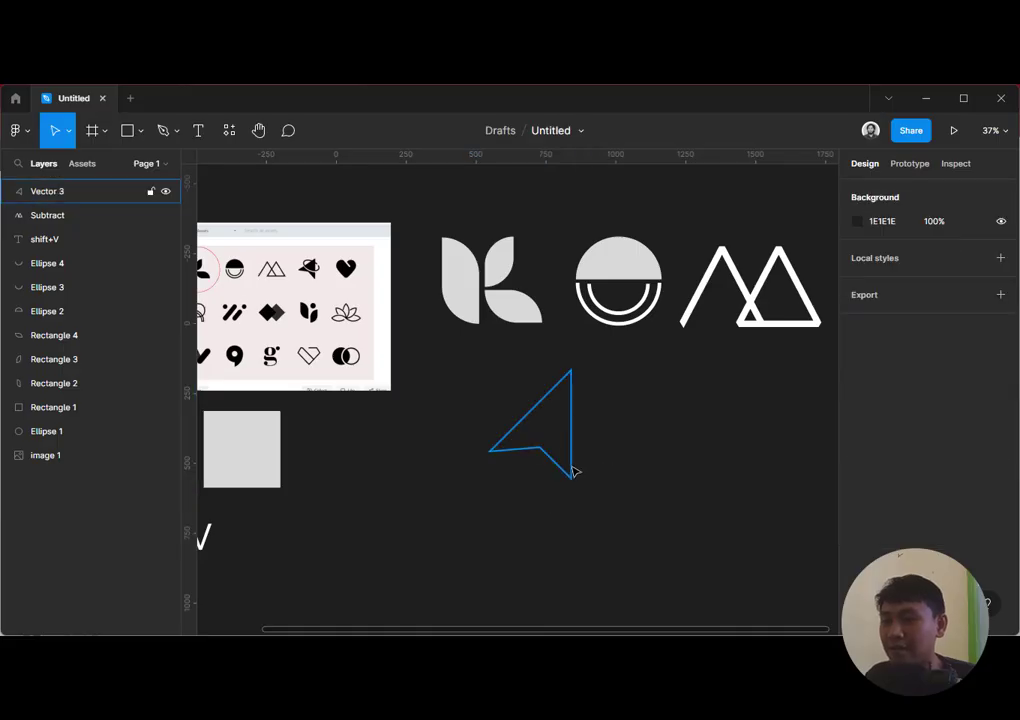
double_click(571, 469)
mouse_move(572, 480)
mouse_down()
mouse_move(587, 503)
mouse_move(578, 485)
mouse_up()
key(Escape)
click(617, 445)
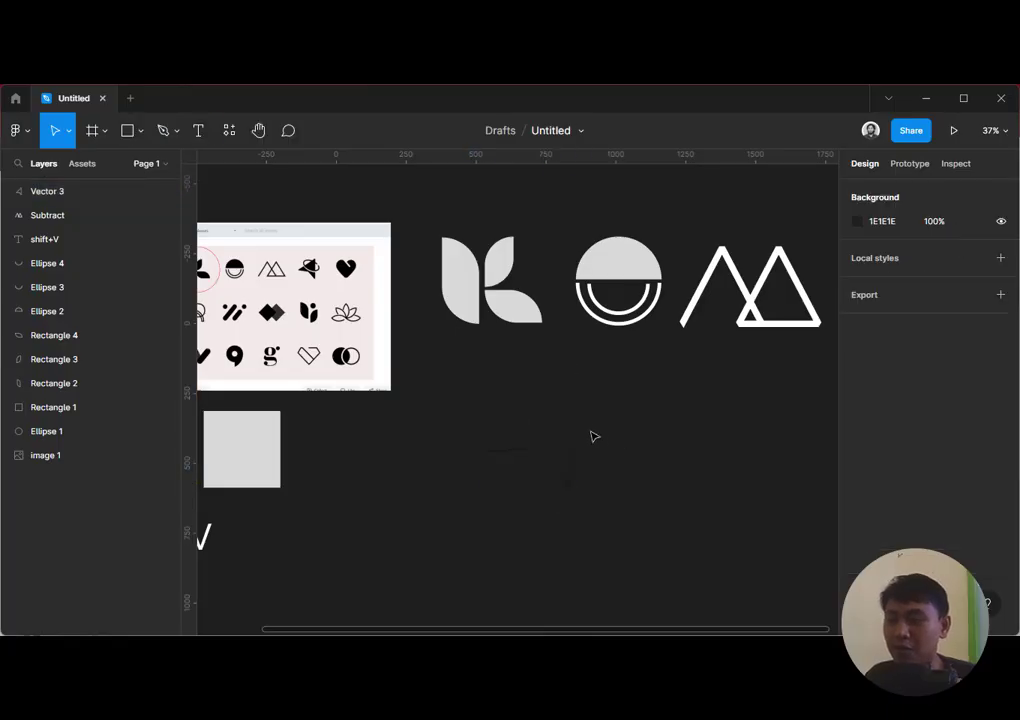
drag(572, 428, 670, 415)
click(744, 448)
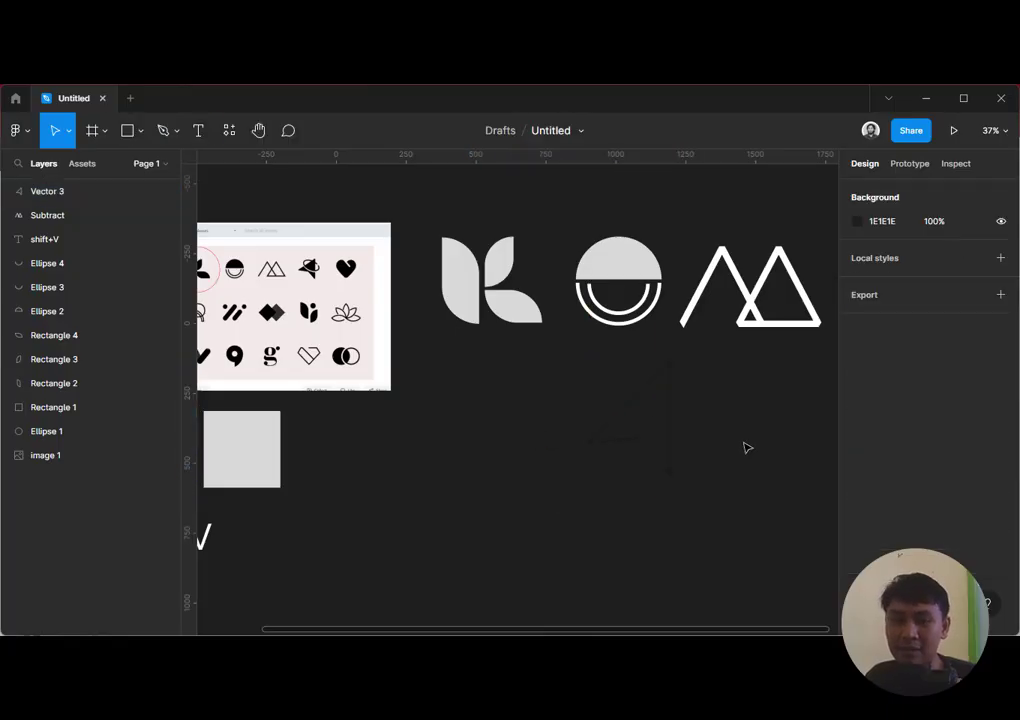
click(668, 470)
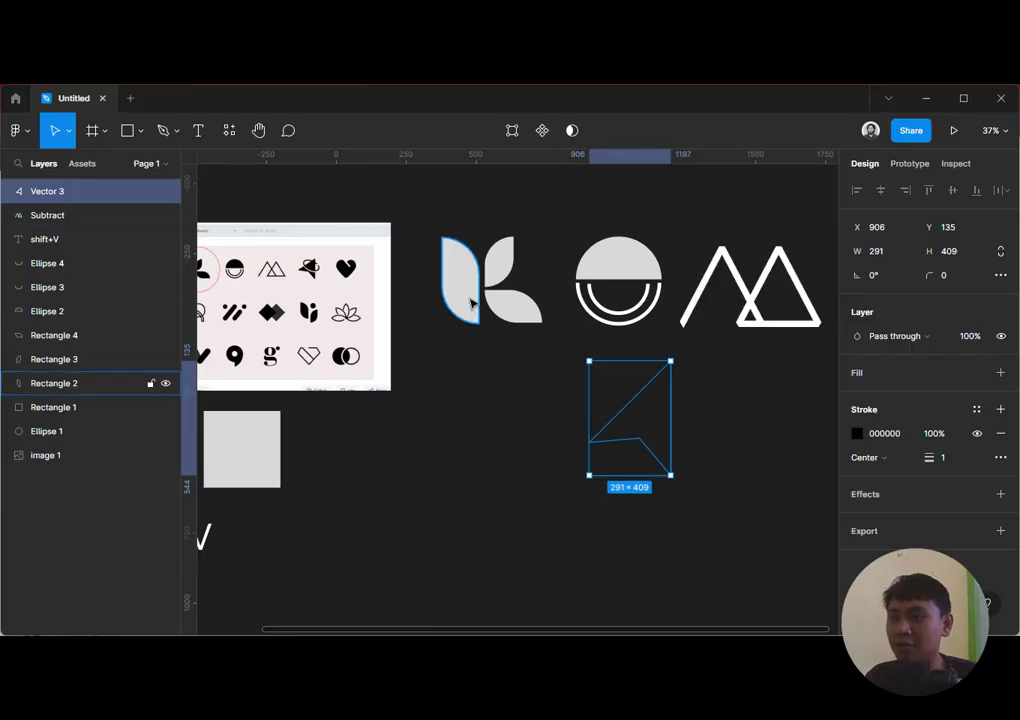
Give the arrowhead Vector 3 a D9D9D9 fill and remove both stroke entries
drag(419, 225, 505, 353)
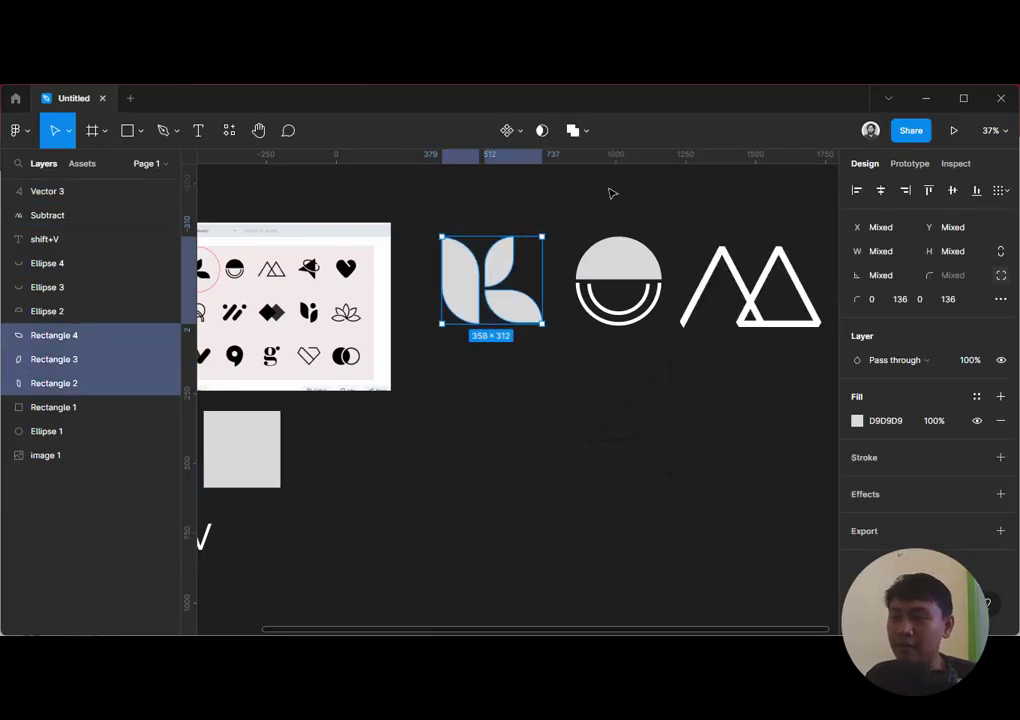
drag(600, 184, 651, 340)
click(757, 458)
click(671, 450)
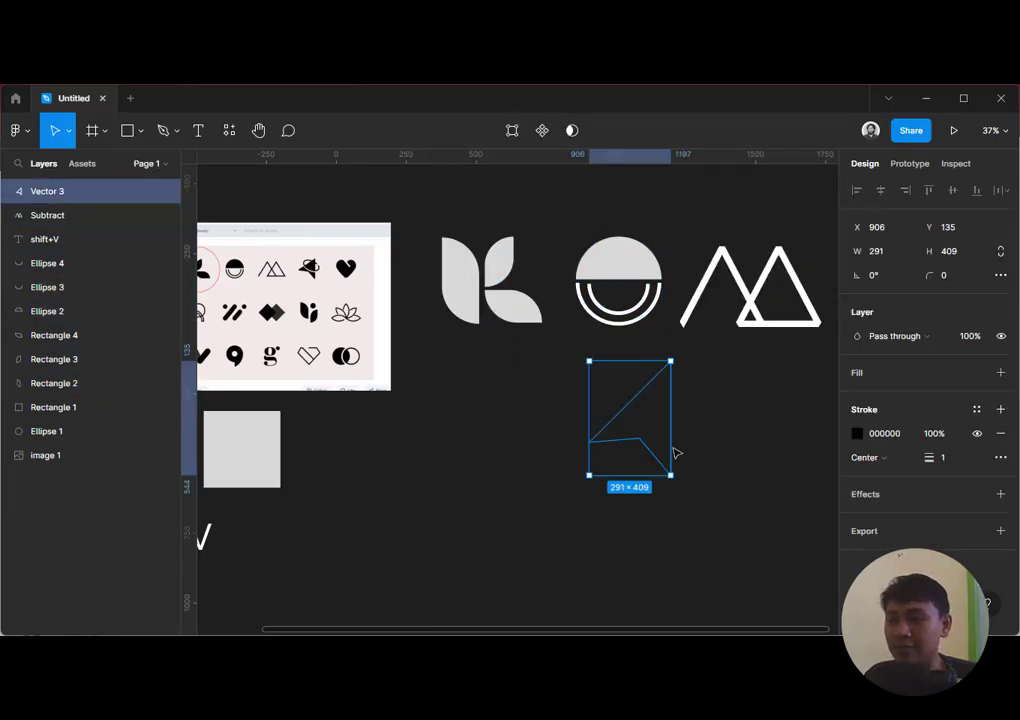
click(1000, 409)
click(1000, 372)
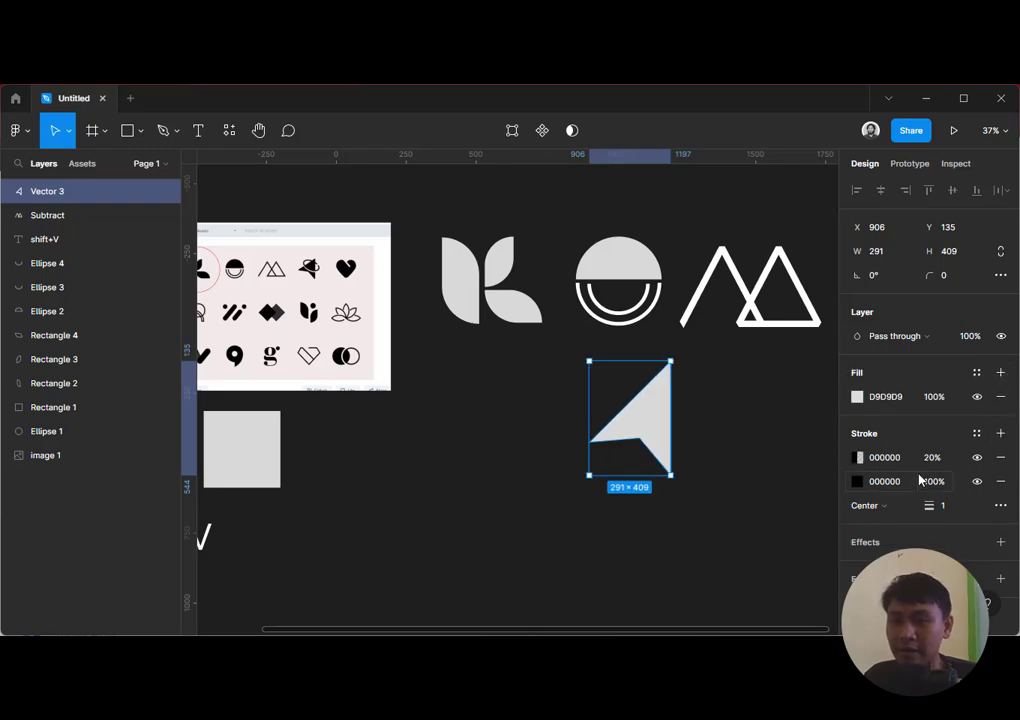
click(1000, 457)
click(1000, 457)
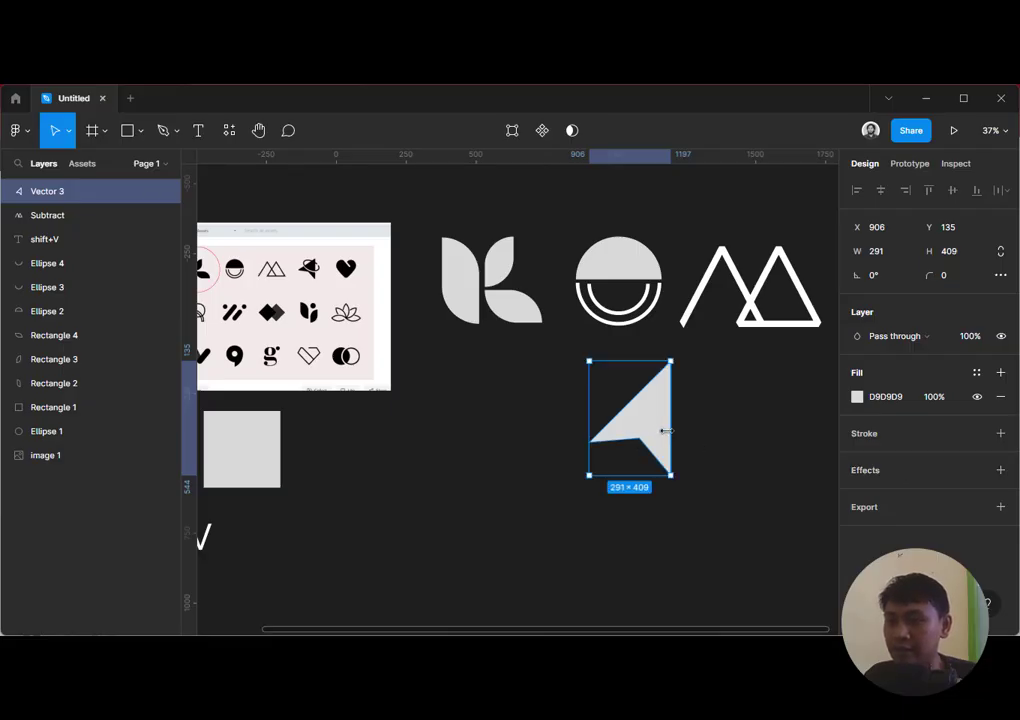
Try nudging the arrowhead's left tip point, then undo the adjustment
double_click(660, 442)
click(588, 443)
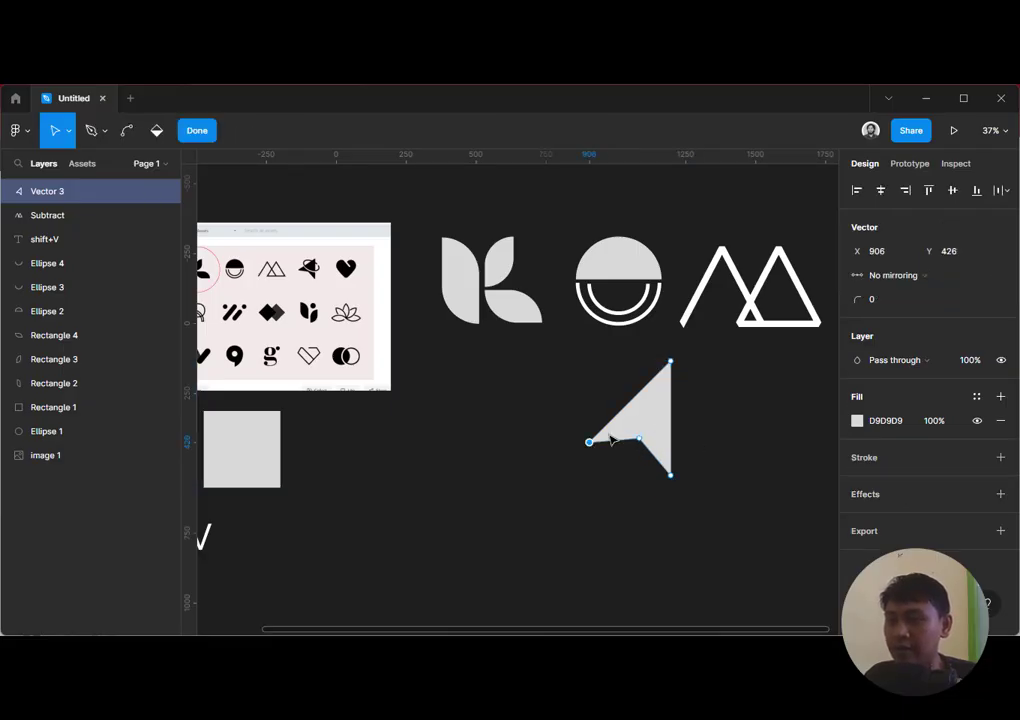
key(shift+Up)
key(shift+Up)
key(shift+Right)
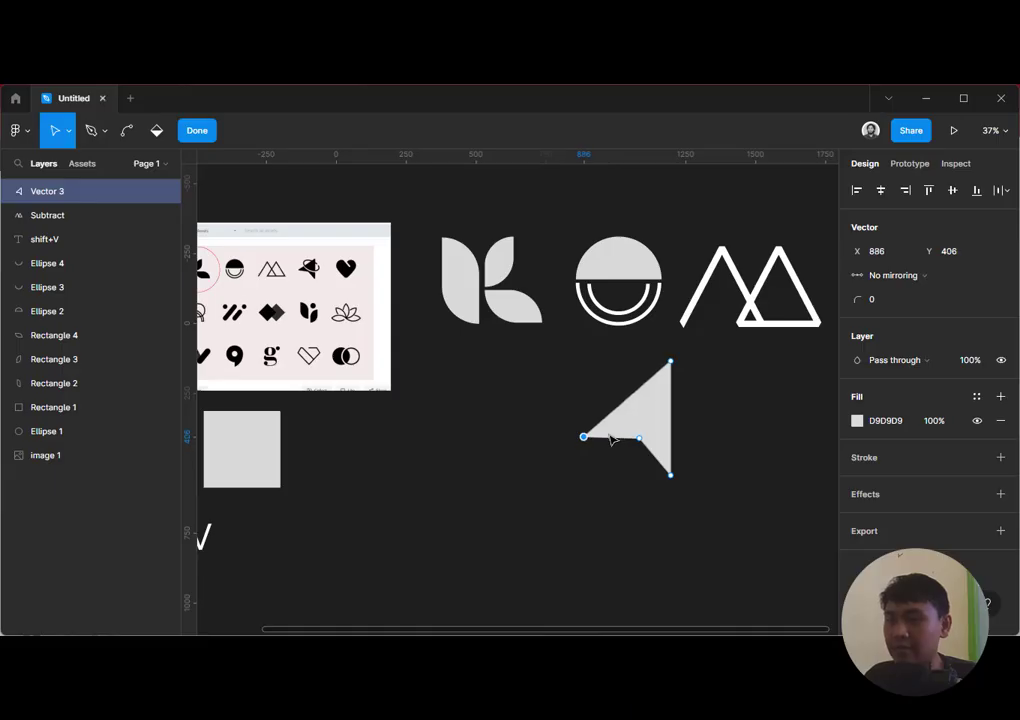
key(shift+Up)
click(759, 447)
key(Escape)
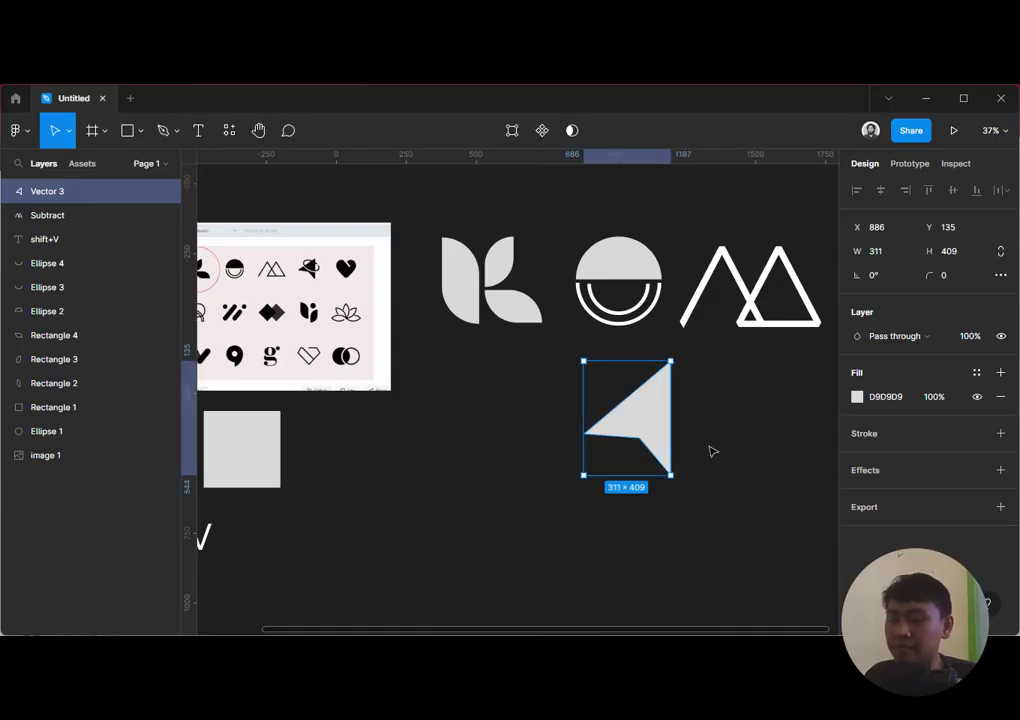
key(ctrl+z)
key(ctrl+z)
key(ctrl+z)
key(ctrl+z)
key(ctrl+z)
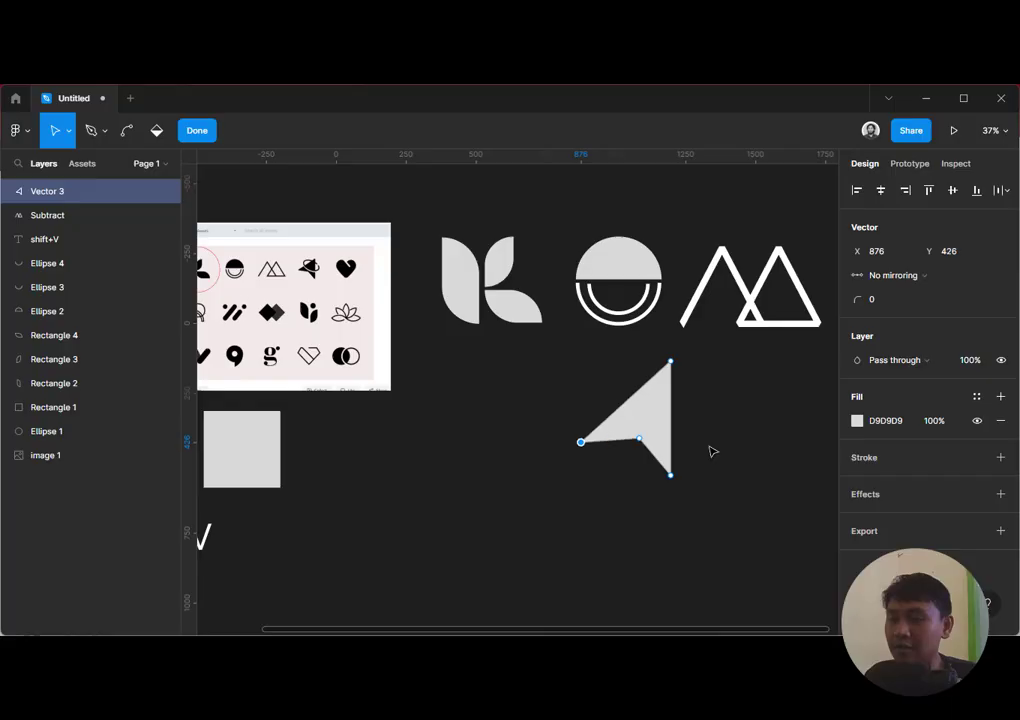
key(ctrl+z)
key(ctrl+z)
key(Escape)
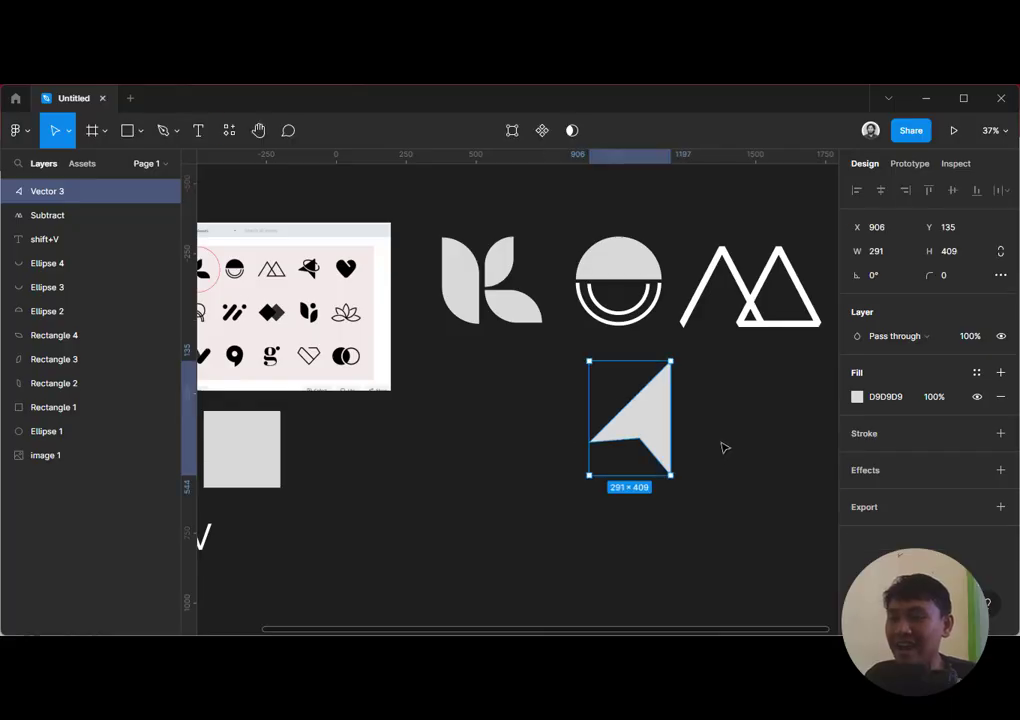
key(Escape)
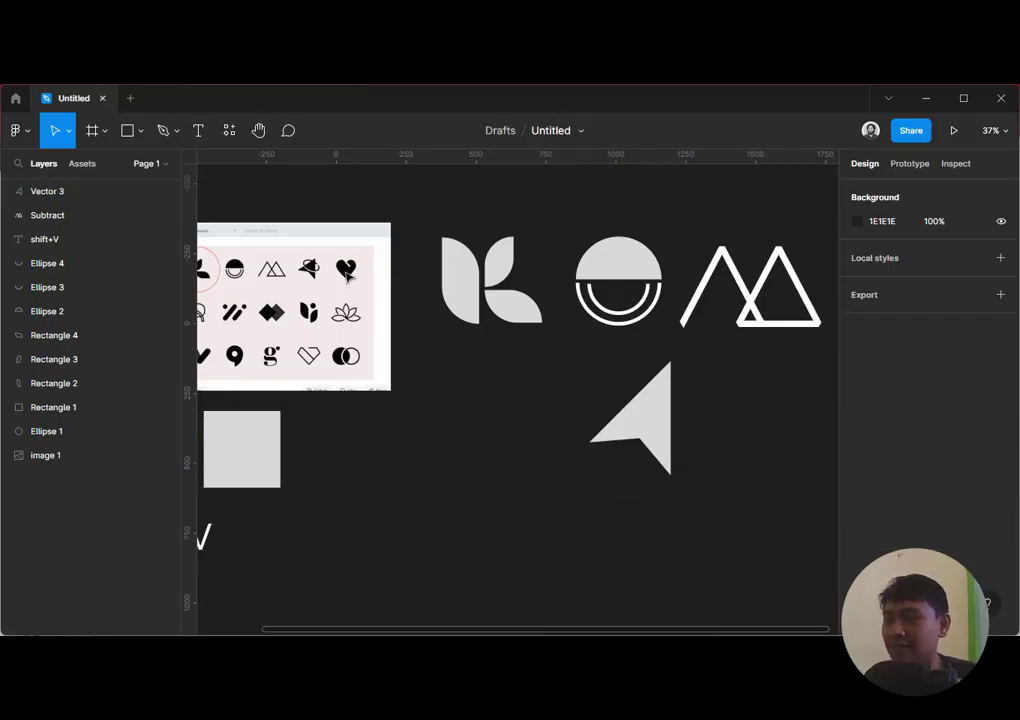
Move the grey arrowhead to X 344, Y 179, directly beneath the leaf K logo
scroll(347, 273, up, 10)
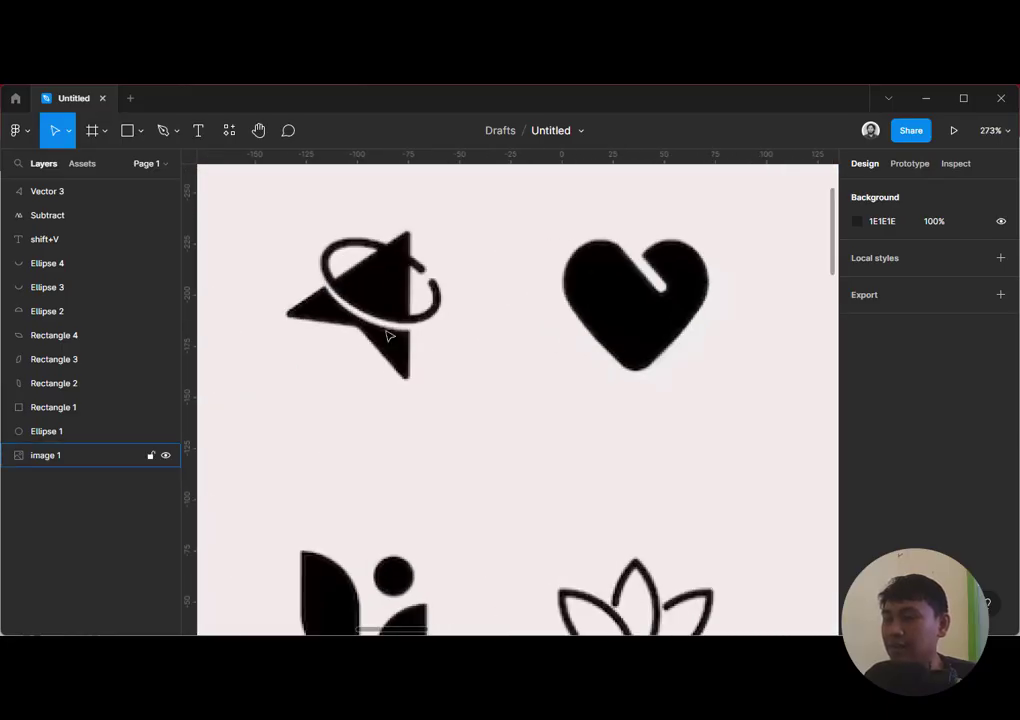
scroll(333, 304, down, 10)
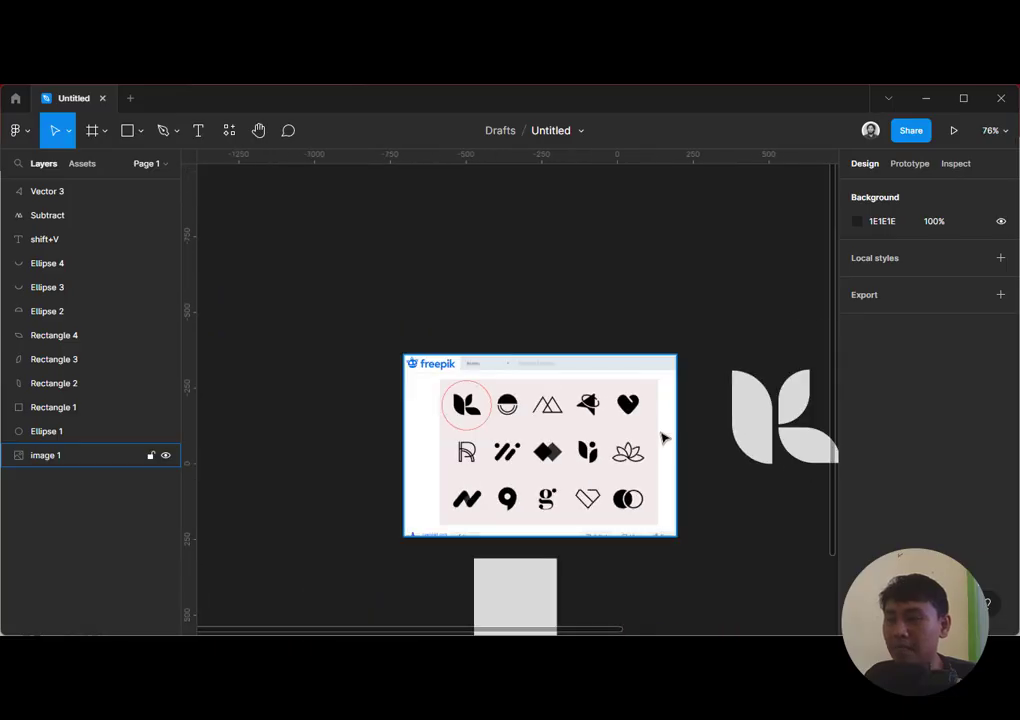
drag(460, 281, 467, 285)
scroll(687, 400, down, 3)
drag(690, 402, 535, 406)
scroll(526, 390, up, 2)
drag(611, 411, 472, 433)
click(506, 430)
Draw an ellipse over the arrowhead and reshape it into a smaller, flatter, tilted ellipse
click(137, 131)
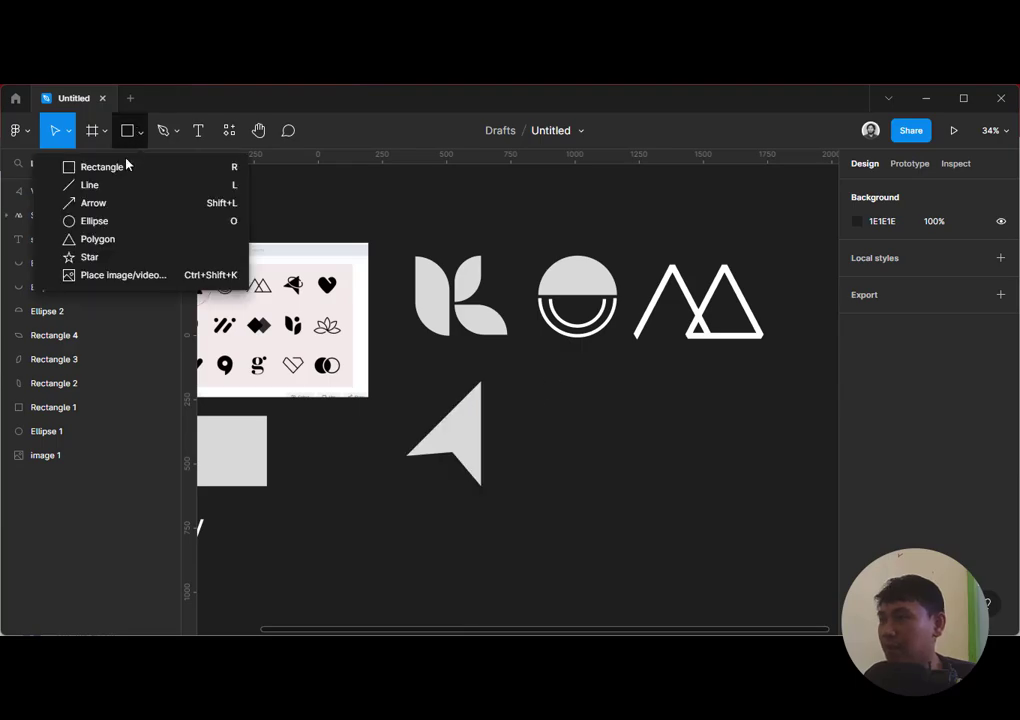
click(102, 221)
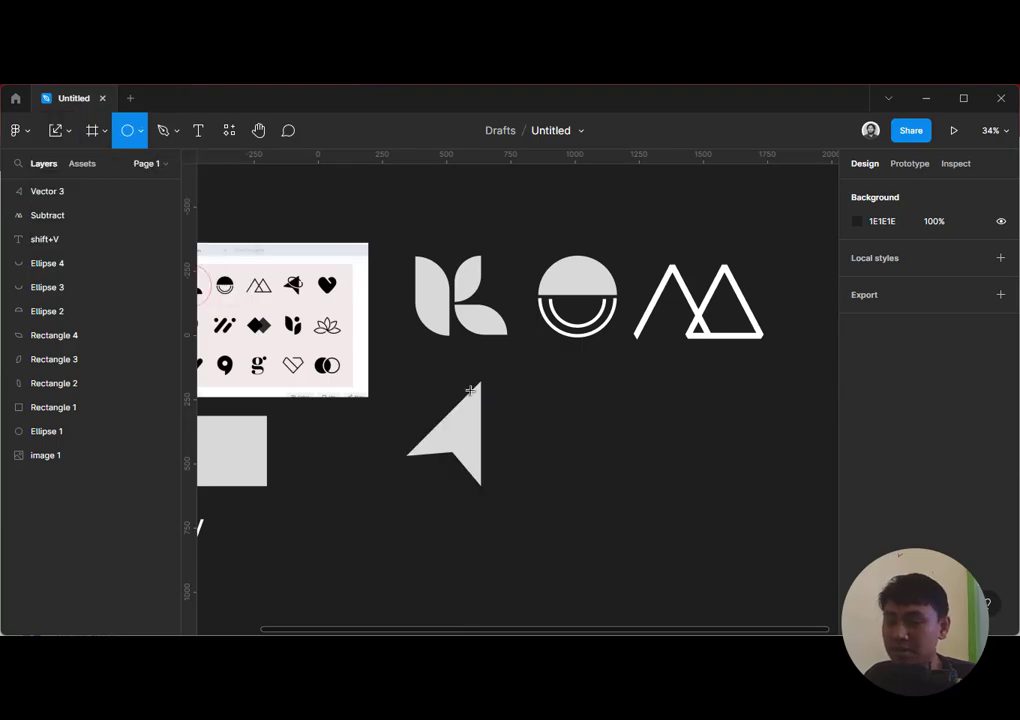
drag(479, 394, 523, 432)
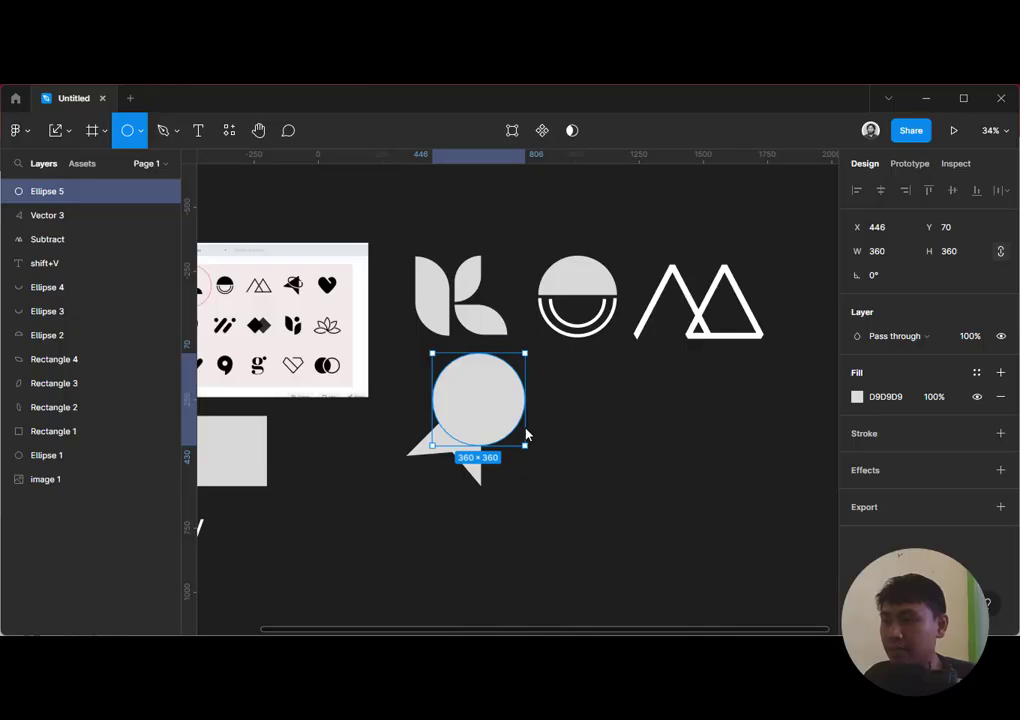
key(v)
mouse_move(525, 353)
mouse_down()
mouse_move(508, 386)
mouse_move(537, 403)
mouse_move(540, 420)
mouse_move(467, 417)
mouse_up()
Remove the ellipse's fill, give it a black 16-weight outline, and nudge it up-left
click(1000, 396)
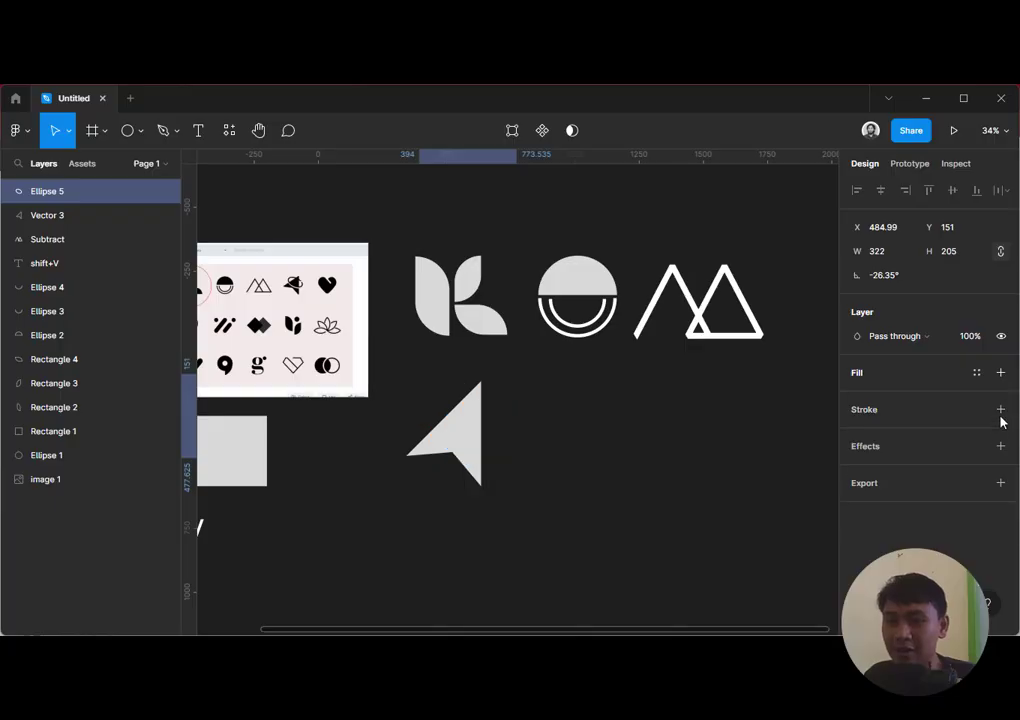
click(1000, 409)
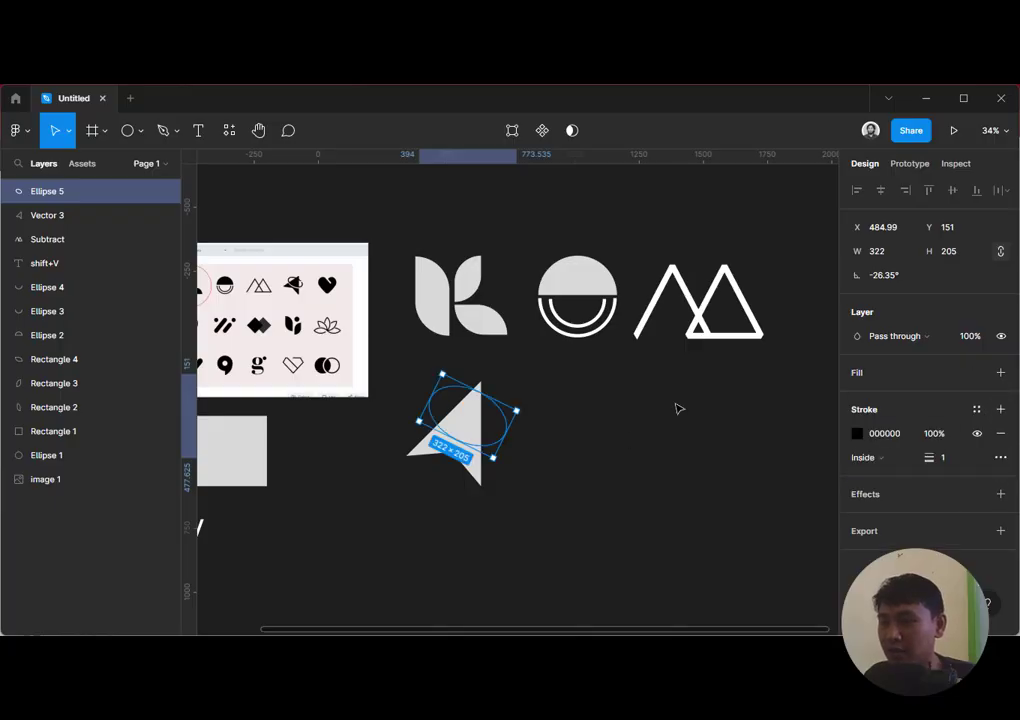
key(Up)
key(Up)
key(Left)
key(Left)
key(Left)
key(Left)
key(Left)
key(Left)
key(Left)
key(Left)
key(Up)
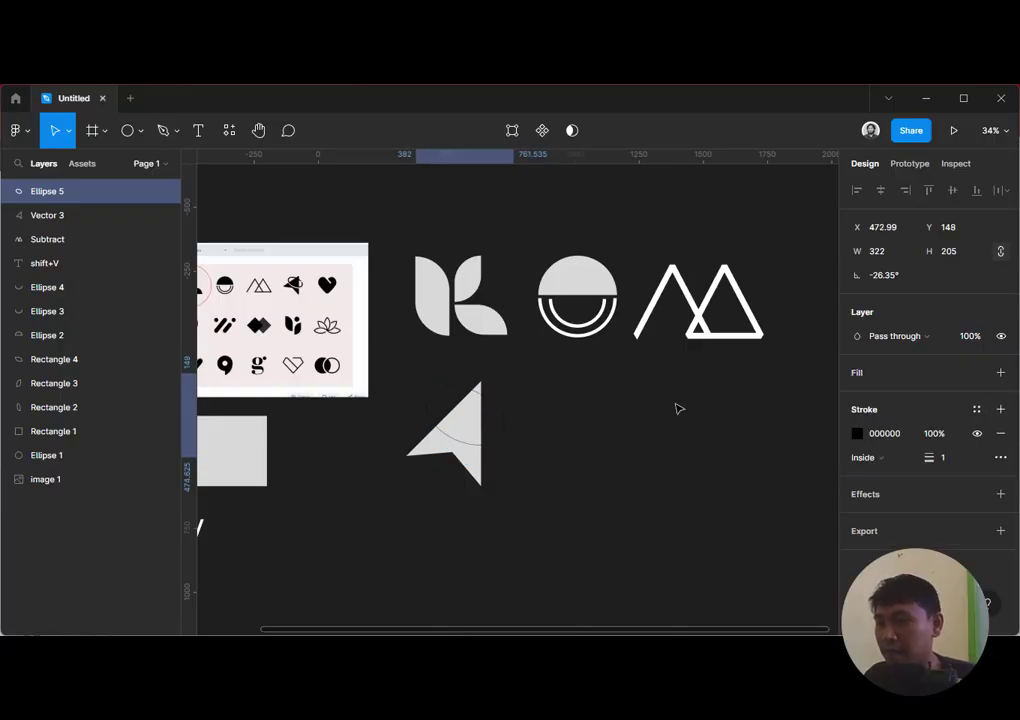
key(Up)
key(Up)
key(Up)
key(Up)
key(Up)
key(Up)
key(Up)
key(Up)
scroll(544, 417, up, 3)
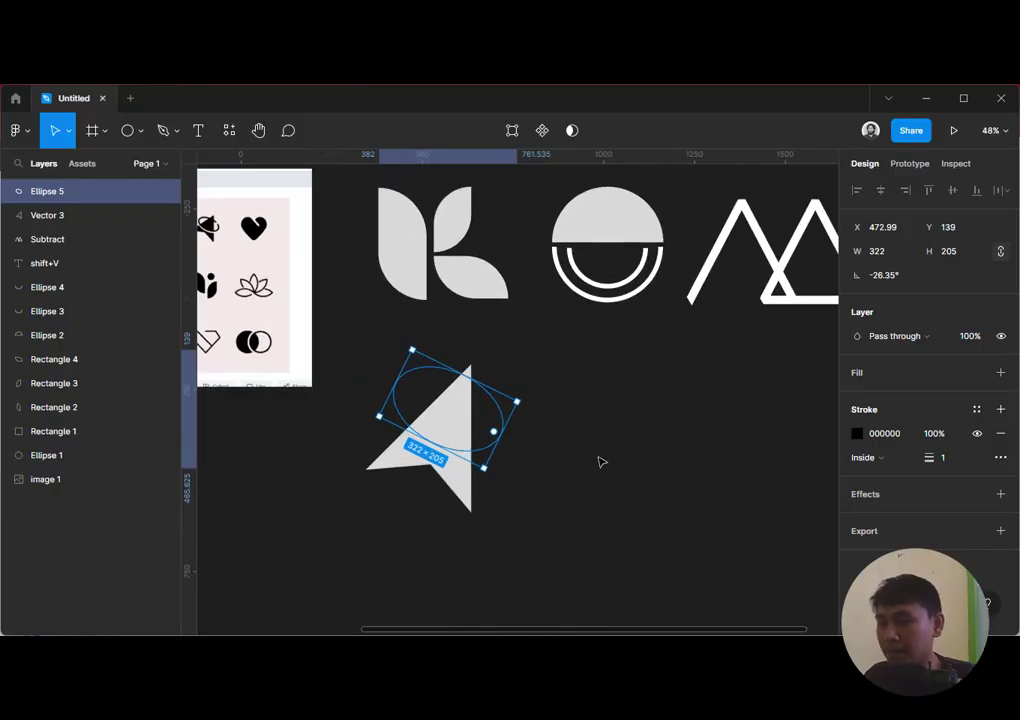
key(Up)
key(Up)
key(Up)
key(Up)
key(Up)
key(Up)
key(Up)
key(Up)
key(Up)
key(Up)
key(Up)
key(Up)
key(Up)
key(Up)
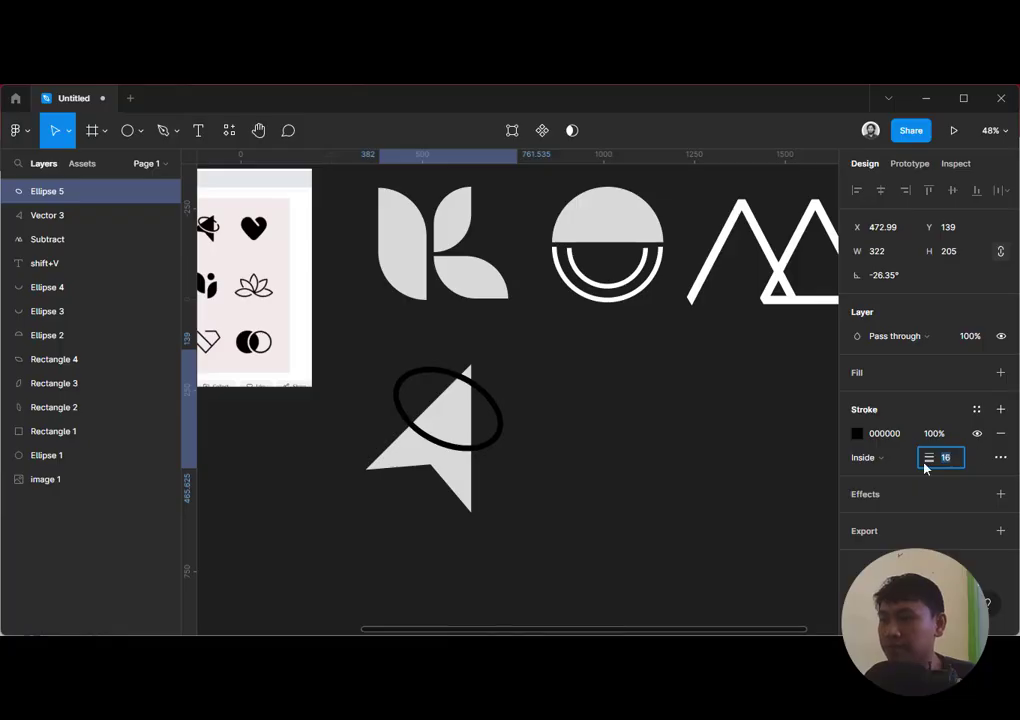
click(567, 462)
Try cutting an open wedge out of the ellipse ring to preview the logo
scroll(555, 480, left, 3)
click(519, 487)
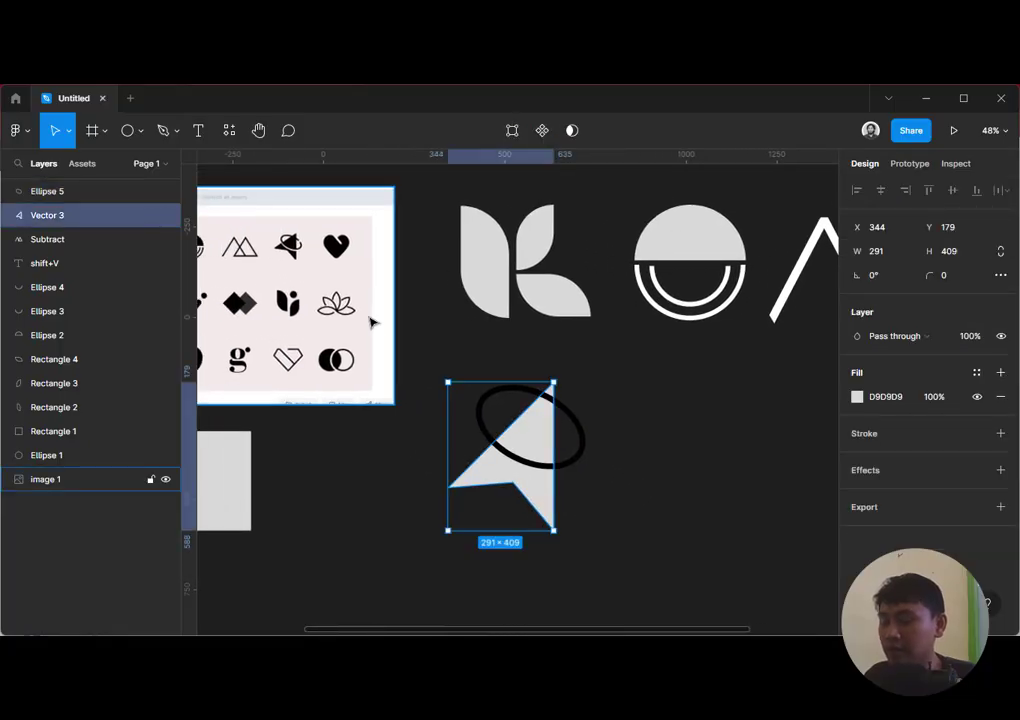
key(Escape)
click(587, 433)
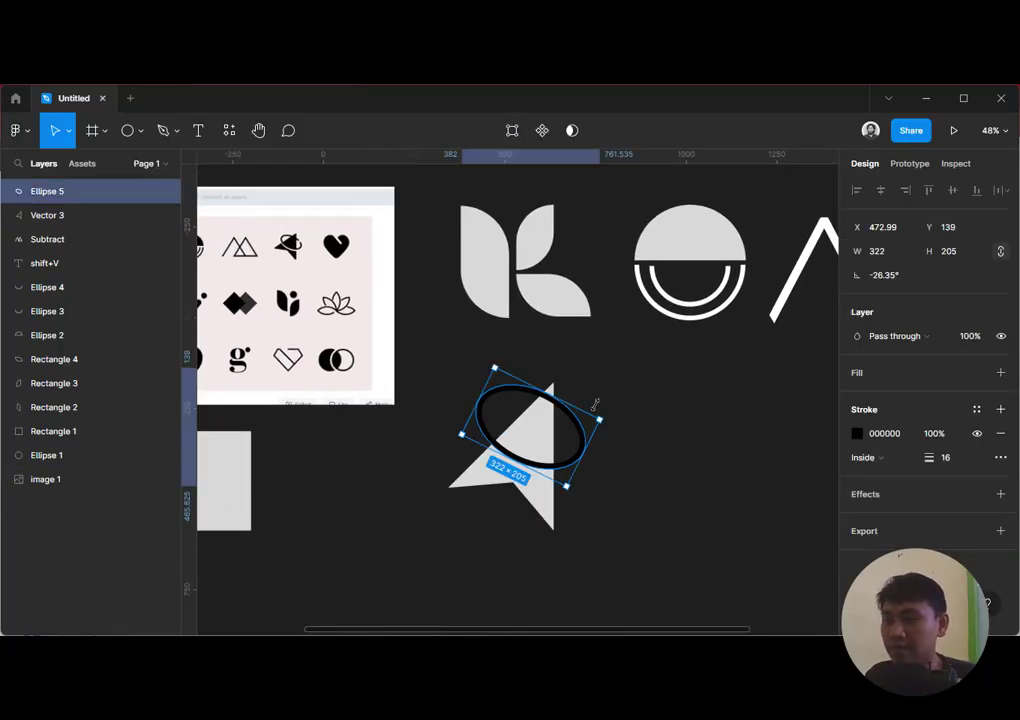
click(610, 413)
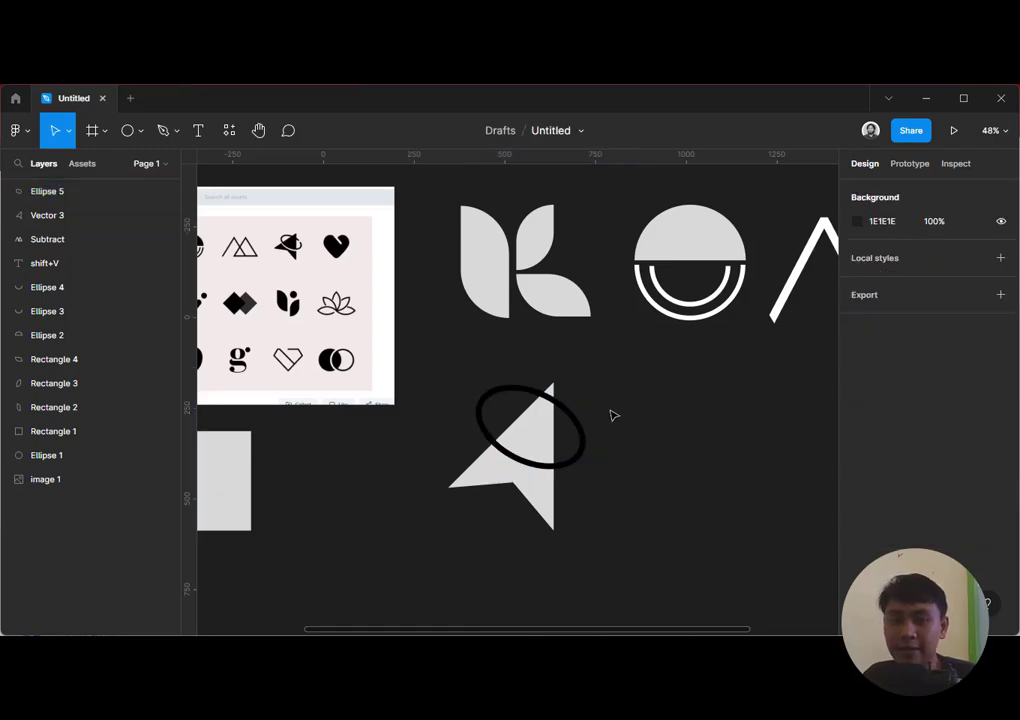
click(566, 410)
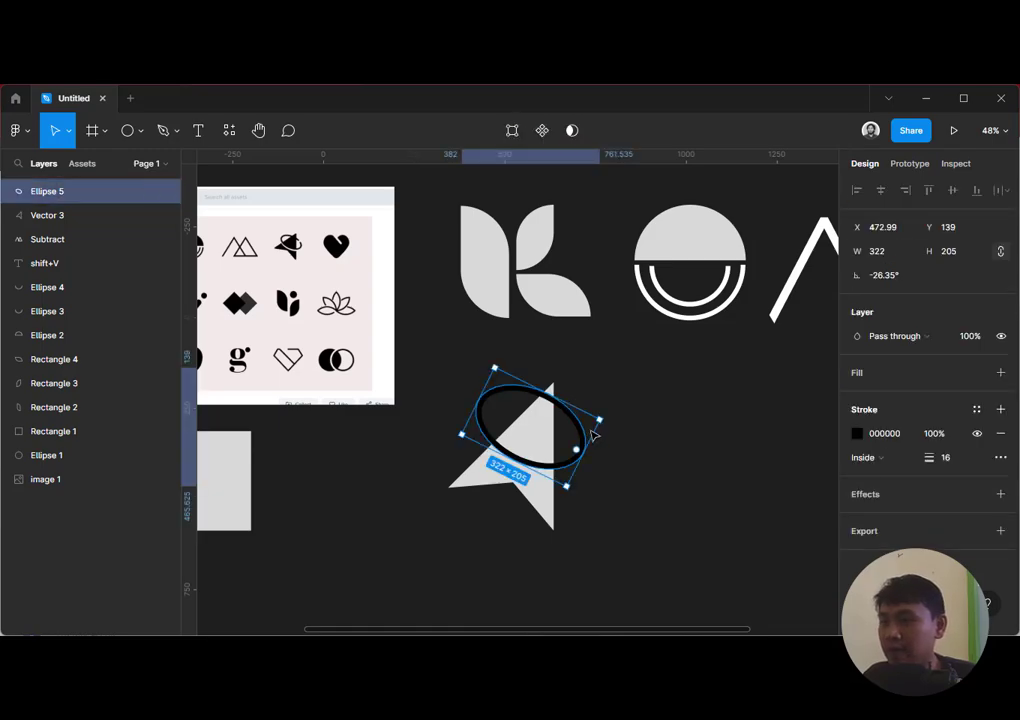
drag(577, 455, 571, 464)
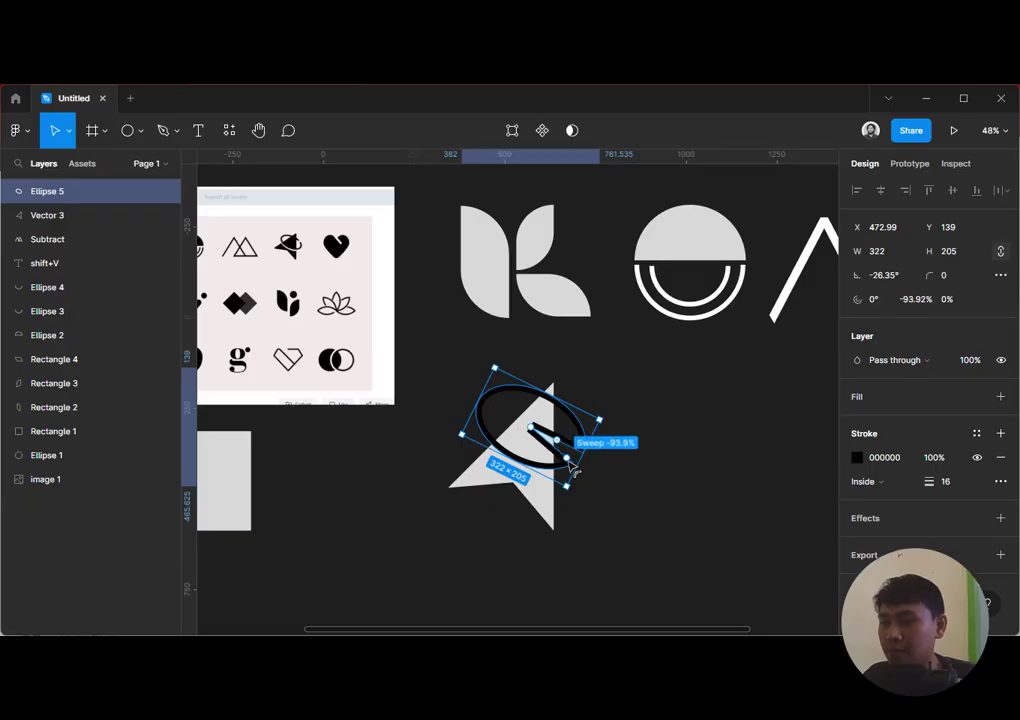
click(646, 477)
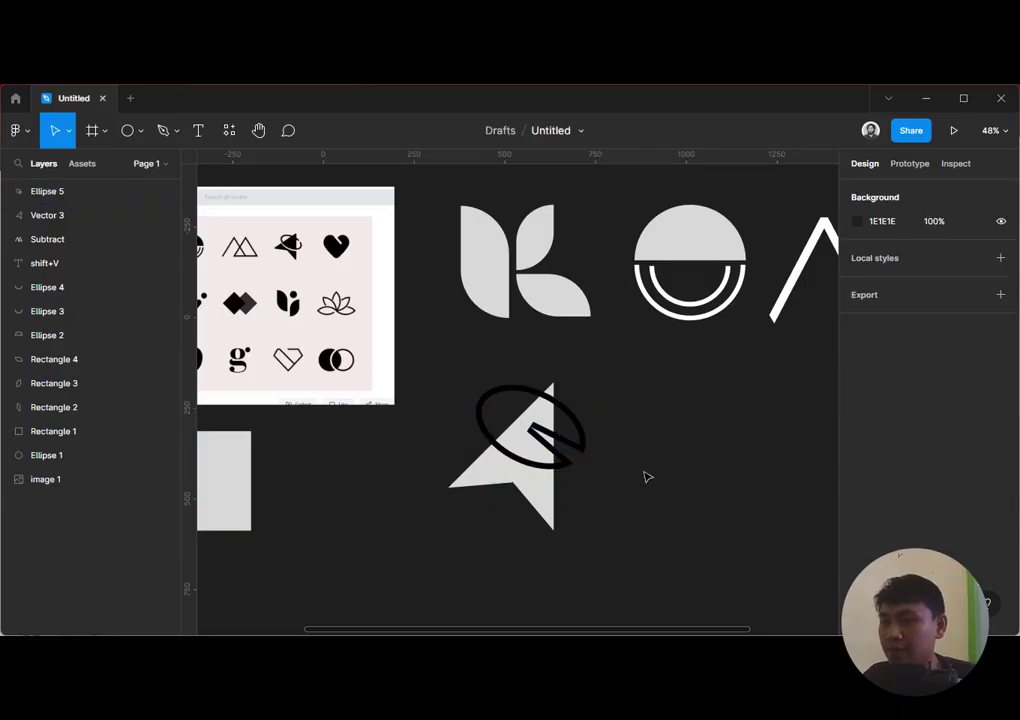
Undo the wedge cut so the ring is closed again, then select the arrow shape
click(577, 455)
key(ctrl+z)
click(653, 455)
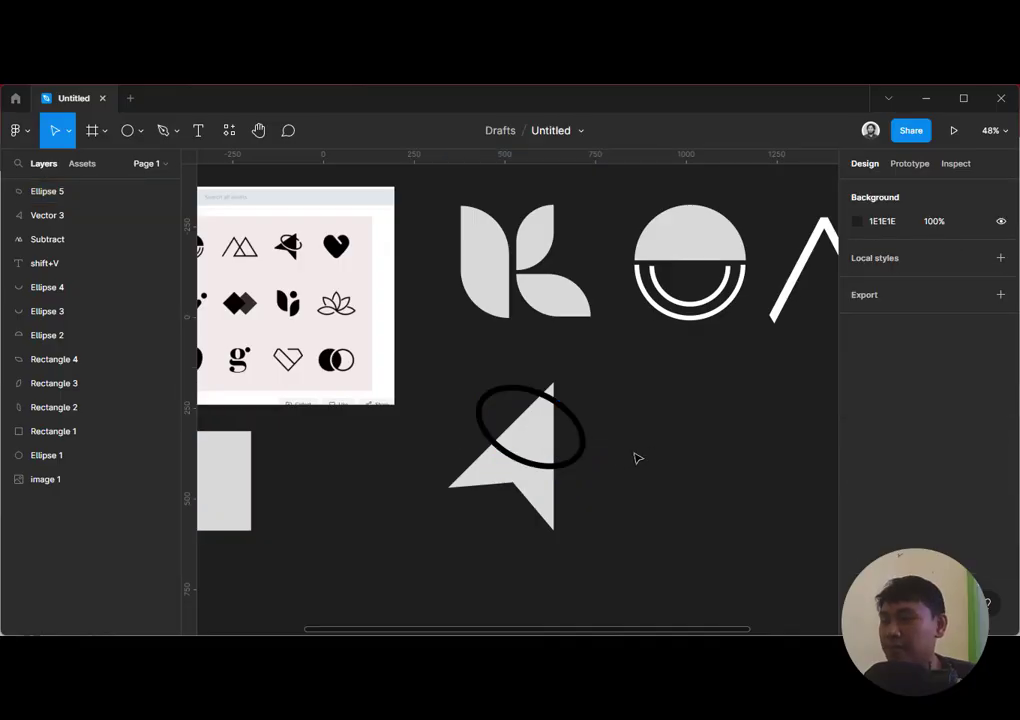
scroll(650, 455, left, 3)
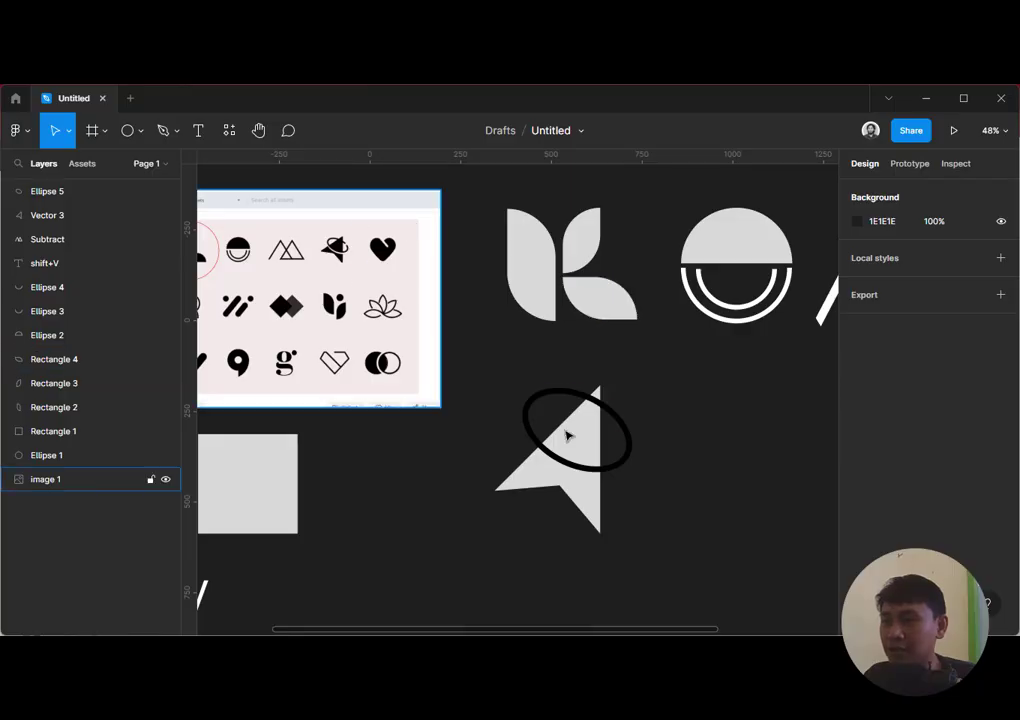
click(611, 468)
click(695, 458)
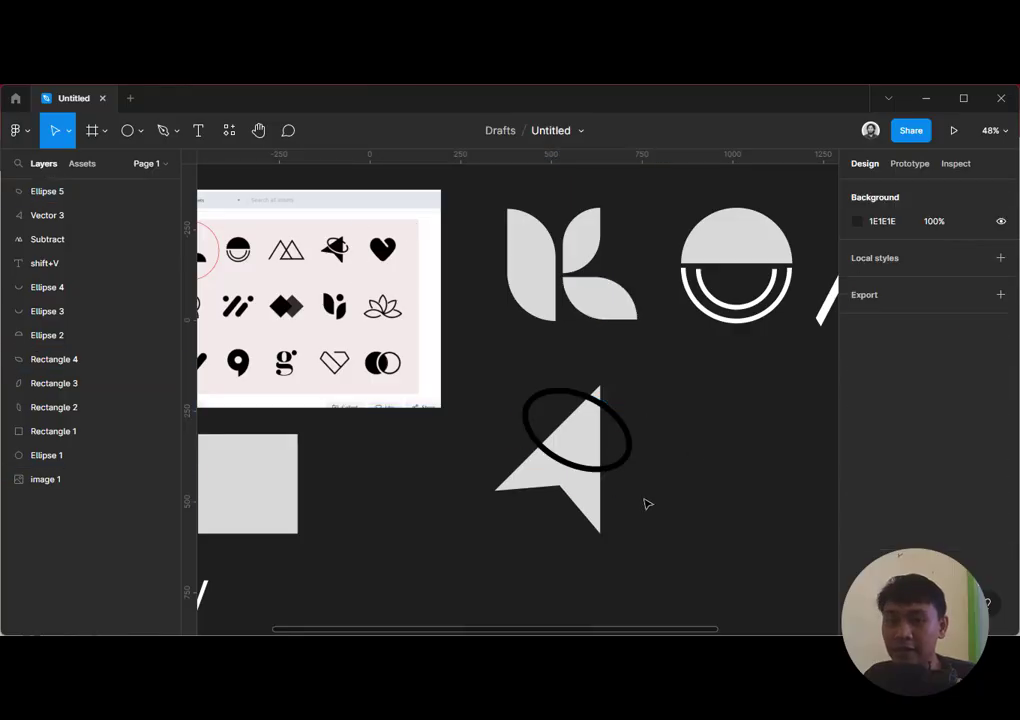
click(590, 515)
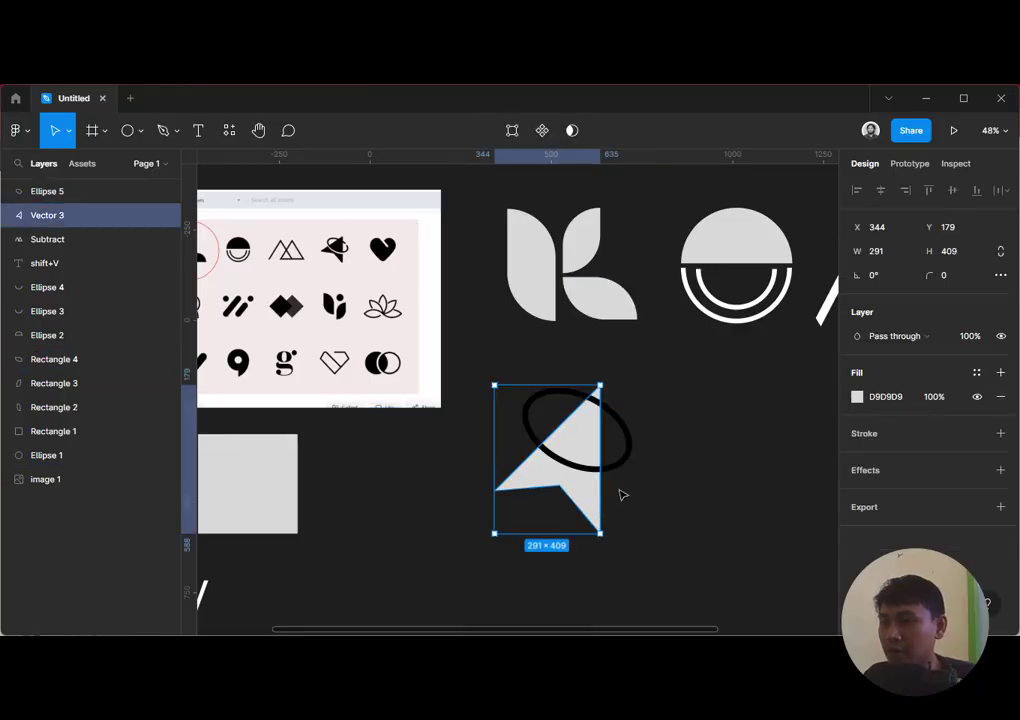
Round the grey arrowhead's corners with a corner radius of 8
scroll(340, 237, up, 10)
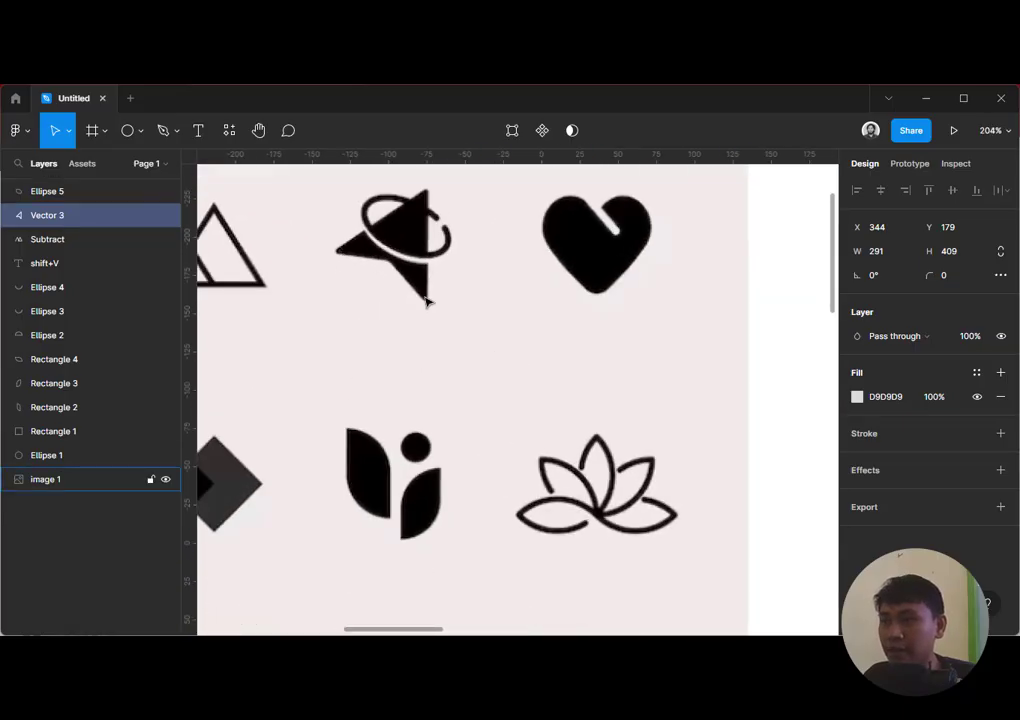
scroll(611, 462, down, 9)
scroll(692, 364, right, 2)
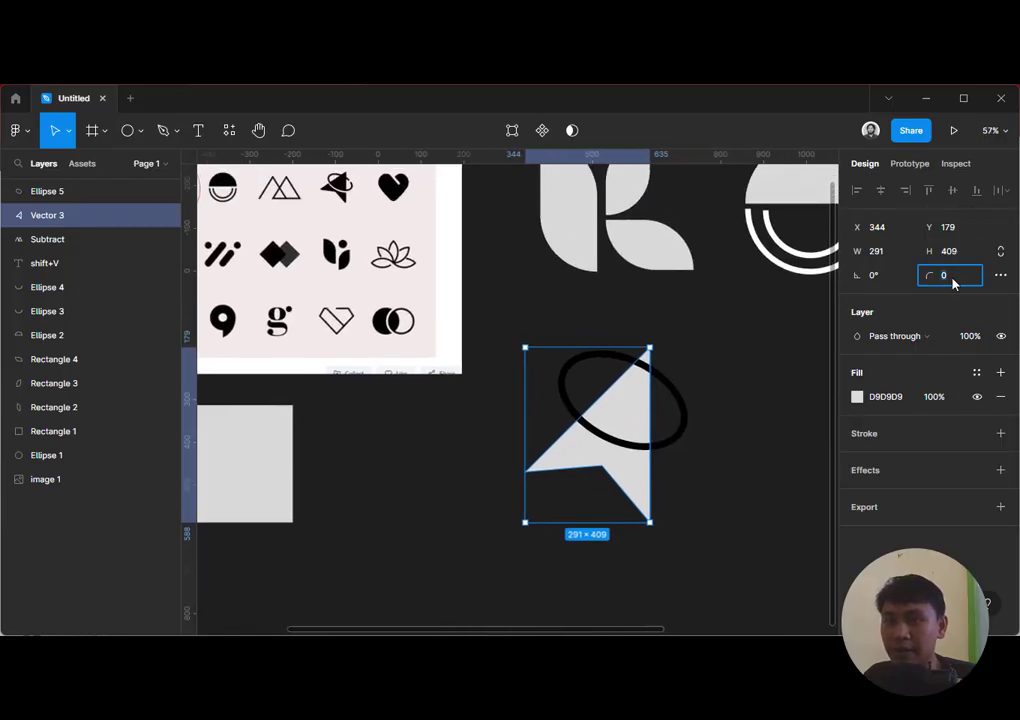
text(5)
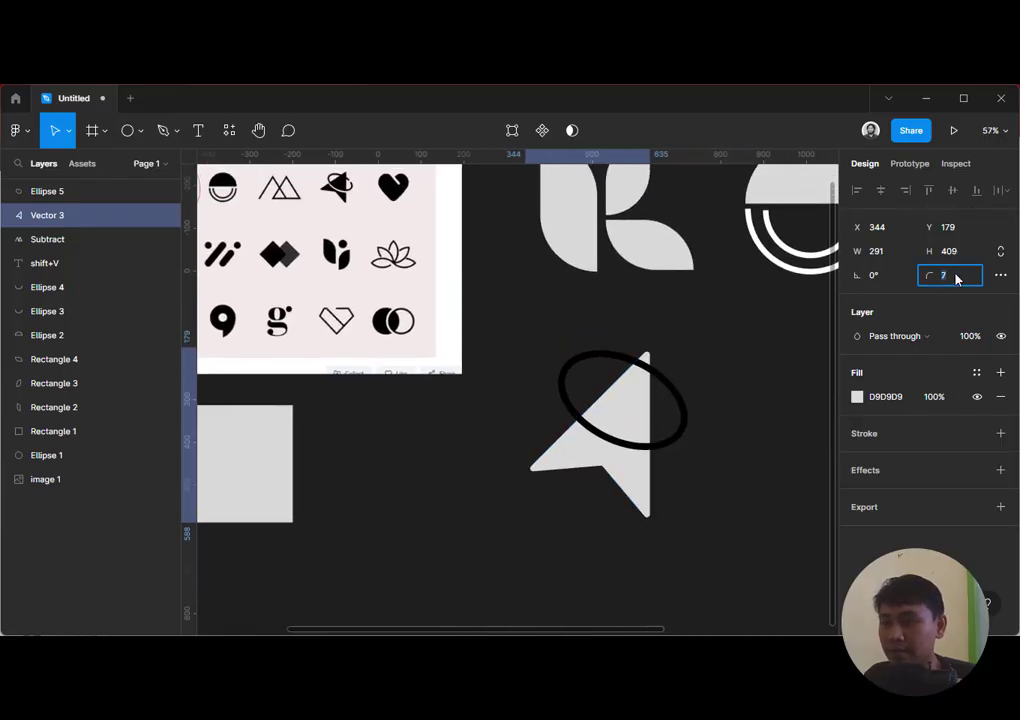
key(Up)
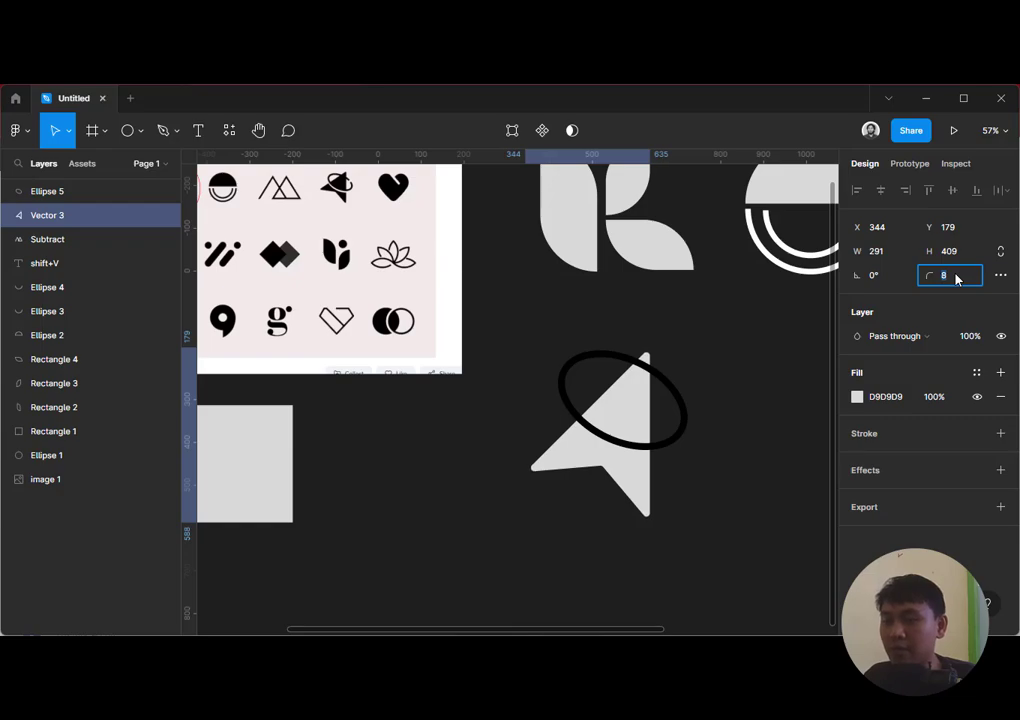
click(774, 383)
drag(732, 359, 678, 414)
scroll(697, 377, down, 1)
Nudge the ring right and down, then duplicate it as a grey-filled ellipse with no outline
click(660, 427)
key(Right)
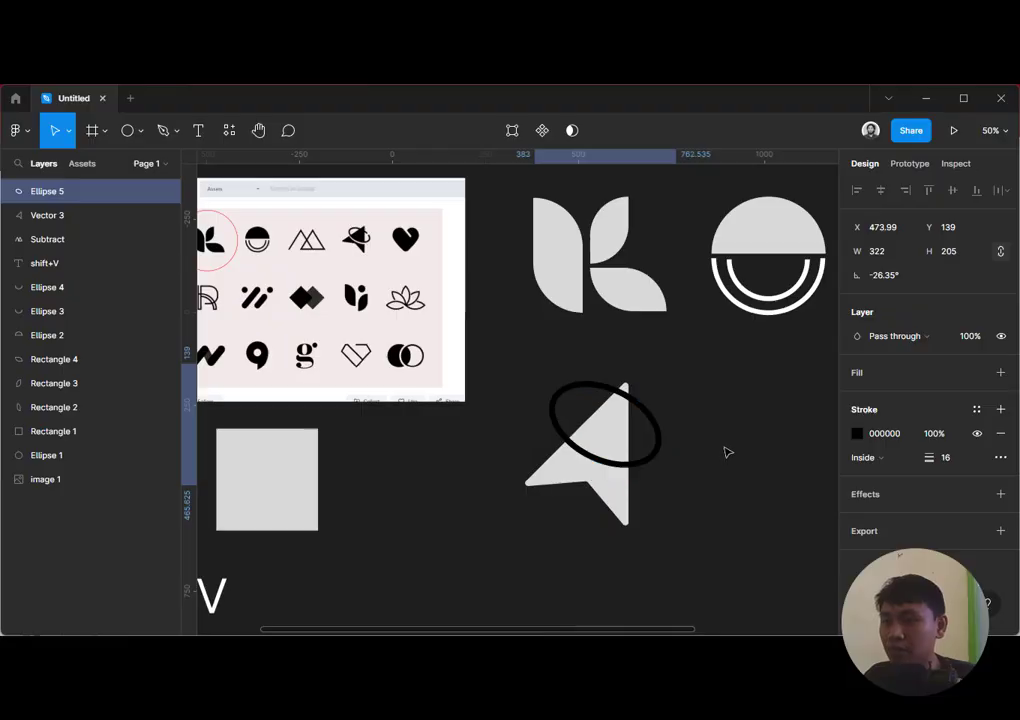
key(Right)
key(Down)
key(Down)
key(Down)
key(Down)
key(Down)
key(Down)
key(Down)
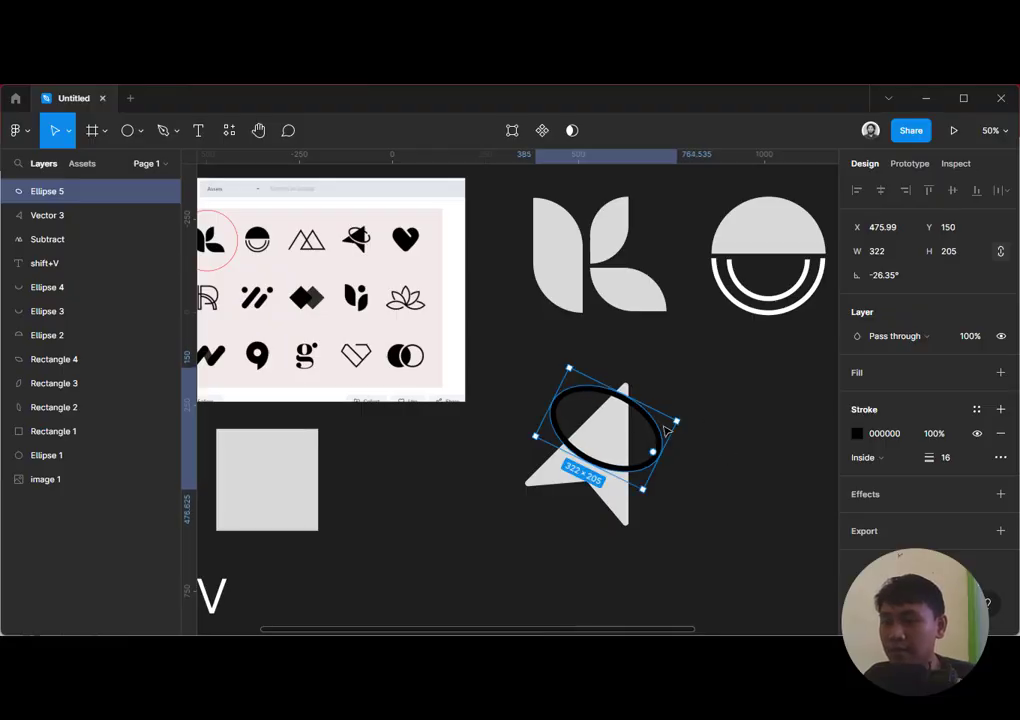
key(ctrl+d)
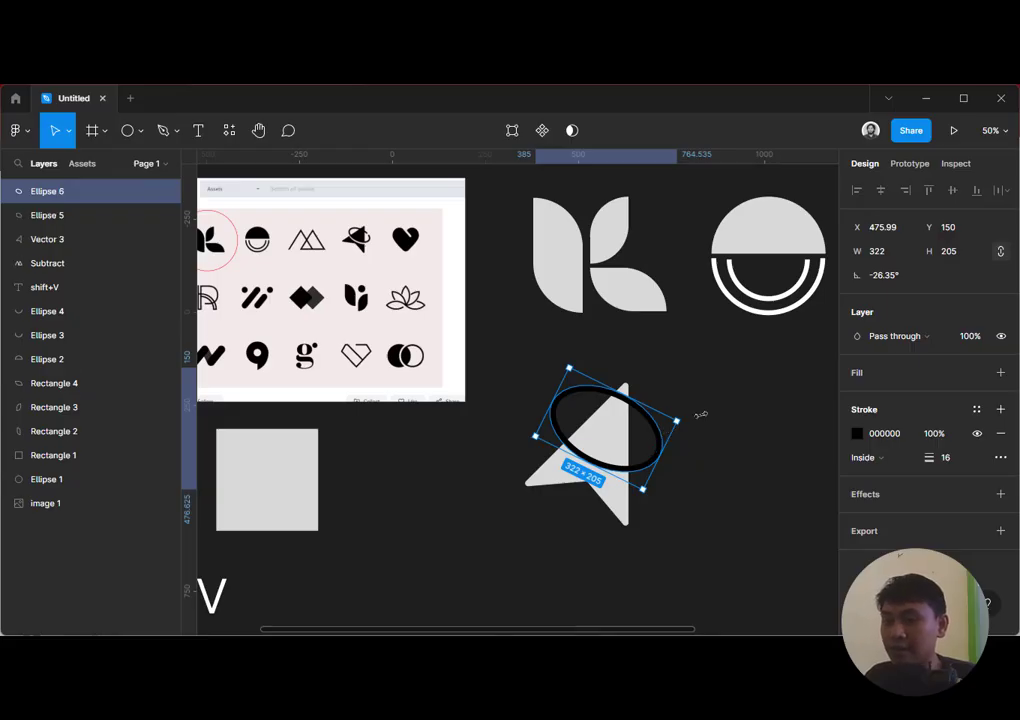
click(1000, 433)
click(1000, 372)
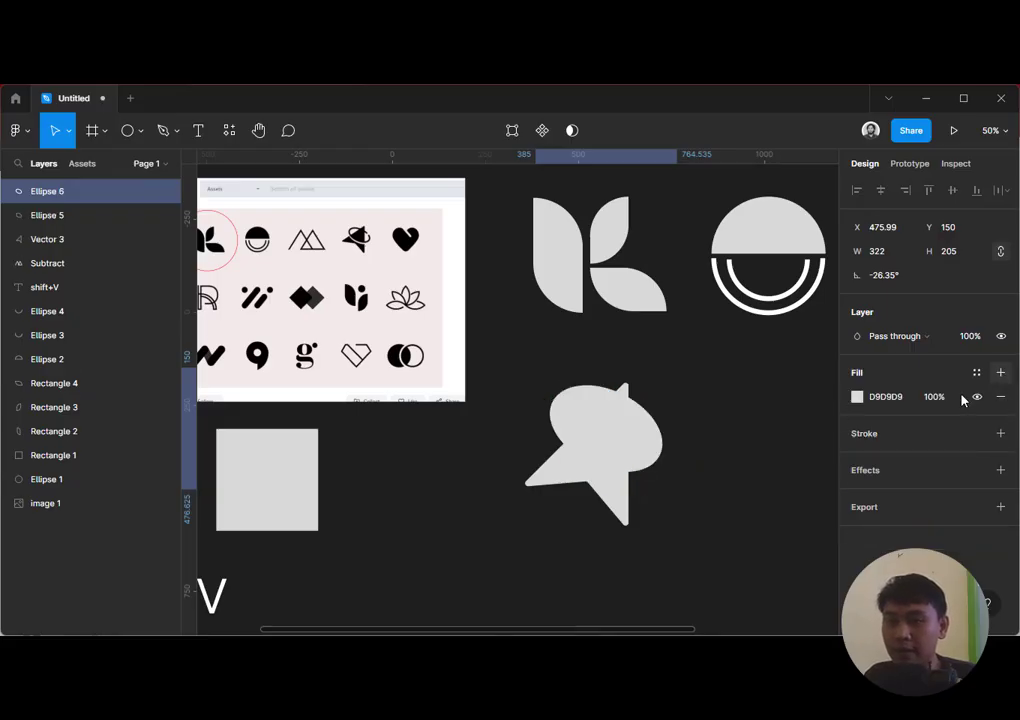
click(805, 482)
Duplicate the arrow shape in place, creating Vector 4
click(615, 490)
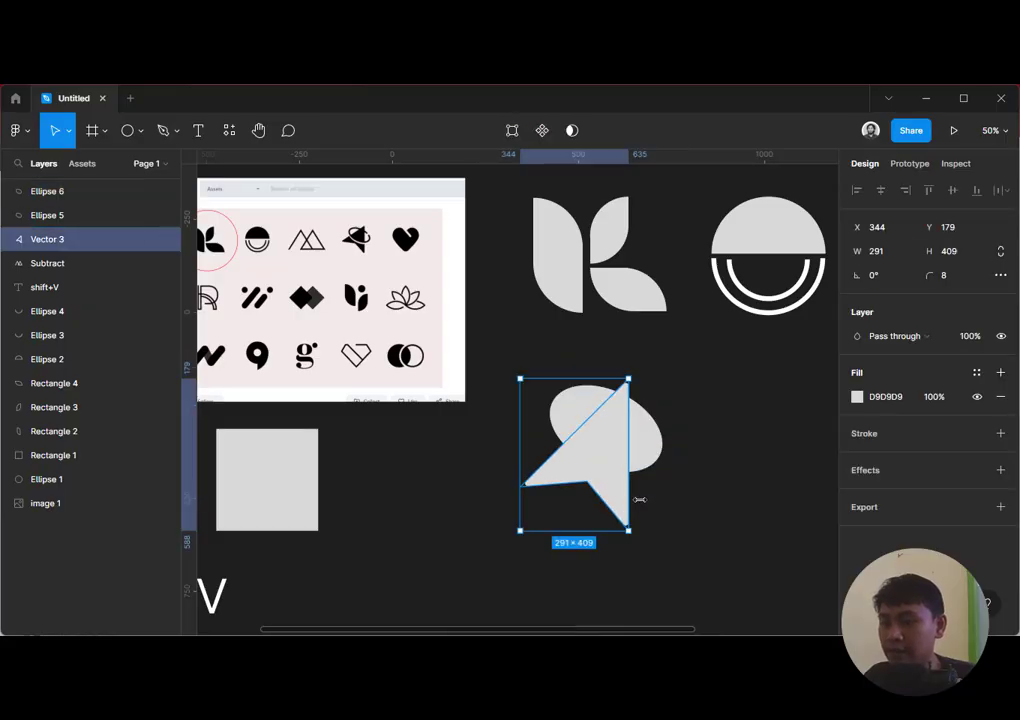
key(ctrl+d)
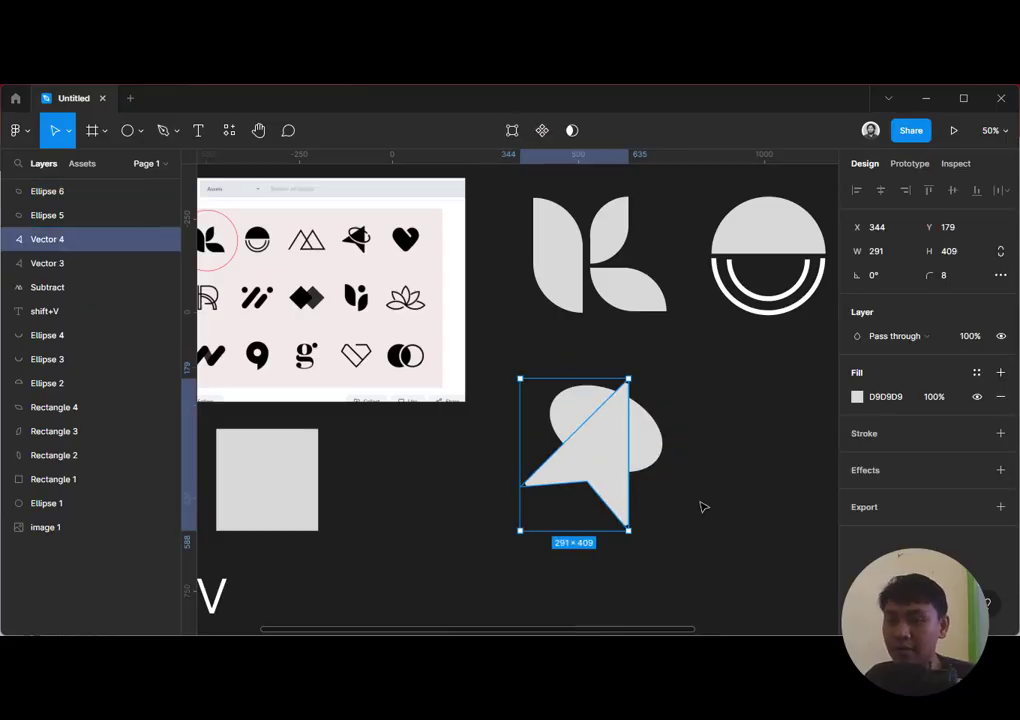
click(74, 266)
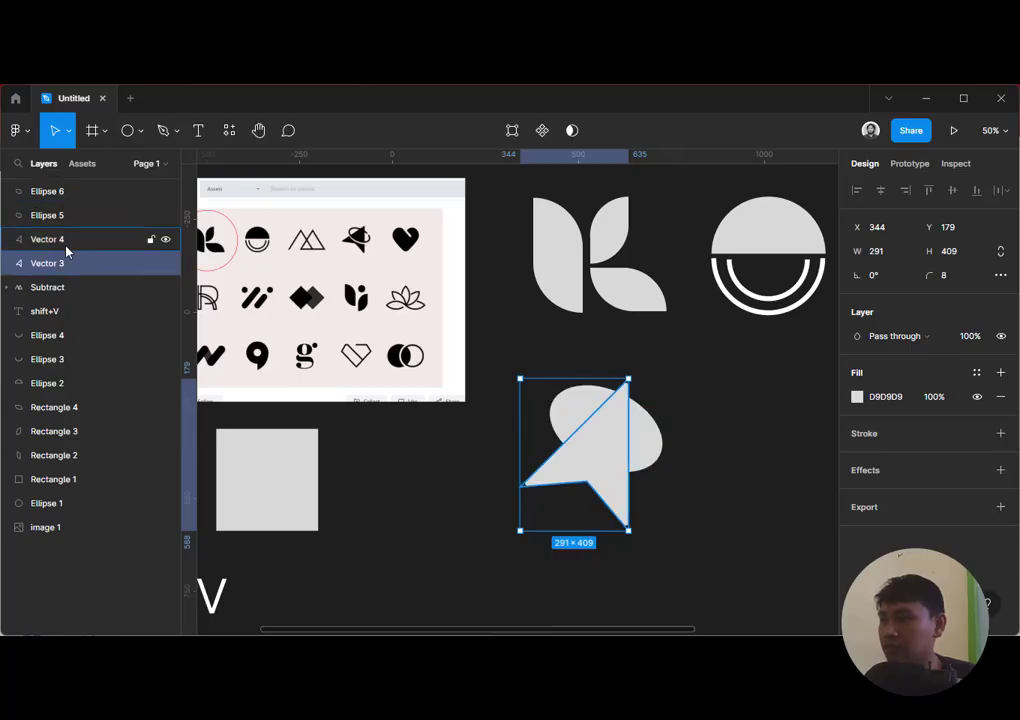
click(70, 241)
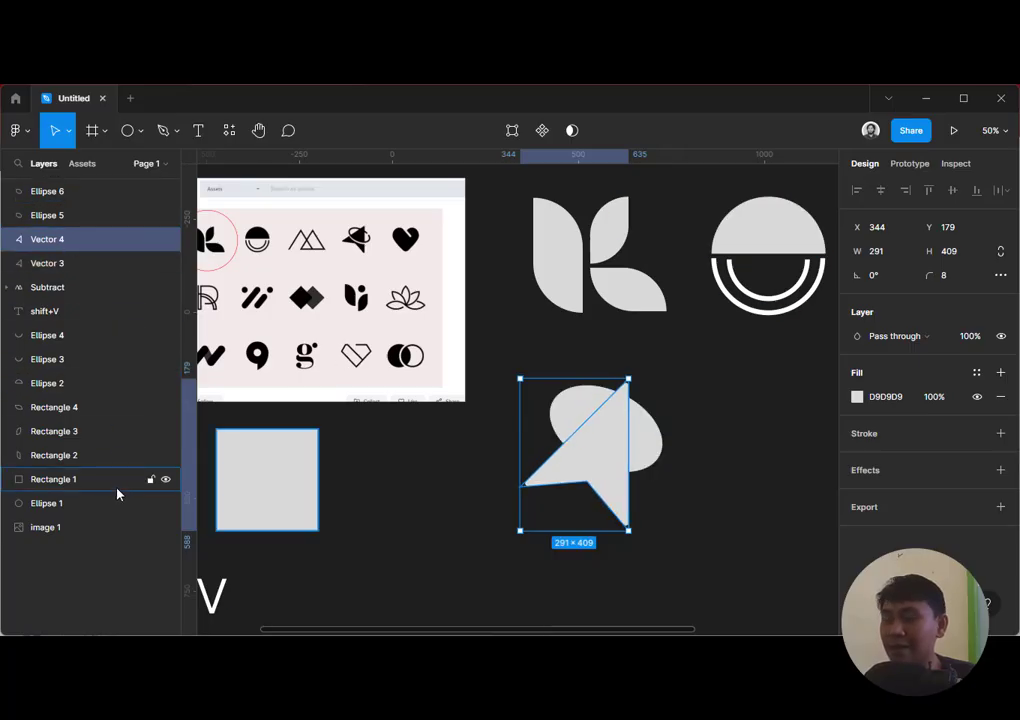
click(726, 476)
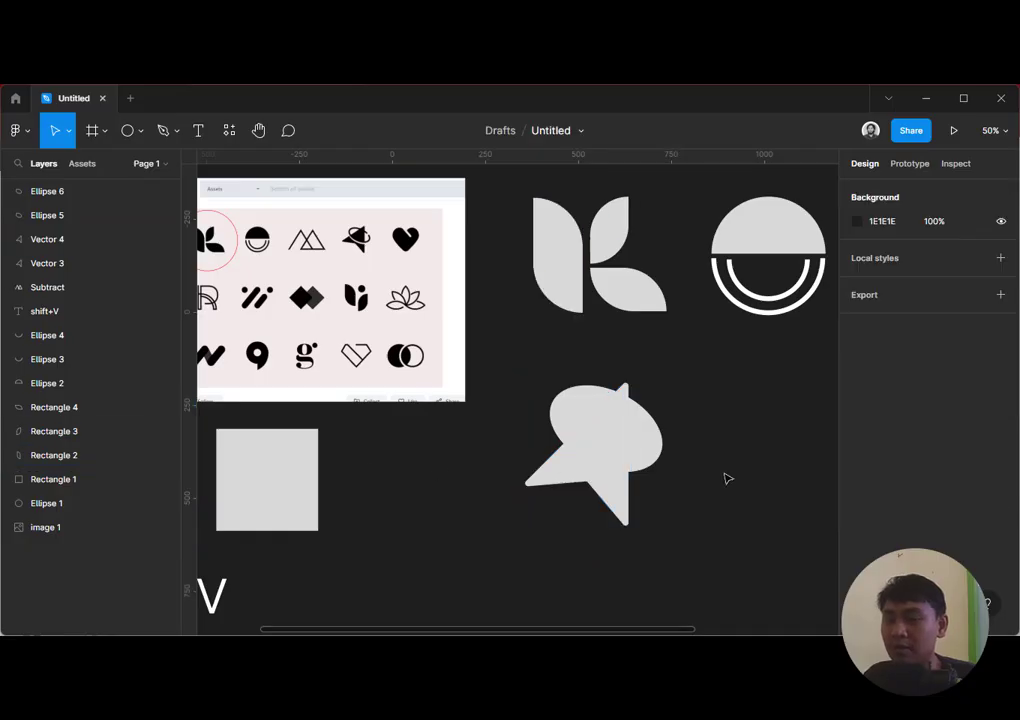
Subtract the filled ellipse copy from the arrow copy Vector 4
click(632, 452)
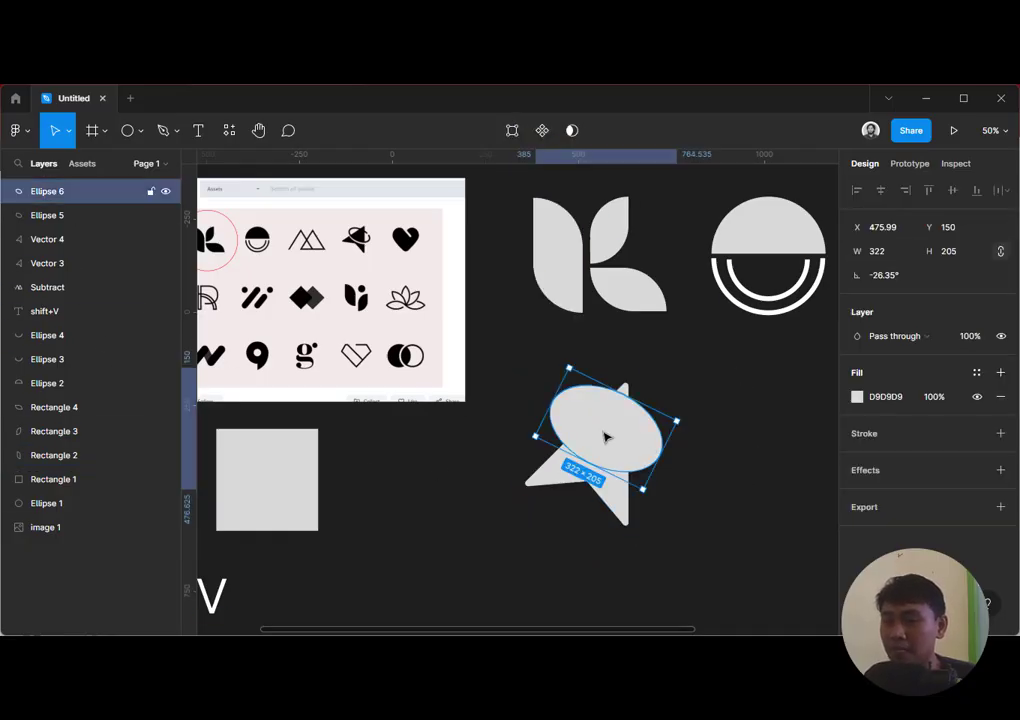
shift+click(549, 475)
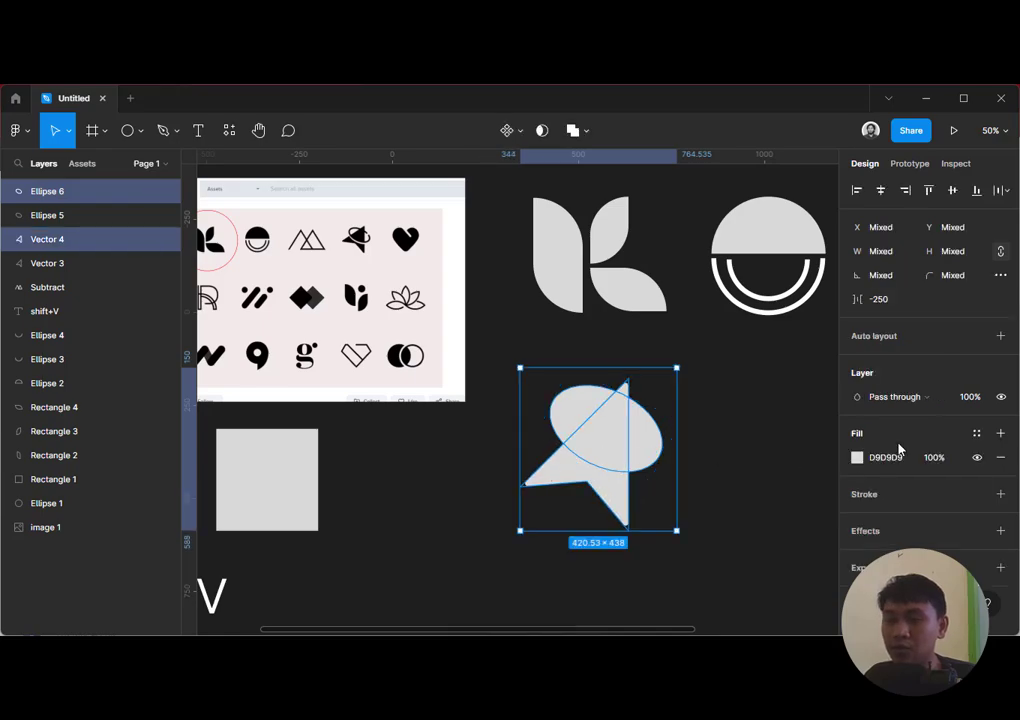
click(586, 131)
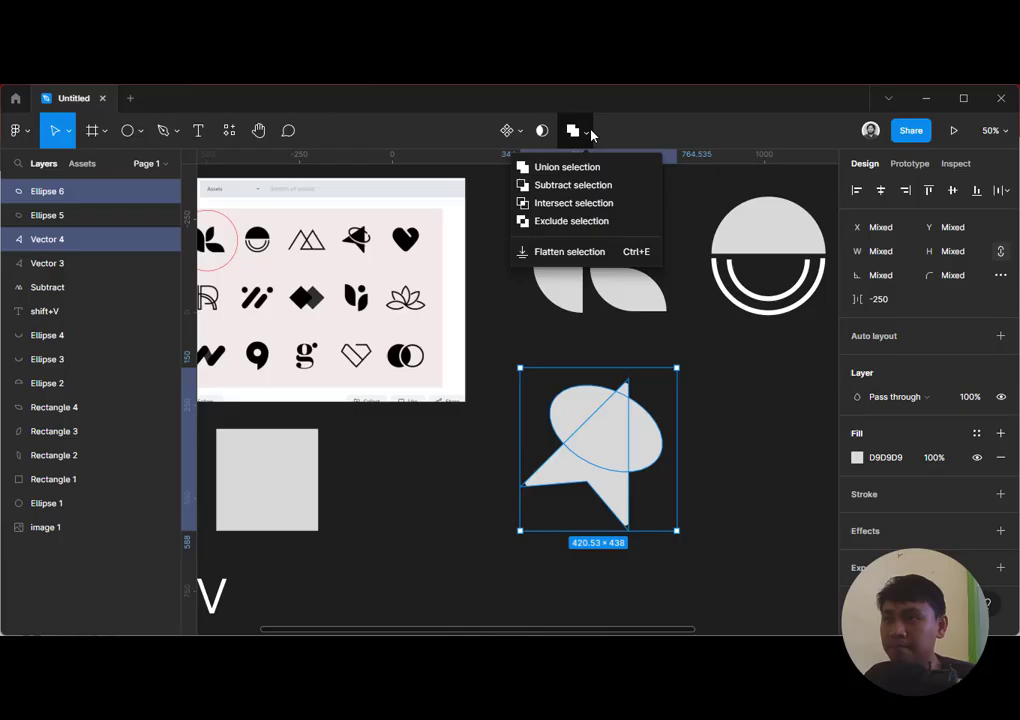
click(570, 186)
click(787, 438)
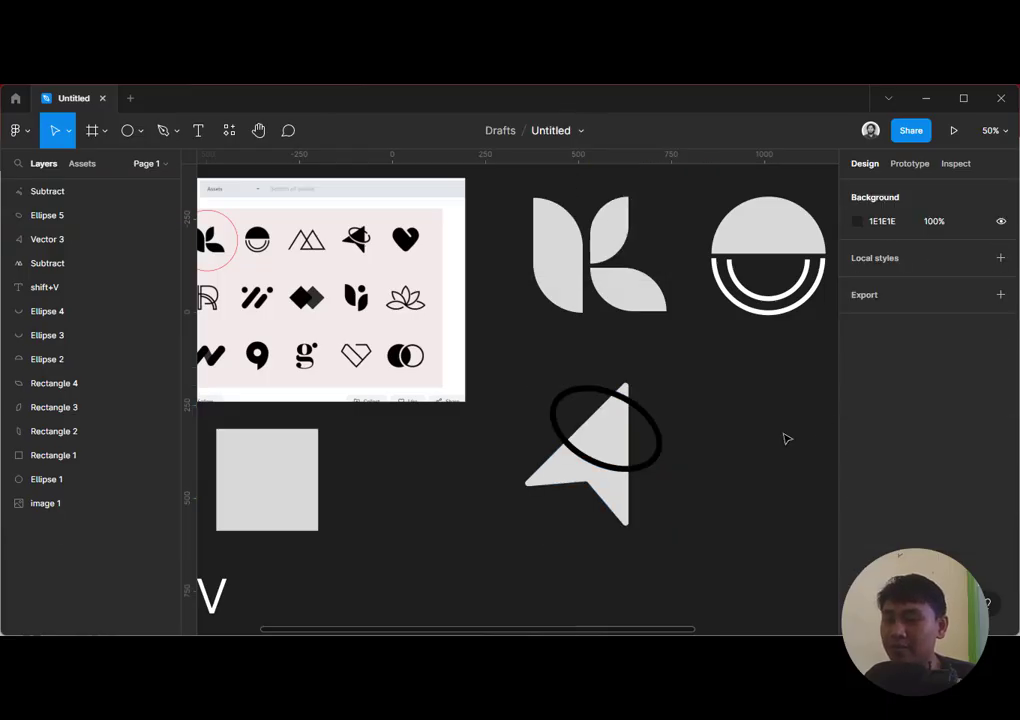
drag(658, 452, 747, 337)
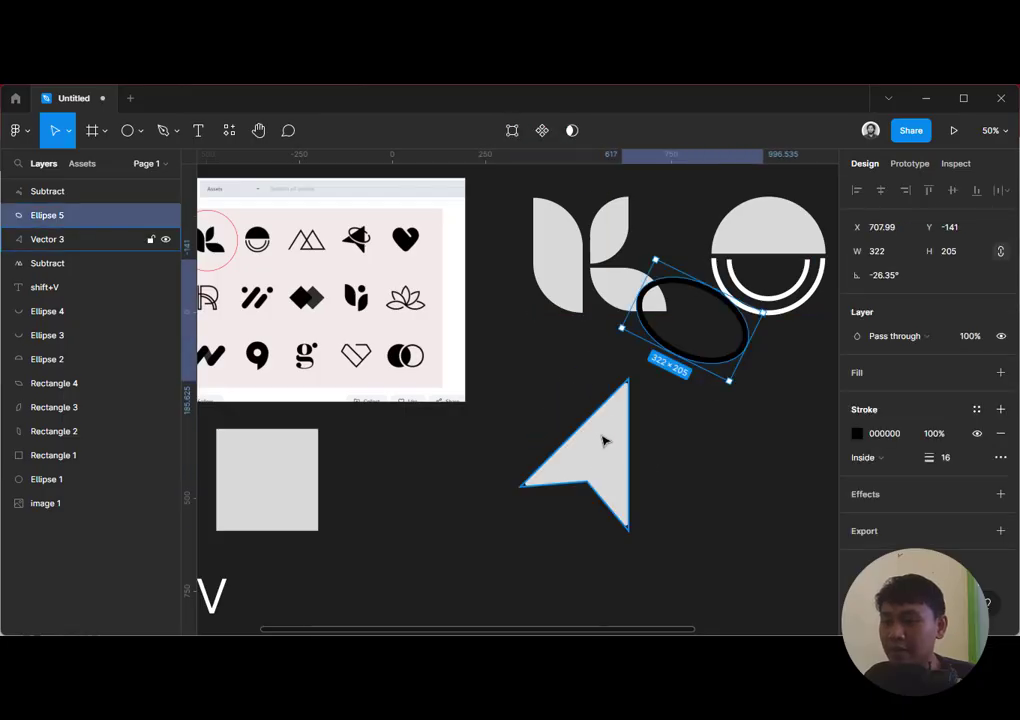
key(ctrl+z)
Recolour the Subtract lower piece red
click(540, 475)
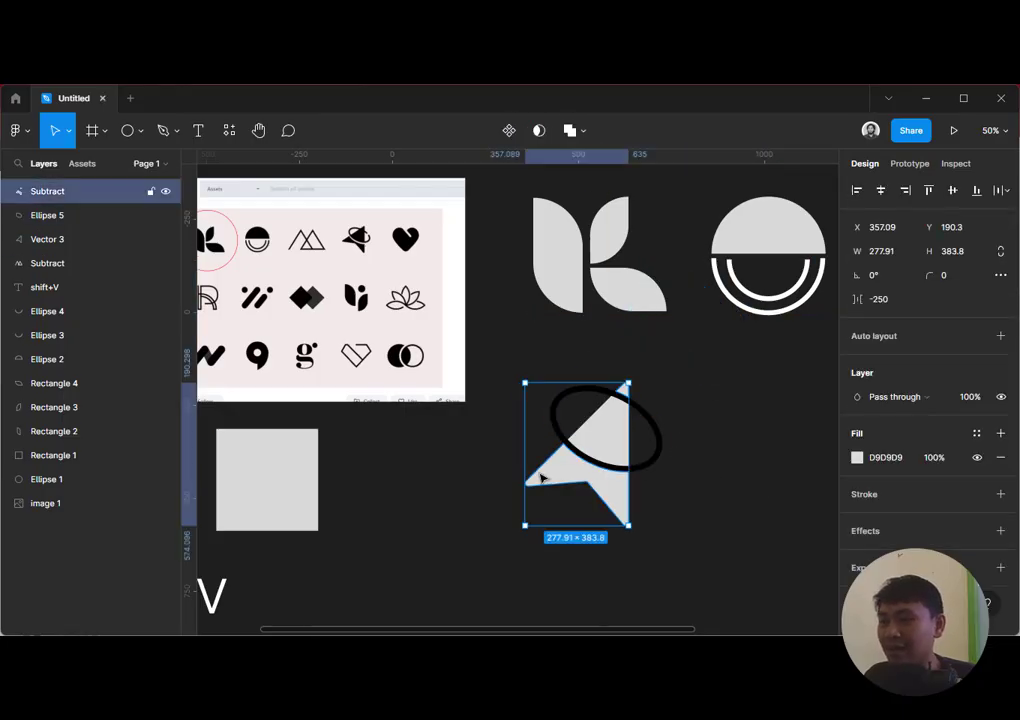
click(857, 457)
drag(815, 300, 826, 280)
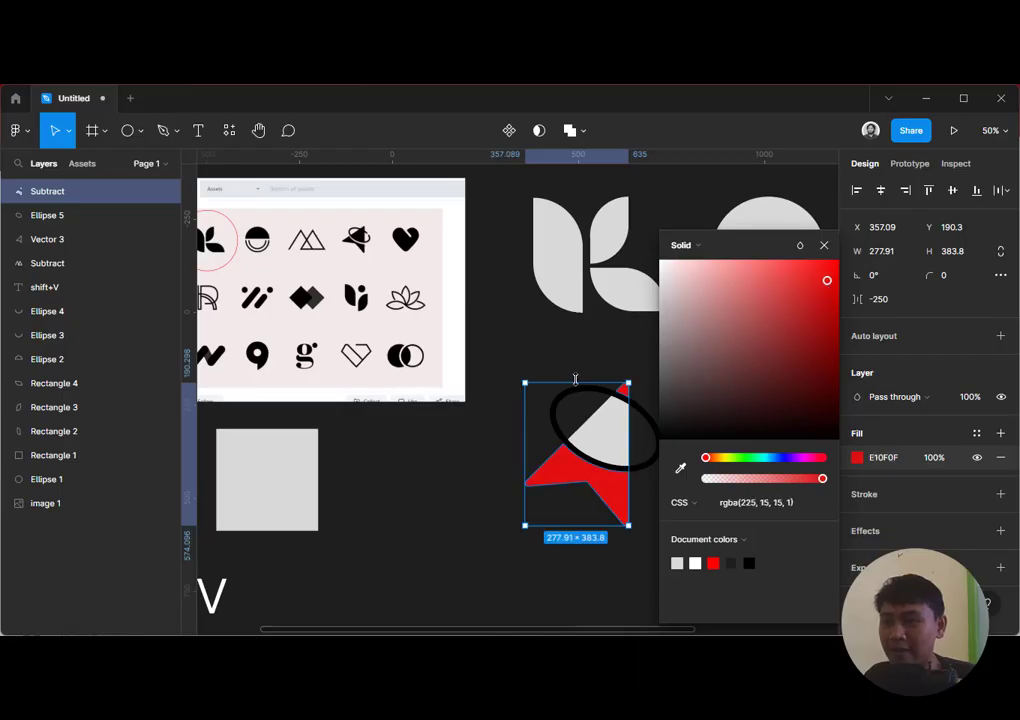
click(735, 457)
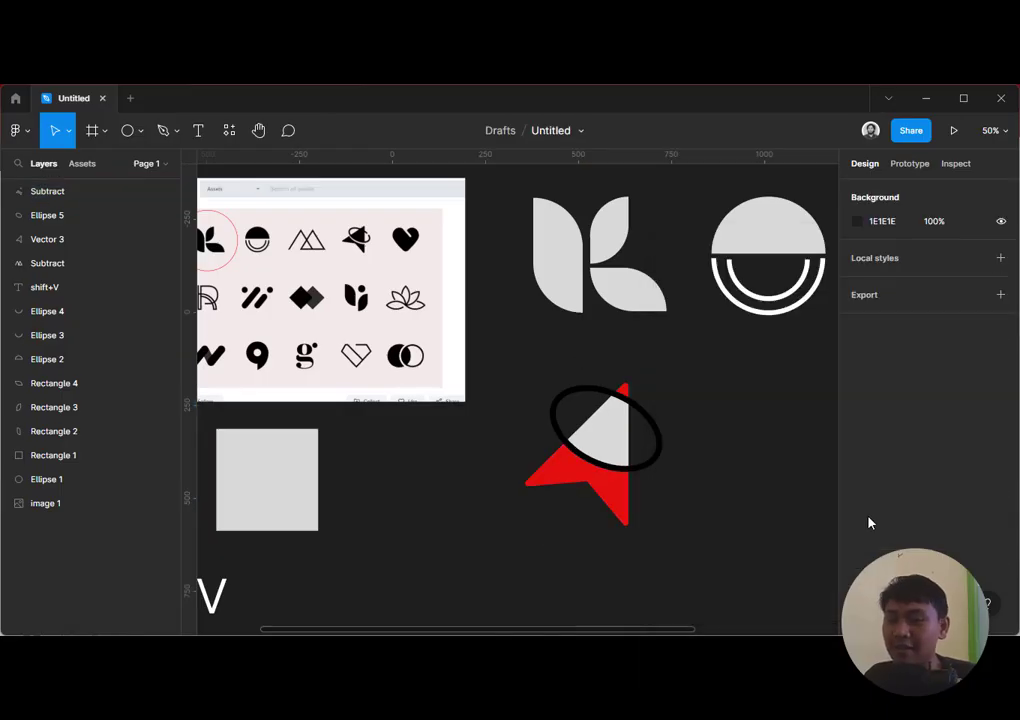
drag(737, 525, 766, 531)
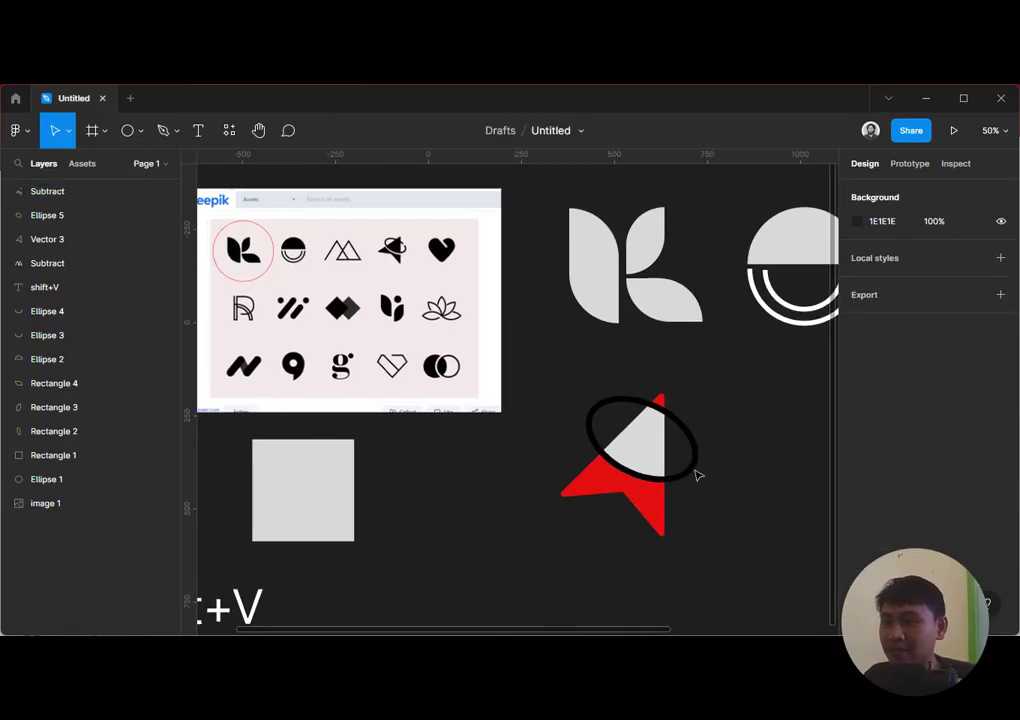
Nudge the black ring Ellipse 5 up 10 px
click(647, 450)
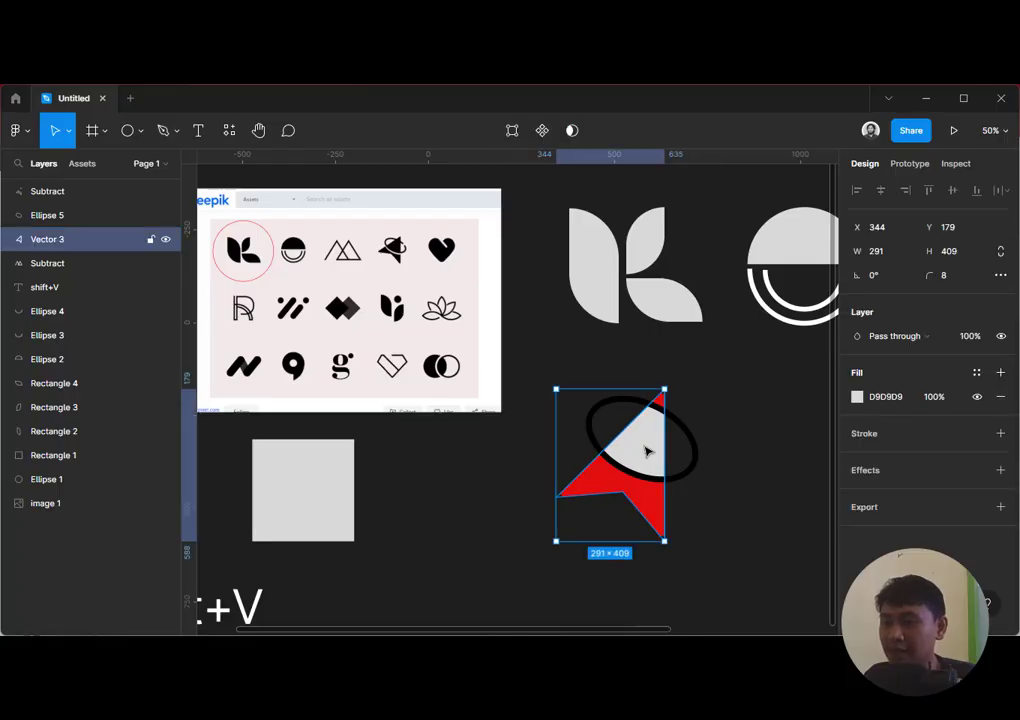
click(706, 411)
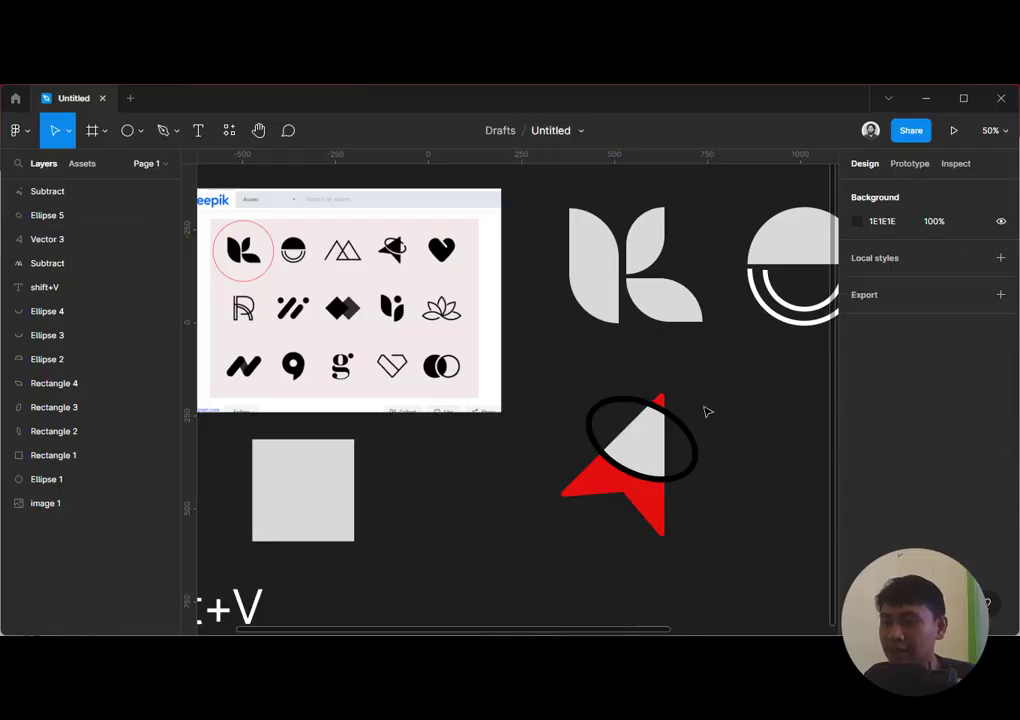
click(699, 462)
key(shift+Up)
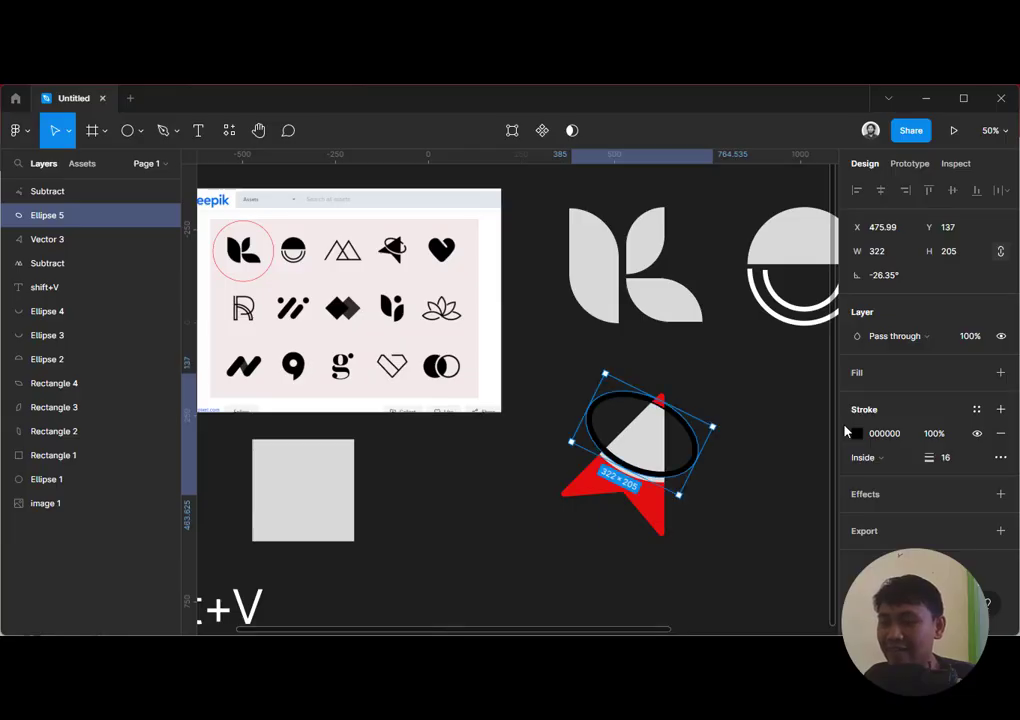
click(720, 375)
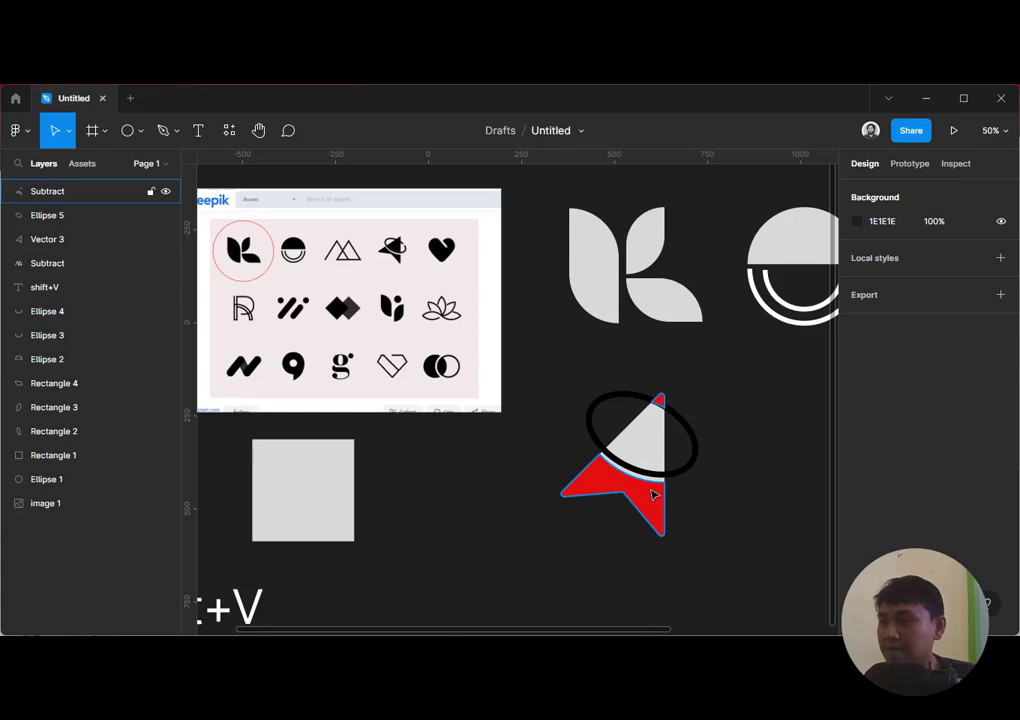
Duplicate the full triangle Vector 3
click(646, 446)
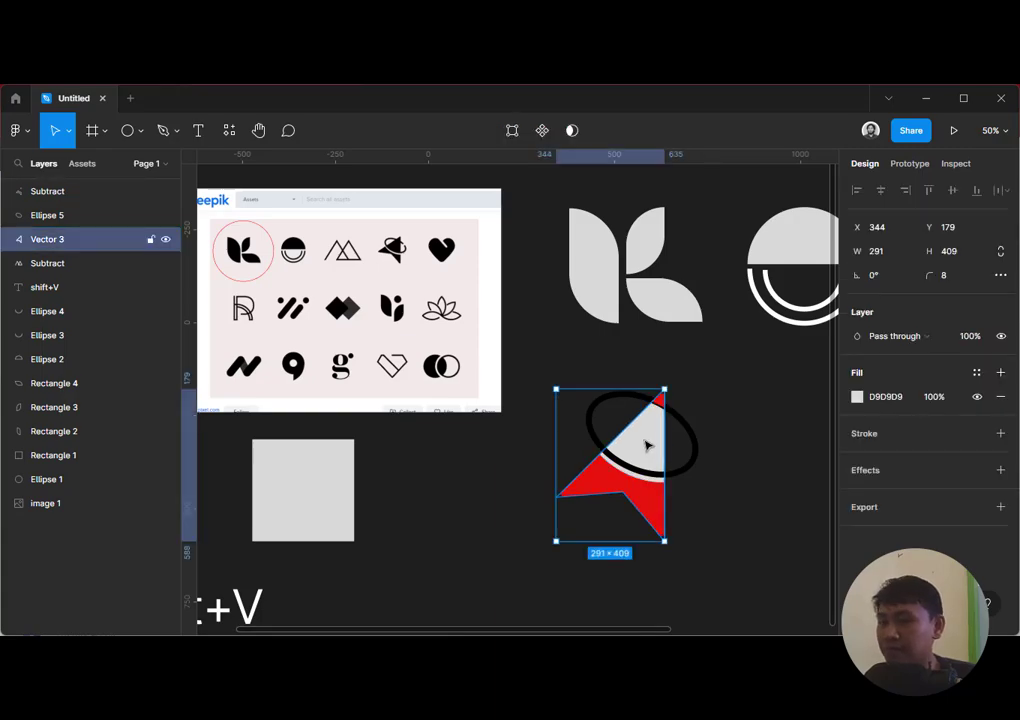
double_click(646, 446)
key(Escape)
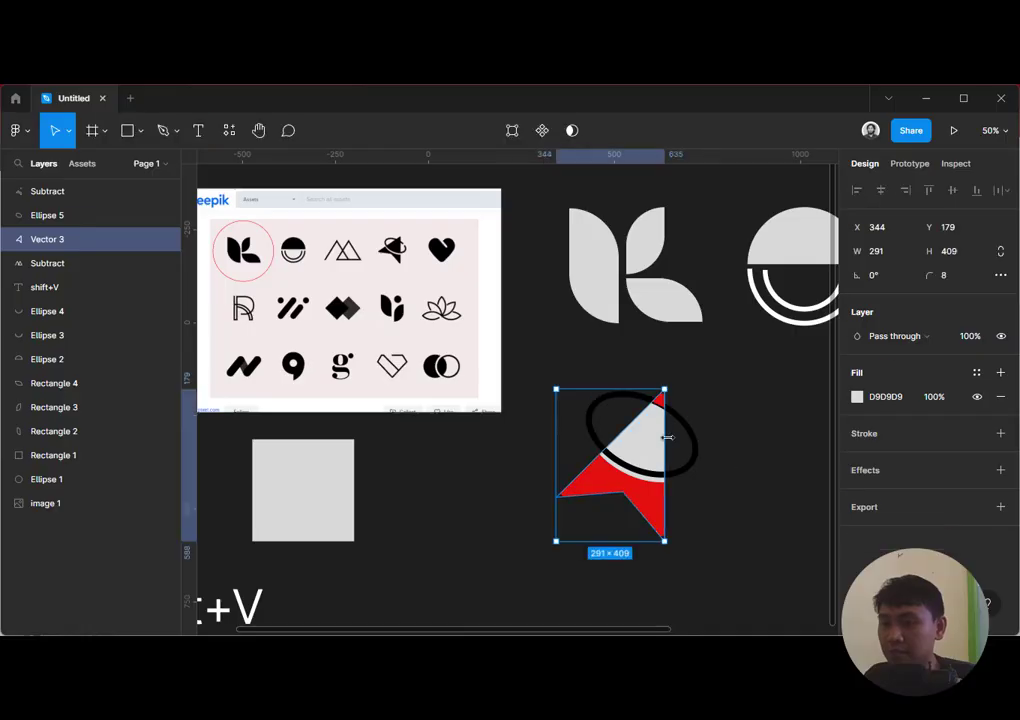
click(733, 433)
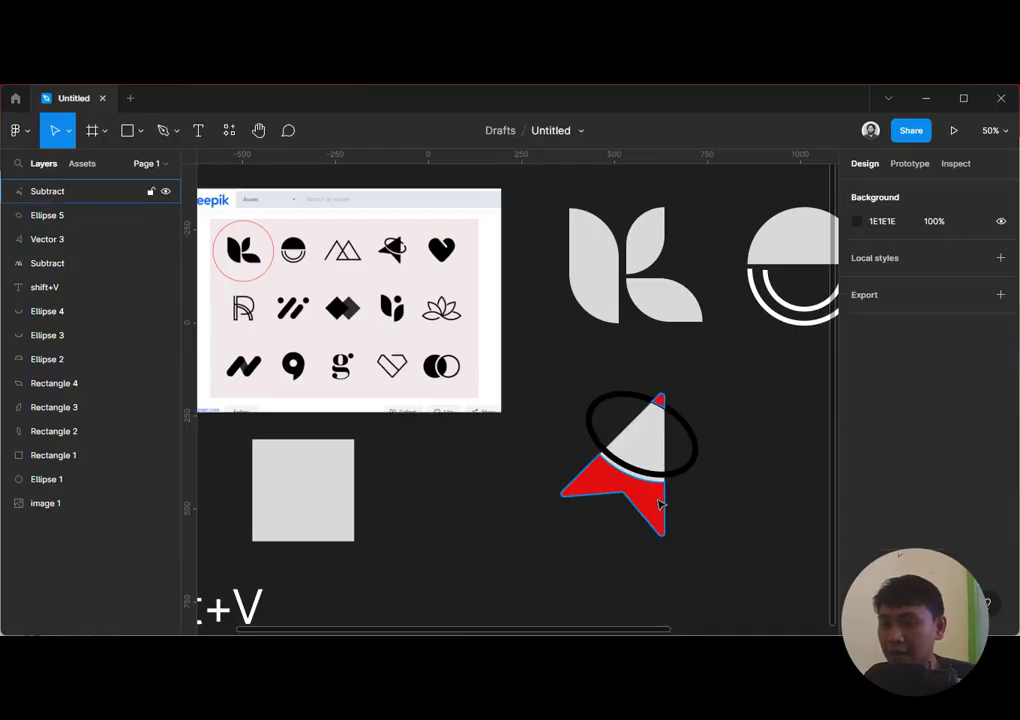
click(660, 505)
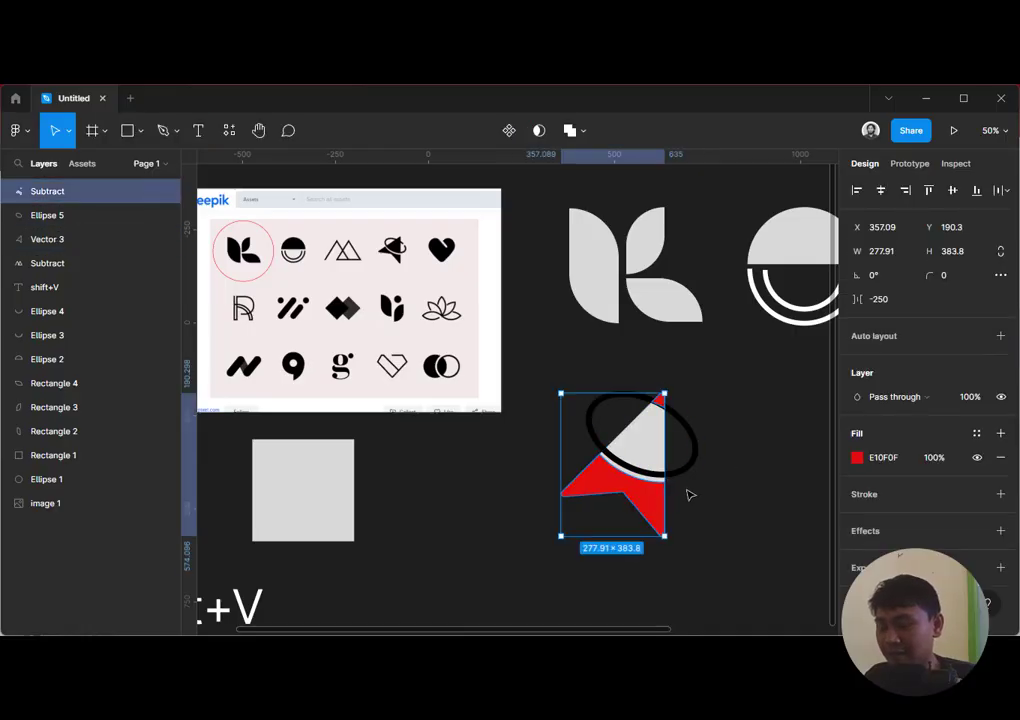
click(40, 239)
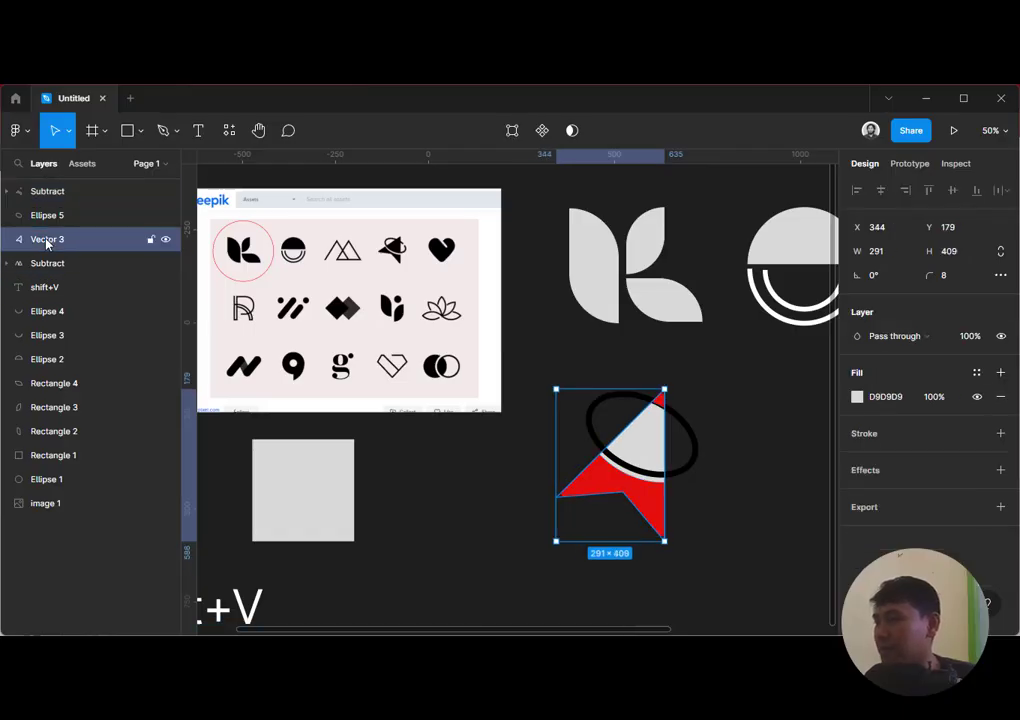
key(ctrl+d)
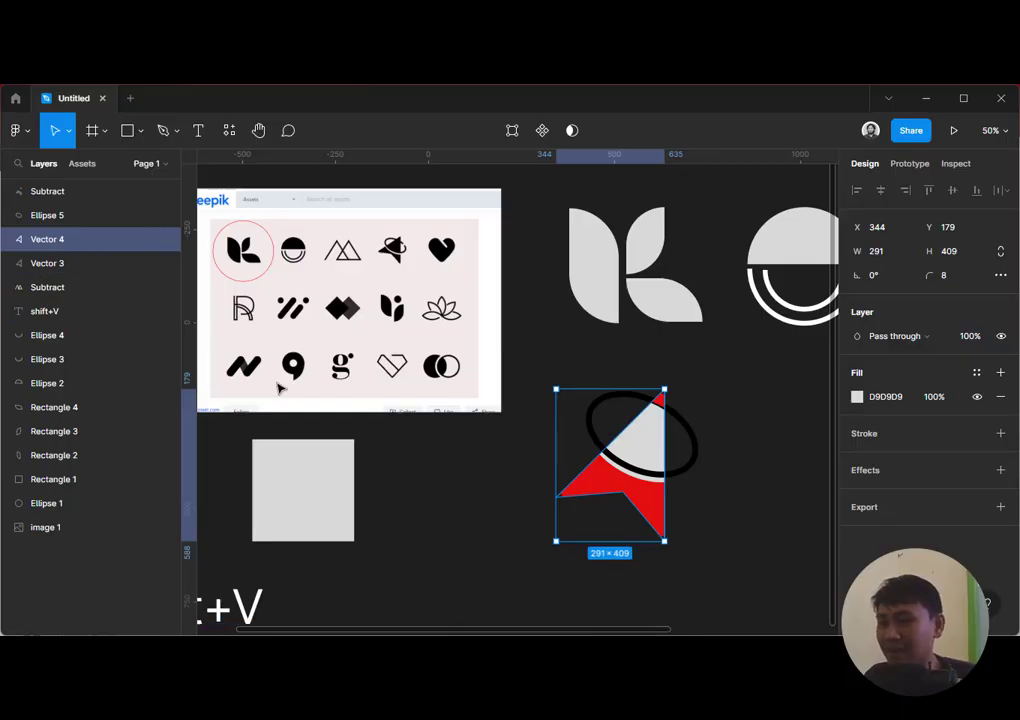
click(733, 490)
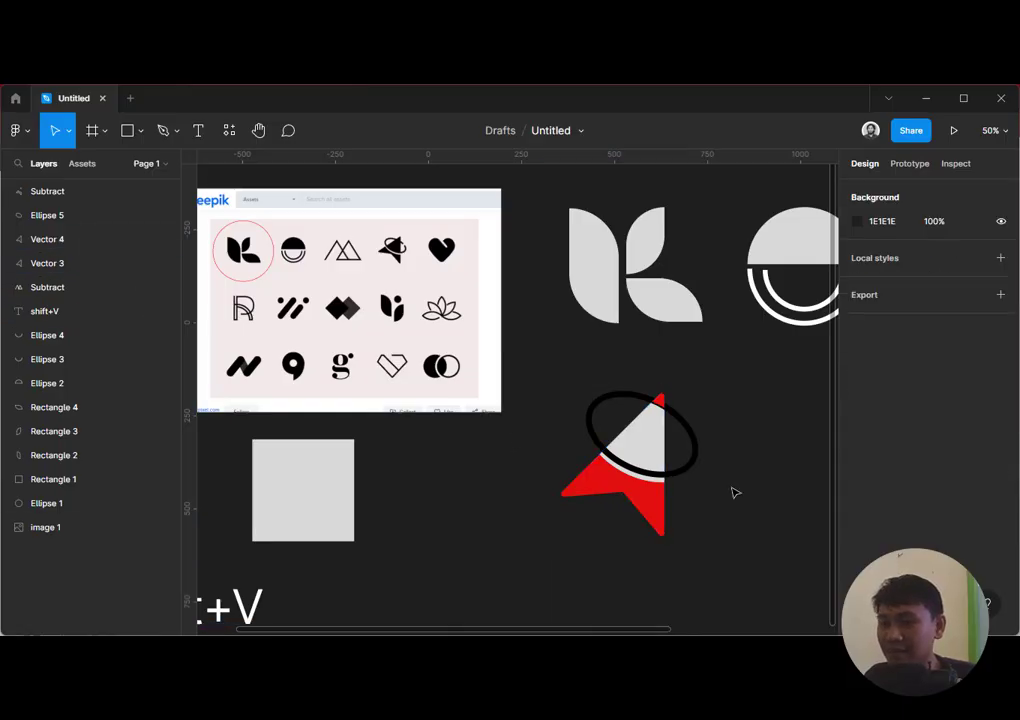
Eyedrop near-black 050000 into the Subtract piece's fill
click(645, 508)
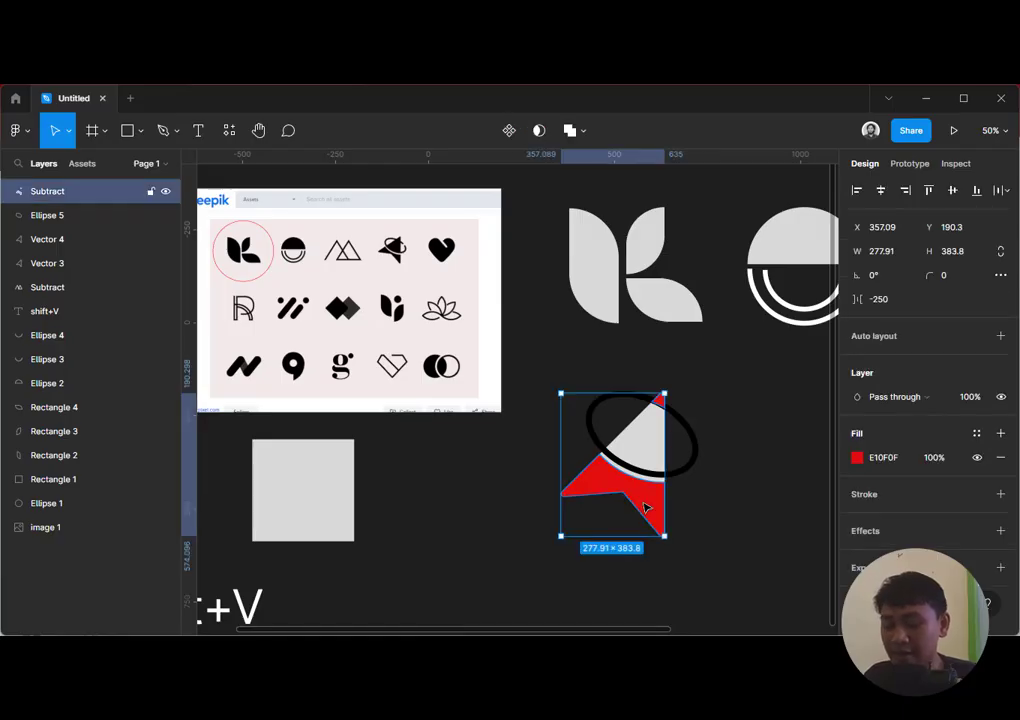
key(i)
click(767, 219)
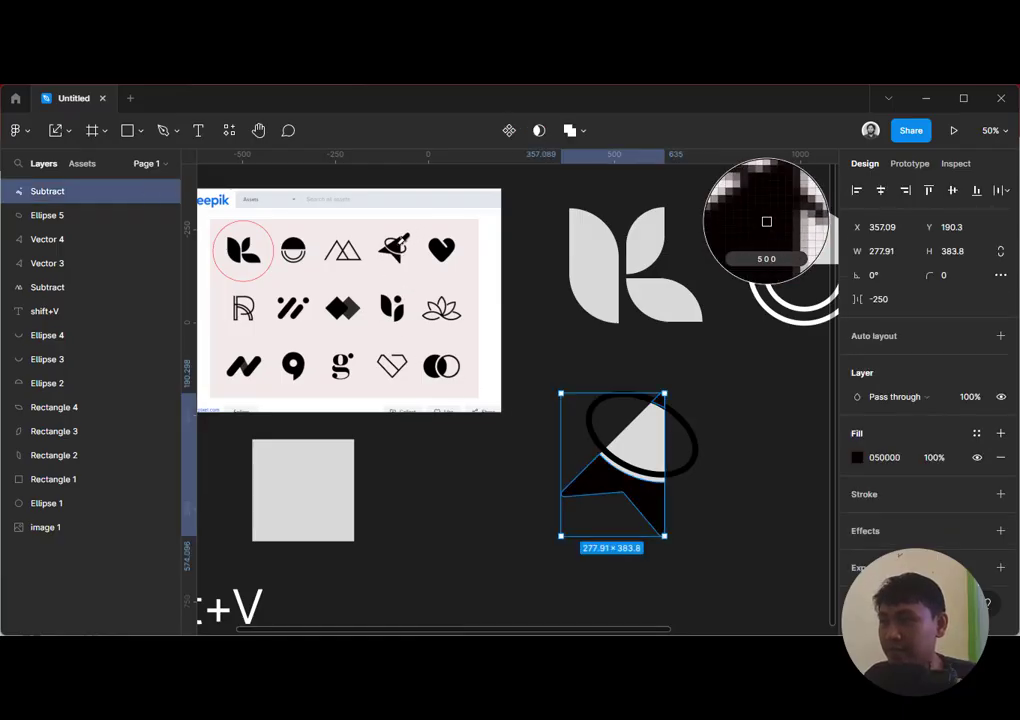
click(780, 505)
Fill the triangle Vector 3 with sampled black and stack it above the ring in Layers
click(648, 438)
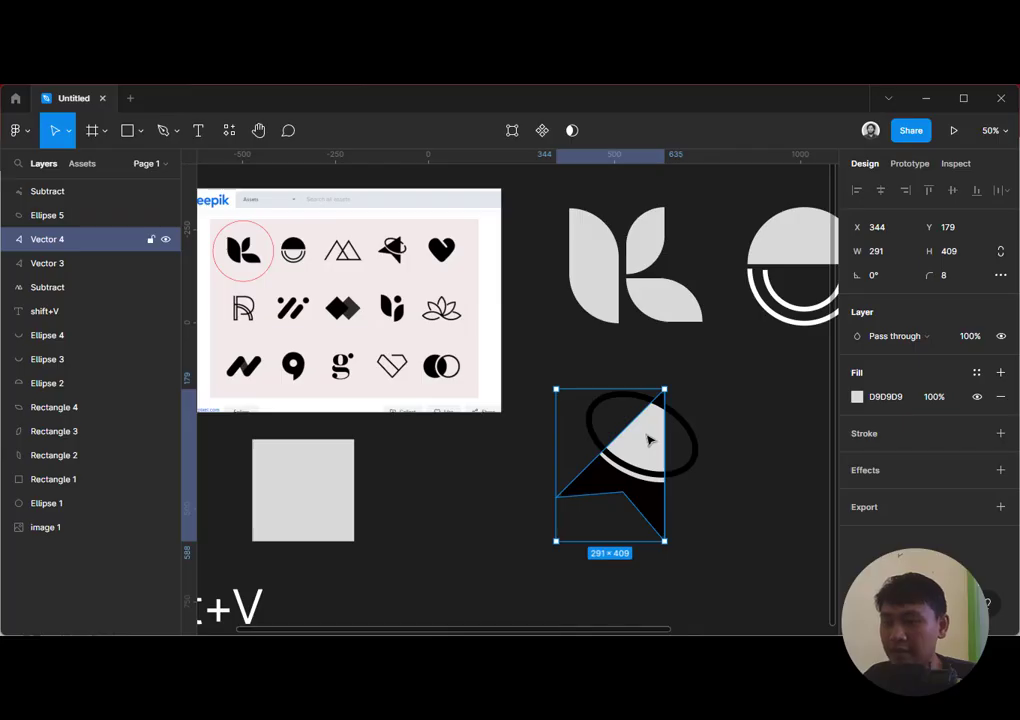
double_click(648, 438)
key(Escape)
key(Escape)
click(34, 238)
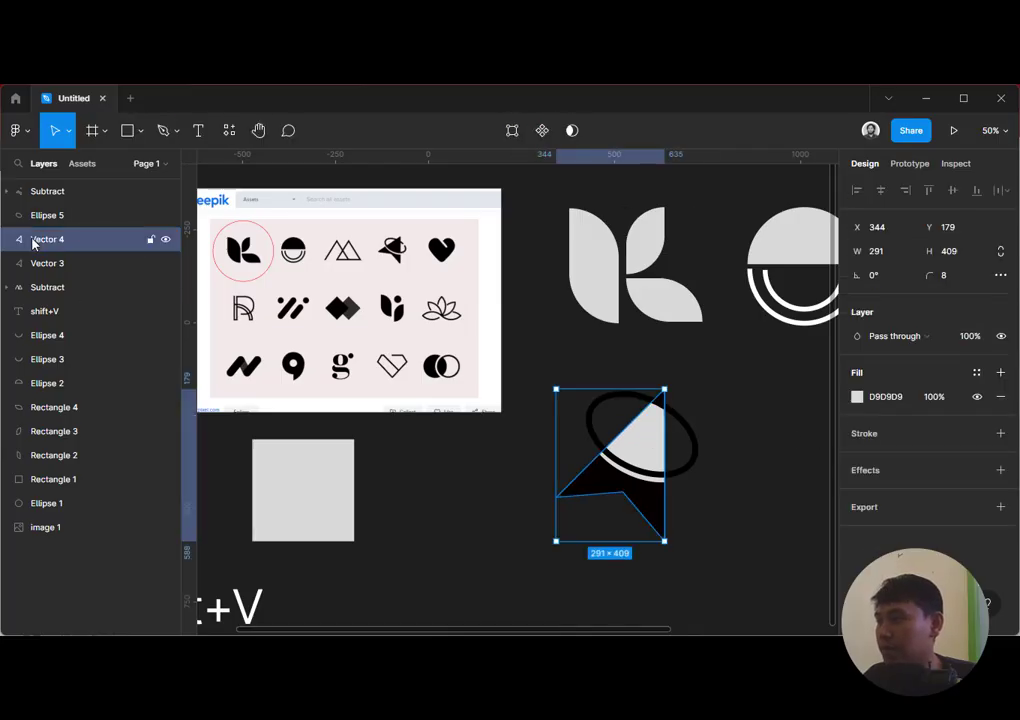
click(39, 262)
key(i)
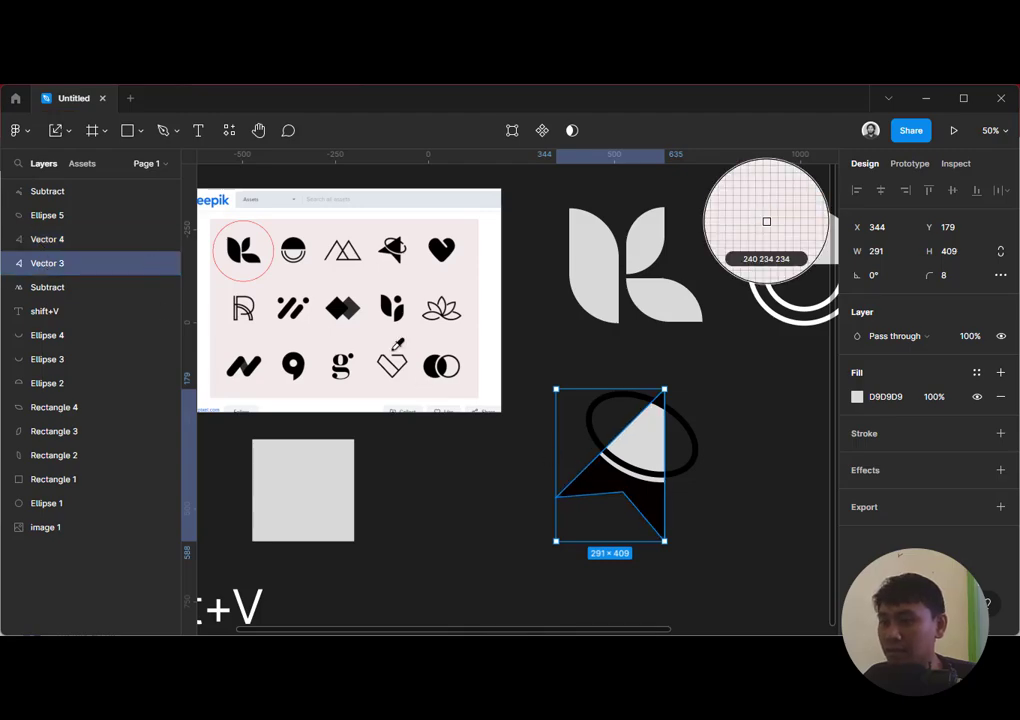
click(767, 220)
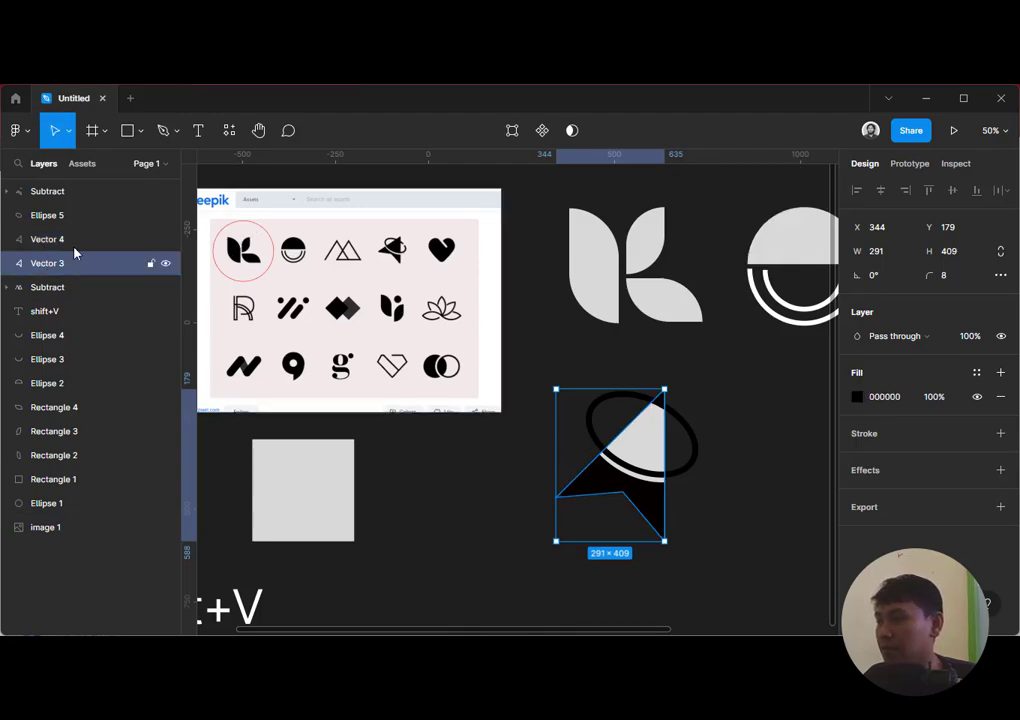
drag(75, 255, 70, 205)
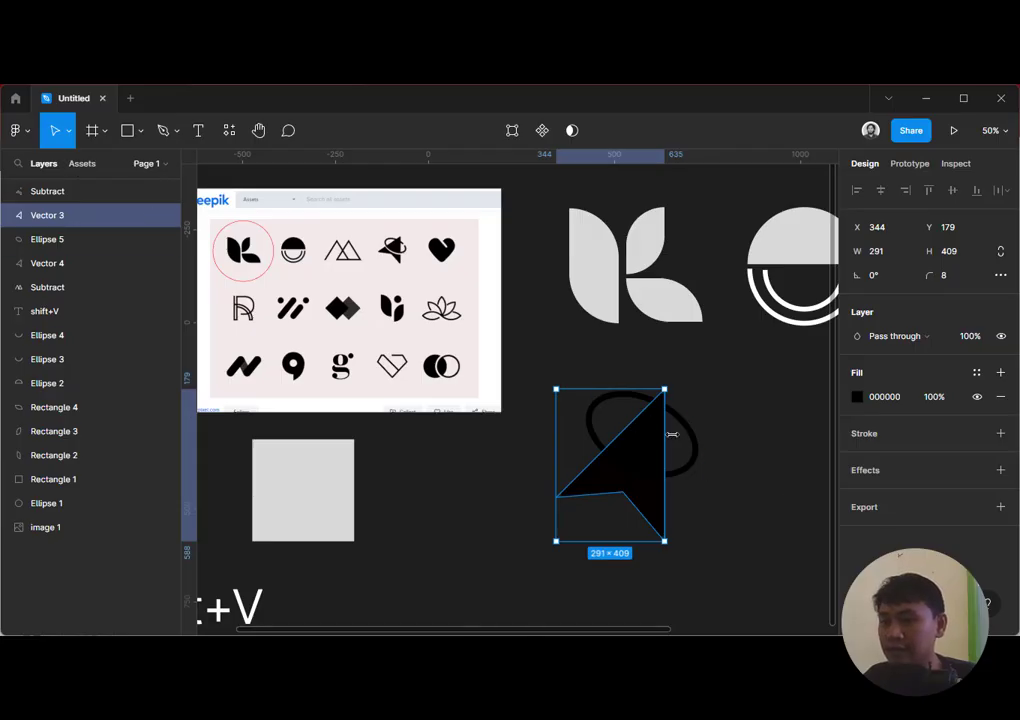
Duplicate ring Ellipse 5, hide triangle copy Vector 4, and move Ellipse 6 above Vector 3
click(696, 446)
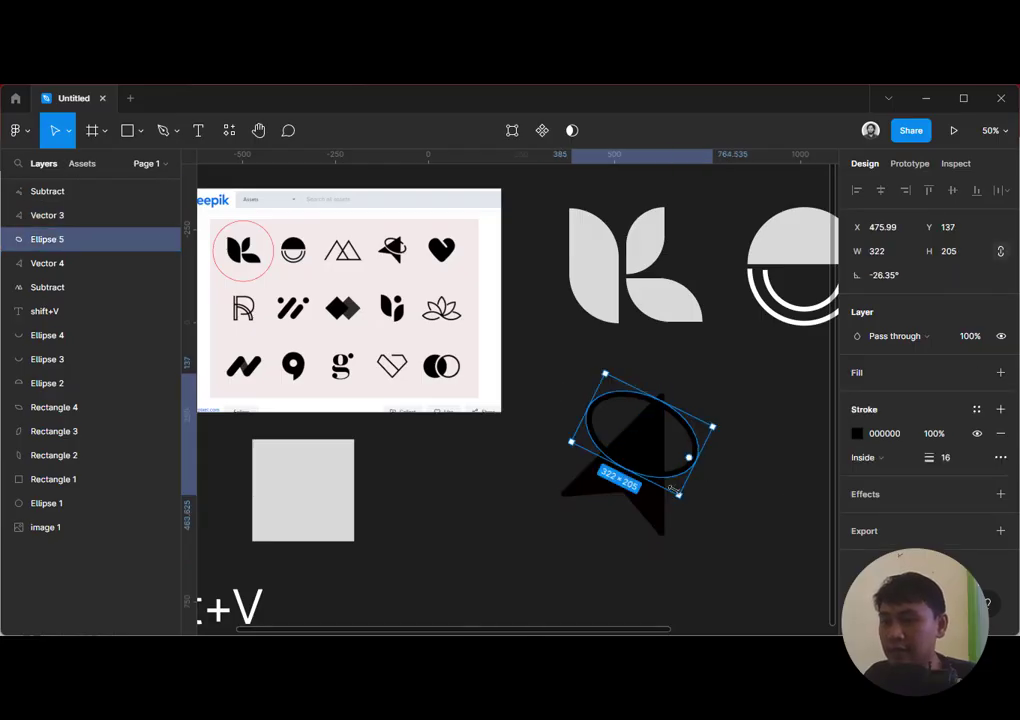
click(778, 450)
click(62, 247)
key(ctrl+d)
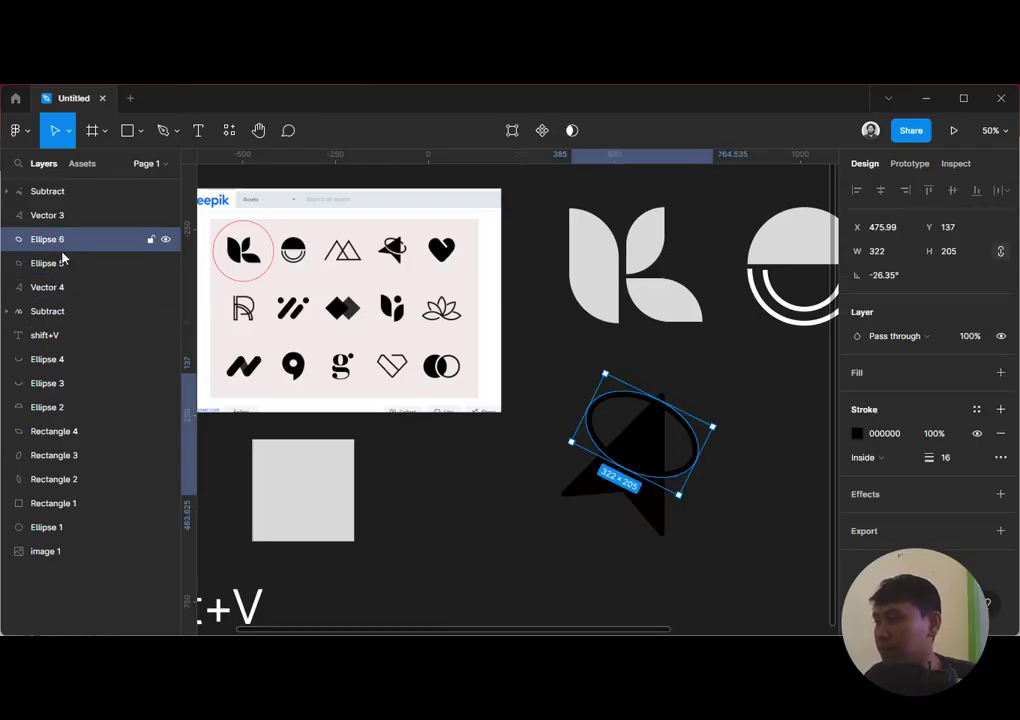
click(60, 288)
click(165, 290)
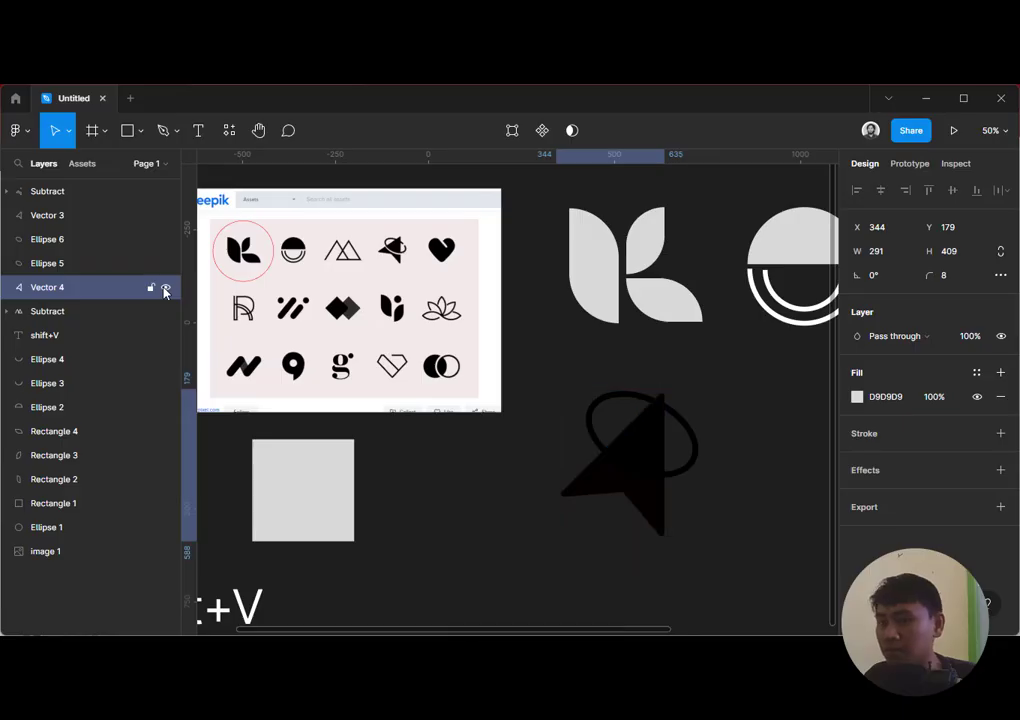
drag(71, 238, 74, 207)
Remove the stroke from the ring copy and triangle, trying intersect and subtract but undoing both
shift+click(70, 235)
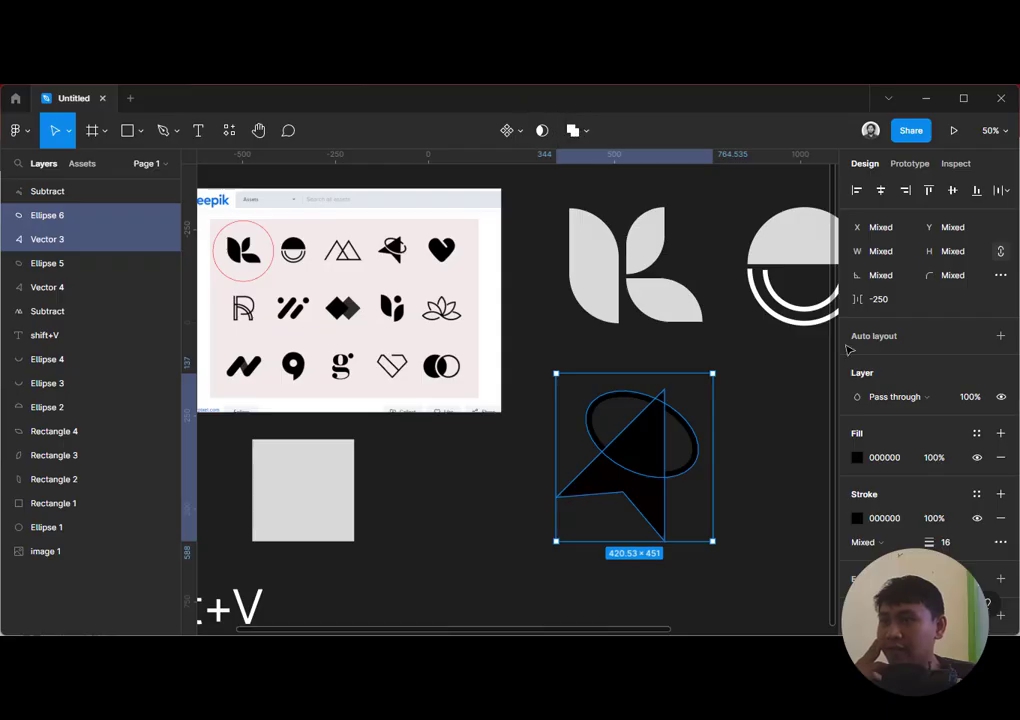
click(1001, 518)
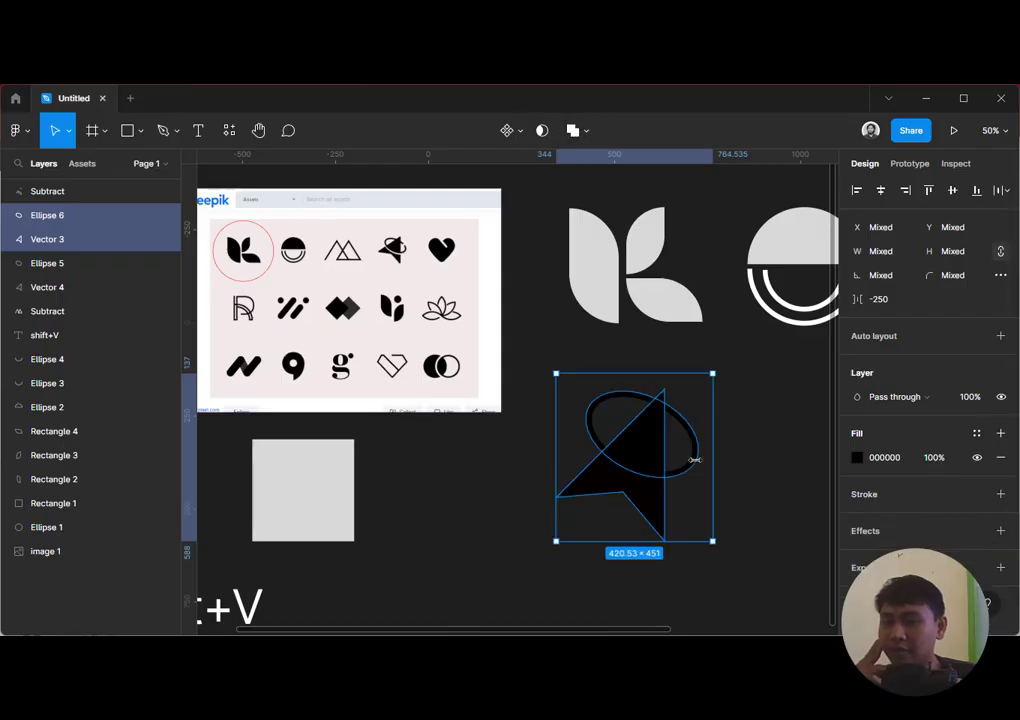
click(586, 130)
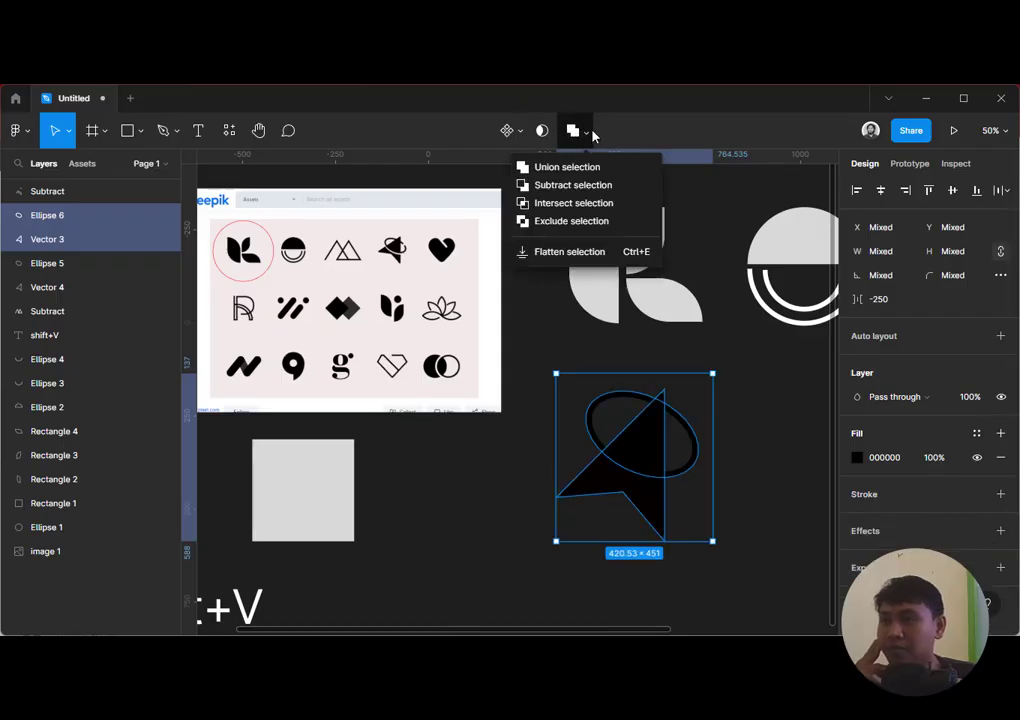
click(550, 205)
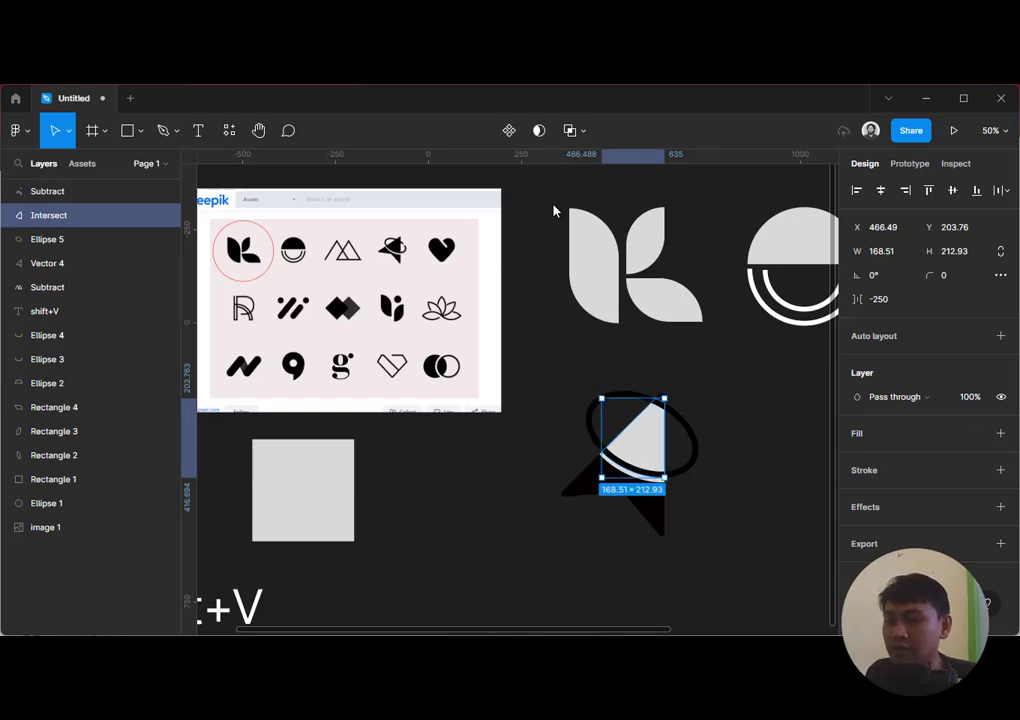
key(ctrl+z)
click(575, 130)
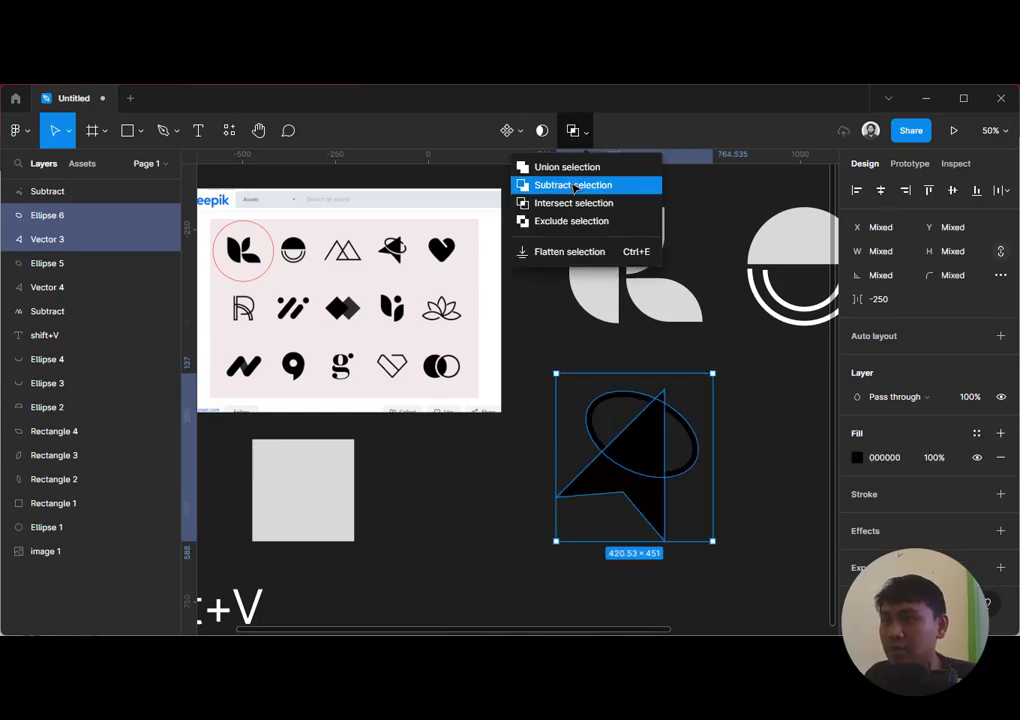
click(574, 186)
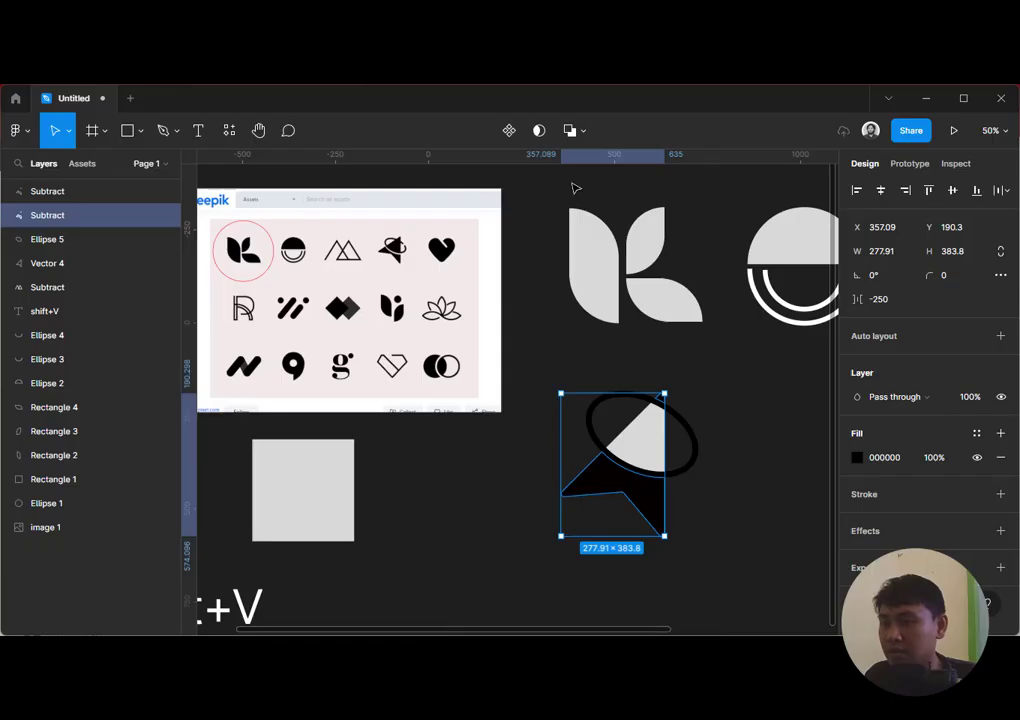
key(ctrl+z)
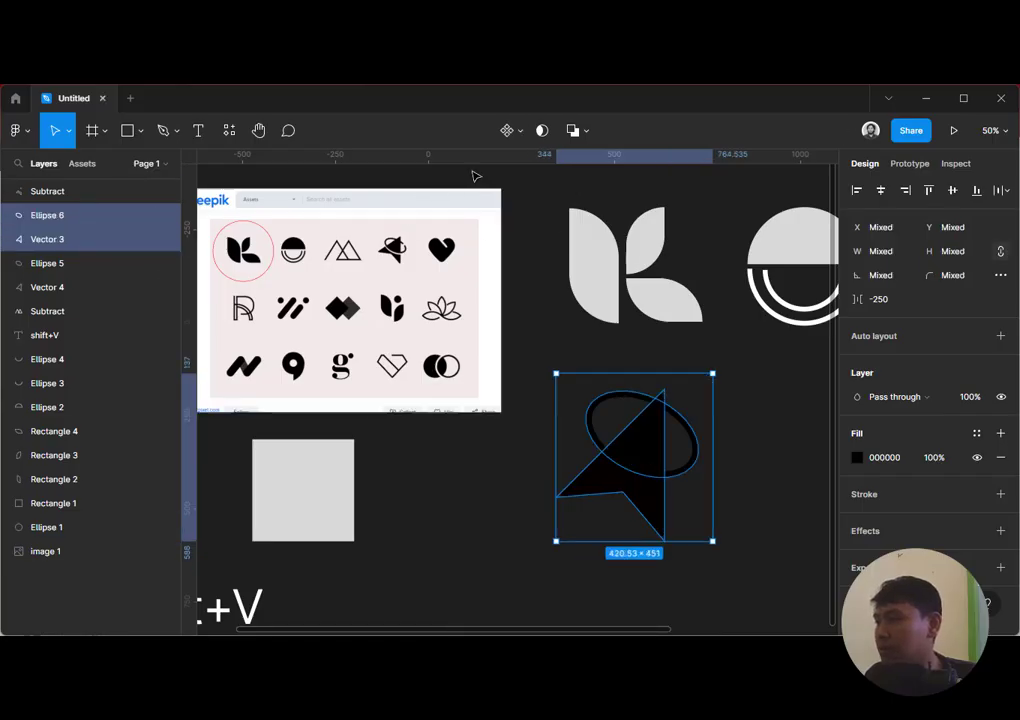
Intersect the ring copy with the triangle and fill the Intersect shape black (050000)
click(576, 131)
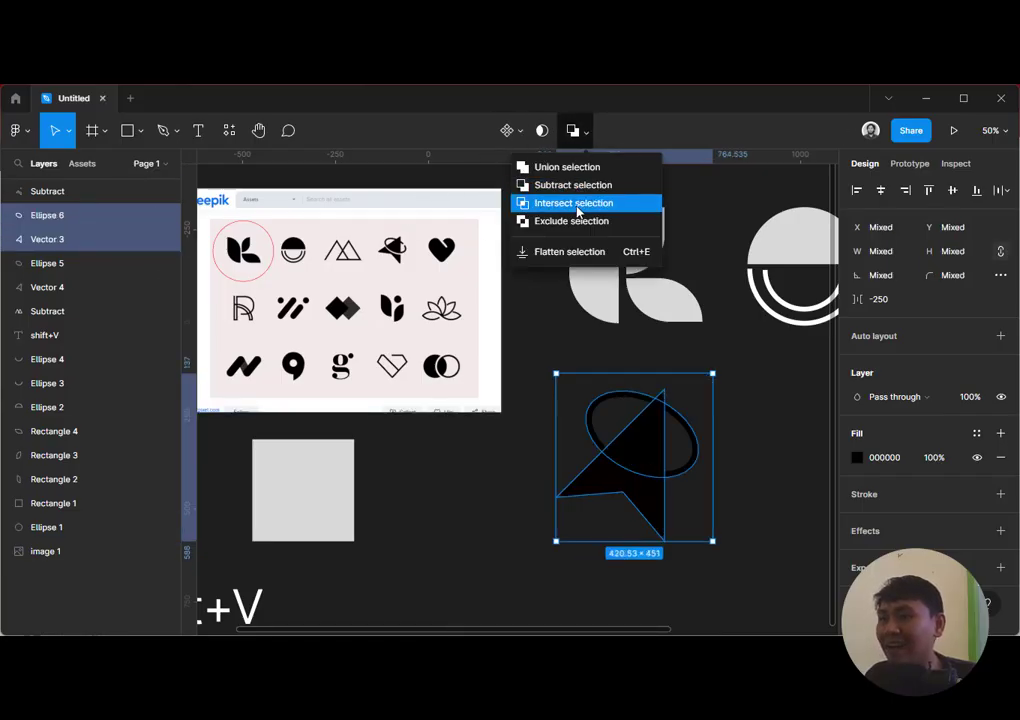
click(576, 204)
click(745, 422)
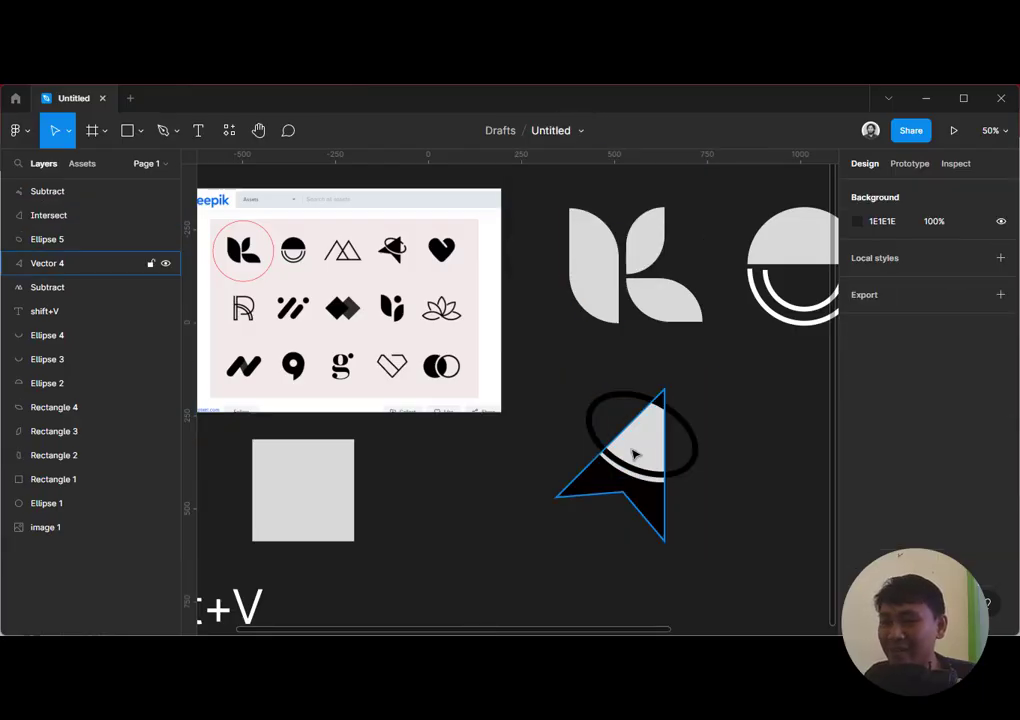
click(49, 219)
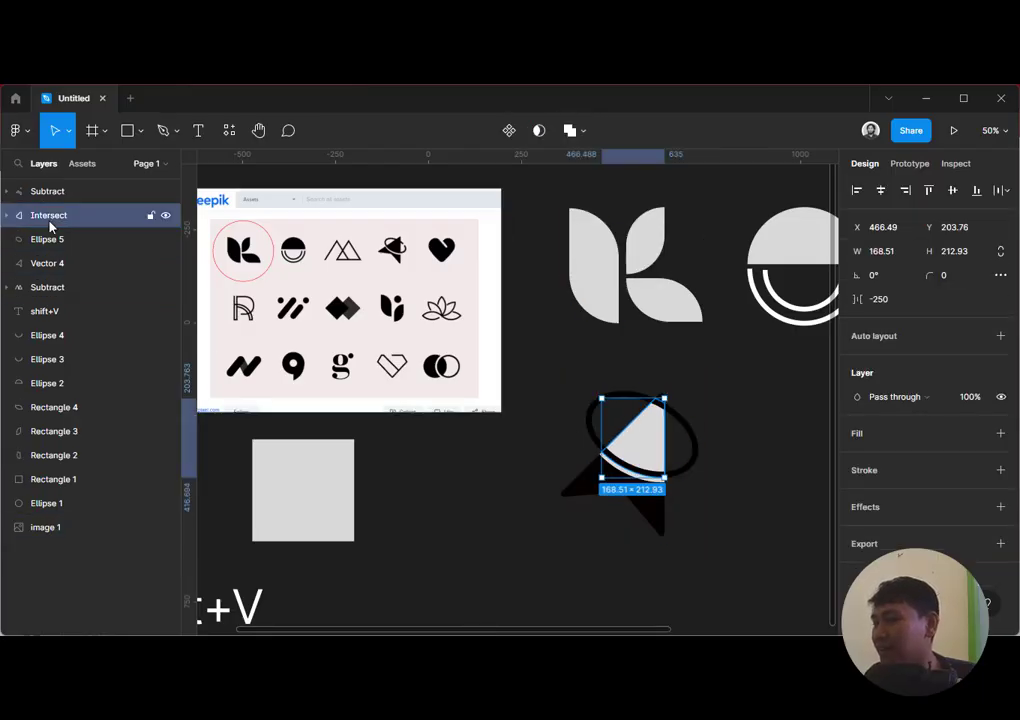
key(i)
click(595, 485)
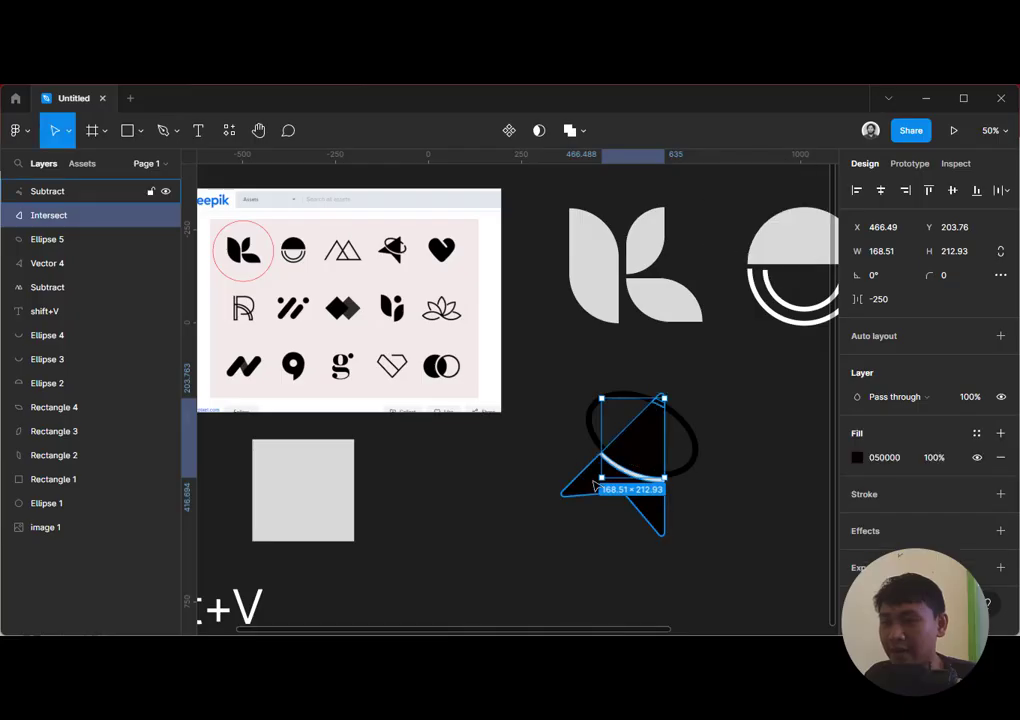
click(724, 432)
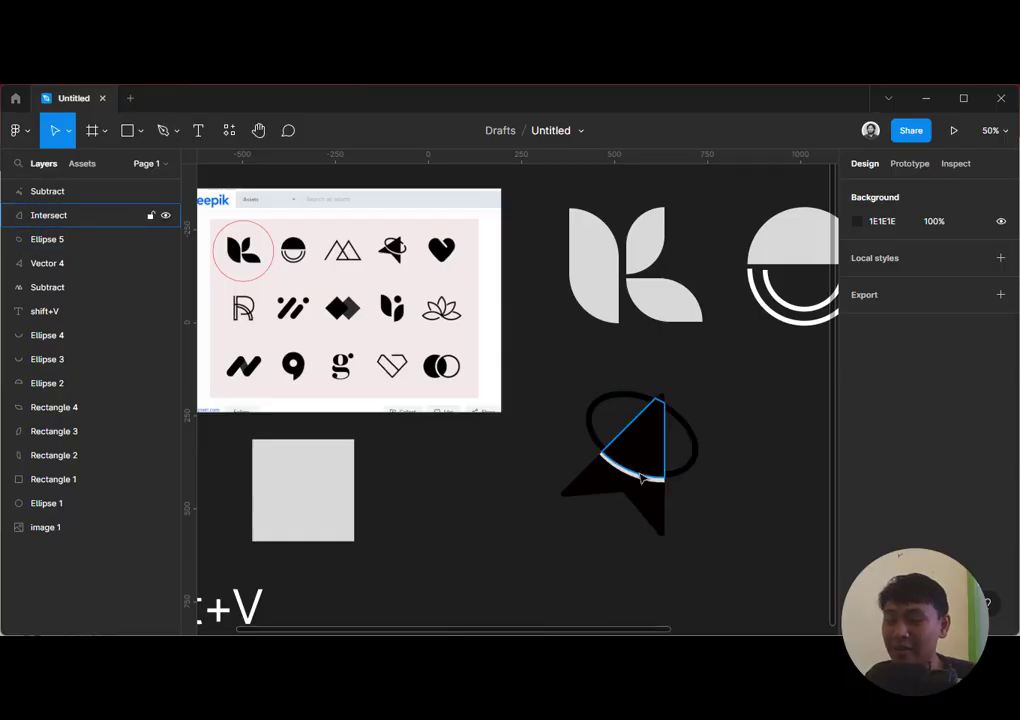
click(694, 469)
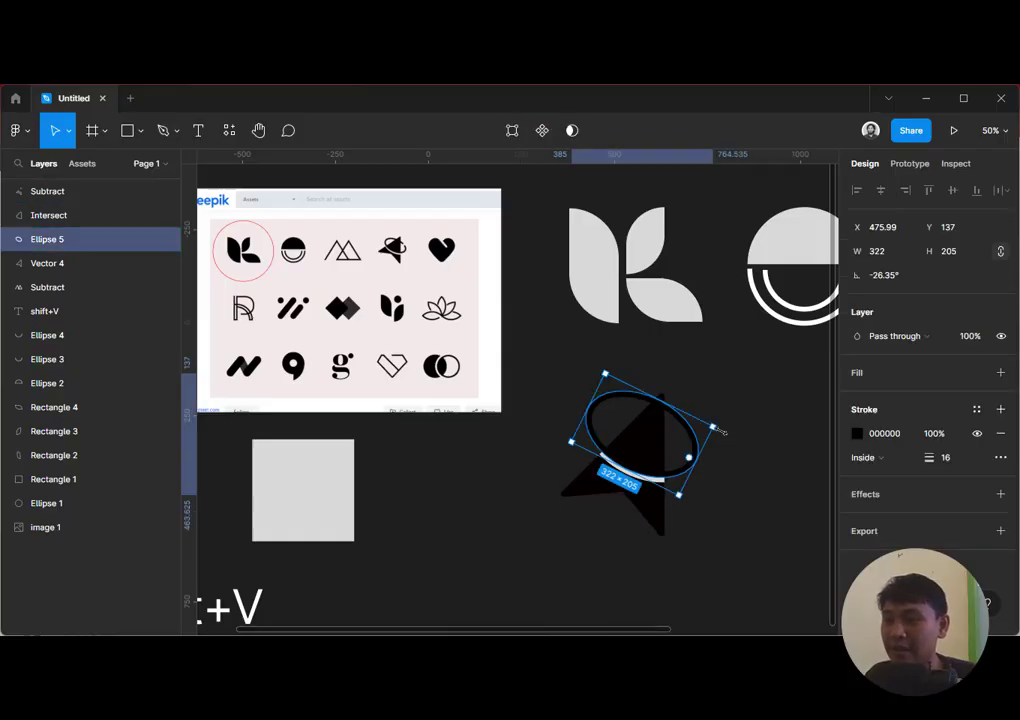
Add an anchor point on the orbit ring Ellipse 5's right side with the Pen tool
click(731, 366)
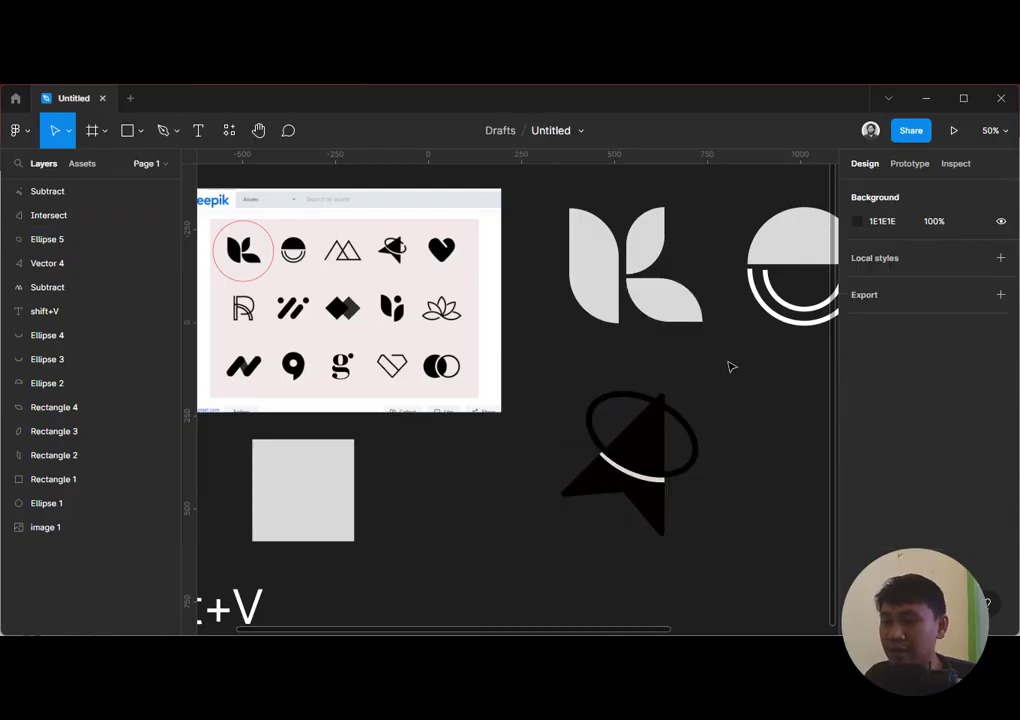
click(697, 450)
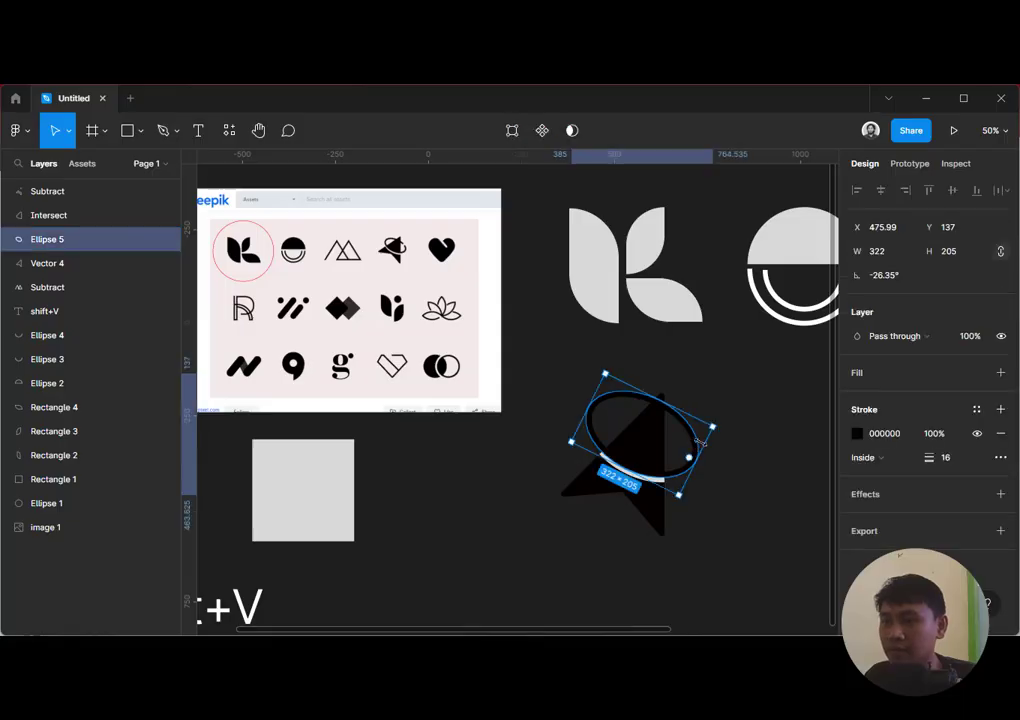
double_click(698, 444)
scroll(706, 455, up, 3)
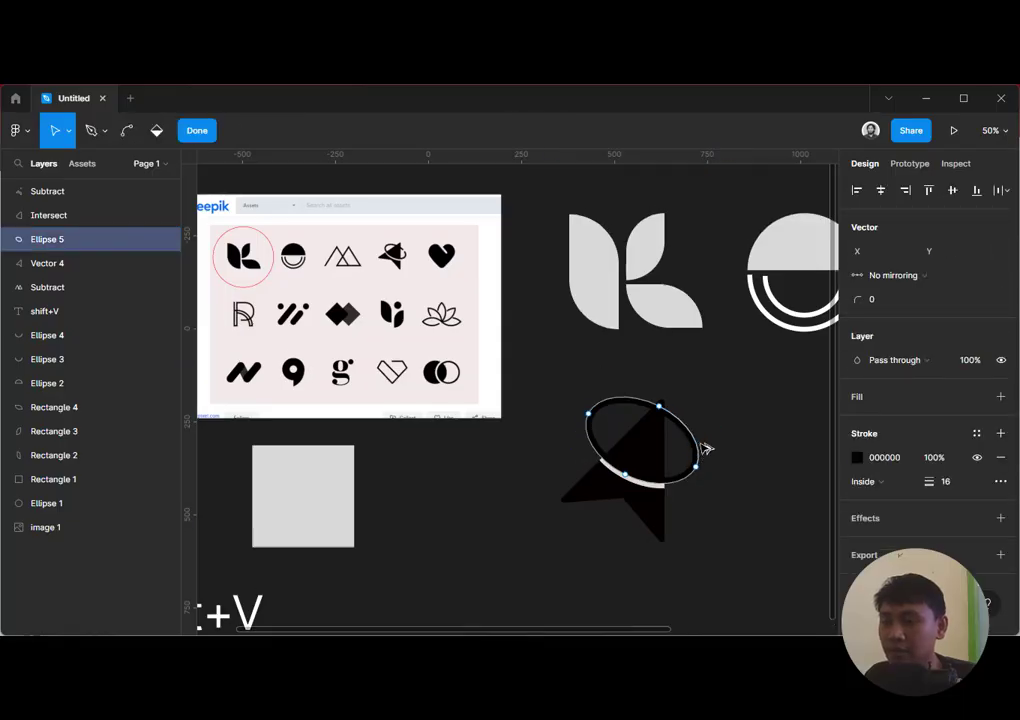
scroll(683, 437, down, 5)
scroll(690, 340, up, 3)
scroll(688, 338, up, 5)
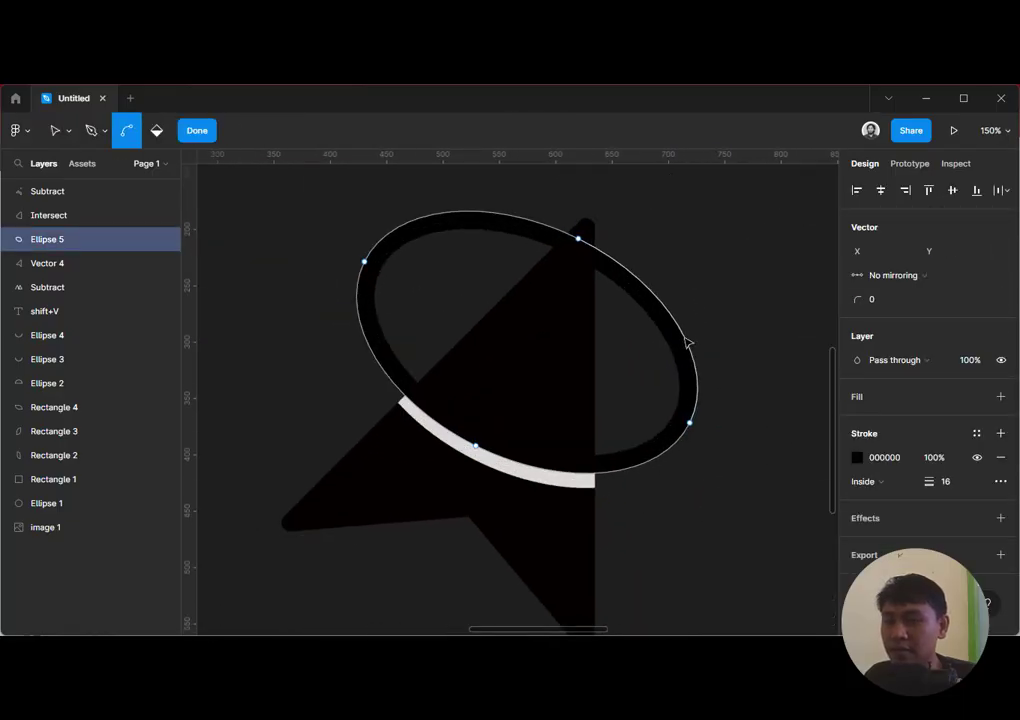
click(106, 131)
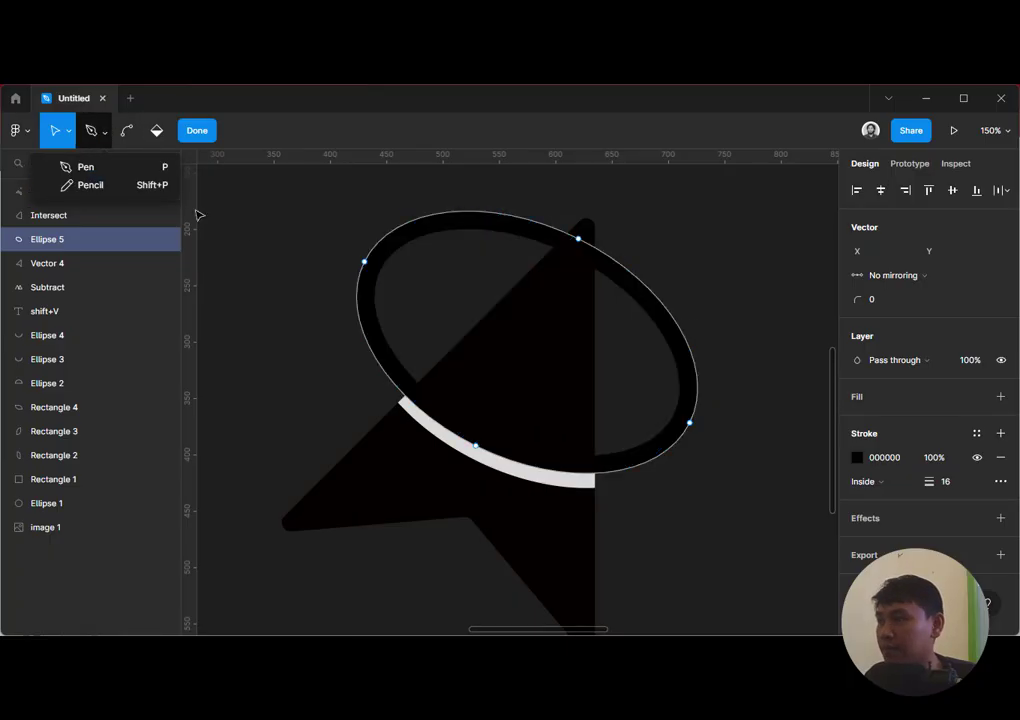
click(100, 166)
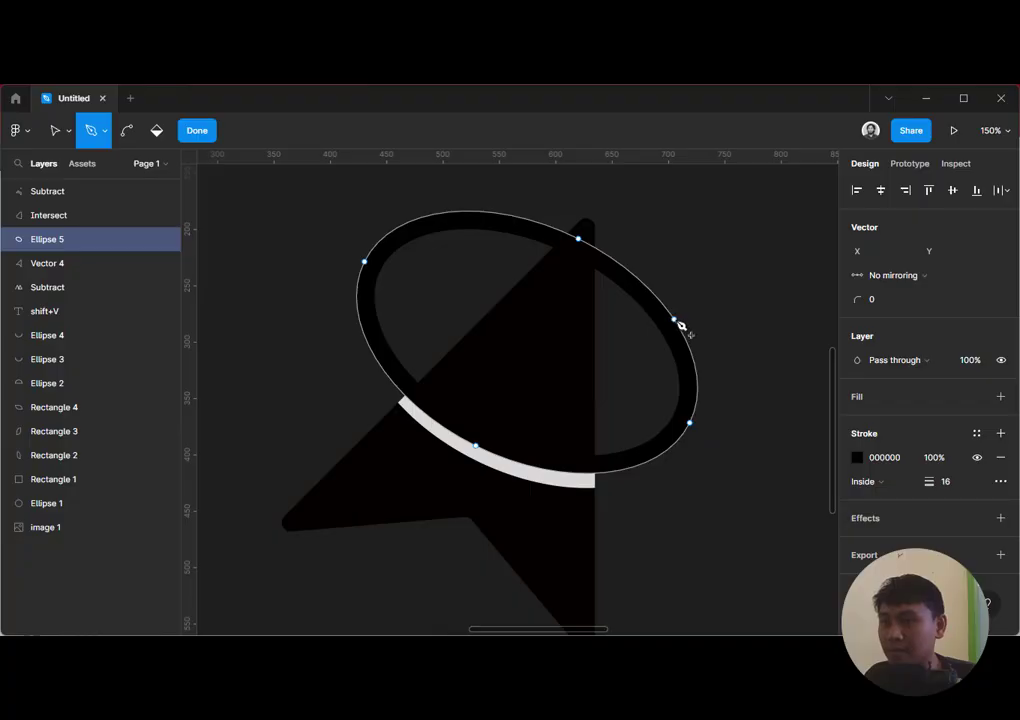
click(675, 321)
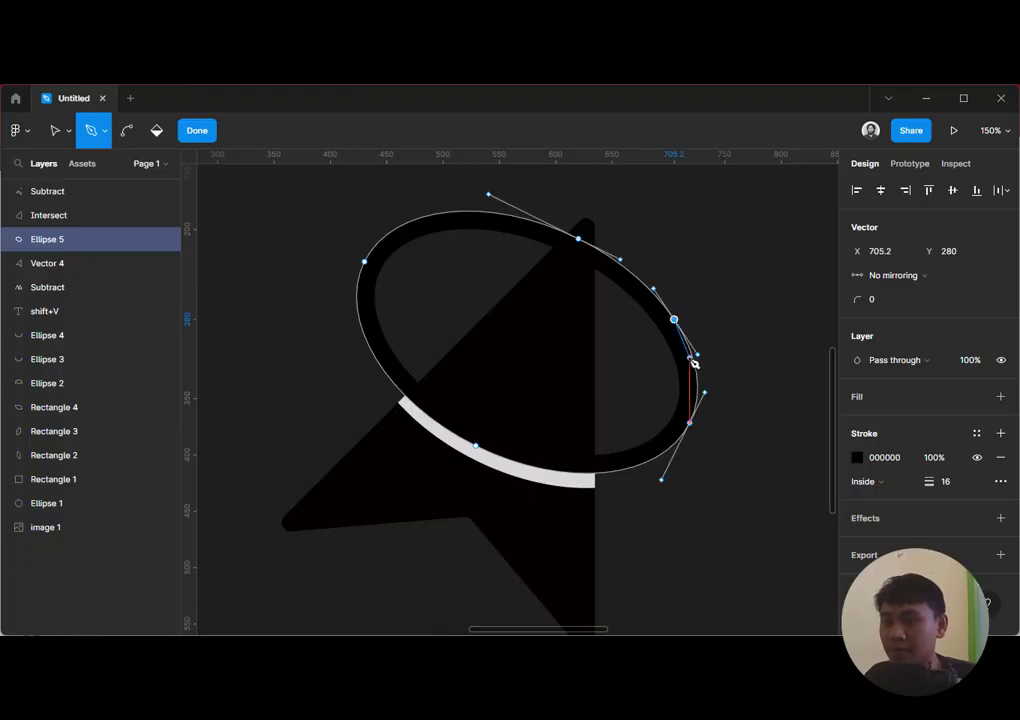
key(Escape)
key(Escape)
Delete the ring's right-hand segment to open a gap, then exit point editing
double_click(693, 349)
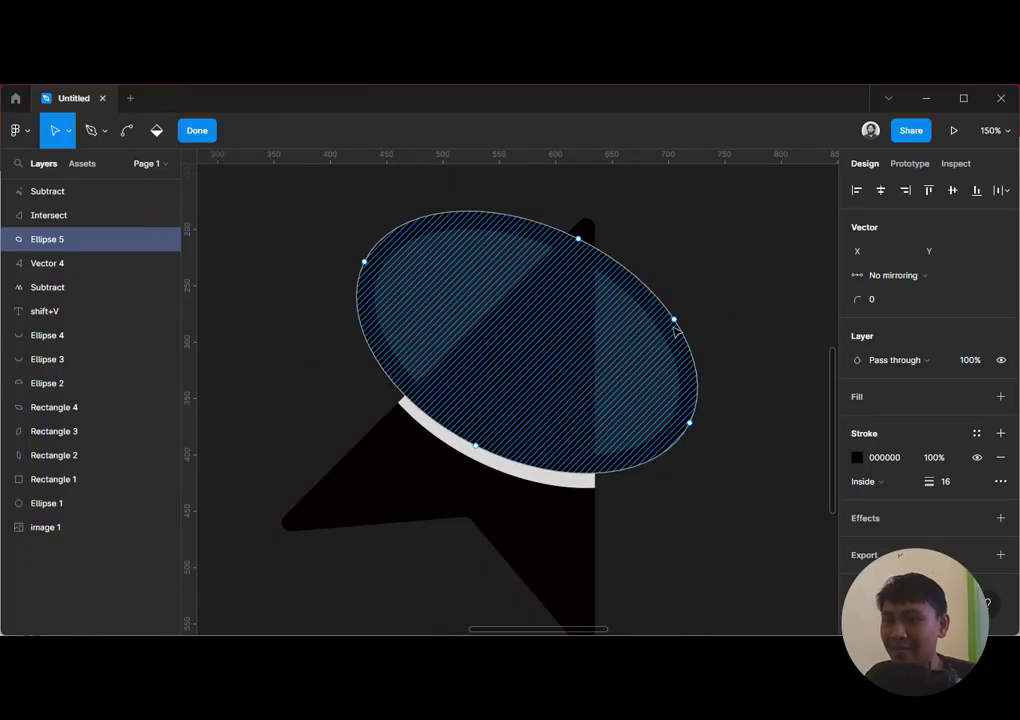
click(674, 320)
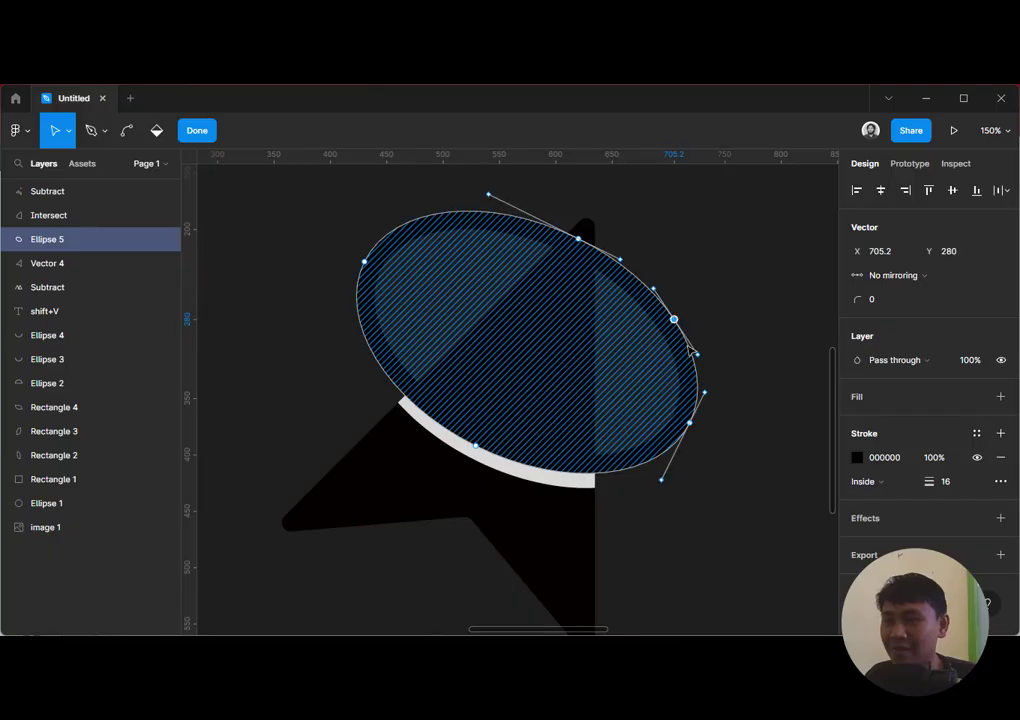
click(89, 133)
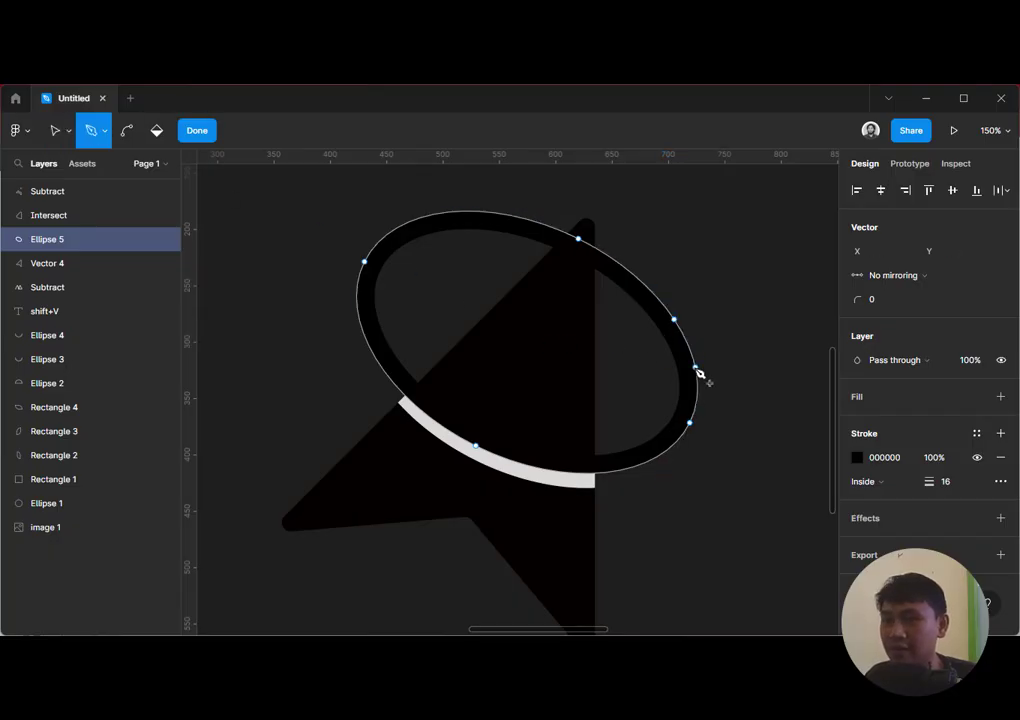
key(Escape)
key(Escape)
key(v)
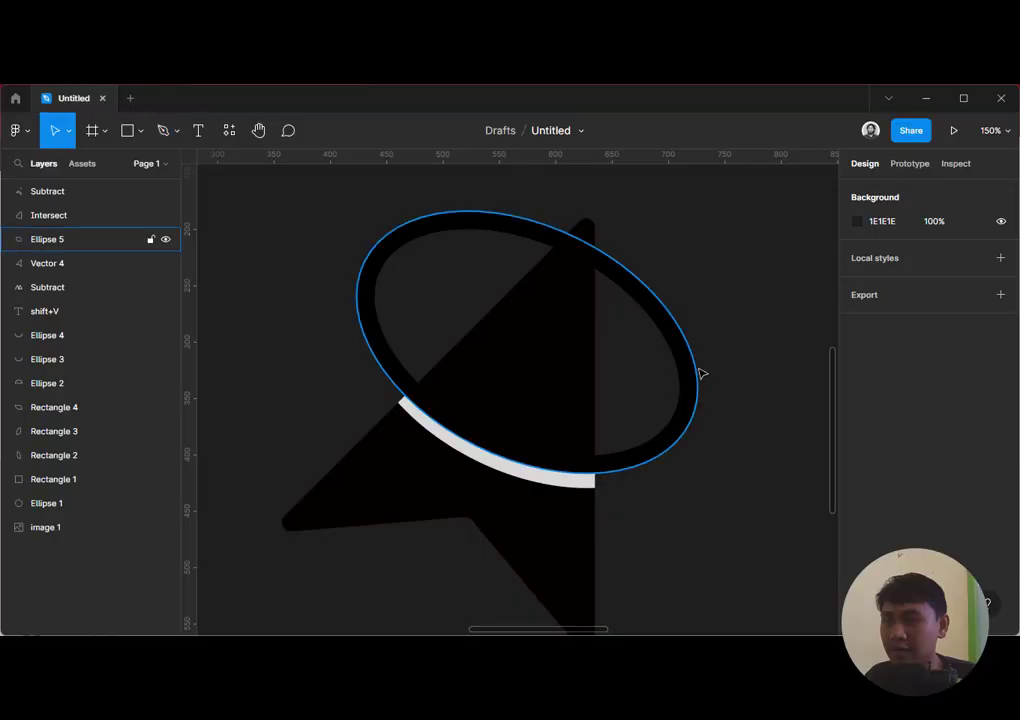
double_click(698, 369)
click(690, 344)
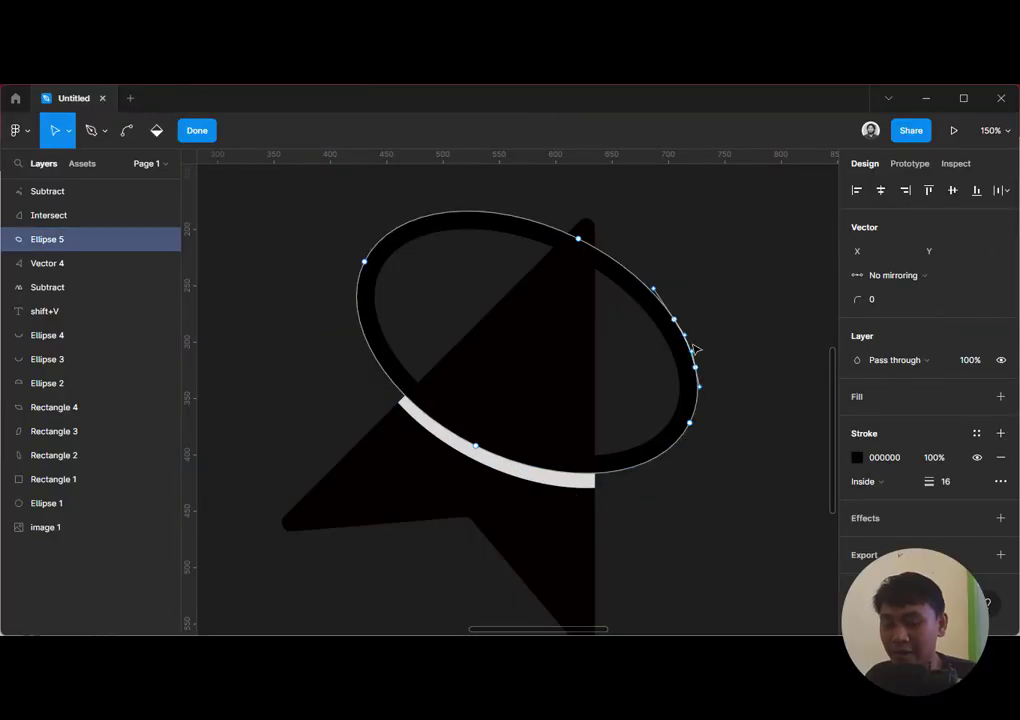
key(Delete)
key(Escape)
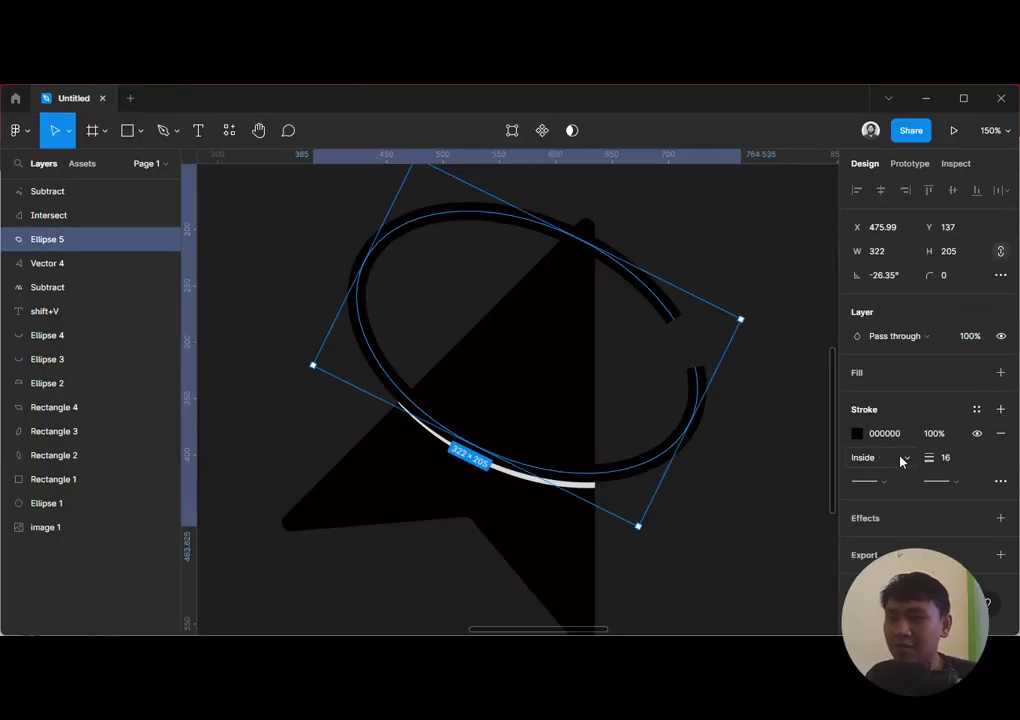
Keep the ring's stroke inside and set Round joins with Solid style in advanced stroke settings
click(884, 458)
click(893, 459)
click(1000, 481)
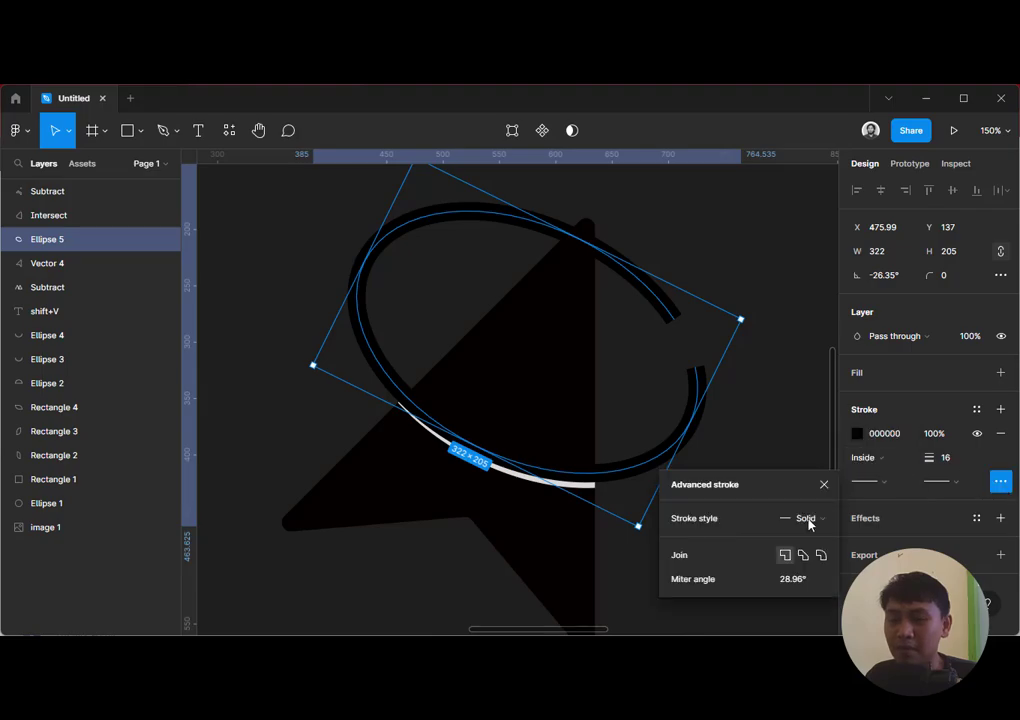
click(822, 556)
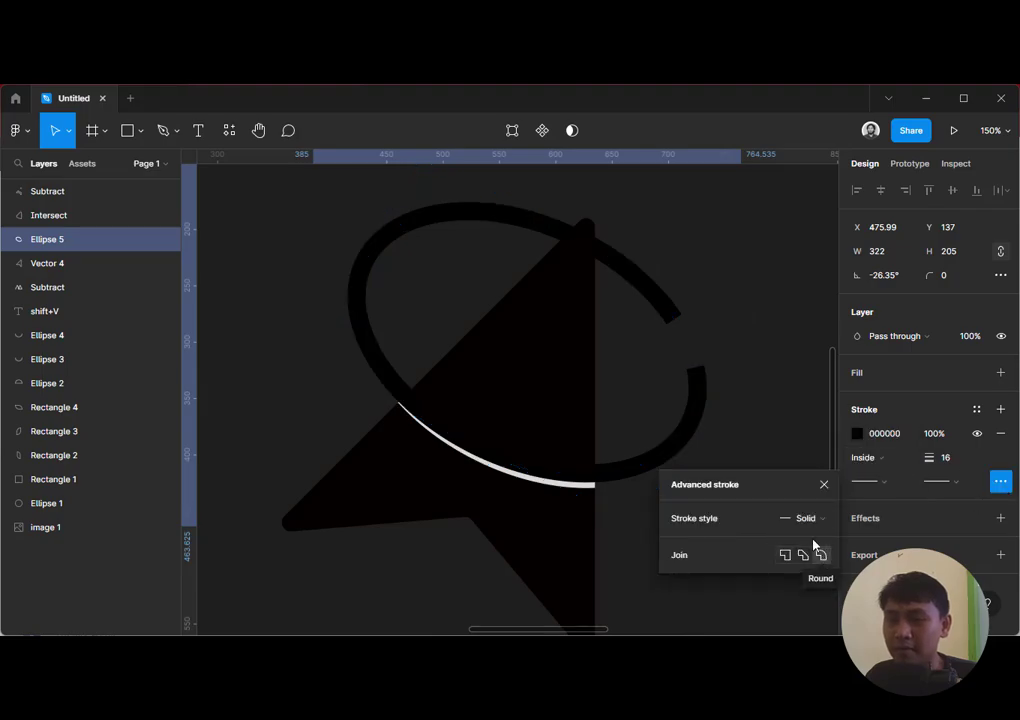
click(818, 519)
click(815, 517)
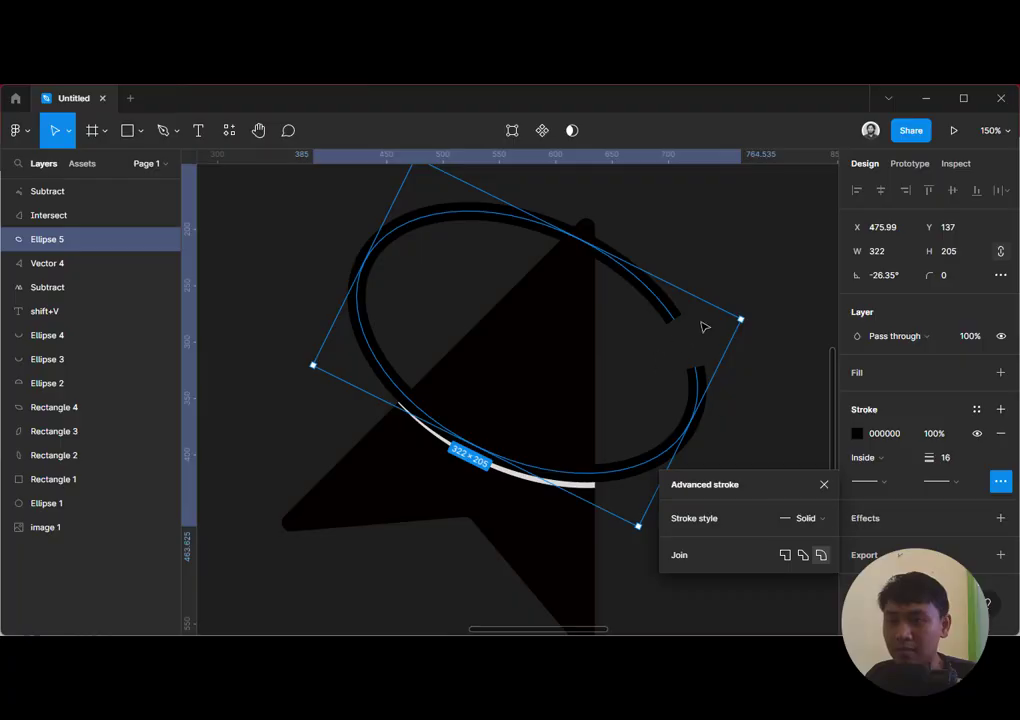
click(735, 357)
Check the ring's stroke end options, leaving the ends without arrows
click(704, 381)
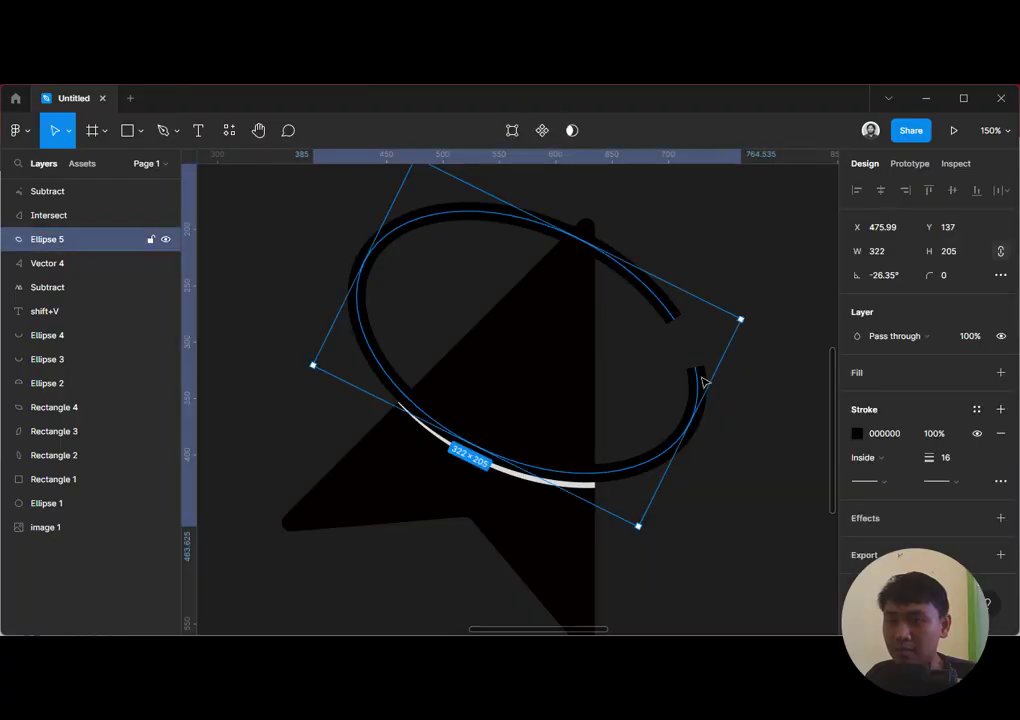
click(888, 480)
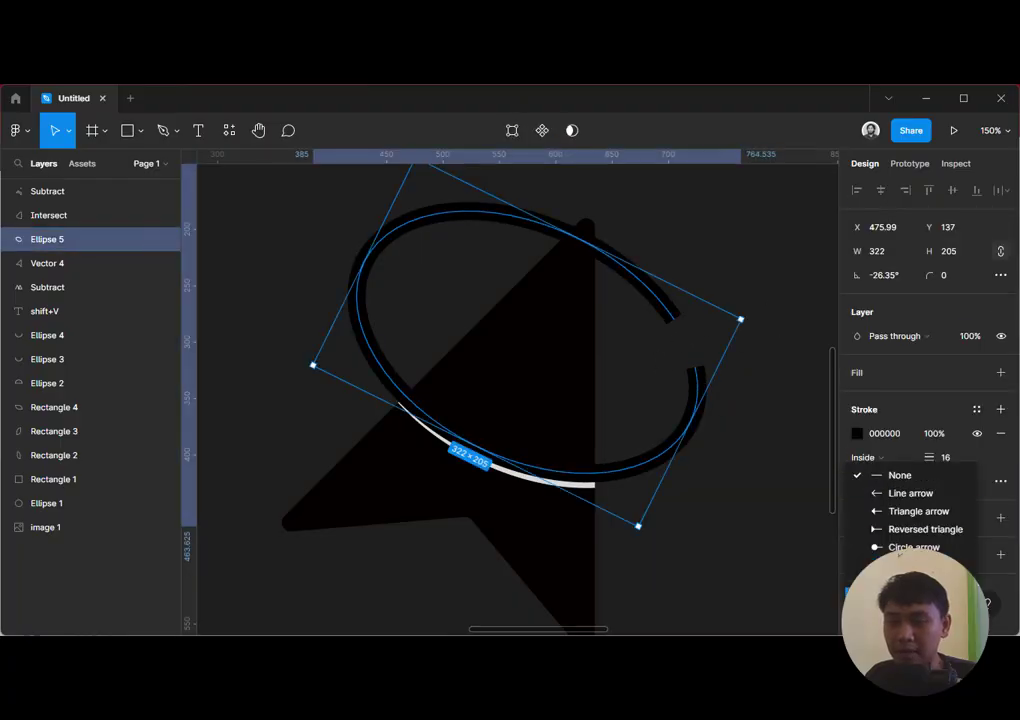
click(741, 433)
click(740, 433)
scroll(740, 433, down, 5)
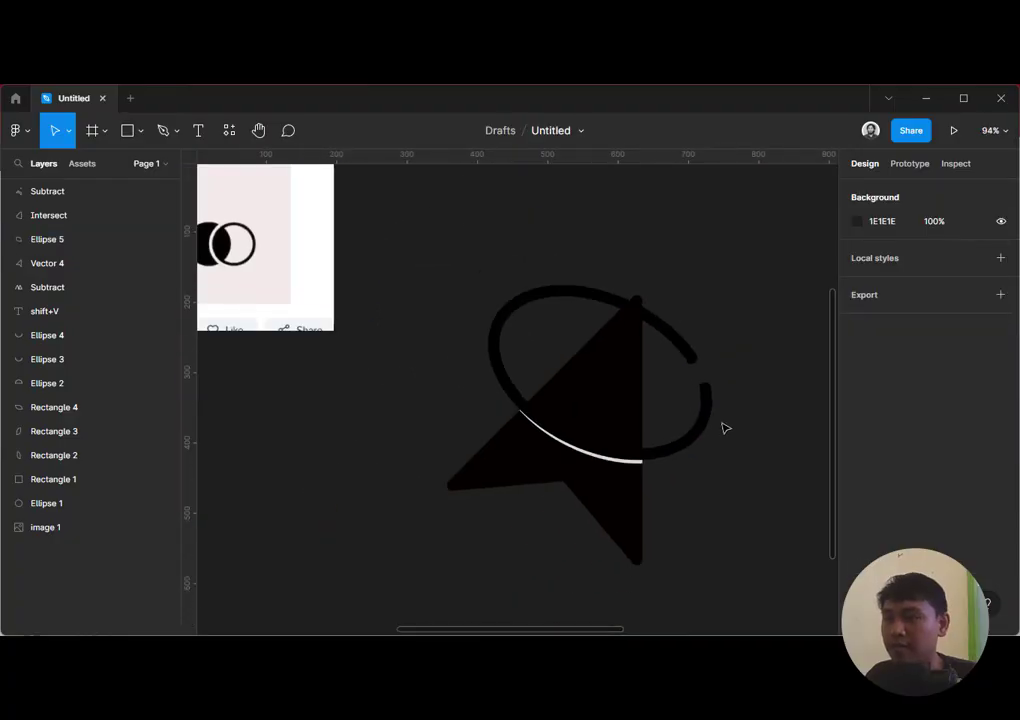
click(713, 421)
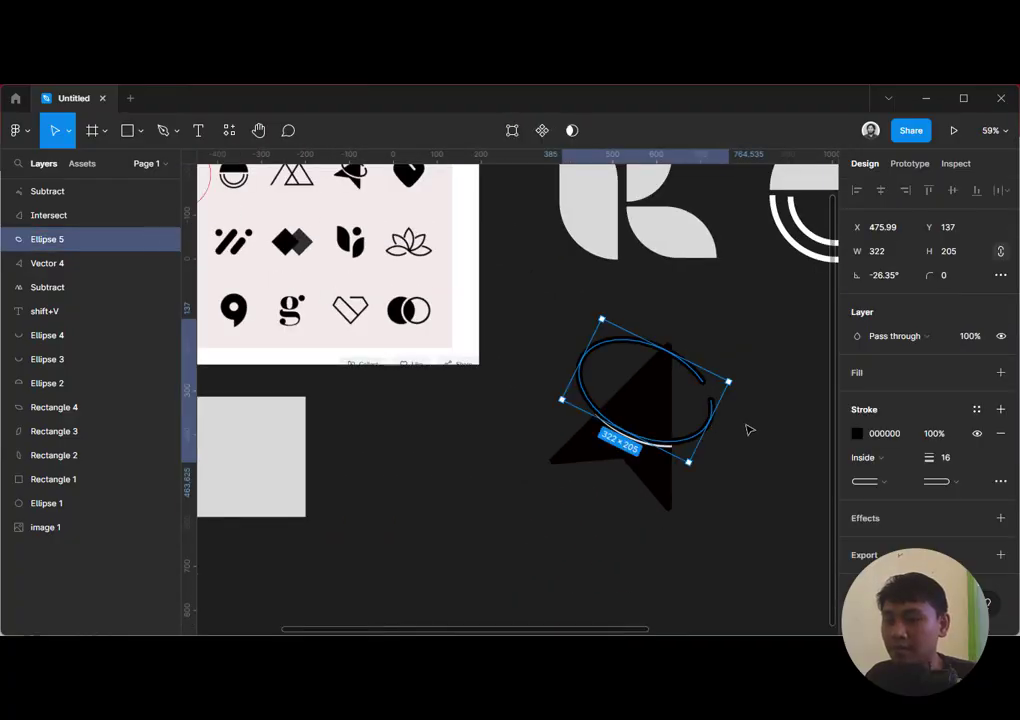
Nudge and resize Ellipse 5 to 279.48 × 177.93 at X 494.08, Y 169.13 around the arrow
click(752, 433)
scroll(752, 433, down, 2)
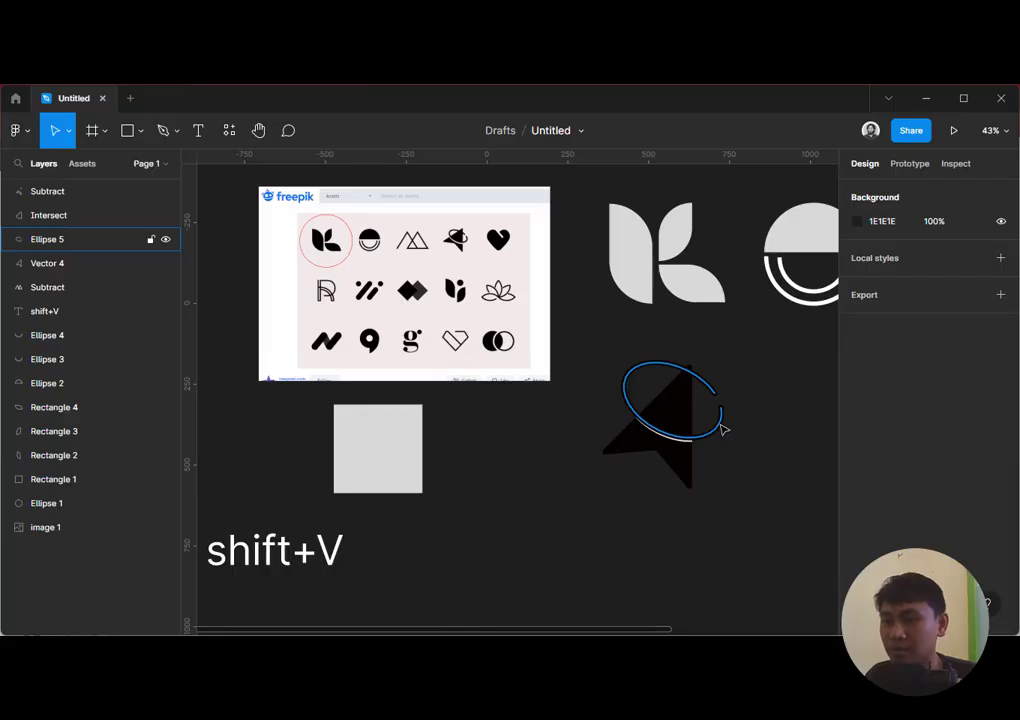
click(719, 424)
key(Up)
key(Up)
key(shift+Up)
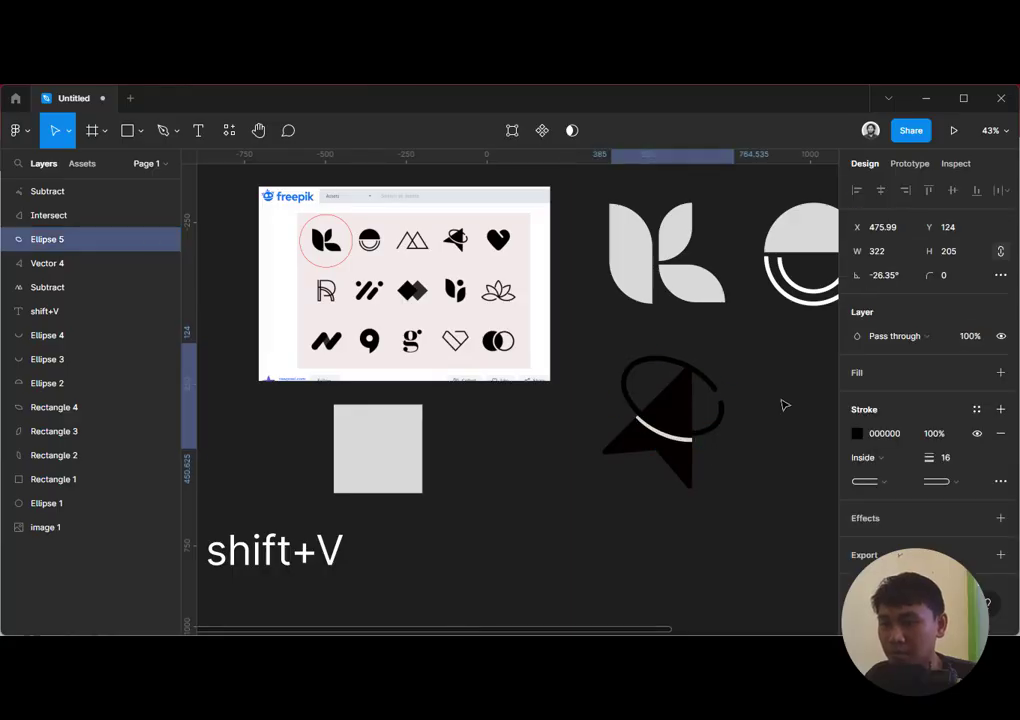
key(shift+Right)
drag(645, 345, 657, 360)
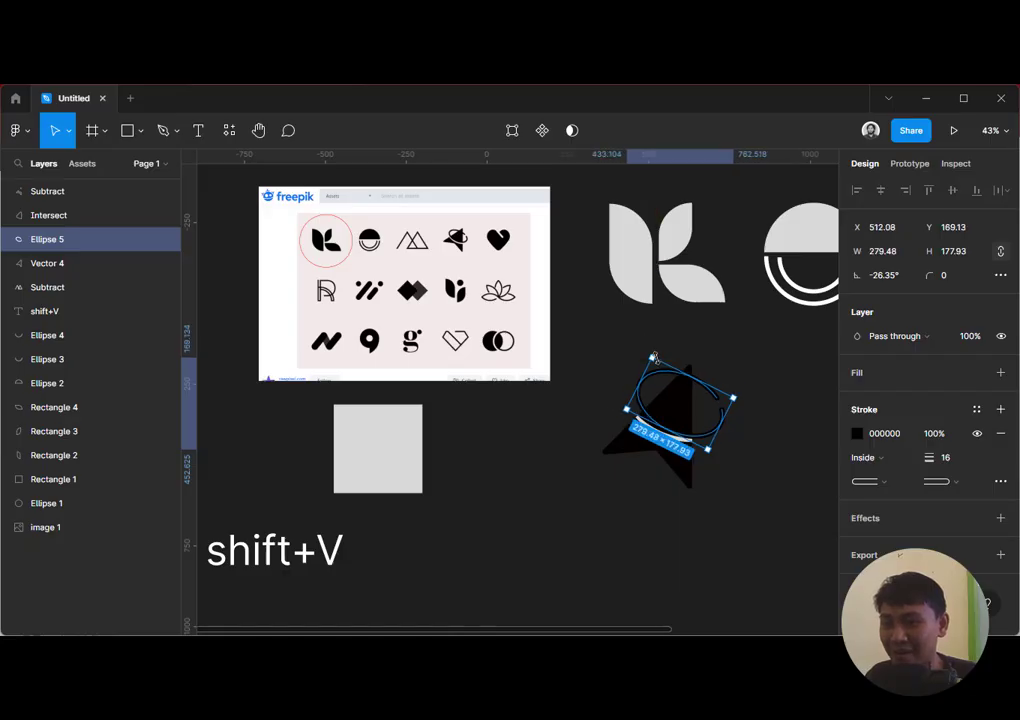
key(shift+Left)
key(shift+Left)
key(shift+Left)
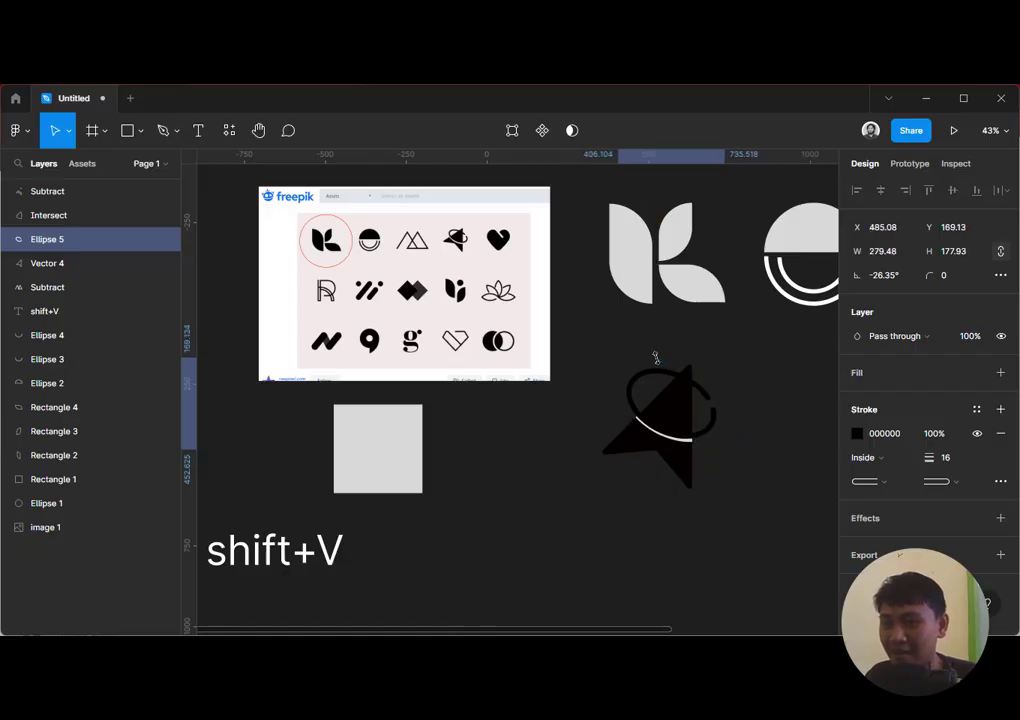
key(shift+Right)
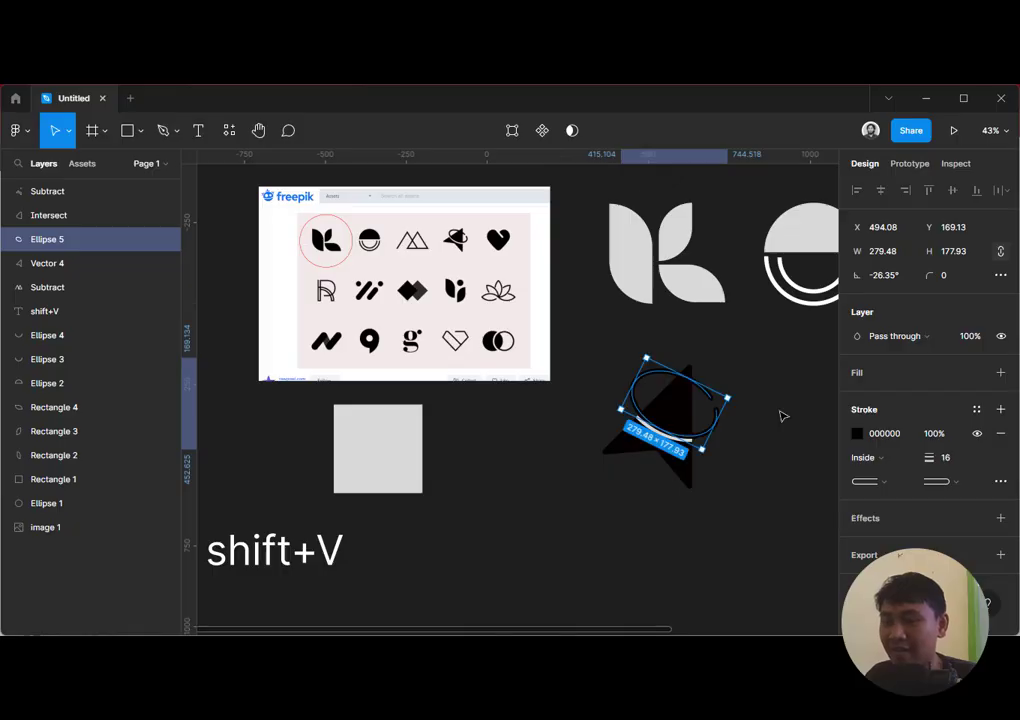
click(788, 404)
scroll(713, 408, down, 2)
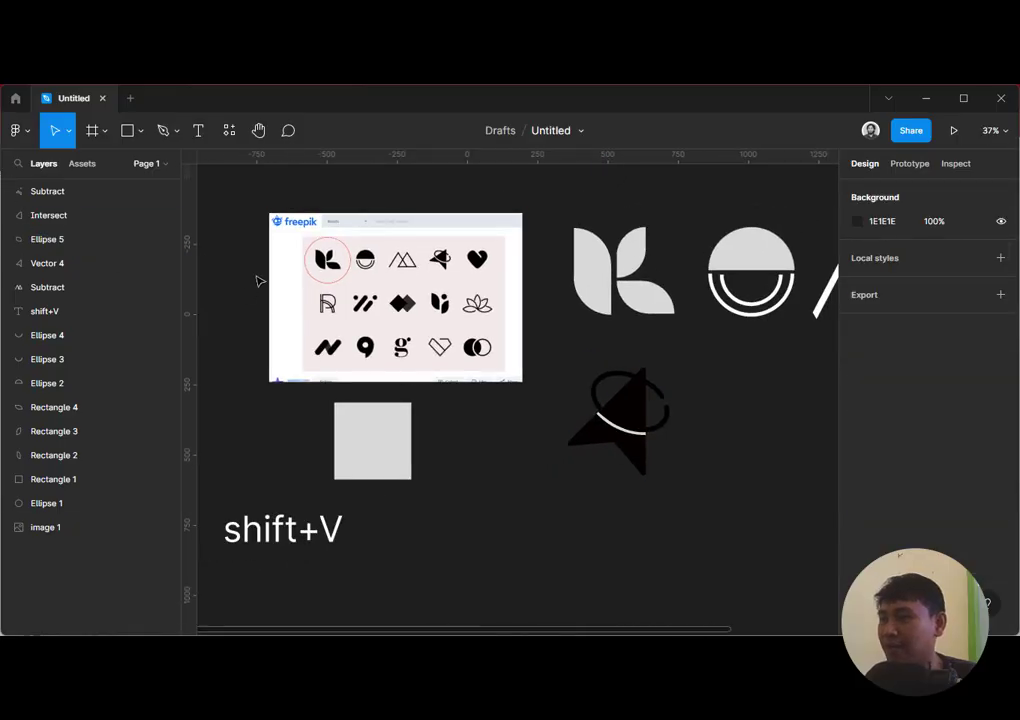
Draw a 584×584 square filled with the reference's pink F0EAEA behind the paper-plane logo
click(127, 130)
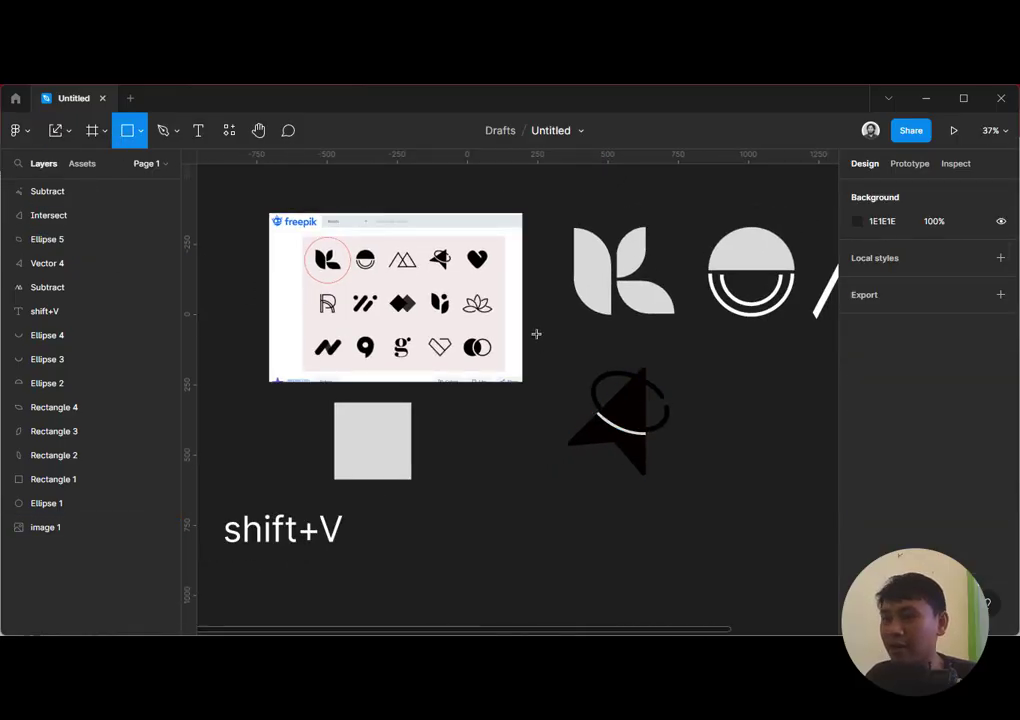
drag(536, 334, 701, 497)
key(i)
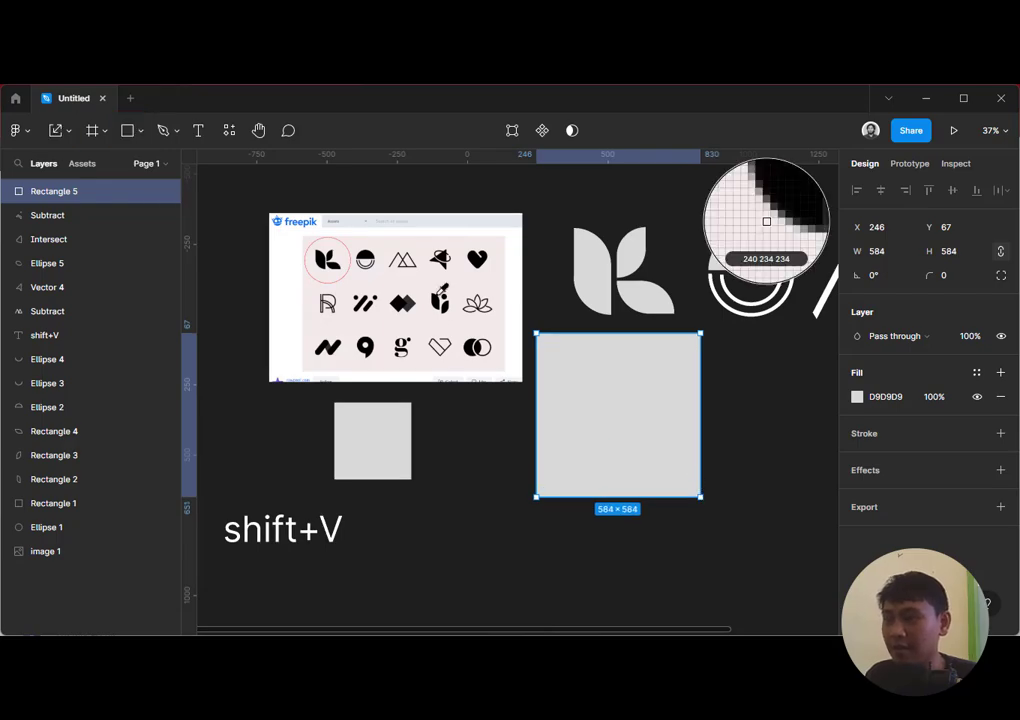
click(402, 236)
key(bracketleft)
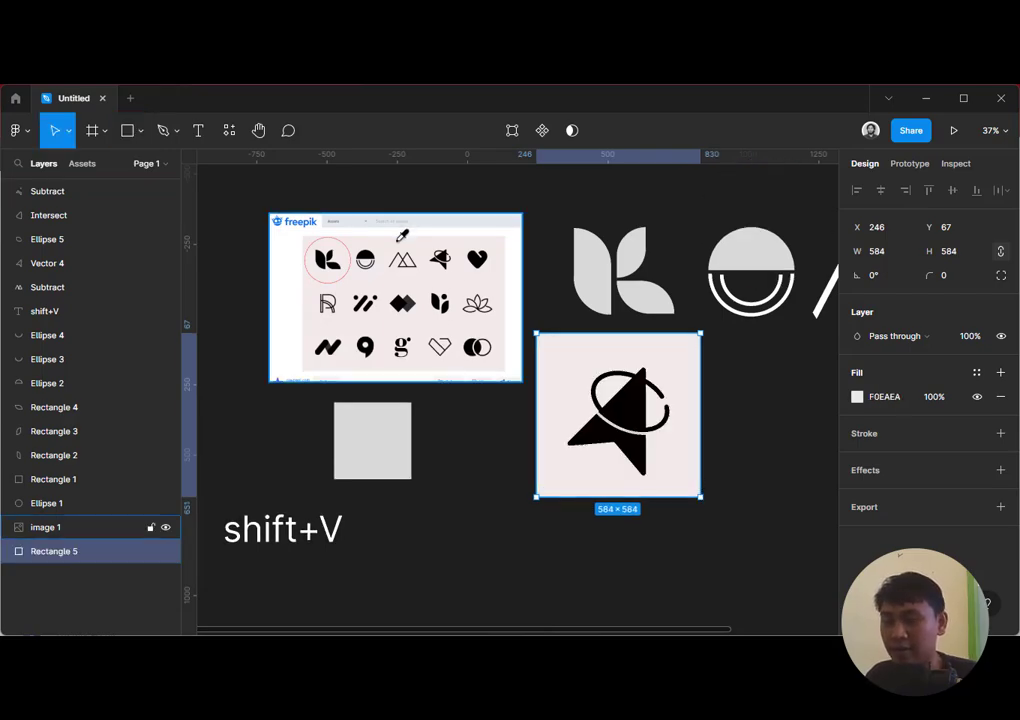
click(765, 420)
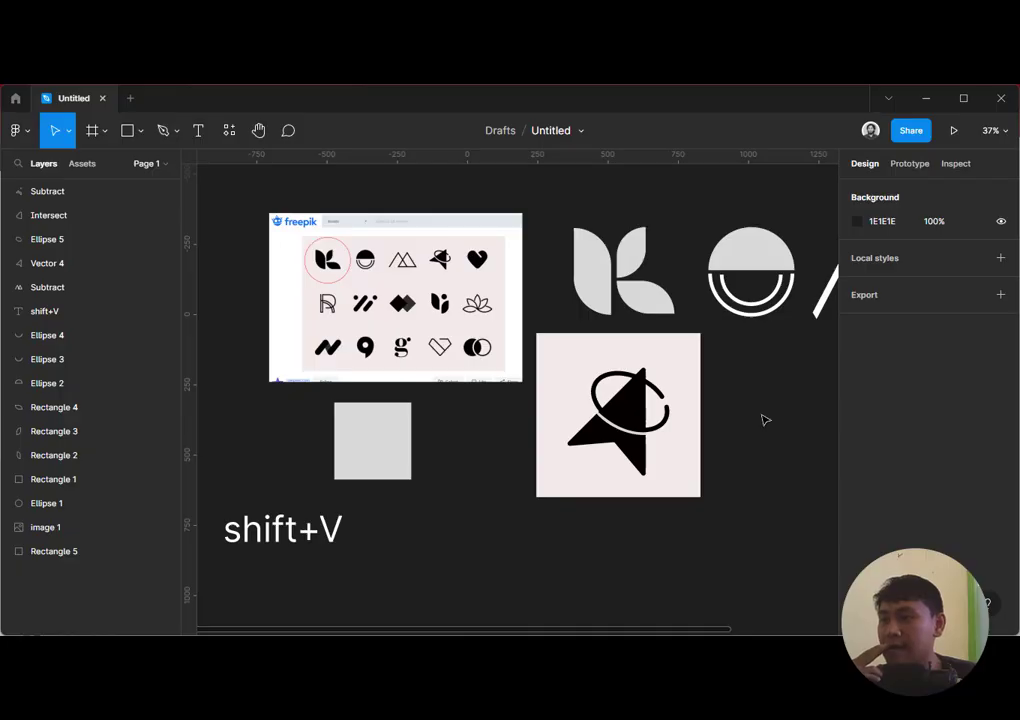
Nudge the orbit ring slightly left and up
click(663, 433)
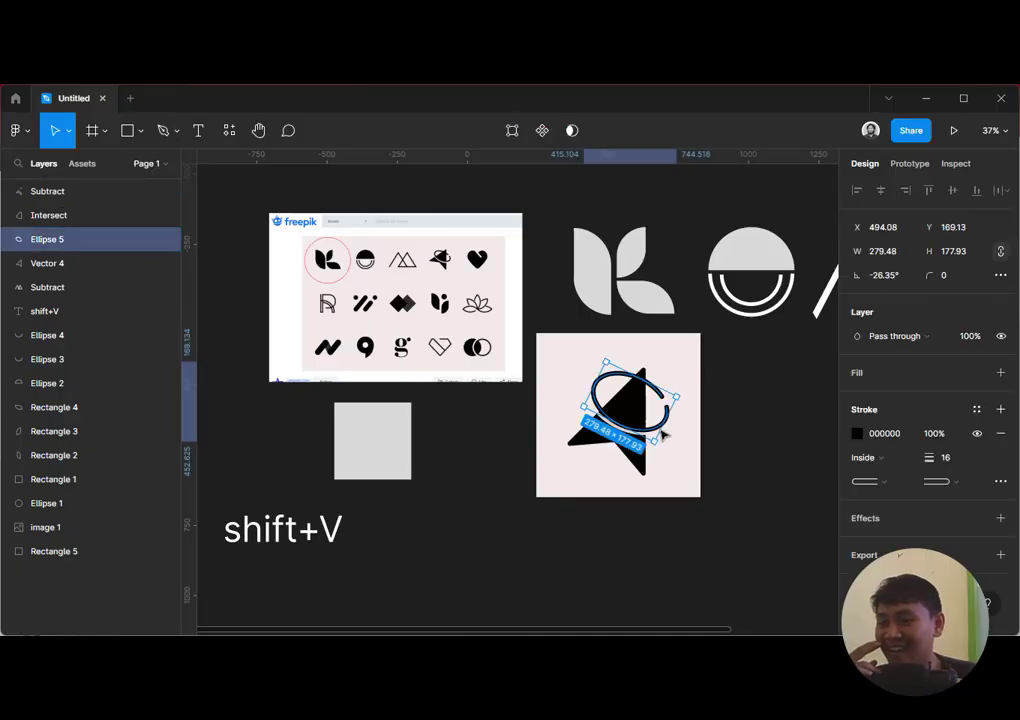
key(Left)
key(Left)
key(Left)
key(Left)
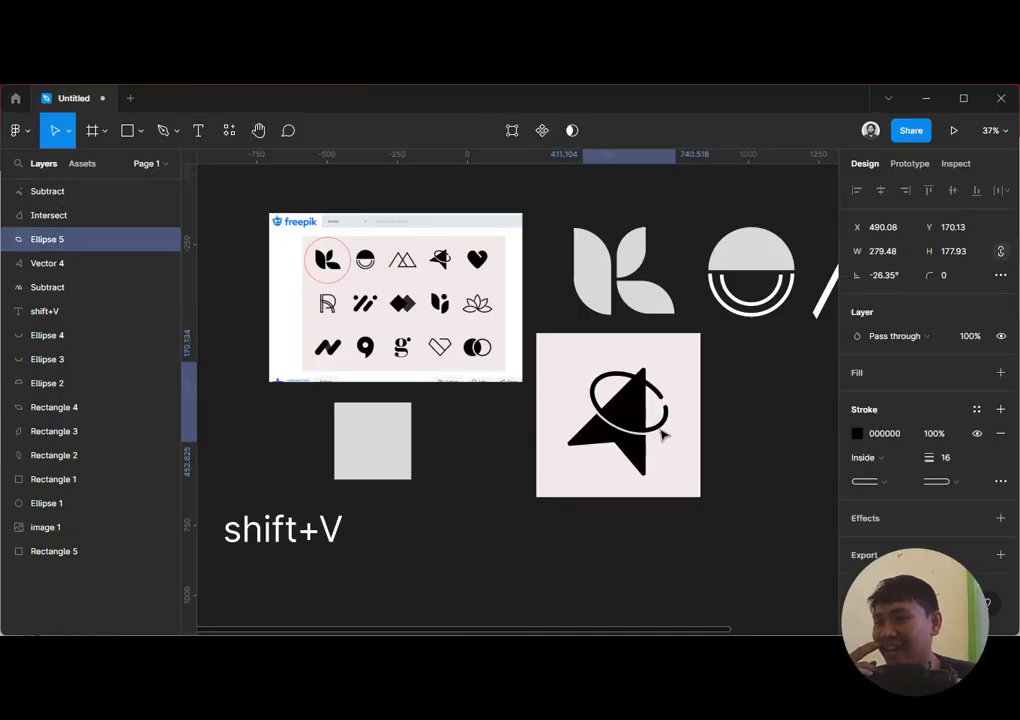
key(Up)
click(740, 422)
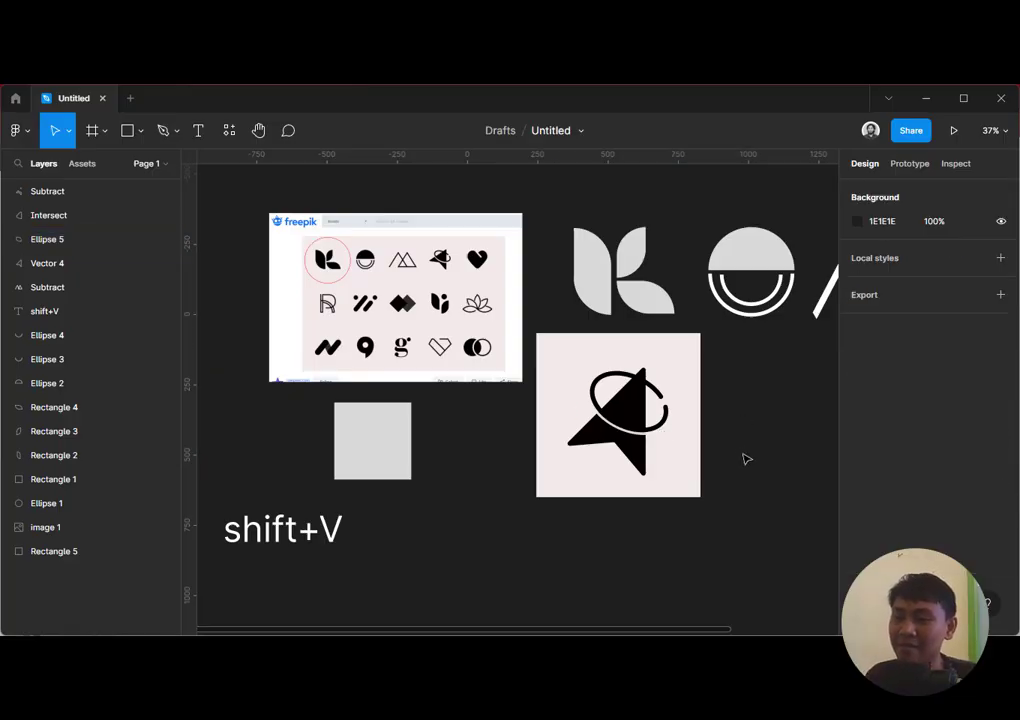
Move the whole paper-plane logo to the right
drag(720, 462, 663, 449)
scroll(663, 449, down, 2)
drag(695, 493, 535, 367)
drag(581, 395, 784, 402)
click(687, 426)
drag(685, 421, 614, 415)
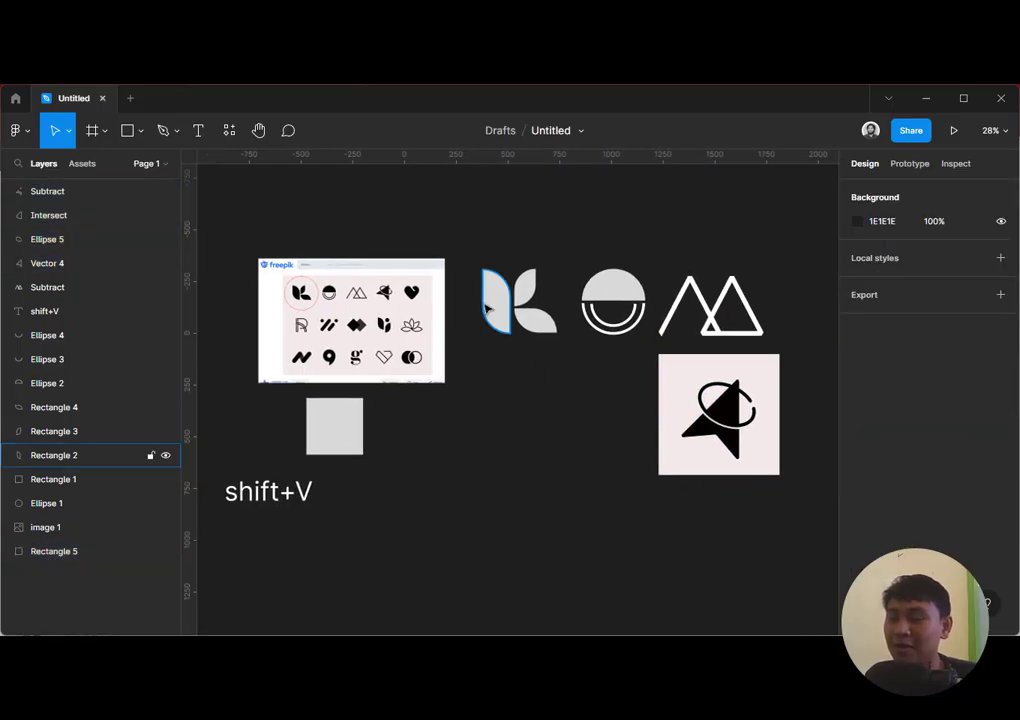
Duplicate the K logo's left leaf below it and mirror the copy horizontally
click(775, 432)
key(Escape)
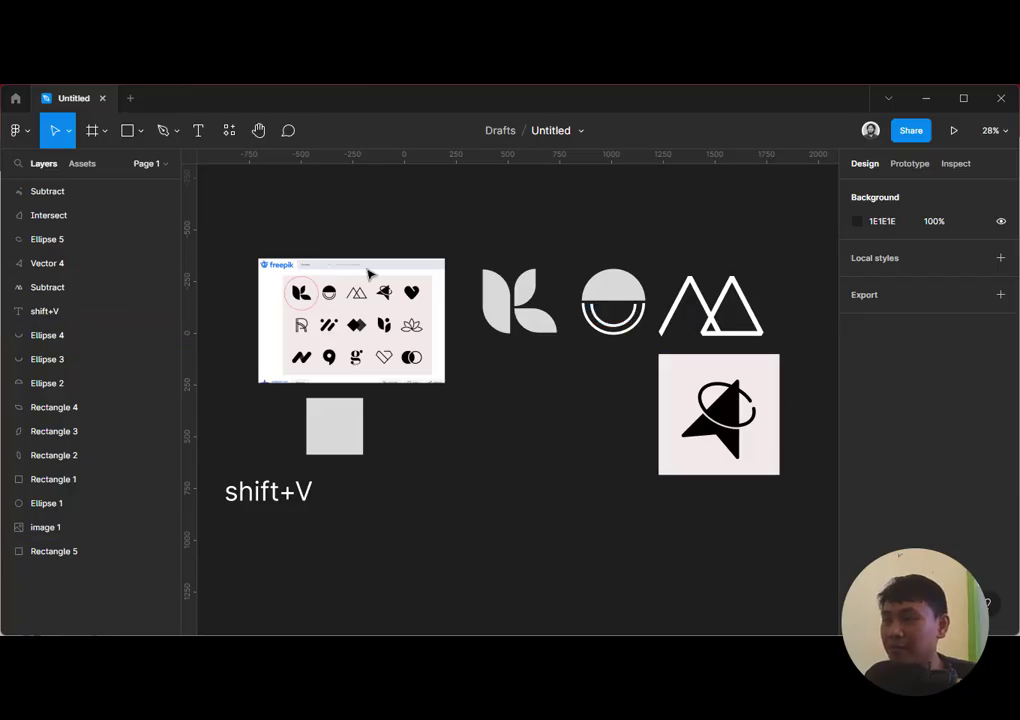
click(420, 328)
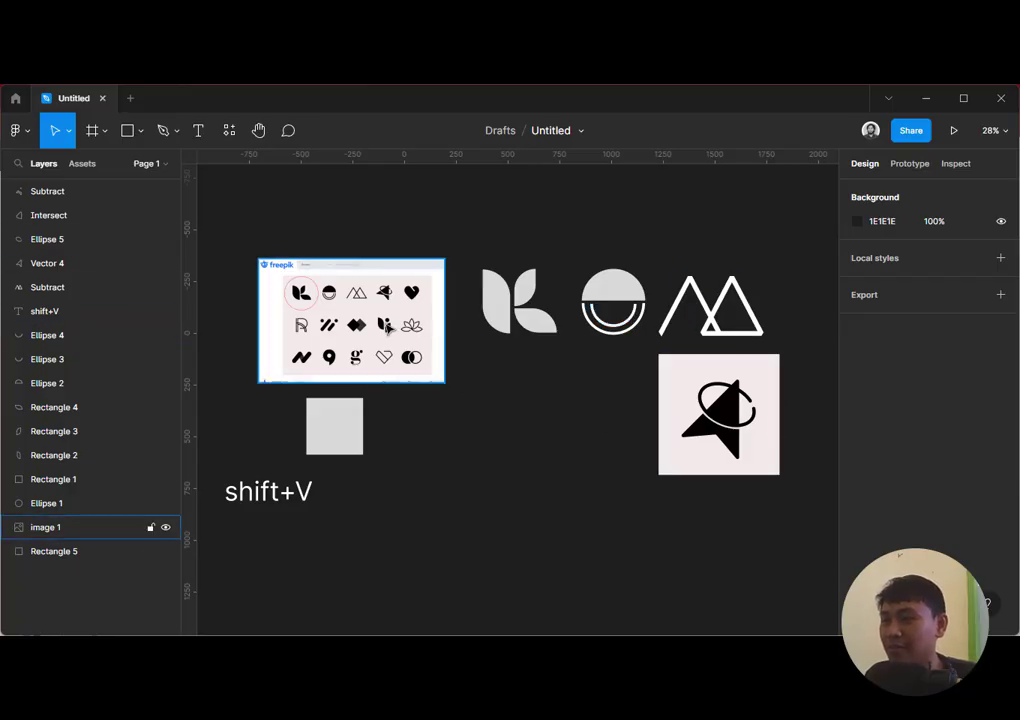
click(497, 302)
key(ctrl+d)
drag(497, 302, 553, 441)
key(shift+h)
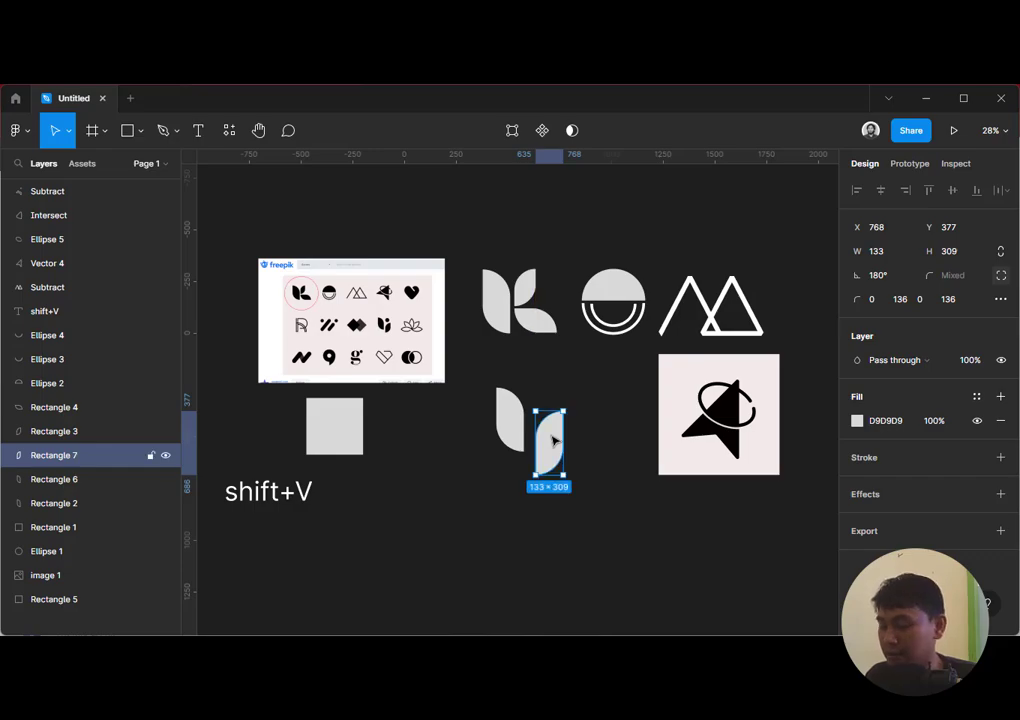
Add a 'shift+h' line to the shift+V note and flip the left leaf horizontally
double_click(322, 490)
key(Return)
text(shi)
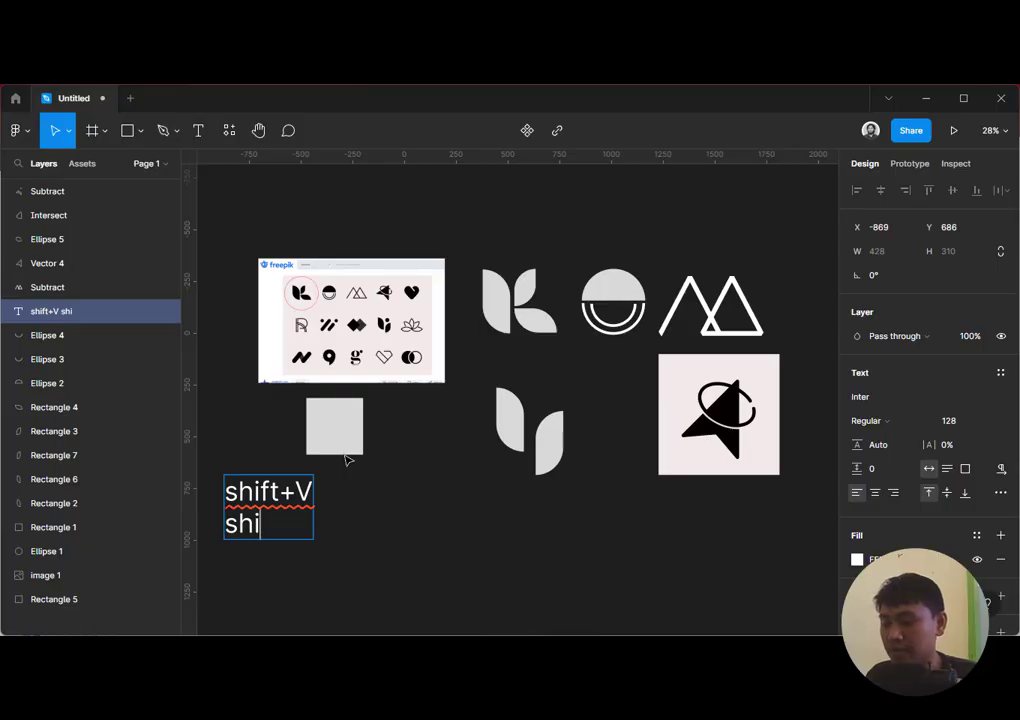
text(ft+h)
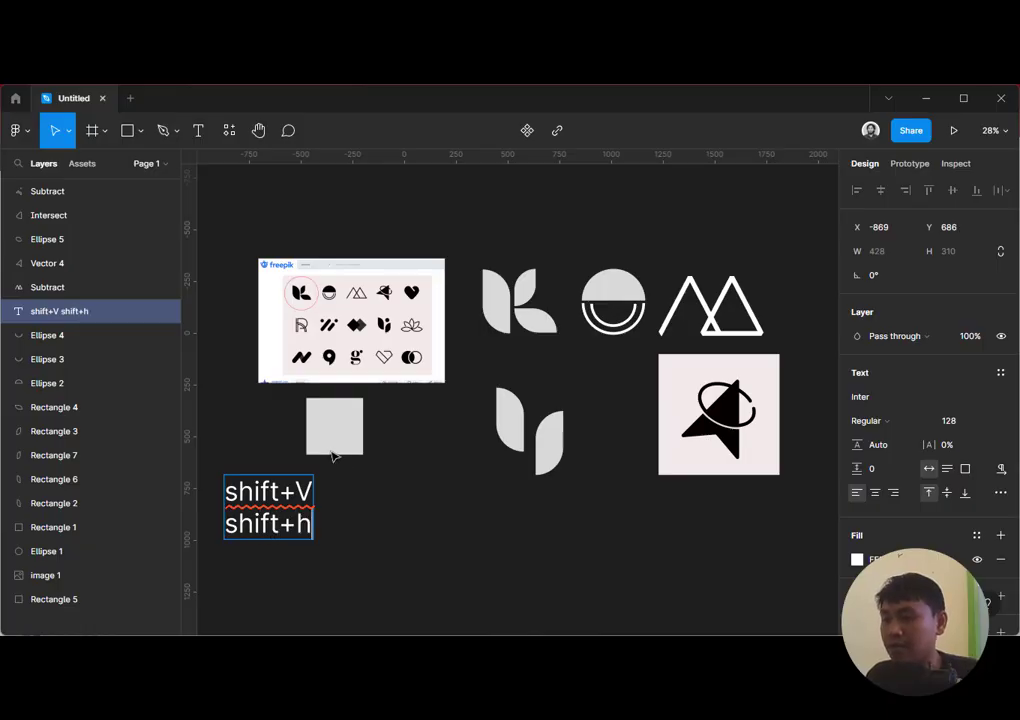
key(Escape)
key(Escape)
click(502, 421)
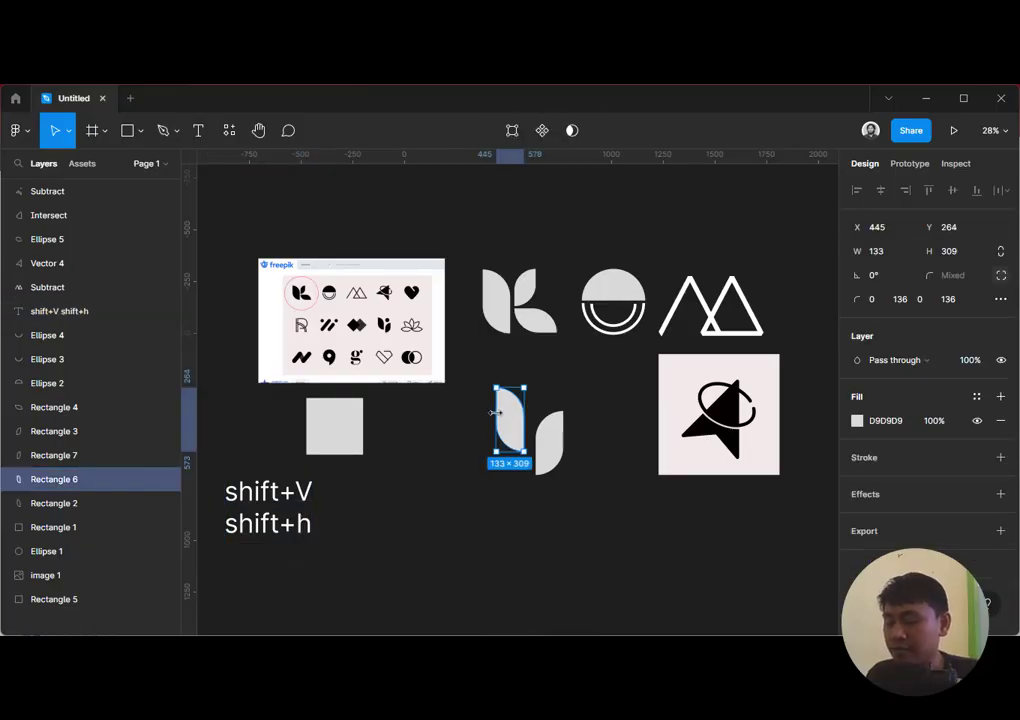
key(shift+h)
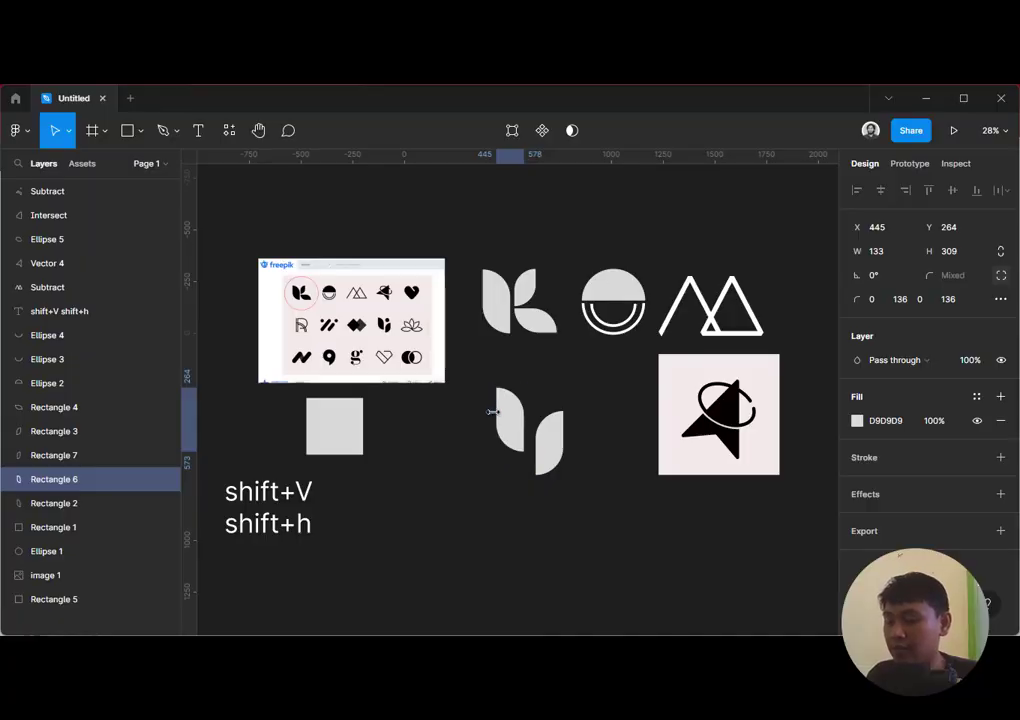
Draw a 121×121 circle, Ellipse 7, above the two mirrored leaves
click(531, 471)
scroll(522, 446, up, 3)
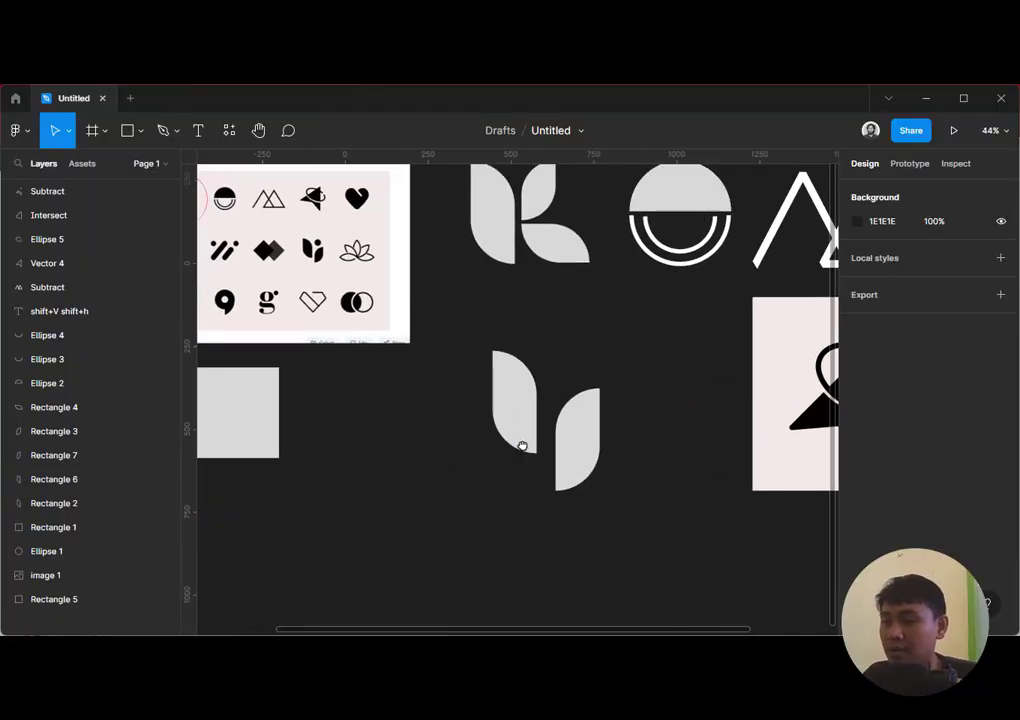
click(587, 480)
click(710, 421)
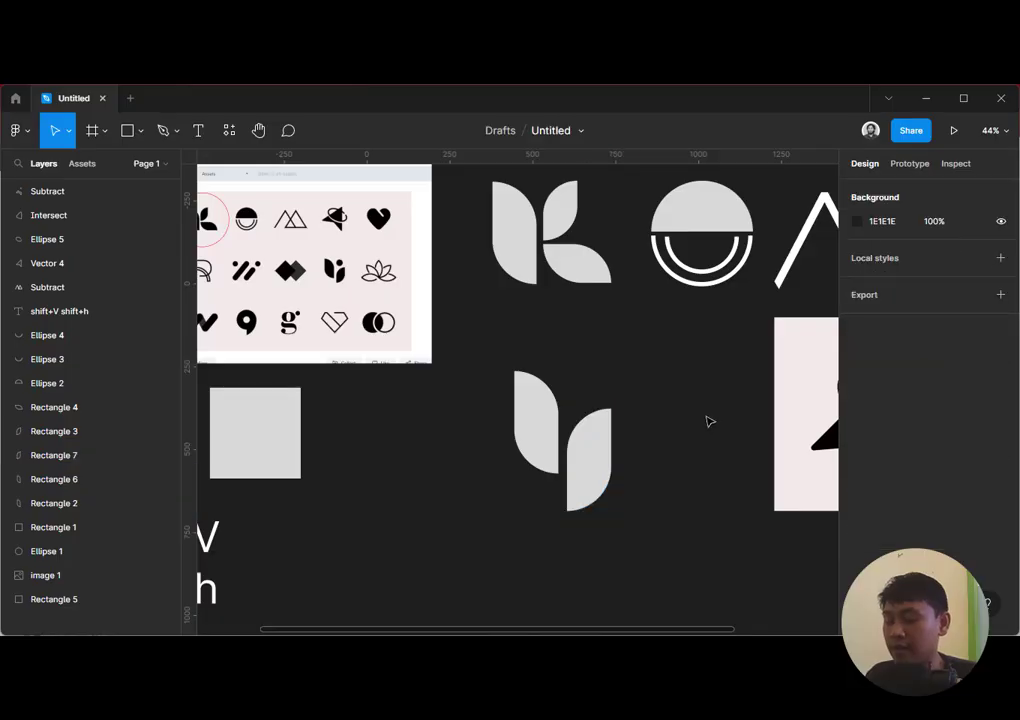
key(c)
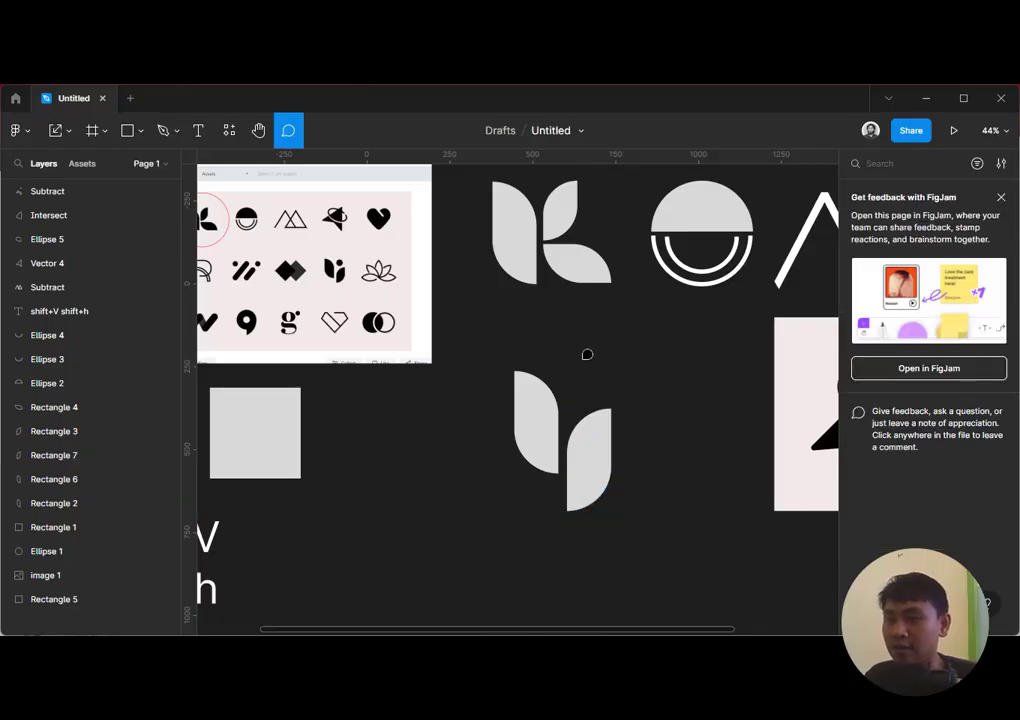
key(o)
drag(558, 357, 599, 399)
key(o)
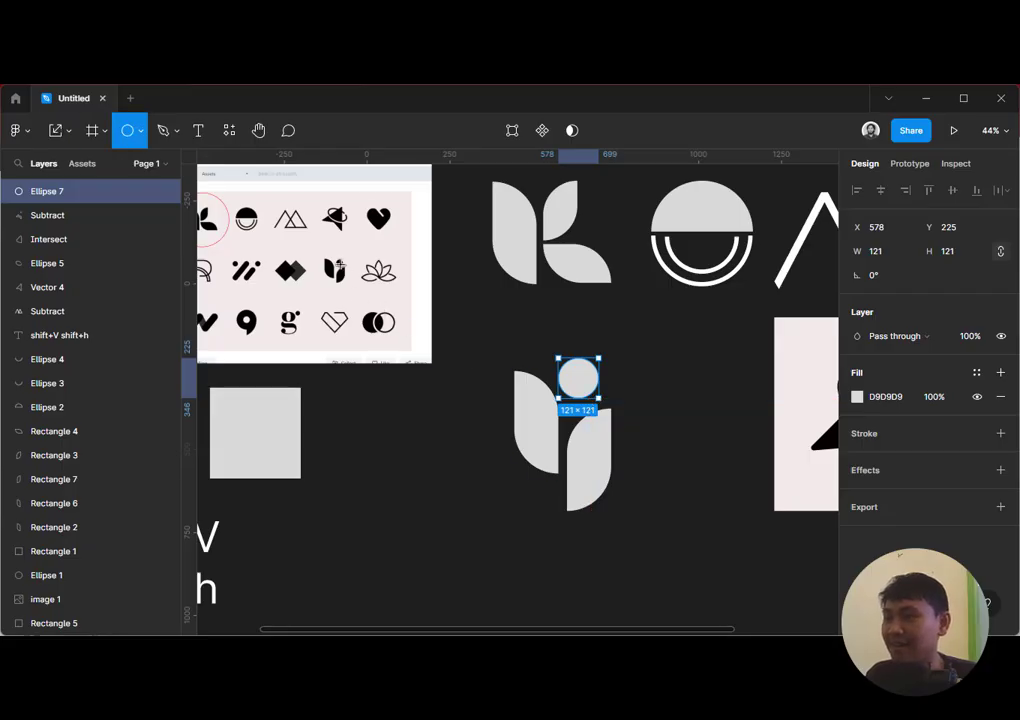
key(Escape)
key(Escape)
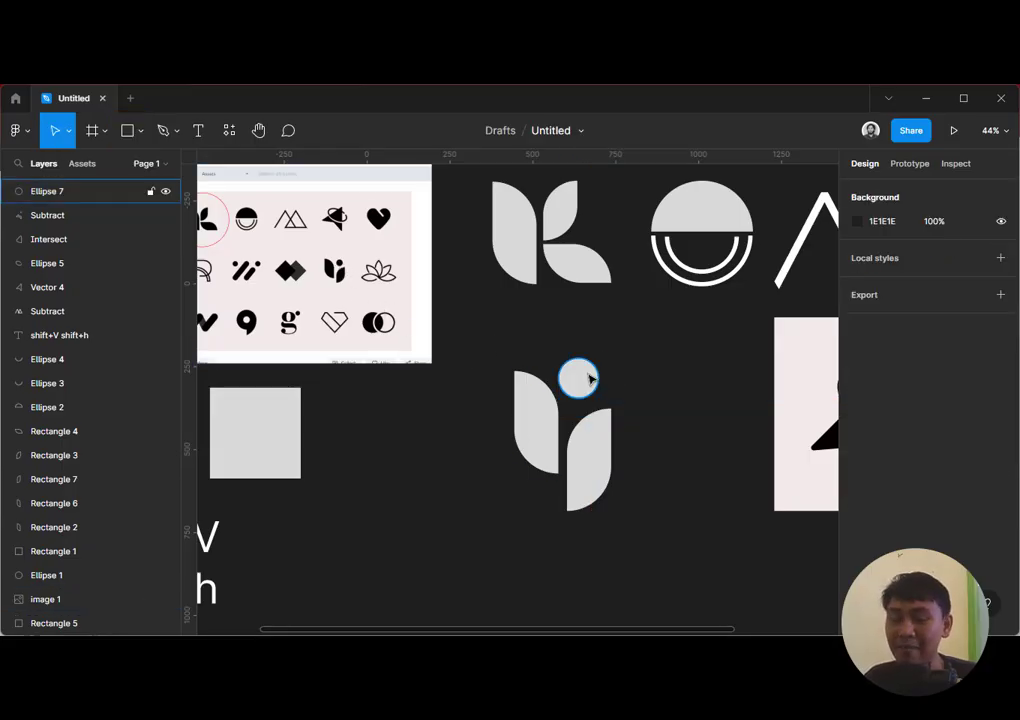
click(581, 381)
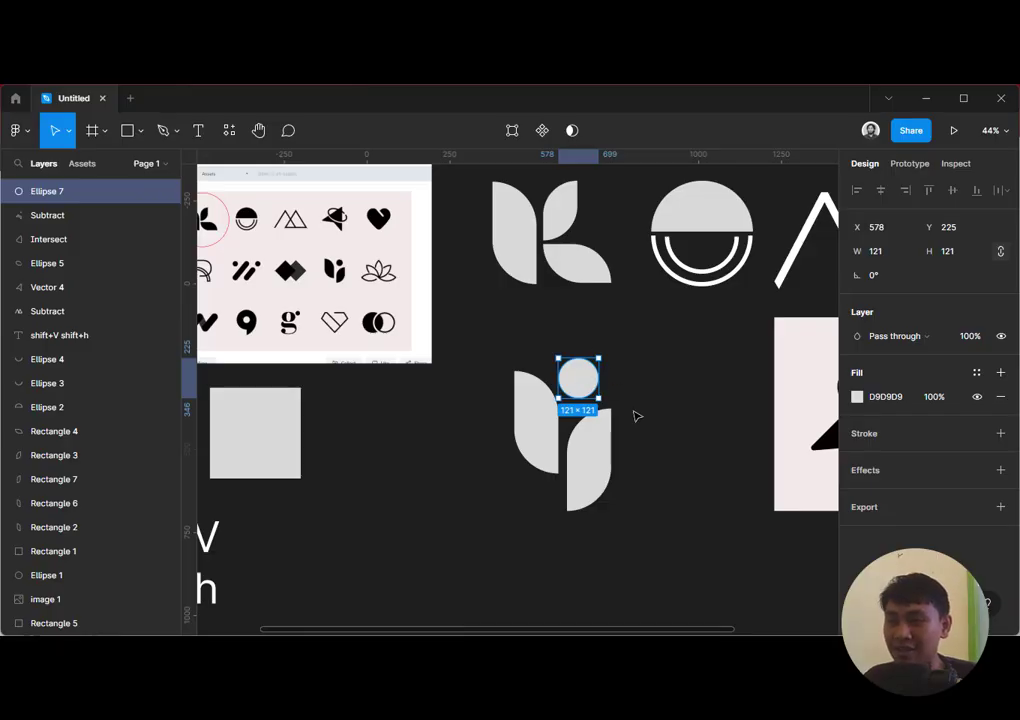
Fill the circle and both leaves with black sampled from the reference
key(i)
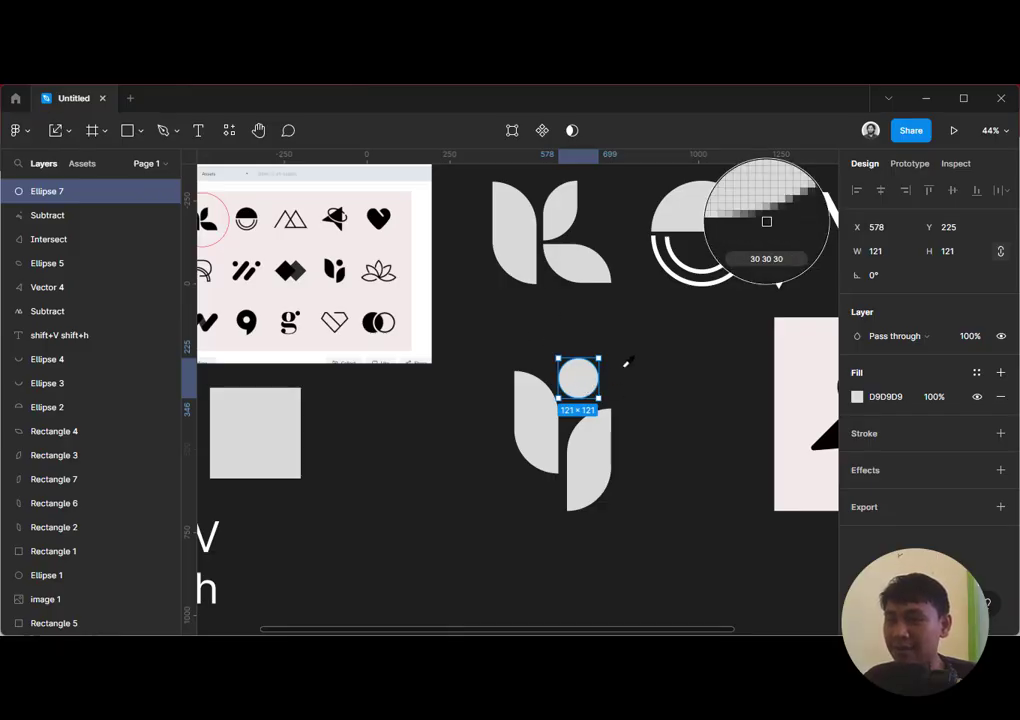
click(766, 221)
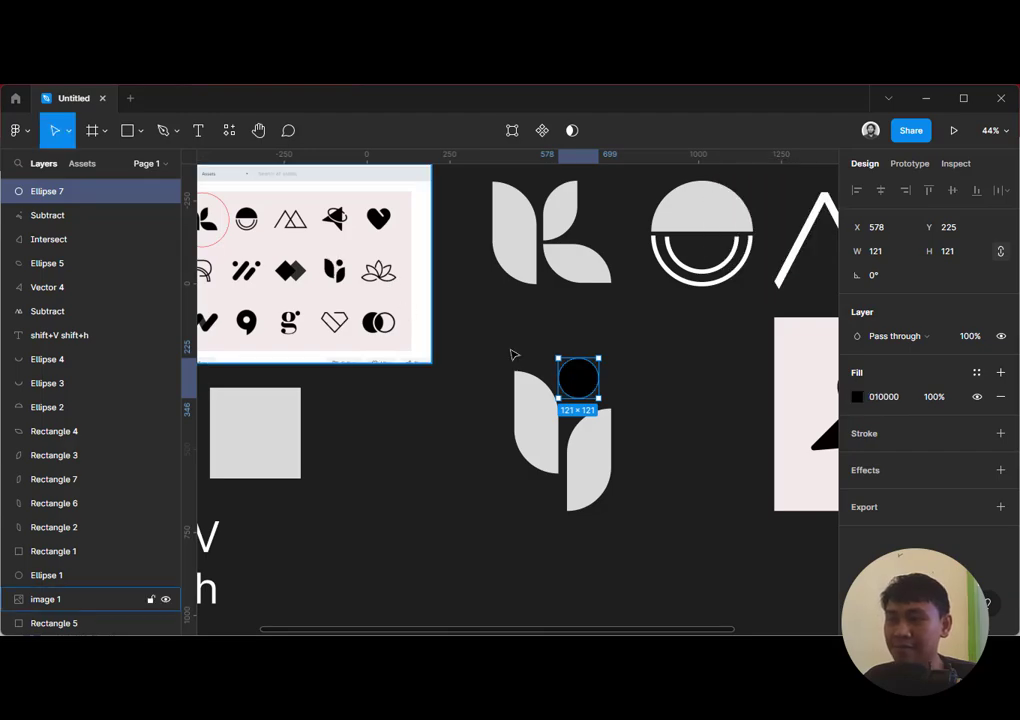
click(512, 355)
click(535, 420)
key(i)
click(329, 268)
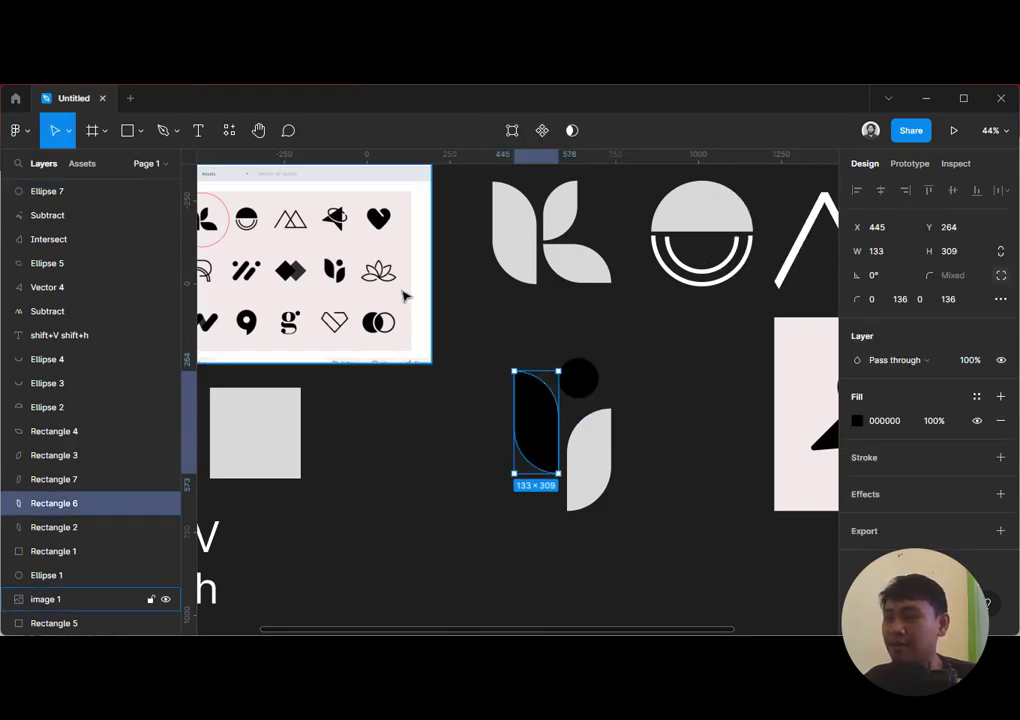
click(486, 332)
drag(465, 311, 660, 580)
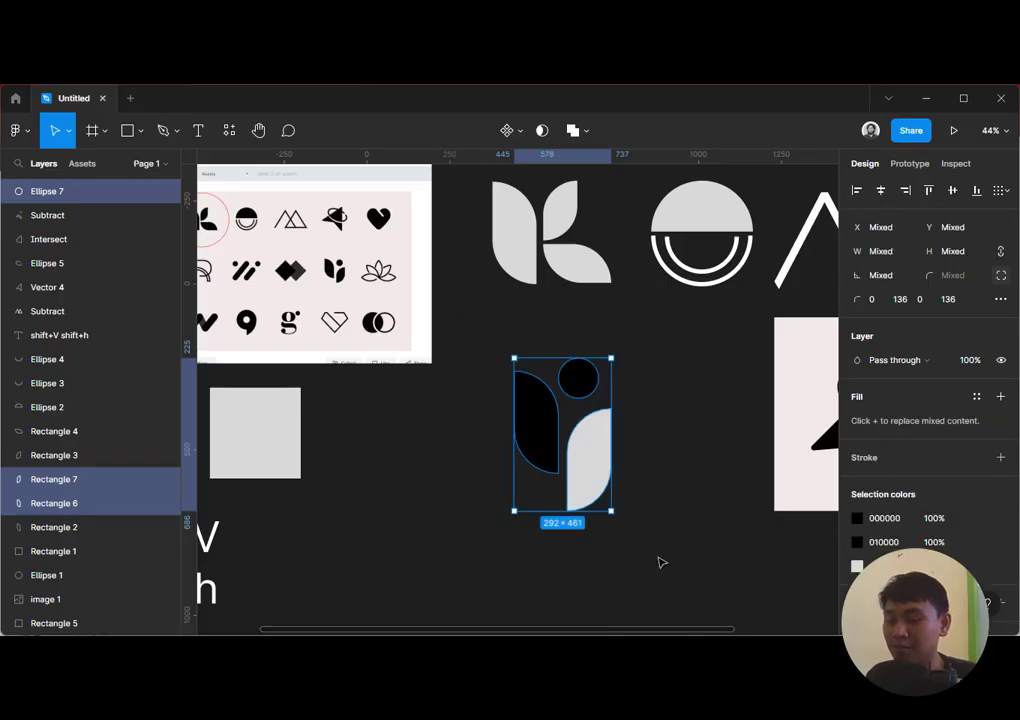
key(i)
click(329, 267)
key(Escape)
click(647, 366)
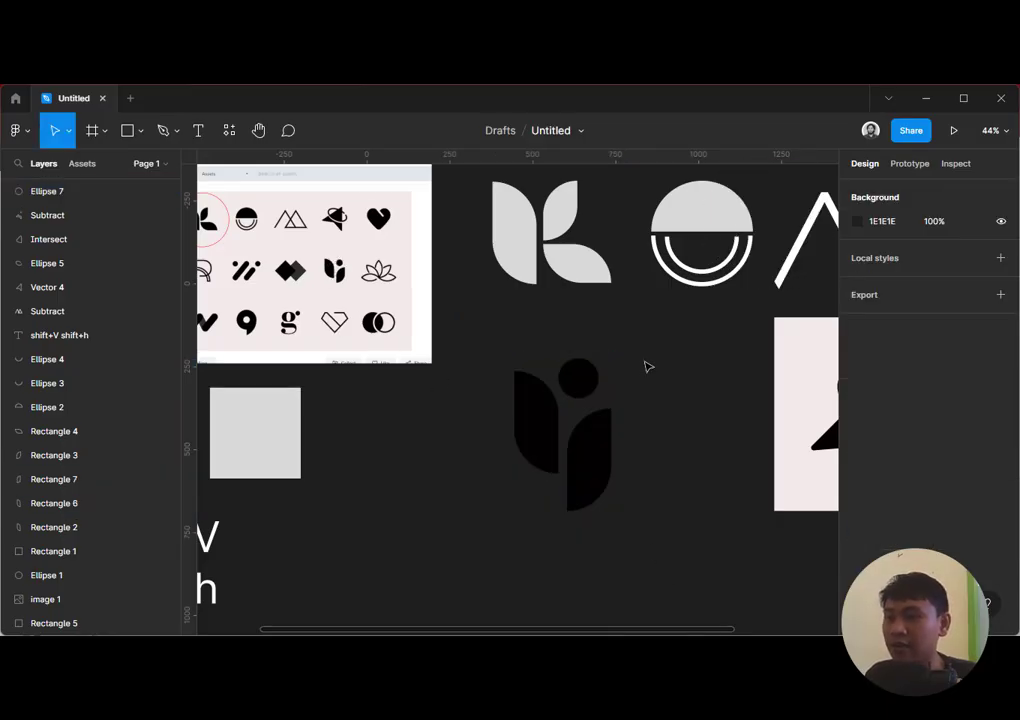
Shift the leaf-and-dot figure slightly up-left and recolour it with the K logo's light grey
scroll(650, 438, down, 3)
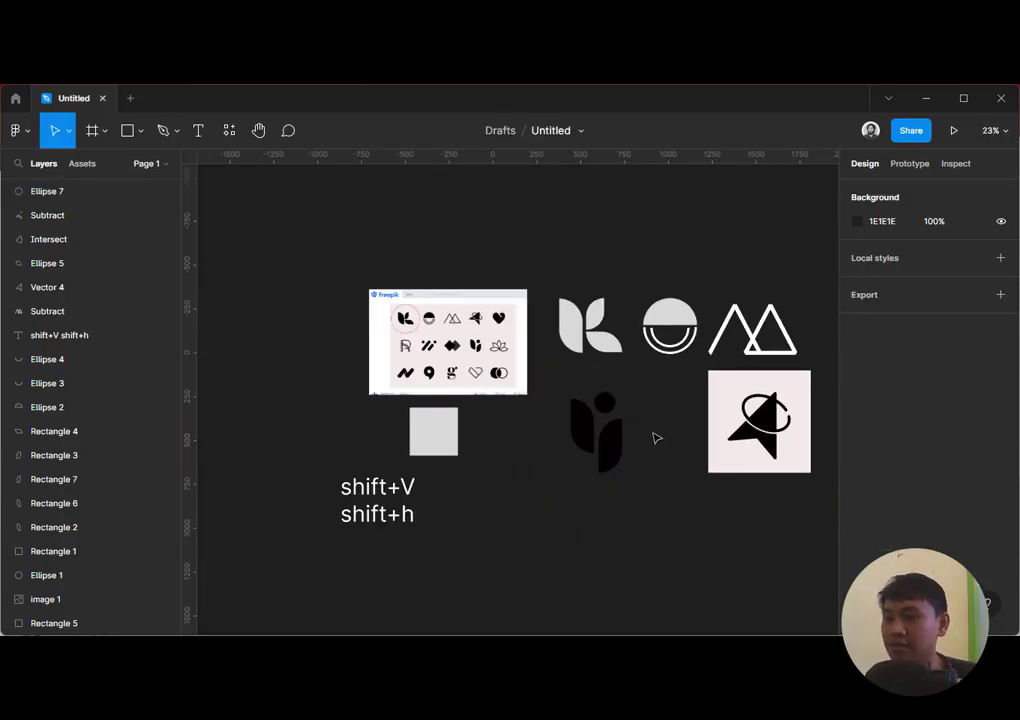
drag(656, 437, 577, 398)
mouse_move(614, 450)
mouse_down()
mouse_move(610, 415)
mouse_move(609, 437)
mouse_up()
key(i)
click(571, 322)
click(696, 419)
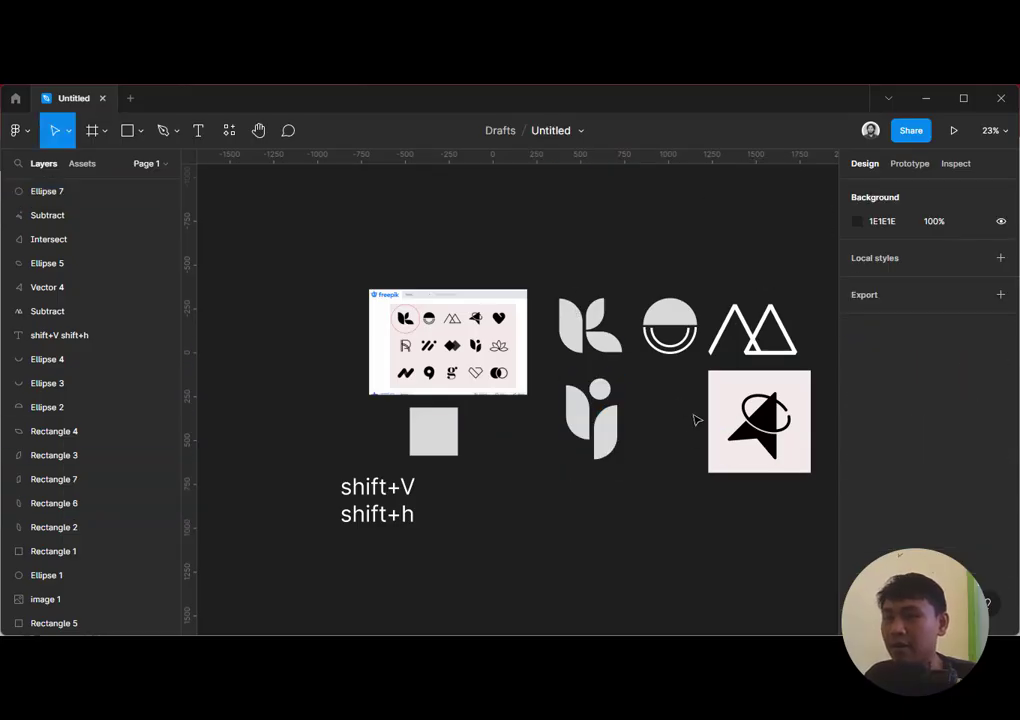
drag(687, 433, 642, 417)
click(404, 360)
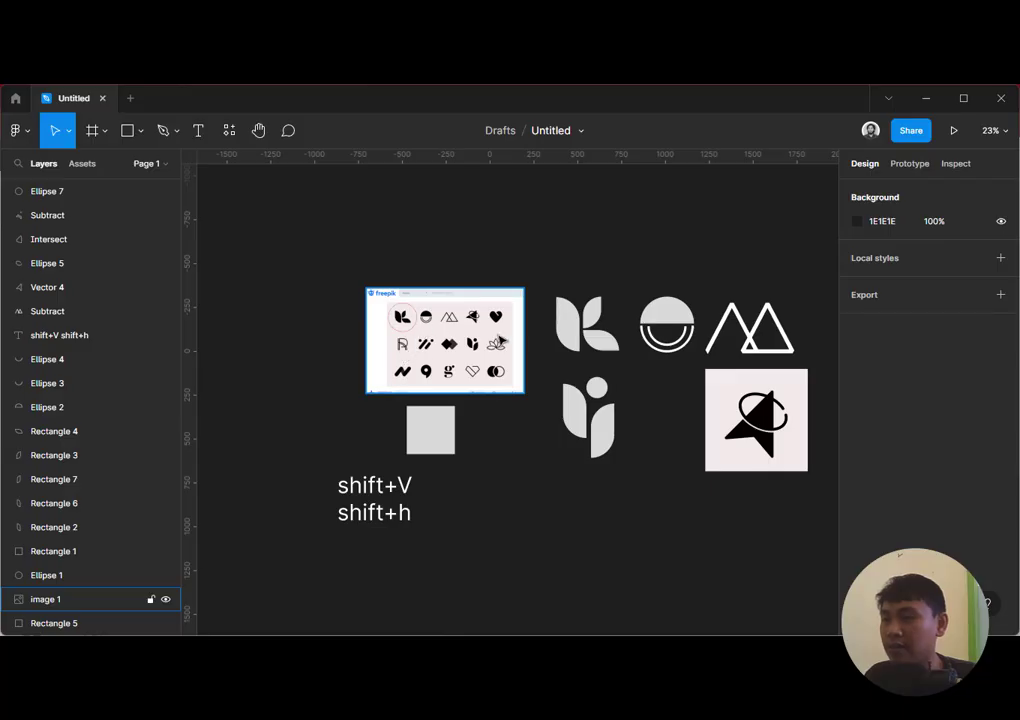
ctrl+scroll(491, 318, up, 5)
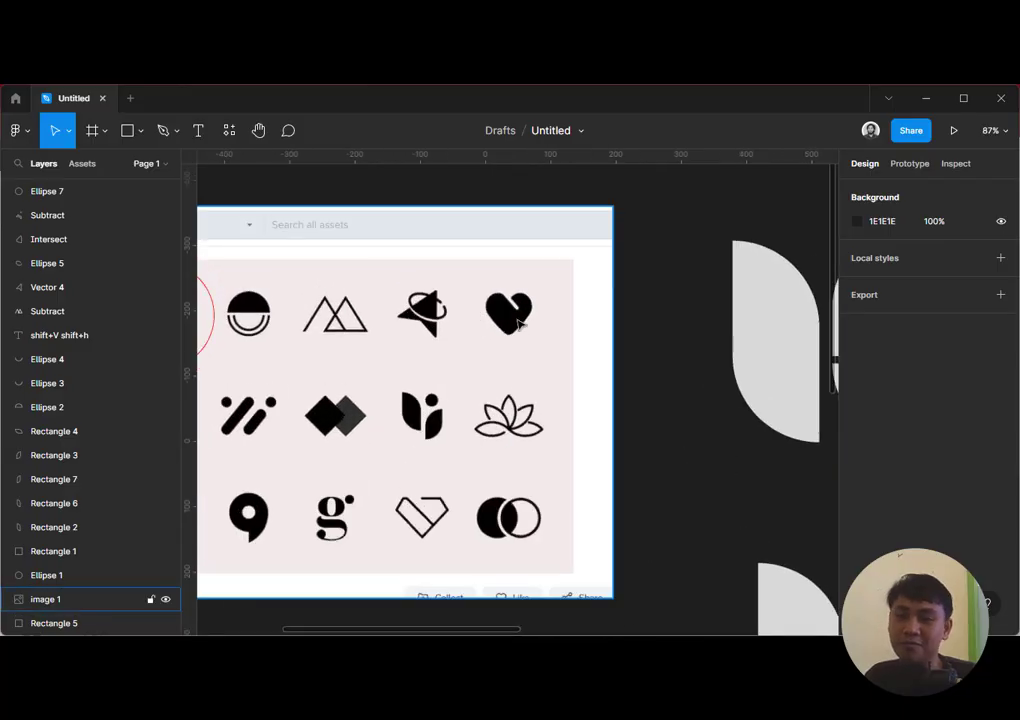
ctrl+scroll(520, 325, down, 4)
drag(574, 406, 544, 316)
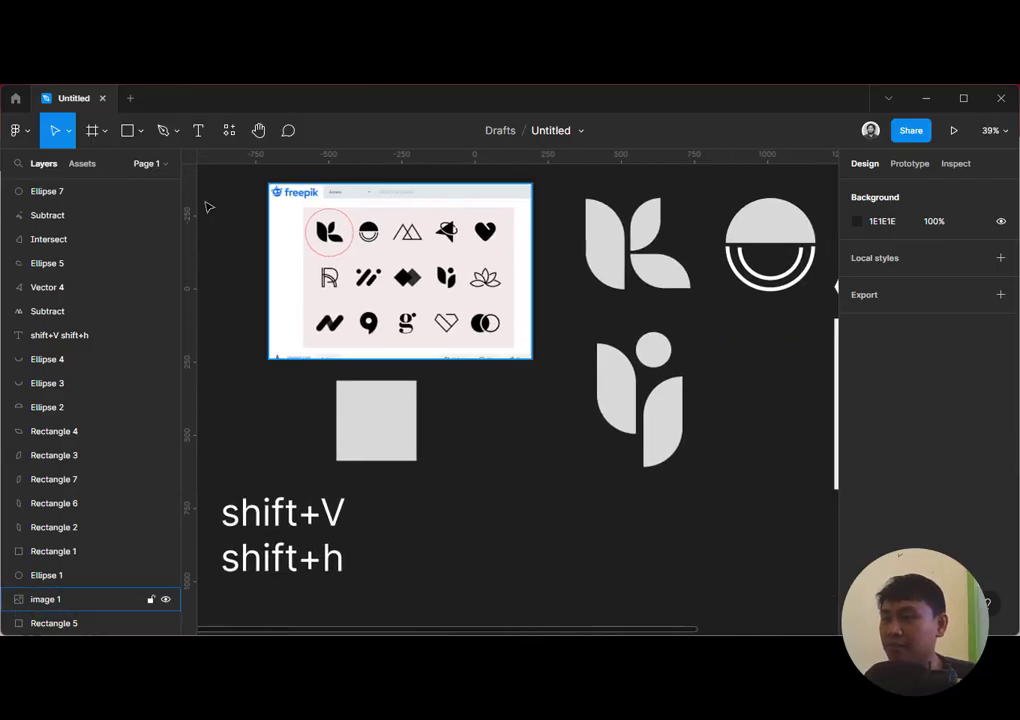
Draw two 41×41 grey ellipses, Ellipse 8 and 9, over the reference heart's top lobes
click(127, 131)
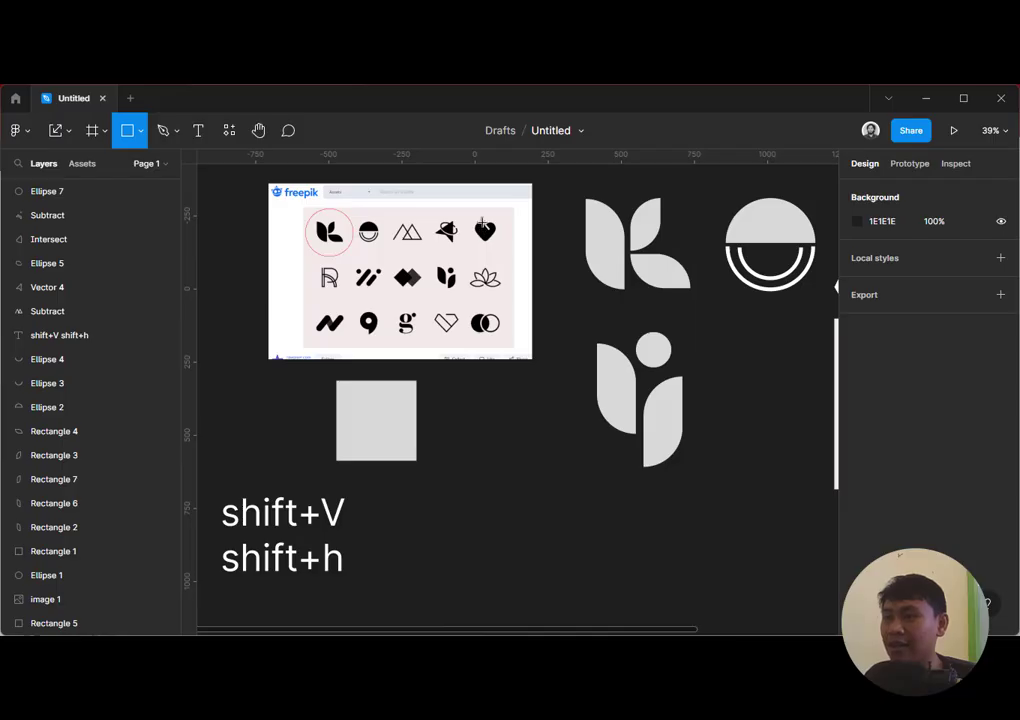
click(139, 131)
click(105, 220)
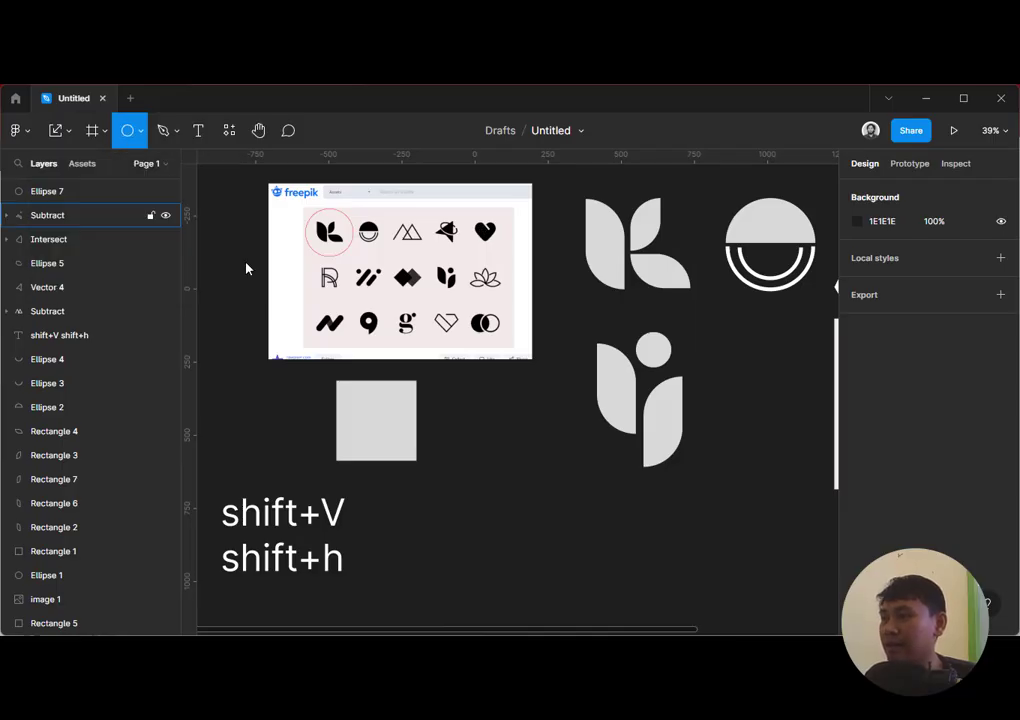
ctrl+scroll(539, 246, up, 3)
ctrl+scroll(507, 338, up, 10)
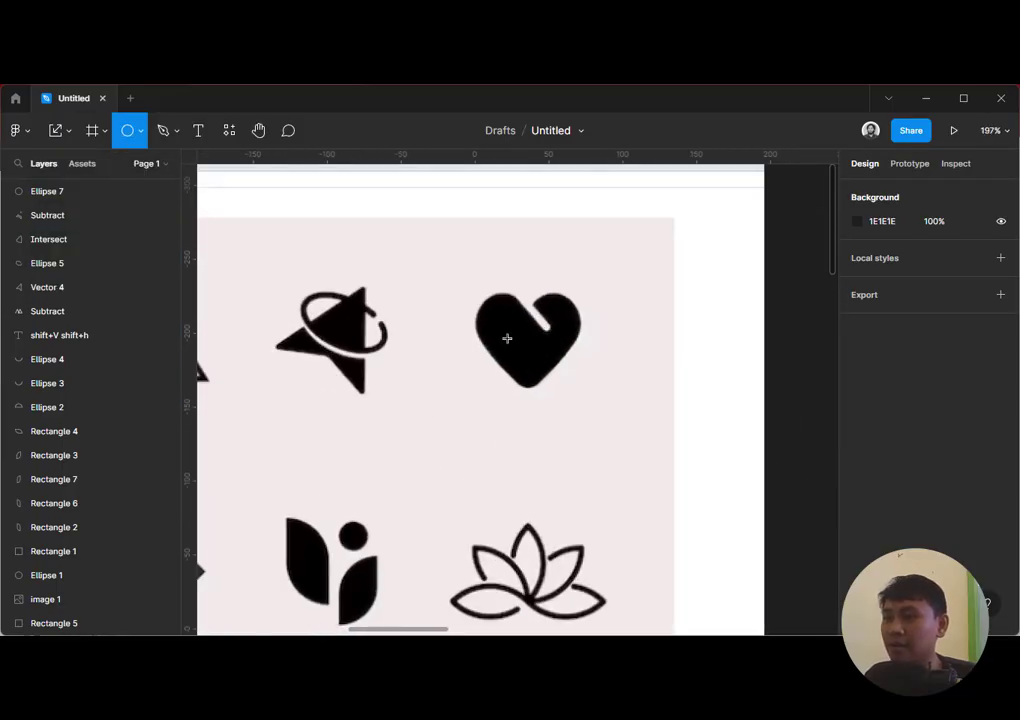
mouse_move(466, 276)
shift+mouse_down()
mouse_move(507, 340)
mouse_move(498, 316)
mouse_move(497, 325)
mouse_move(565, 328)
shift+mouse_up()
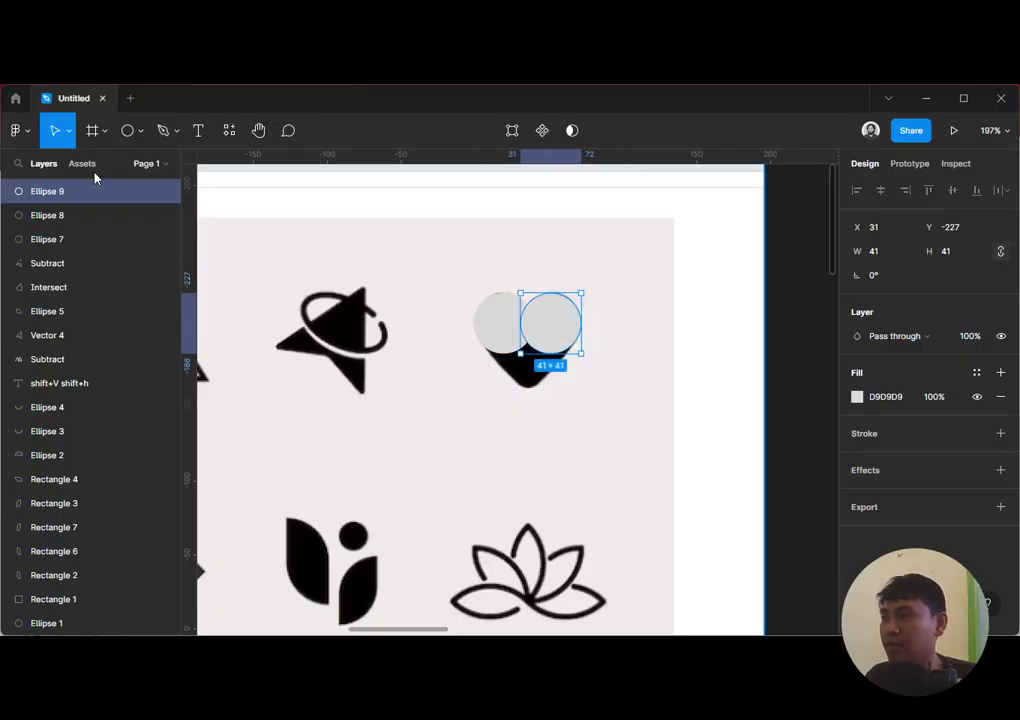
Trace a V-shaped pen path from the heart's left edge to its bottom tip to its right edge
click(139, 131)
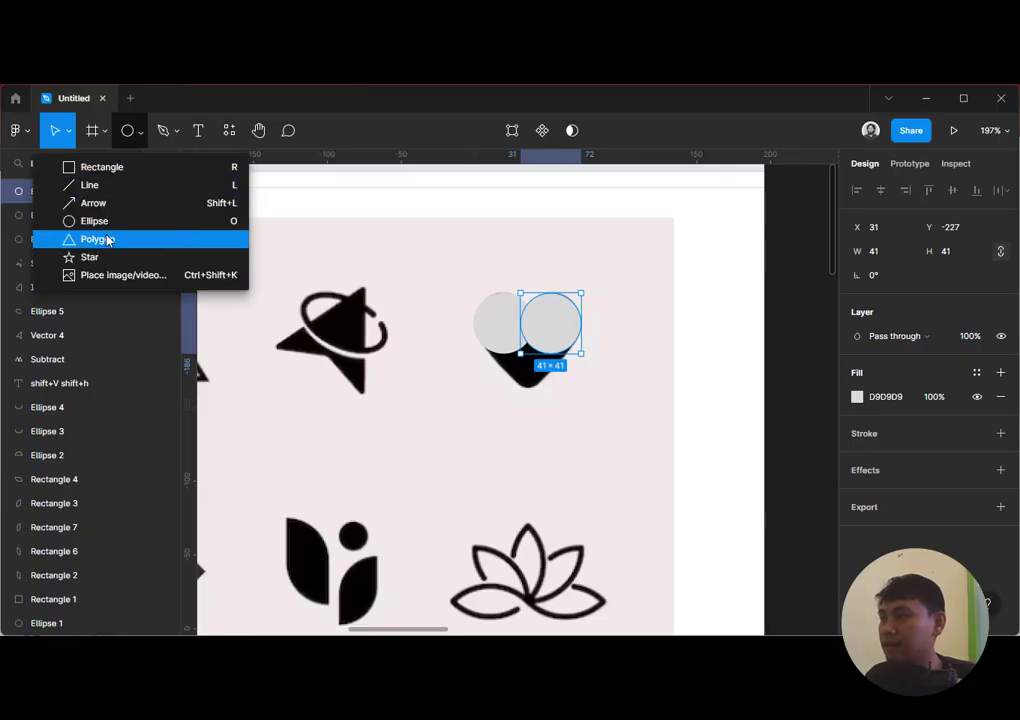
click(108, 240)
click(141, 131)
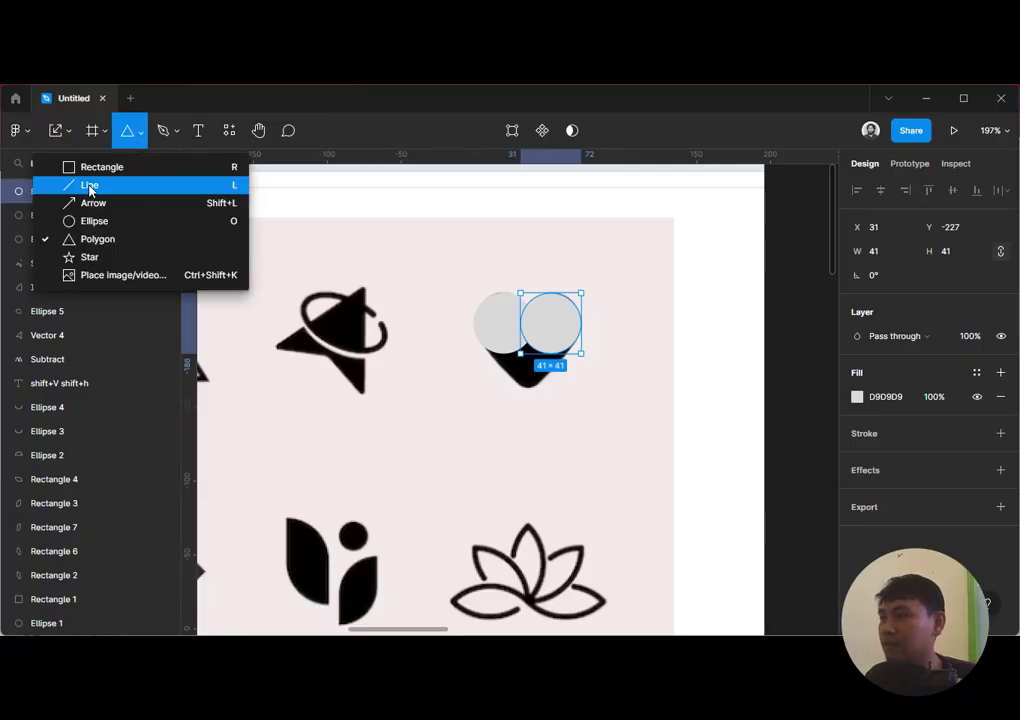
click(164, 131)
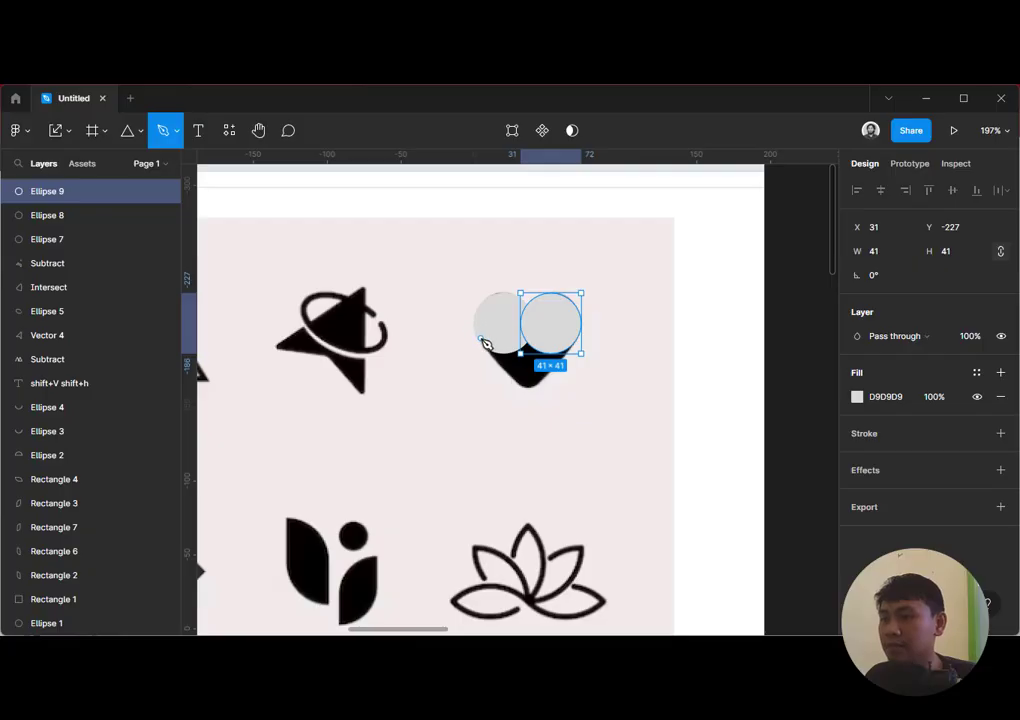
click(478, 339)
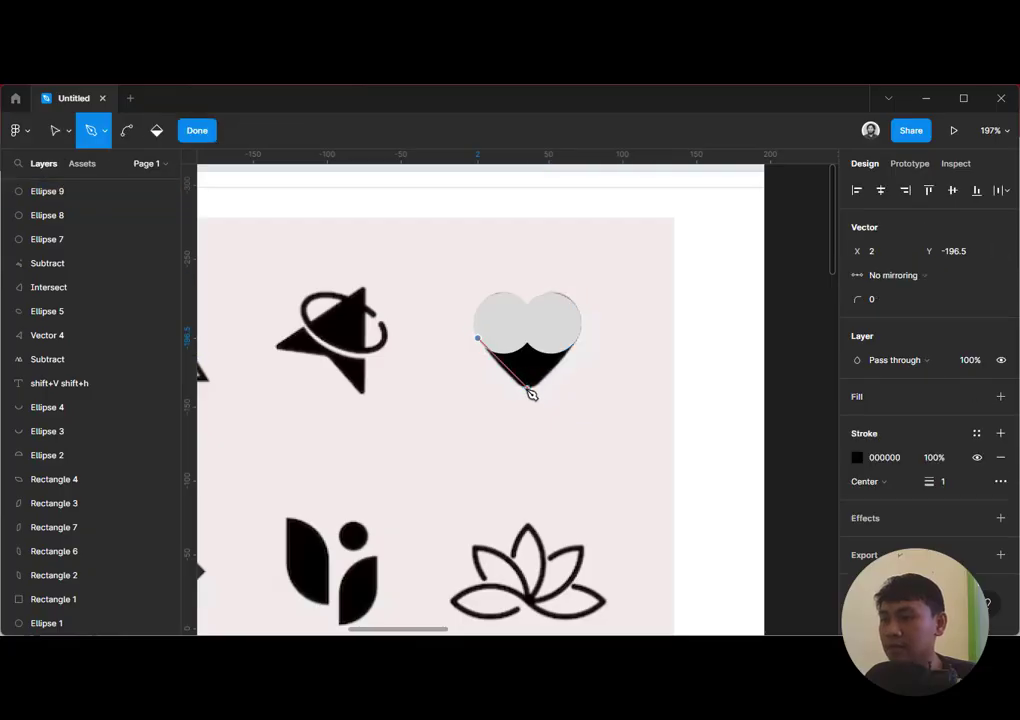
click(527, 388)
click(578, 340)
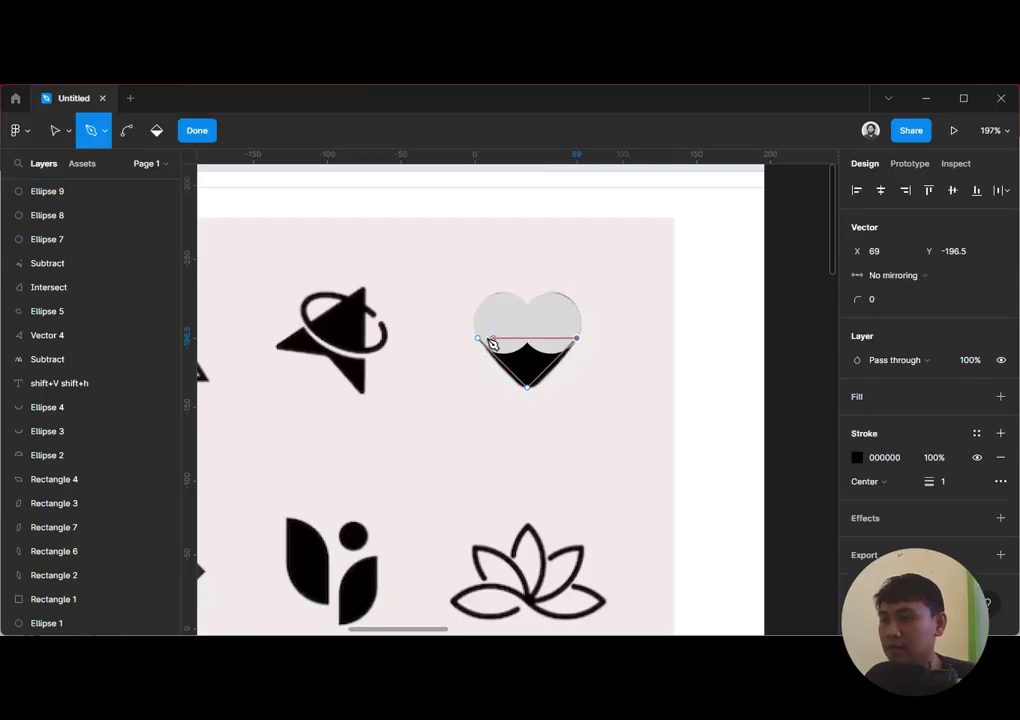
key(Escape)
key(Escape)
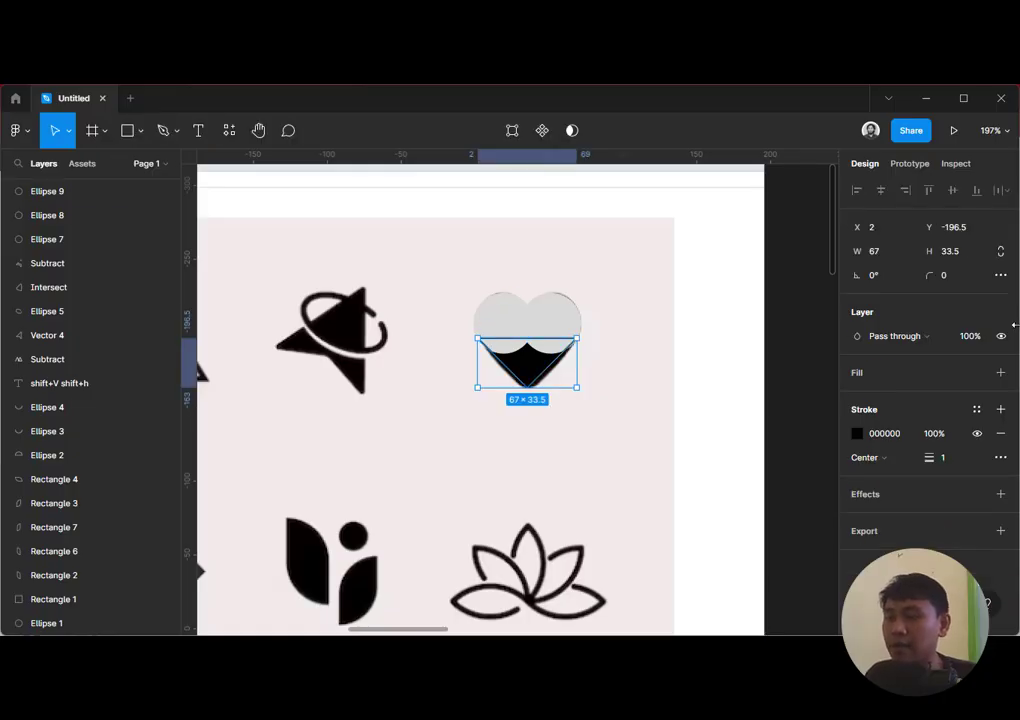
Set the path's bottom corner radius to 7
key(shift+2)
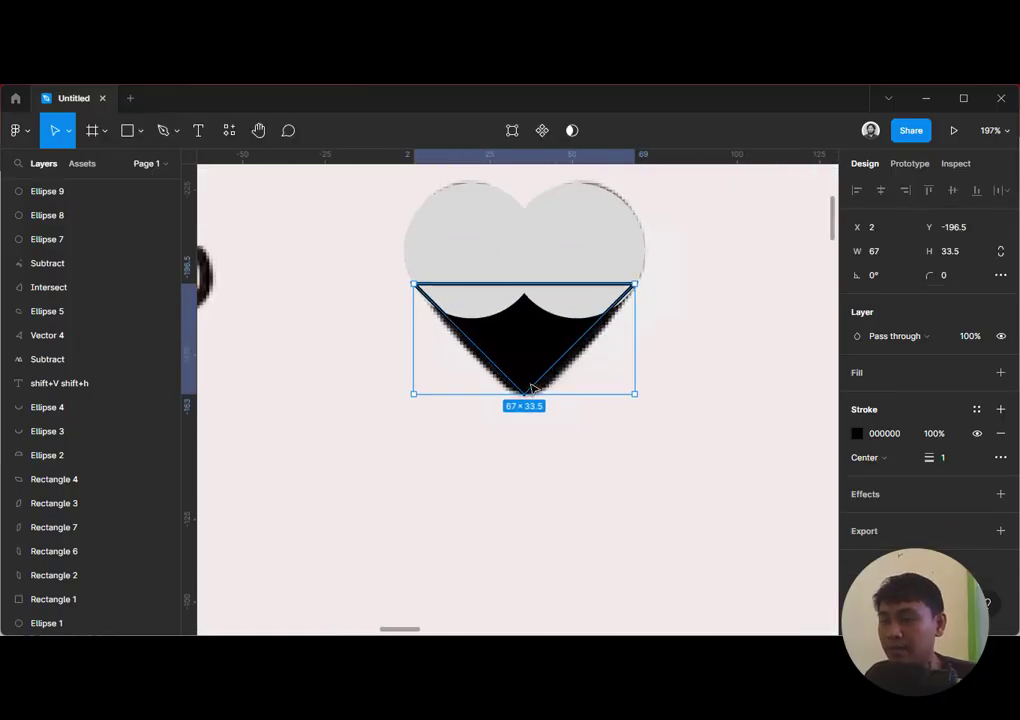
double_click(520, 404)
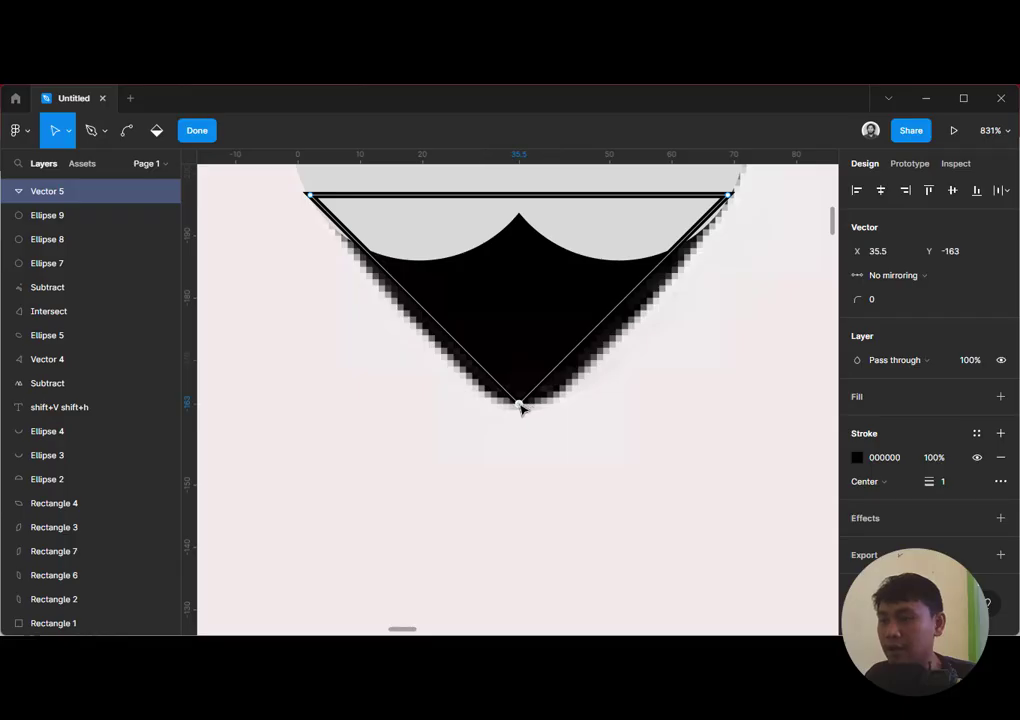
click(895, 298)
text(7)
key(Return)
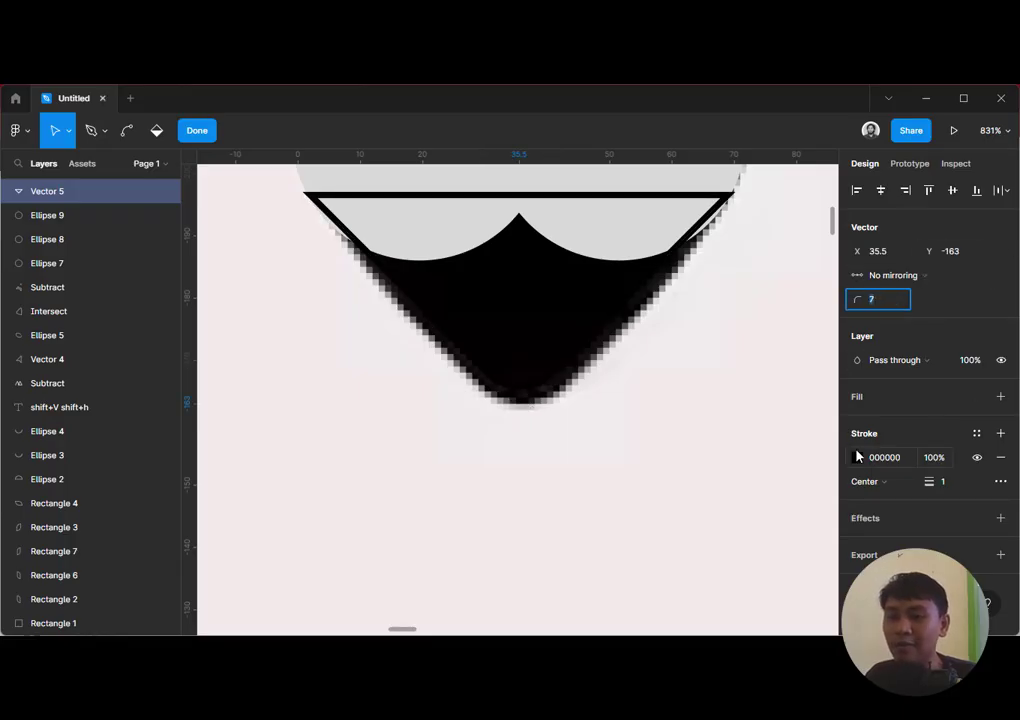
Give the triangle a D9D9D9 fill and remove its stroke
click(857, 457)
drag(775, 270, 826, 262)
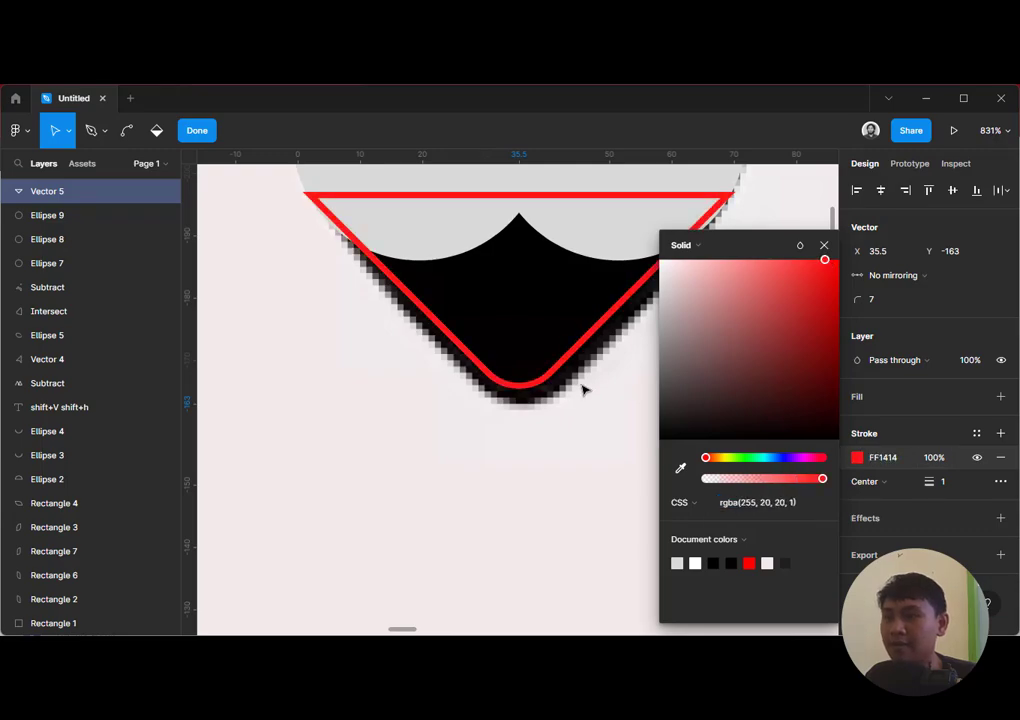
scroll(525, 390, down, 5)
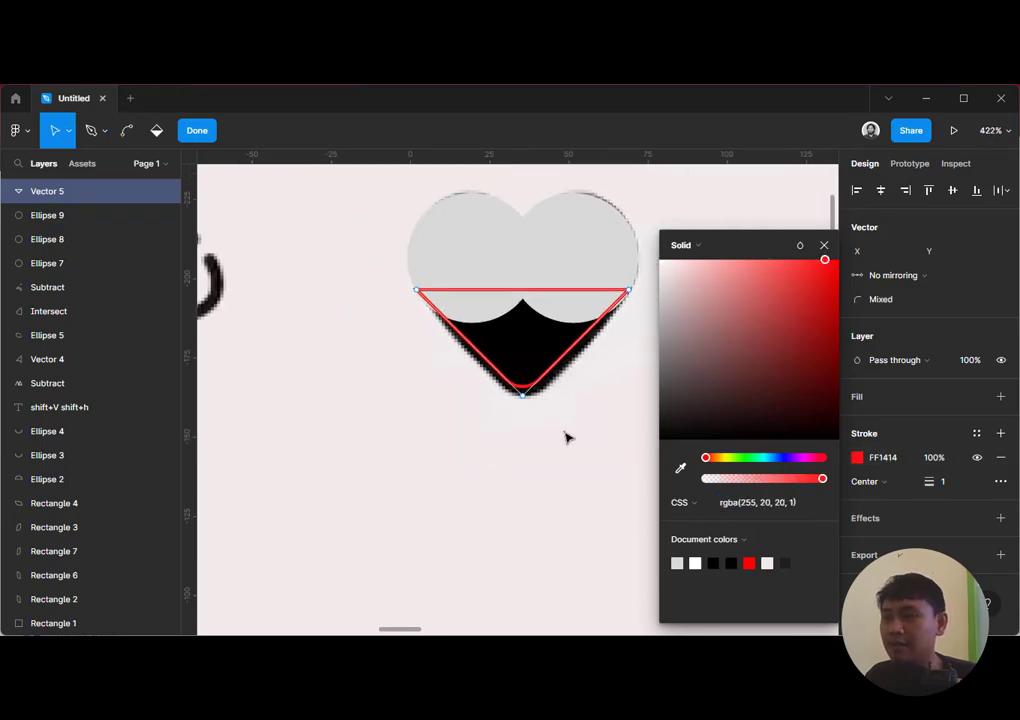
key(Escape)
click(1001, 372)
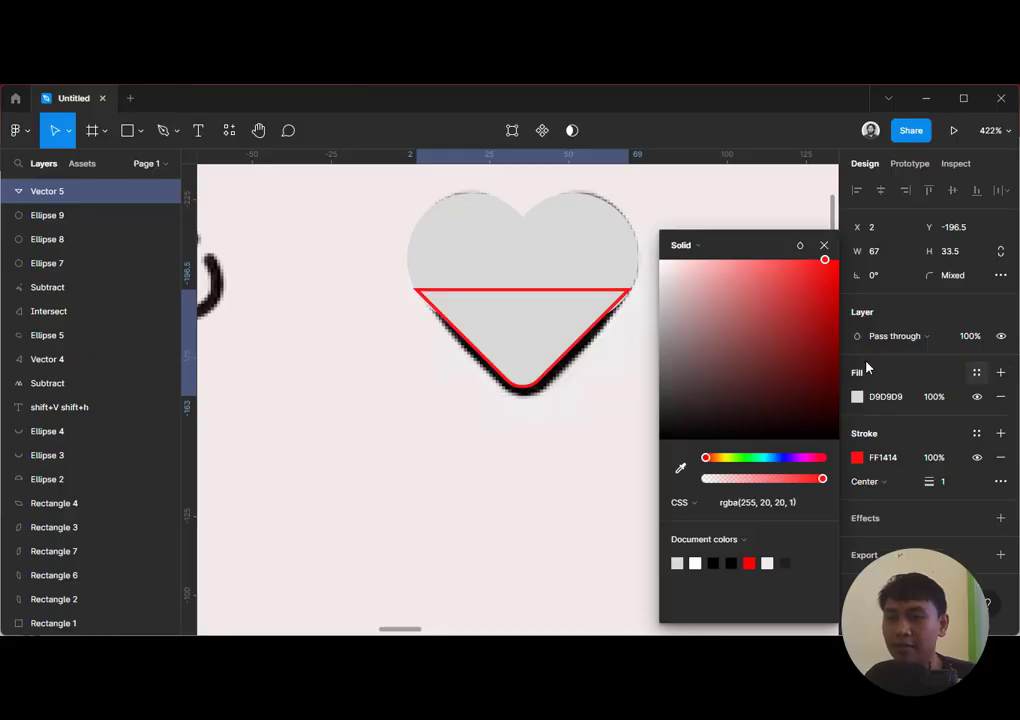
click(977, 457)
click(1001, 457)
Pull the triangle's top corners inward and raise the top edge's midpoint into a peak between the circles
double_click(540, 335)
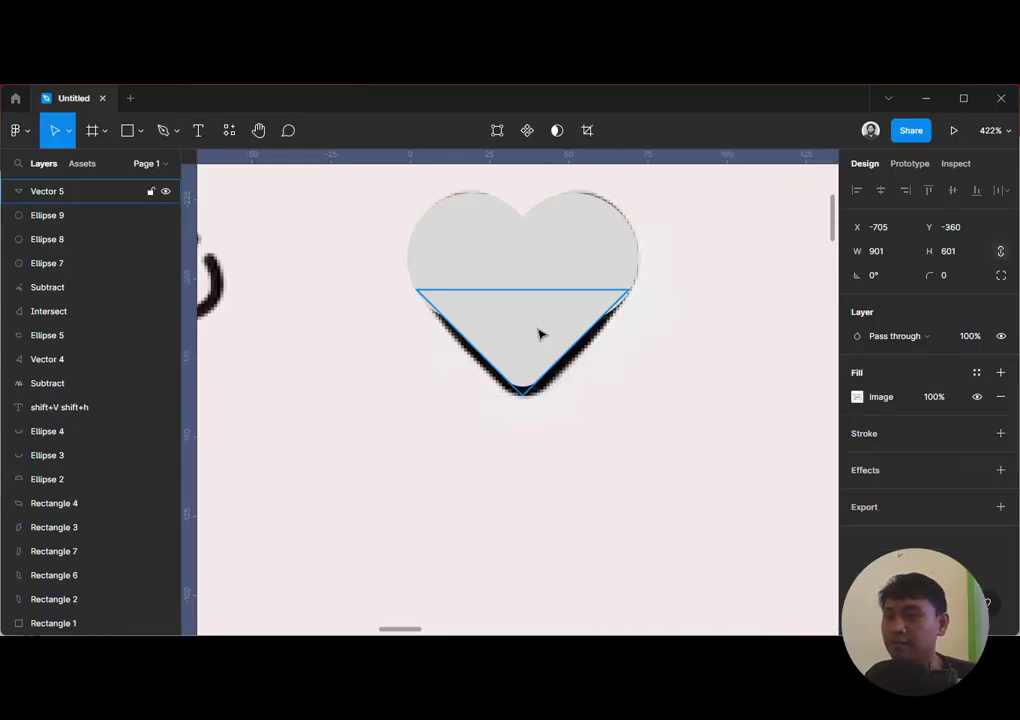
scroll(423, 296, up, 5)
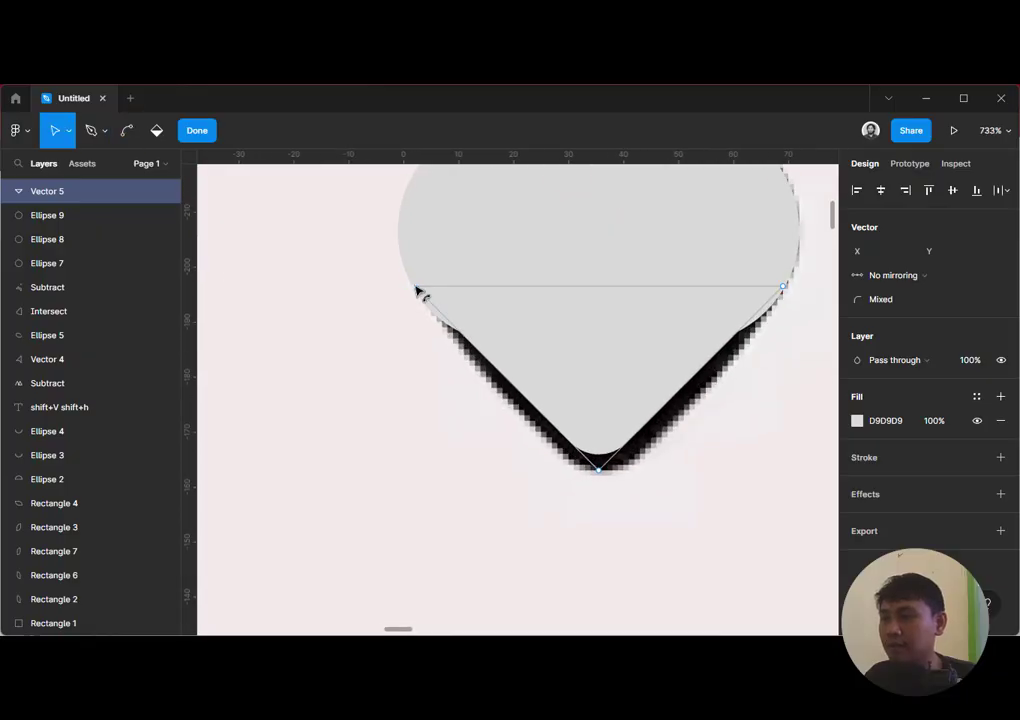
click(440, 302)
drag(442, 306, 434, 317)
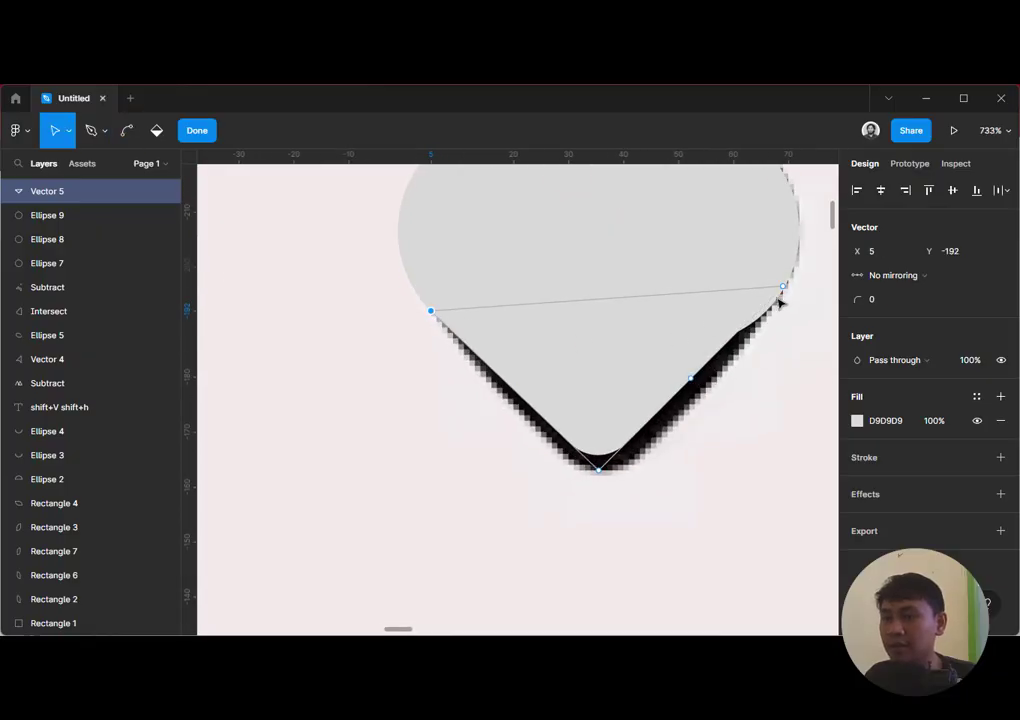
drag(784, 288, 767, 328)
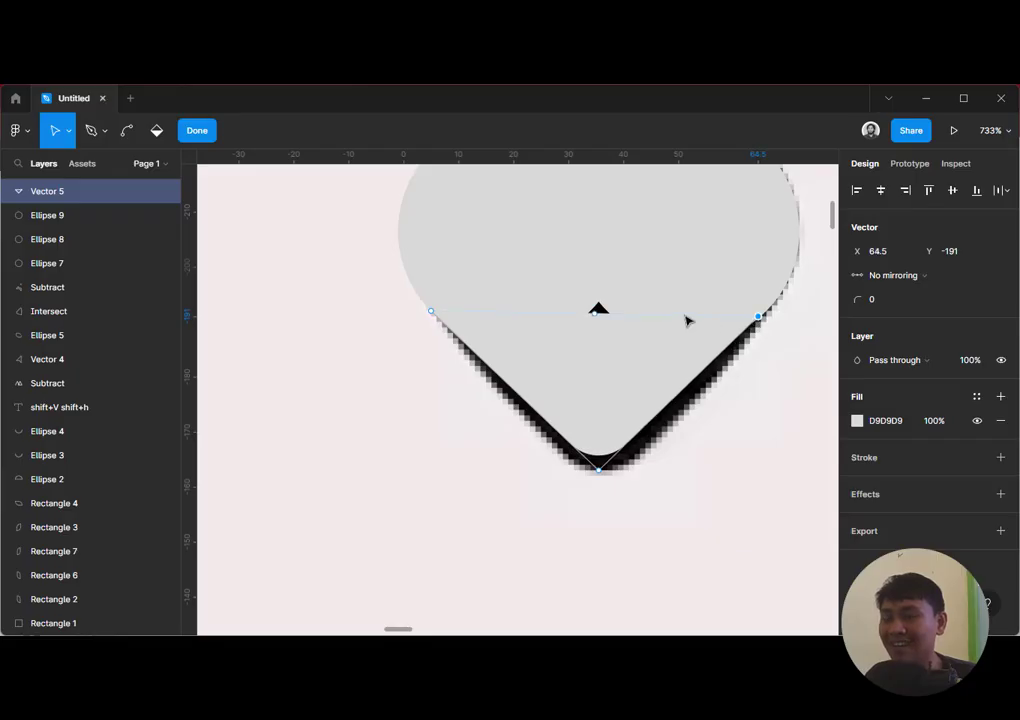
drag(598, 316, 597, 278)
key(Escape)
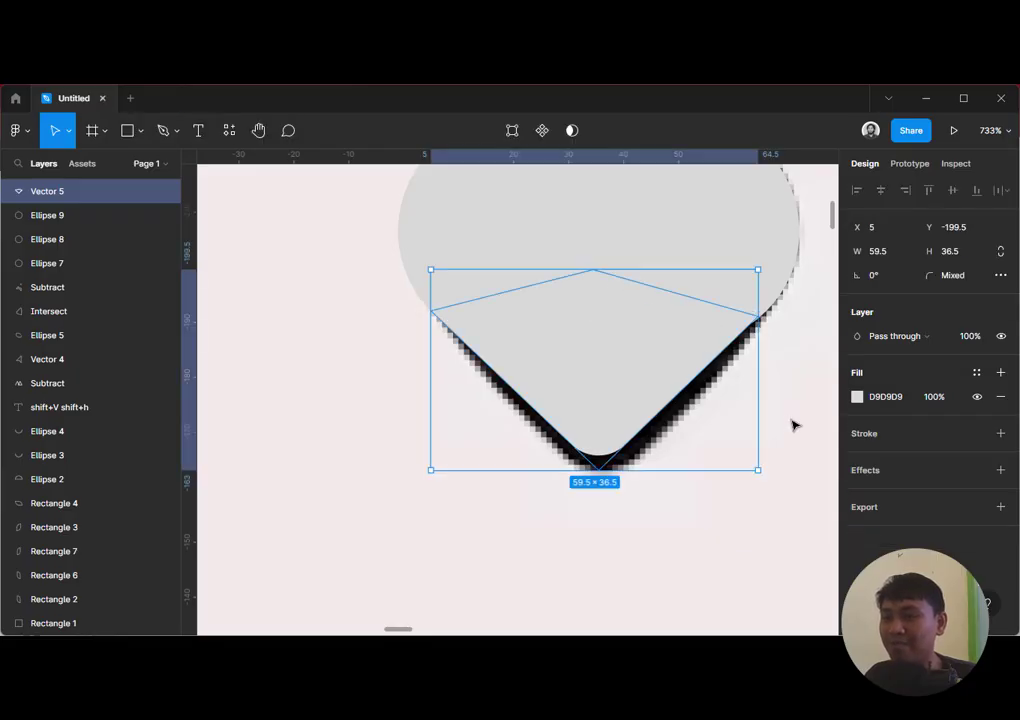
scroll(792, 424, down, 3)
Union Vector 5, Ellipse 9 and Ellipse 8 into one grey heart shape
double_click(792, 428)
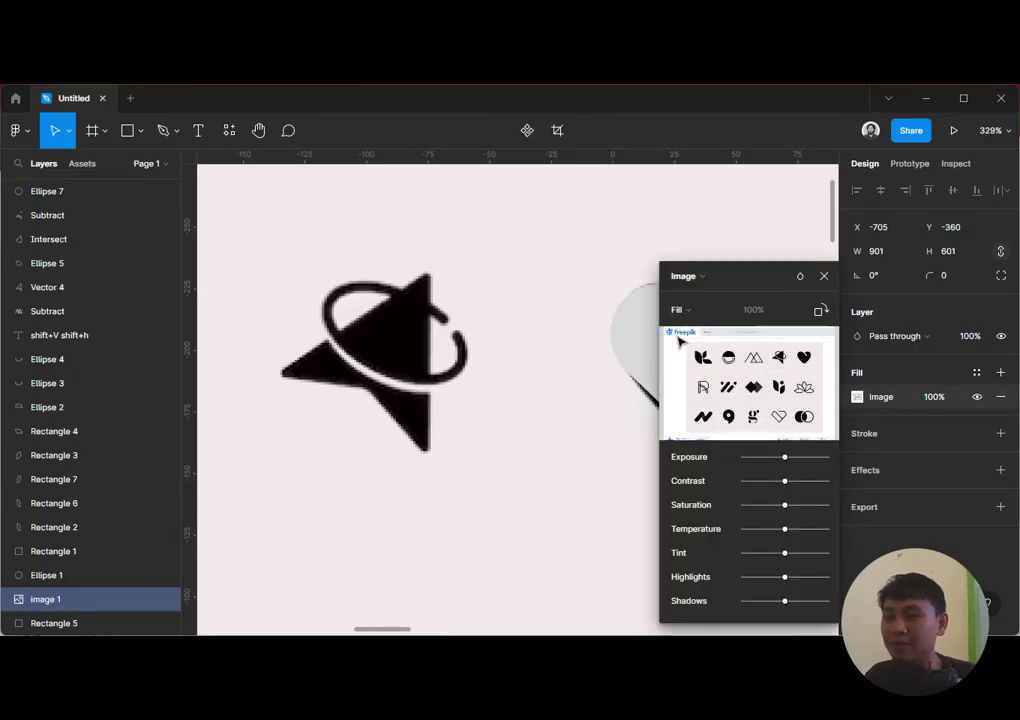
click(823, 276)
click(697, 387)
shift+click(733, 339)
shift+click(653, 328)
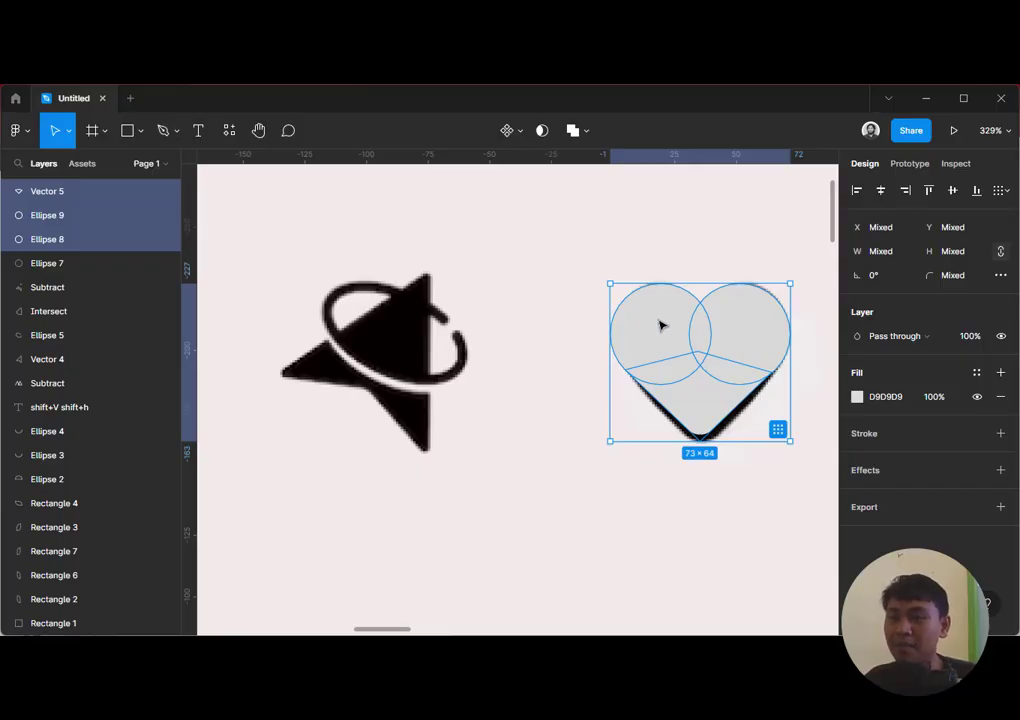
click(588, 132)
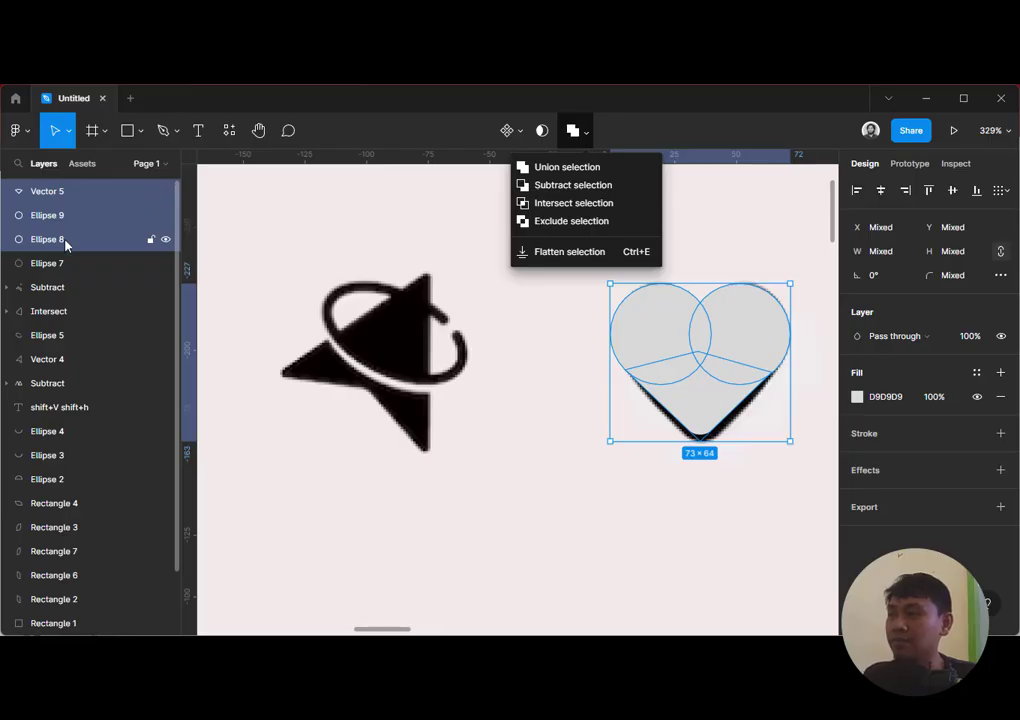
click(541, 167)
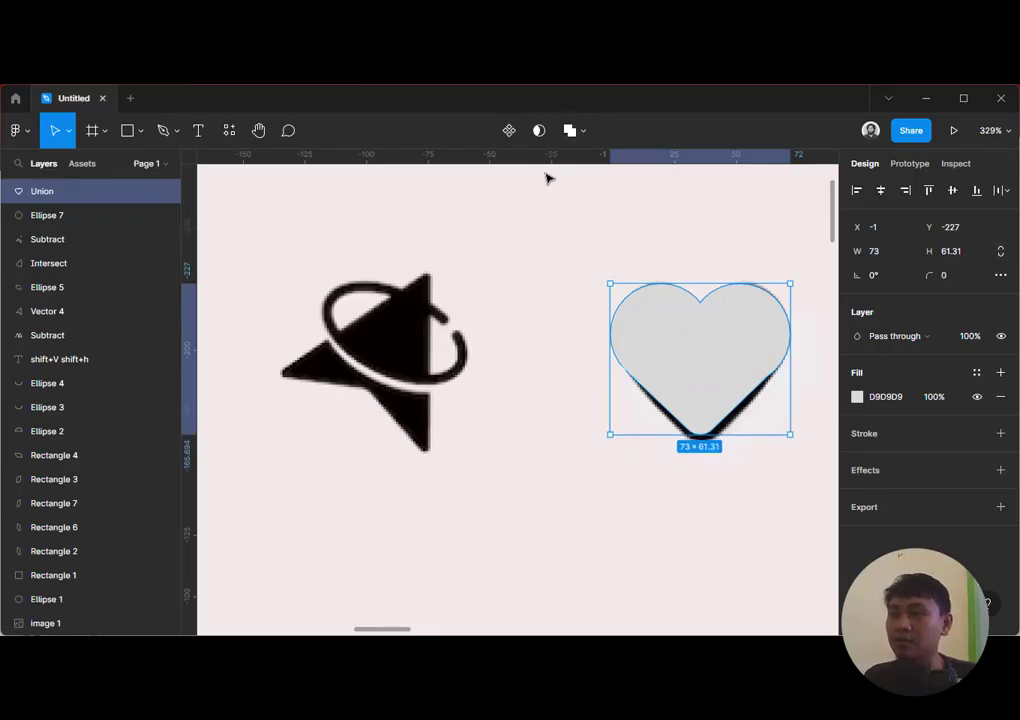
Rename the merged heart layer to 'Love'
double_click(54, 198)
text(Love)
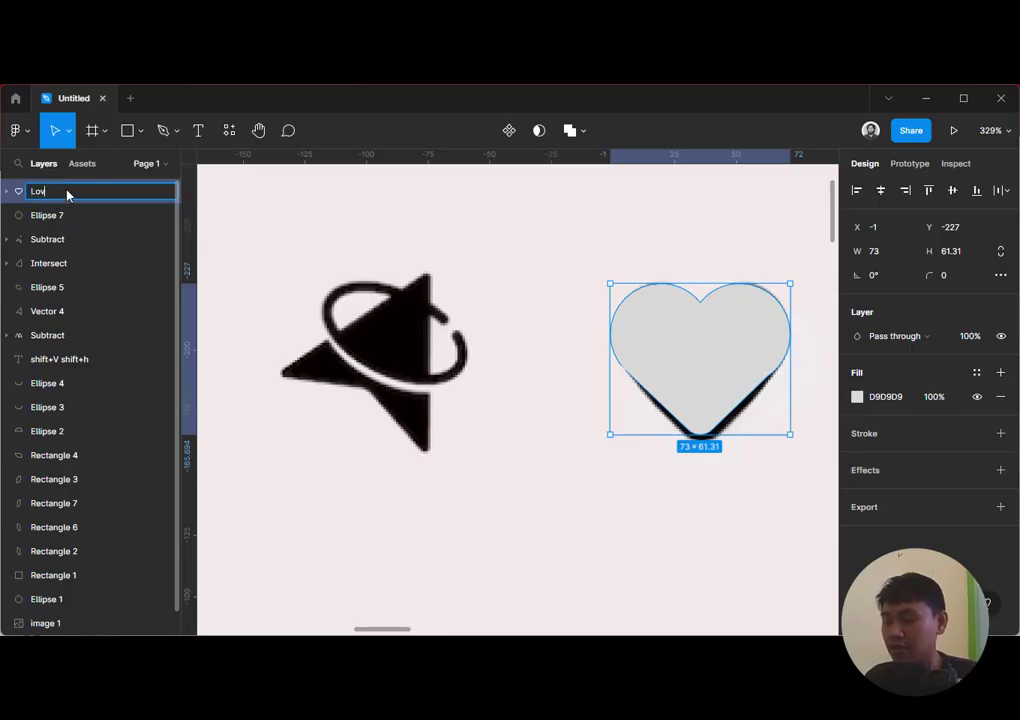
key(Return)
scroll(690, 410, down, 5)
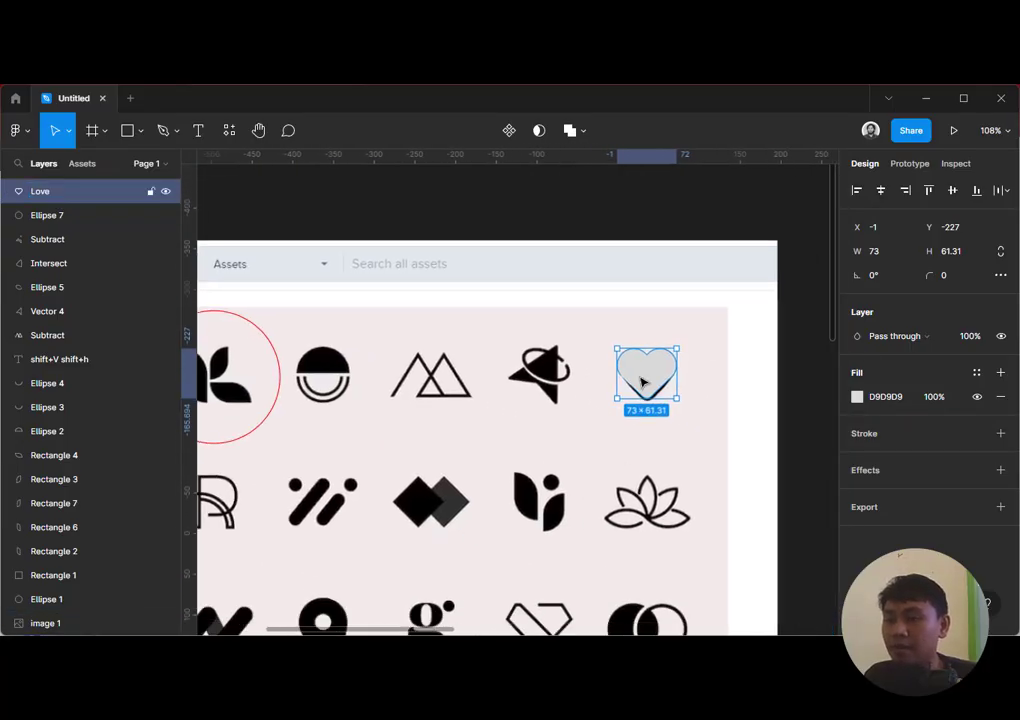
Move the grey Love heart to X 38, Y -171, just below the reference heart
drag(649, 380, 676, 421)
scroll(710, 418, up, 5)
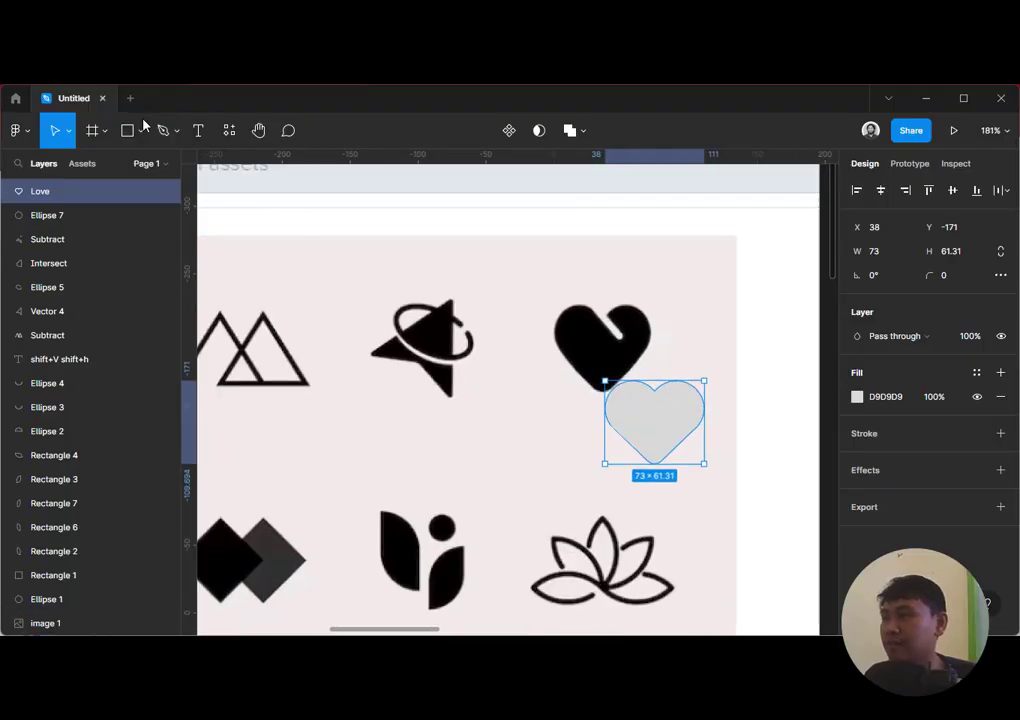
key(p)
scroll(635, 414, up, 4)
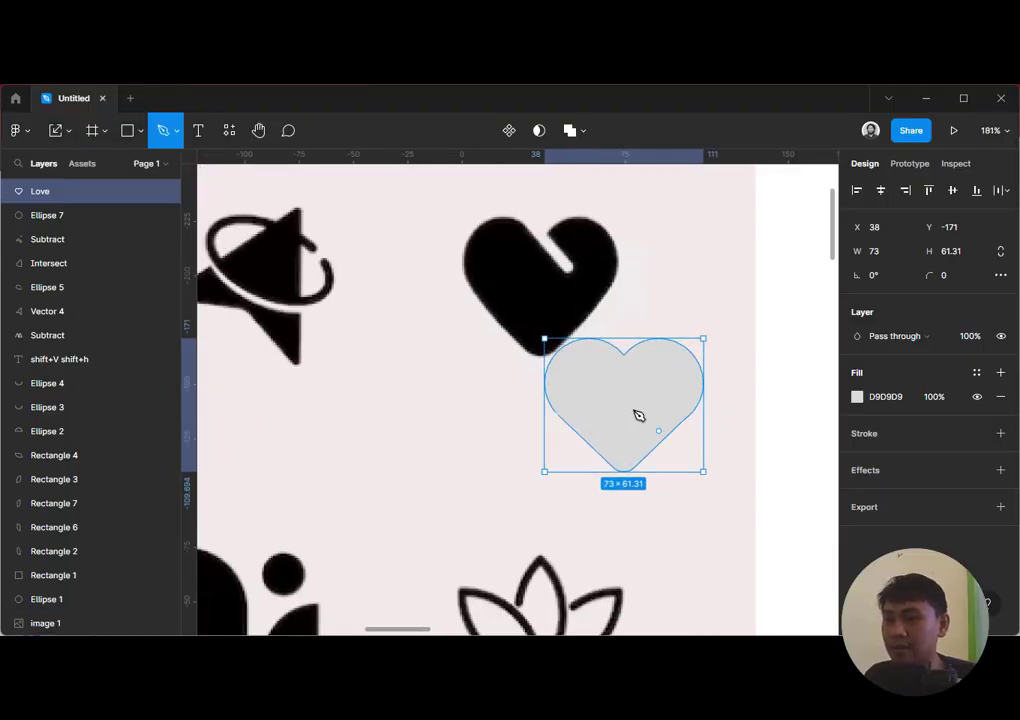
key(v)
double_click(624, 319)
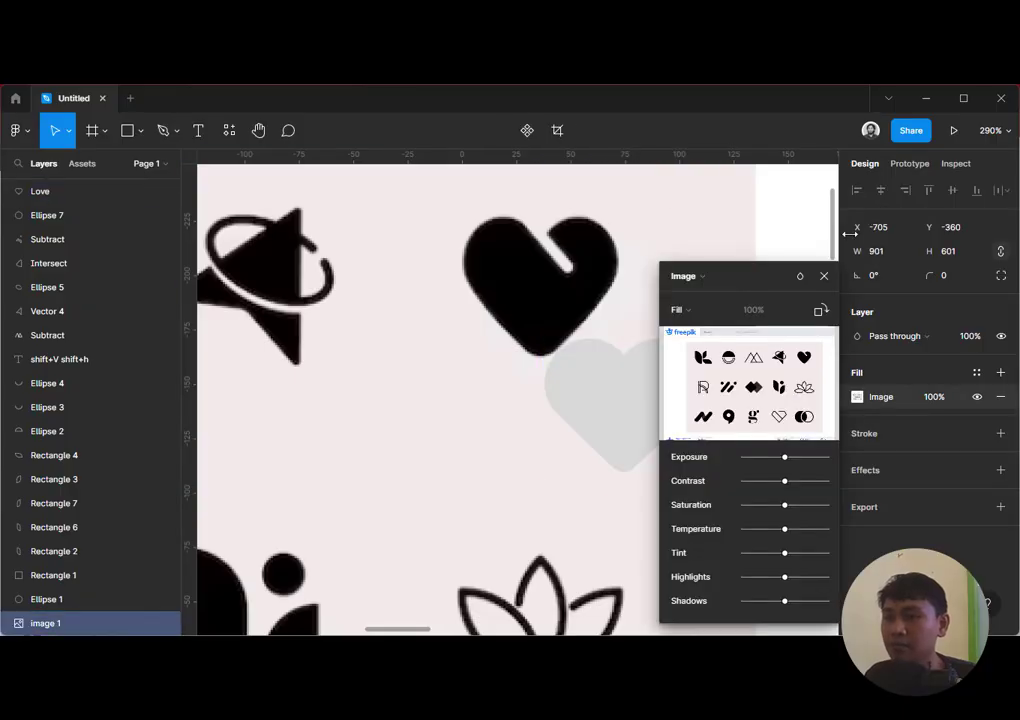
key(Escape)
scroll(742, 314, right, 2)
click(530, 387)
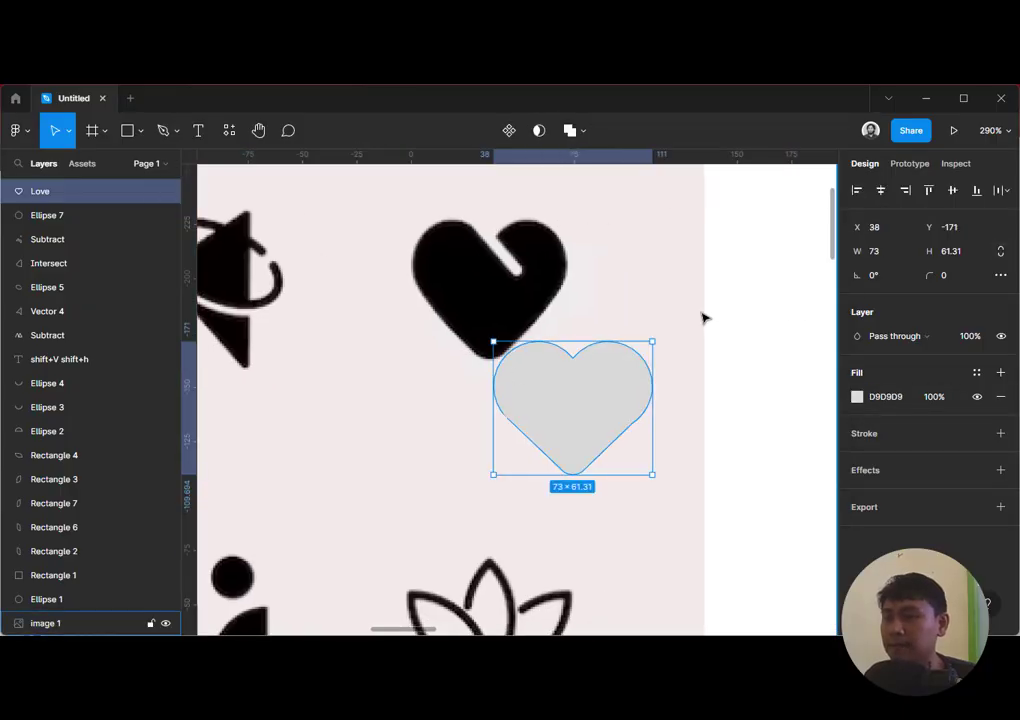
click(703, 318)
click(163, 130)
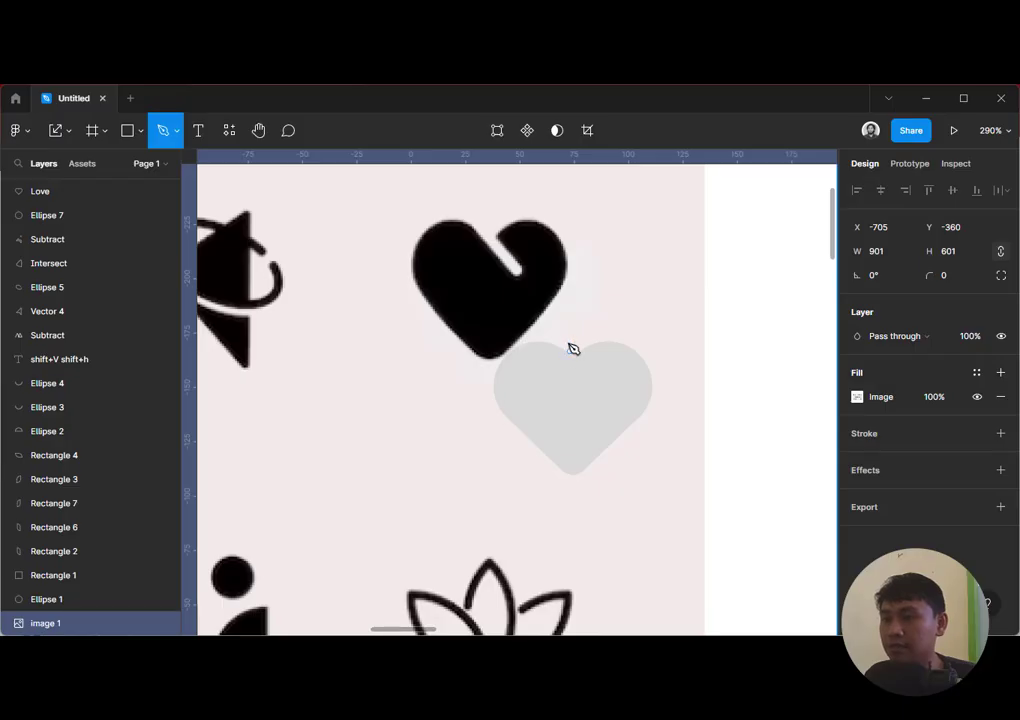
Draw an 18.5×18.5 diagonal line across the heart's top-left dip with a 4-px stroke
click(565, 346)
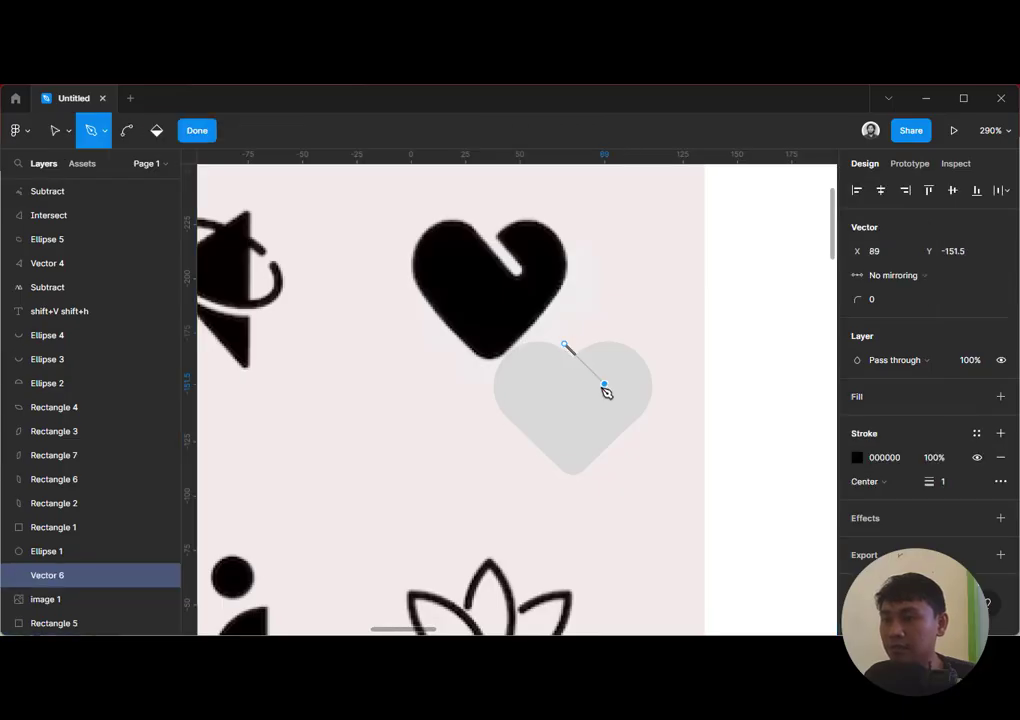
click(604, 383)
key(Escape)
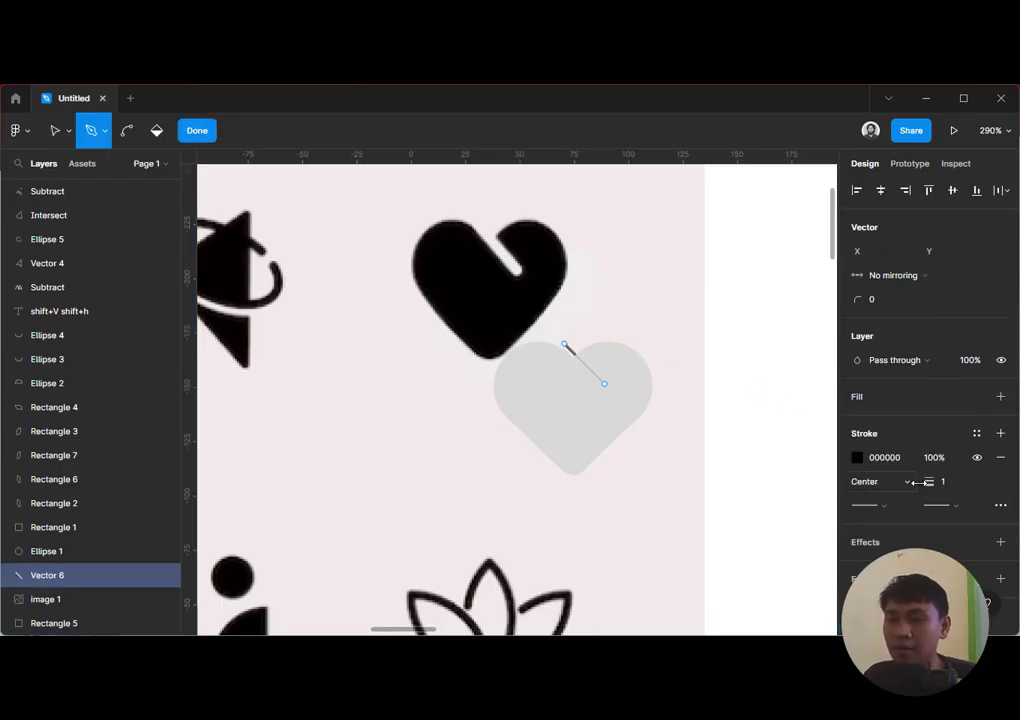
click(955, 487)
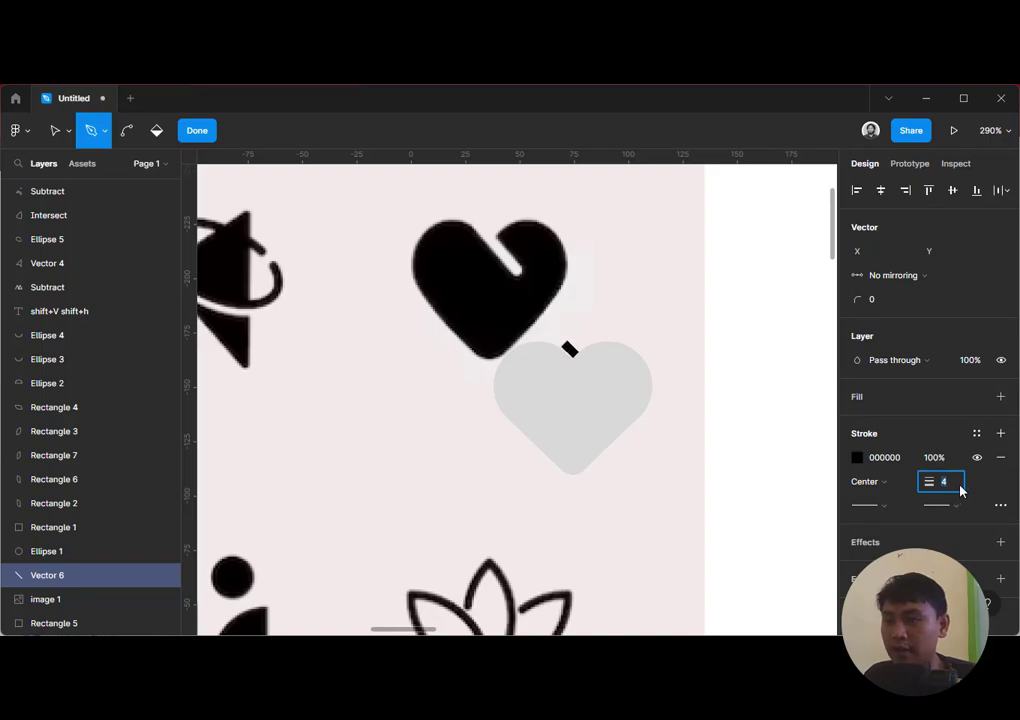
click(78, 575)
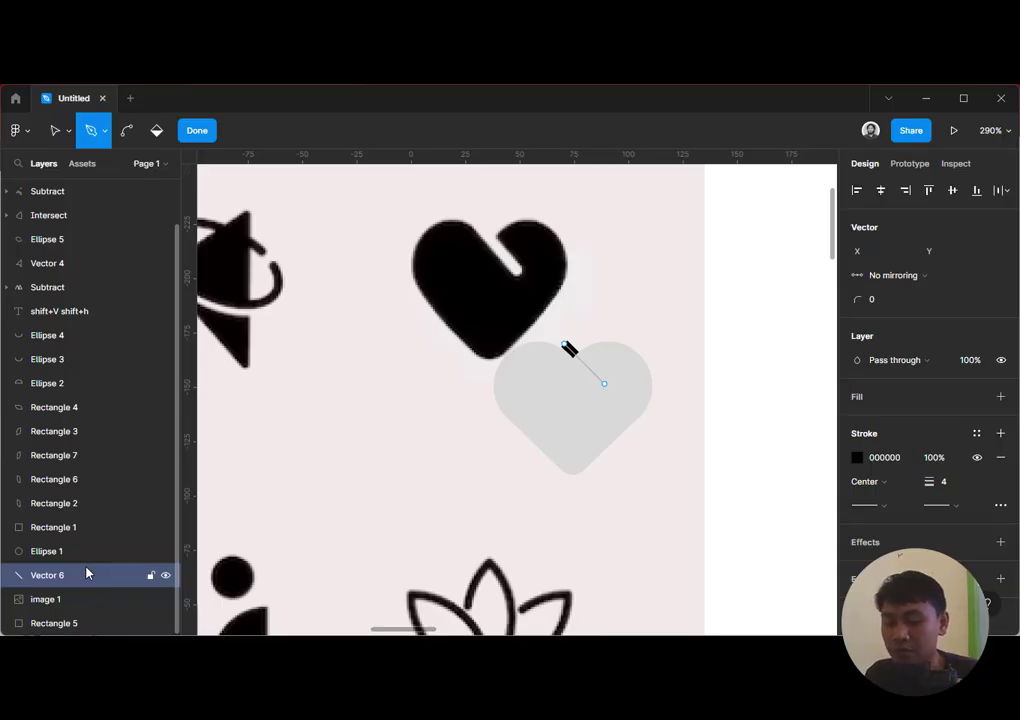
click(93, 573)
scroll(428, 508, down, 5)
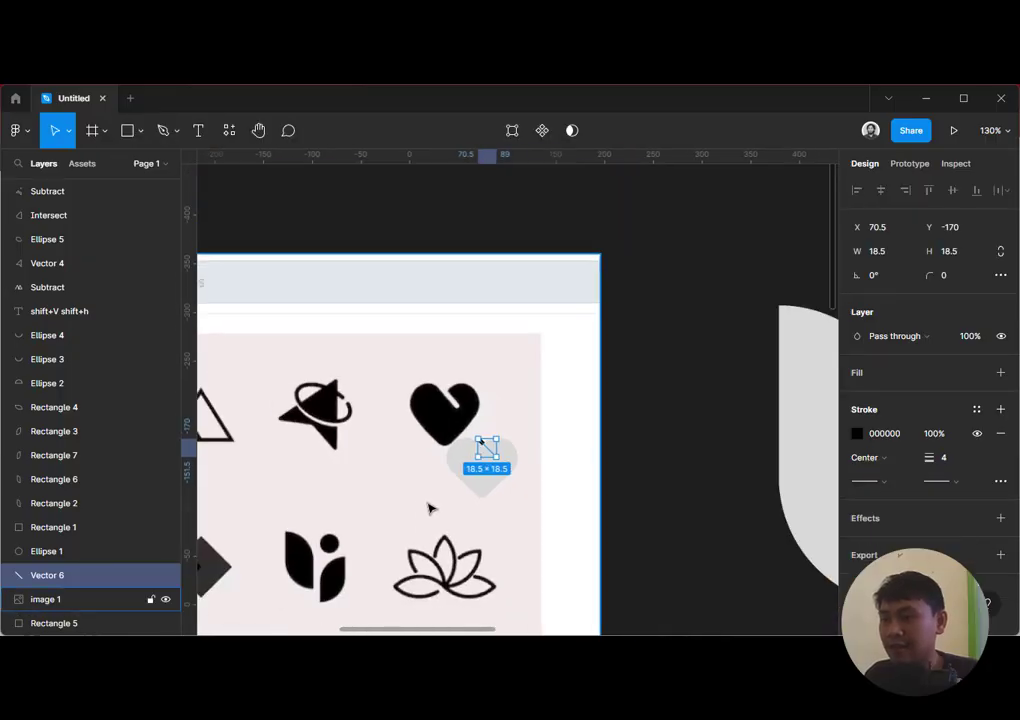
scroll(445, 387, down, 6)
Add a third line 'ctrl+shift+' ending in a closing brace to the shortcut note
scroll(445, 387, down, 4)
scroll(445, 387, left, 6)
scroll(601, 398, down, 5)
click(465, 560)
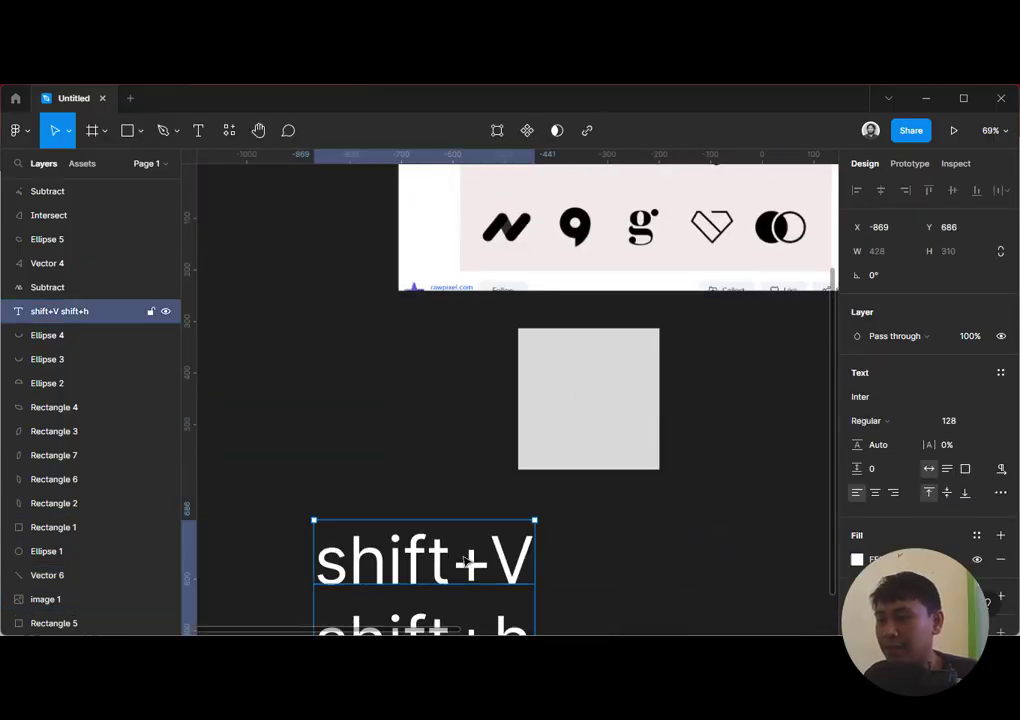
scroll(465, 561, down, 3)
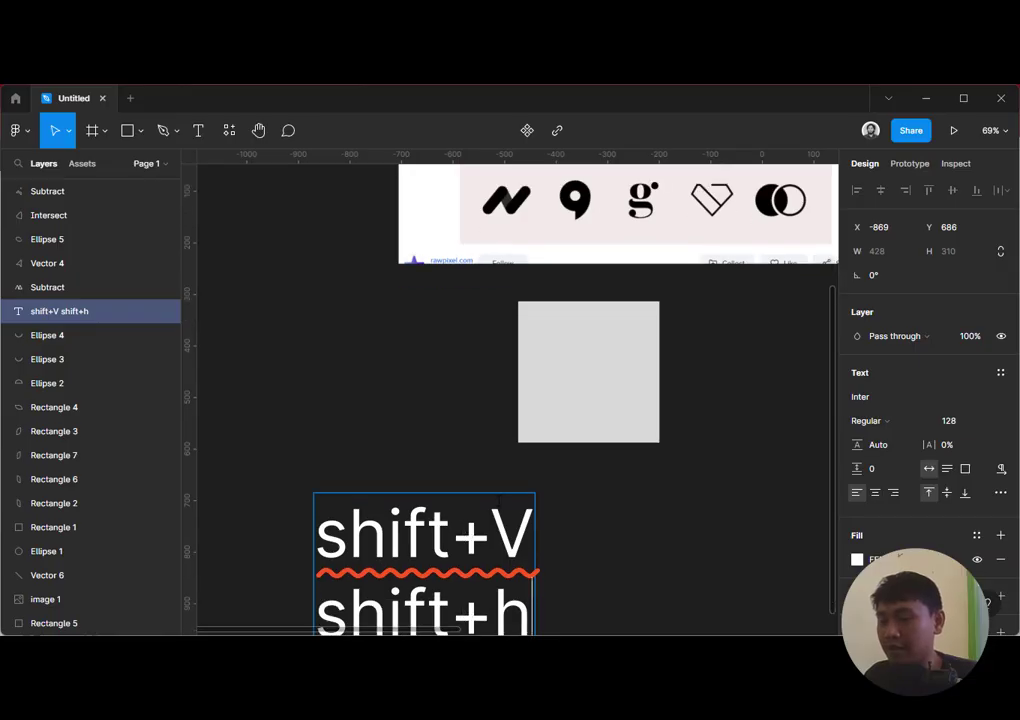
key(Return)
text(shif)
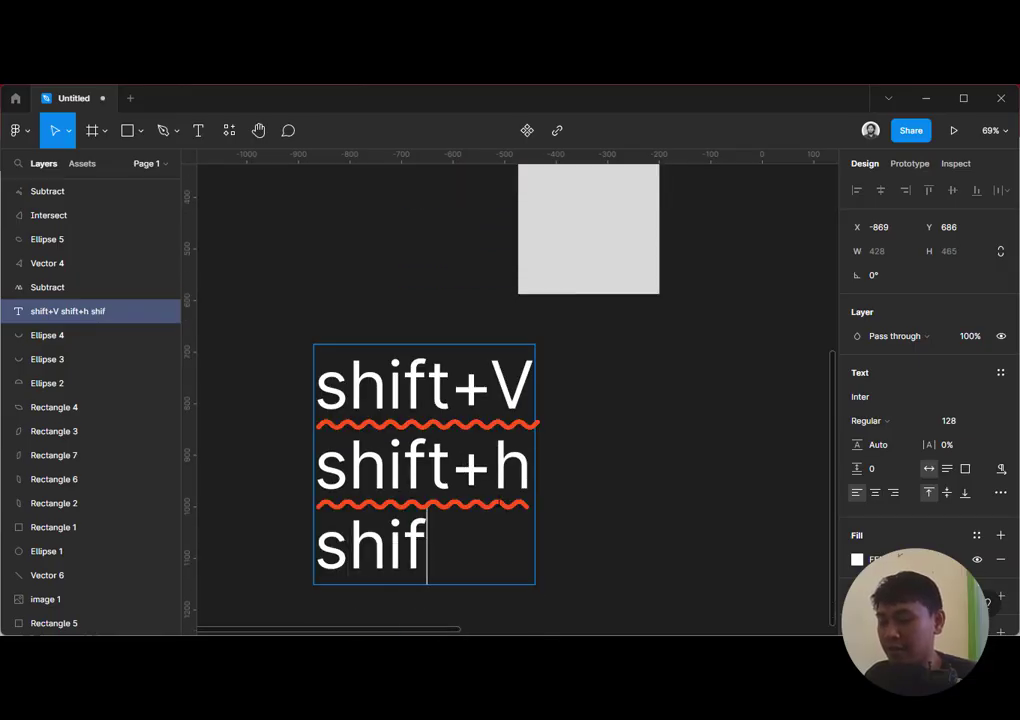
text(t+)
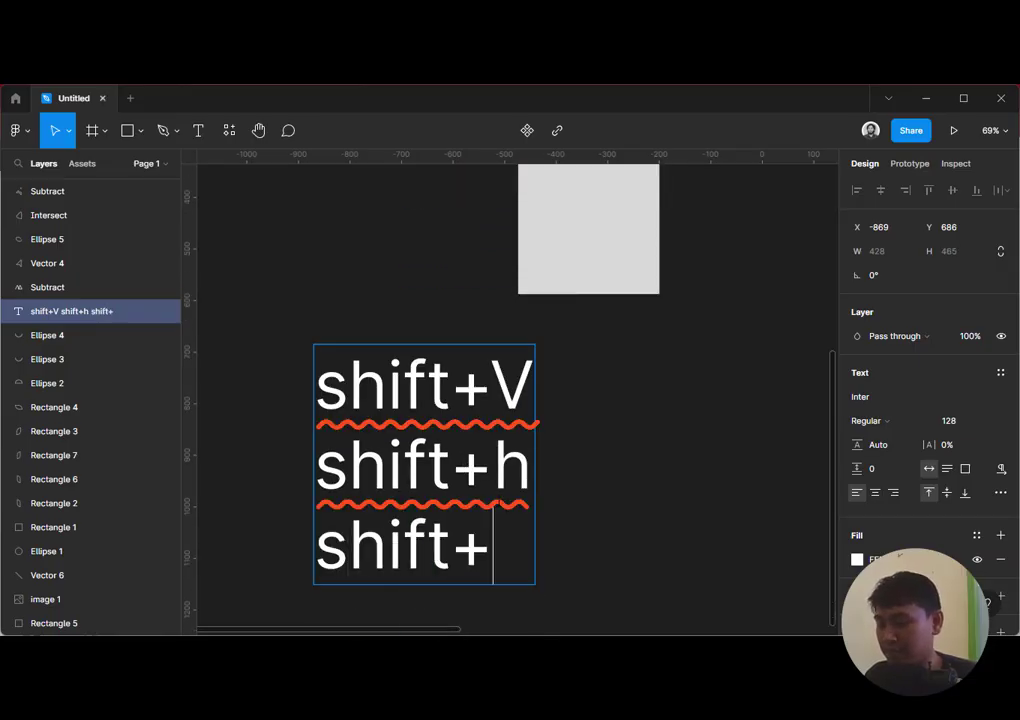
key(Home)
text(ctrl+)
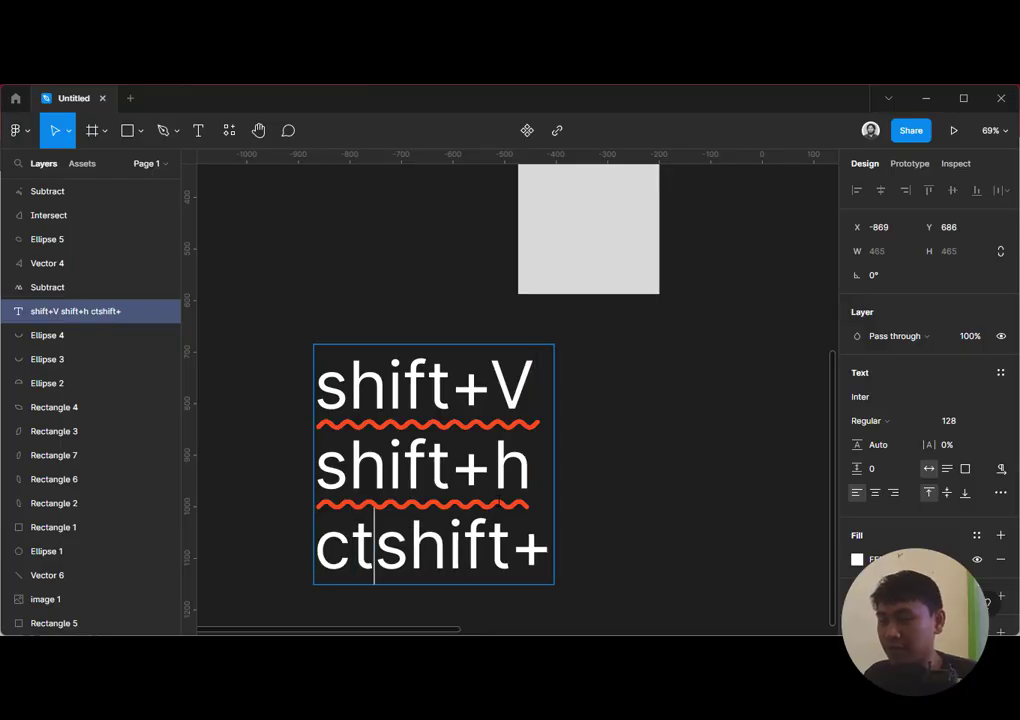
key(End)
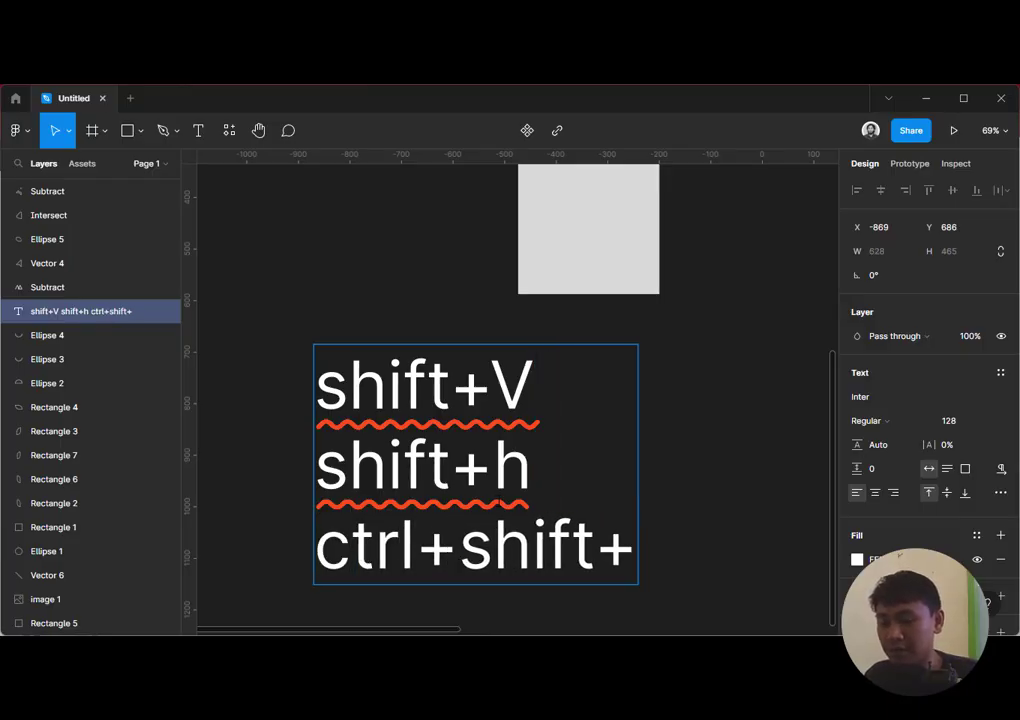
text(})
key(BackSpace)
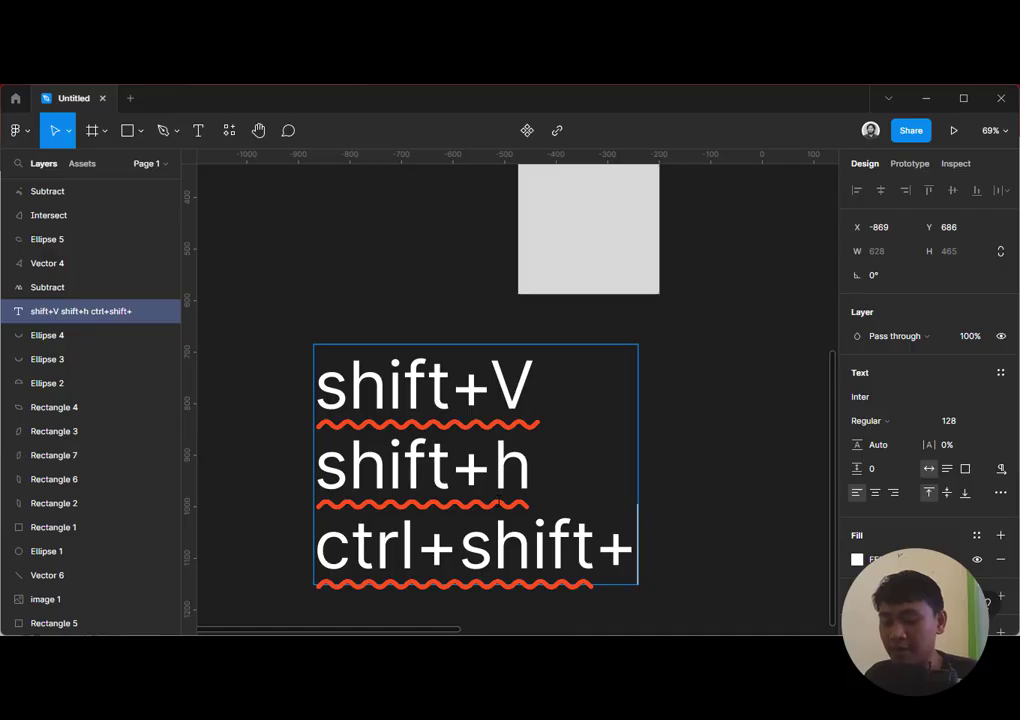
text(})
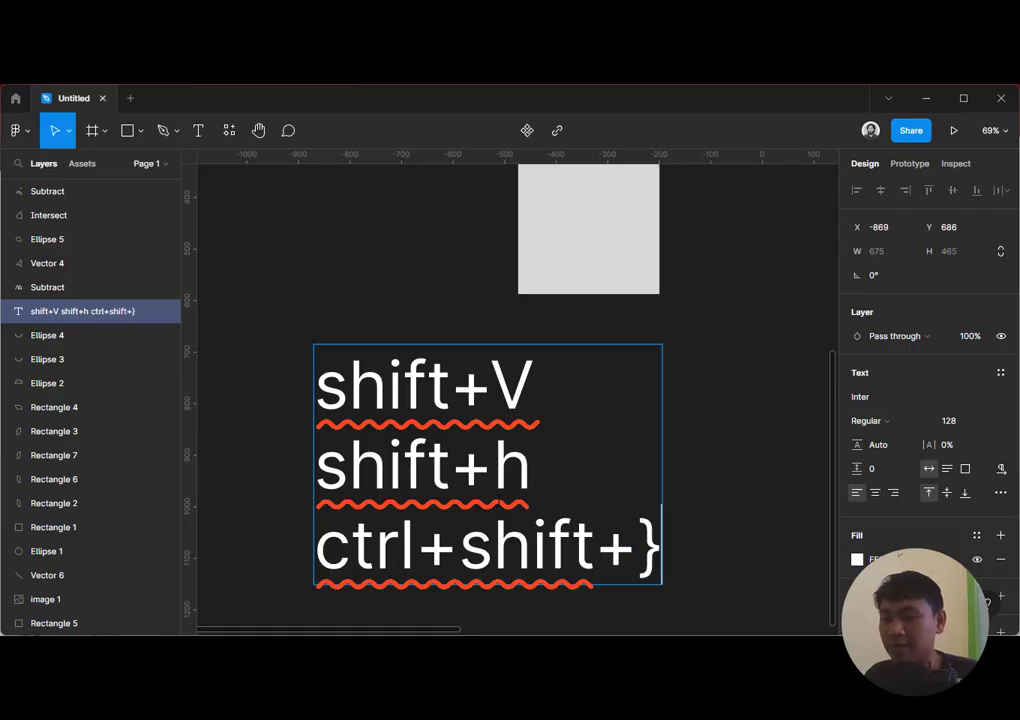
text(])
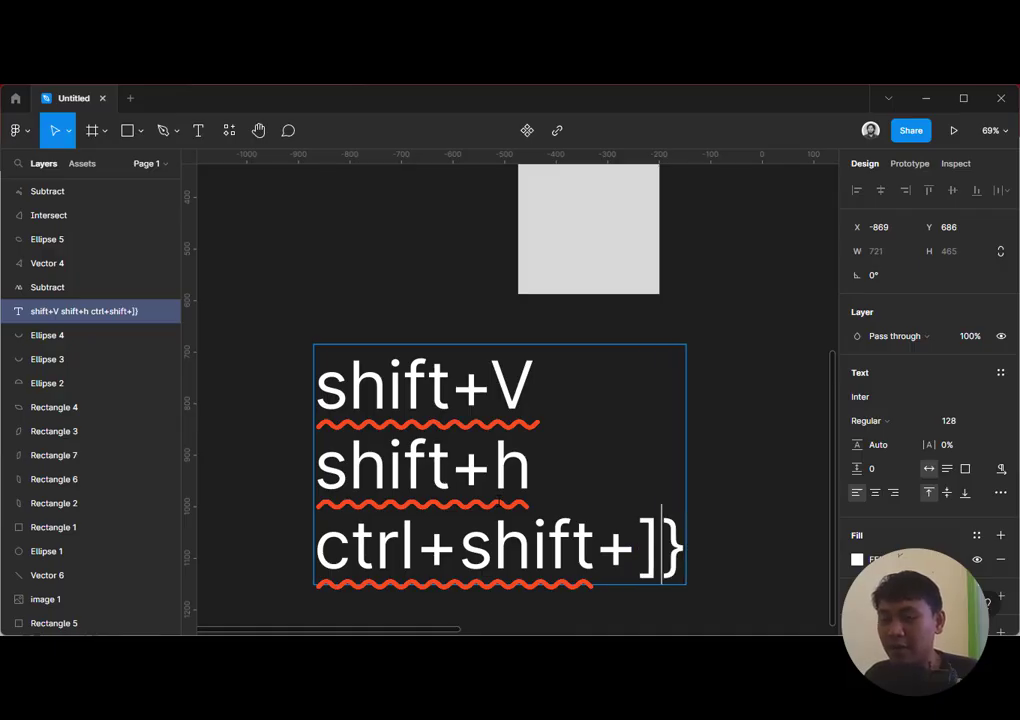
Finish the note edit and select the short diagonal line beside the heart
key(Escape)
key(Escape)
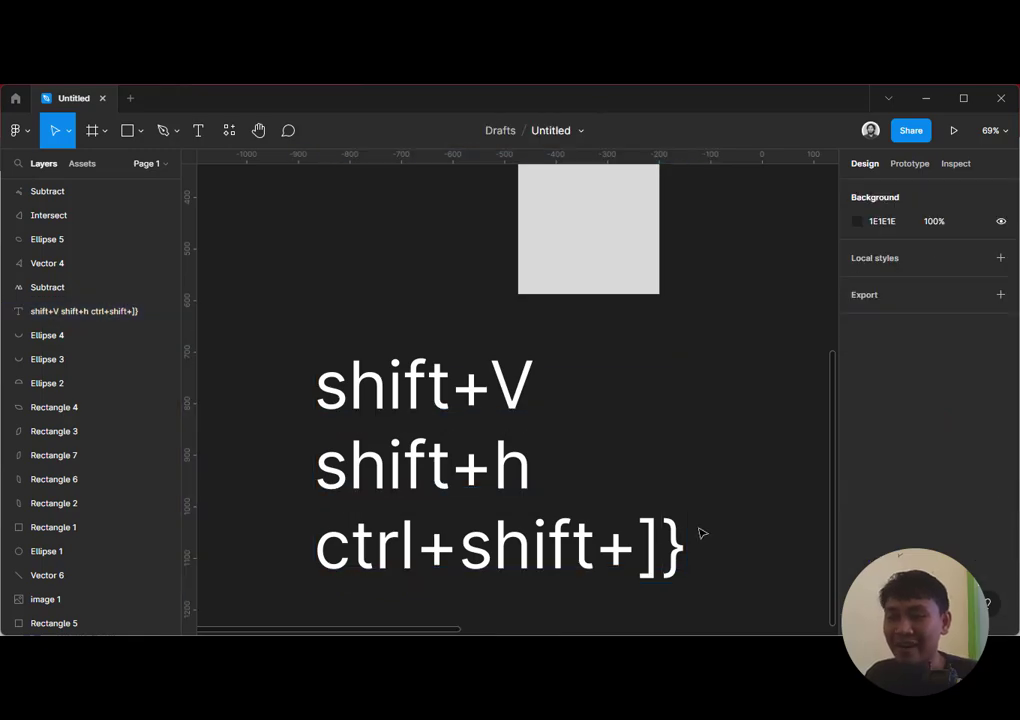
scroll(575, 500, down, 1)
scroll(575, 500, right, 3)
scroll(403, 494, down, 10)
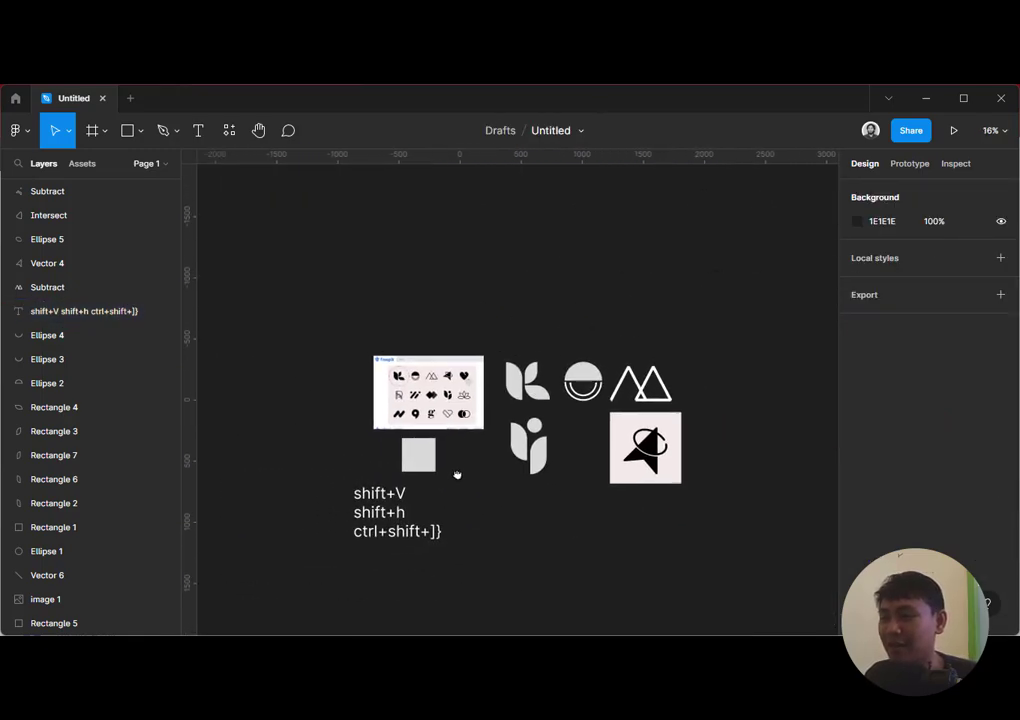
scroll(450, 420, up, 2)
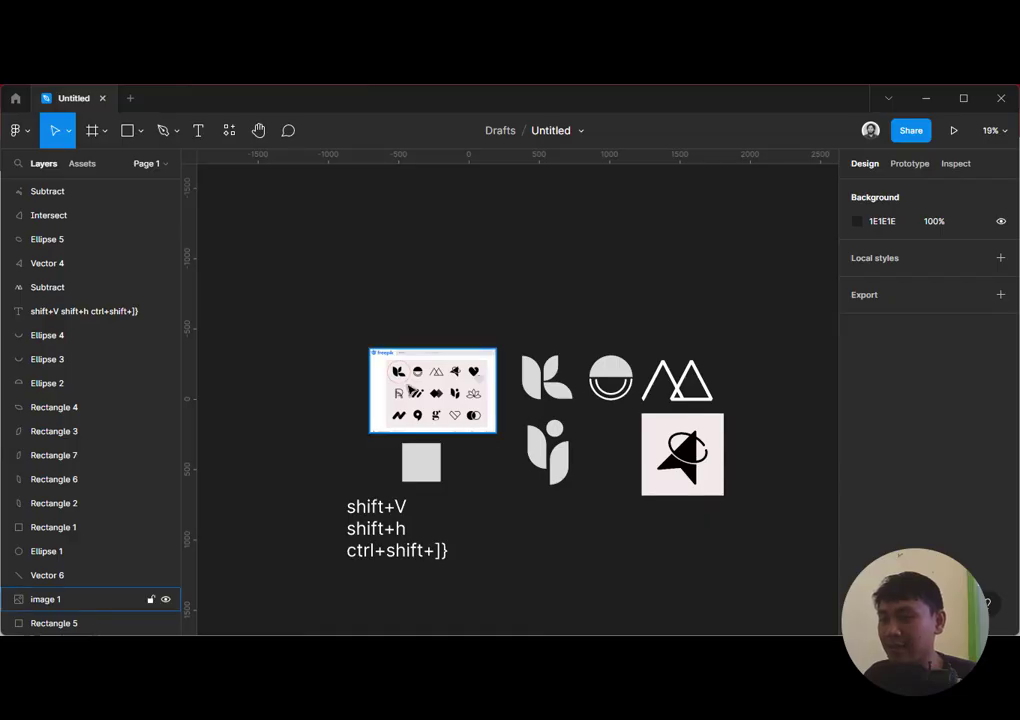
scroll(460, 395, up, 8)
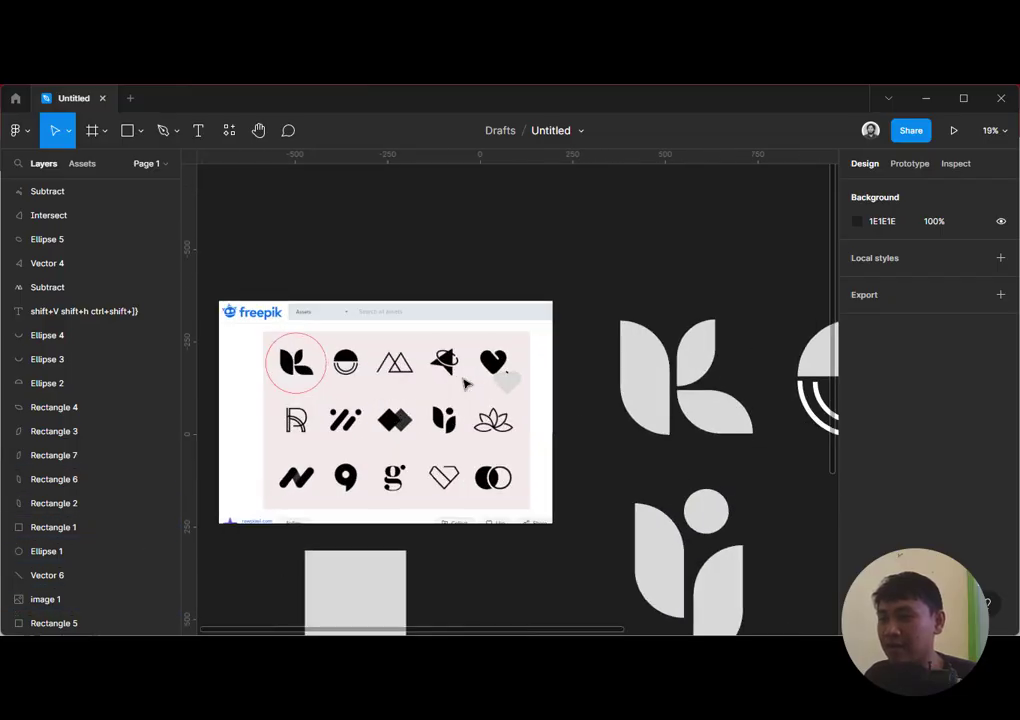
click(547, 384)
click(640, 347)
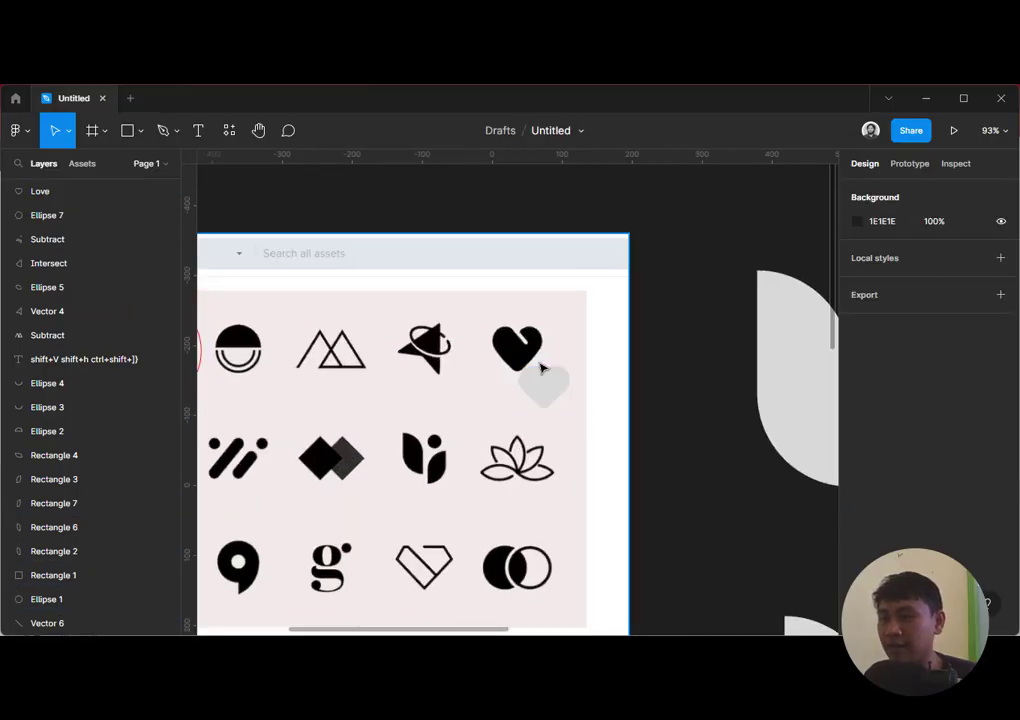
click(545, 372)
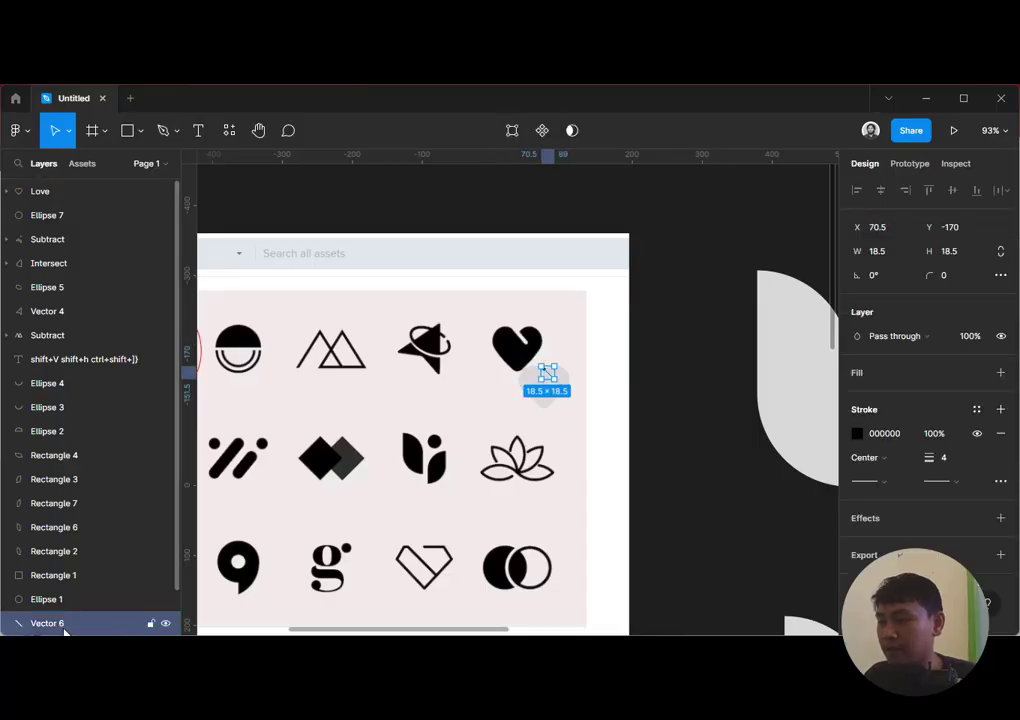
Bring Vector 6 to the top of the layer stack, above the Love heart
drag(79, 623, 54, 621)
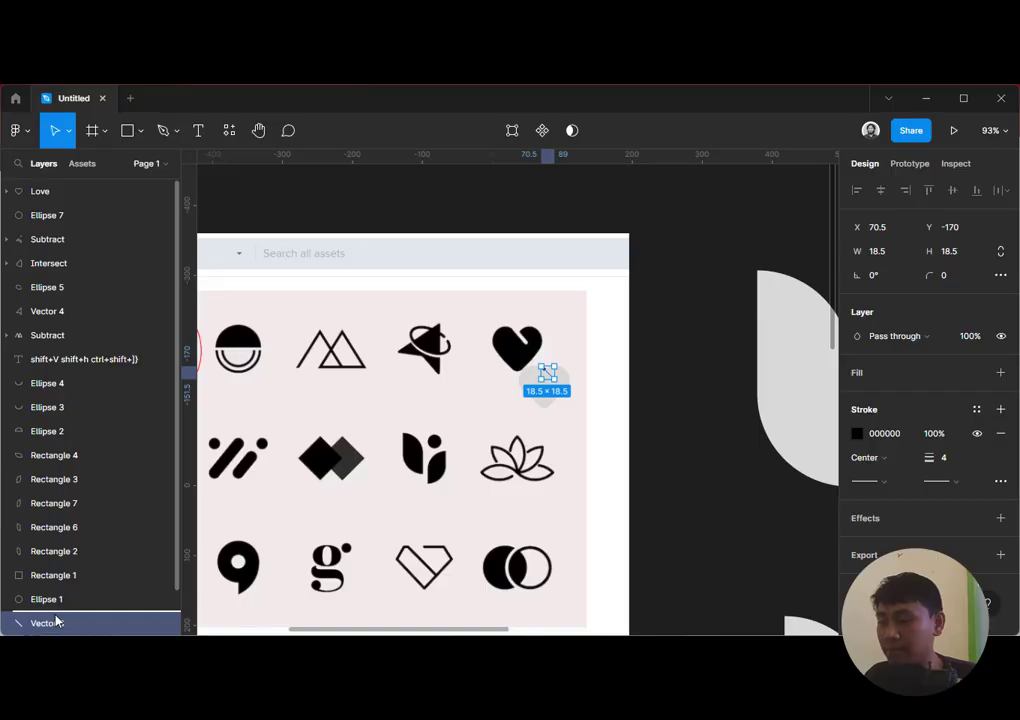
key(ctrl+shift+])
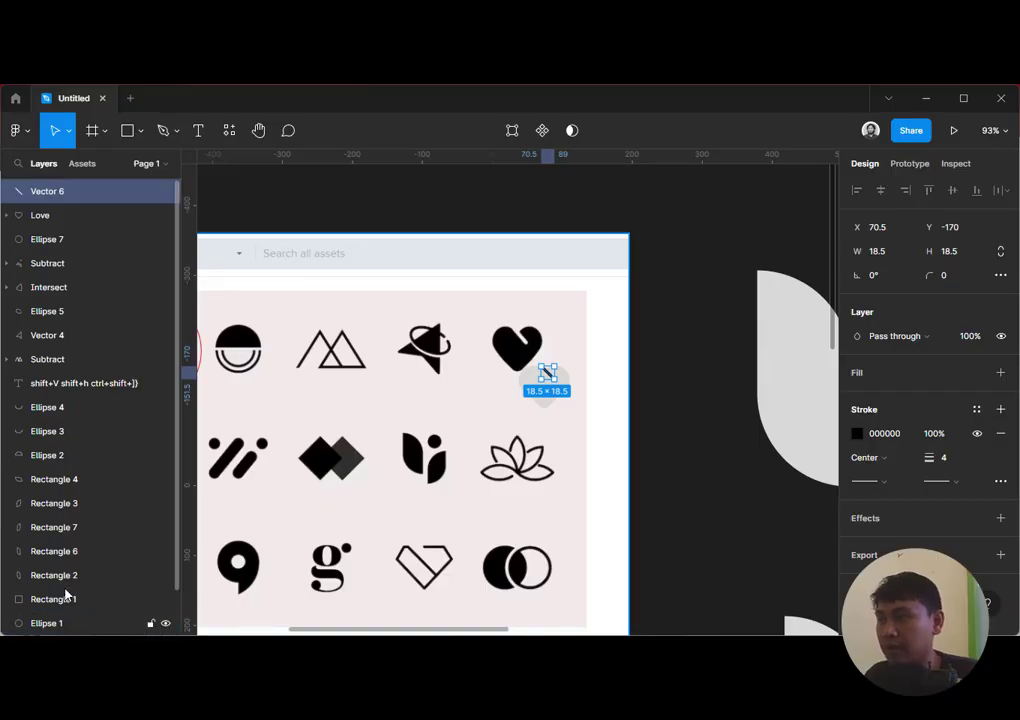
key(ctrl+shift+[)
key(ctrl+shift+])
key(ctrl+shift+[)
key(ctrl+shift+])
key(ctrl+shift+[)
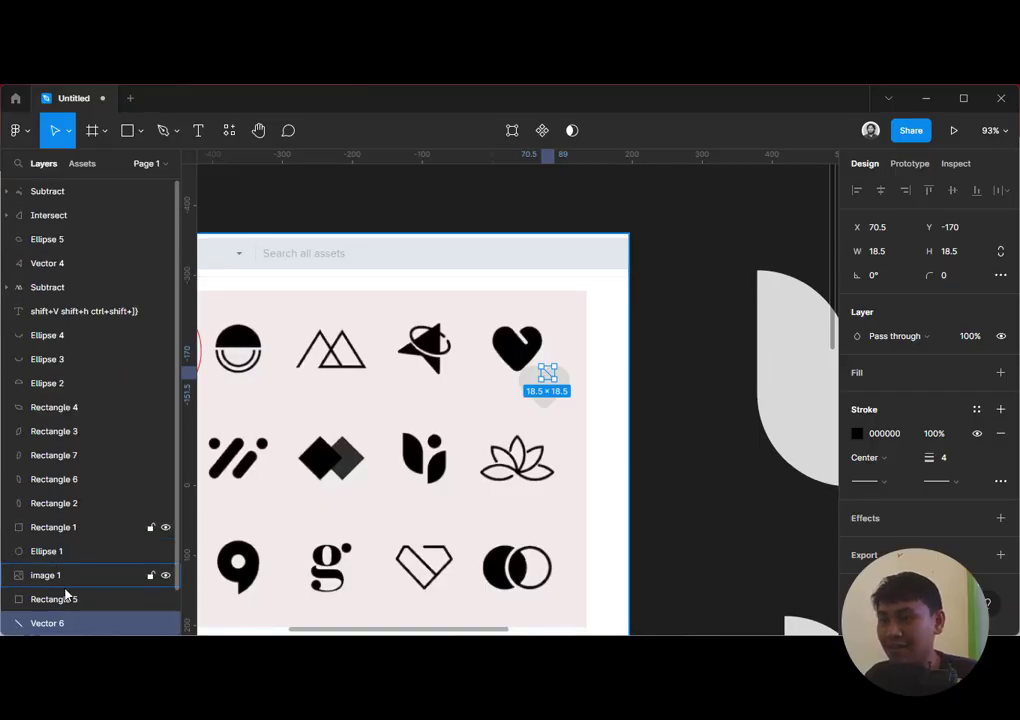
key(ctrl+shift+])
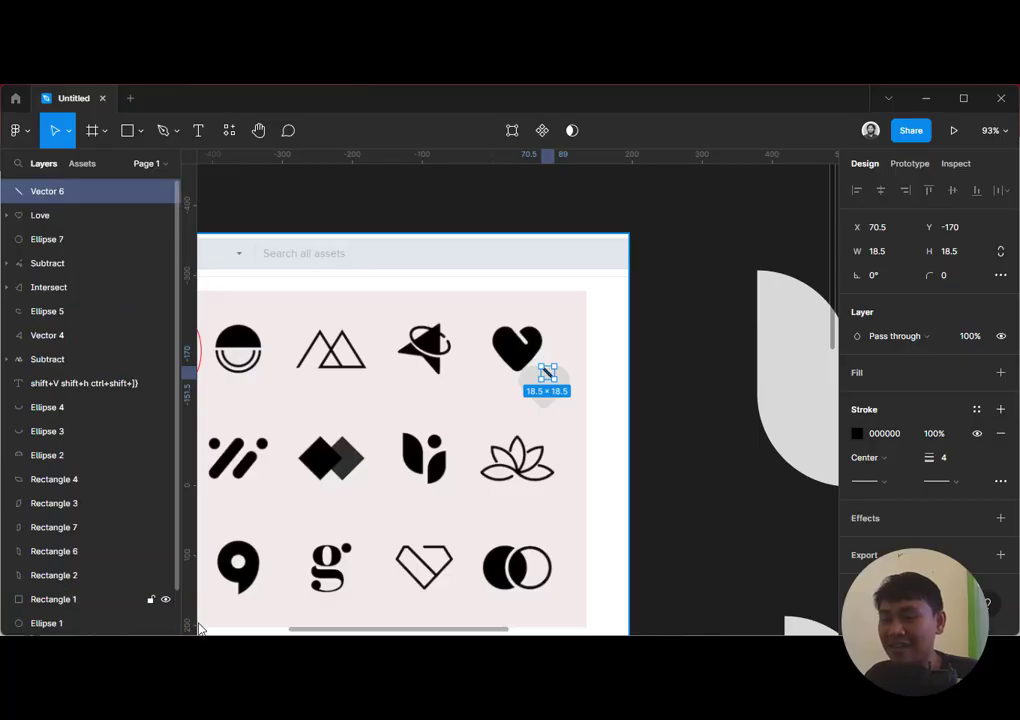
scroll(590, 518, down, 5)
drag(597, 612, 631, 196)
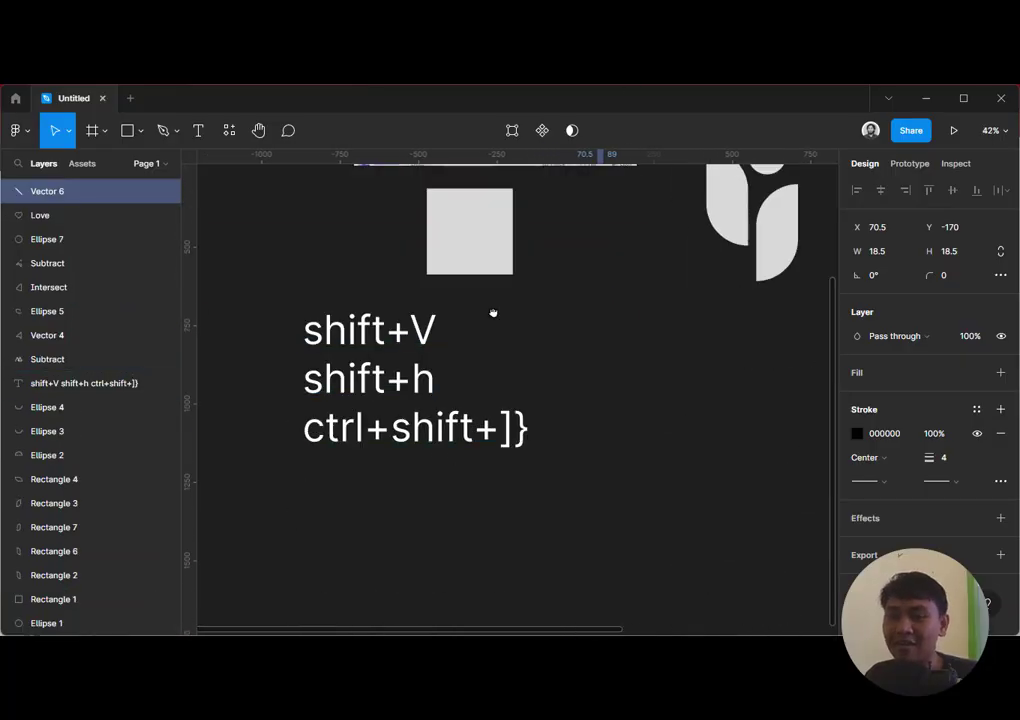
drag(493, 313, 436, 548)
scroll(540, 275, up, 6)
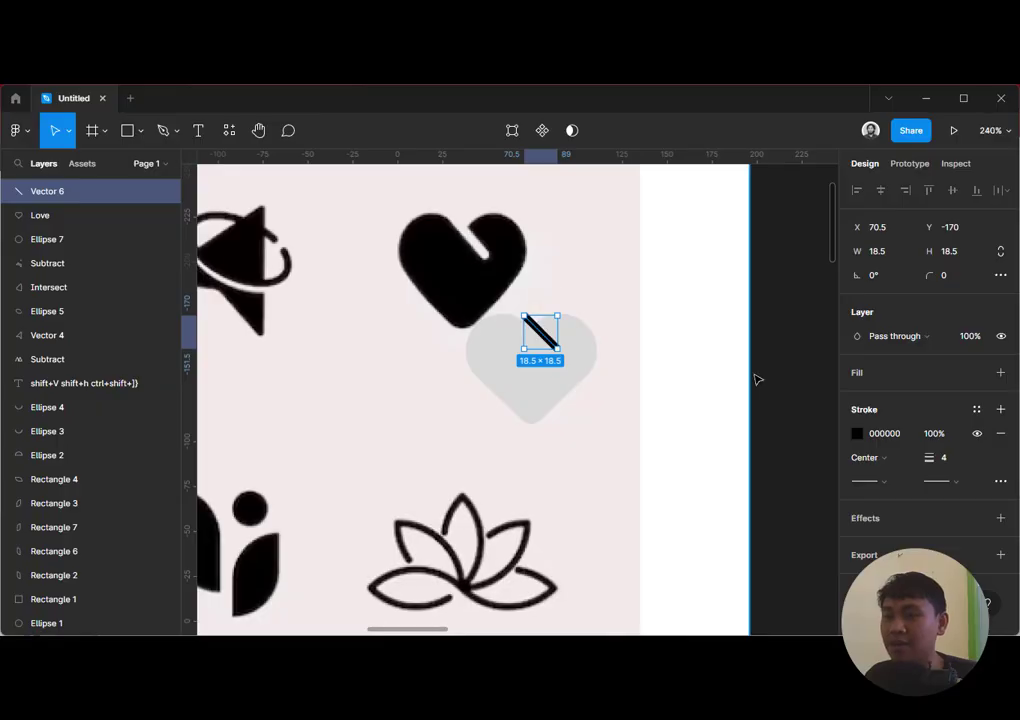
click(697, 348)
click(546, 337)
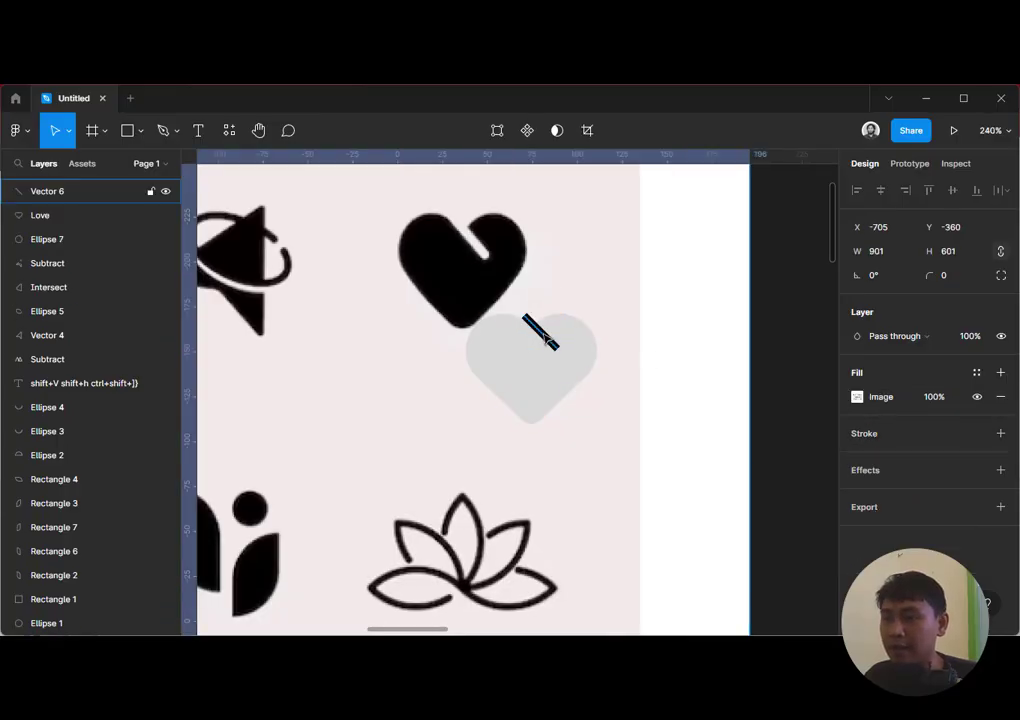
click(580, 365)
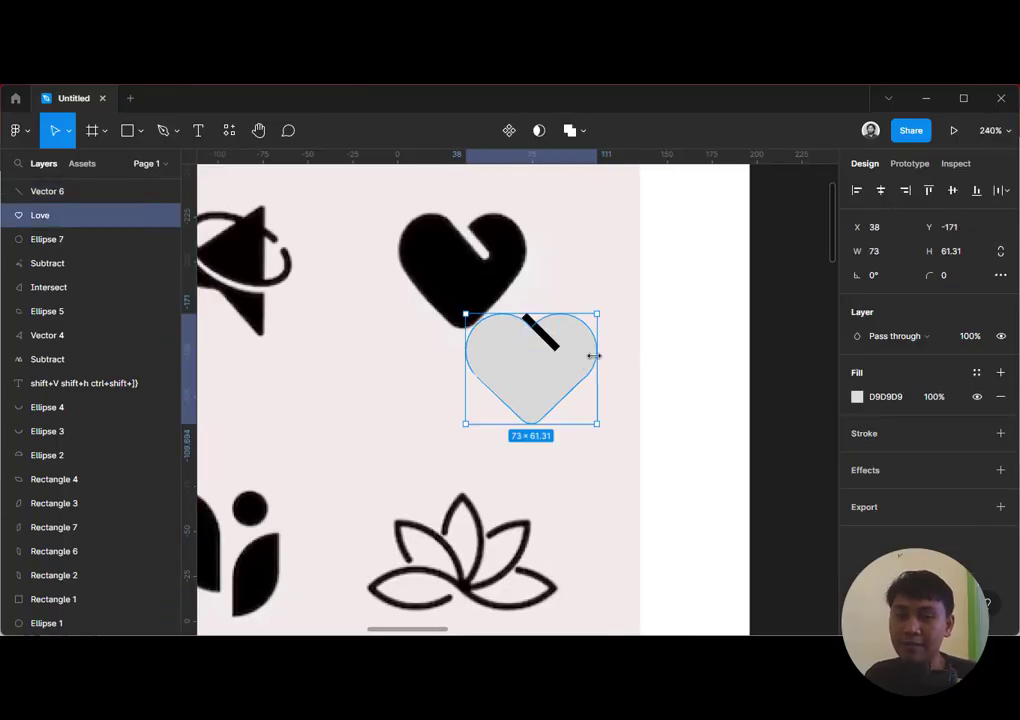
click(540, 333)
shift+click(500, 353)
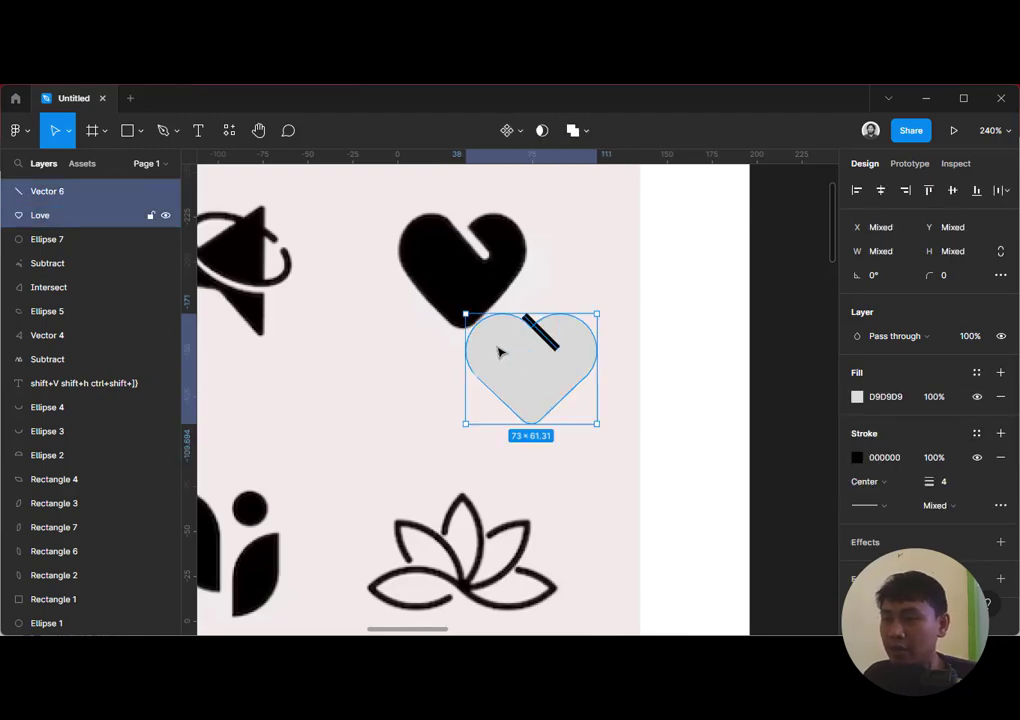
click(580, 131)
click(585, 188)
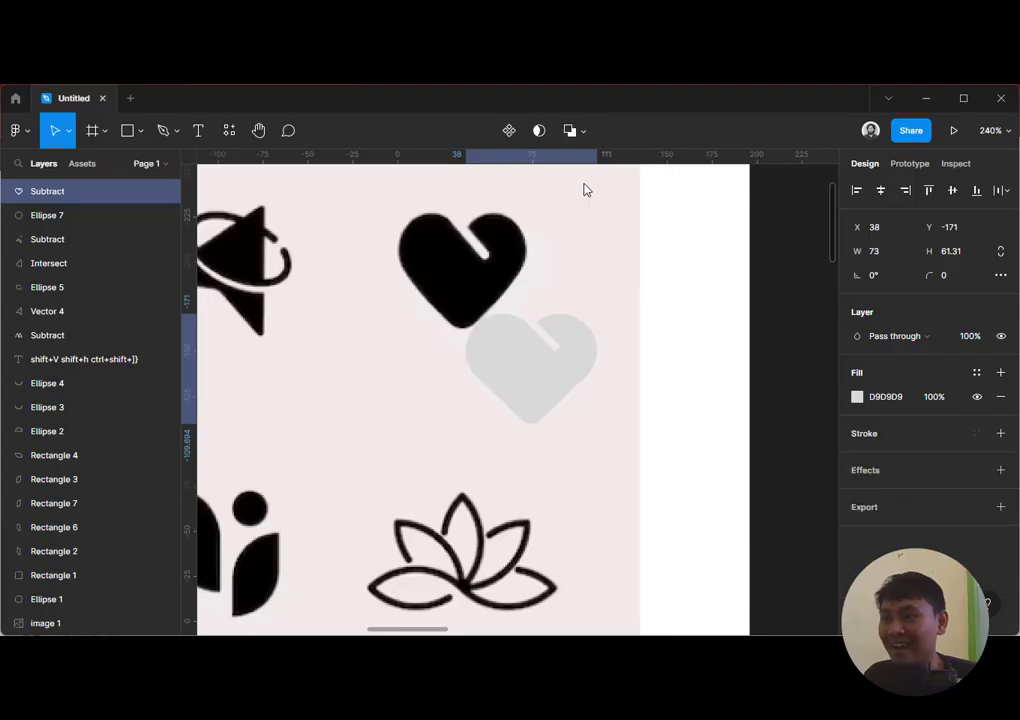
click(662, 336)
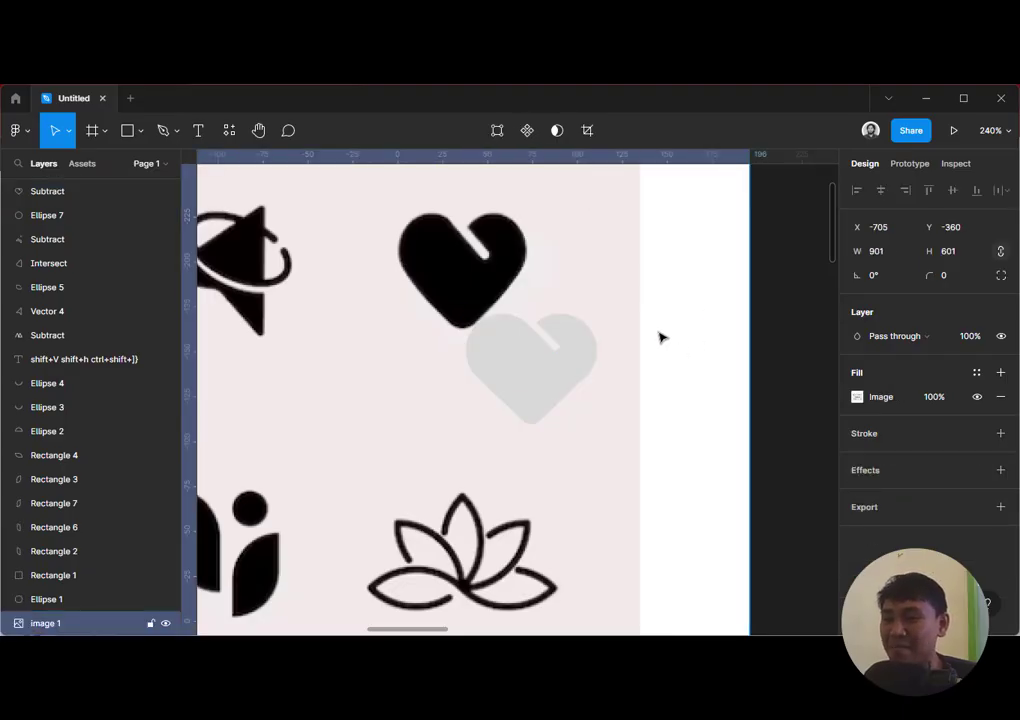
key(ctrl+z)
key(ctrl+z)
click(678, 330)
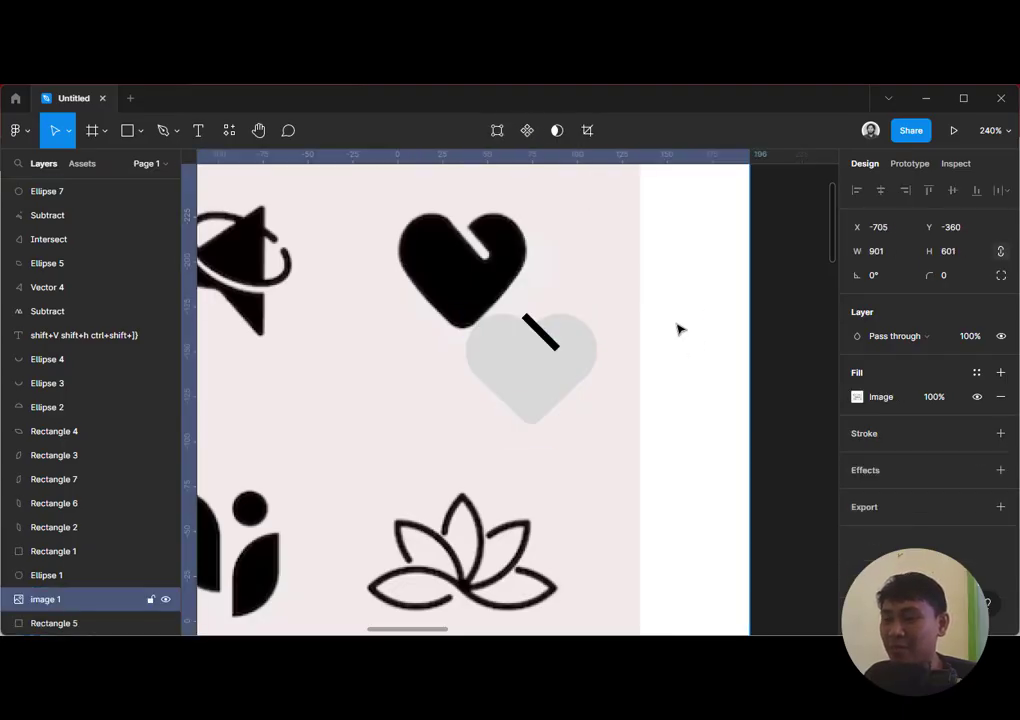
click(533, 330)
click(713, 291)
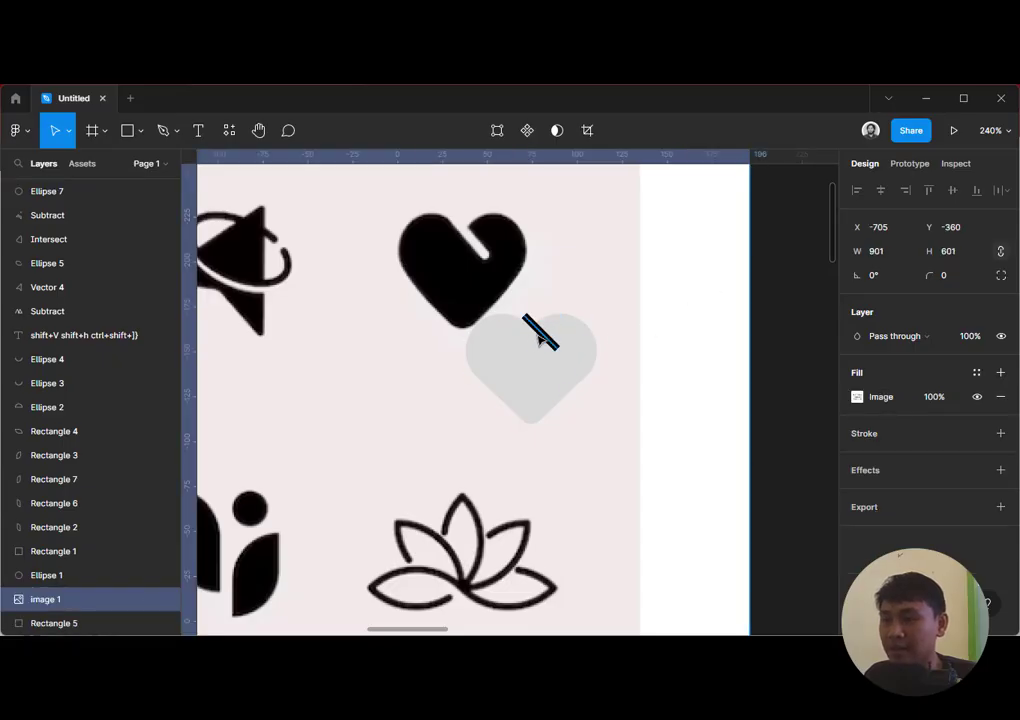
click(538, 338)
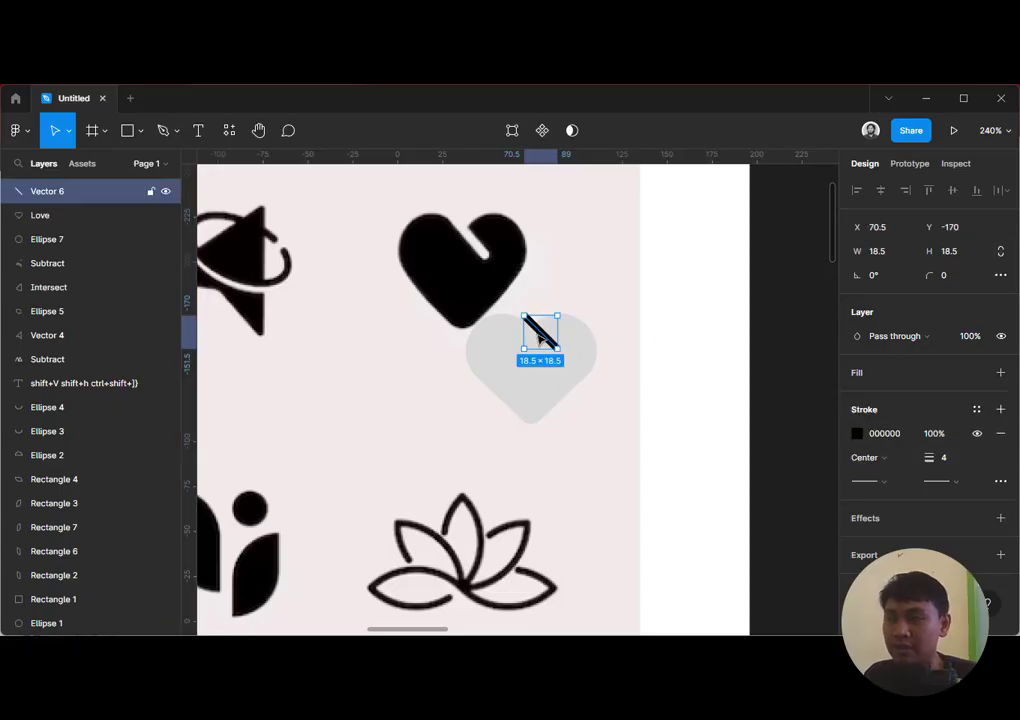
shift+click(512, 374)
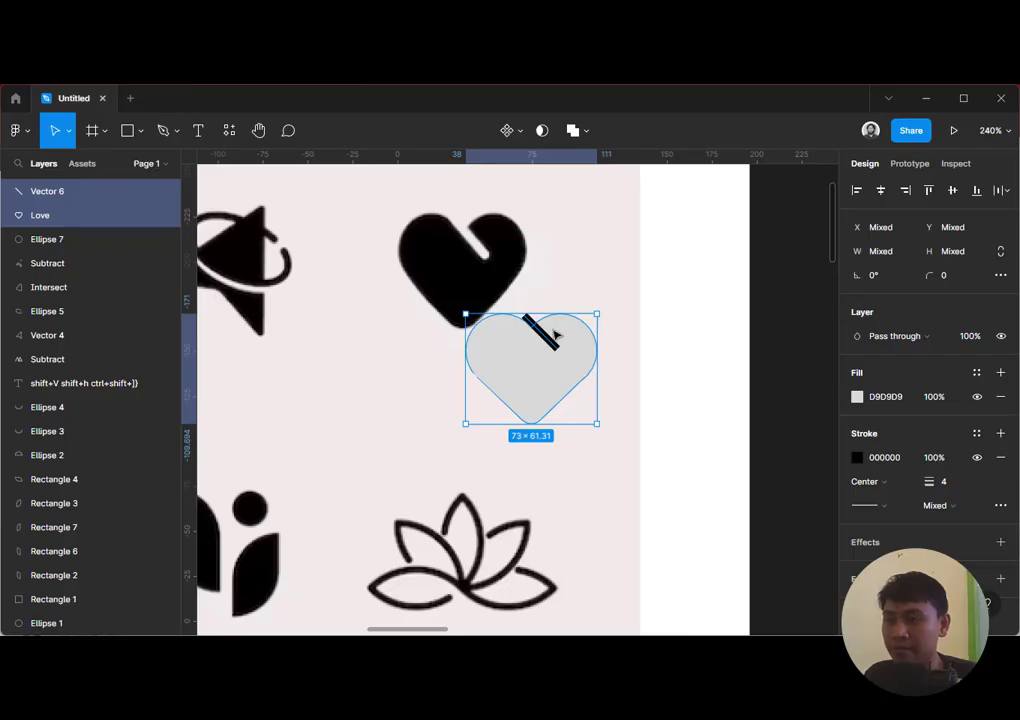
click(584, 140)
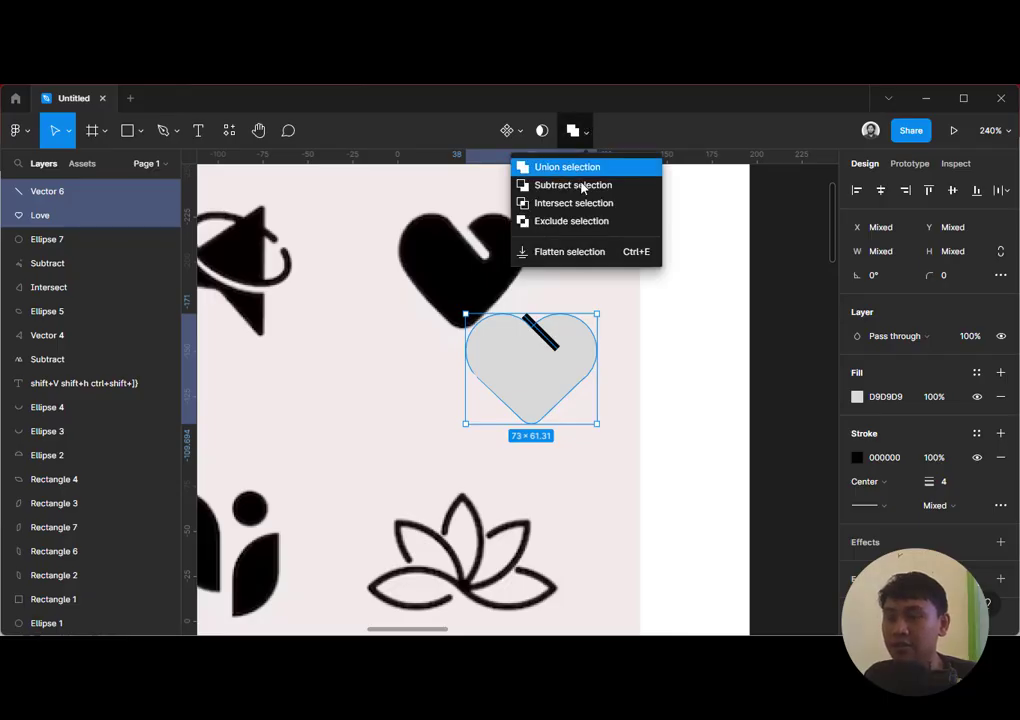
click(656, 337)
click(543, 338)
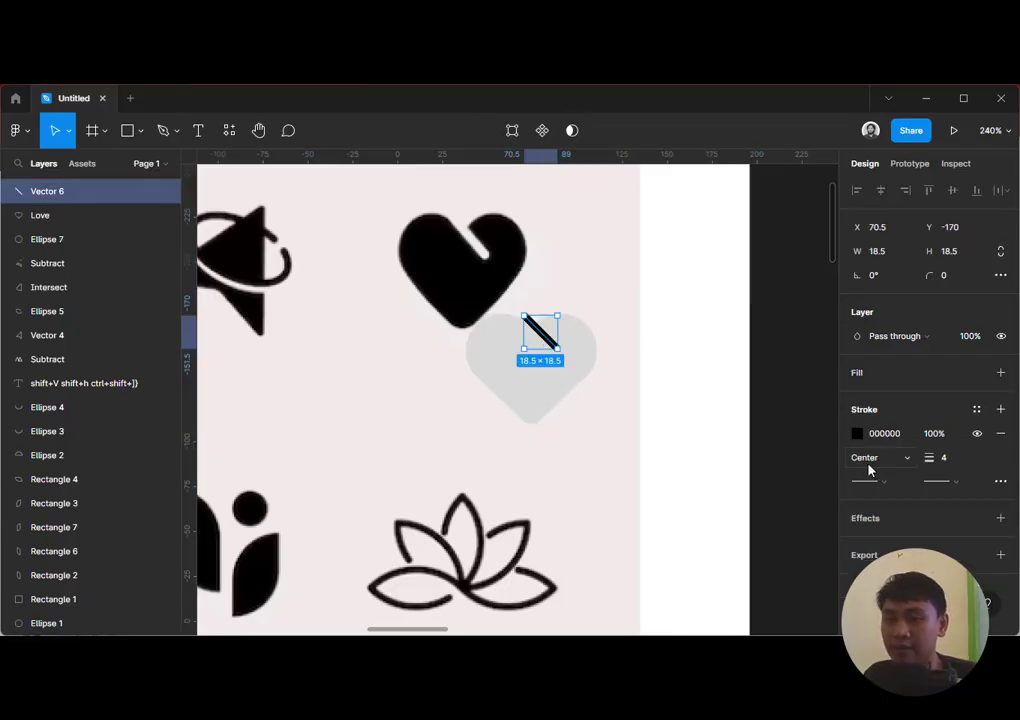
Set the diagonal line's stroke join and end caps to Round
click(1000, 482)
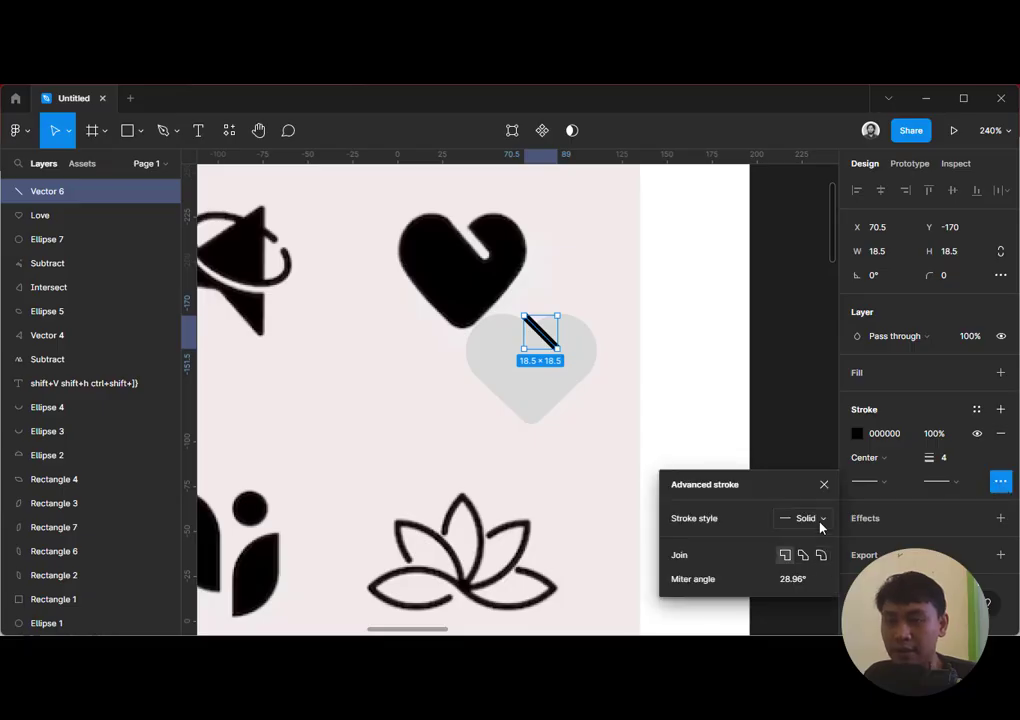
click(821, 555)
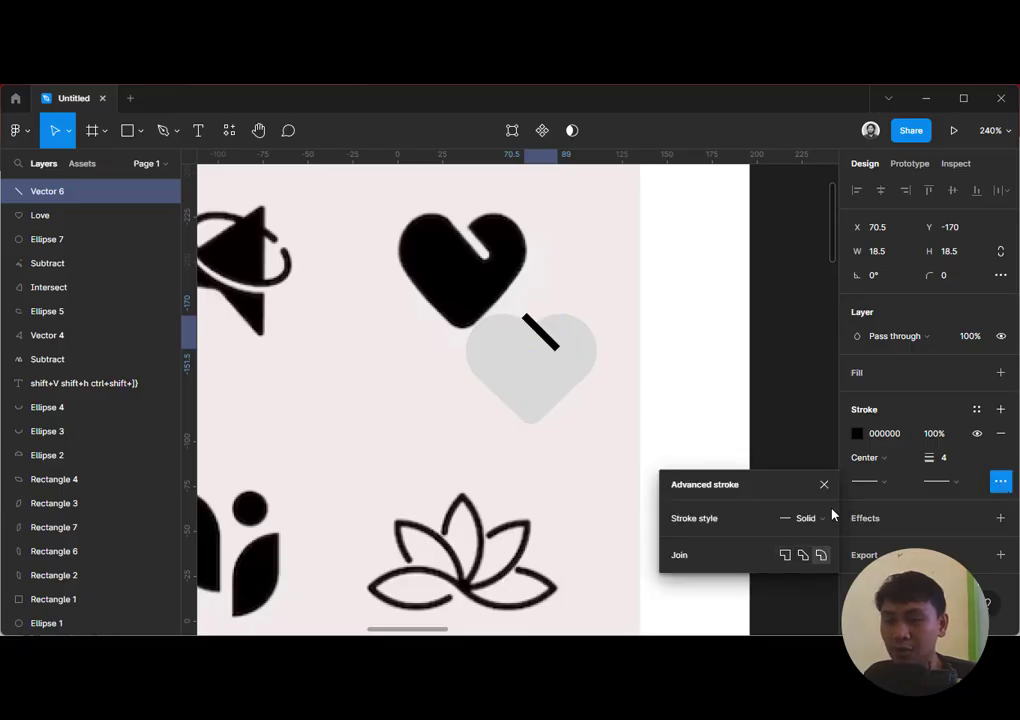
ctrl+scroll(544, 344, up, 5)
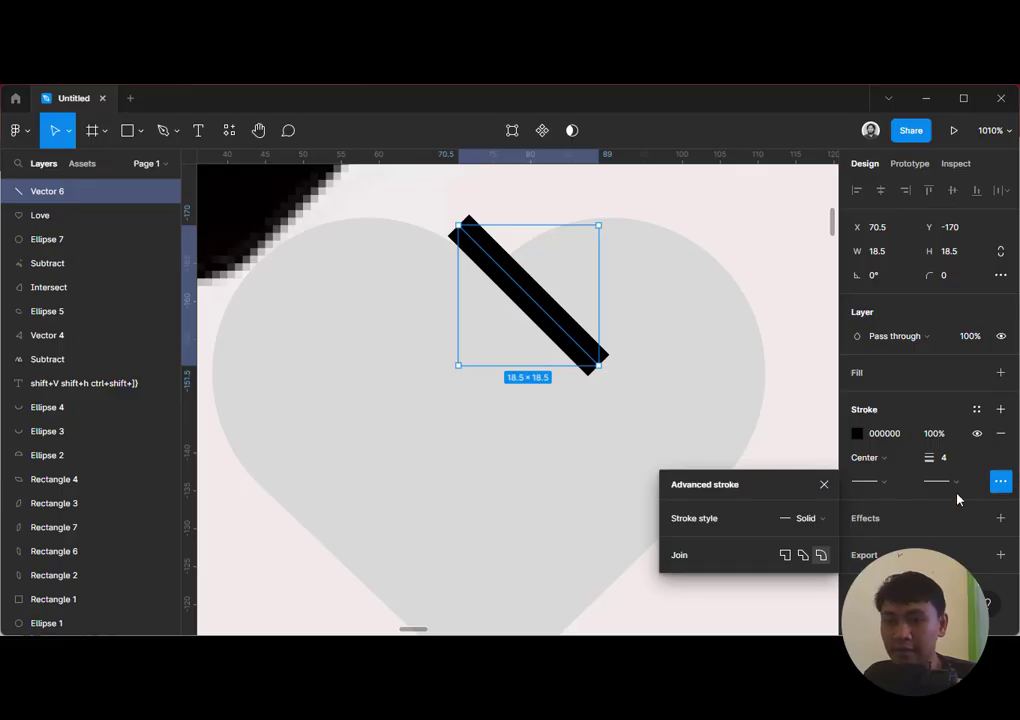
click(922, 496)
click(881, 481)
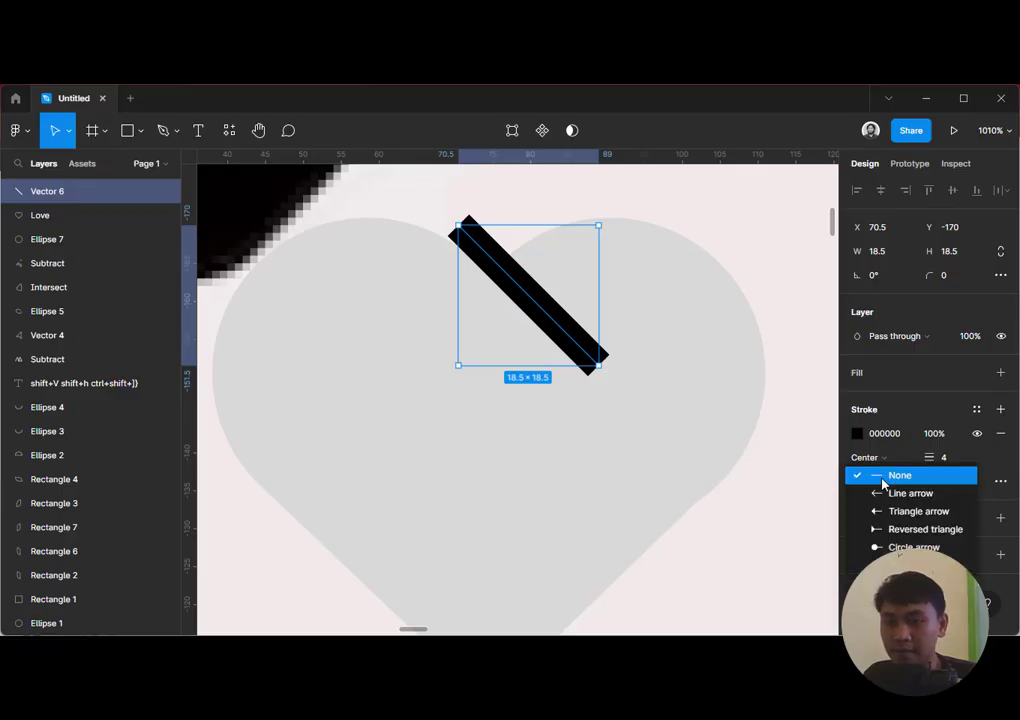
click(893, 591)
Subtract the rounded line from the grey heart to cut a diagonal notch
click(648, 298)
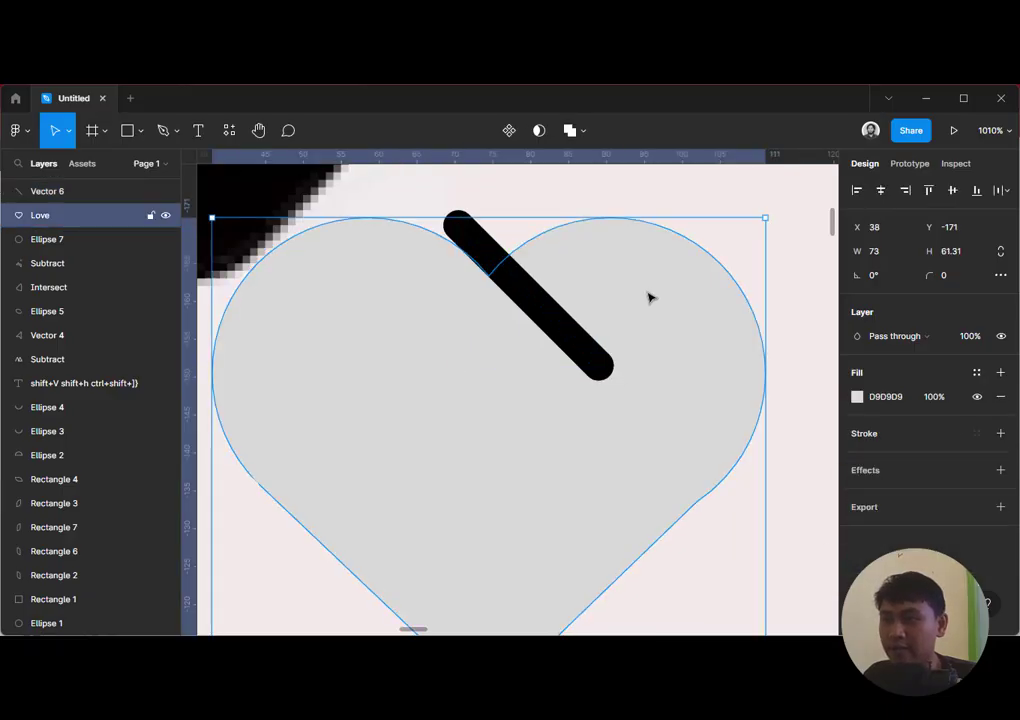
click(572, 343)
shift+click(703, 326)
click(584, 131)
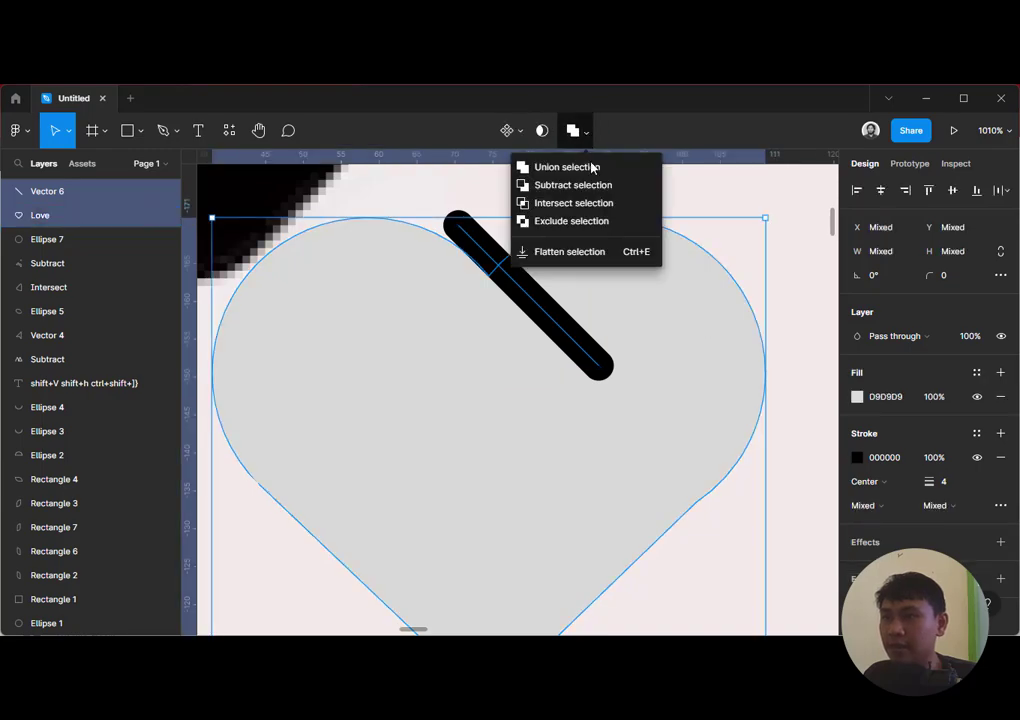
click(573, 185)
click(649, 205)
scroll(665, 250, down, 10)
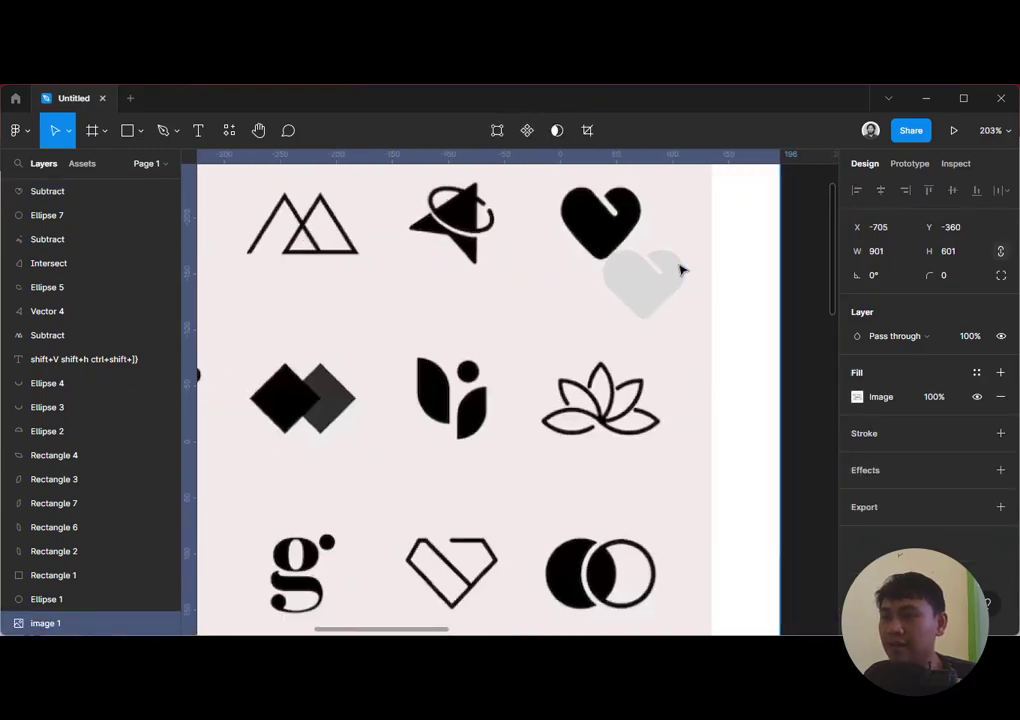
Pull the notched heart off the reference image toward the other recreated logos
scroll(685, 316, down, 6)
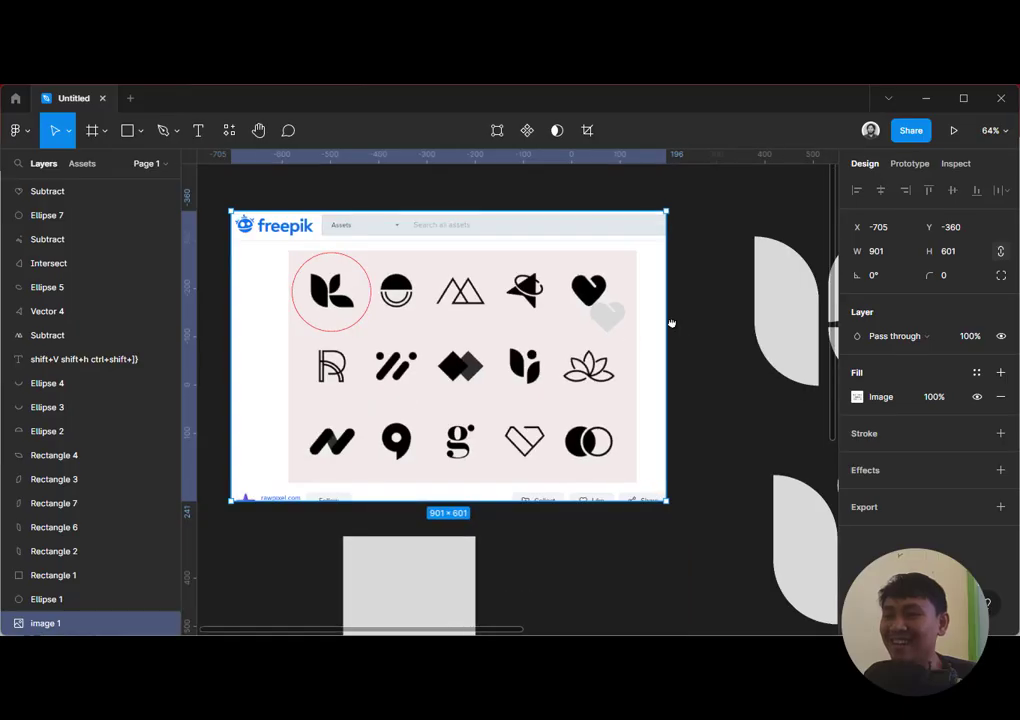
drag(672, 323, 643, 331)
key(ctrl+z)
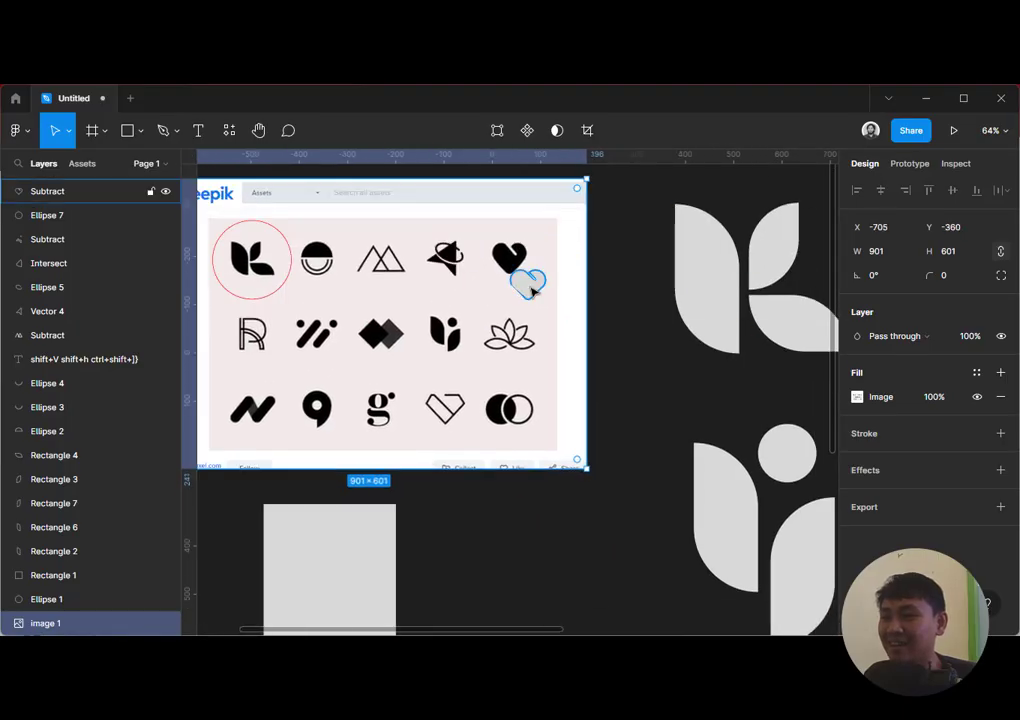
drag(532, 291, 622, 387)
key(ctrl+z)
click(524, 290)
drag(524, 290, 656, 407)
drag(722, 399, 786, 472)
click(617, 362)
click(754, 368)
scroll(713, 384, down, 3)
Enlarge the notched heart to 168 × 144.59 and place it beside the leaf-and-dot logo
click(685, 358)
click(721, 393)
click(779, 392)
drag(779, 392, 714, 333)
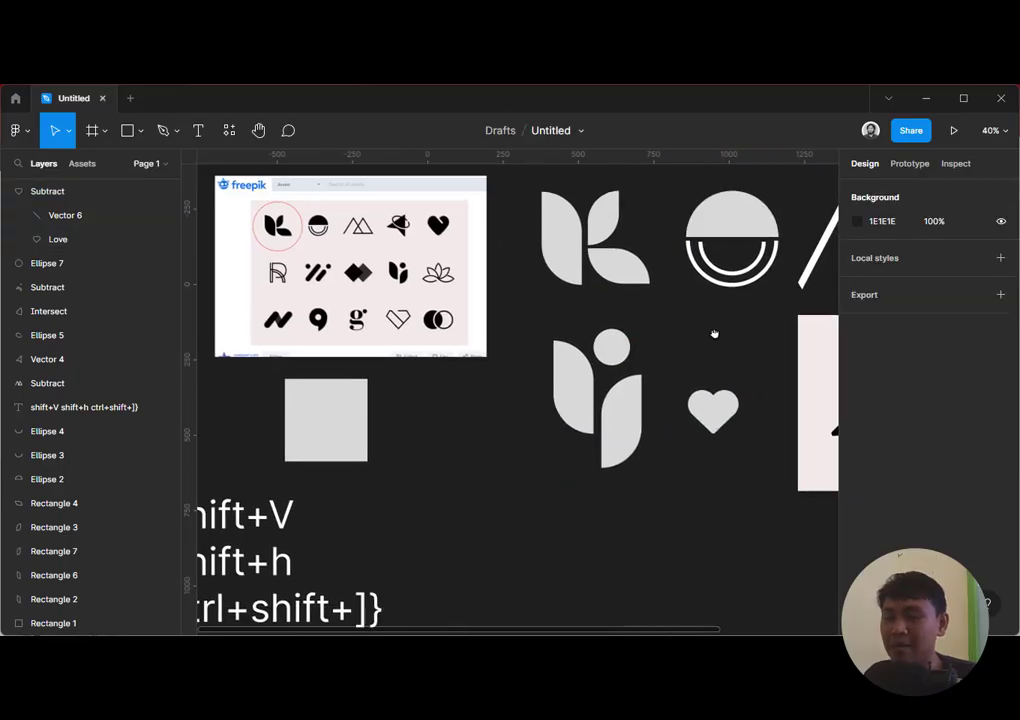
scroll(714, 333, down, 3)
scroll(560, 345, left, 5)
click(565, 395)
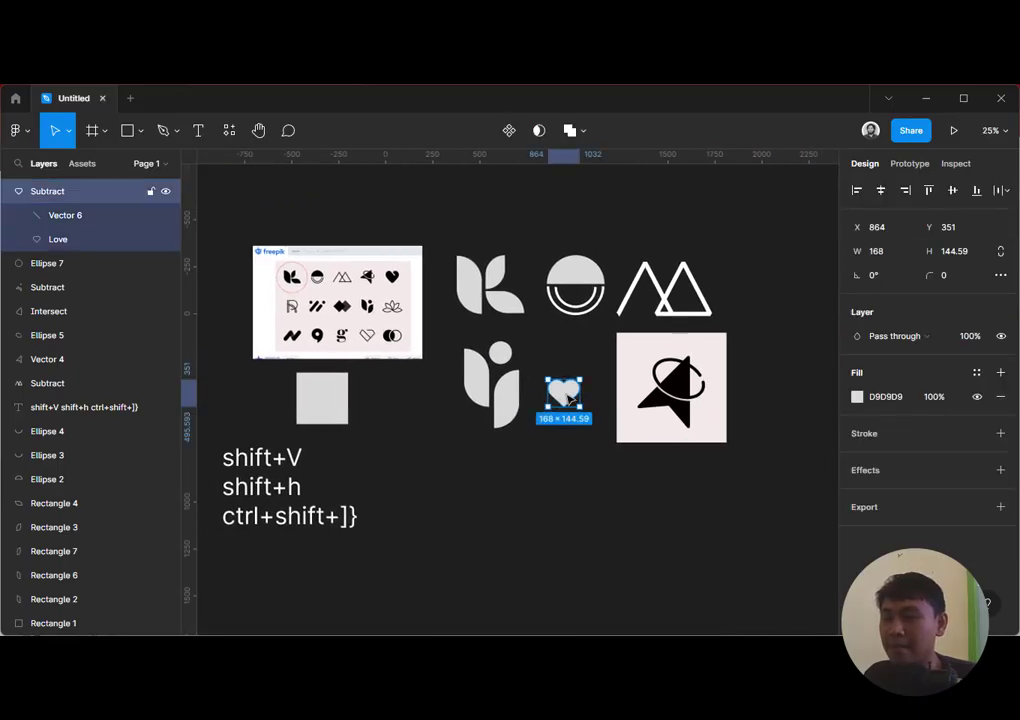
click(587, 457)
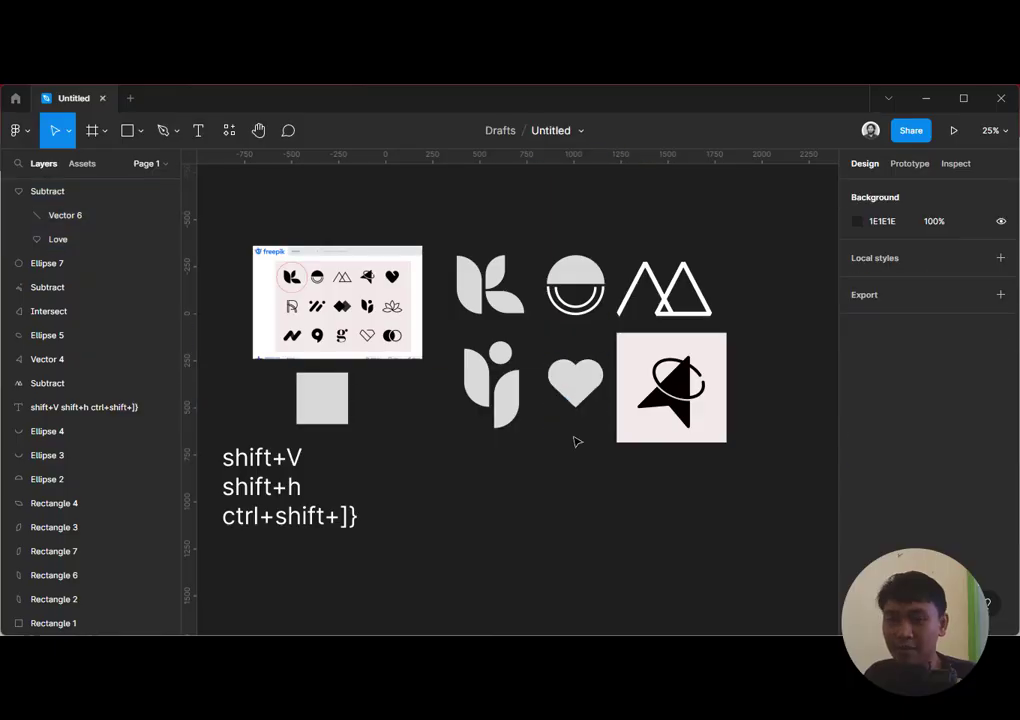
scroll(575, 455, left, 2)
scroll(575, 455, up, 1)
double_click(624, 405)
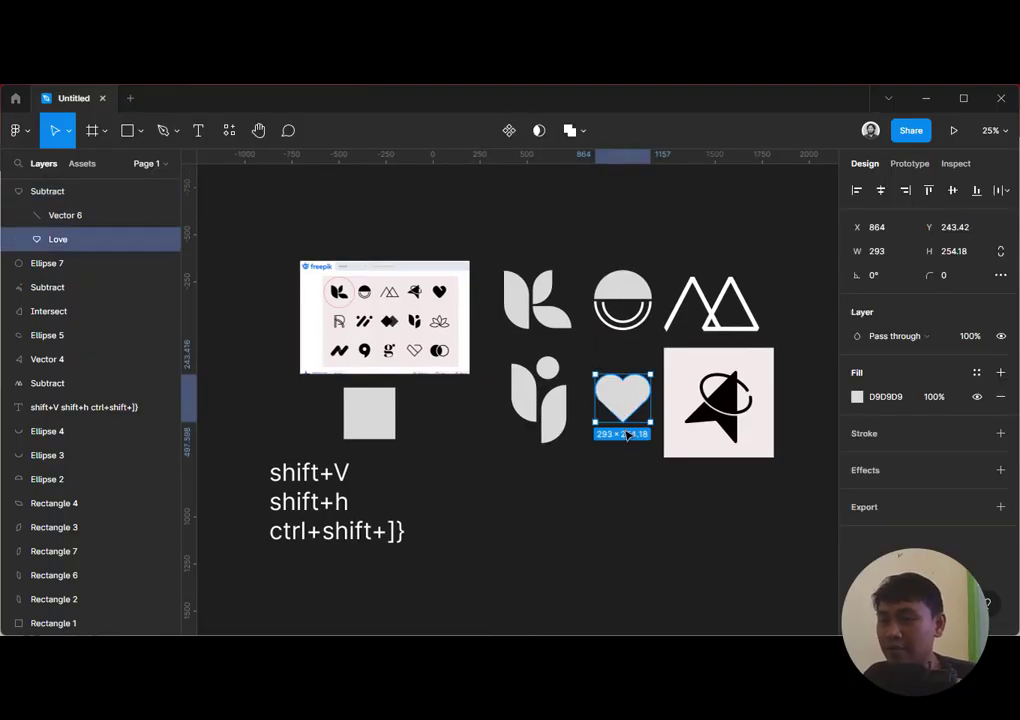
key(ctrl+z)
key(ctrl+z)
key(ctrl+z)
key(ctrl+z)
key(ctrl+z)
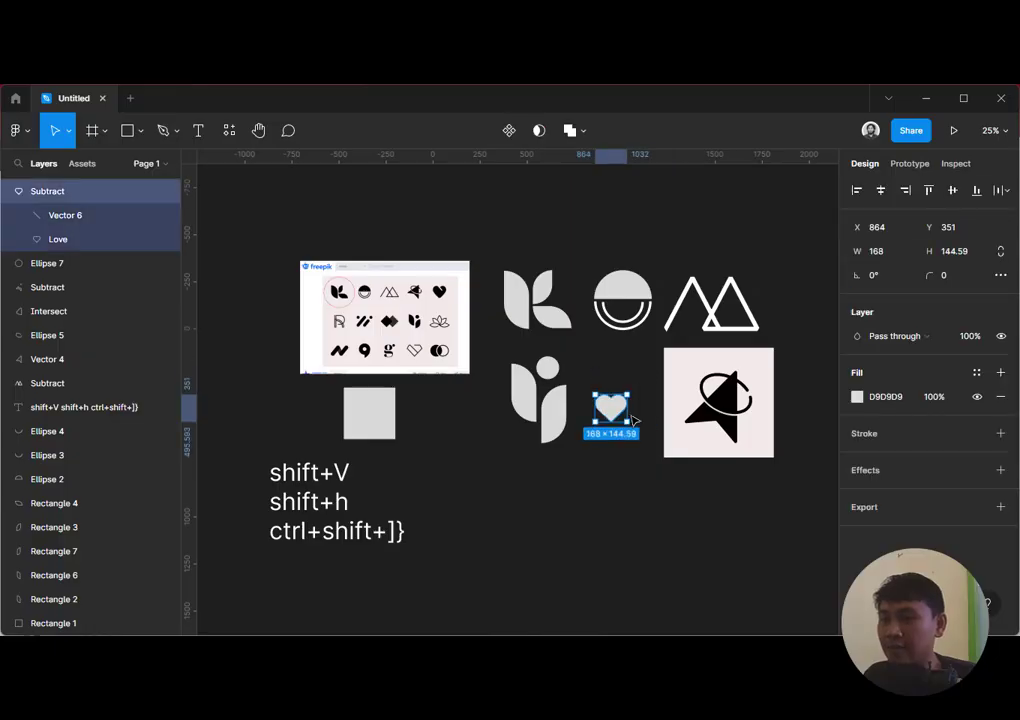
key(ctrl+z)
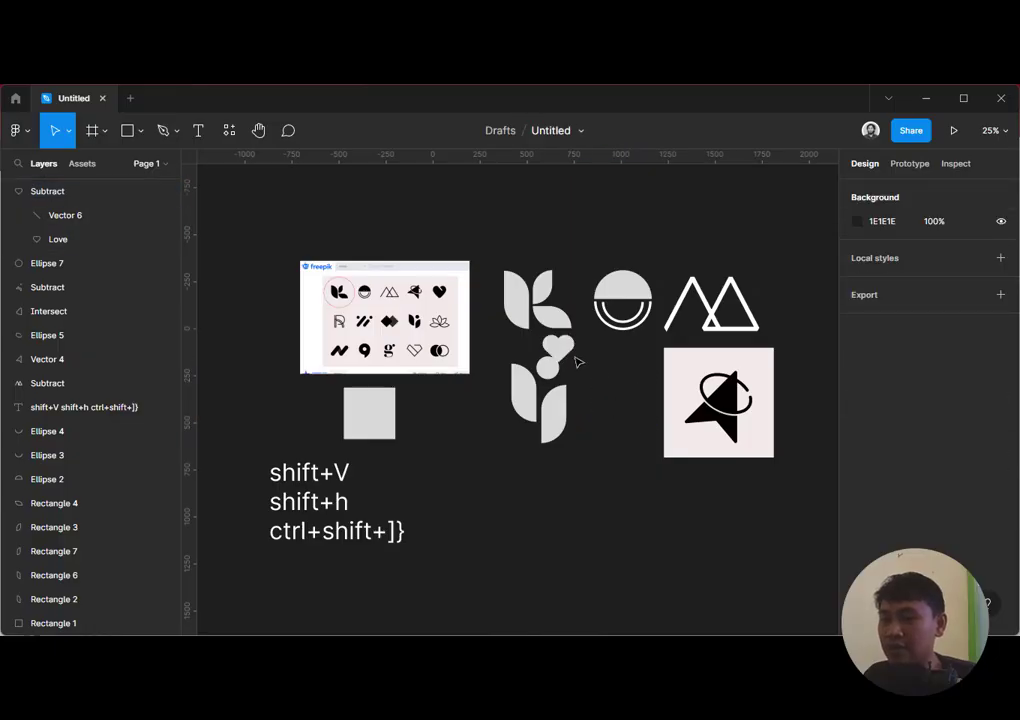
drag(577, 362, 601, 403)
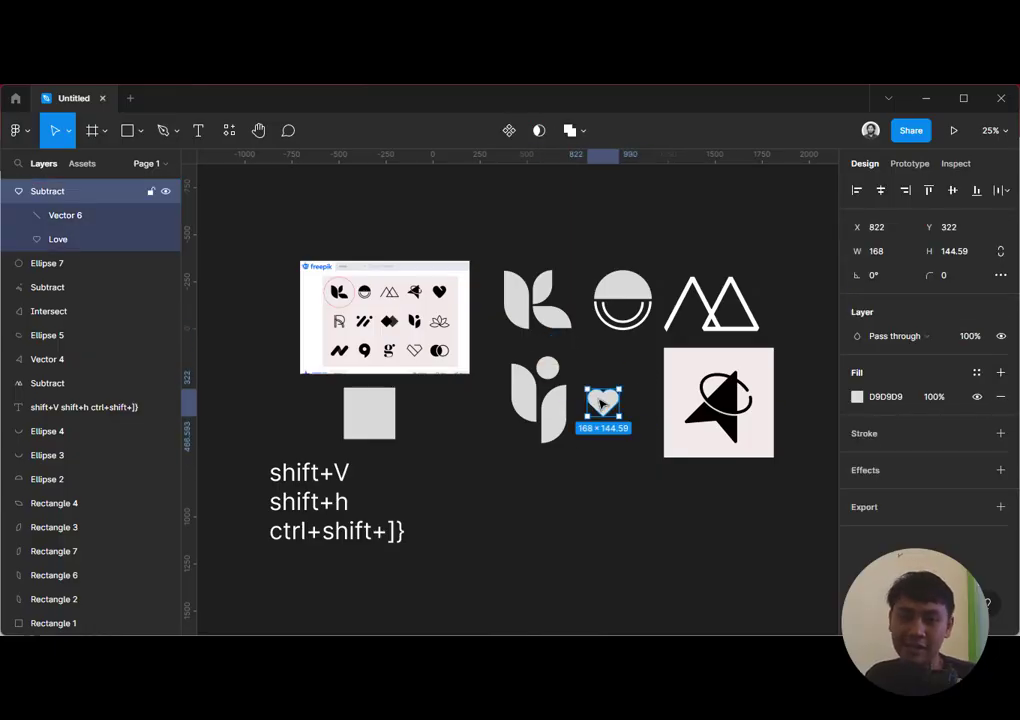
Try enlarging the heart from its corner, then undo back to 168×144.59
click(67, 131)
click(68, 168)
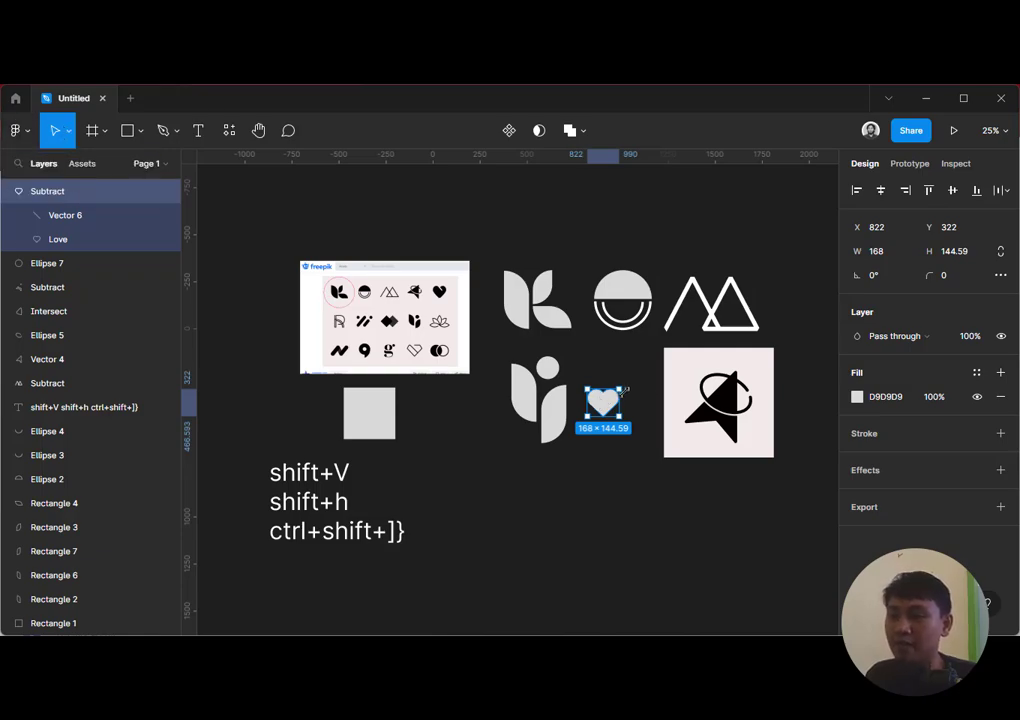
drag(623, 380, 822, 224)
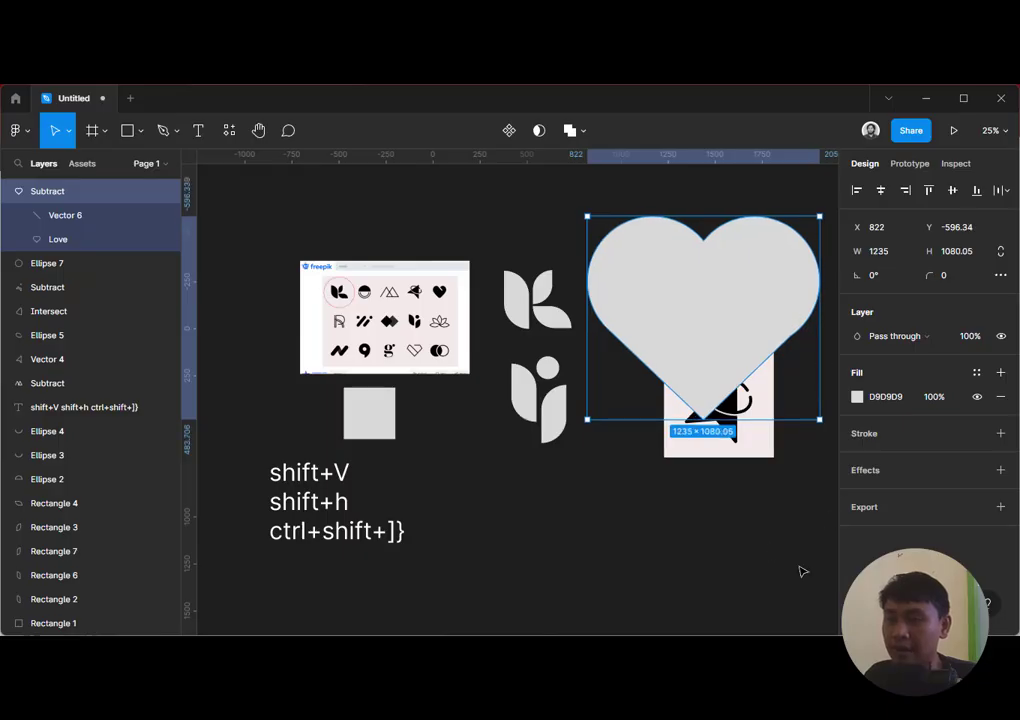
click(728, 519)
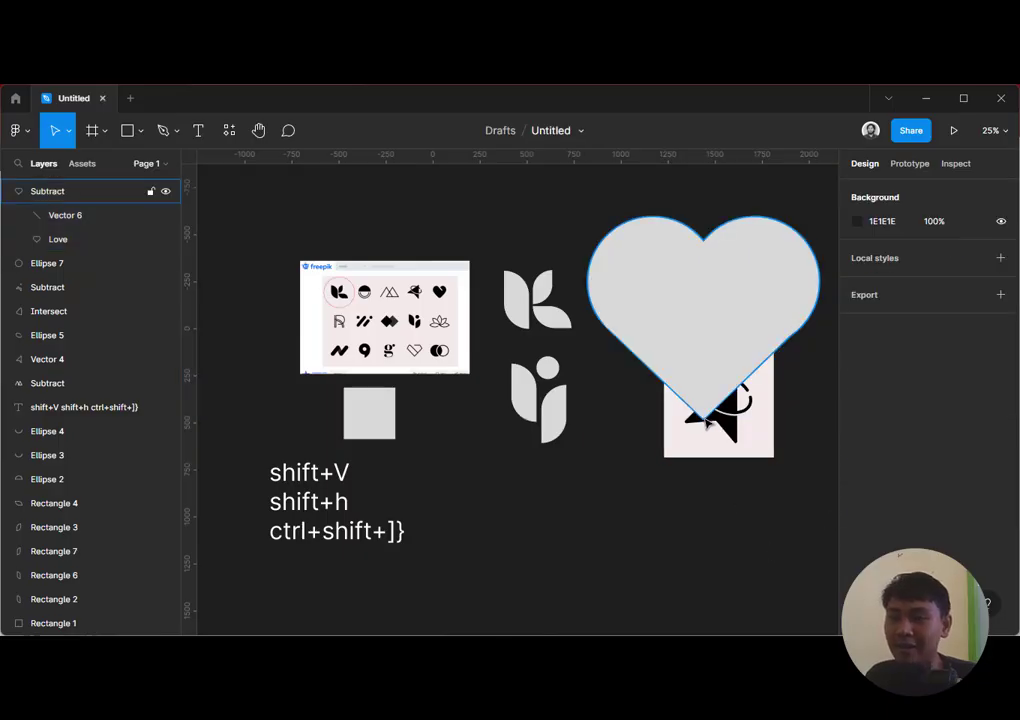
key(ctrl+z)
key(ctrl+z)
key(ctrl+z)
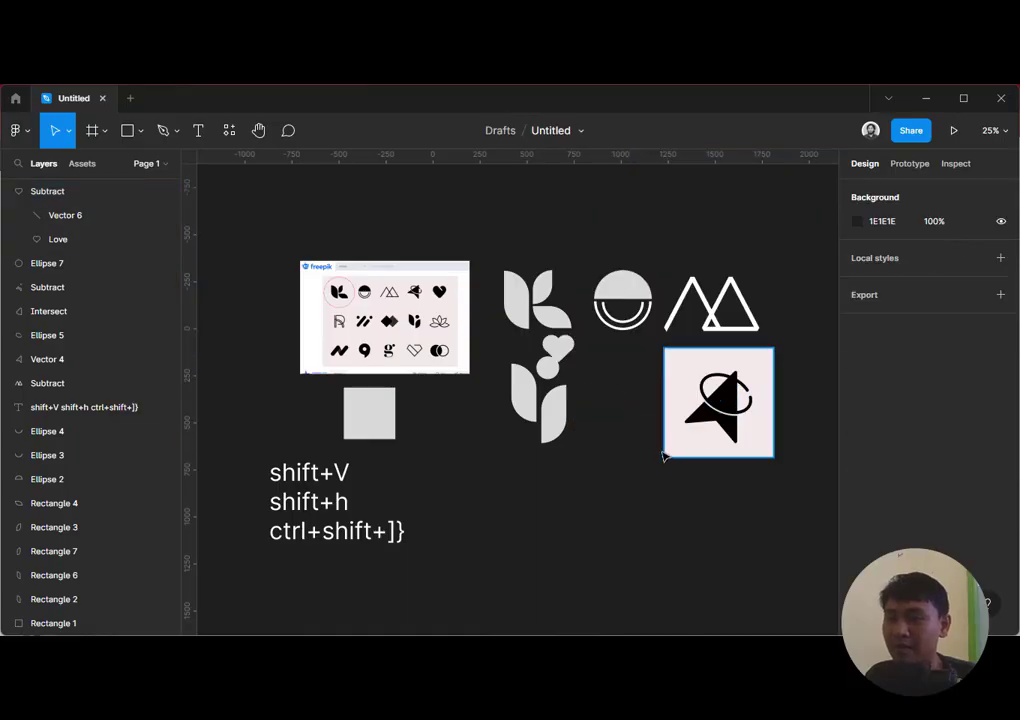
Move the small heart beside the leaf-and-dot mark and select its Subtract group
drag(555, 347, 606, 400)
scroll(610, 403, up, 6)
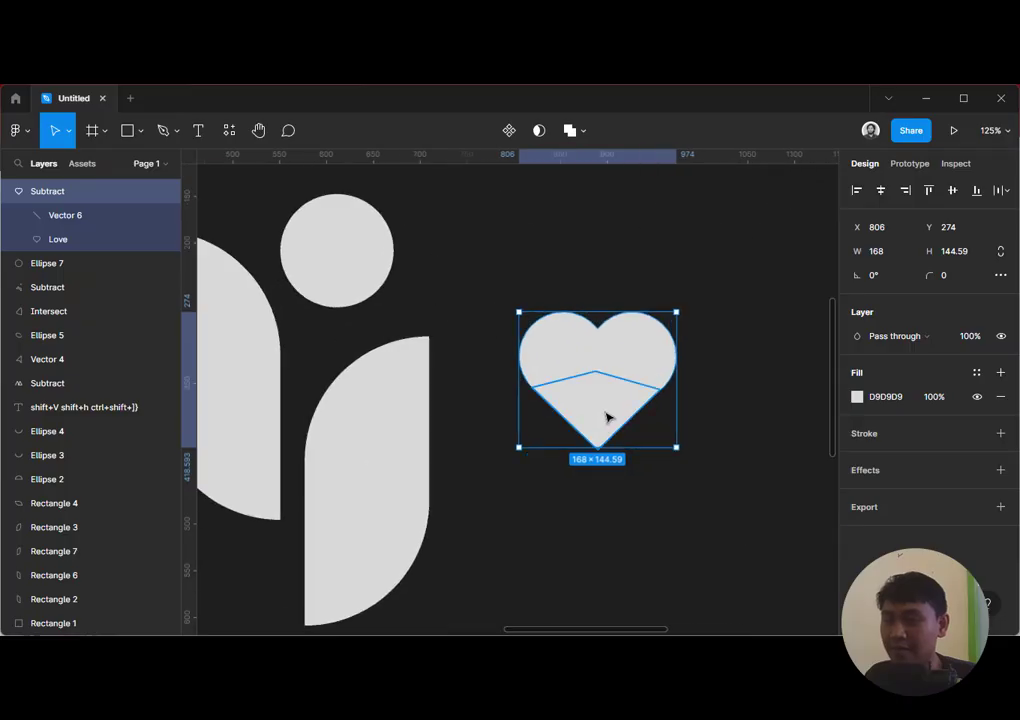
double_click(603, 430)
scroll(603, 430, up, 10)
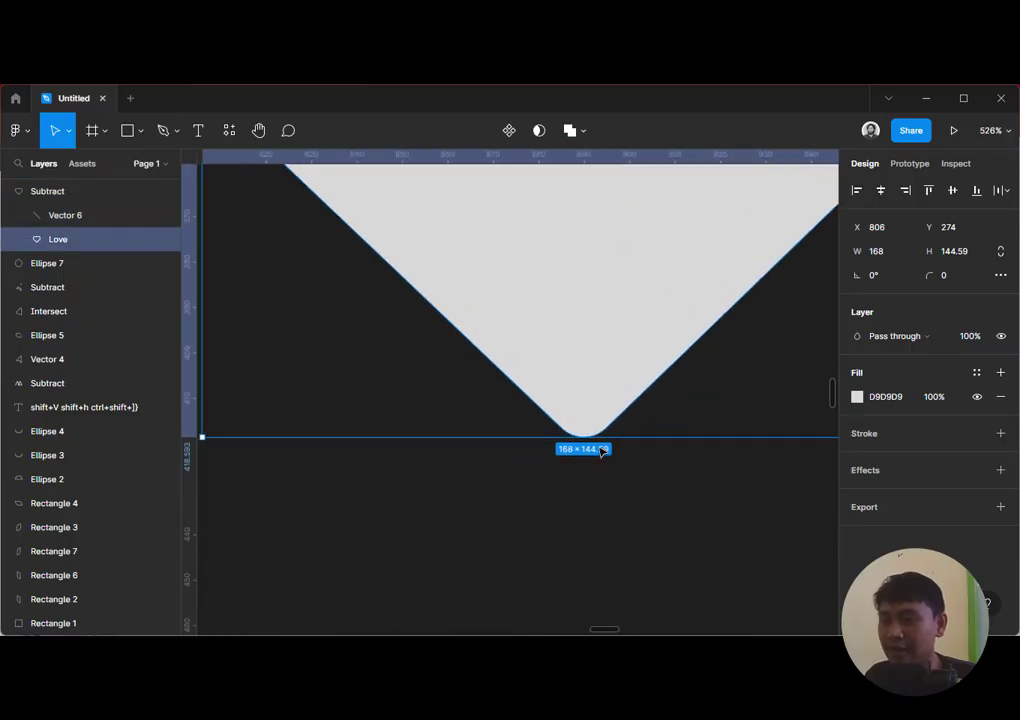
scroll(603, 420, down, 10)
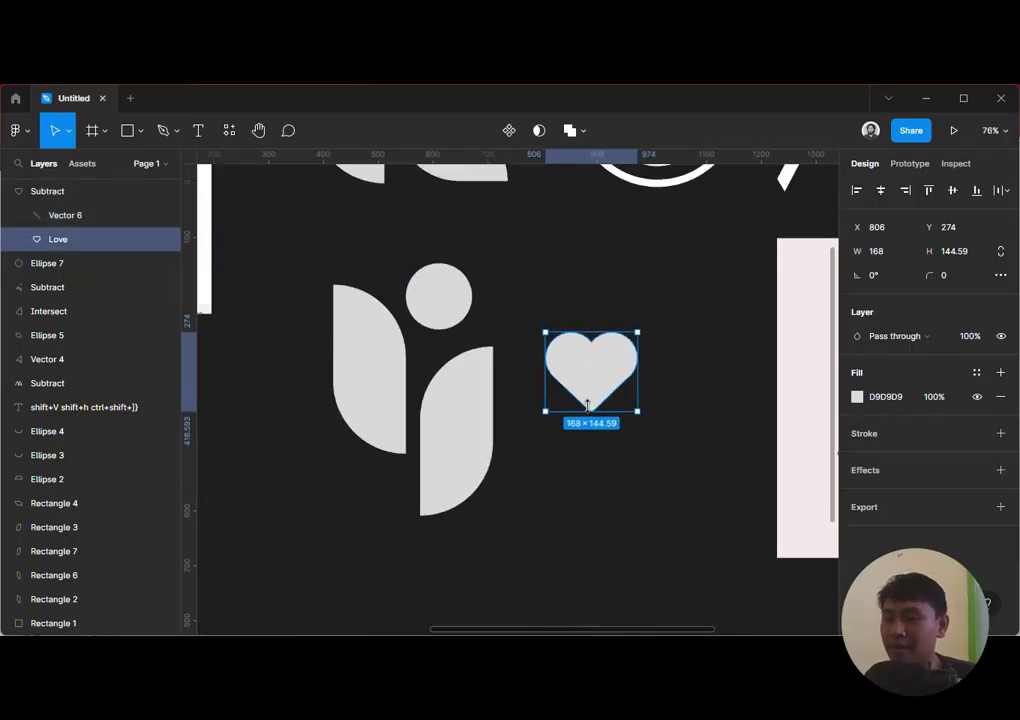
click(598, 408)
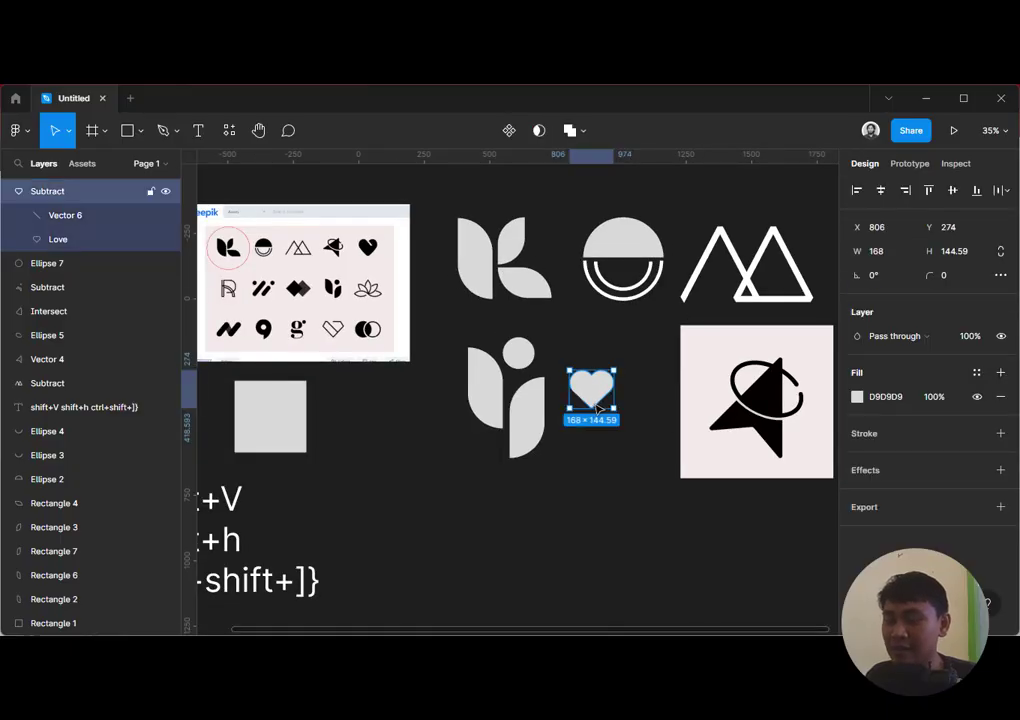
Switch to proportional scaling and enlarge the heart to 477×410.54 beside the leaf mark
key(k)
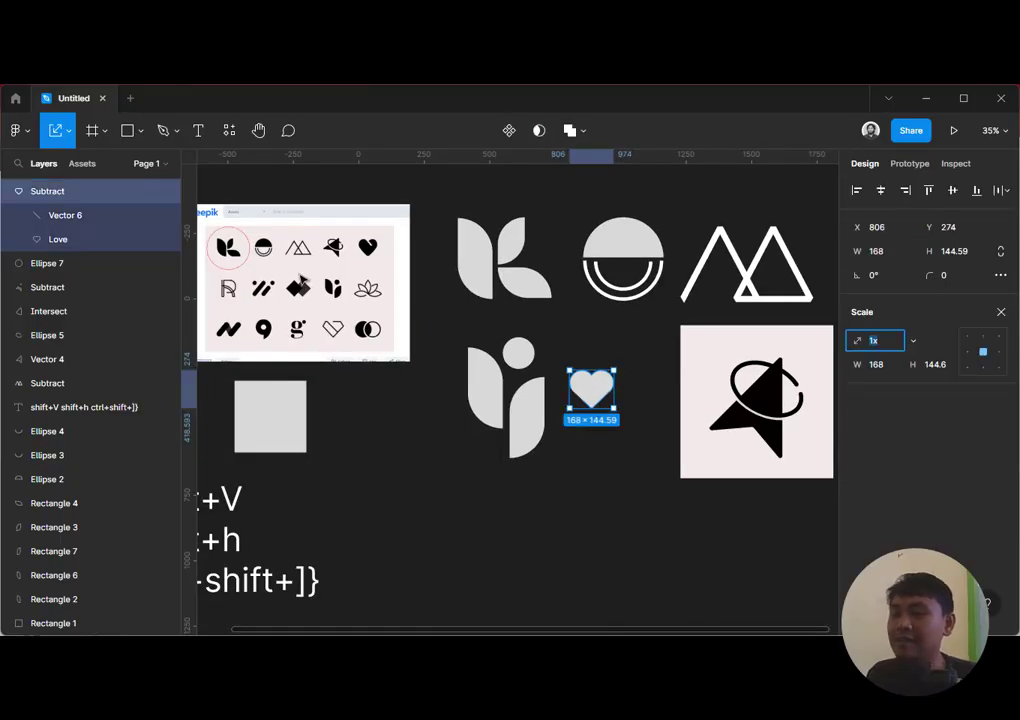
click(68, 131)
click(68, 188)
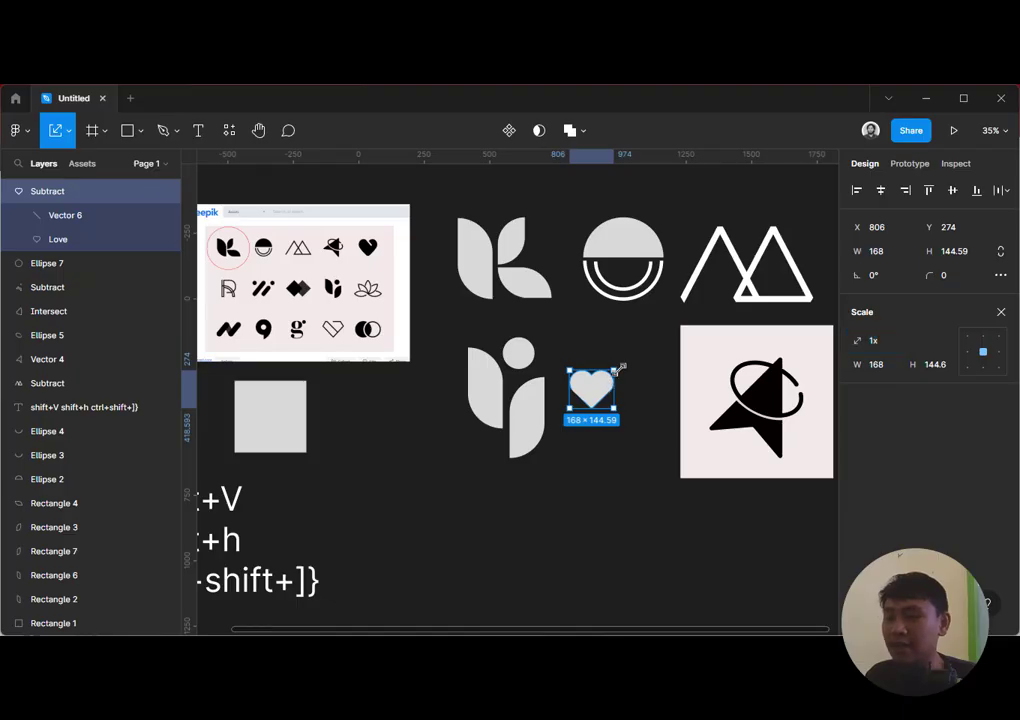
drag(617, 370, 693, 299)
drag(654, 373, 635, 419)
scroll(605, 457, up, 1)
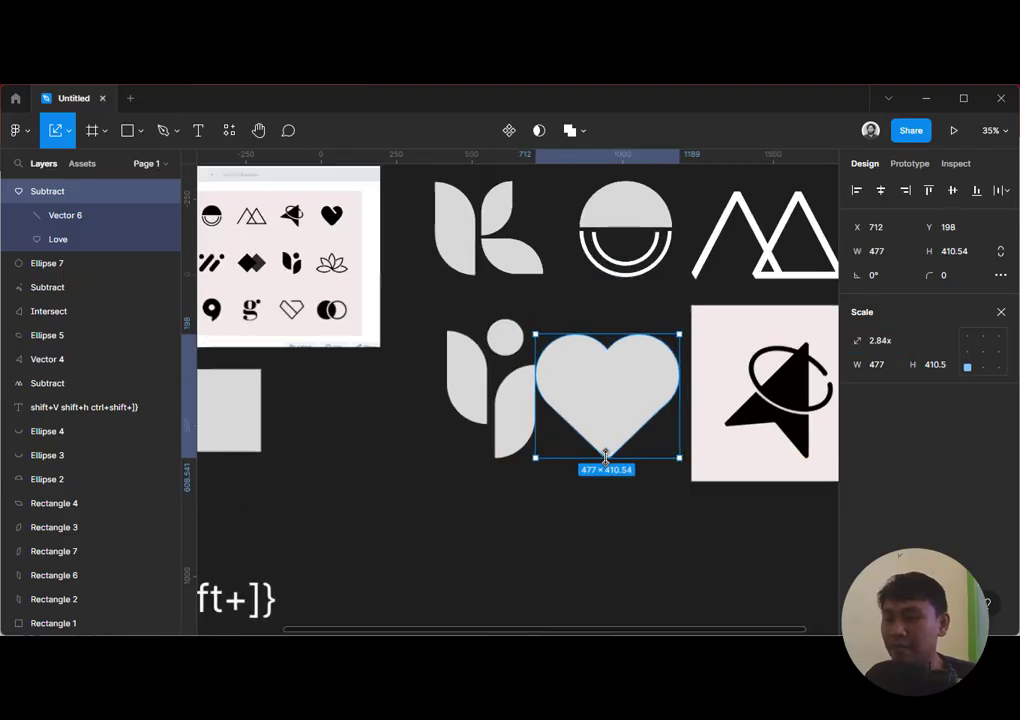
scroll(605, 457, up, 4)
scroll(605, 450, down, 3)
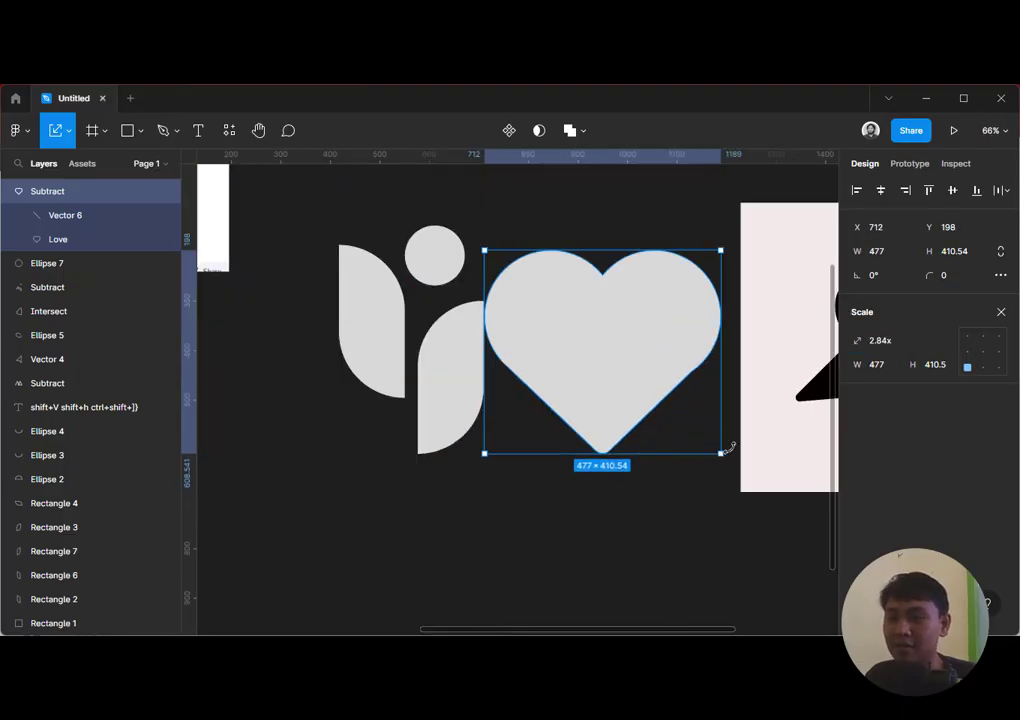
Scale the heart down to about 310×266.81 and nudge it into place between the marks
drag(720, 453, 637, 381)
drag(548, 303, 599, 346)
click(613, 492)
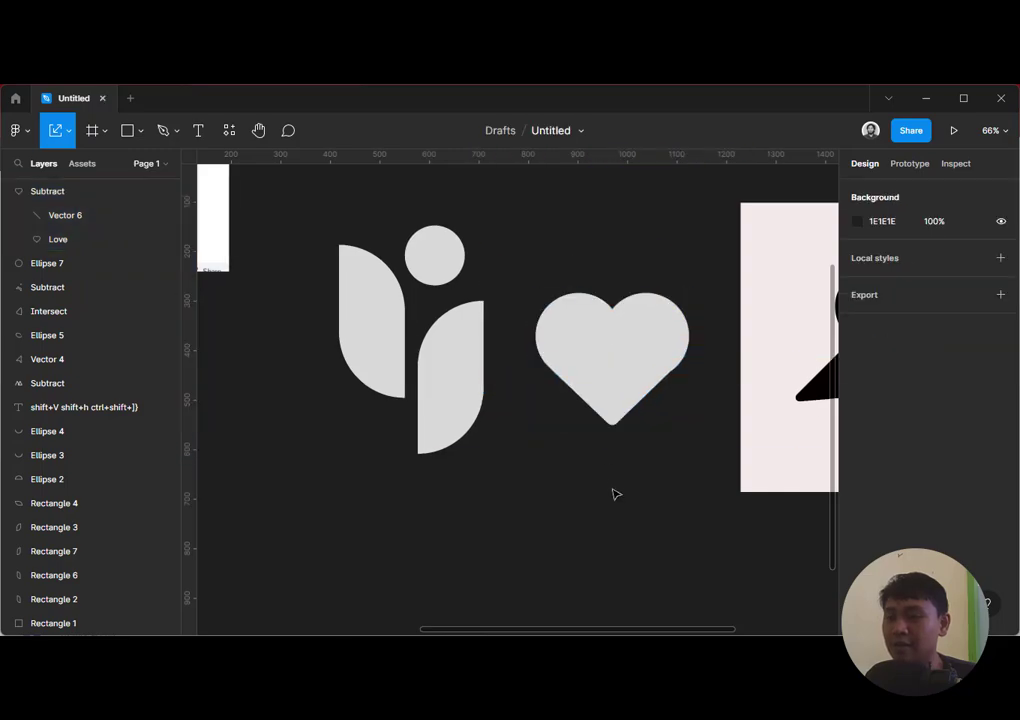
scroll(605, 485, down, 3)
scroll(585, 483, right, 2)
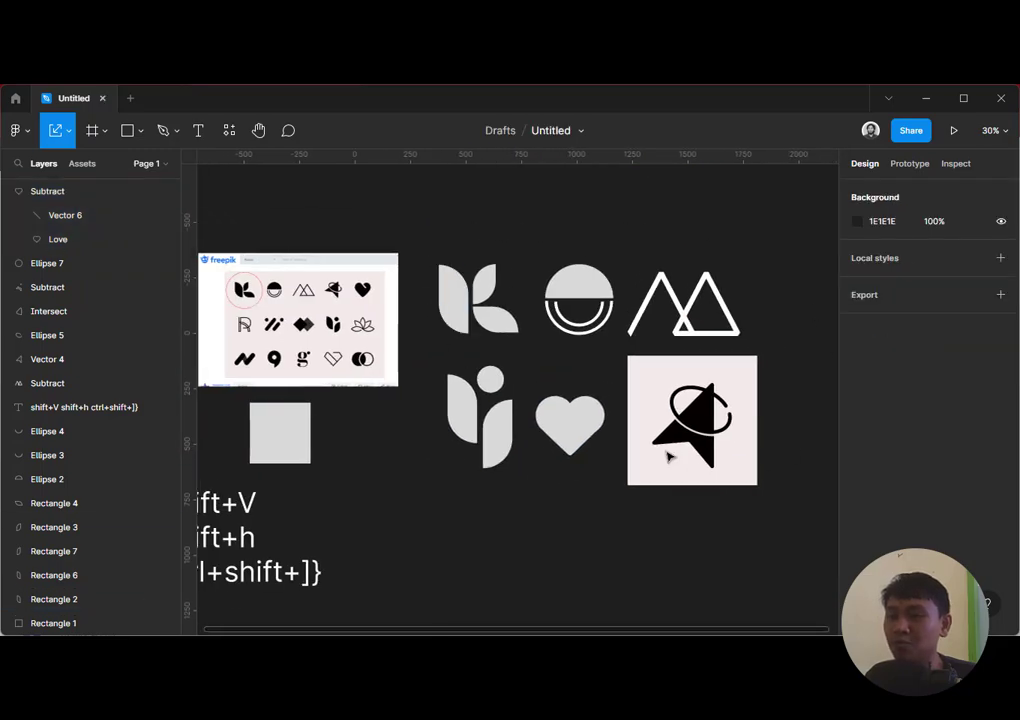
drag(379, 398, 459, 414)
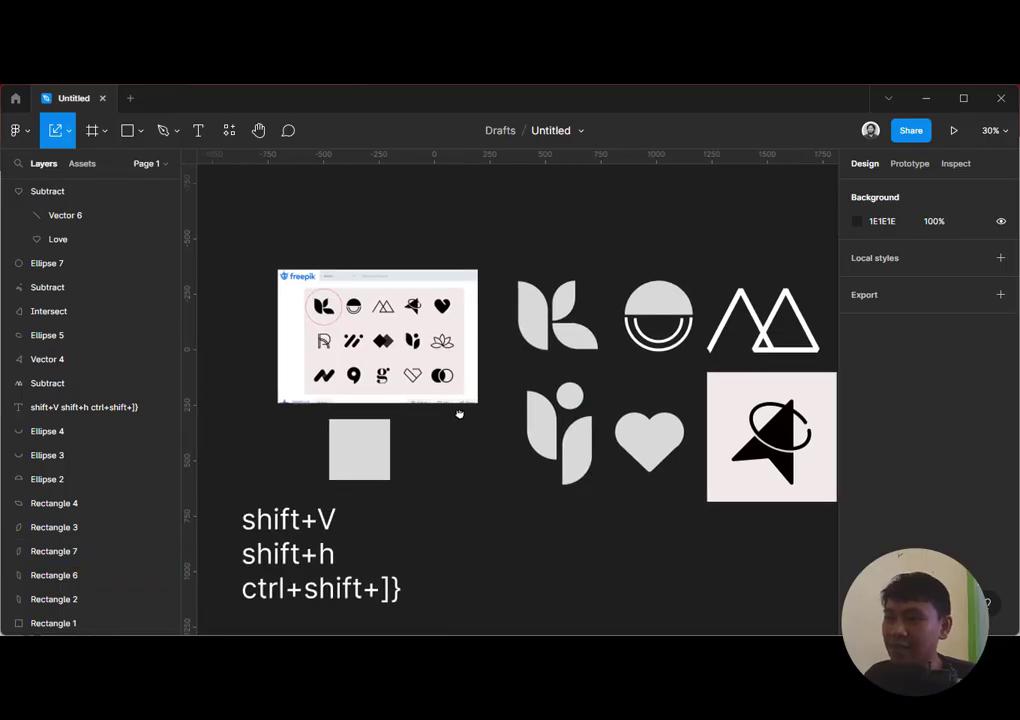
click(140, 131)
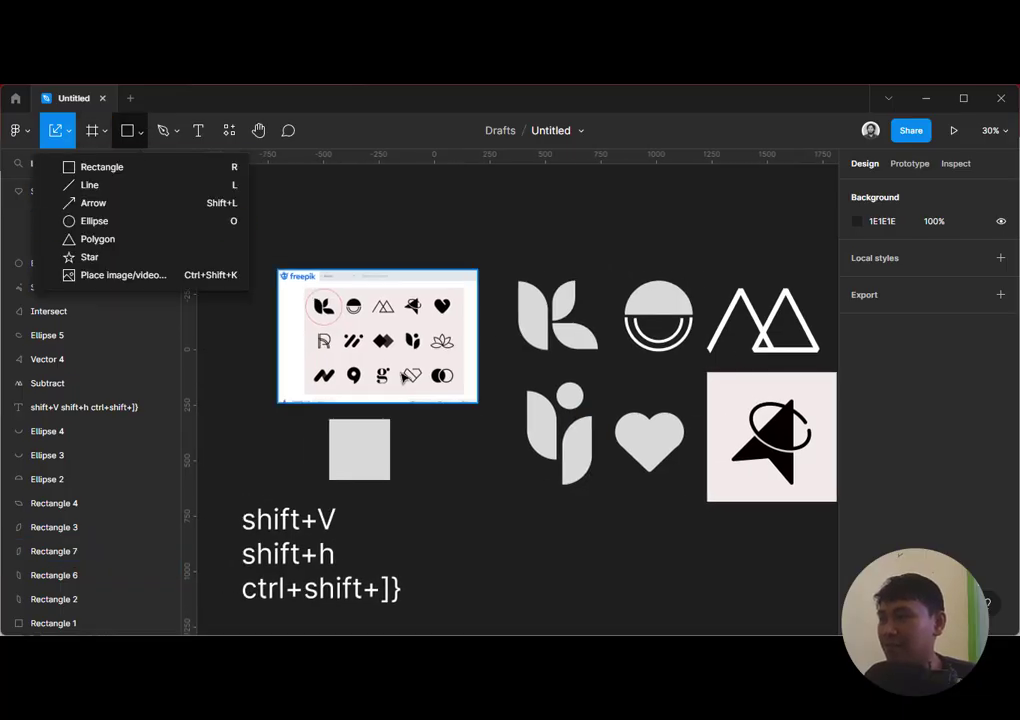
Draw a 103×103 square beside the lotus icon and duplicate it offset down-right
click(148, 168)
scroll(375, 338, up, 5)
drag(369, 341, 405, 348)
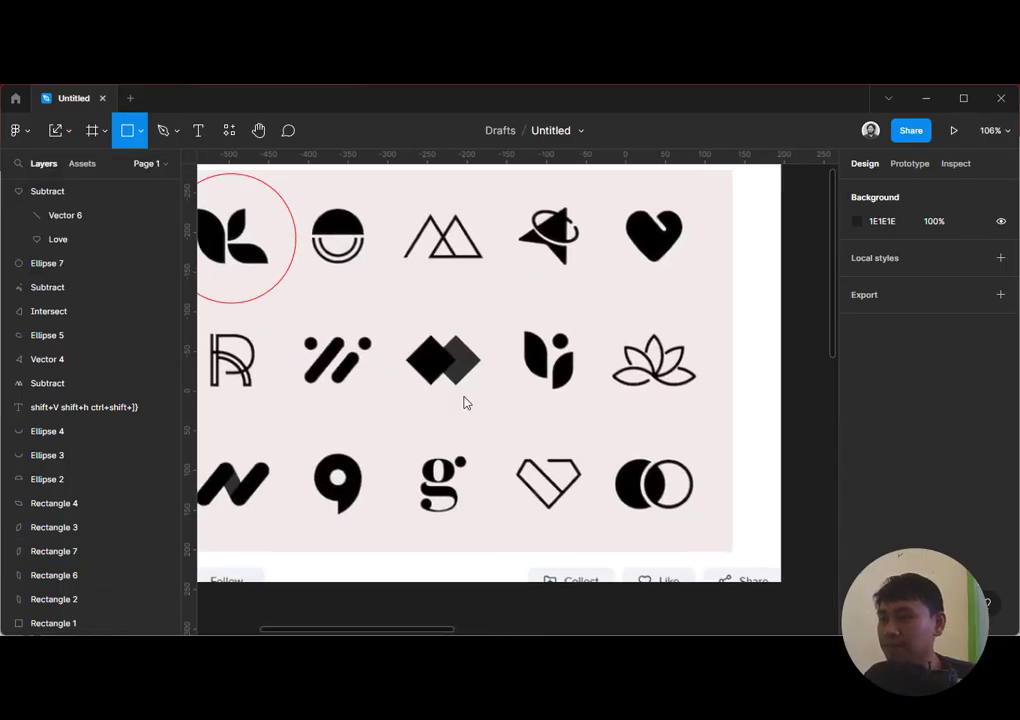
drag(398, 300, 483, 387)
drag(428, 346, 586, 314)
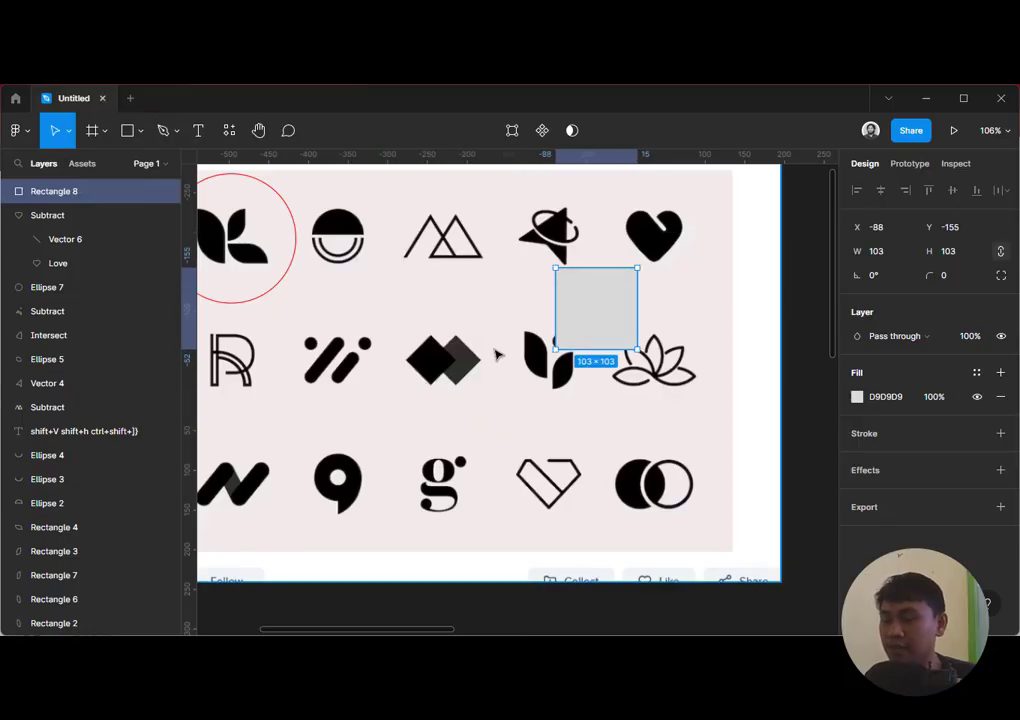
drag(586, 313, 622, 351)
Sample dark grey for the copy and near-black for the first square from the reference
key(i)
click(466, 358)
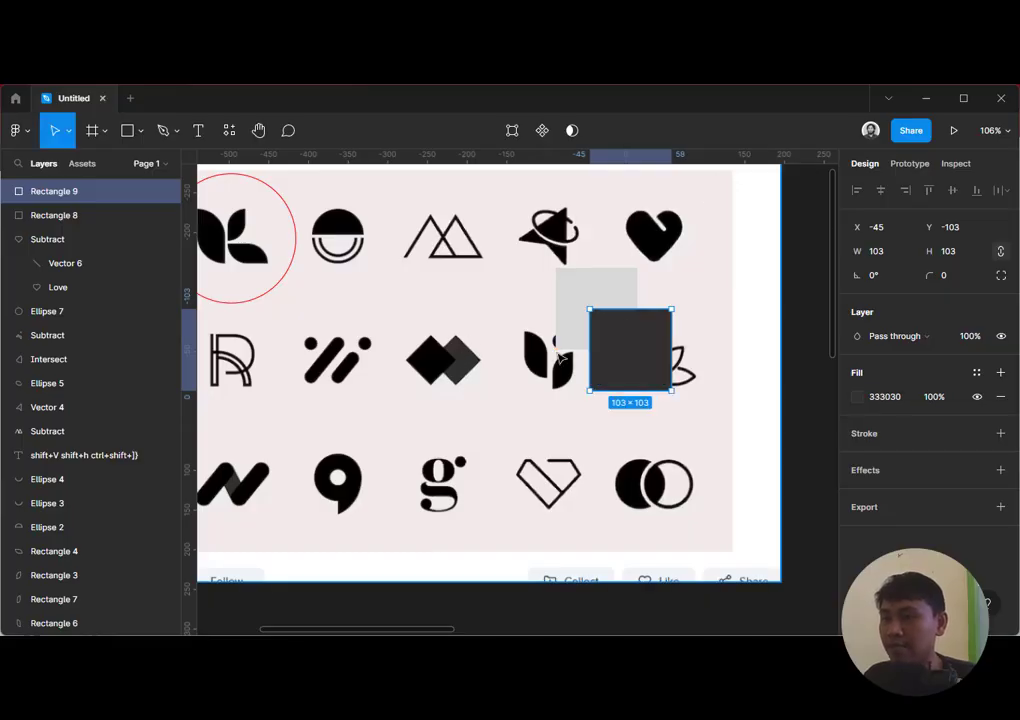
click(608, 300)
key(i)
click(435, 345)
Select both squares and trial rotations between 1° and 21°, ending back at 1°
click(660, 345)
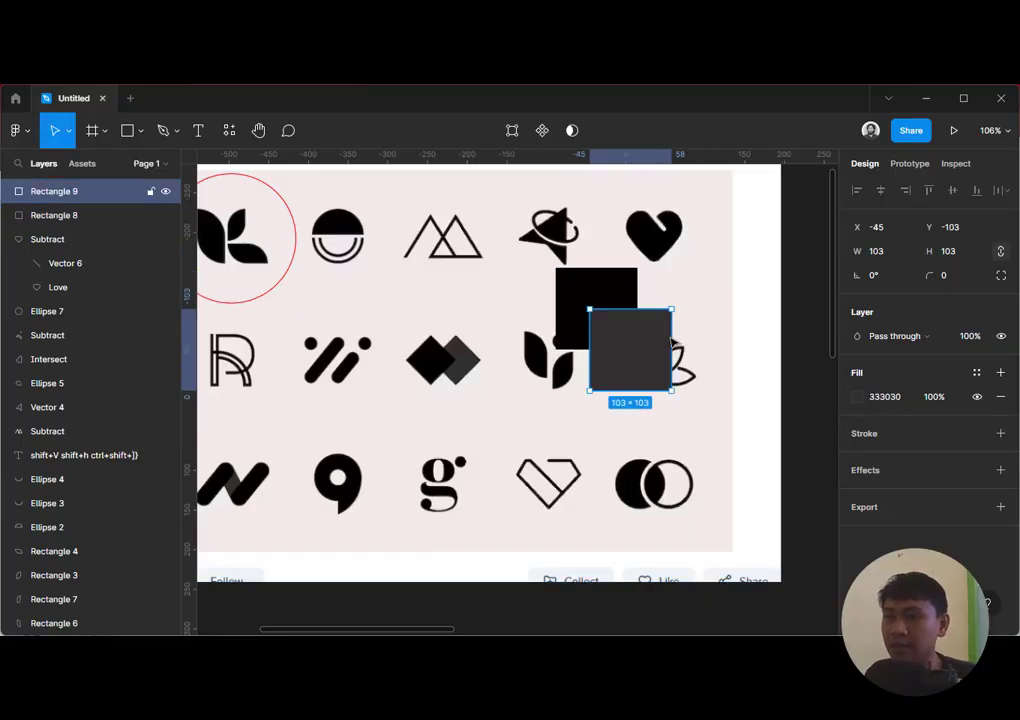
shift+click(617, 304)
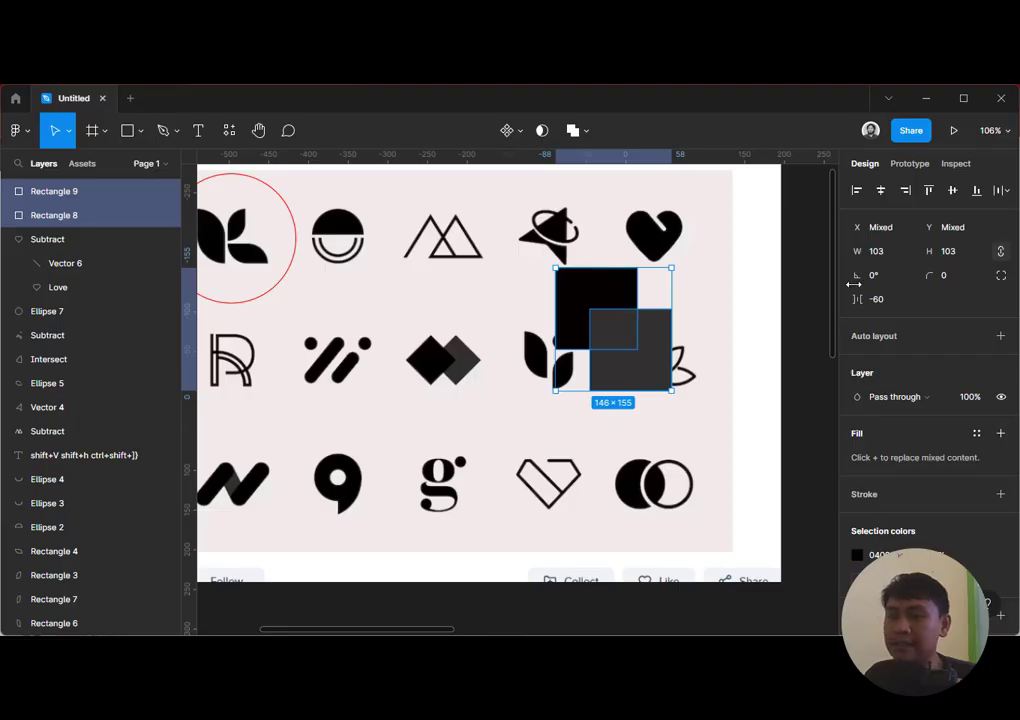
click(900, 282)
key(Up)
key(shift+Up)
key(shift+Up)
key(shift+Down)
key(shift+Down)
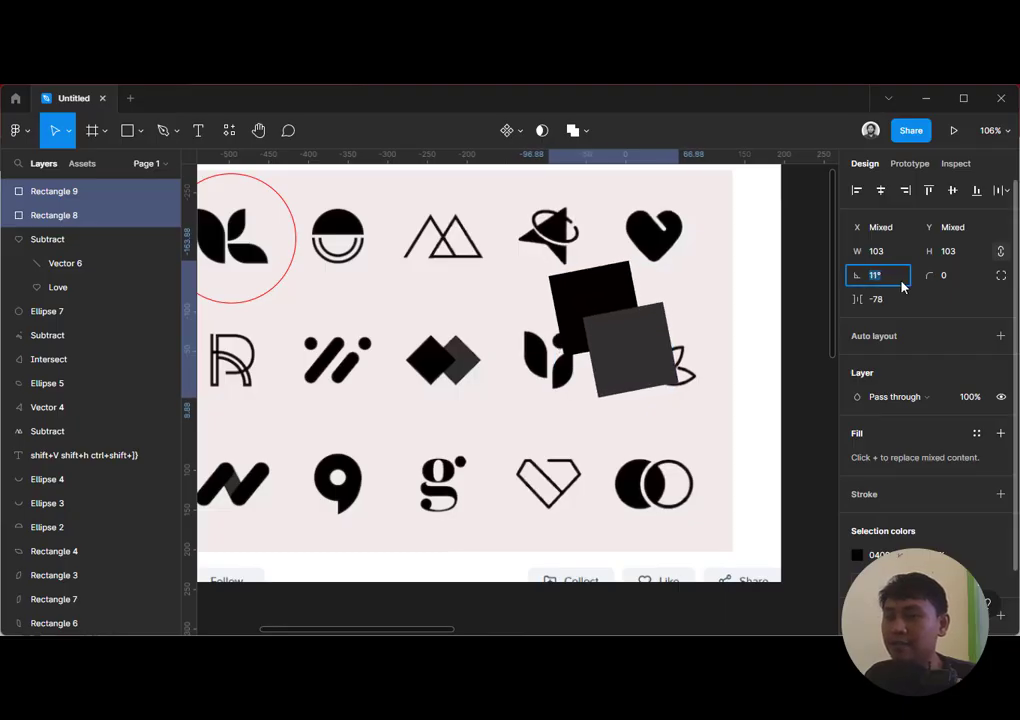
key(shift+Up)
key(shift+Up)
key(shift+Down)
key(shift+Down)
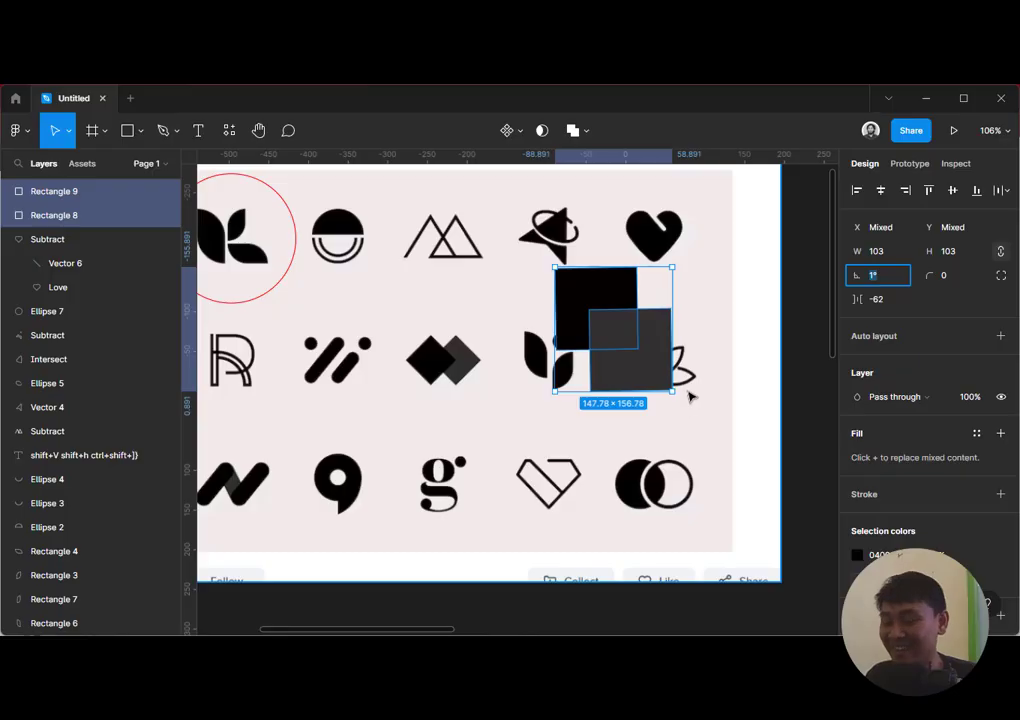
Select the dark grey and black squares and group them as Group 1
click(704, 334)
click(617, 345)
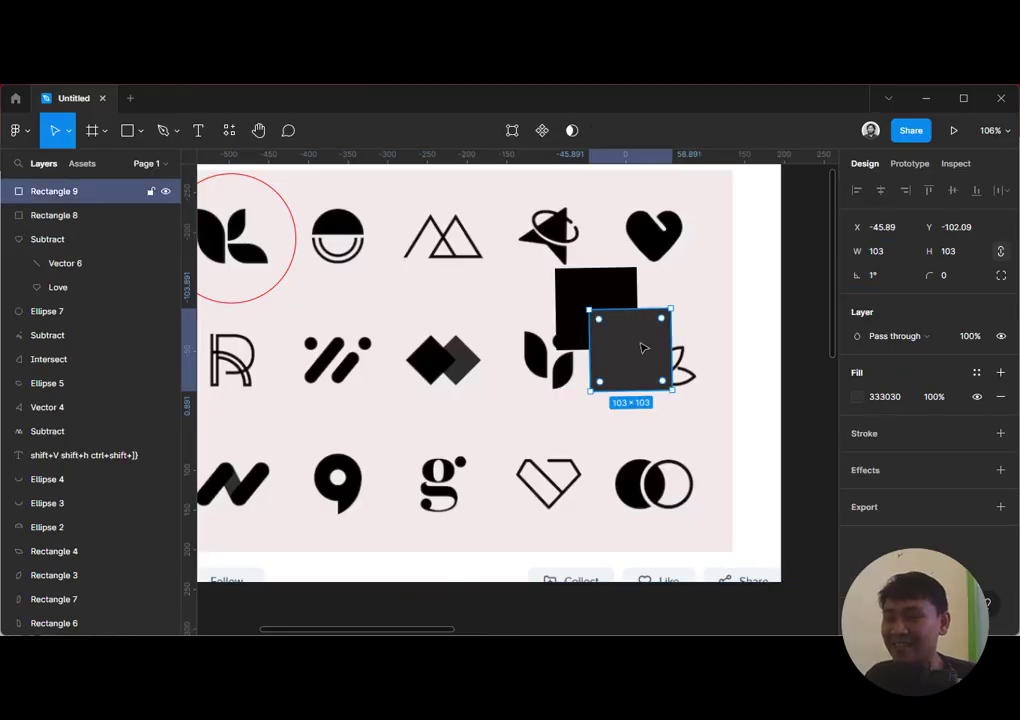
shift+click(607, 286)
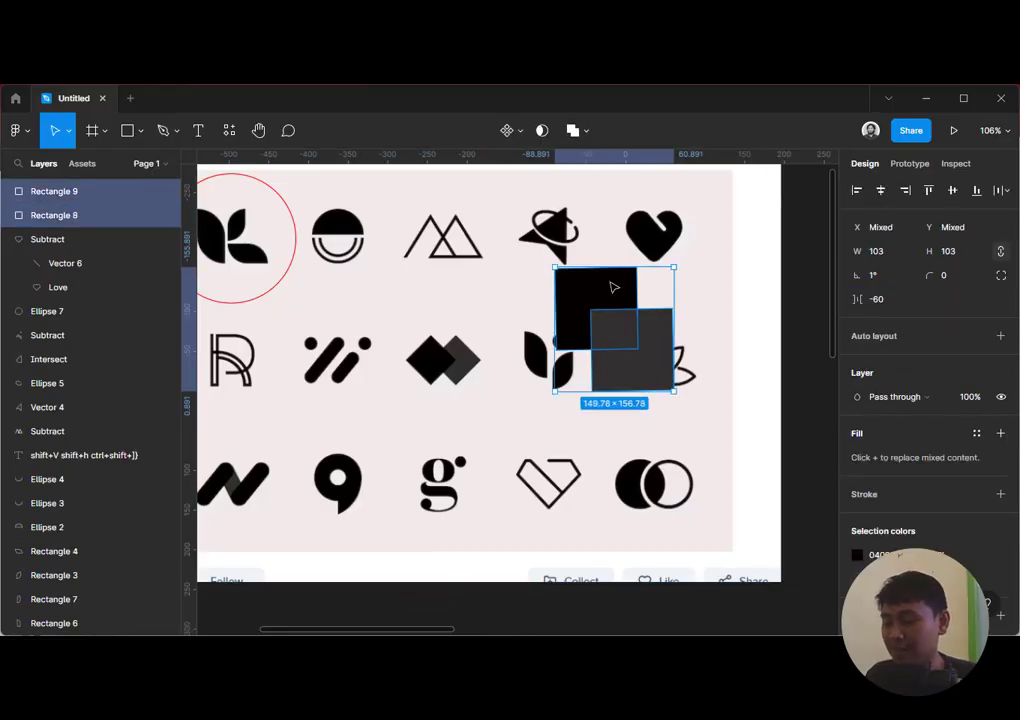
key(ctrl+g)
Rotate the grouped squares and set the rotation to exactly 45°
drag(680, 393, 724, 326)
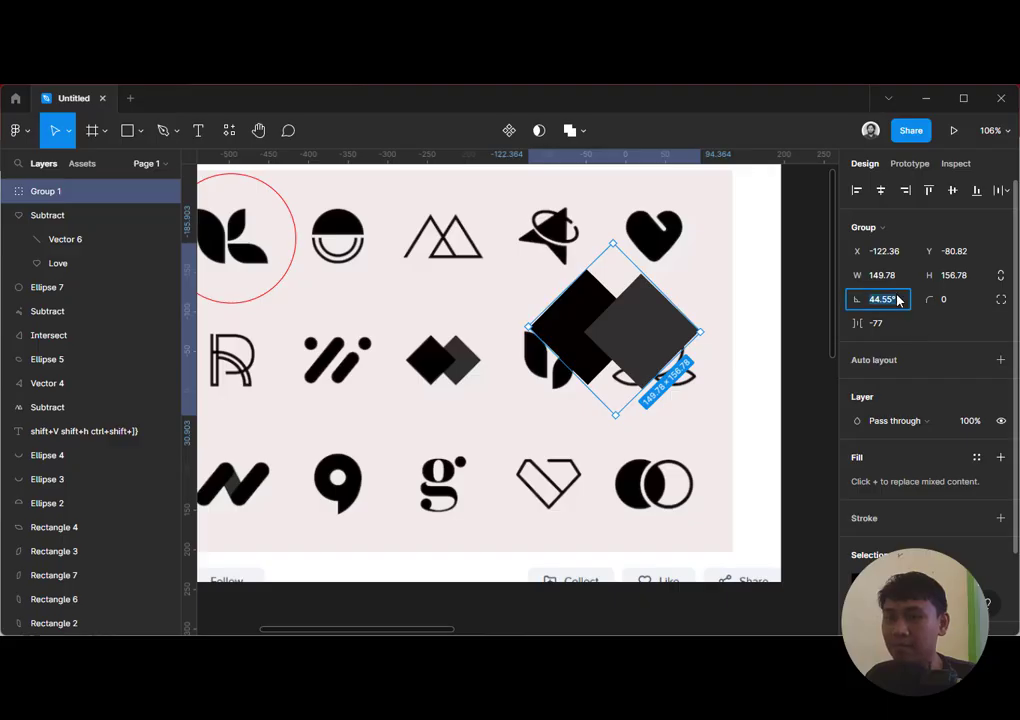
text(45)
key(Return)
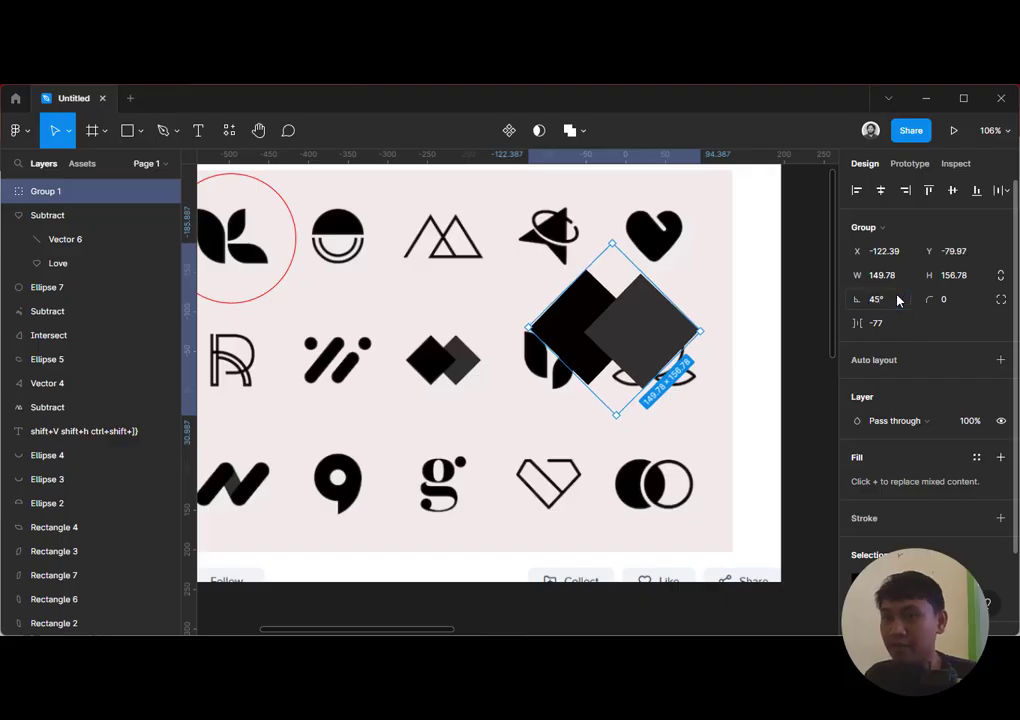
Reselect the diamond group and adjust the spacing between the two diamonds
double_click(706, 302)
click(798, 227)
click(798, 227)
scroll(770, 280, down, 3)
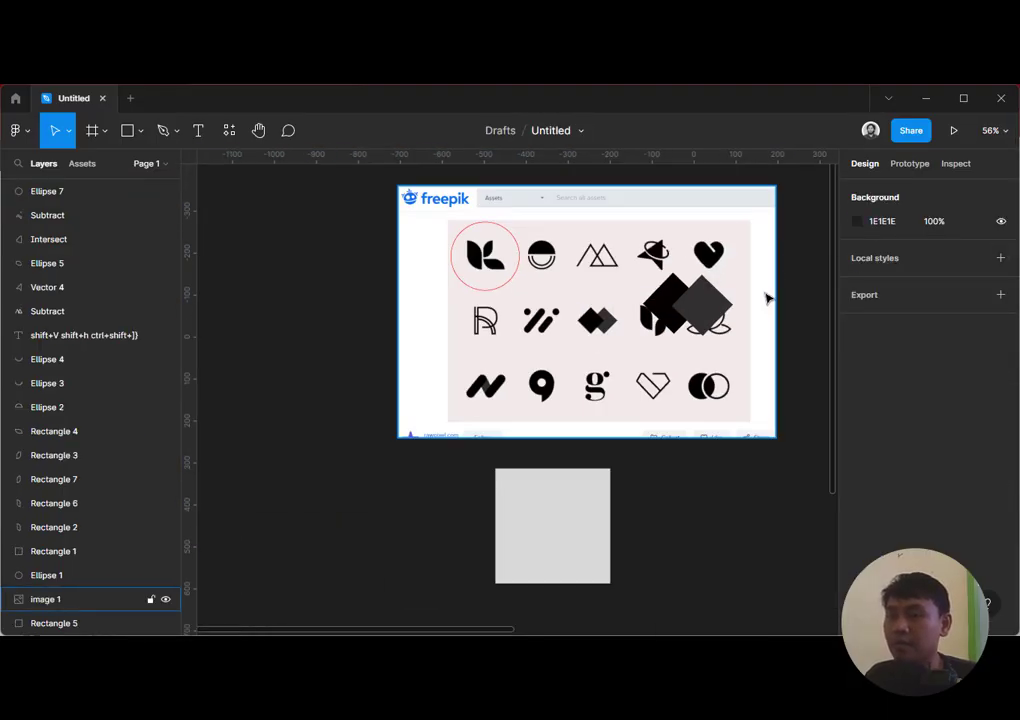
drag(766, 294, 592, 297)
click(526, 303)
drag(526, 305, 636, 424)
Undo the spacing change and move the diamond pair below the heart recreation
key(ctrl+z)
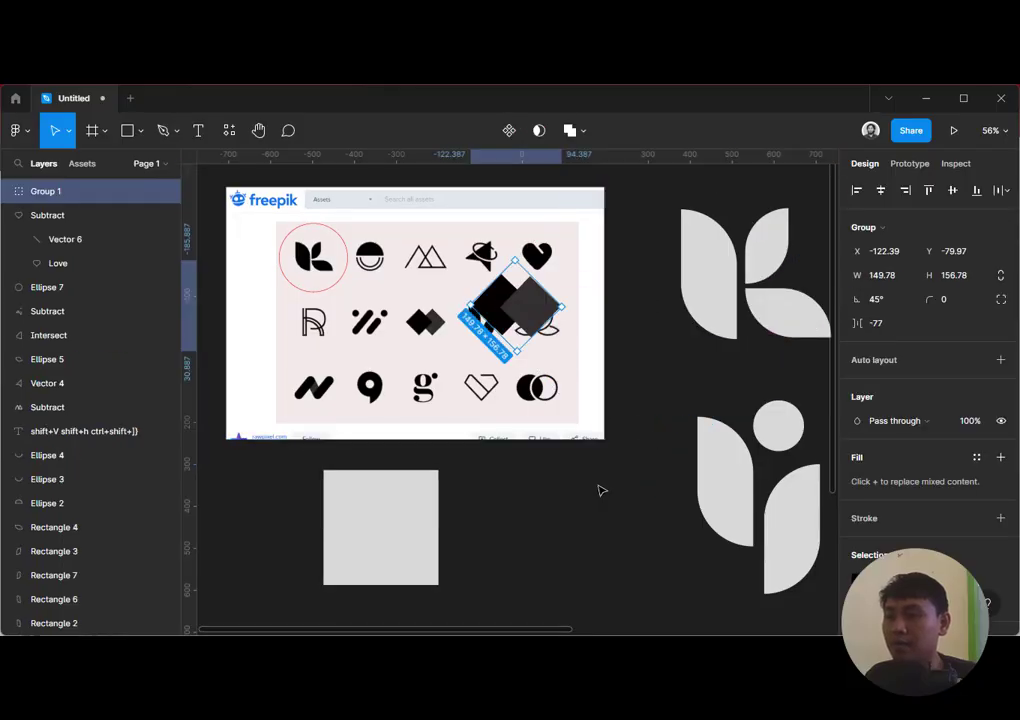
click(599, 487)
drag(513, 316, 614, 605)
drag(613, 467, 459, 269)
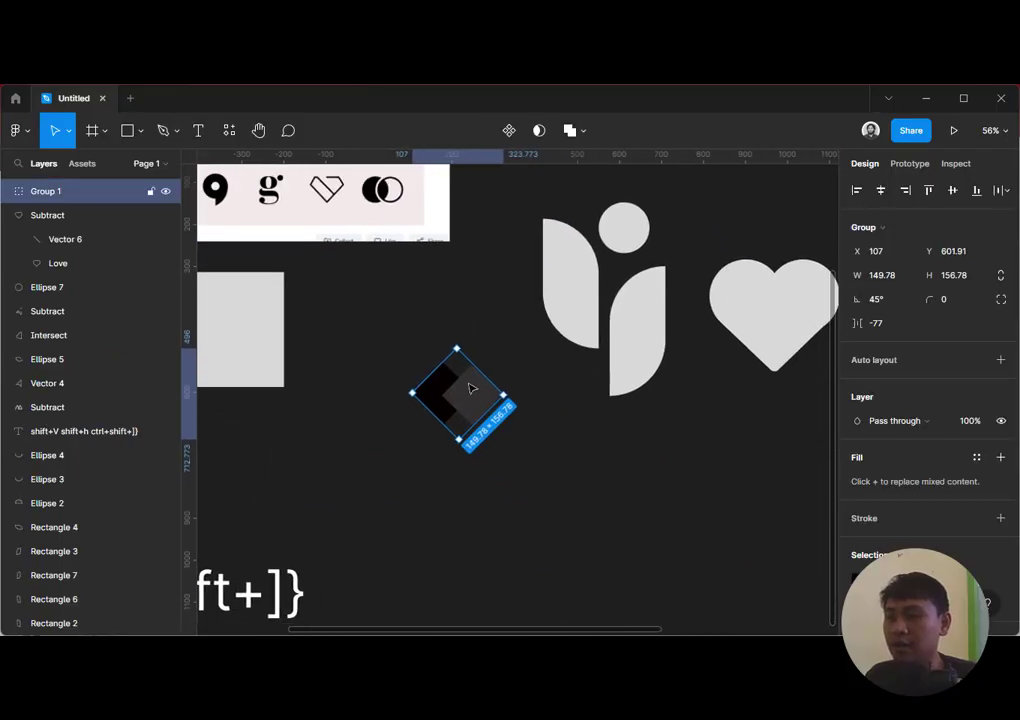
drag(494, 403, 670, 492)
key(k)
scroll(676, 467, down, 3)
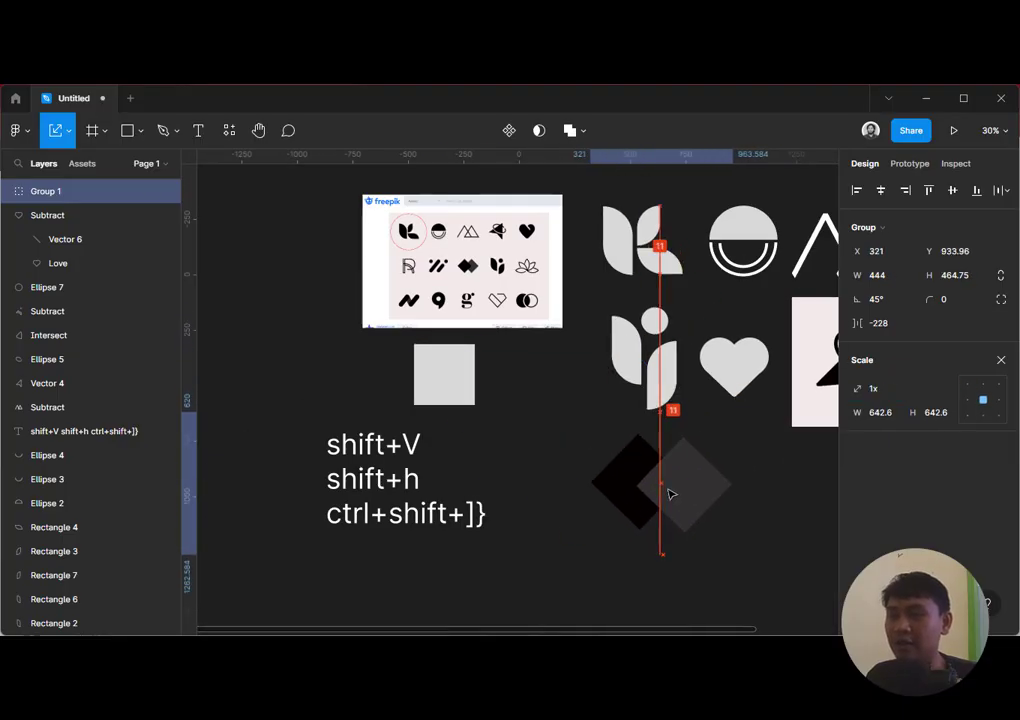
click(765, 521)
drag(783, 508, 685, 505)
Give the black diamond the light grey sampled from the other logos
double_click(578, 485)
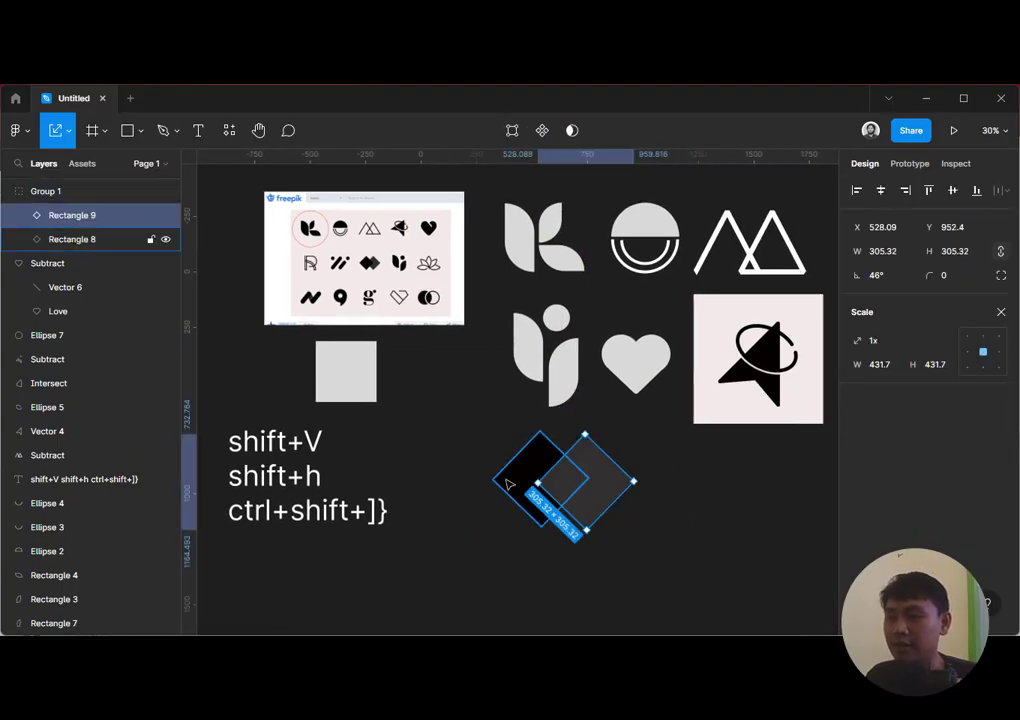
click(509, 482)
key(i)
click(766, 221)
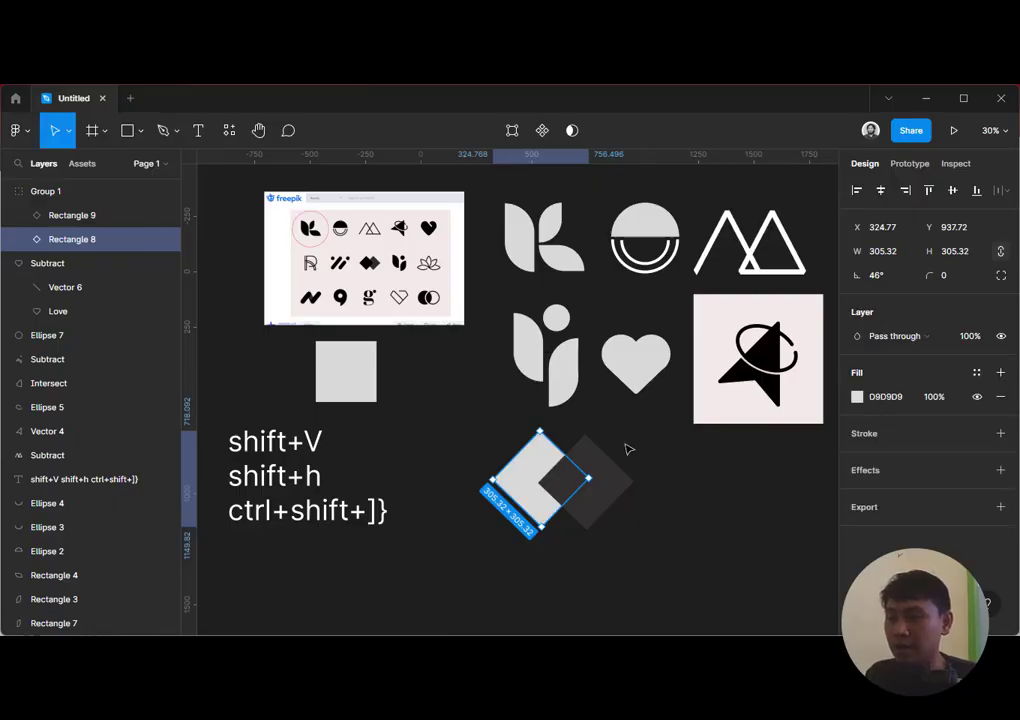
click(676, 467)
Lighten the dark grey diamond's fill to medium grey 9D9D9D
scroll(594, 513, left, 2)
click(594, 513)
click(620, 505)
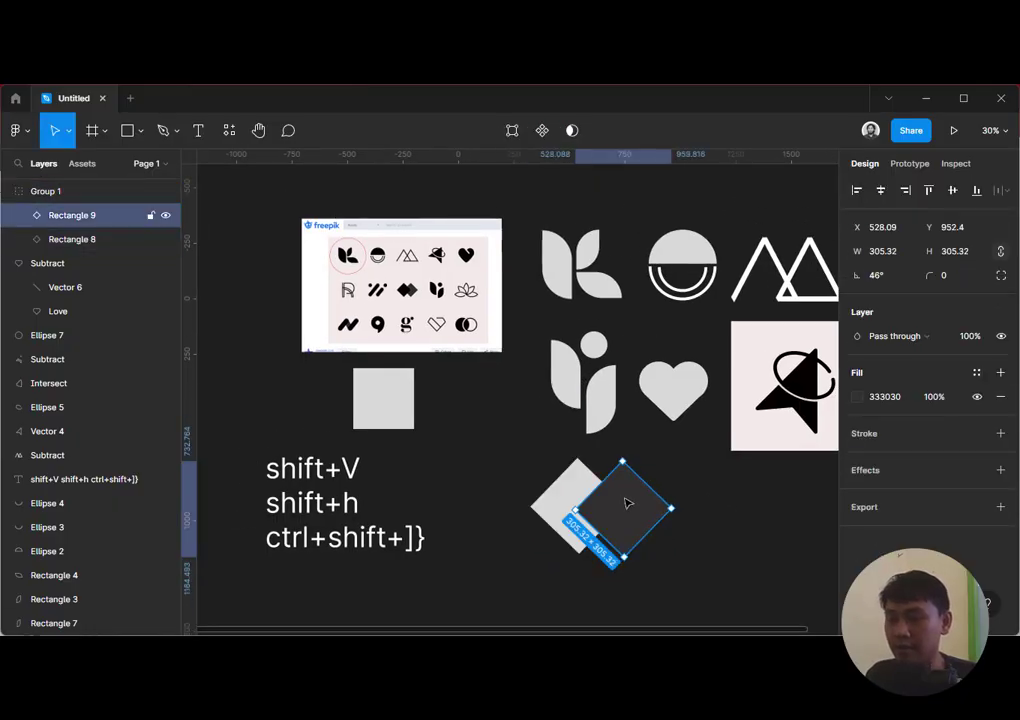
click(857, 396)
drag(776, 360, 617, 325)
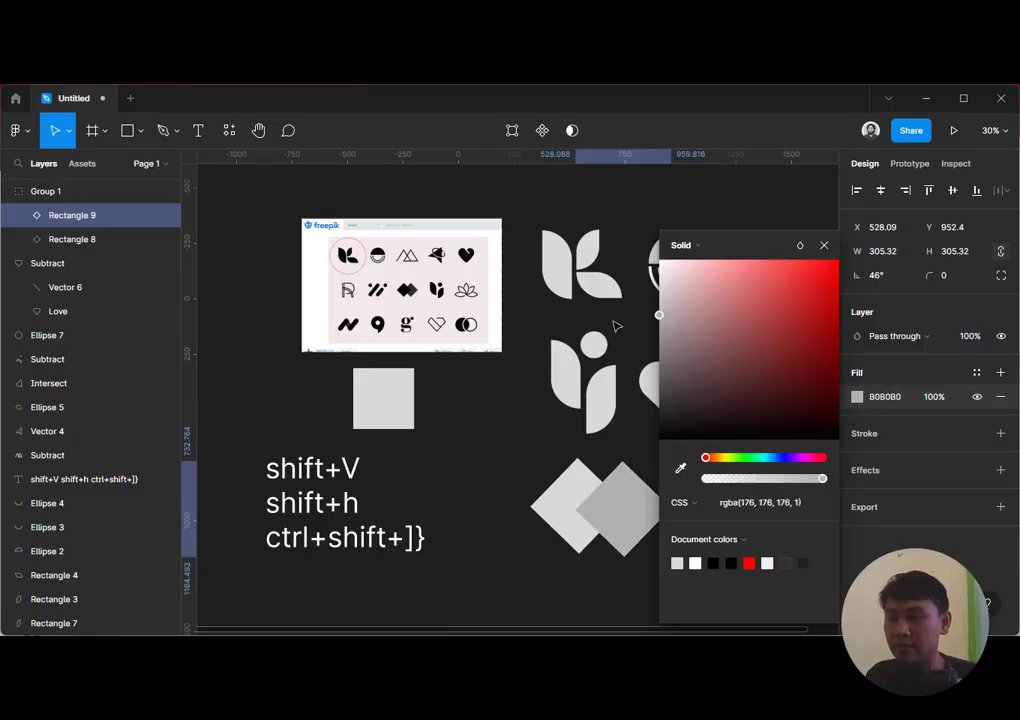
click(480, 455)
Scale the diamond pair proportionally to match the other logos and recentre the view
click(628, 487)
key(k)
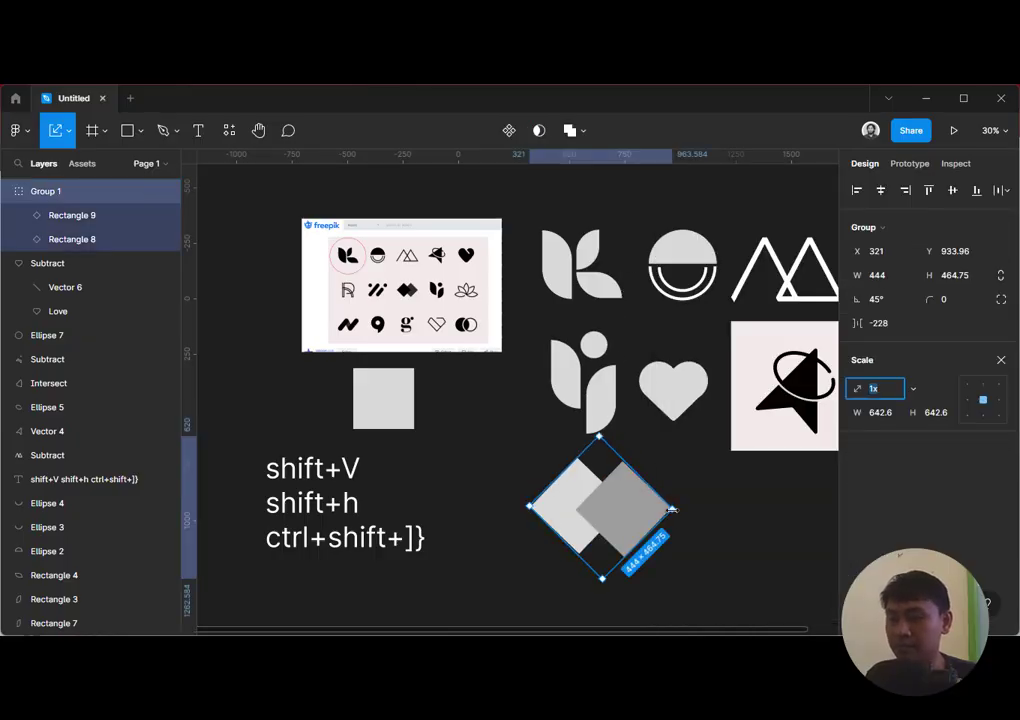
drag(672, 510, 620, 506)
click(697, 473)
drag(697, 472, 623, 503)
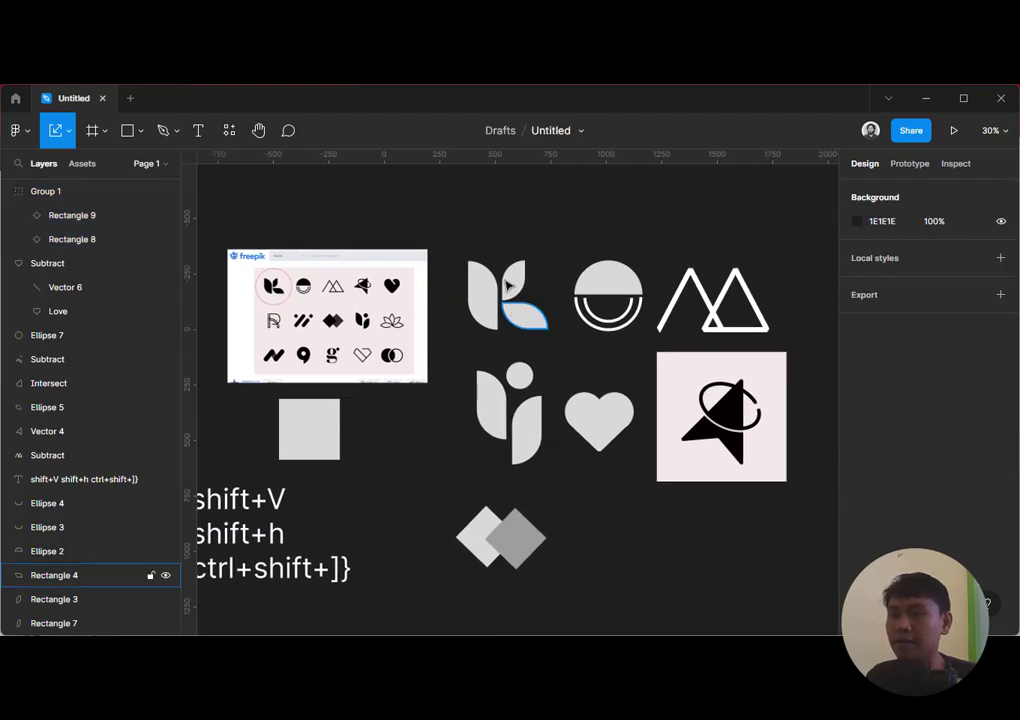
drag(387, 444, 450, 463)
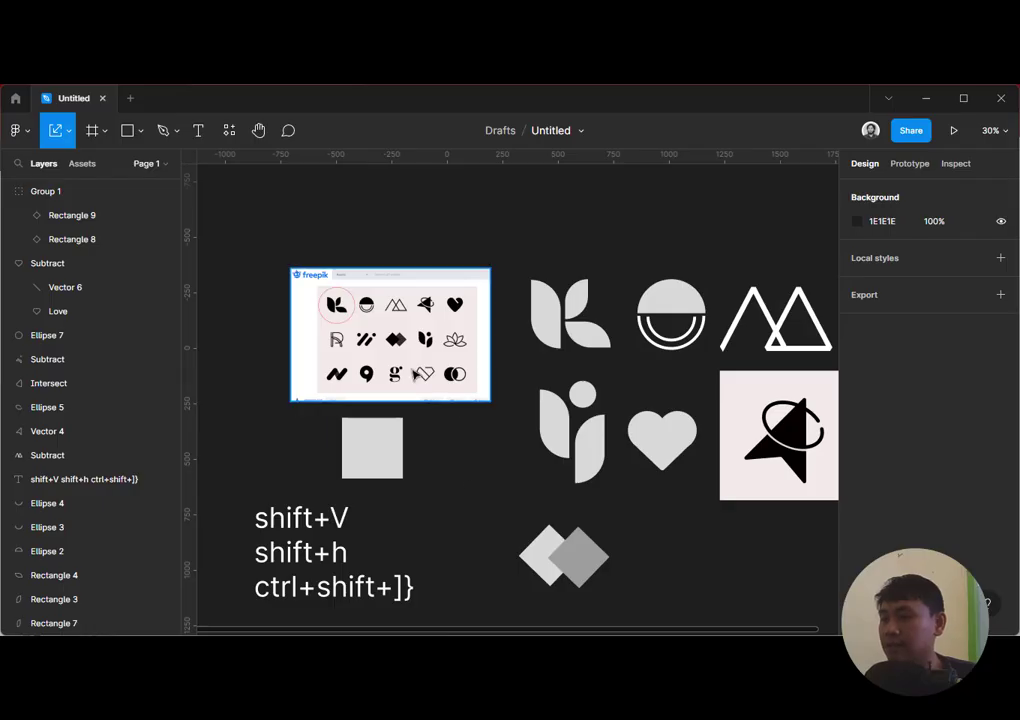
mouse_move(420, 364)
mouse_down()
mouse_move(447, 371)
mouse_move(432, 367)
mouse_up()
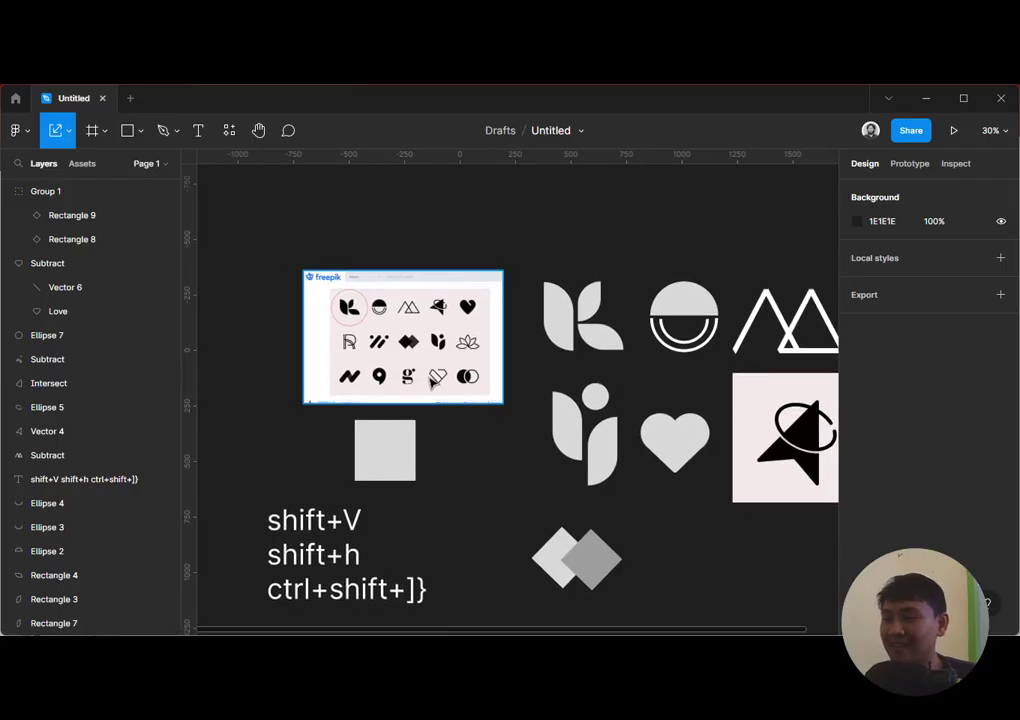
Draw a small dot and move the grey square bar beneath it
scroll(432, 365, up, 3)
scroll(432, 362, down, 2)
scroll(432, 357, up, 4)
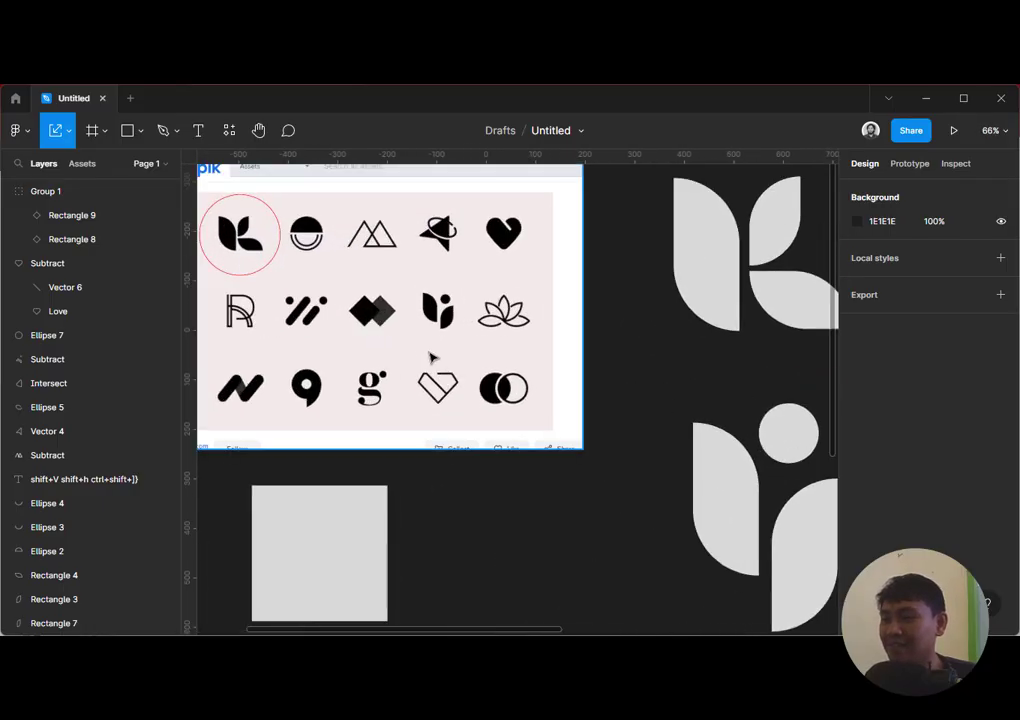
click(140, 132)
click(92, 219)
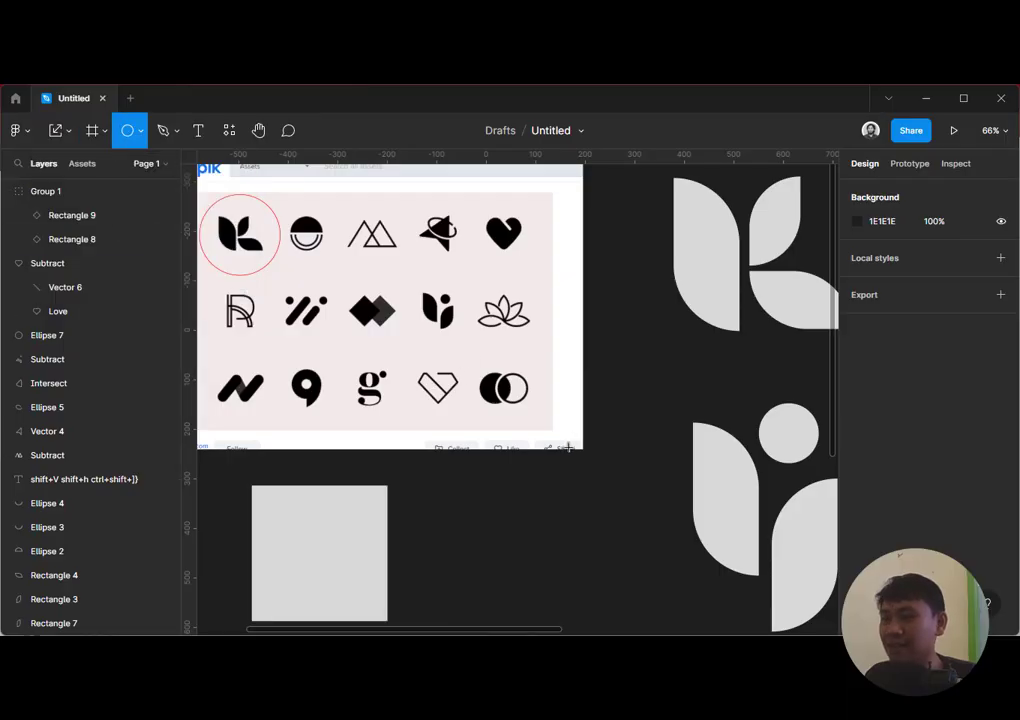
scroll(568, 447, down, 2)
scroll(568, 447, left, 2)
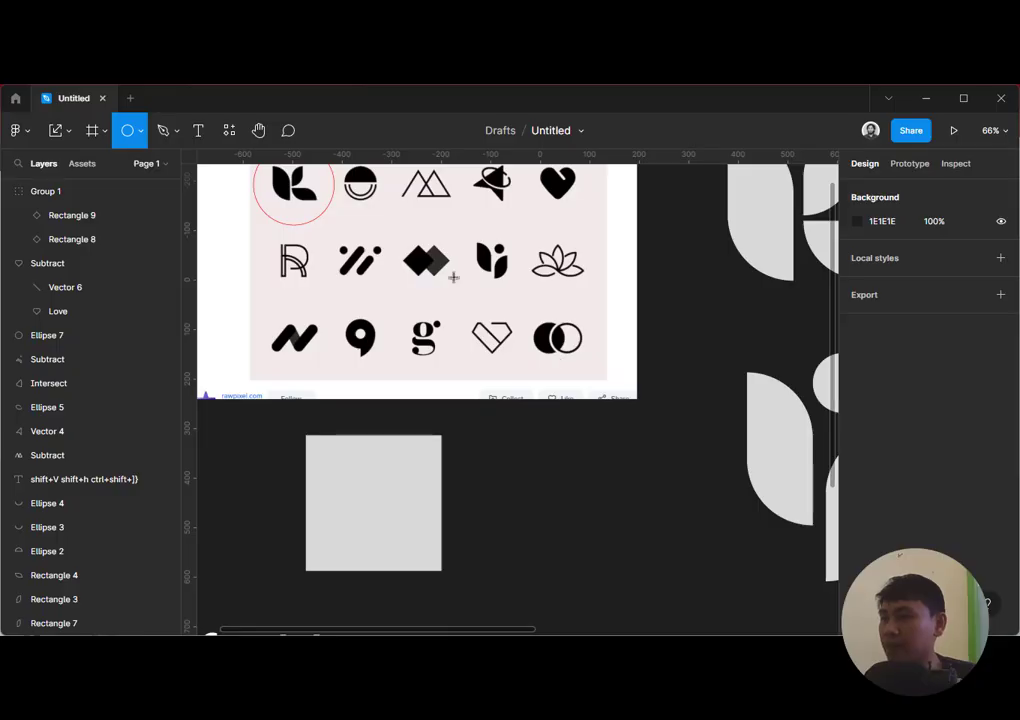
drag(510, 433, 530, 460)
click(364, 498)
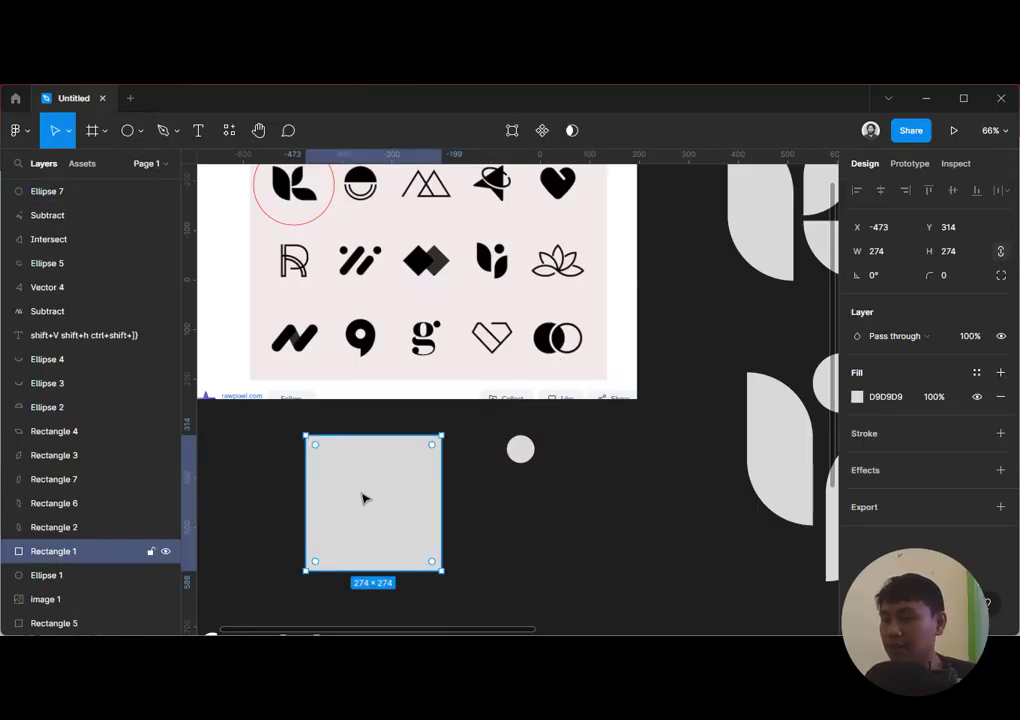
drag(380, 490, 522, 514)
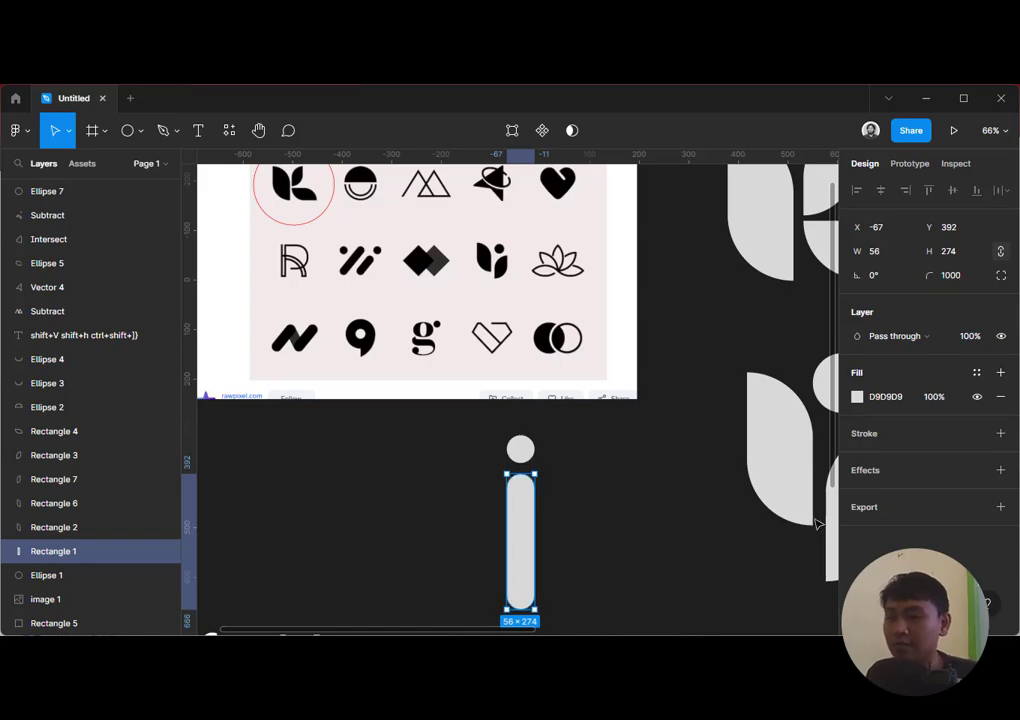
Round the bar into a pill with 1000 corner radius and tilt it to about -44°
click(751, 514)
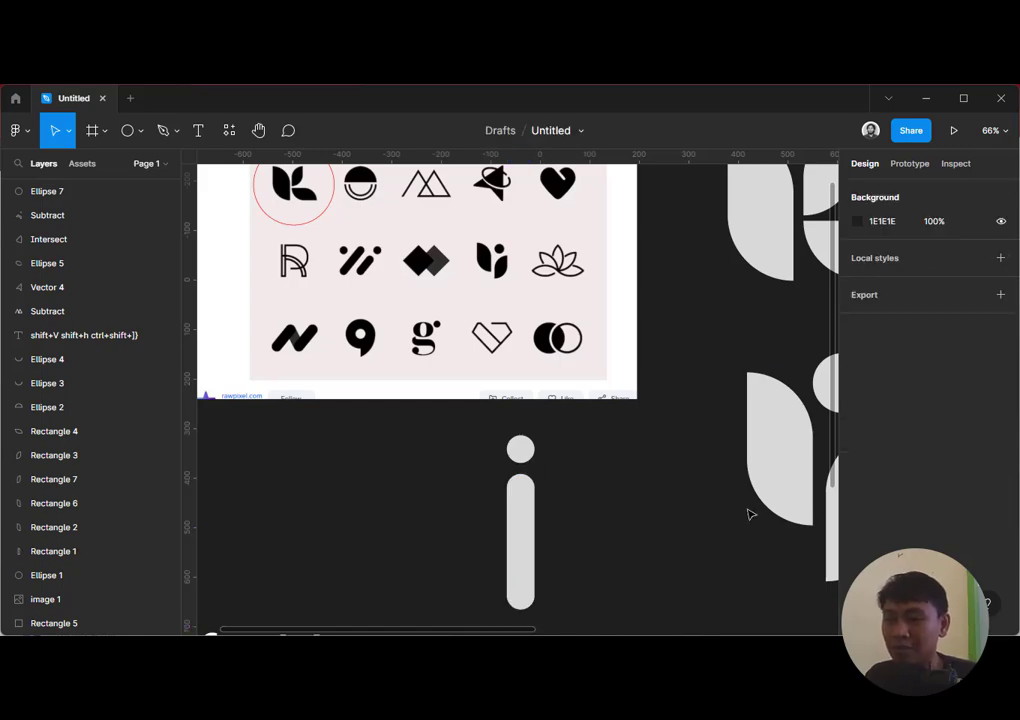
click(530, 485)
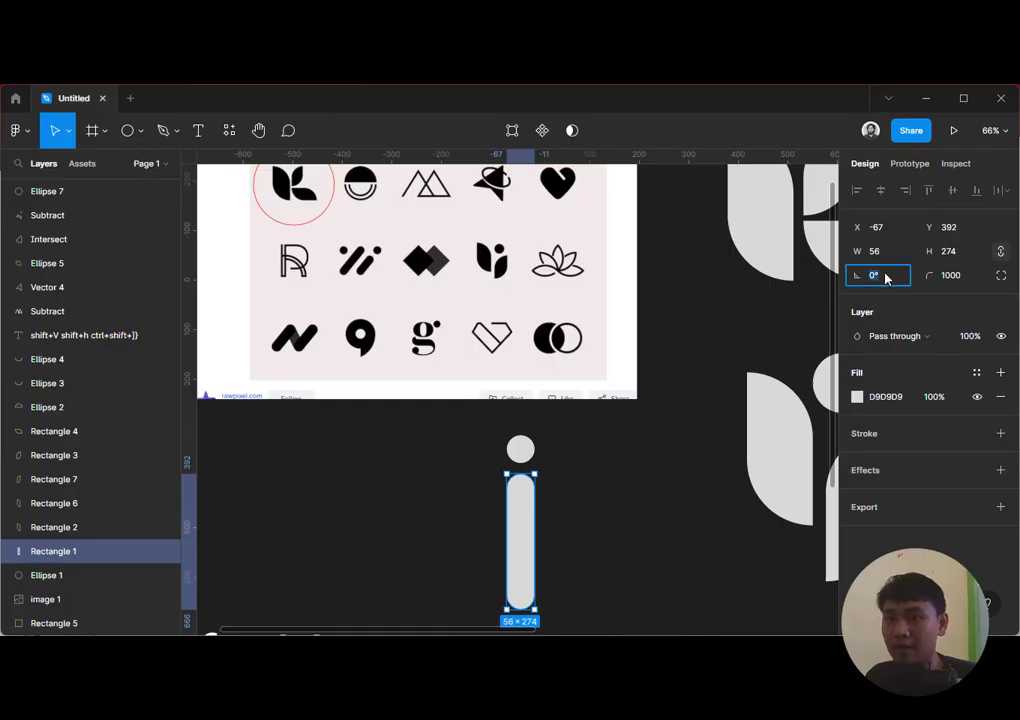
text(3)
key(Return)
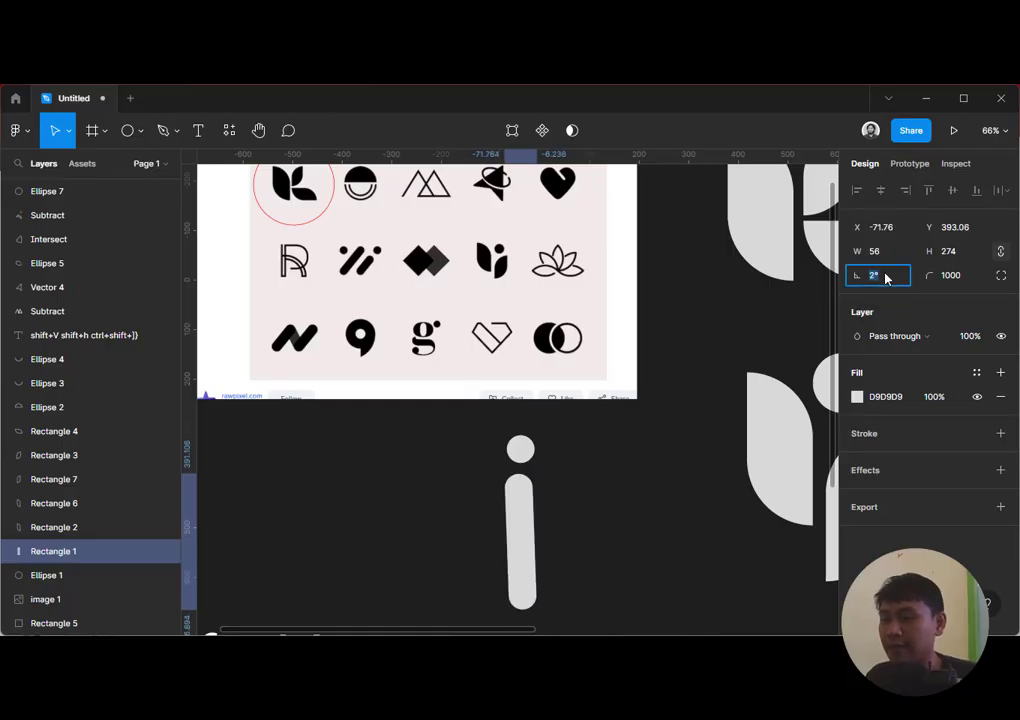
key(Down)
key(Down)
key(Down)
key(Down)
key(Down)
key(Down)
key(Down)
key(Down)
key(Down)
key(Down)
key(Down)
key(Down)
key(Down)
key(Down)
key(Down)
key(Down)
key(Down)
key(Down)
key(Down)
key(Down)
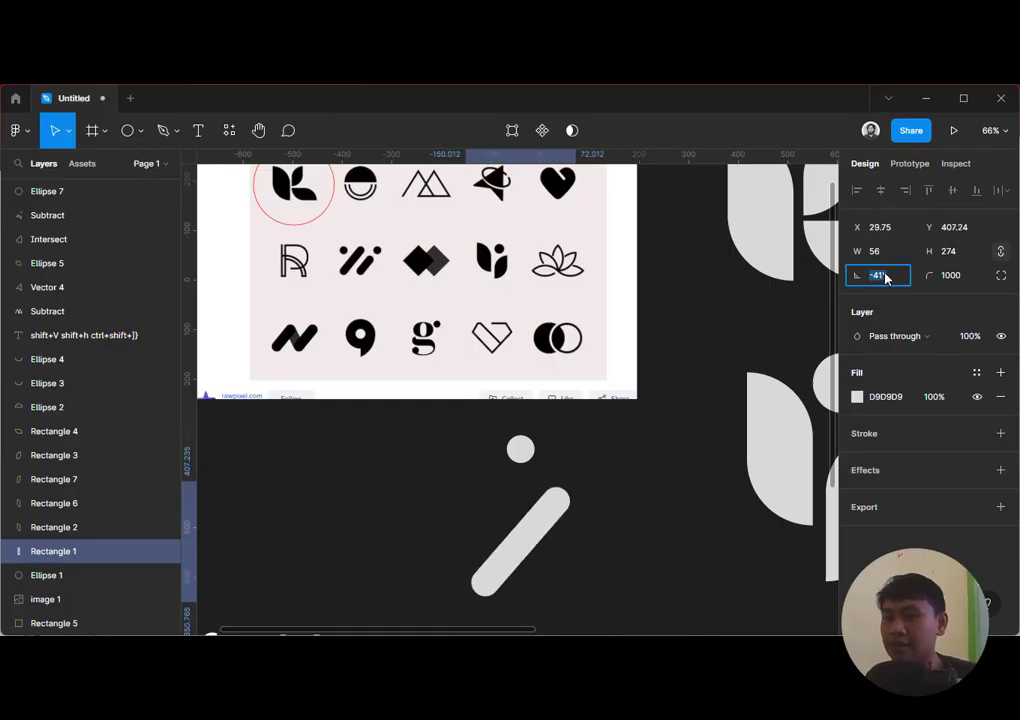
key(Up)
key(Down)
key(Down)
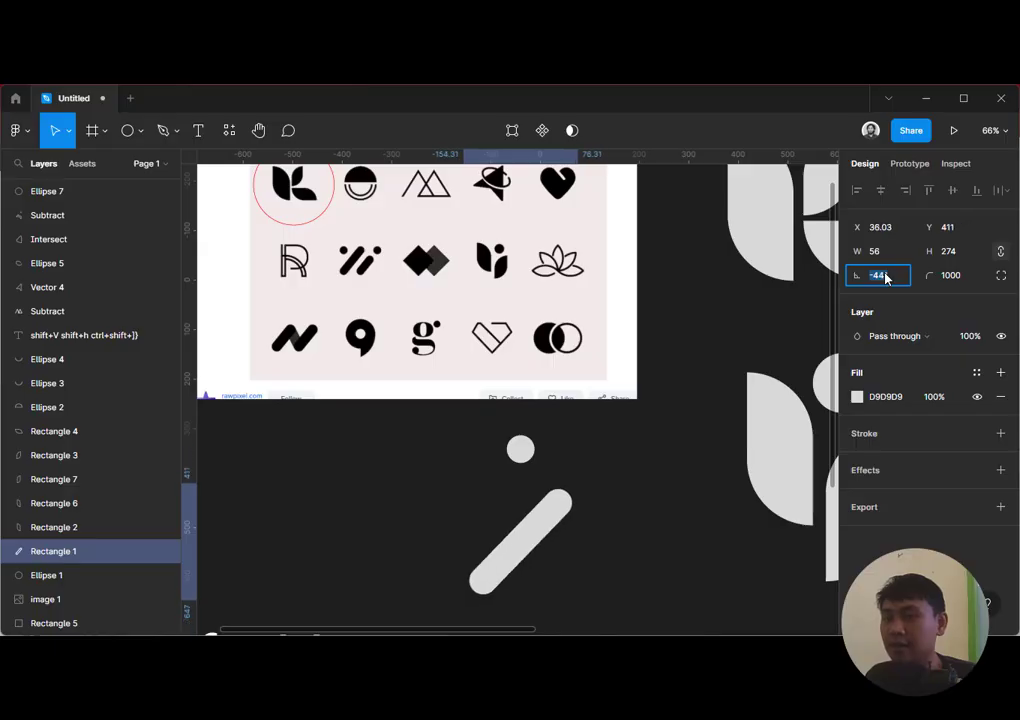
Shift the long bar, add a second dot level with the first, and lengthen the lower bar toward it
click(663, 433)
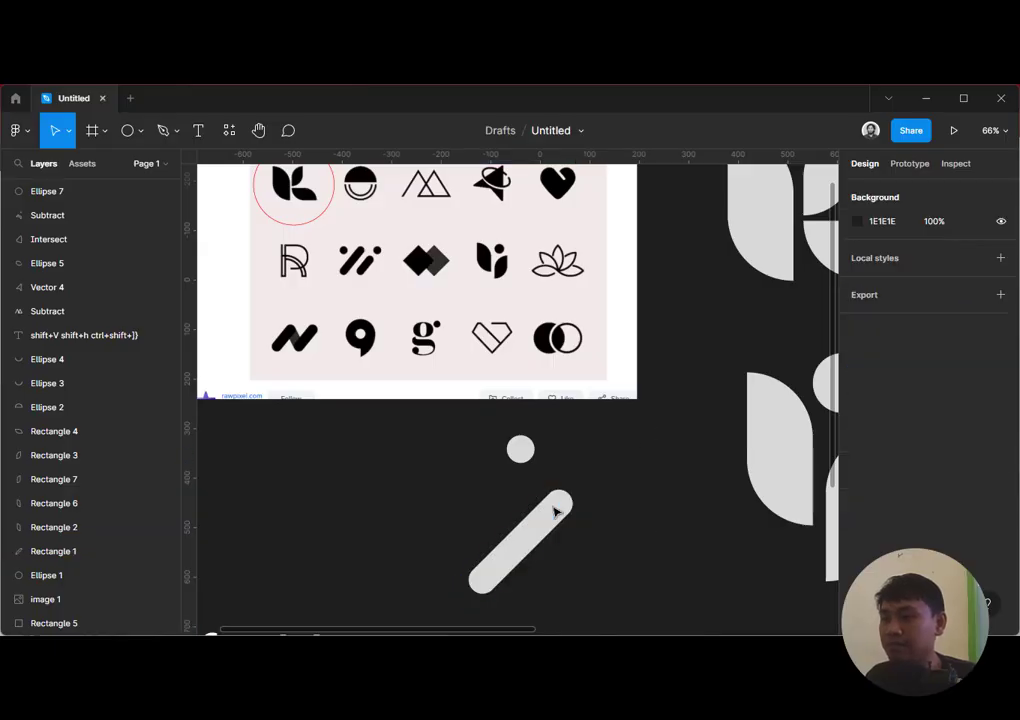
drag(556, 508, 600, 506)
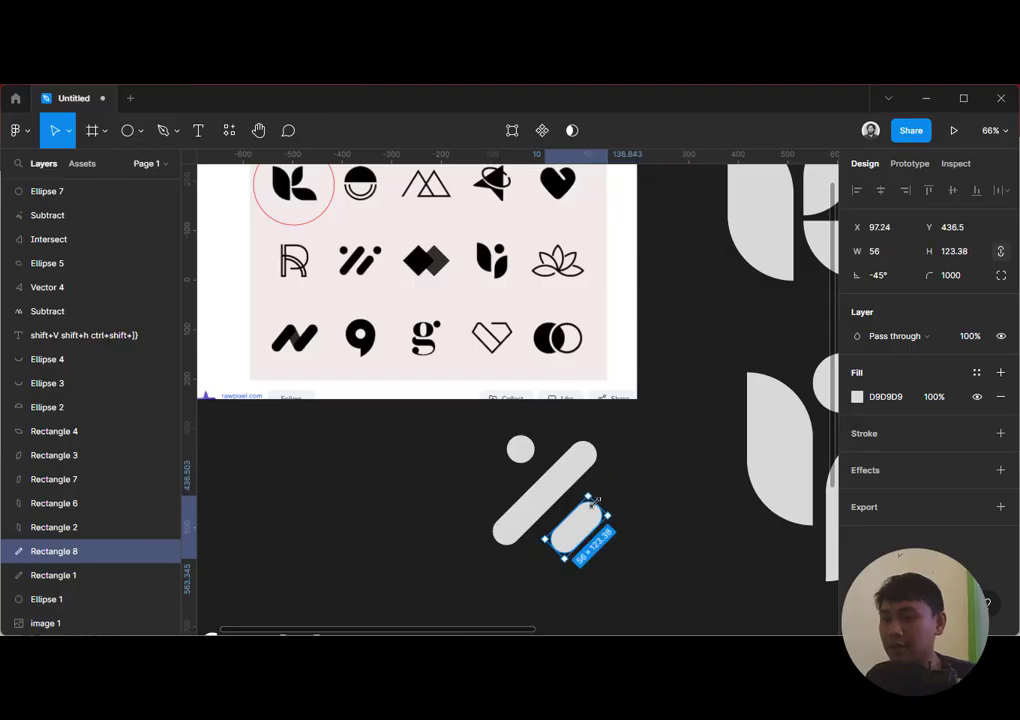
click(638, 475)
click(520, 452)
drag(520, 452, 621, 486)
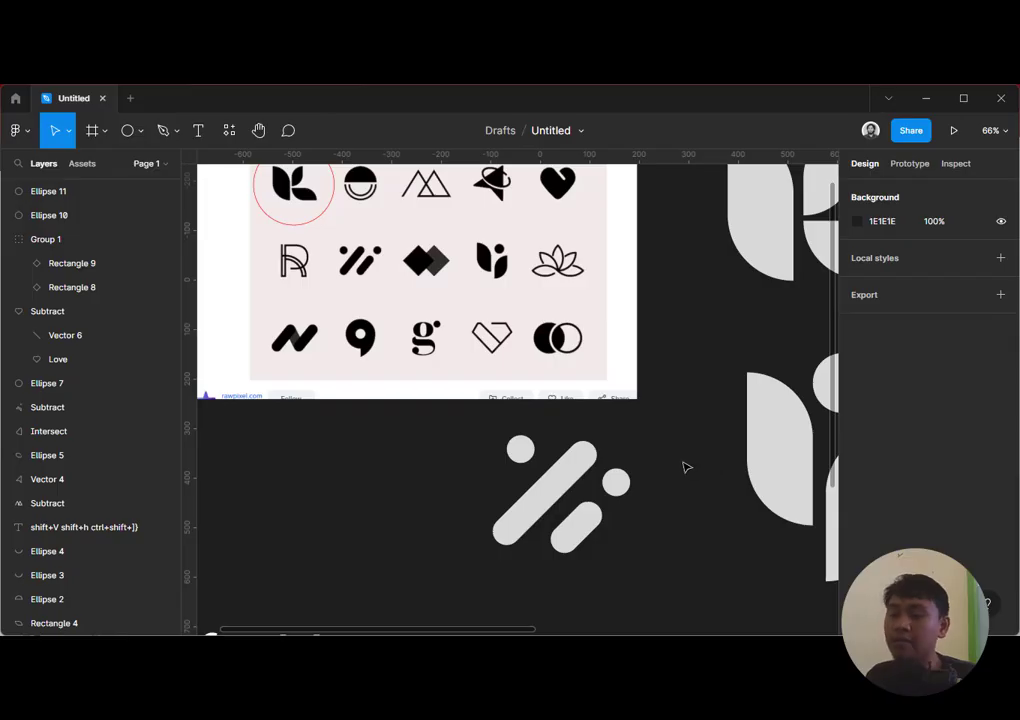
drag(615, 483, 641, 456)
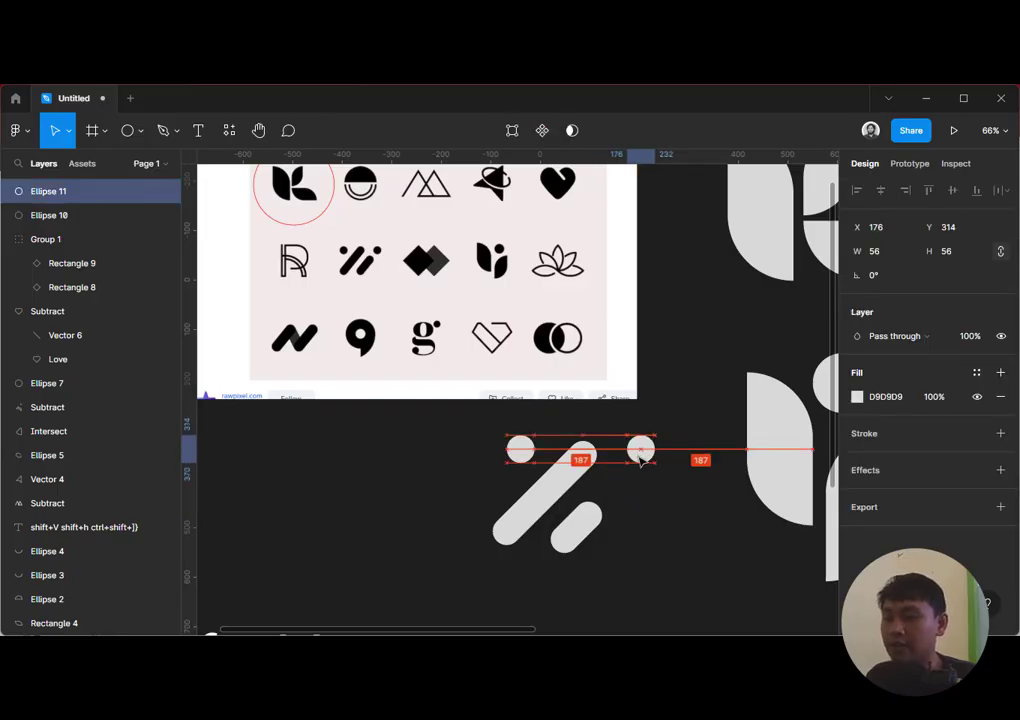
click(590, 515)
drag(600, 507, 628, 481)
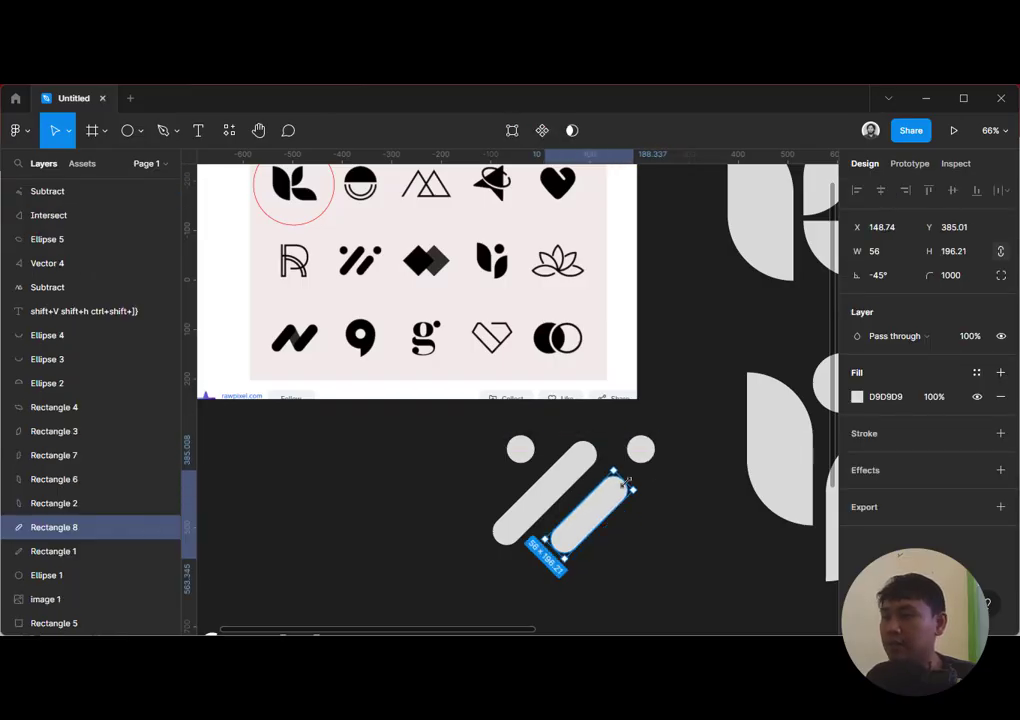
click(678, 542)
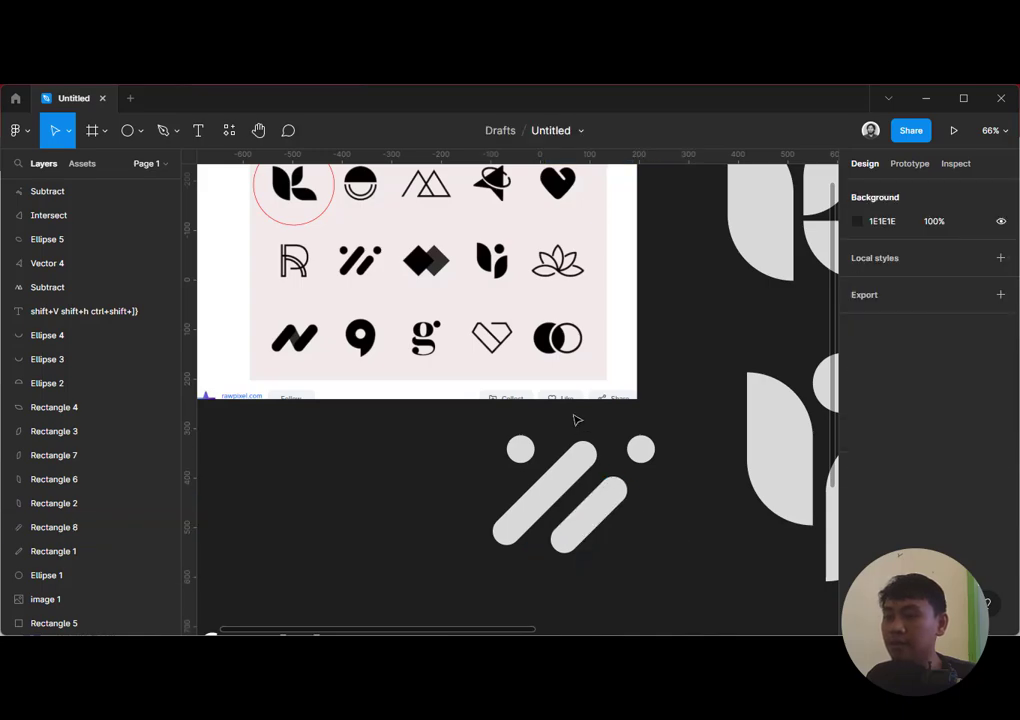
Marquee-select the four shapes and move the slash-and-dots mark beside the twin diamonds
scroll(664, 529, down, 3)
drag(679, 533, 491, 446)
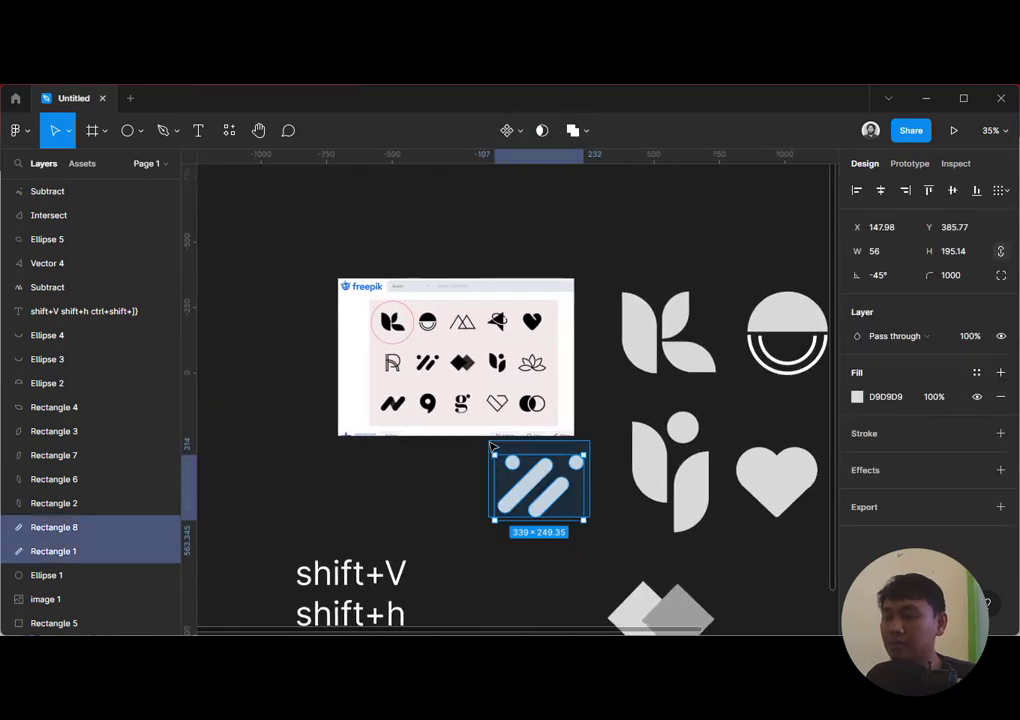
drag(545, 500, 743, 528)
click(779, 617)
drag(410, 481, 452, 522)
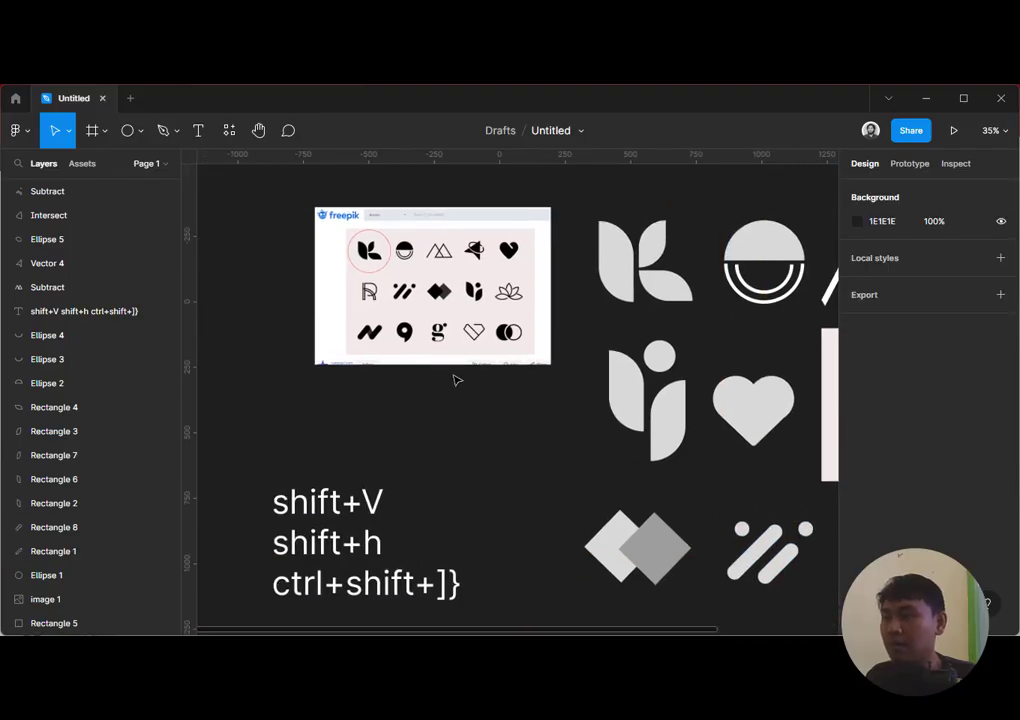
click(760, 562)
Duplicate the slash bar and move the copy below the reference image
key(ctrl+d)
drag(765, 555, 528, 473)
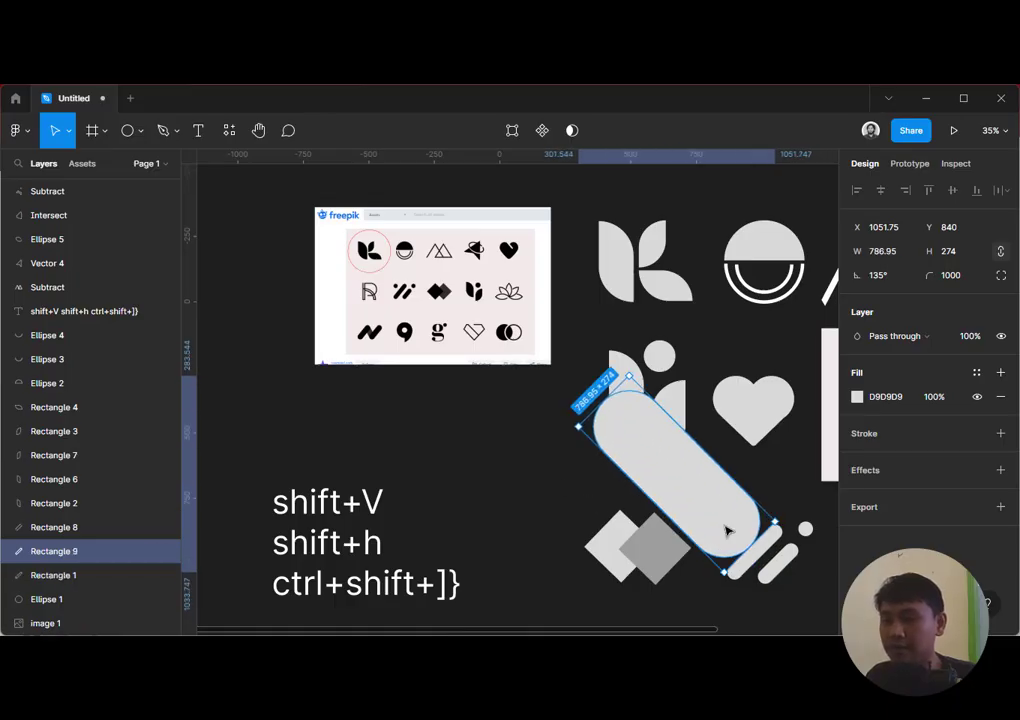
key(ctrl+z)
drag(762, 563, 428, 428)
Add two horizontally flipped copies to build a three-bar zigzag
key(ctrl+d)
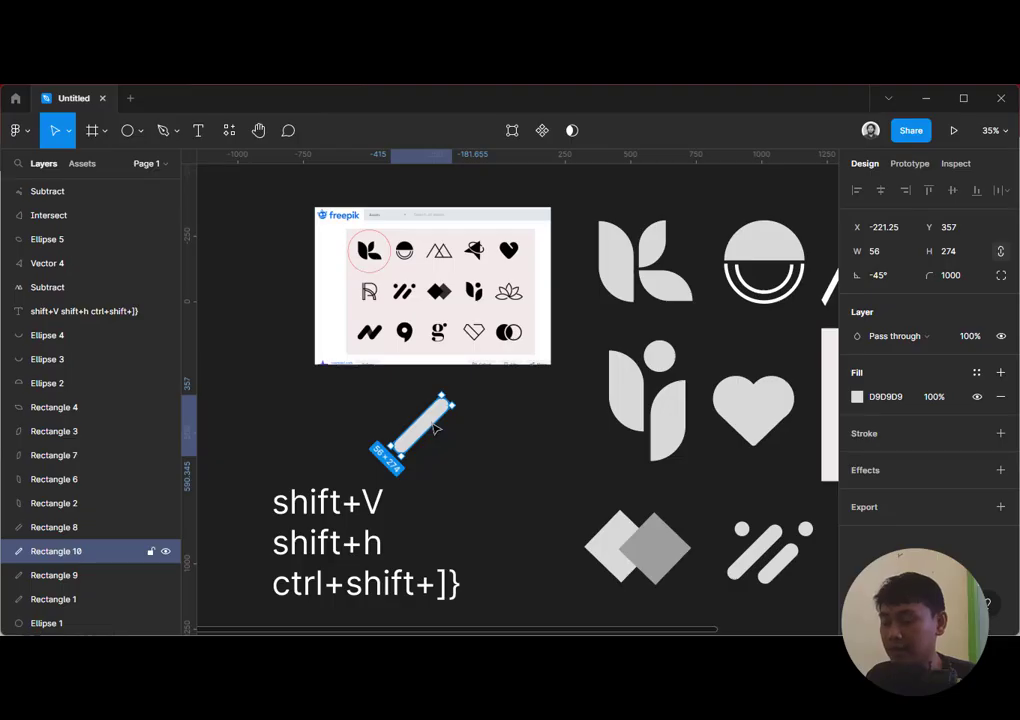
key(shift+h)
drag(432, 424, 480, 439)
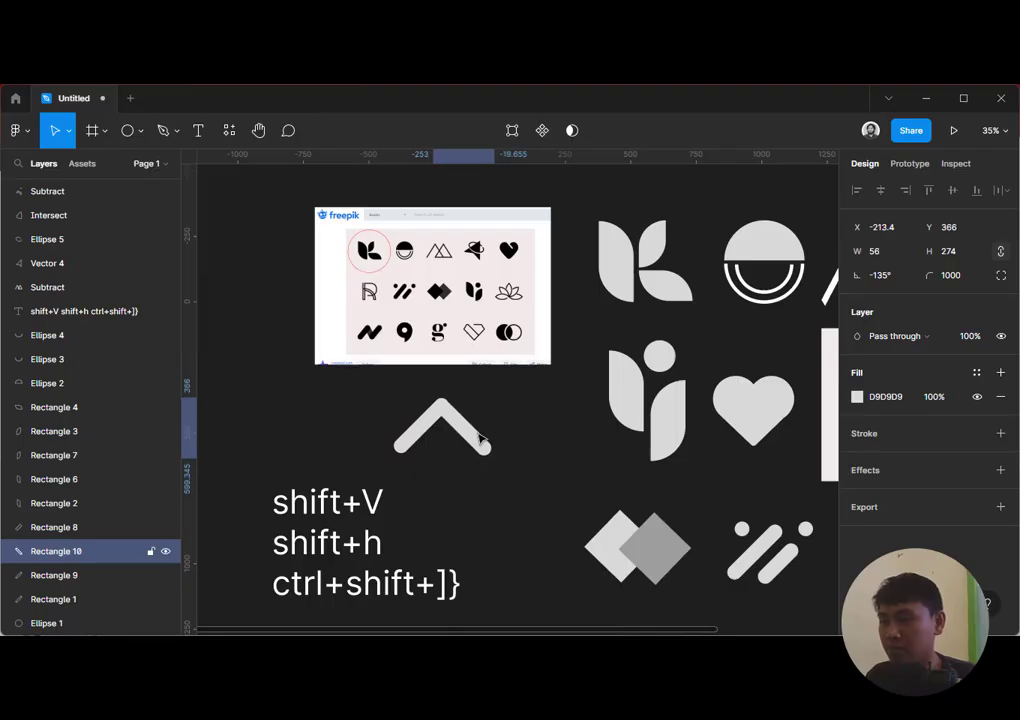
key(ctrl+d)
key(shift+h)
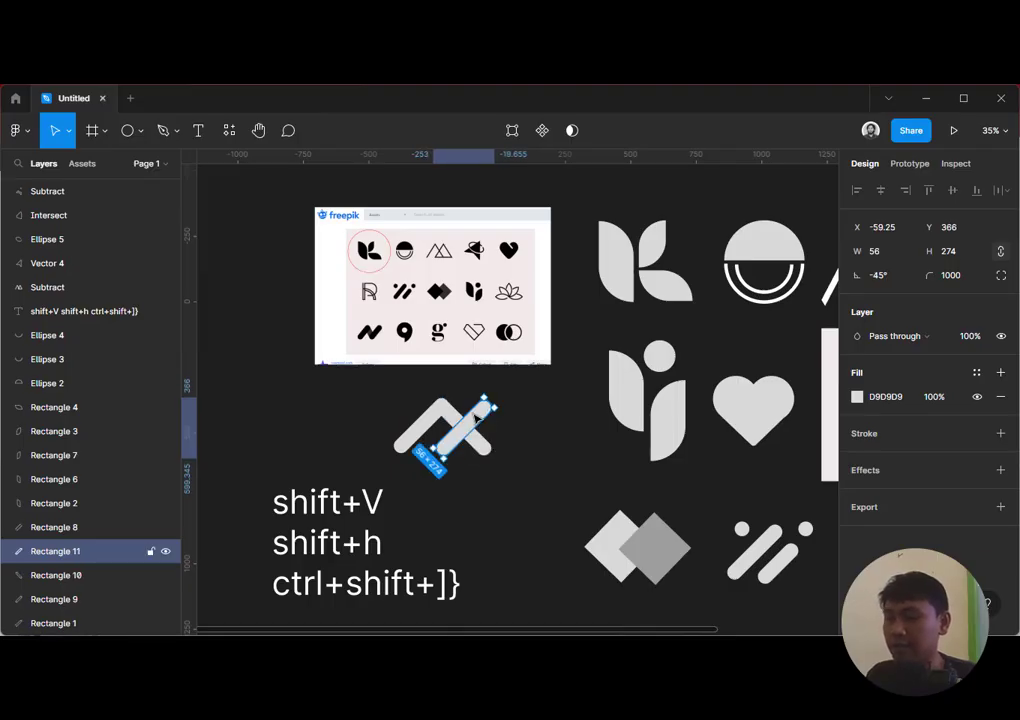
drag(487, 421, 516, 418)
Try shortening the middle bar, undo it, and shift the right bar left to form the N
click(531, 465)
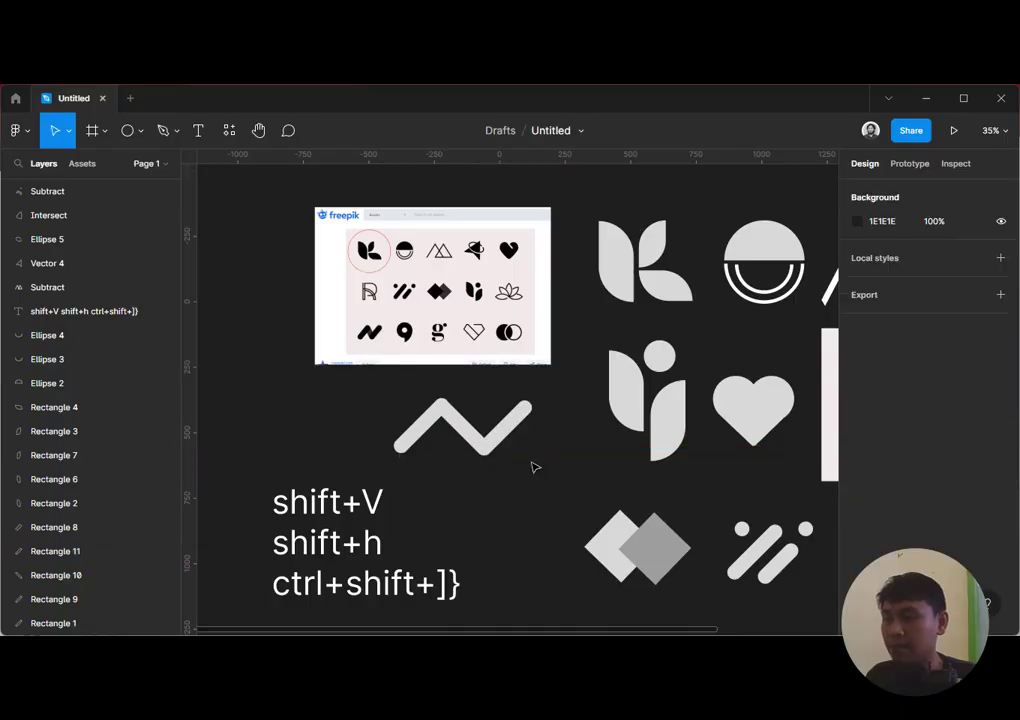
click(463, 428)
shift+click(513, 429)
click(520, 450)
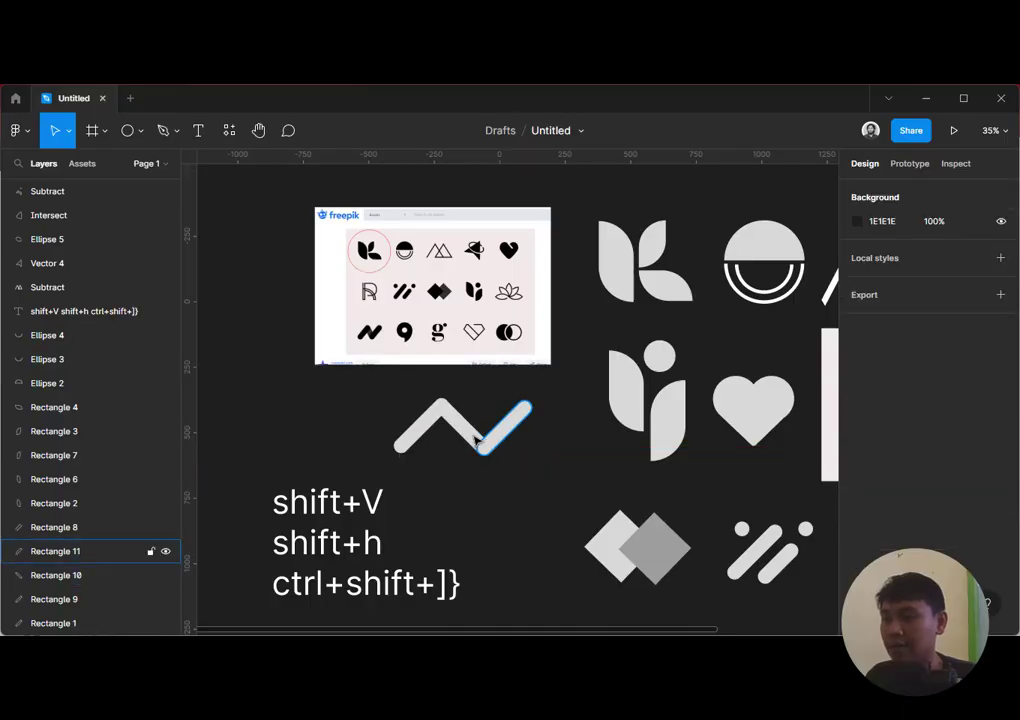
click(473, 435)
drag(490, 452, 404, 420)
key(ctrl+z)
click(499, 434)
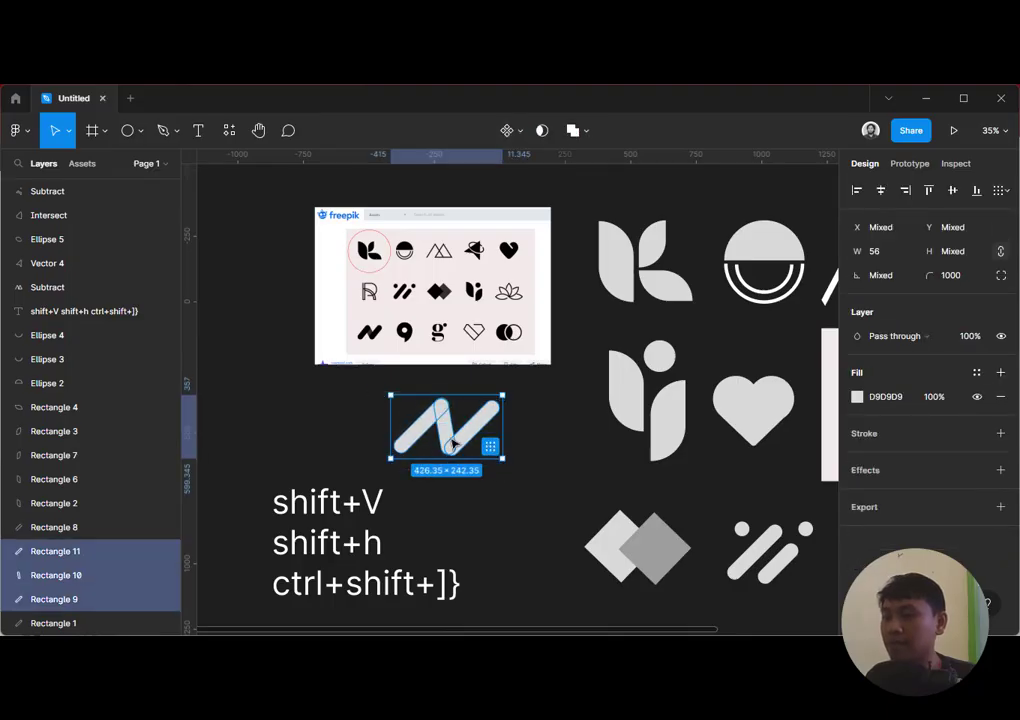
Nudge the left and right diagonal bars of the N into tighter alignment with the middle bar
key(shift+2)
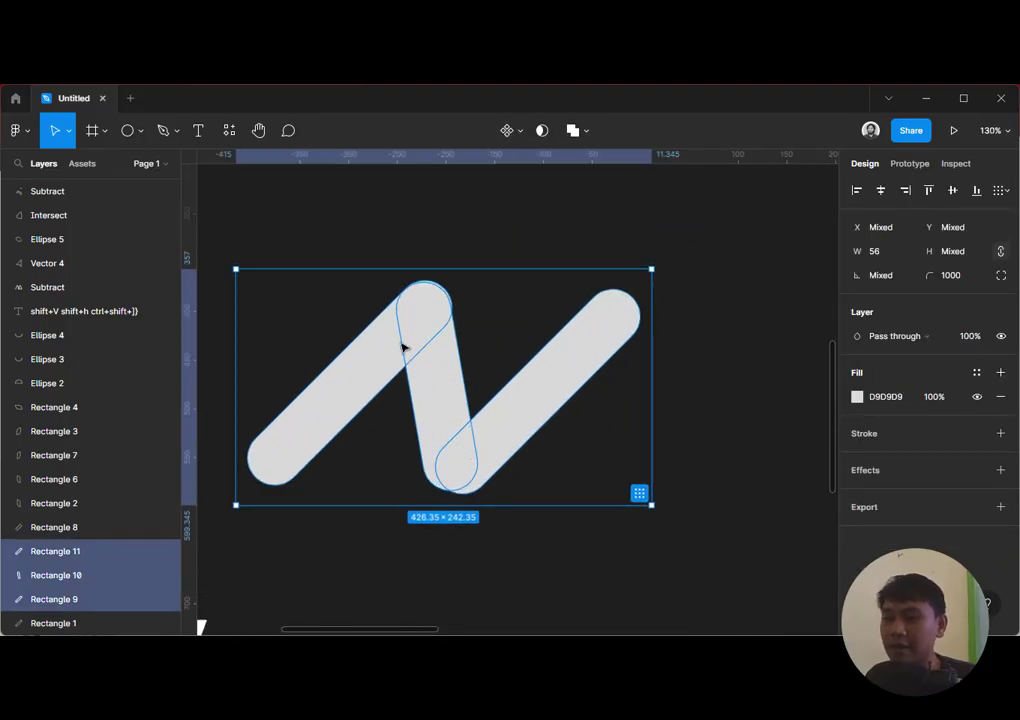
click(678, 353)
click(388, 360)
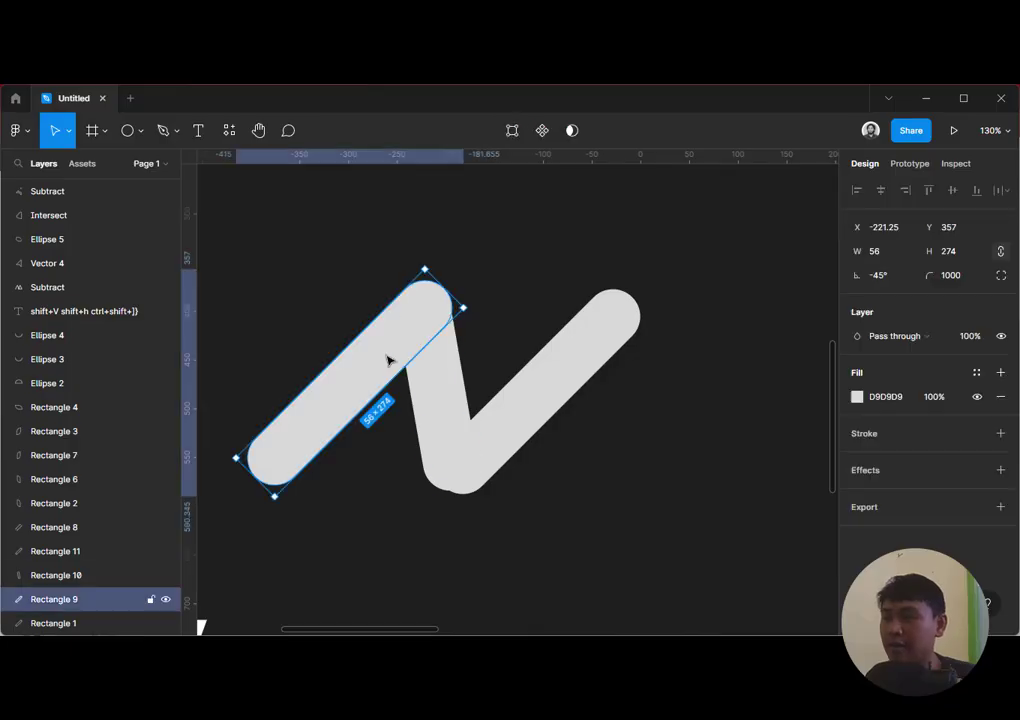
drag(400, 353, 397, 357)
click(464, 410)
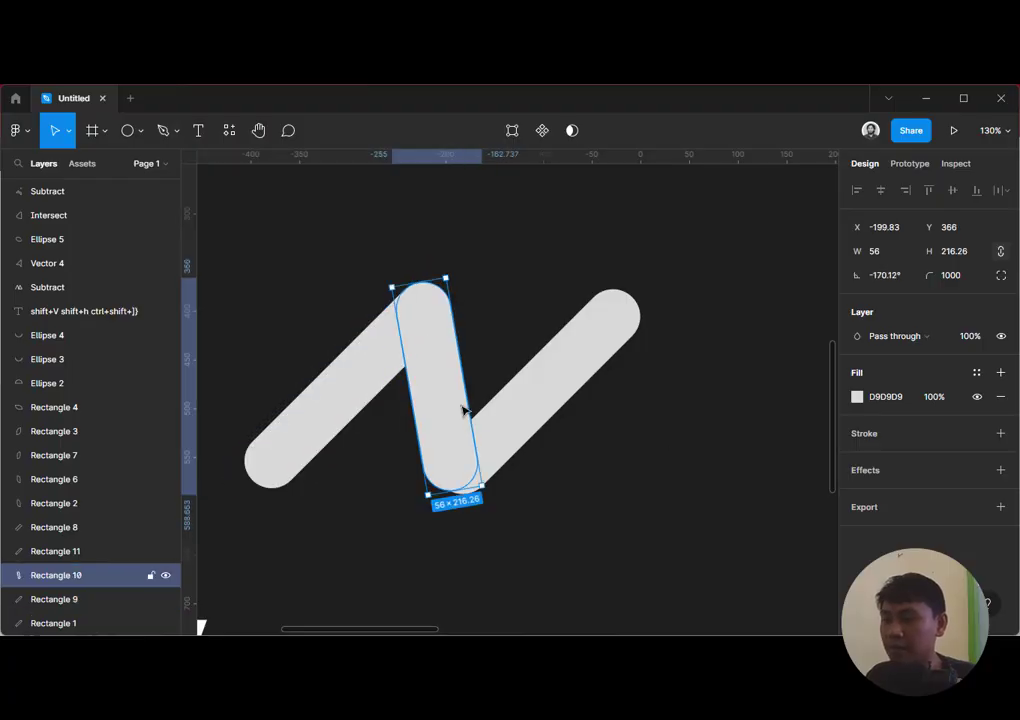
click(492, 425)
drag(492, 425, 492, 421)
click(562, 440)
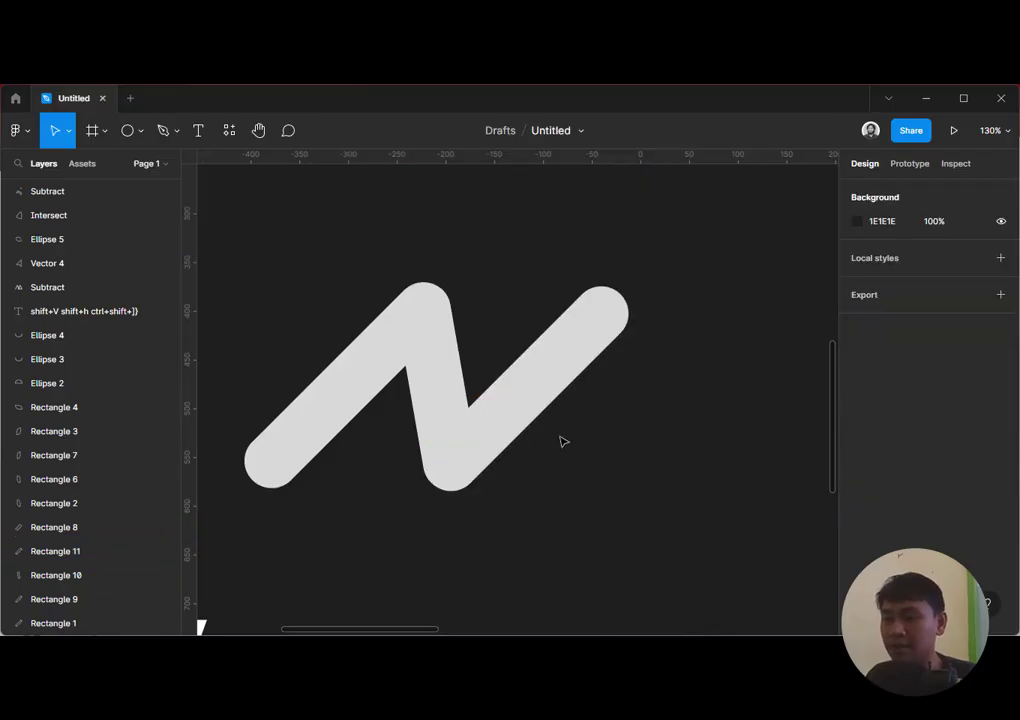
Select all three N bars together and drag them beside the double-slash icon
scroll(562, 440, down, 5)
drag(594, 462, 387, 380)
scroll(473, 413, down, 5)
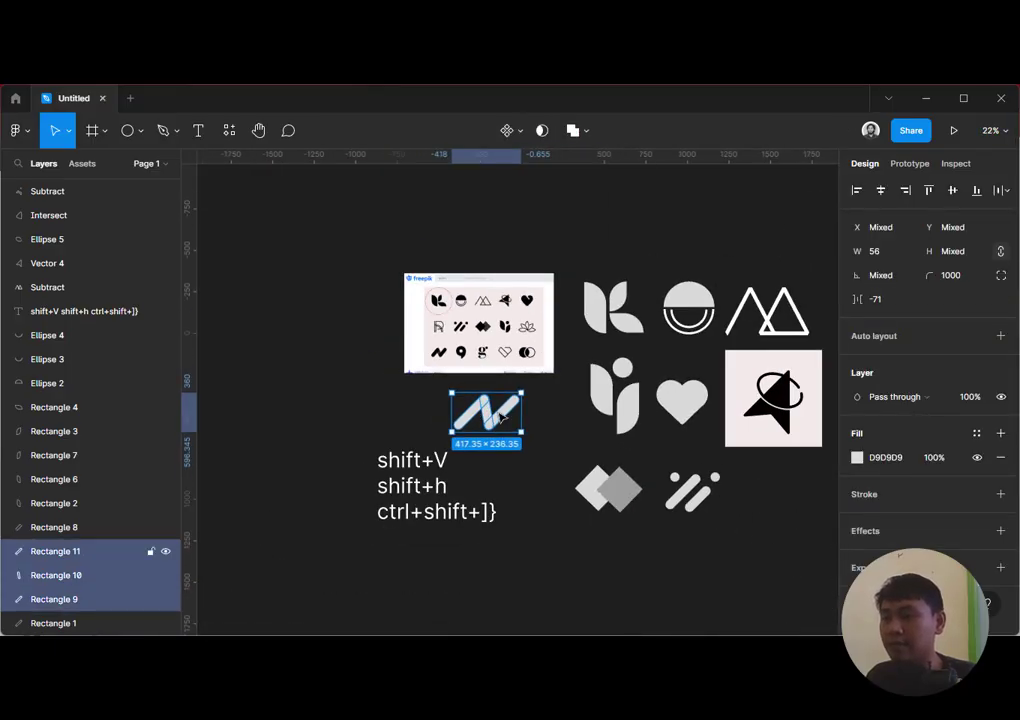
drag(503, 415, 789, 489)
click(778, 571)
drag(778, 572, 693, 566)
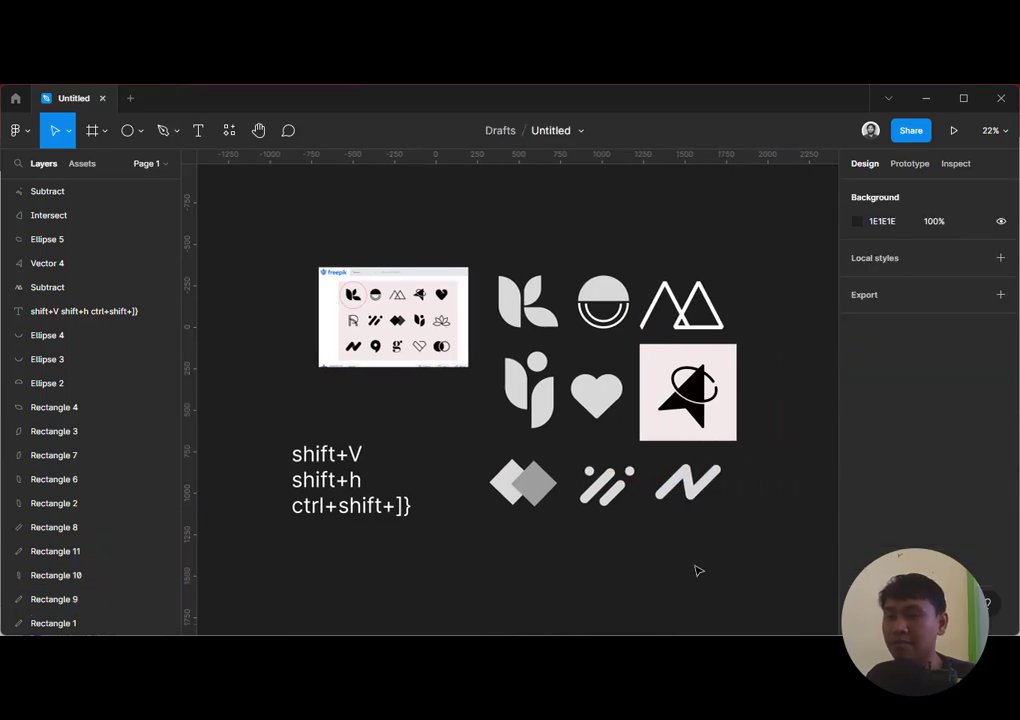